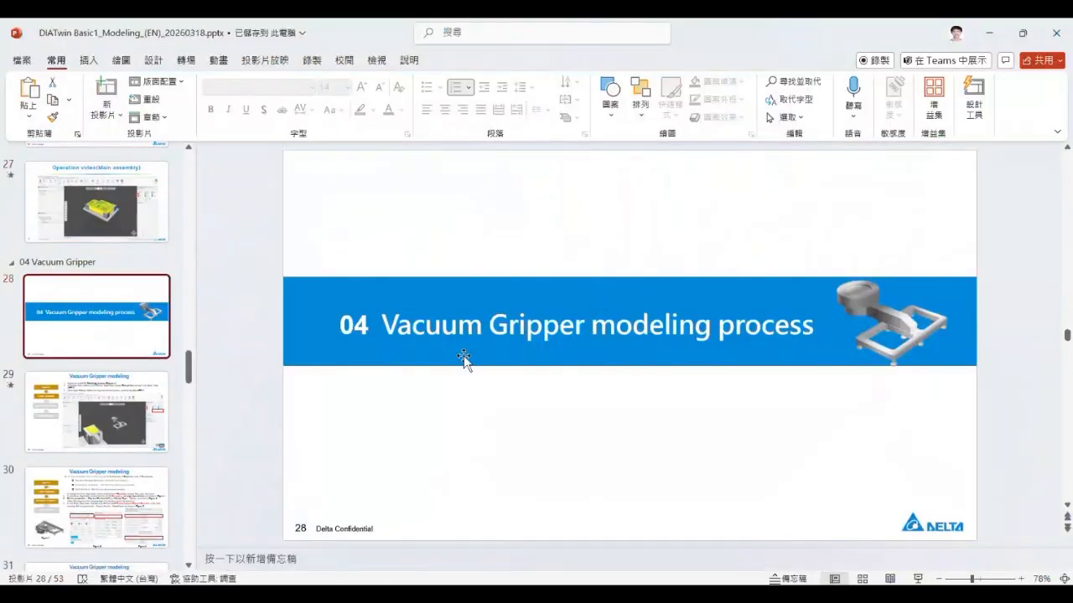
- Review the Vacuum Gripper modeling section of the training slides, from its title slide to the operation video slide
left_click(450, 326)
left_click_drag(450, 326, 857, 353)
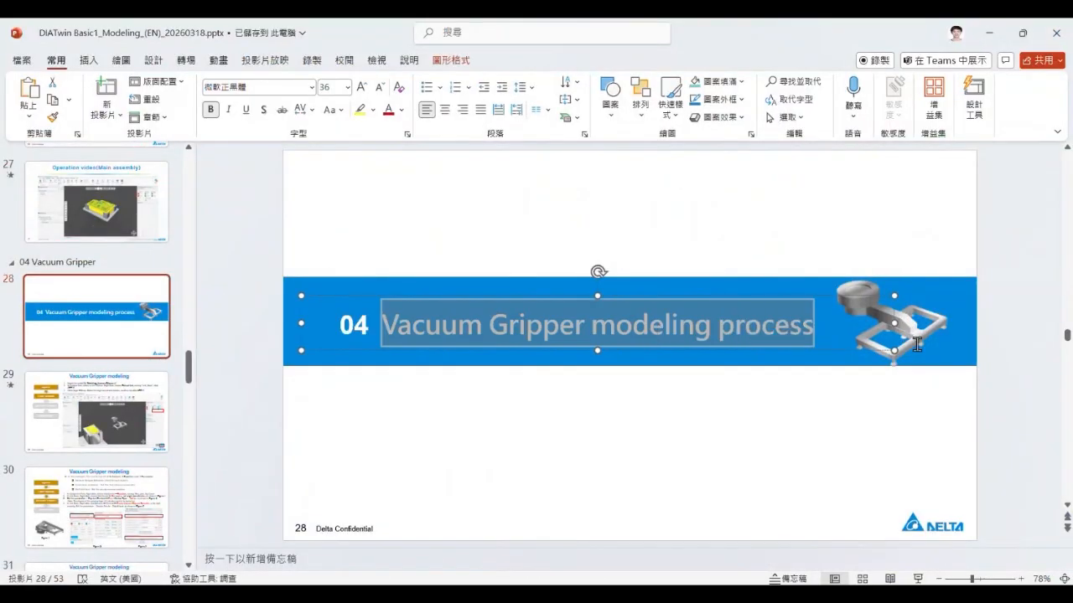
left_click(644, 391)
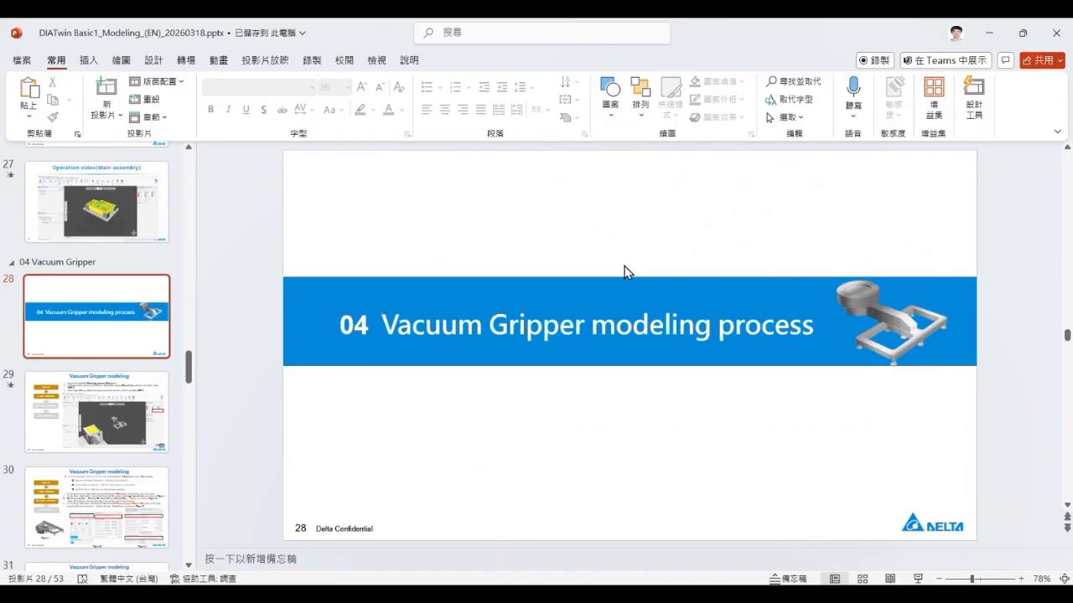
left_click_drag(345, 326, 785, 319)
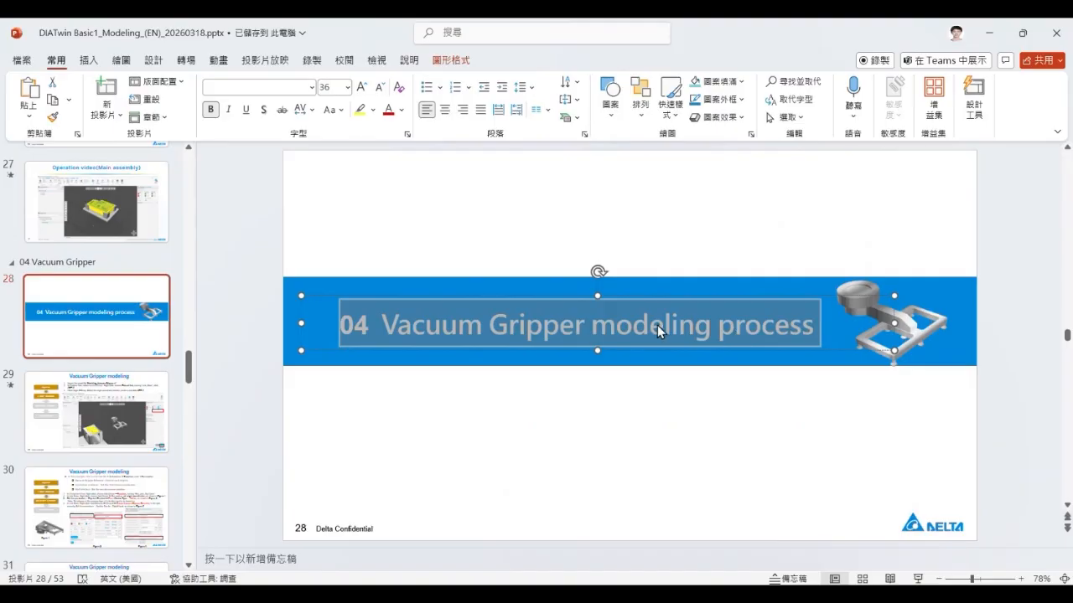
scroll(125, 403, "down", 5)
left_click(116, 421)
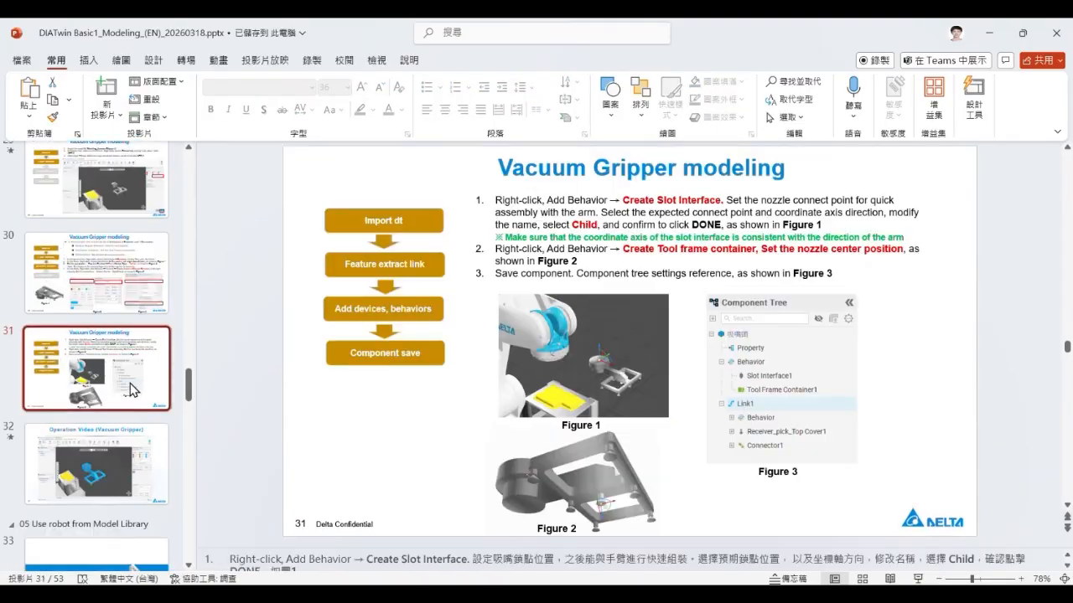
left_click(126, 289)
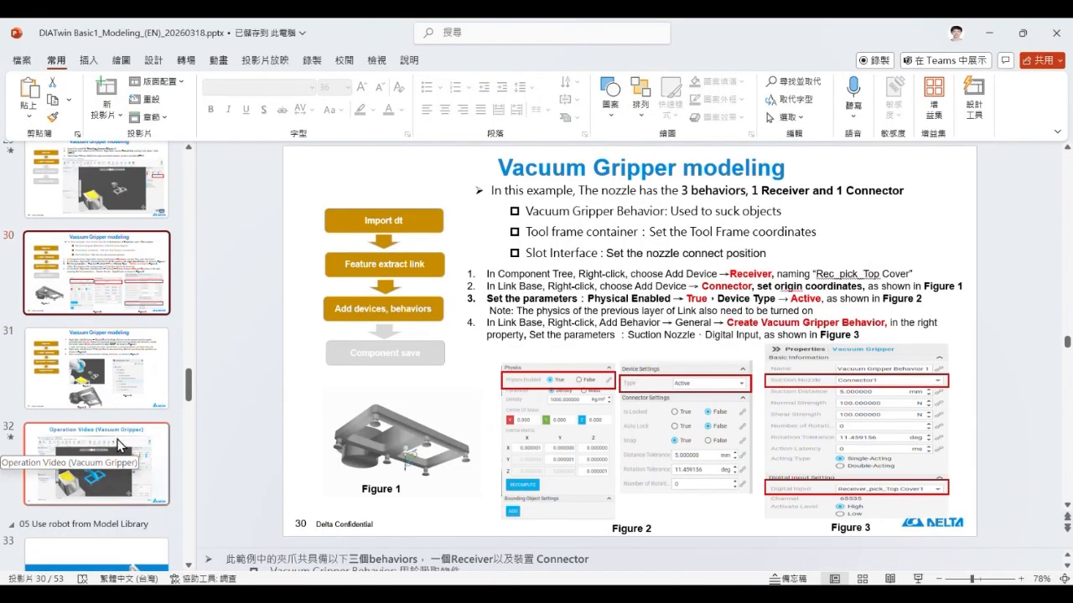
left_click(118, 424)
left_click(140, 350)
left_click(139, 272)
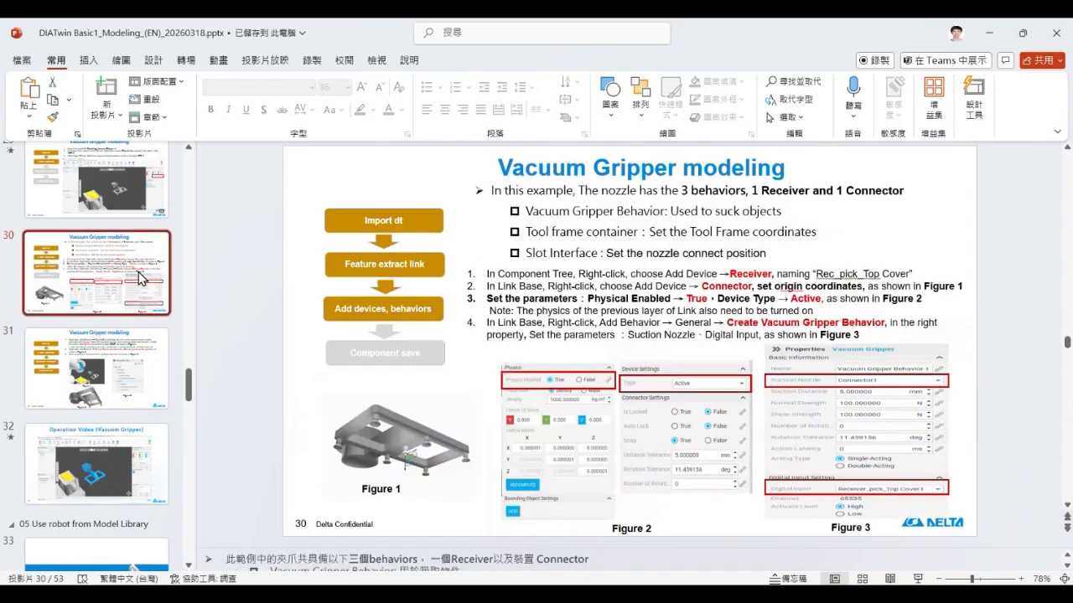
- Switch to DIATwin Creator and select the Robot Tool feature mounted at the end of the robot arm
left_click(990, 33)
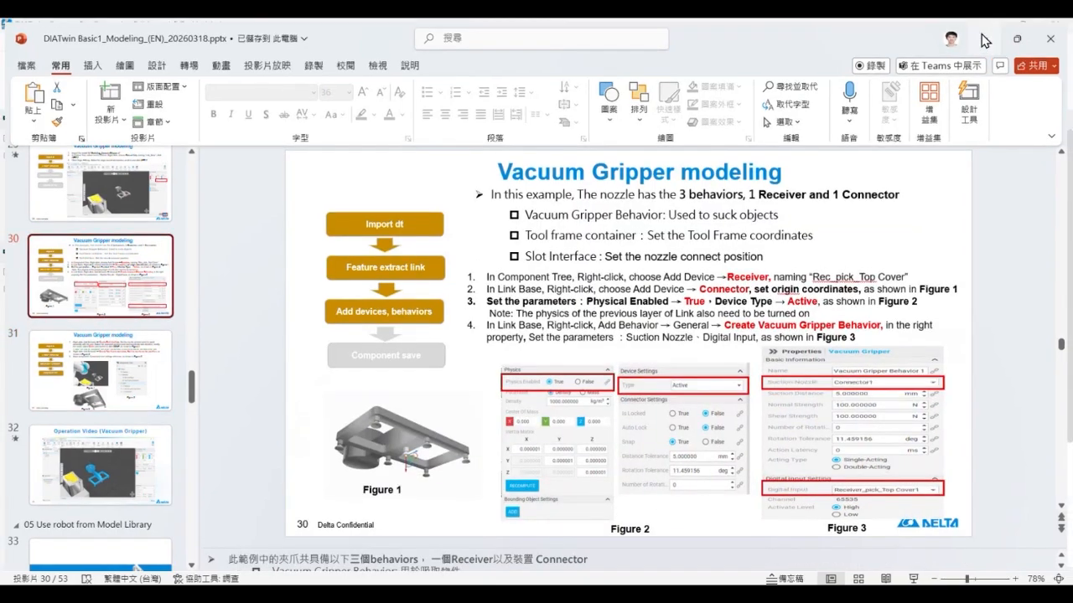
middle_click_drag(521, 280, 466, 231)
scroll(466, 230, "down", 3)
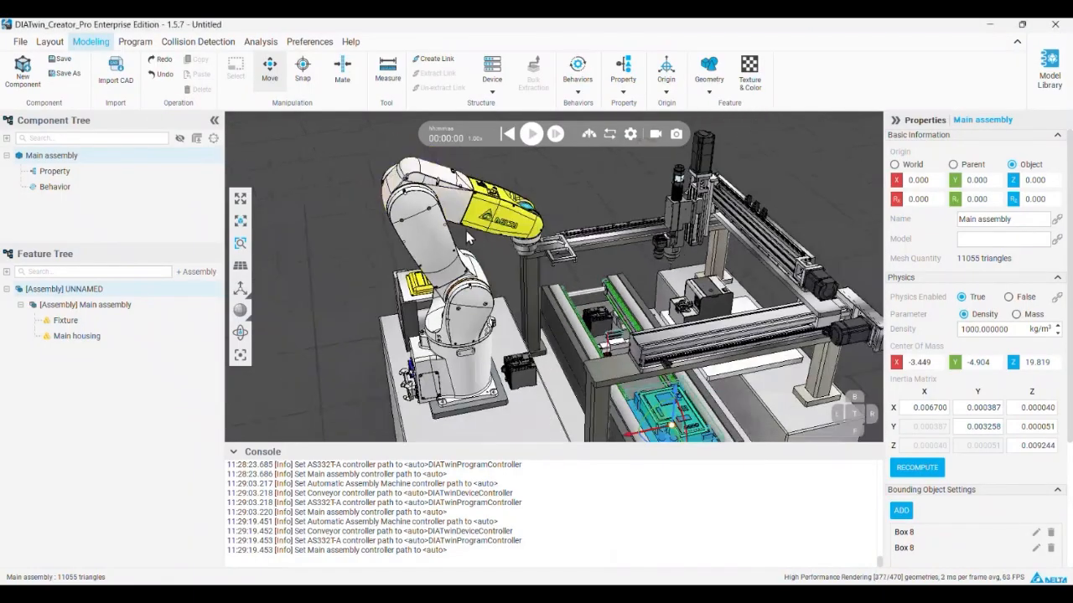
scroll(525, 278, "up", 3)
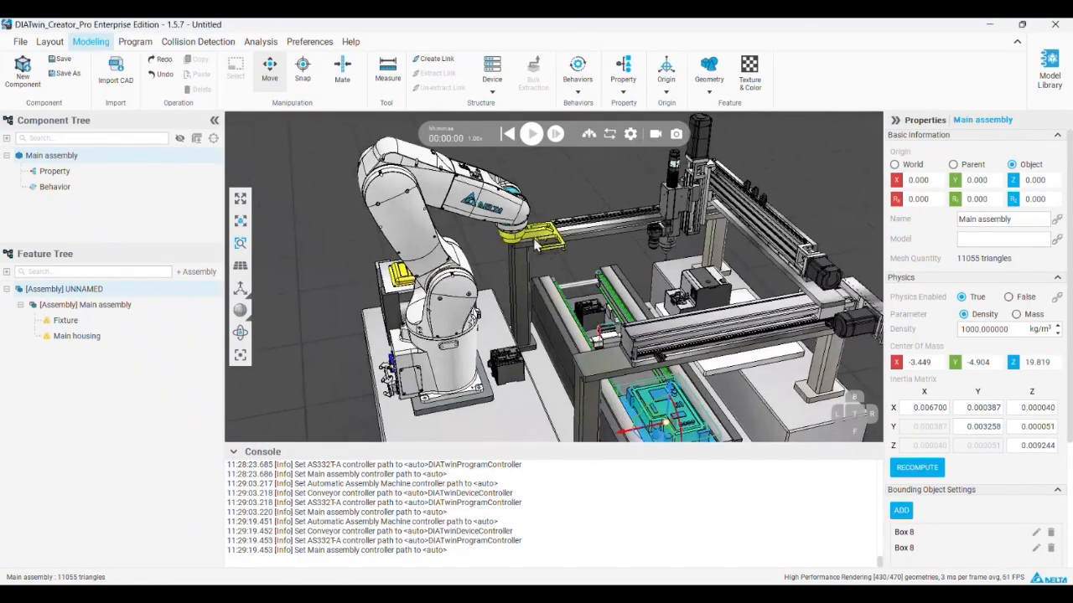
left_click(526, 236)
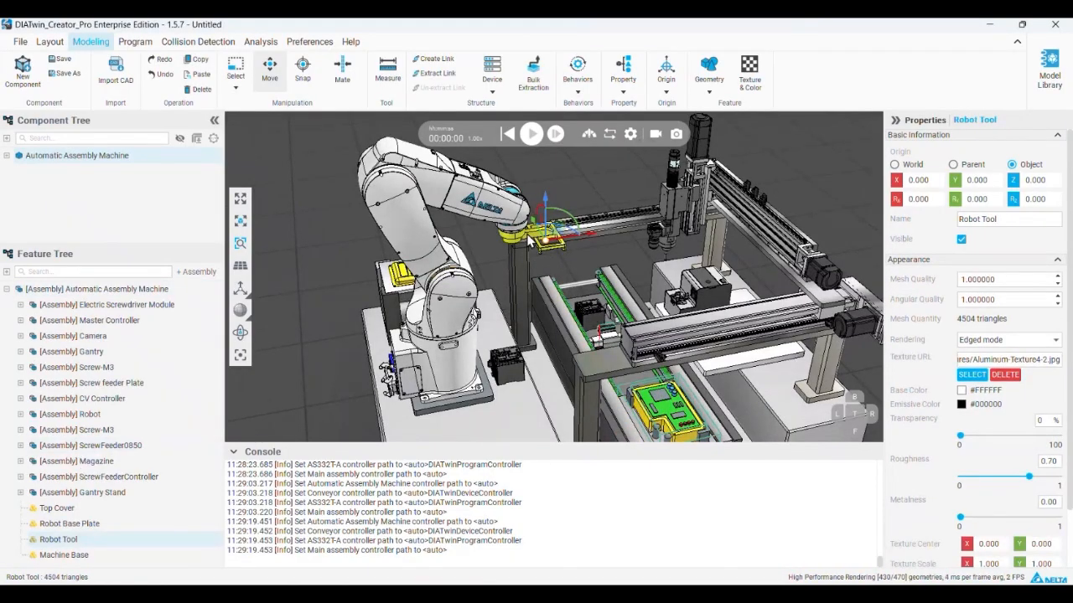
left_click(82, 493)
left_click(67, 541)
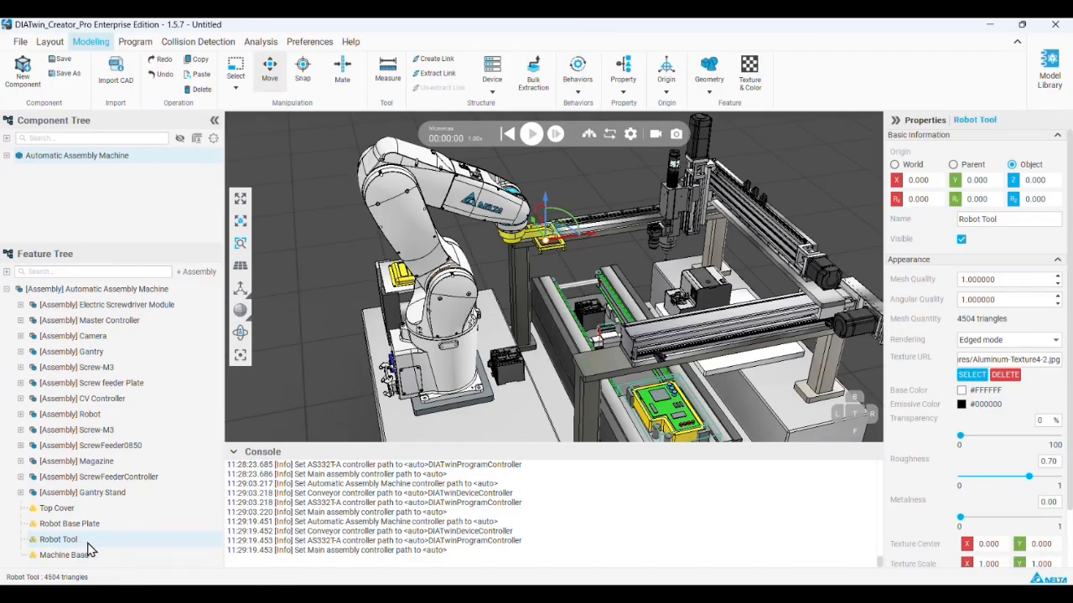
- Extract the Robot Tool feature from the Automatic Assembly Machine as a separate component
left_click(120, 157)
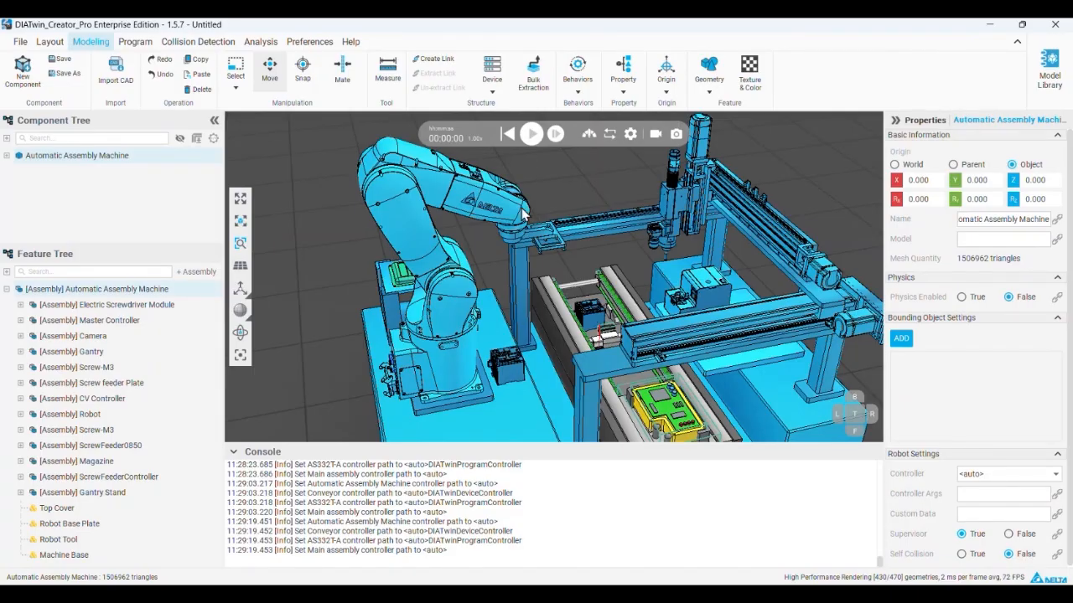
left_click(528, 235)
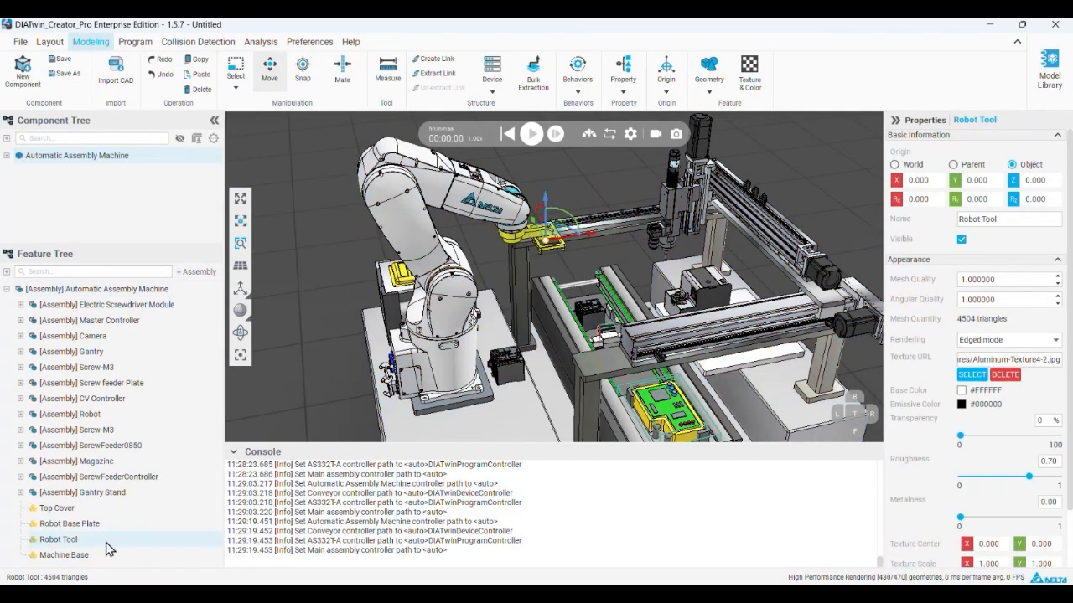
right_click(128, 545)
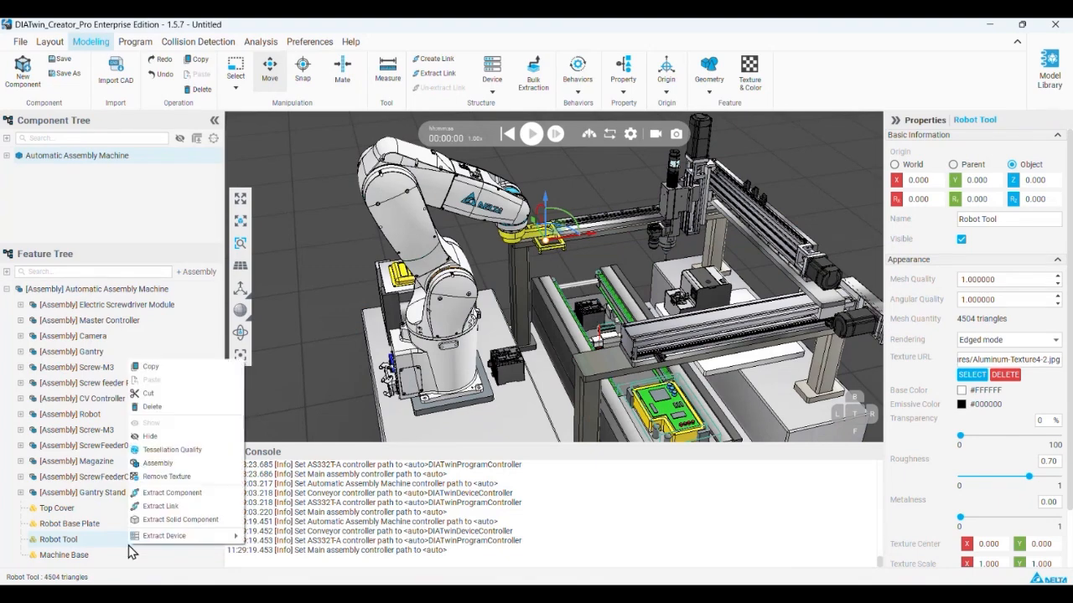
left_click(223, 494)
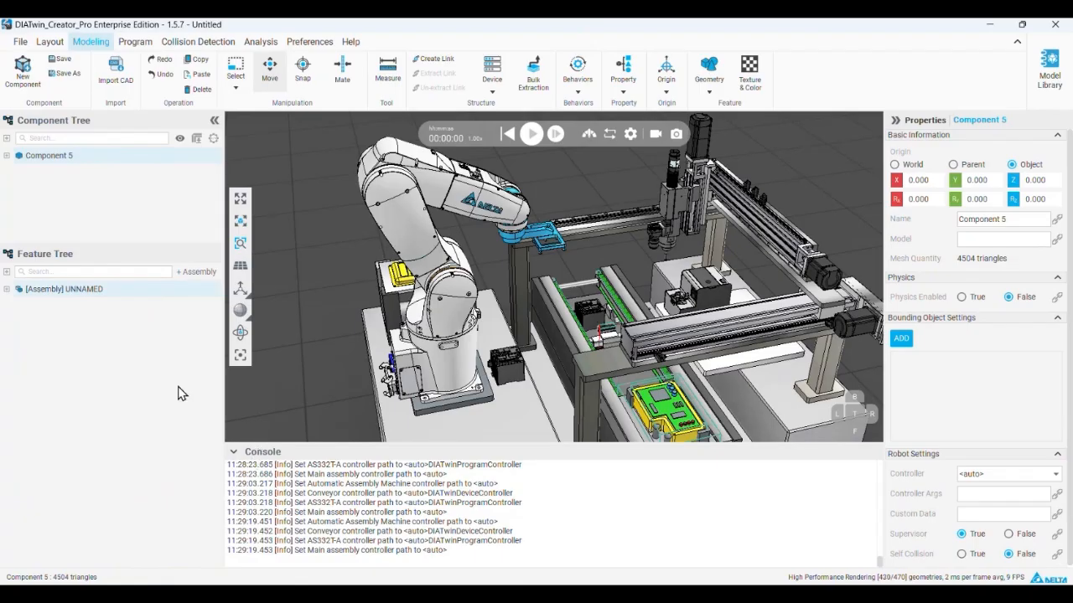
- Rename the extracted component Robot Tool, reusing its feature's name, and check it in the layout's scene tree
left_click(6, 288)
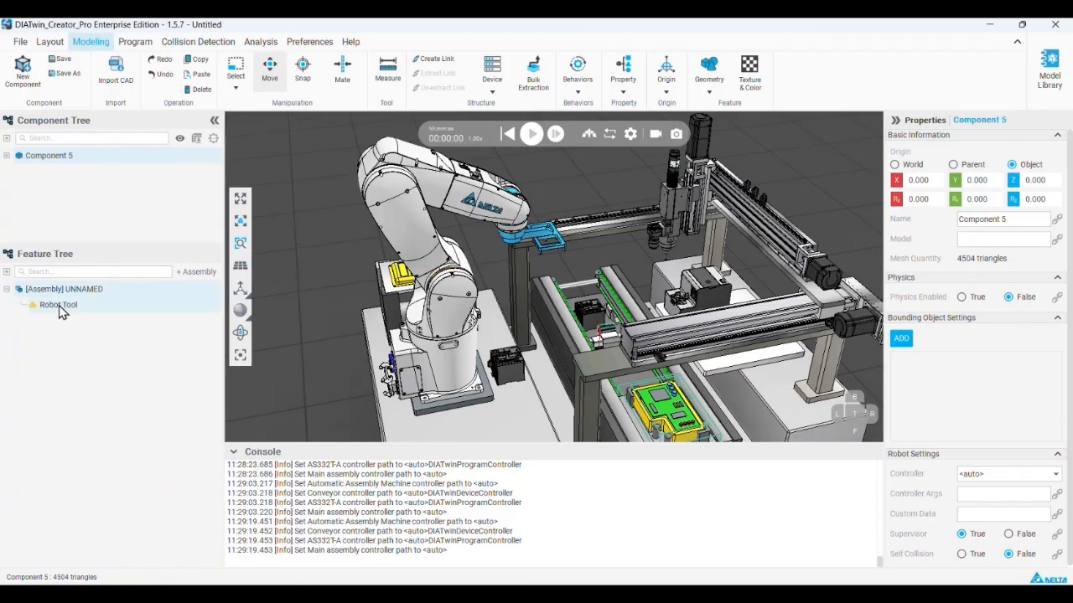
left_click_drag(100, 245, 97, 347)
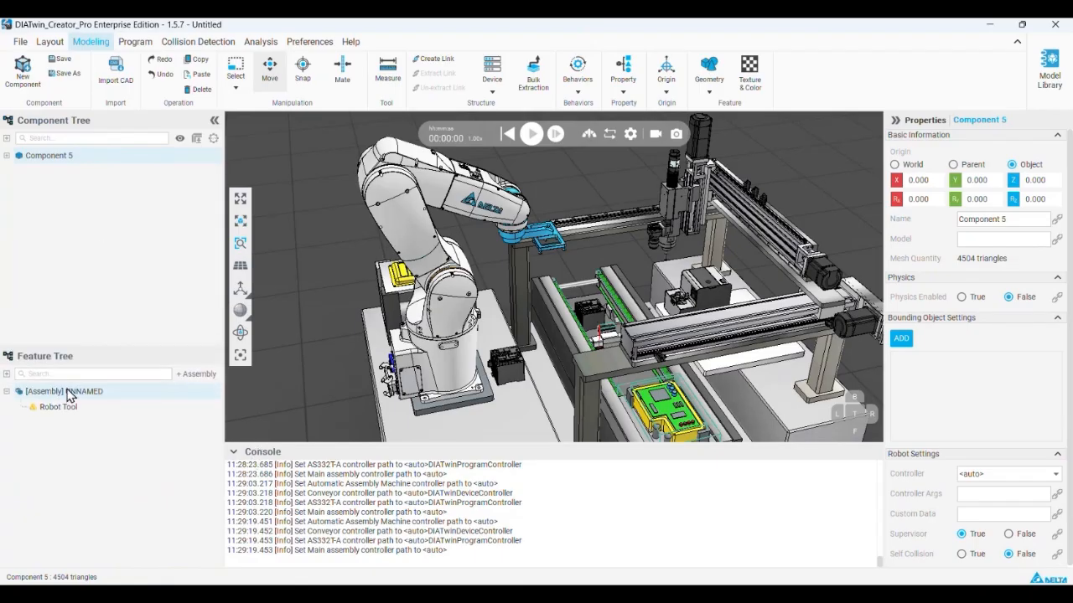
double_click(67, 408)
right_click(65, 406)
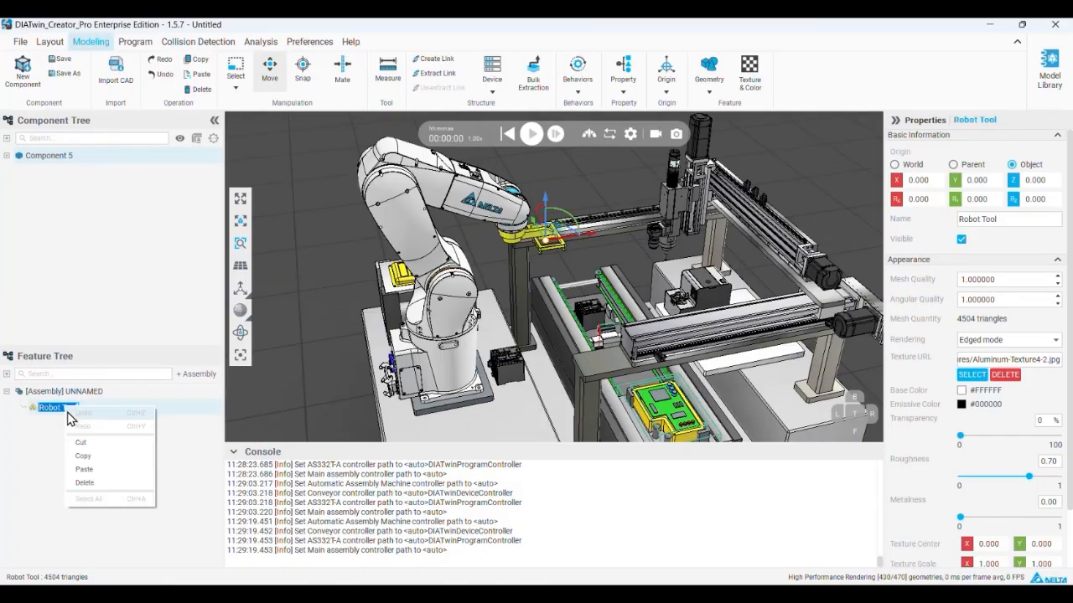
left_click(101, 457)
double_click(48, 157)
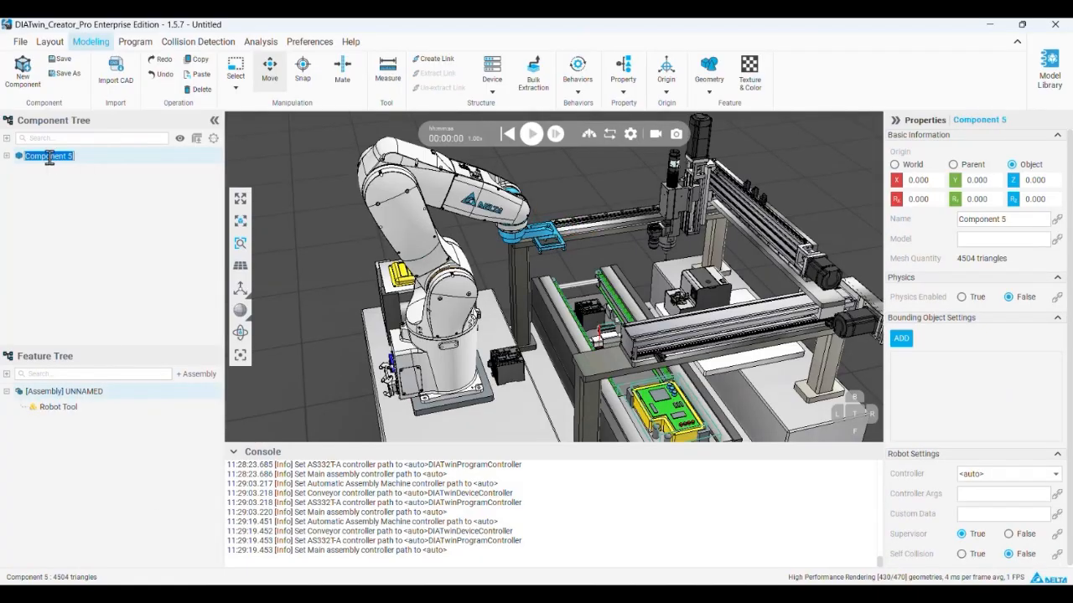
right_click(52, 158)
left_click(95, 234)
key("Return")
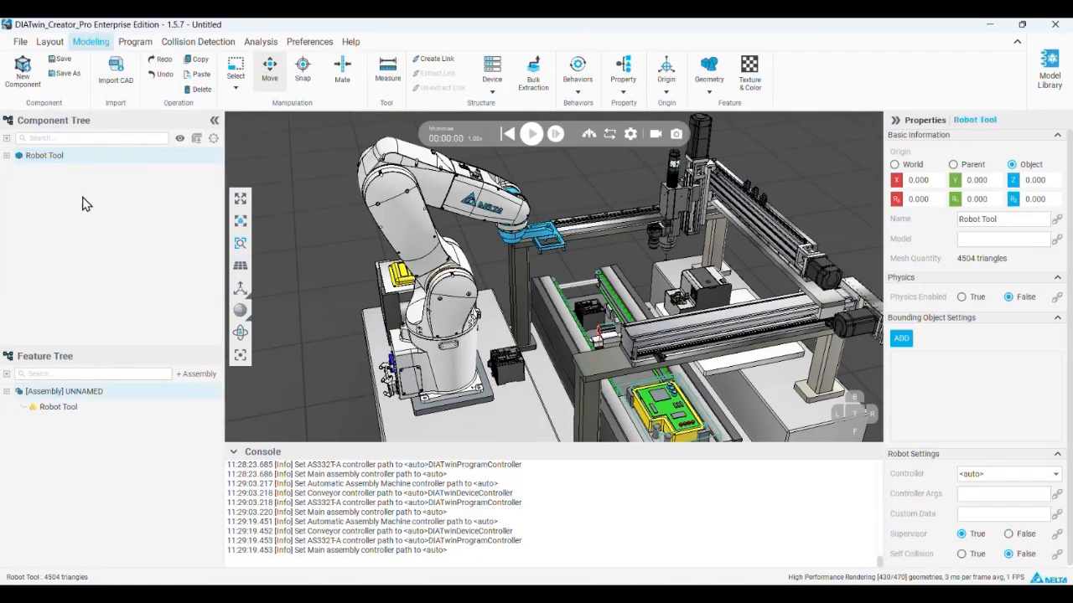
left_click(49, 41)
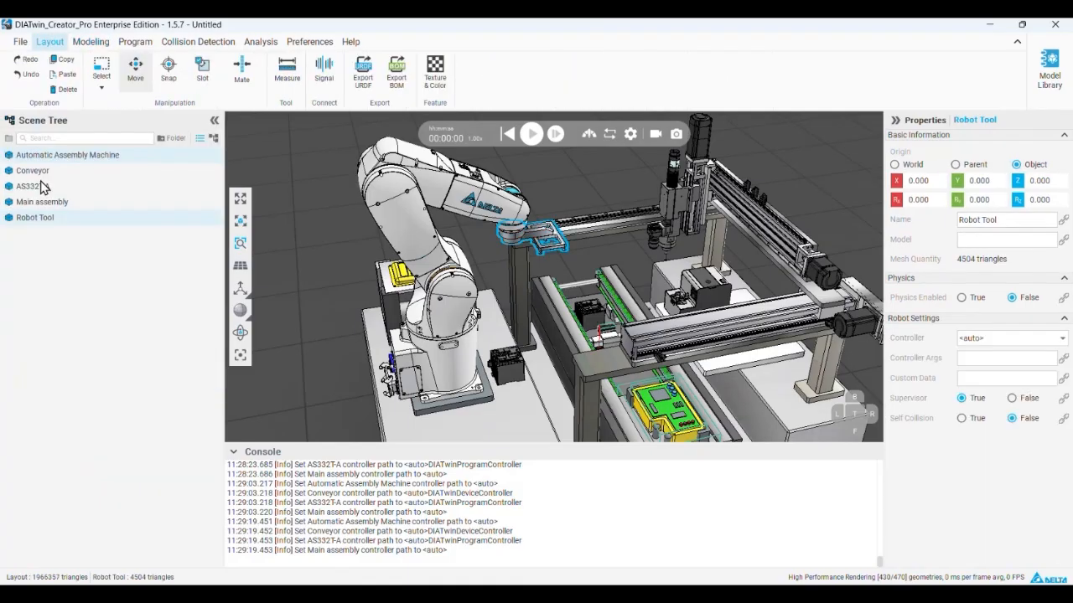
left_click(96, 42)
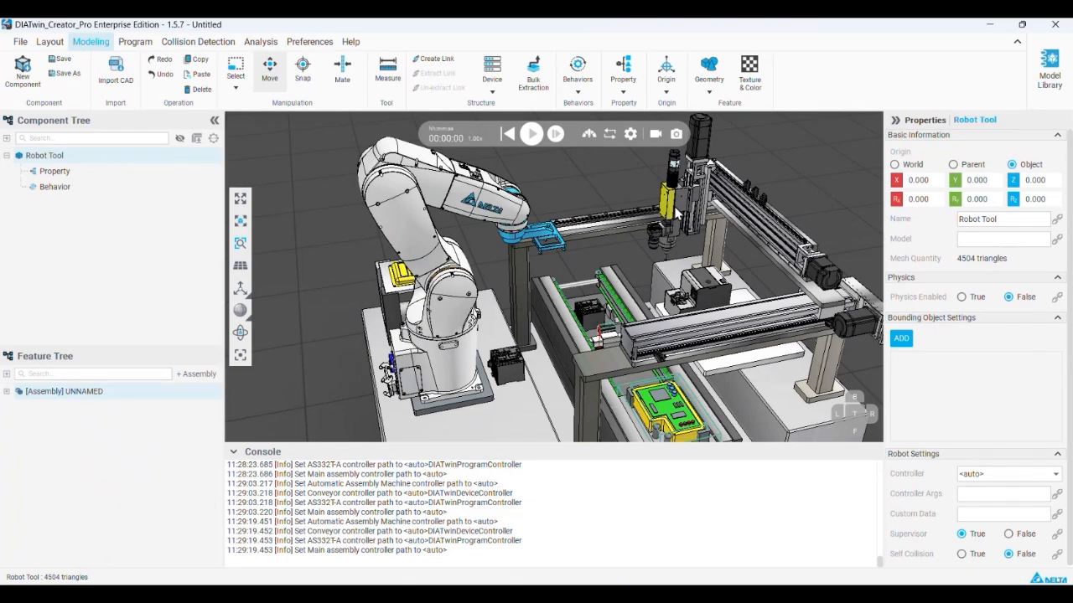
- Snap the Robot Tool component's origin onto the gripper's connecting arm, setting both position and +Z orientation
right_click_drag(491, 211, 508, 241)
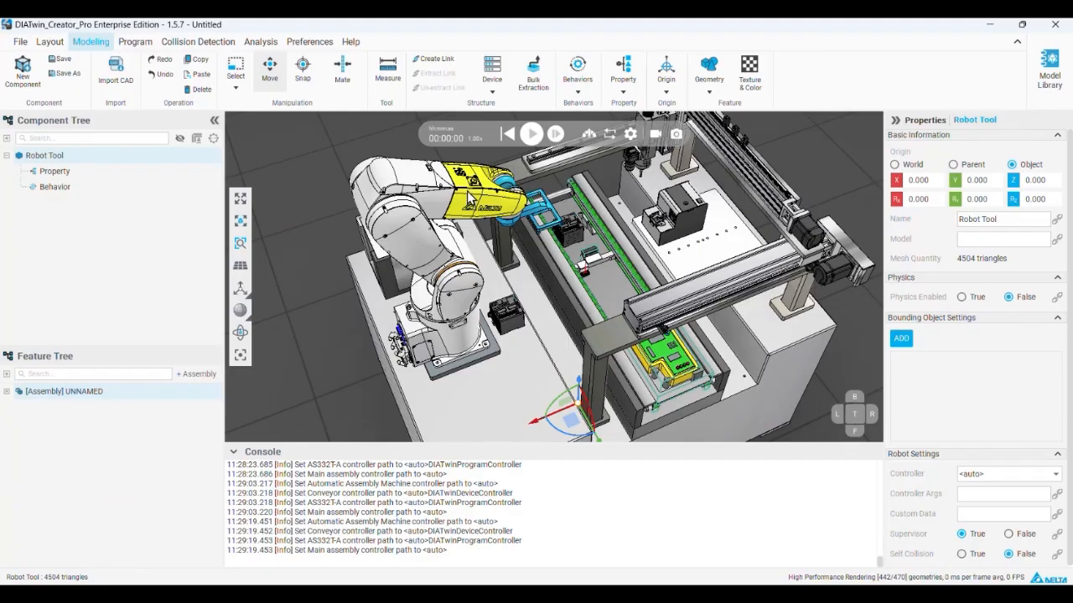
left_click_drag(460, 172, 462, 148)
left_click(666, 82)
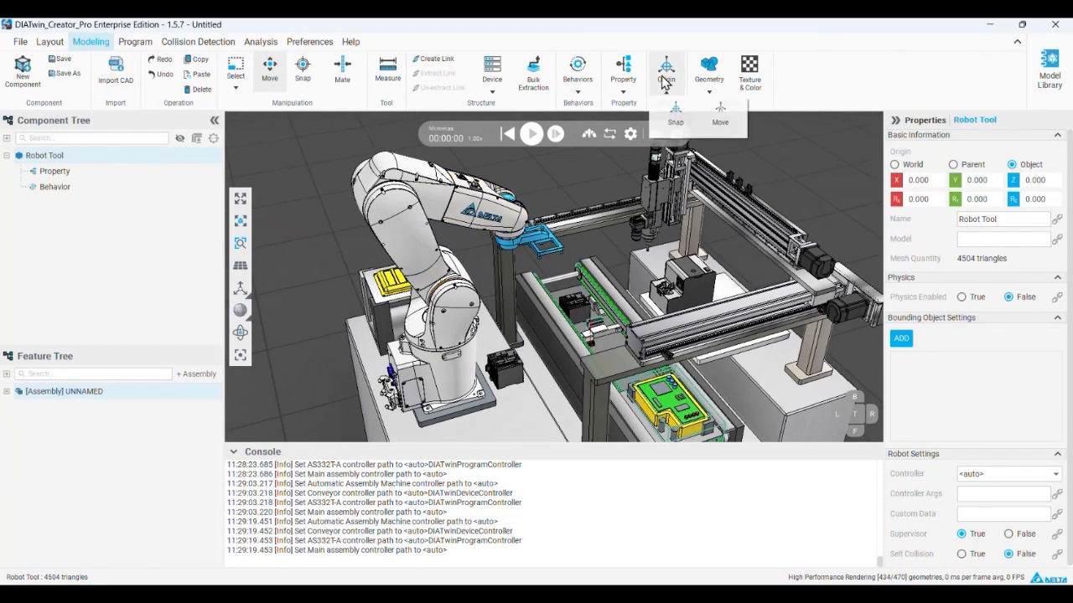
left_click(671, 124)
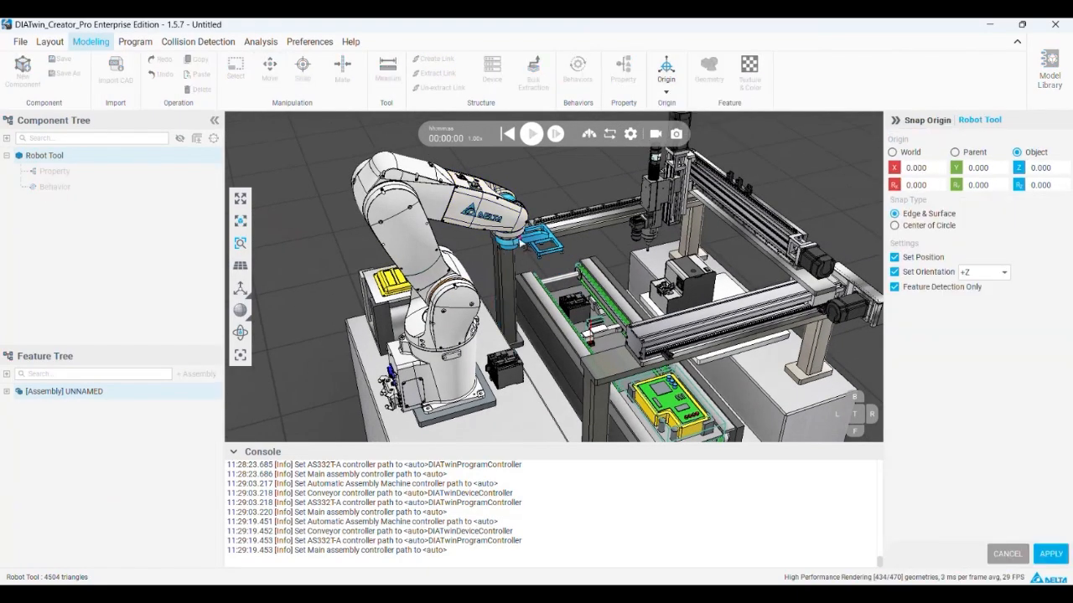
scroll(518, 243, "up", 5)
scroll(518, 243, "up", 5)
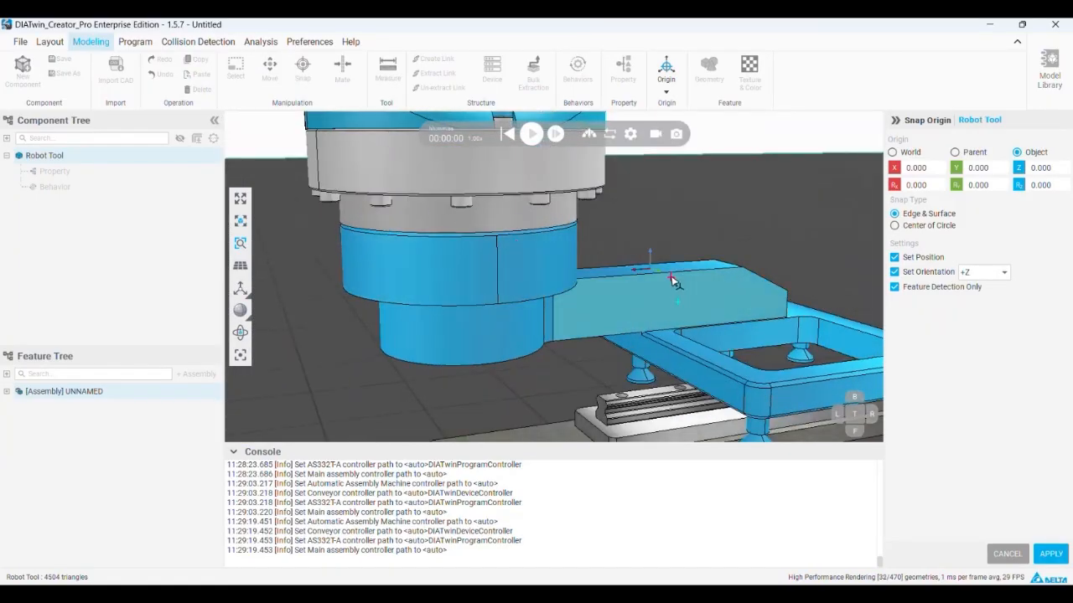
right_click_drag(672, 283, 663, 296)
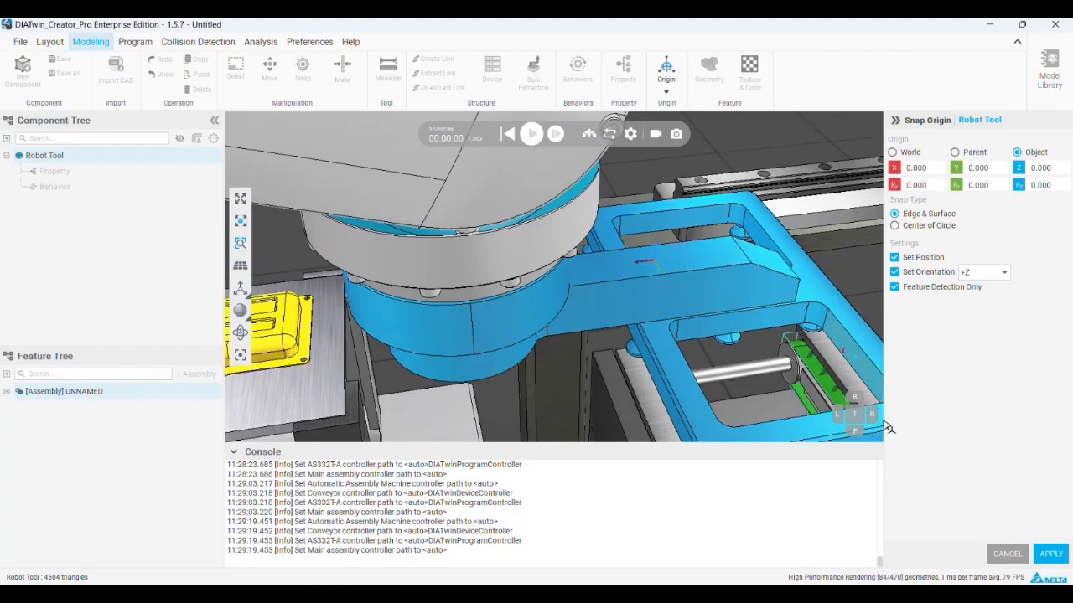
left_click(1050, 554)
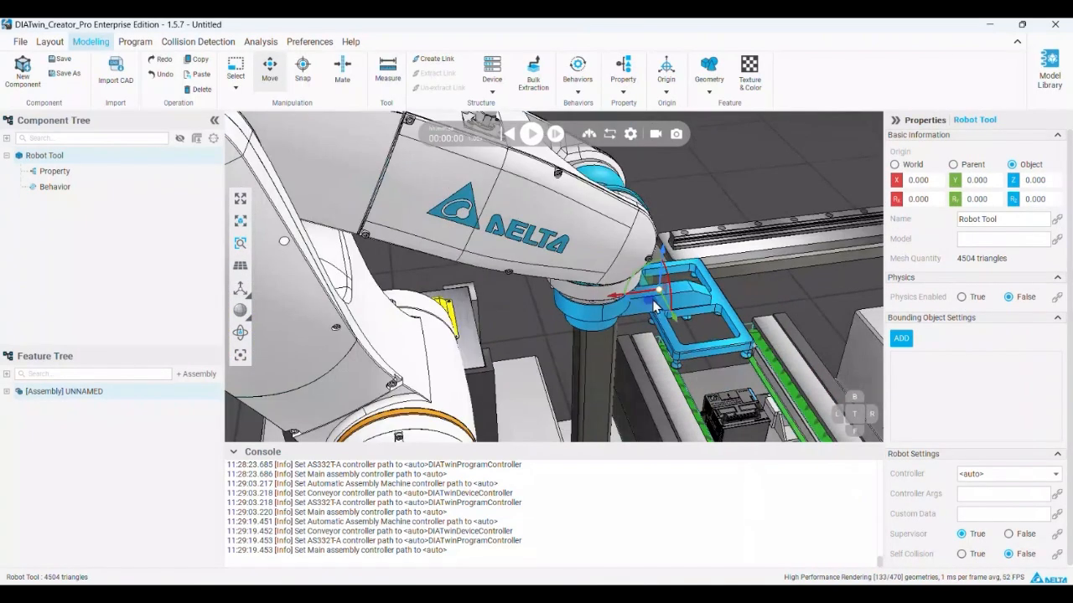
- Test moving the Robot Tool component away from the robot arm with its snapped origin, and undo the moves
left_click_drag(644, 293, 796, 283)
key("ctrl+z")
scroll(569, 305, "down", 5)
left_click_drag(594, 302, 694, 325)
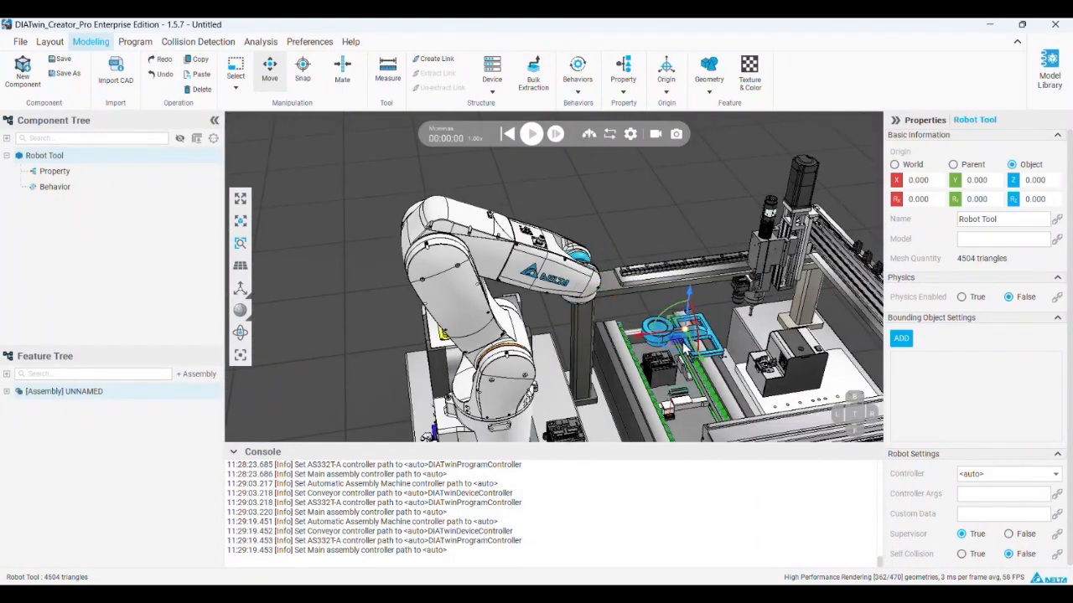
key("ctrl+z")
key("ctrl+z")
- Undo the origin snap, try moving the Robot Tool from its default origin, and undo that move
scroll(544, 281, "down", 2)
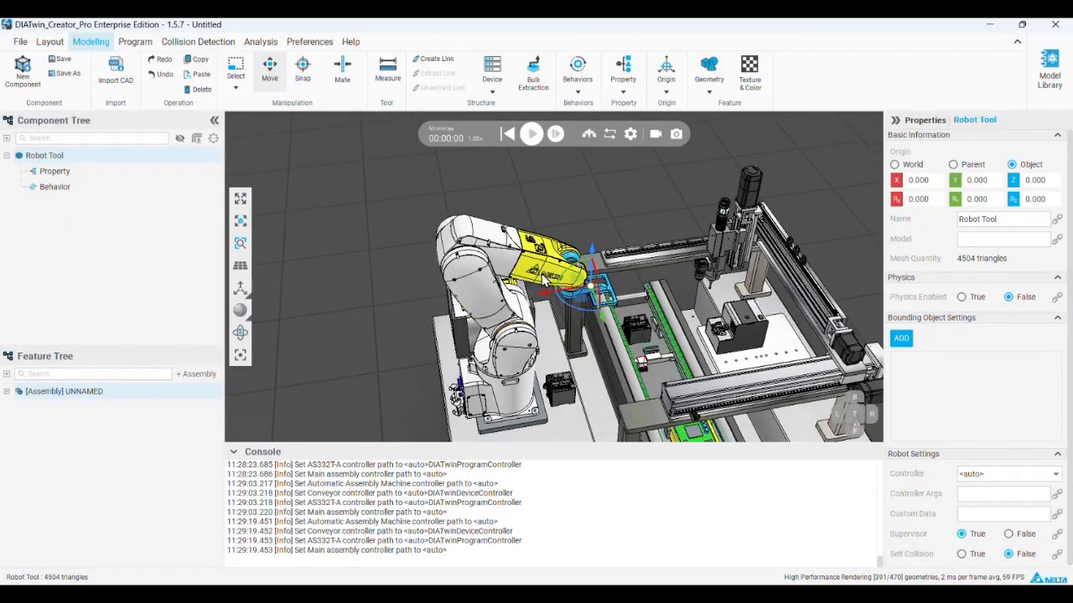
scroll(544, 281, "down", 3)
left_click_drag(527, 245, 710, 332)
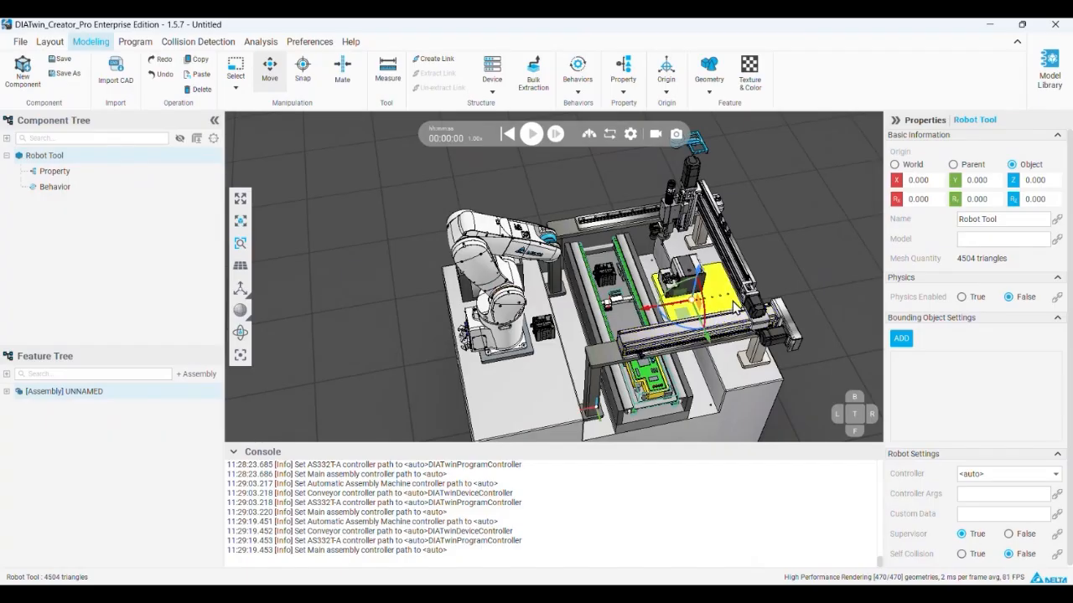
middle_click_drag(710, 298, 695, 337)
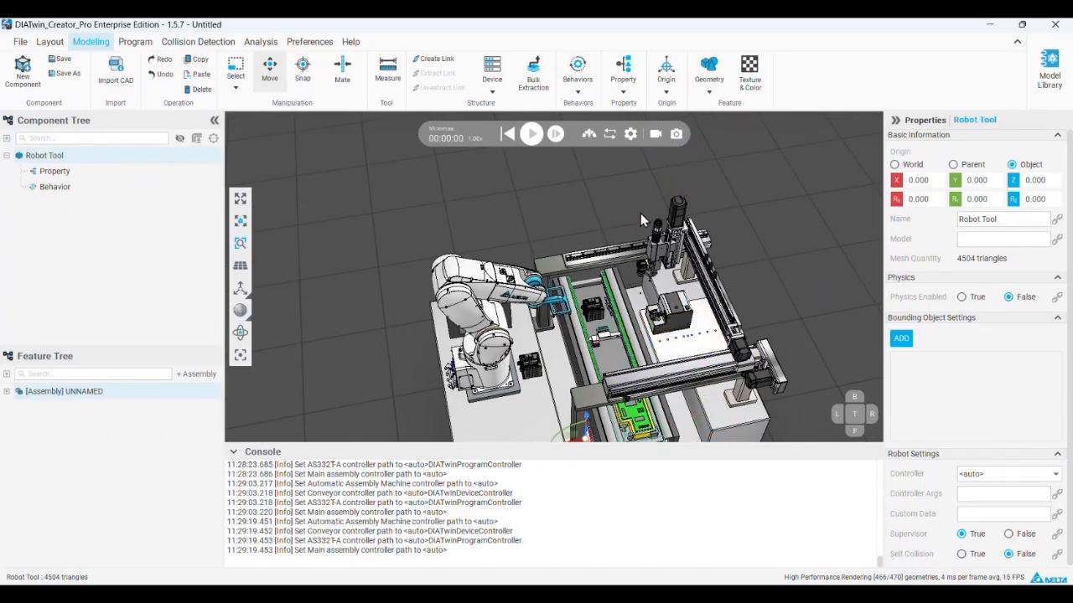
- Snap the Robot Tool component's origin back onto the gripper's connecting arm, setting both position and +Z orientation
scroll(528, 276, "up", 5)
scroll(516, 259, "up", 5)
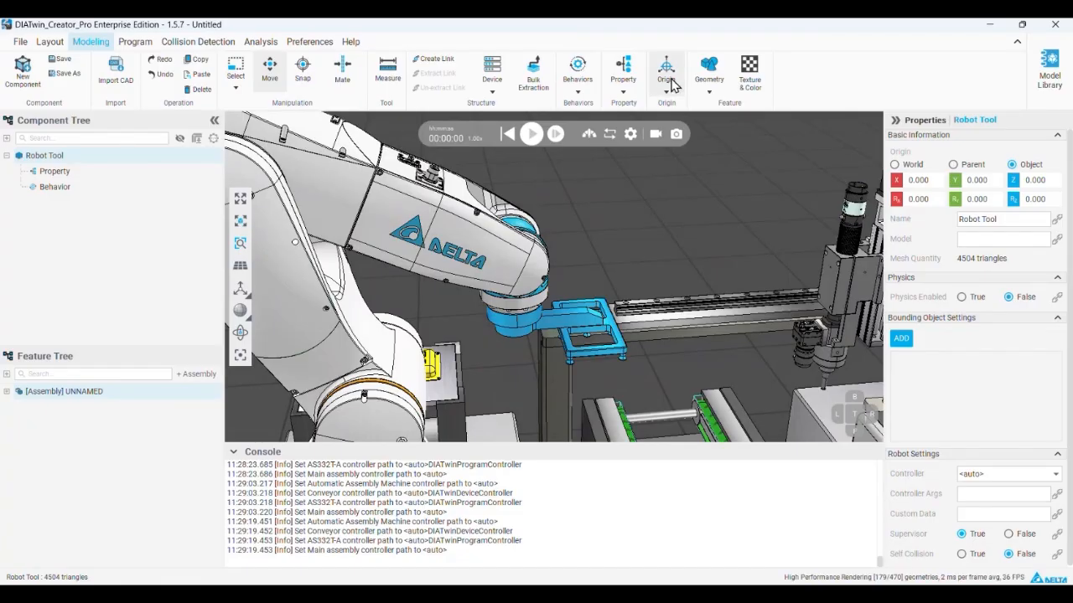
left_click(668, 84)
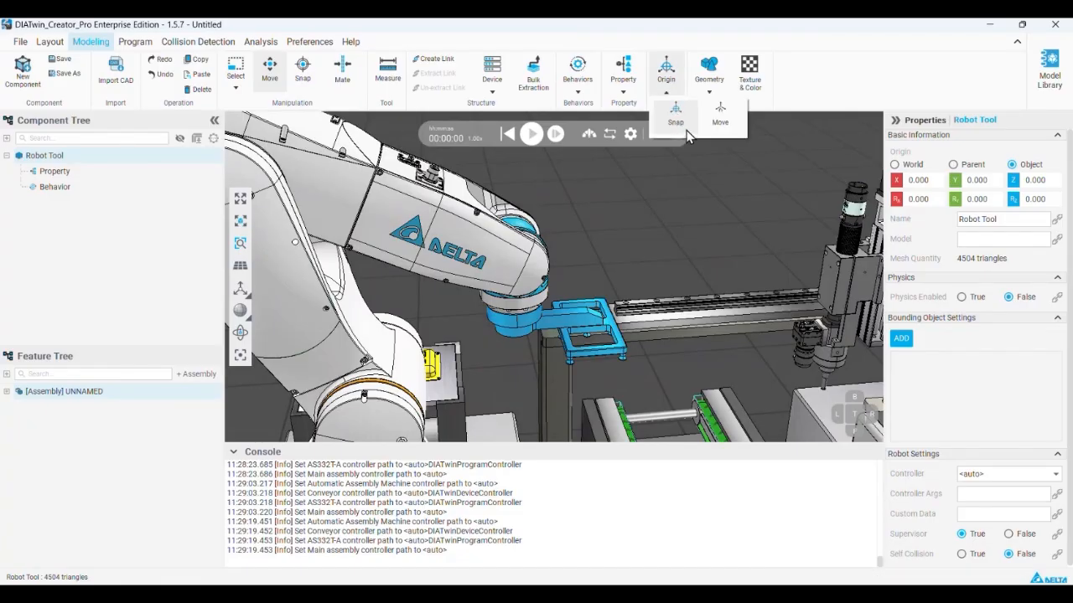
left_click(676, 116)
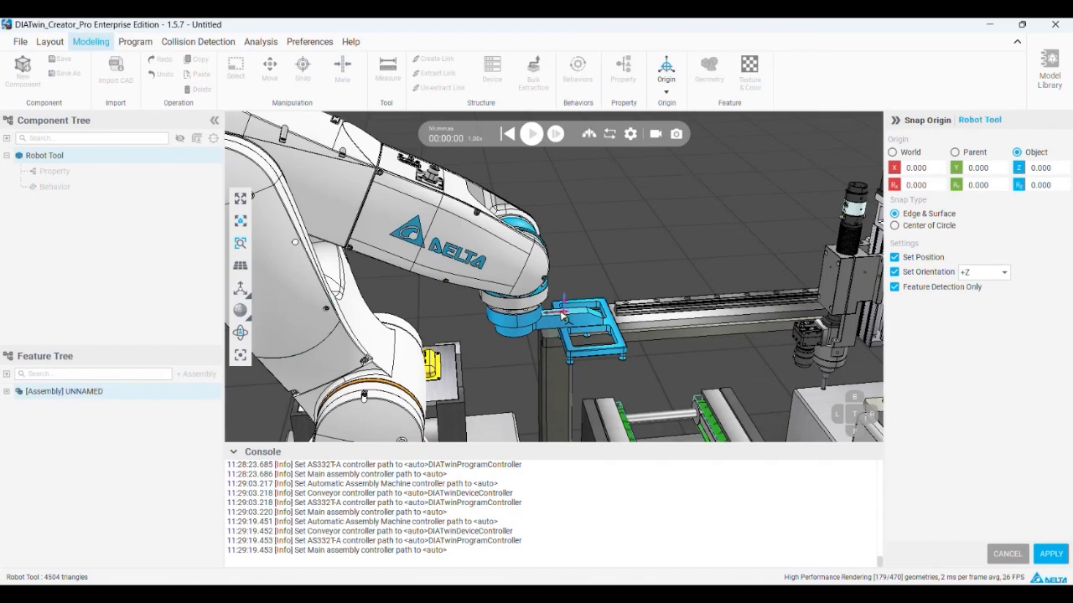
left_click(1051, 555)
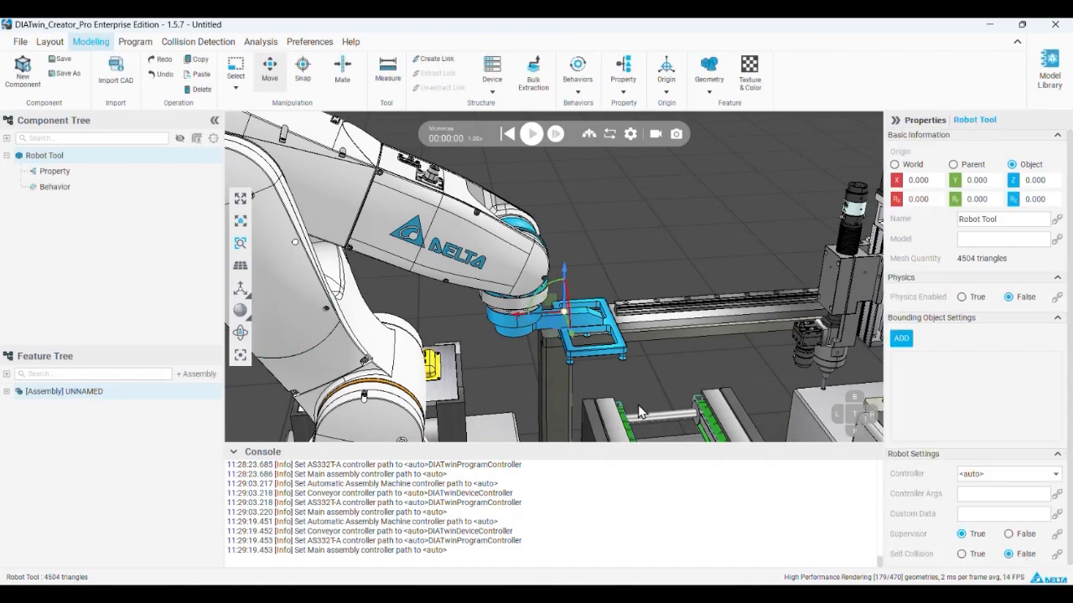
- Test moving the Robot Tool component away from the robot arm with its re-snapped origin, and undo the move
left_click_drag(563, 312, 708, 263)
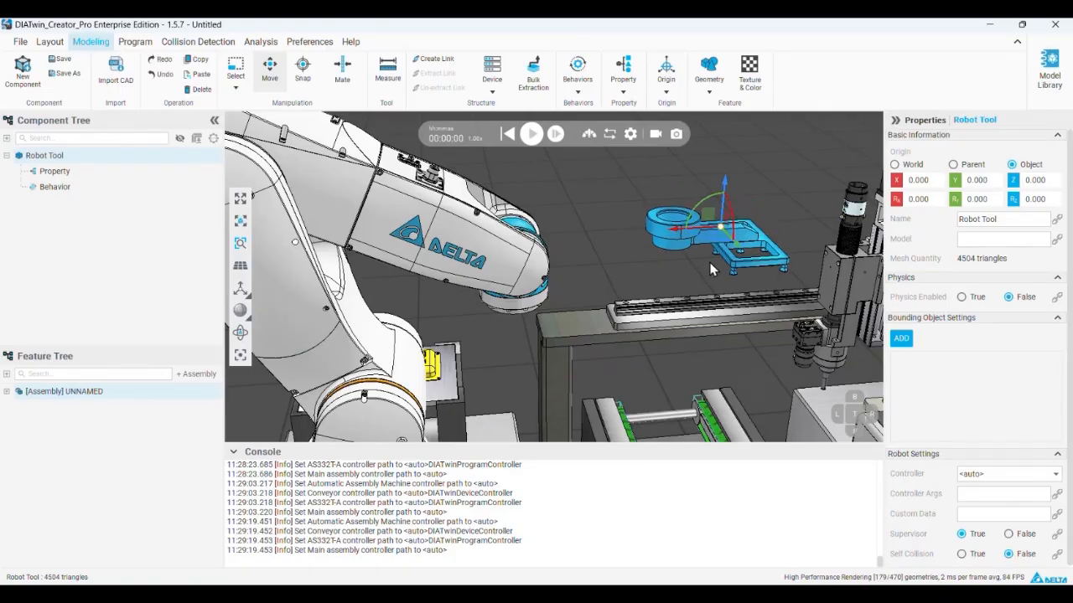
key("ctrl+z")
key("ctrl+z")
- Select the whole Robot Tool component and move it off the robot arm, out over the beam at the conveyor's end
left_click(505, 267)
left_click(535, 318)
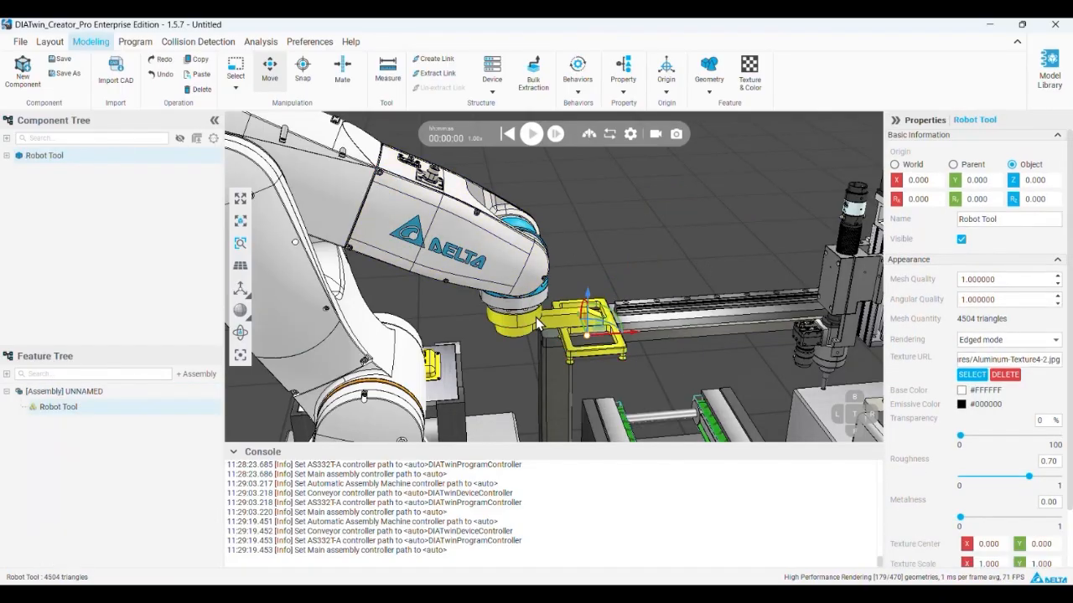
middle_click_drag(536, 316, 511, 356)
left_click(110, 156)
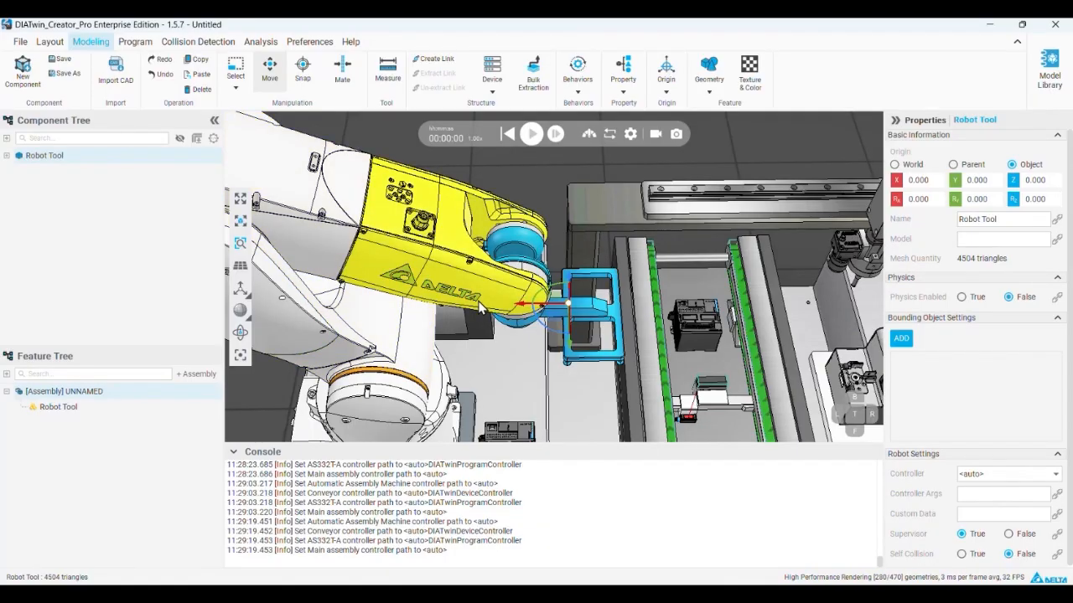
middle_click_drag(510, 315, 567, 308)
left_click_drag(532, 315, 708, 289)
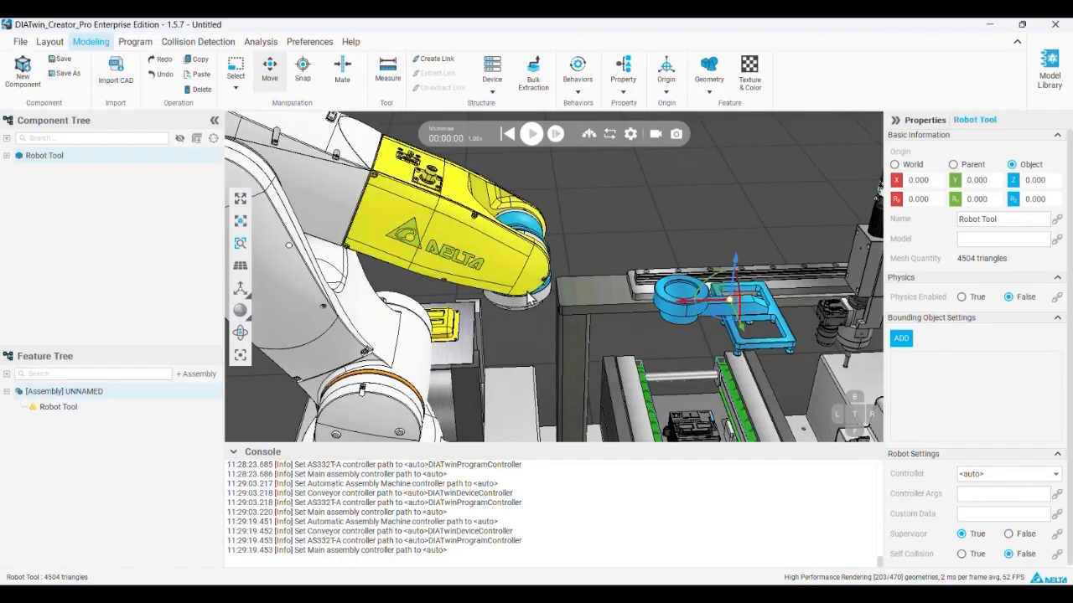
middle_click_drag(522, 296, 604, 286)
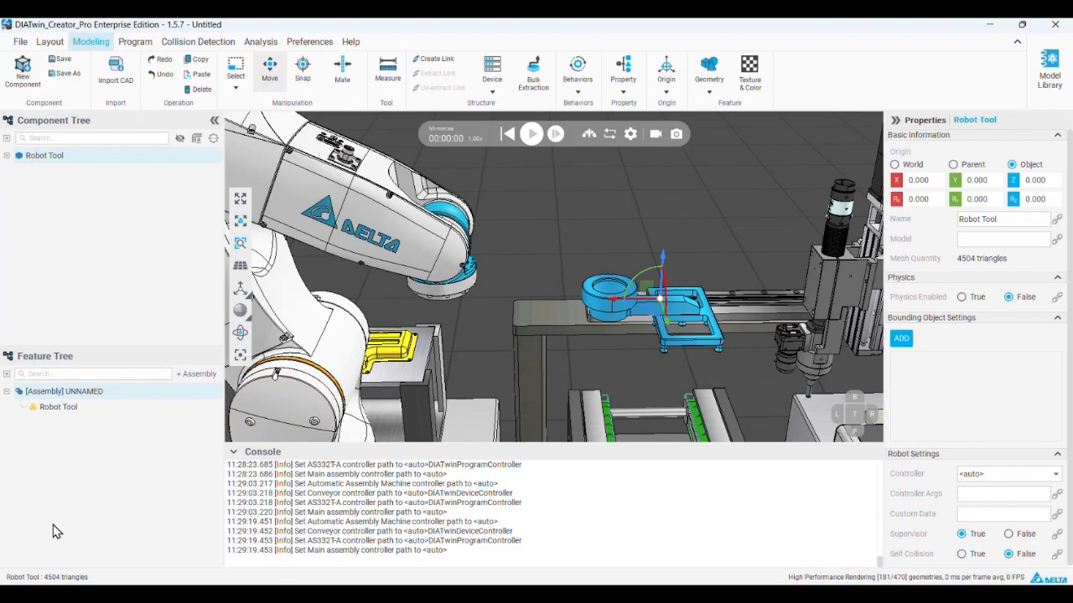
- Compare the Robot Tool feature with the Robot Tool component by selecting each in turn, with the component's tree node expanded
left_click(606, 315)
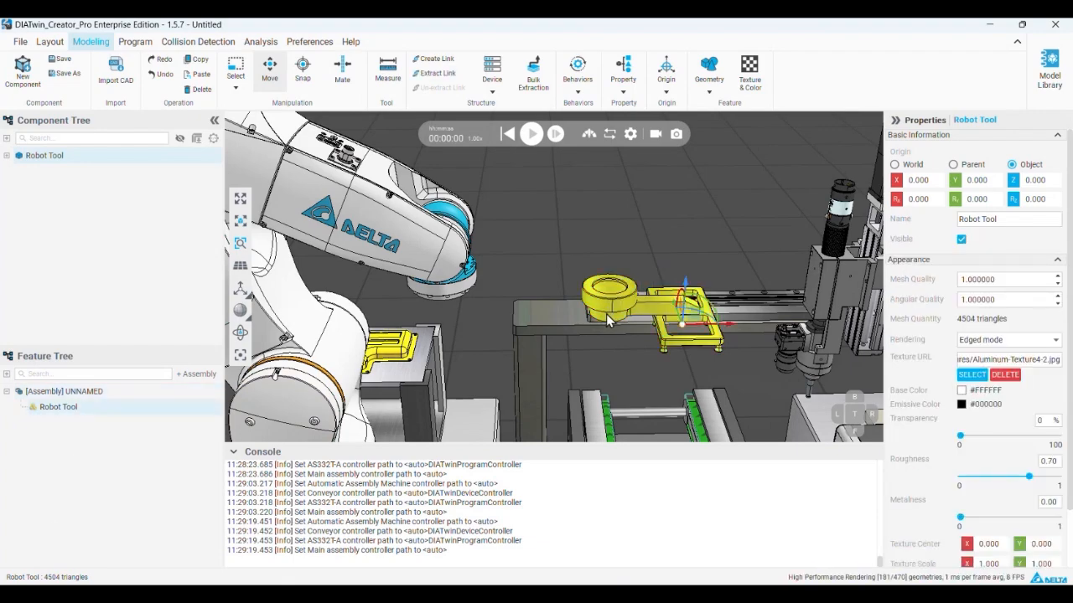
left_click(74, 156)
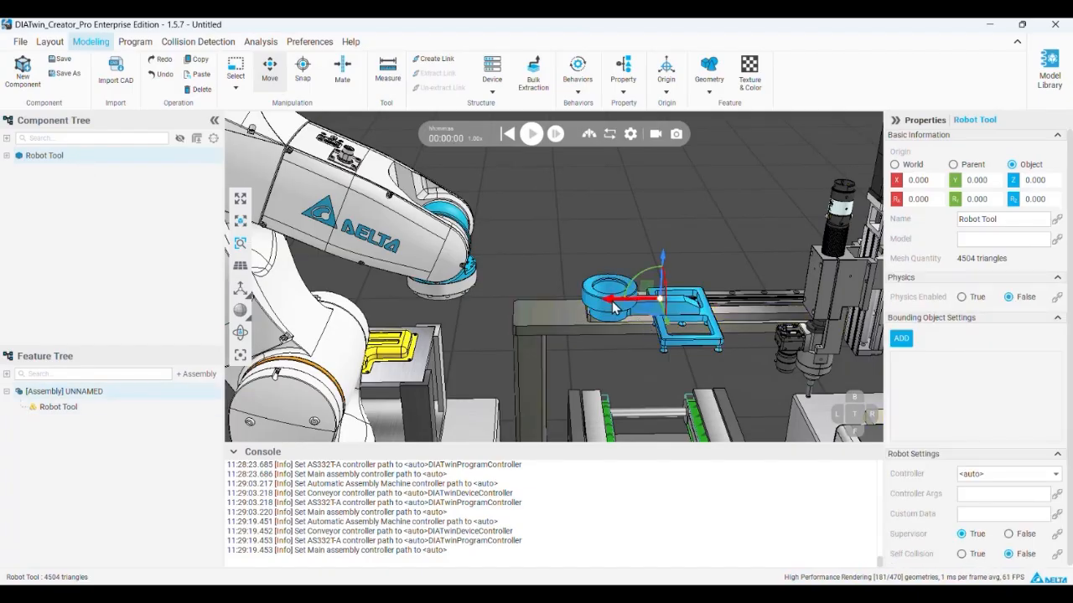
left_click(75, 408)
left_click(61, 152)
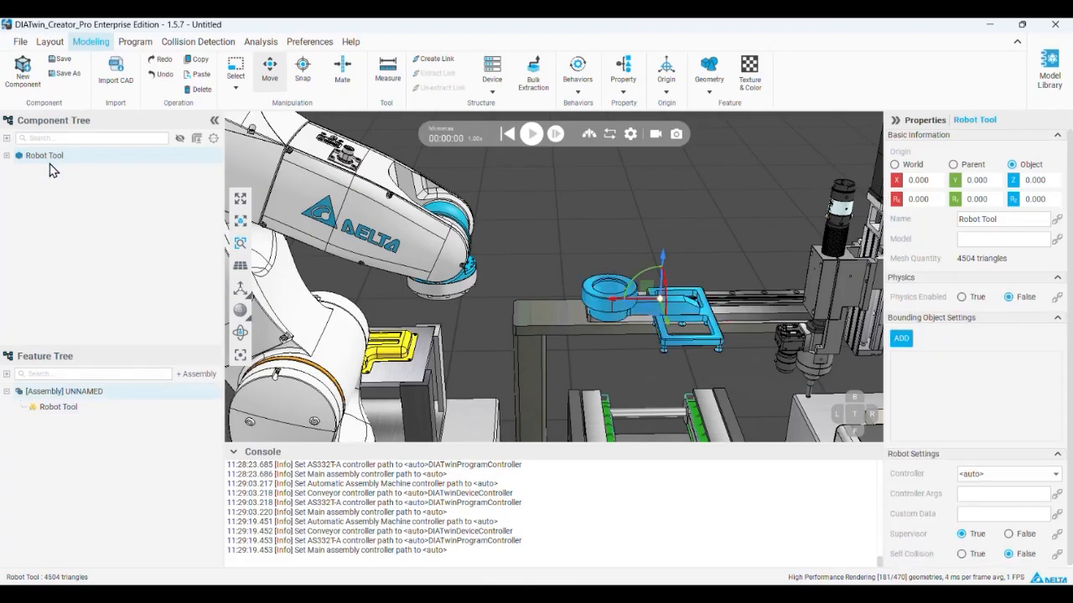
left_click(7, 156)
left_click(71, 408)
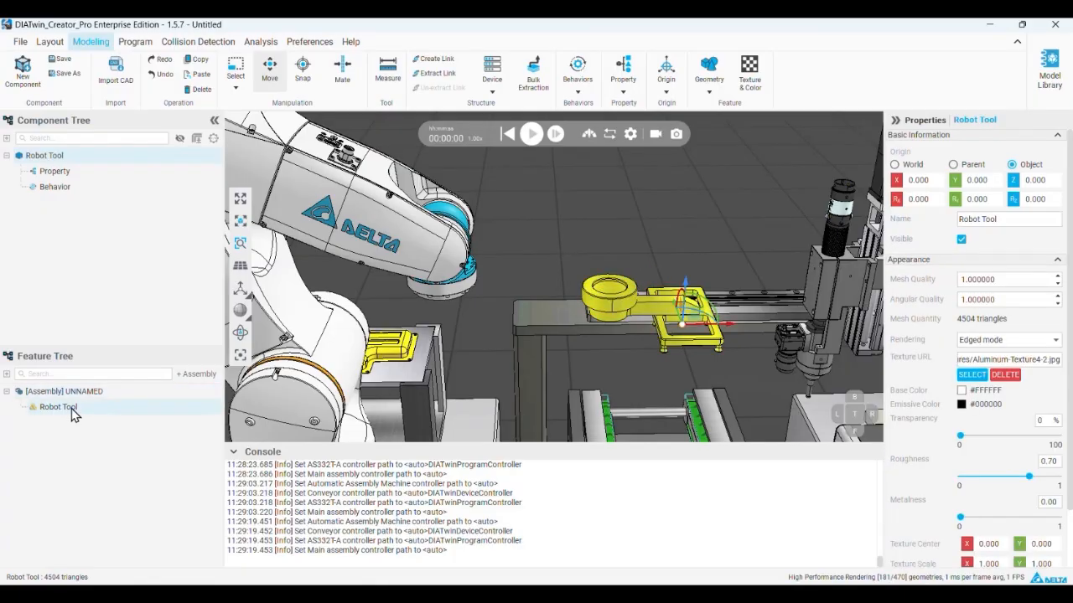
left_click(67, 158)
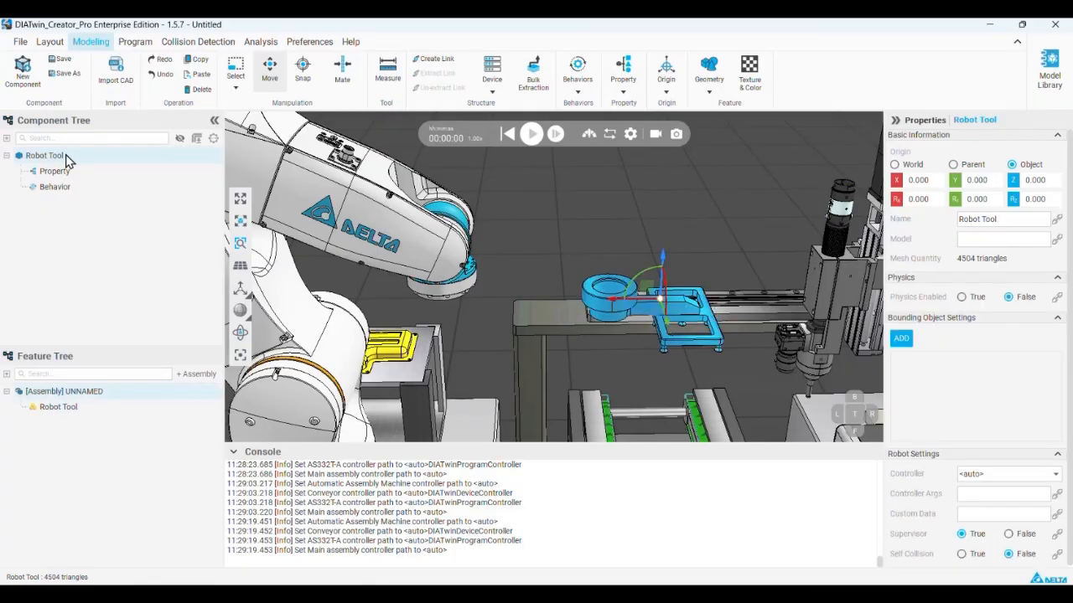
- Examine the Conveyor component, its Link_Base link and the Dual Track Conveyor_Cloned_1 assembly among that link's features
scroll(556, 377, "down", 5)
scroll(556, 377, "up", 3)
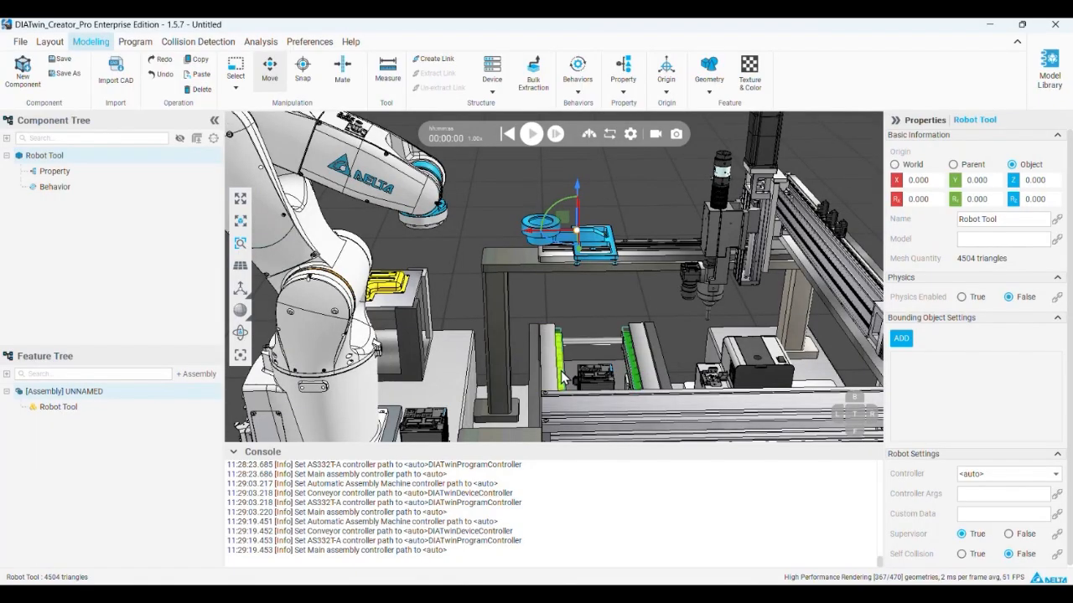
left_click(566, 377)
left_click(42, 156)
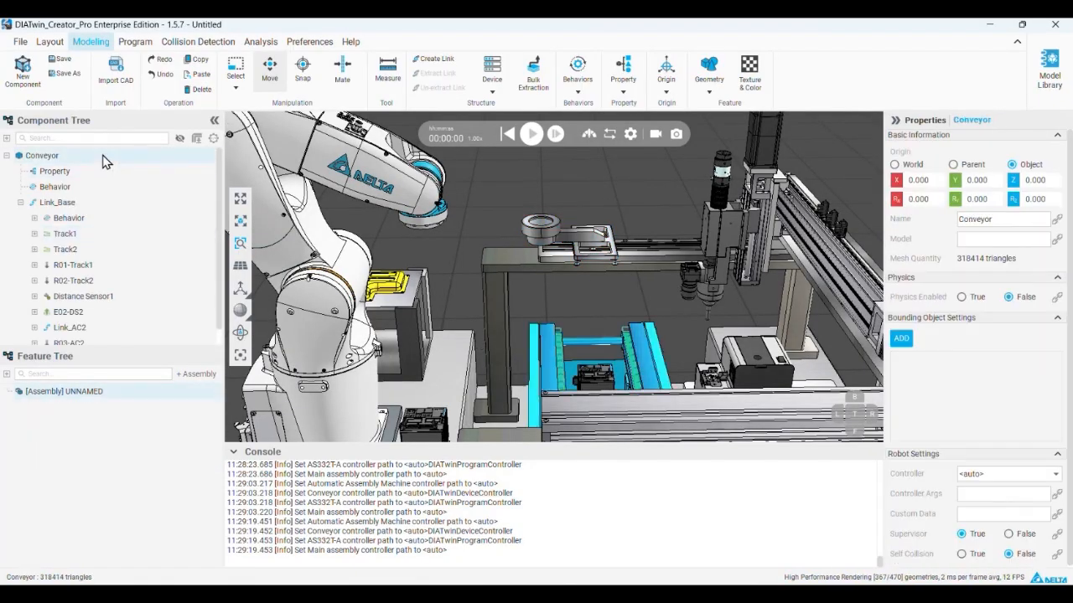
middle_click_drag(545, 383, 605, 406)
scroll(605, 406, "down", 3)
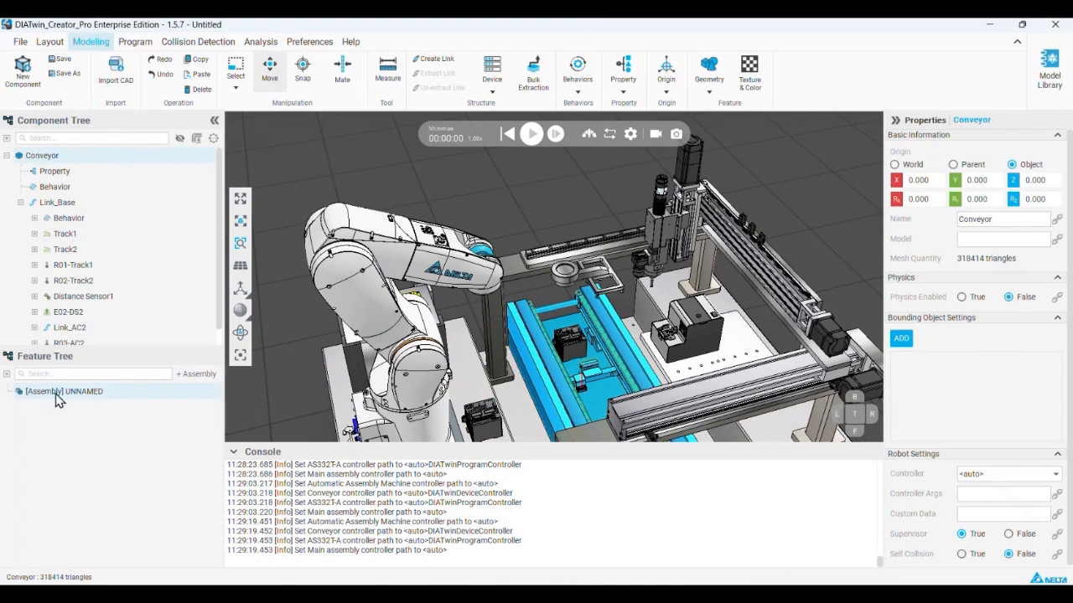
left_click(58, 203)
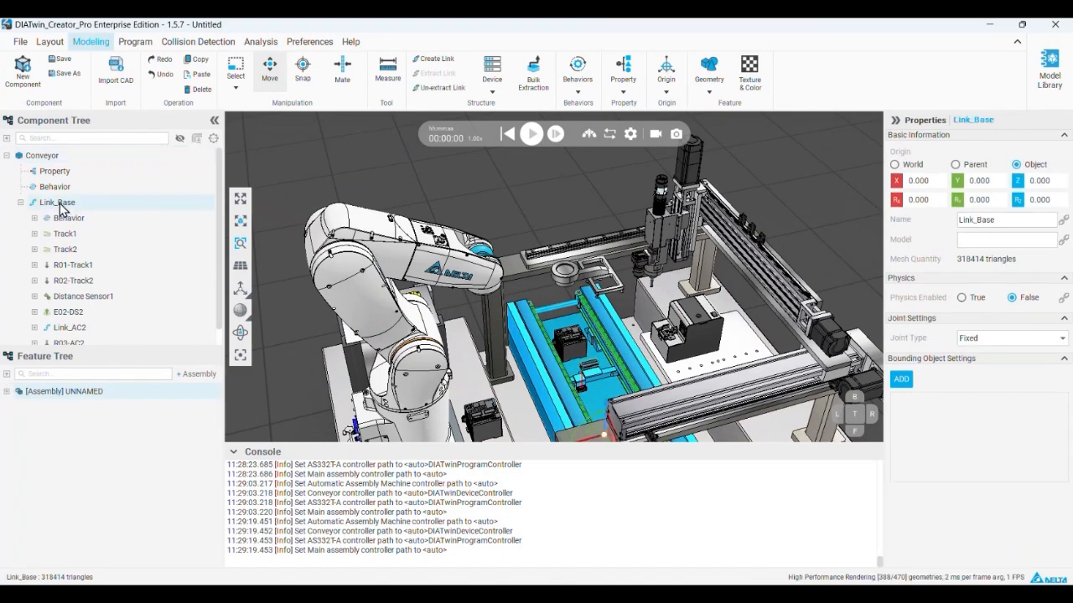
left_click(7, 392)
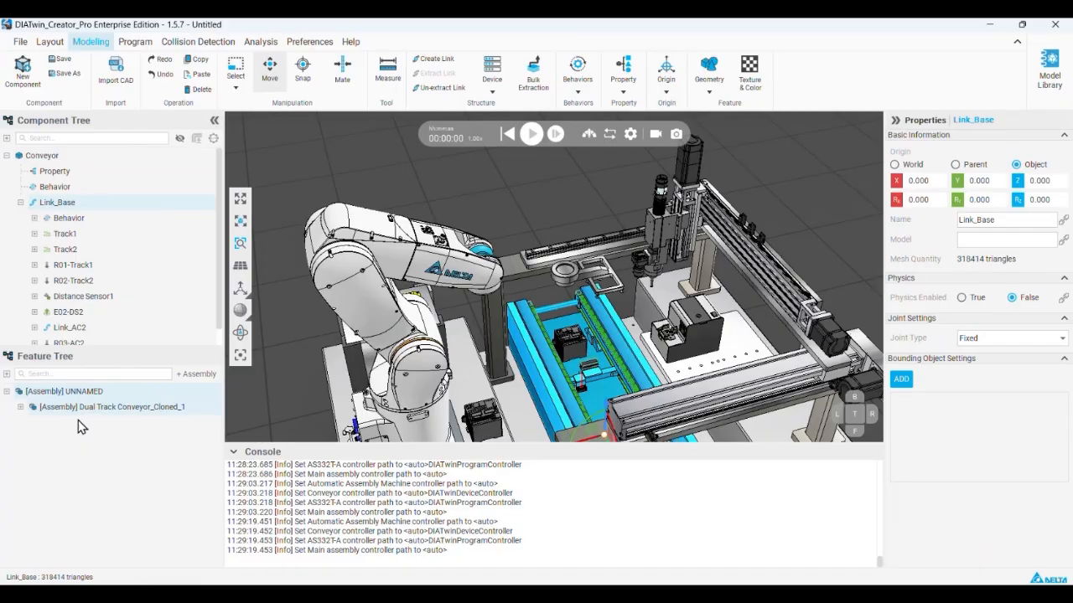
double_click(83, 406)
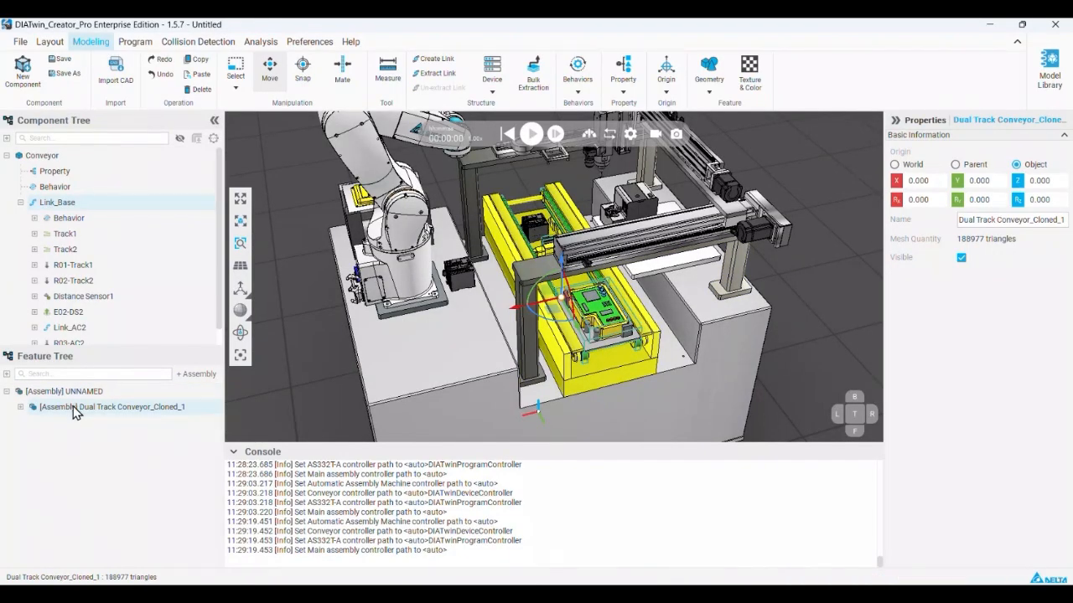
- Inspect a Belt5020 feature at the conveyor's end, and compare the Track2 link with its Track 2 feature assembly
scroll(605, 358, "up", 4)
left_click(672, 323)
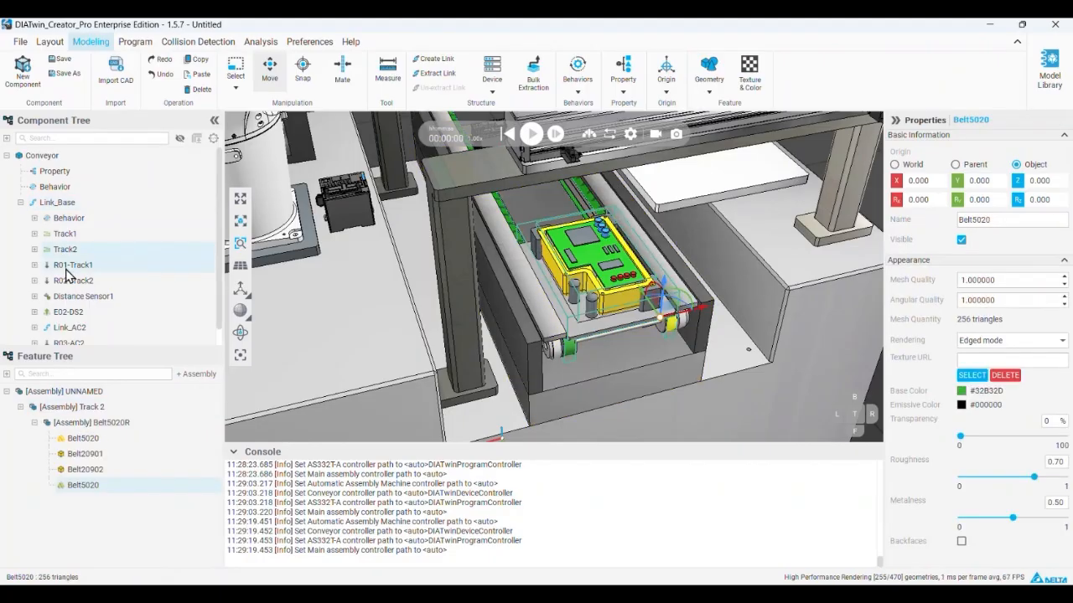
left_click(67, 249)
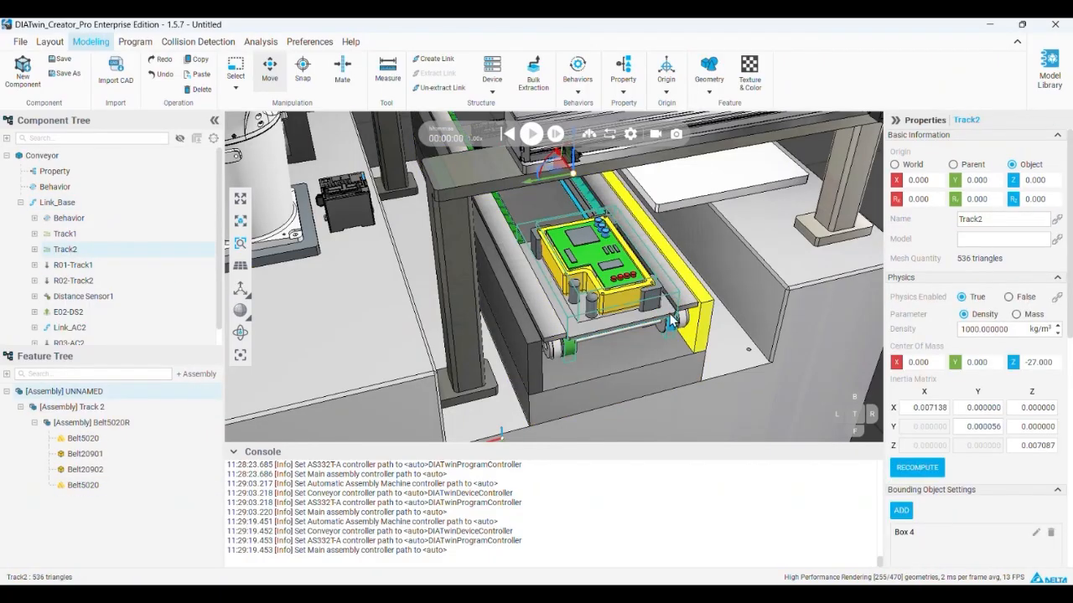
left_click(82, 409)
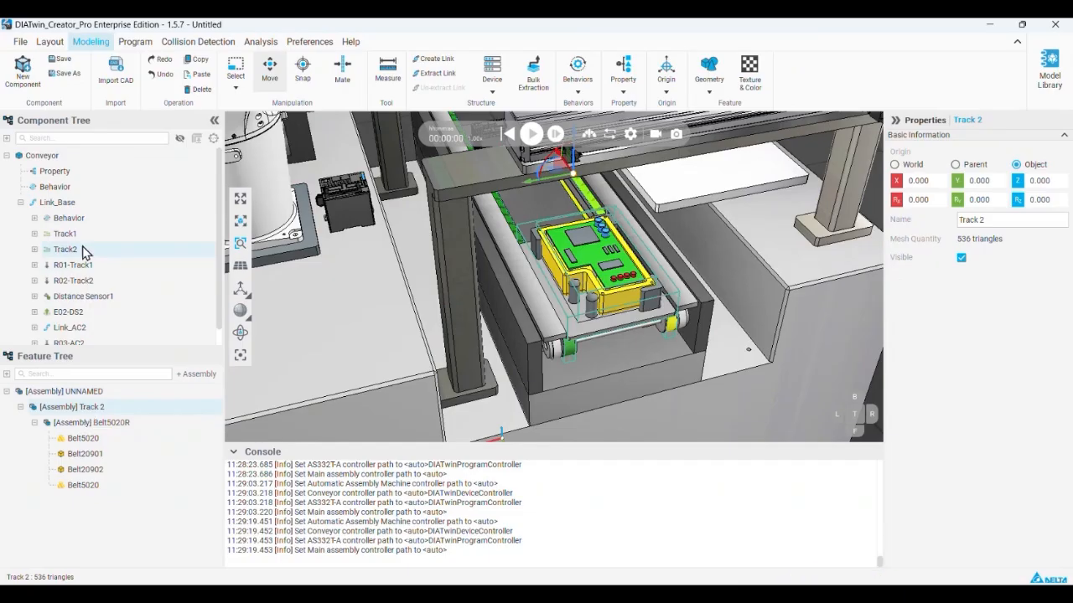
- Return to the Robot Tool and review the difference between selecting its feature geometry and selecting the whole component
middle_click_drag(391, 246, 386, 364)
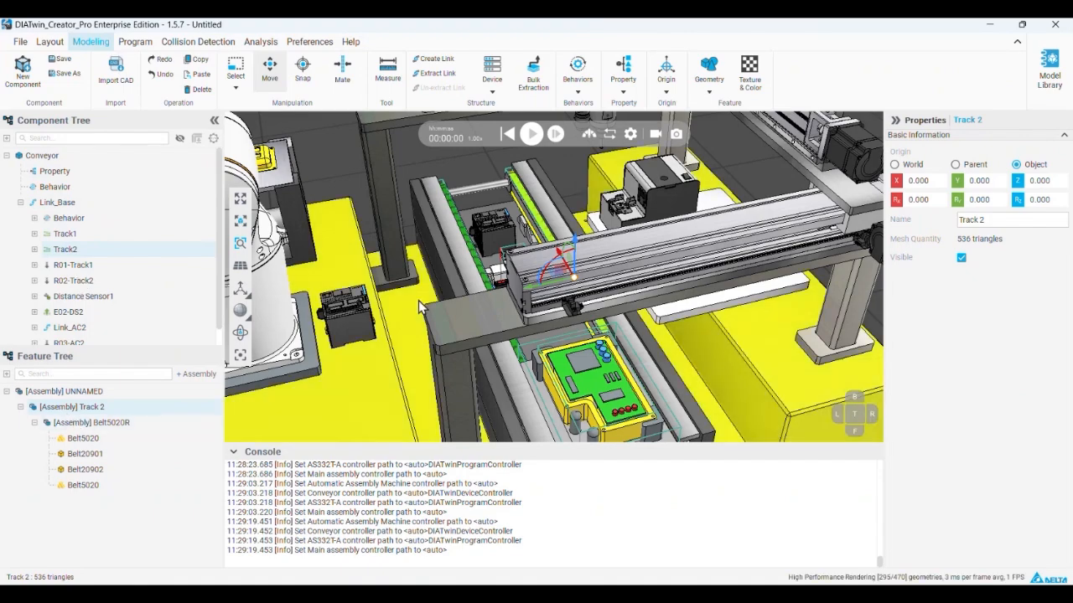
scroll(441, 305, "down", 3)
middle_click_drag(443, 306, 485, 327)
left_click(494, 176)
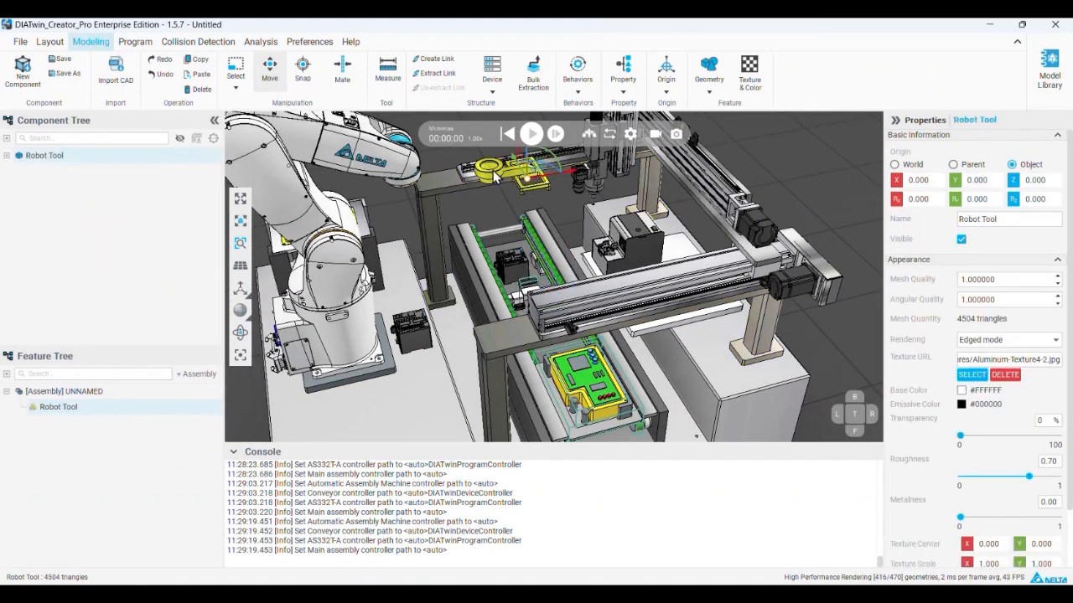
scroll(505, 193, "up", 2)
middle_click_drag(505, 193, 483, 289)
left_click(503, 303)
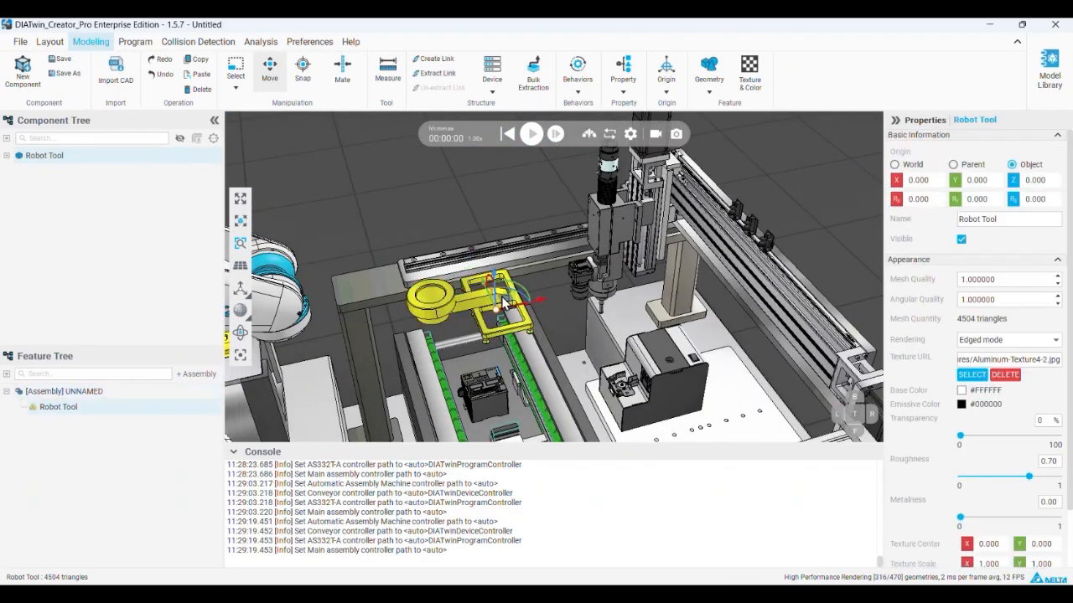
left_click(482, 307)
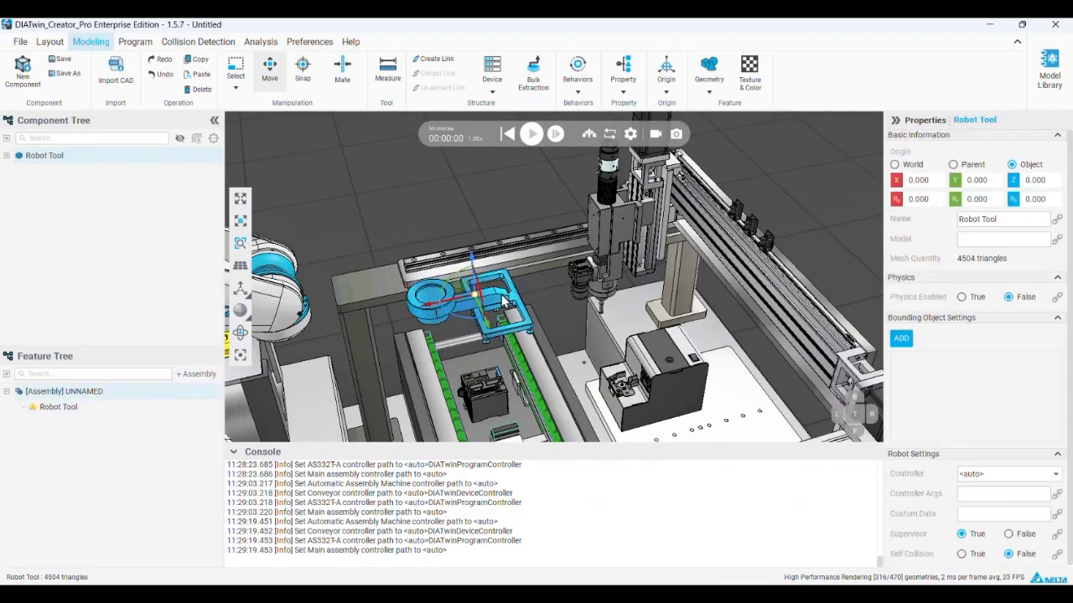
left_click(503, 302)
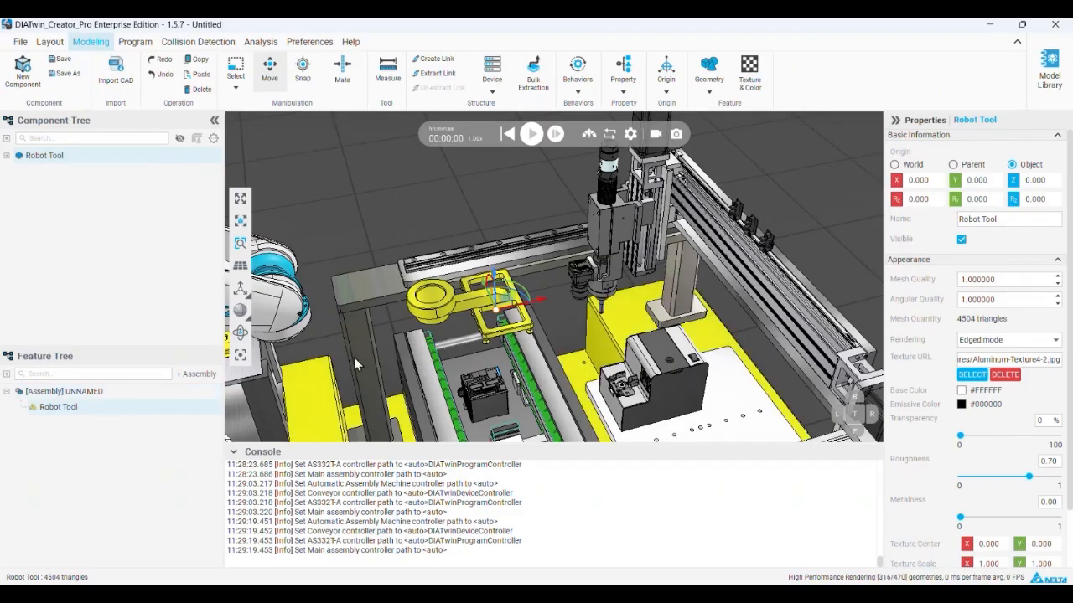
left_click(37, 155)
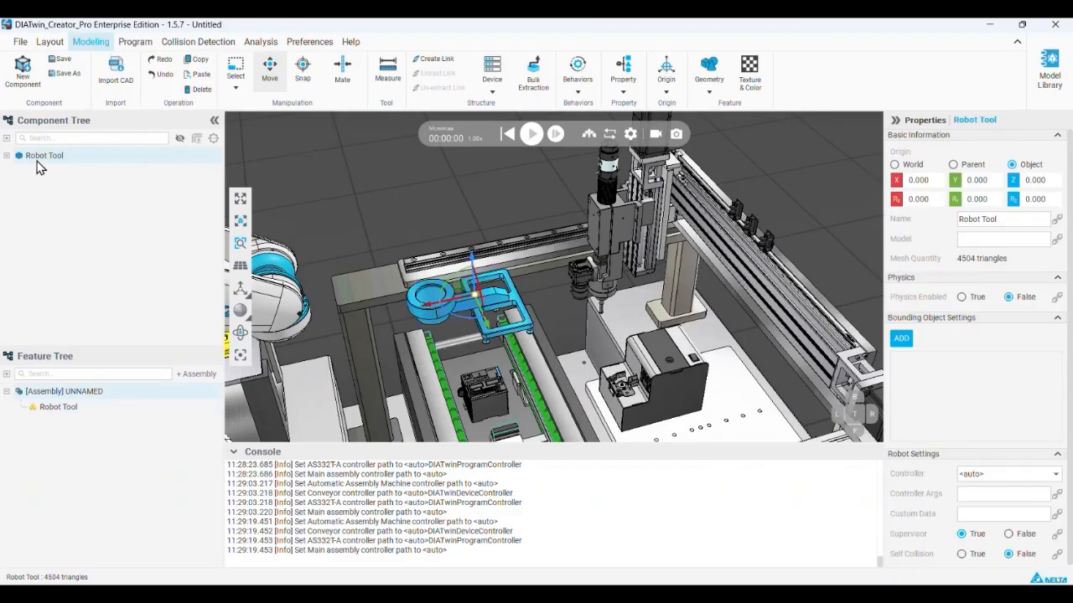
- Inspect the conveyor's Track2 link and the Belt20901 features that belong to Track2 and Track1
left_click(521, 381)
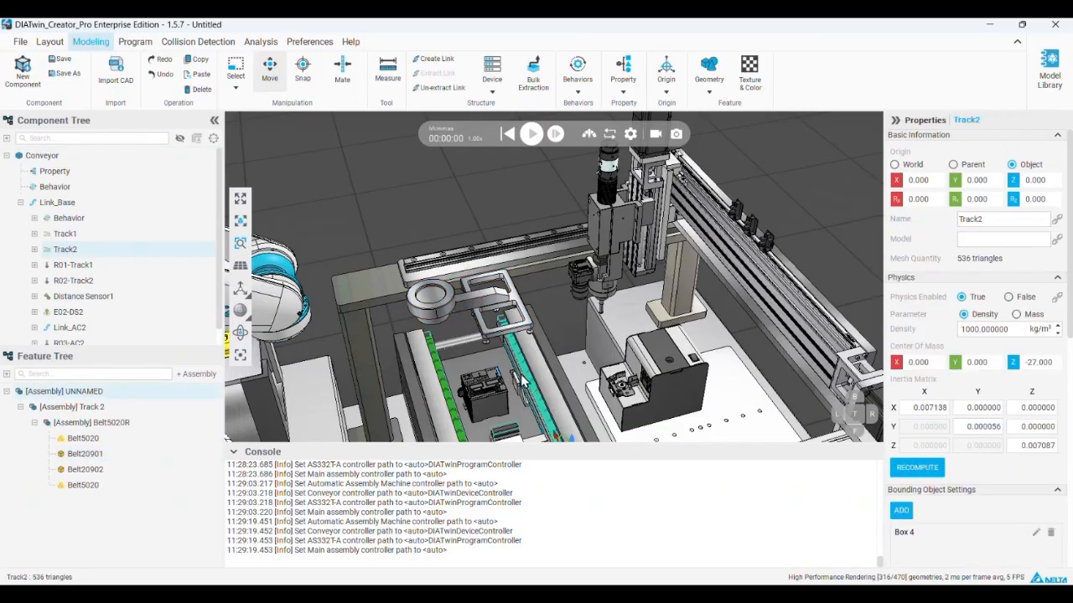
scroll(521, 381, "up", 3)
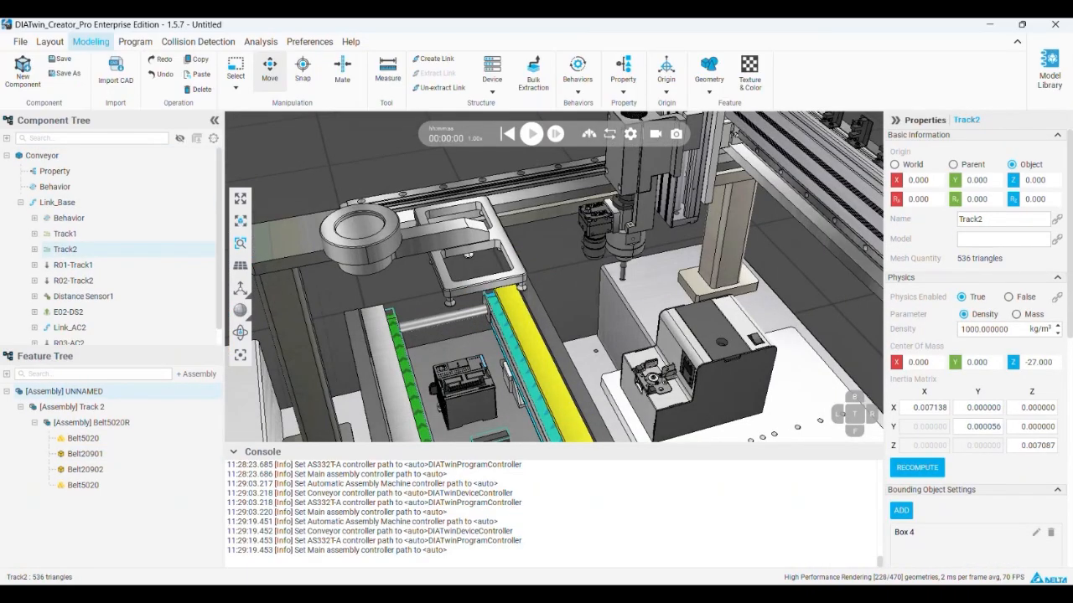
scroll(522, 382, "up", 2)
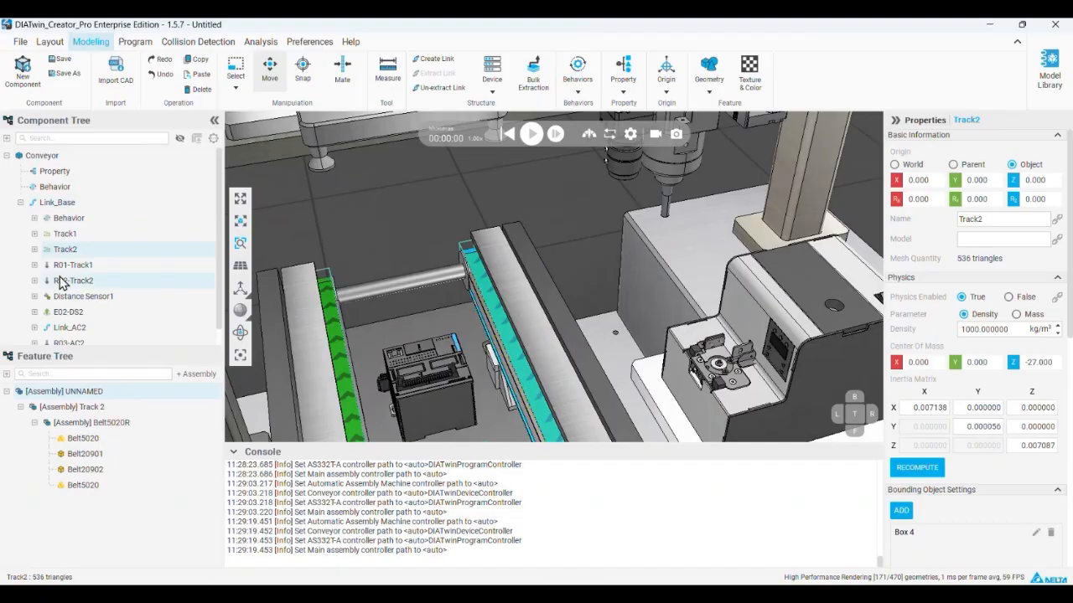
left_click(515, 355)
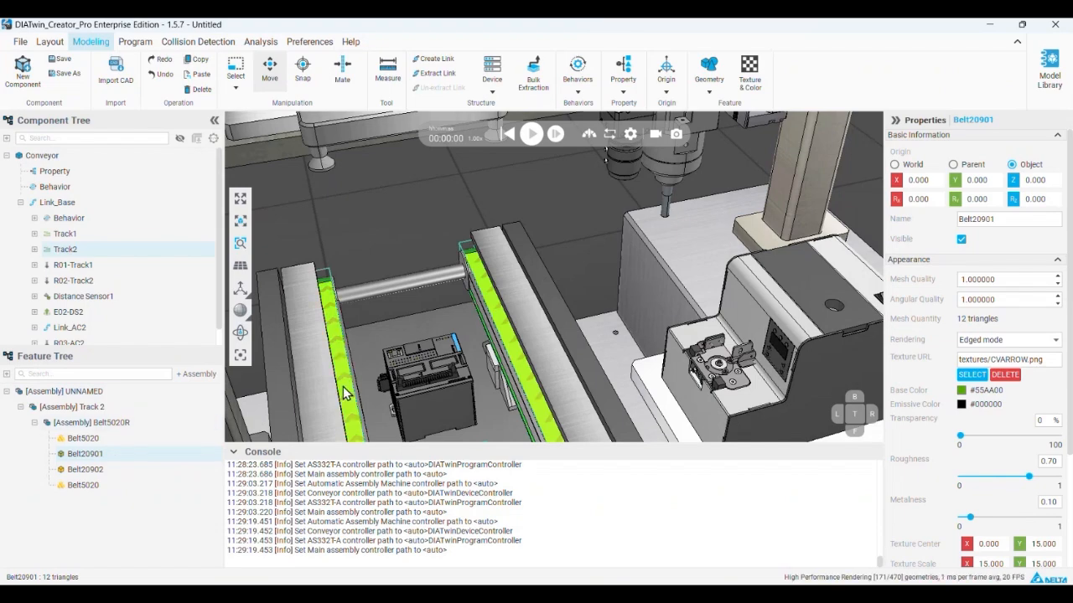
scroll(600, 340, "down", 2)
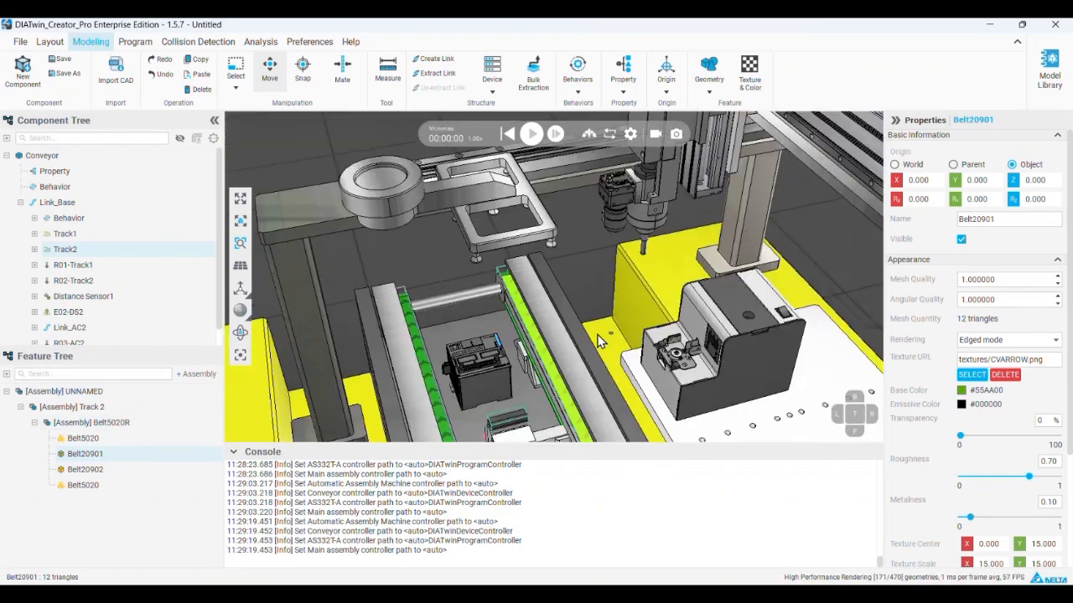
left_click(427, 371)
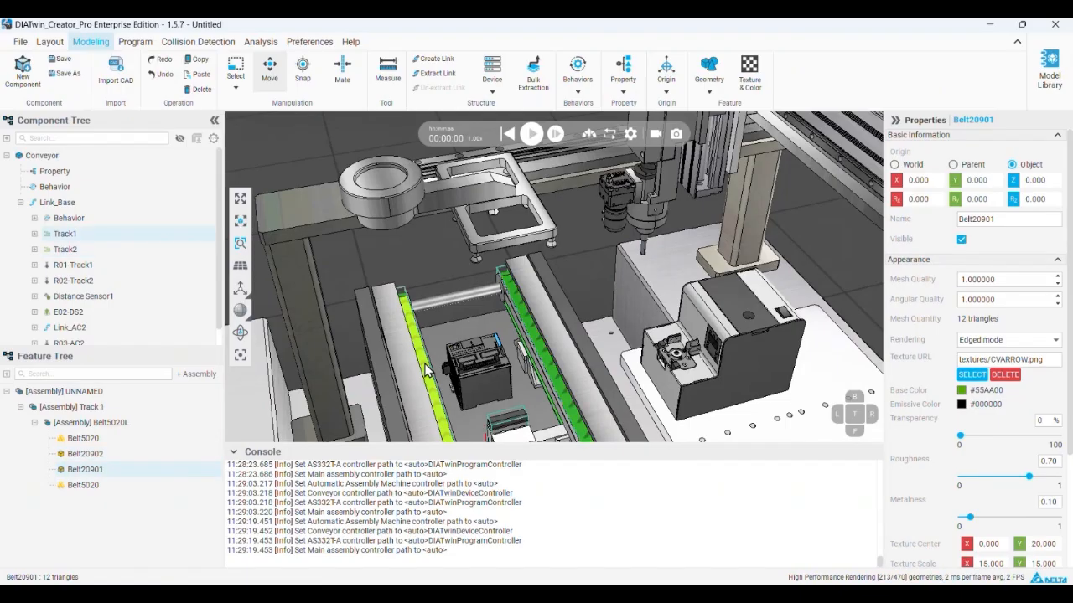
- Compare the Track1 link with Track2's Belt20901 feature and review that feature's appearance, texture and size properties
left_click(424, 372)
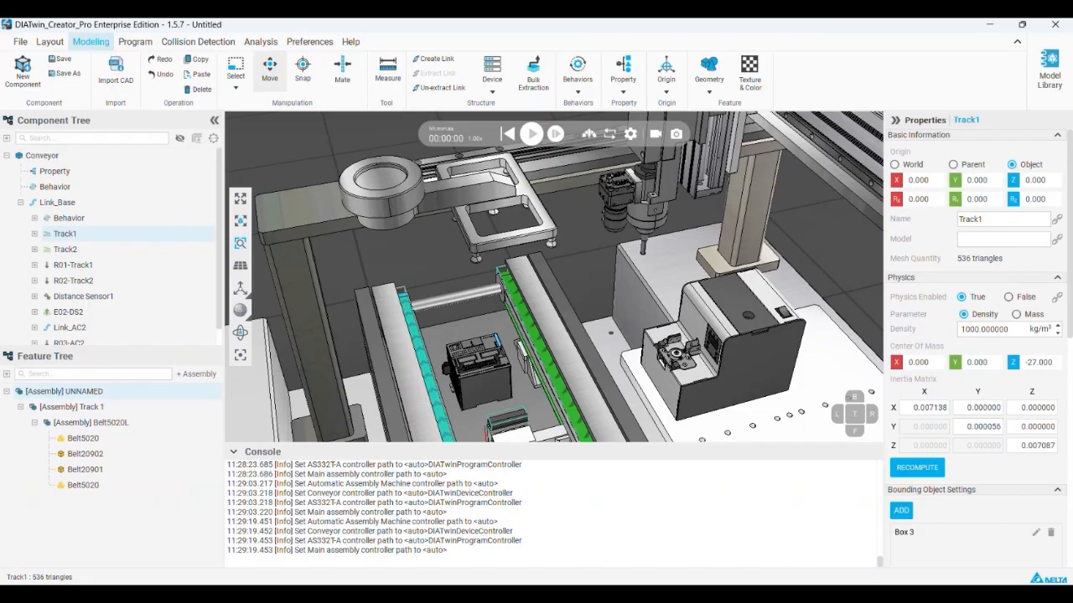
left_click(373, 309)
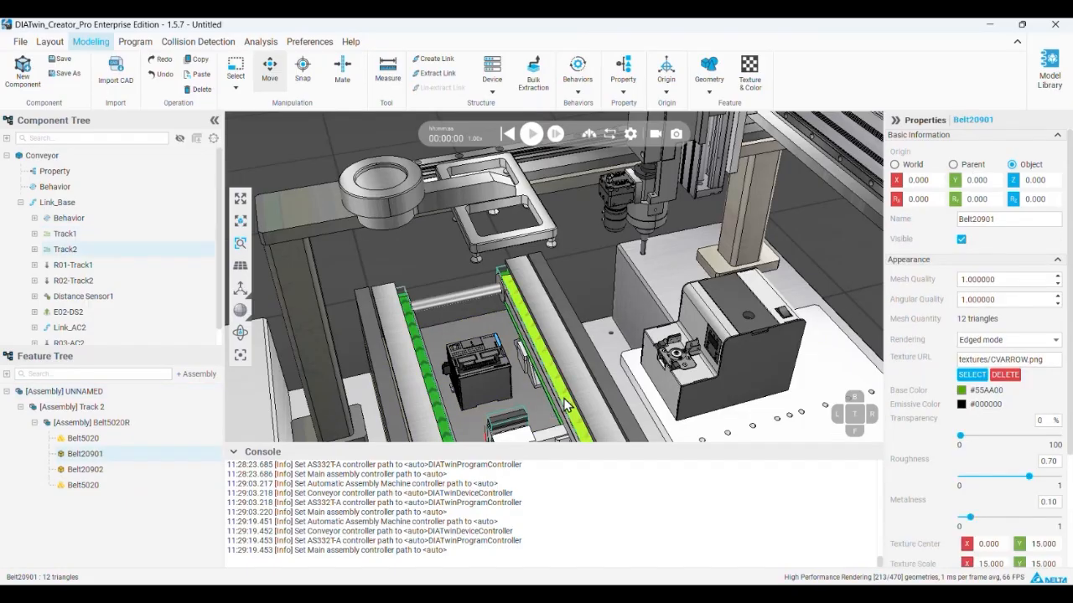
scroll(988, 326, "down", 3)
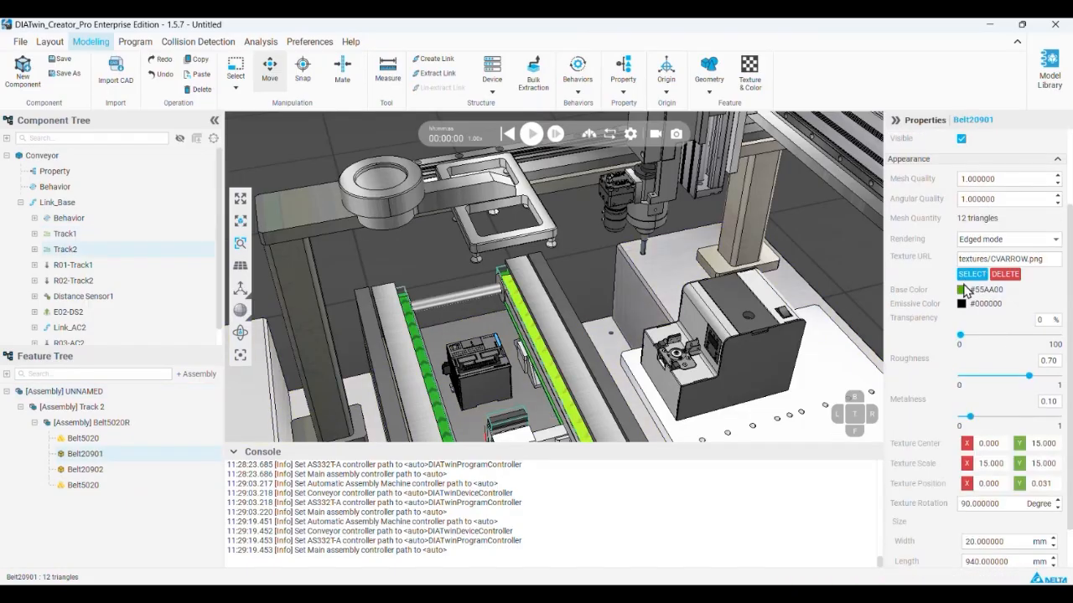
scroll(1013, 352, "down", 2)
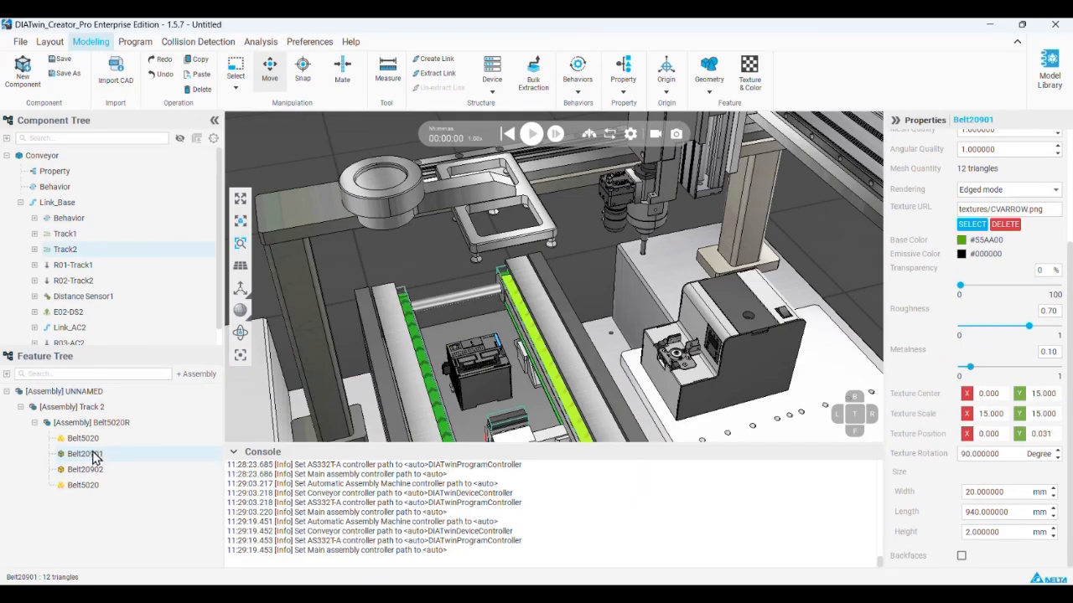
- Select the Track2 link and review its physics, bounding object, device, texture, sensor and motor settings
left_click(560, 386)
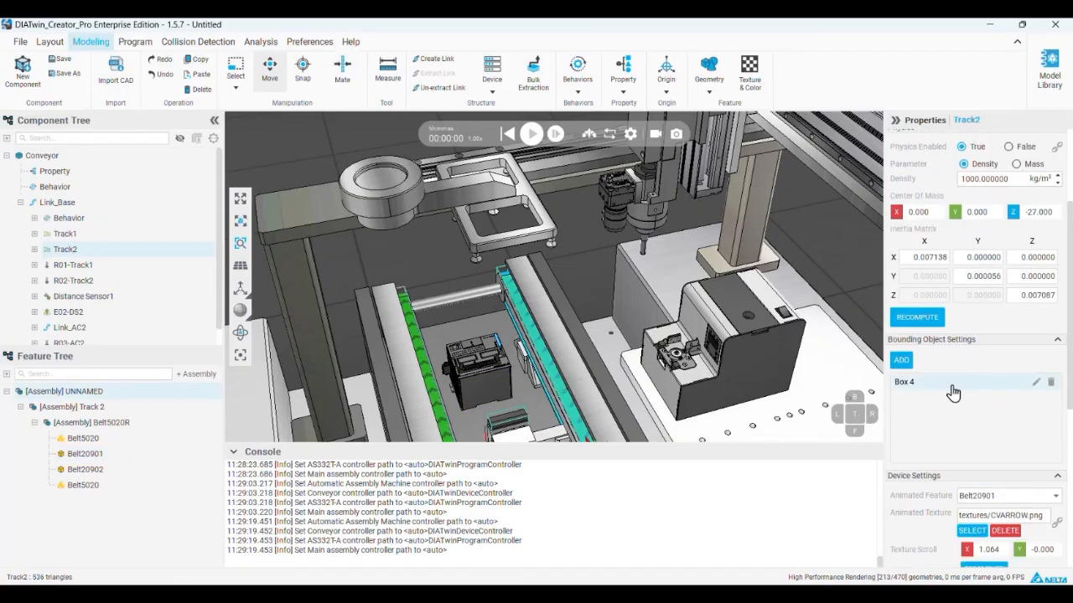
scroll(1047, 402, "up", 4)
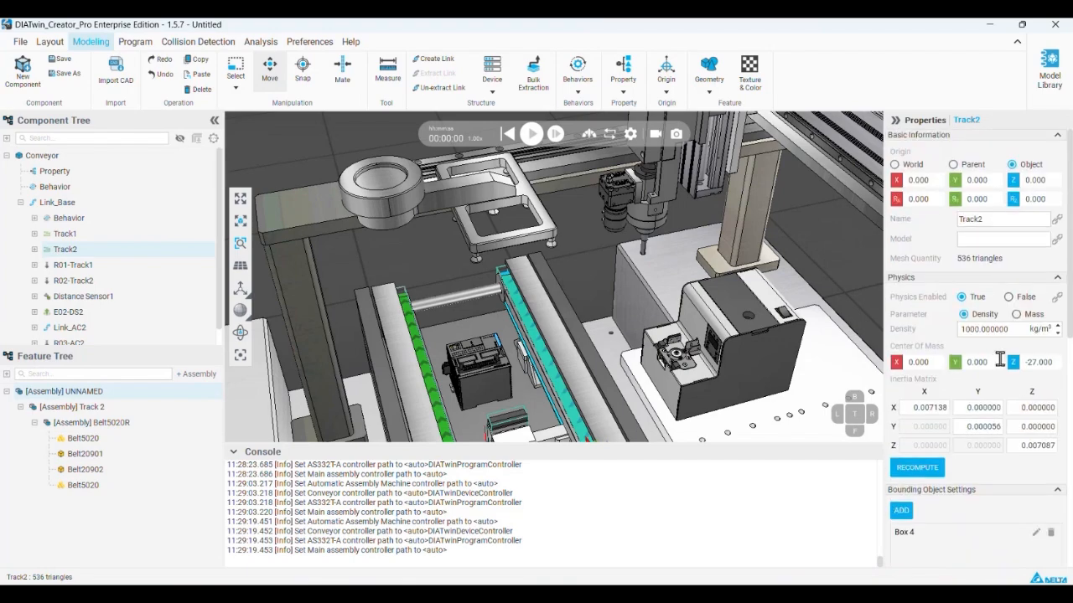
scroll(976, 352, "down", 4)
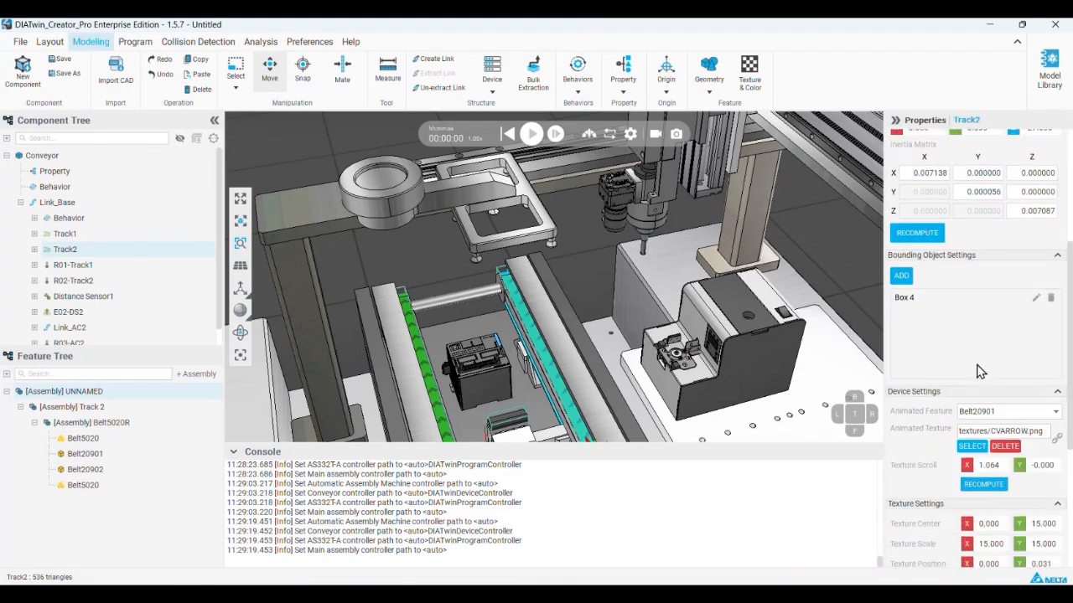
scroll(981, 372, "down", 3)
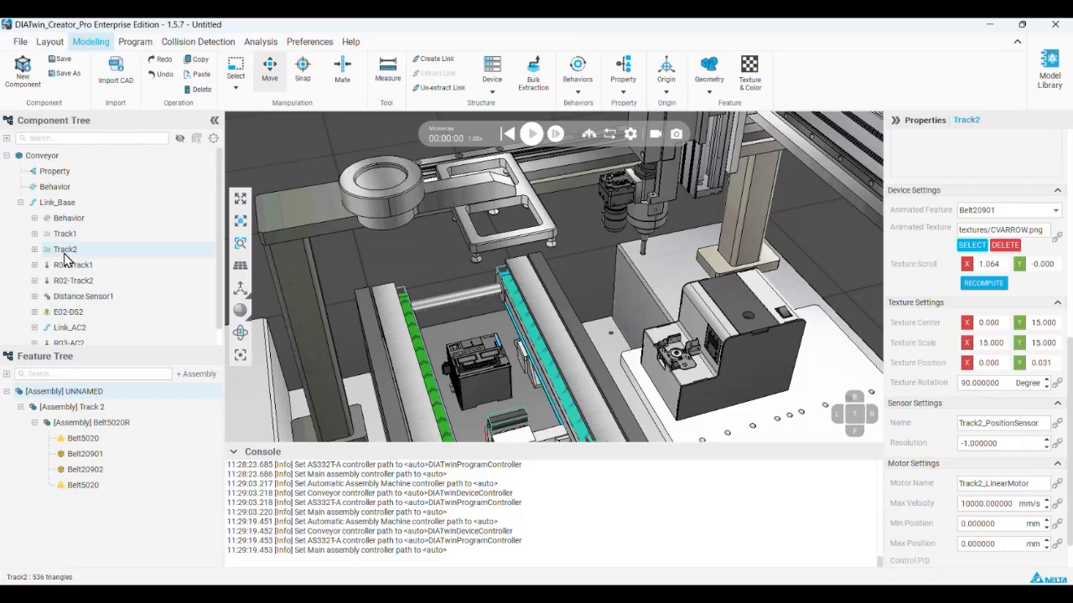
- Select the Robot Tool component and expand it to its Property and Behavior nodes
left_click(381, 206)
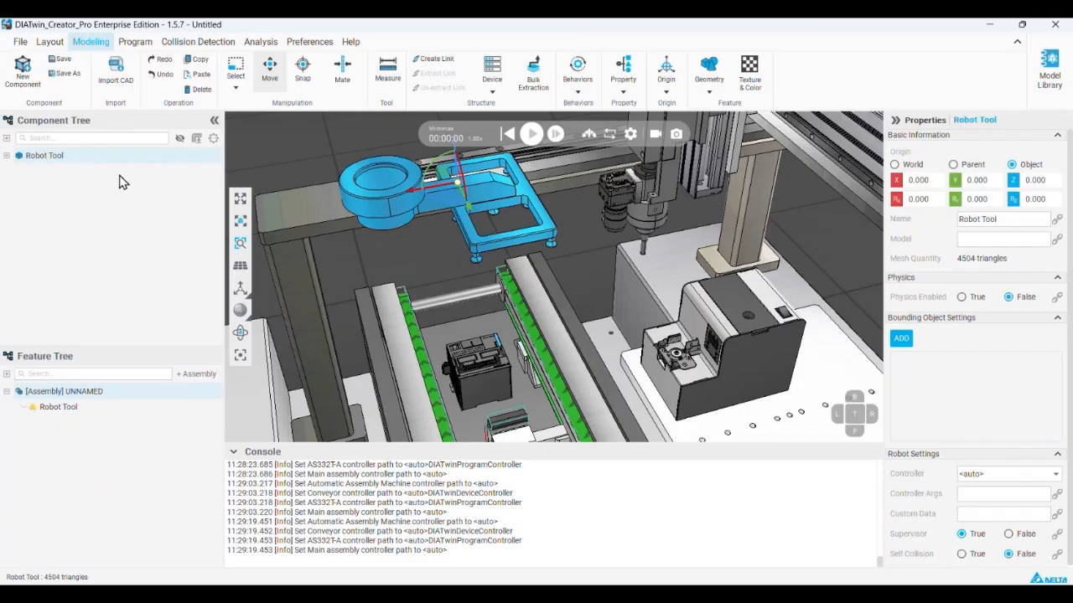
scroll(426, 219, "down", 4)
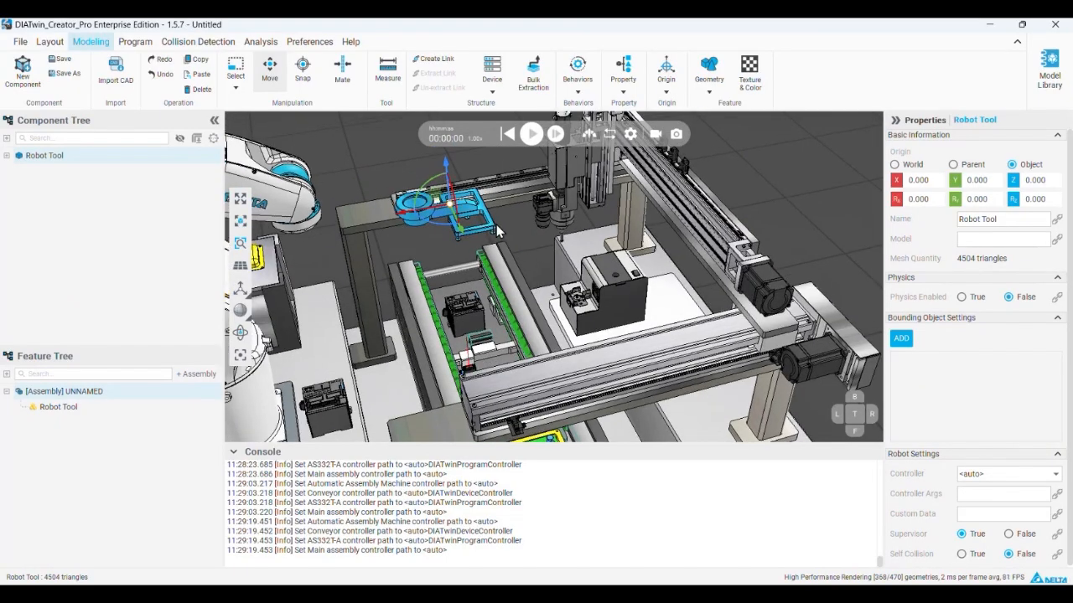
scroll(516, 227, "up", 2)
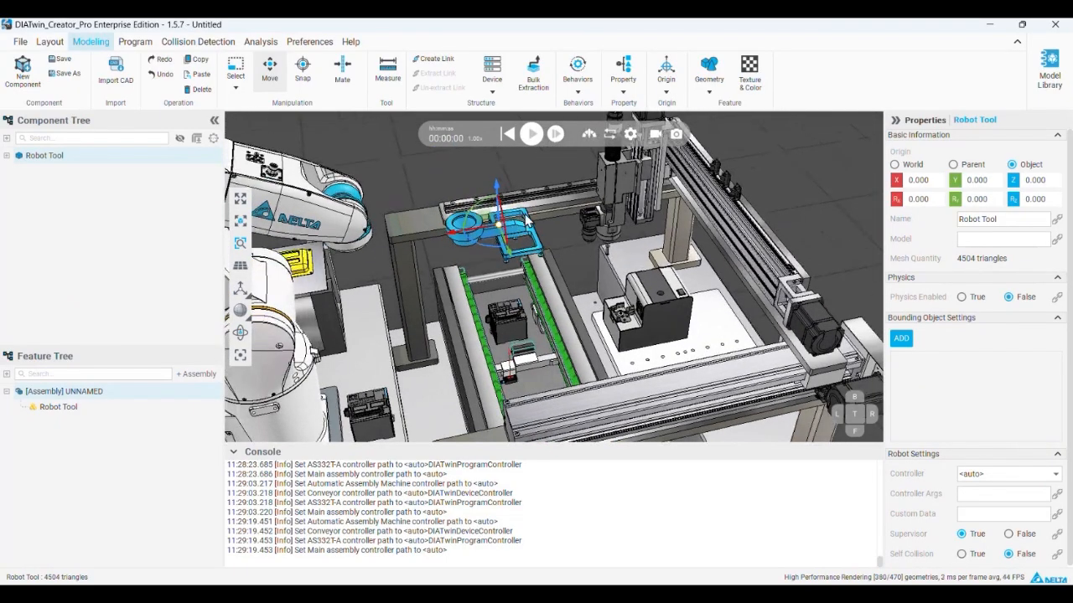
left_click(7, 155)
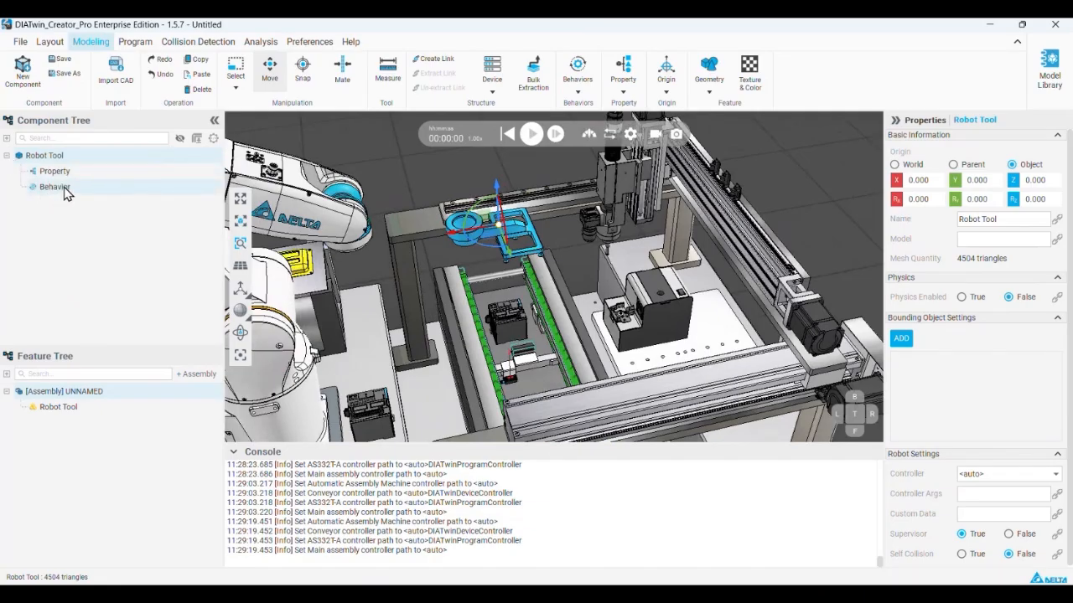
- Start a slot interface under the Robot Tool's Behavior with Child hierarchy, snapped to the centre of the mounting ring's upper face
right_click(71, 188)
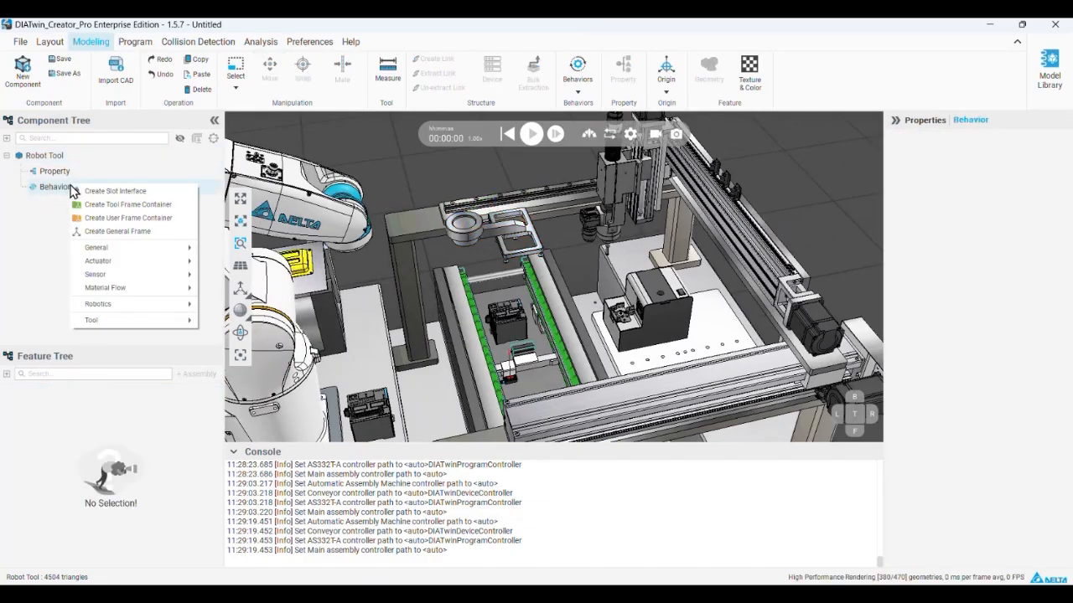
left_click(178, 192)
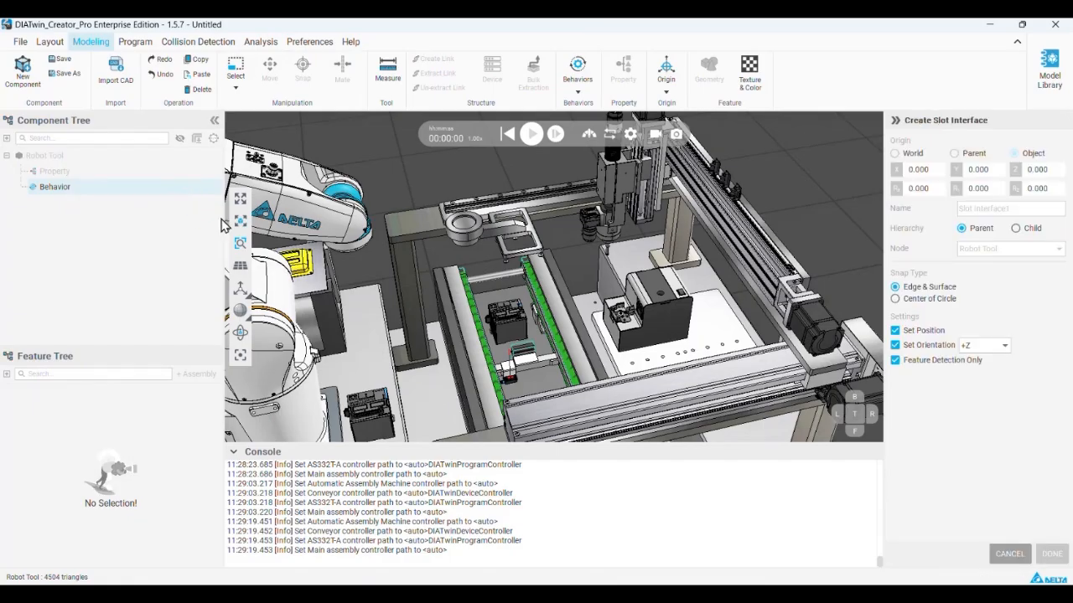
left_click(1016, 229)
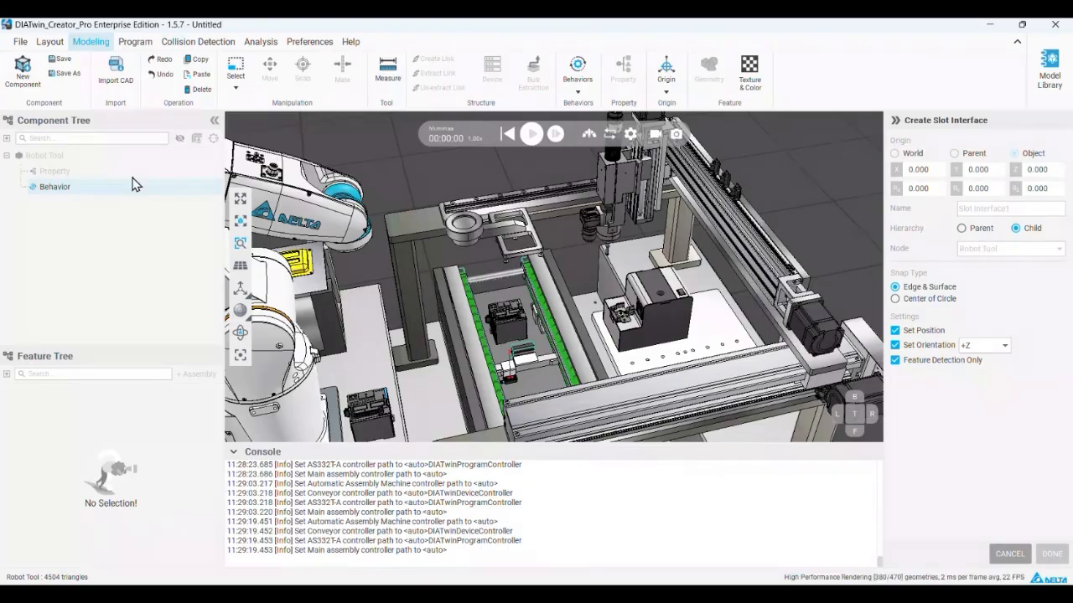
left_click(466, 231)
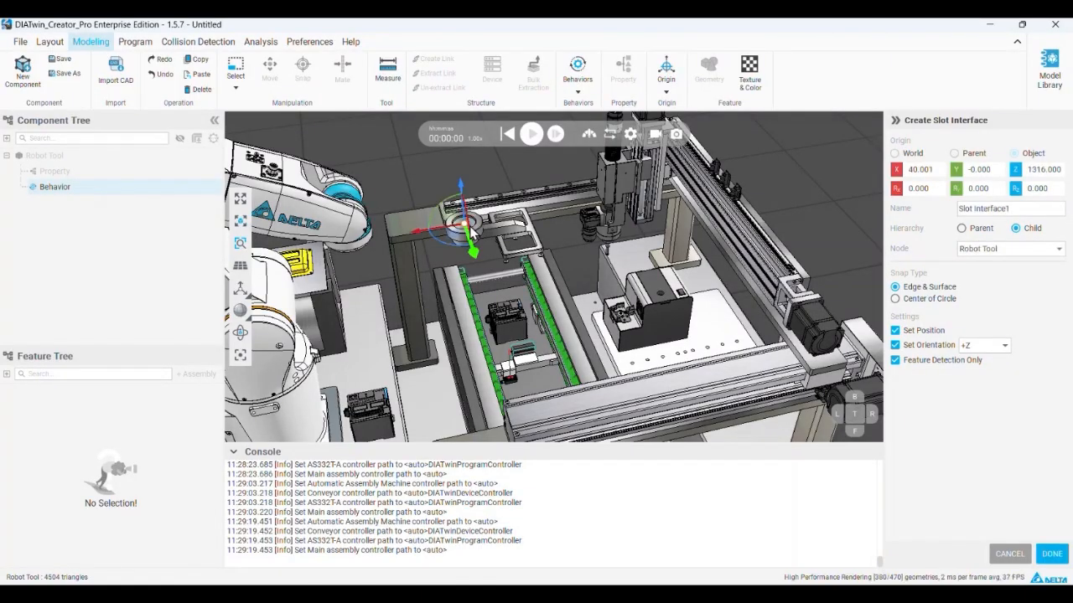
left_click(503, 228)
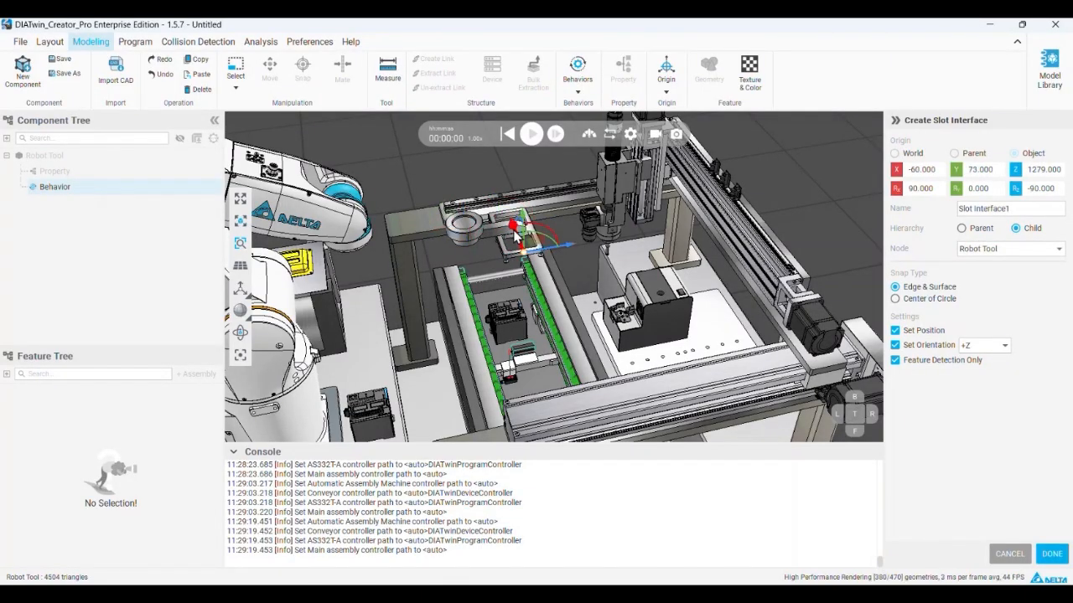
left_click(465, 227)
left_click(465, 226)
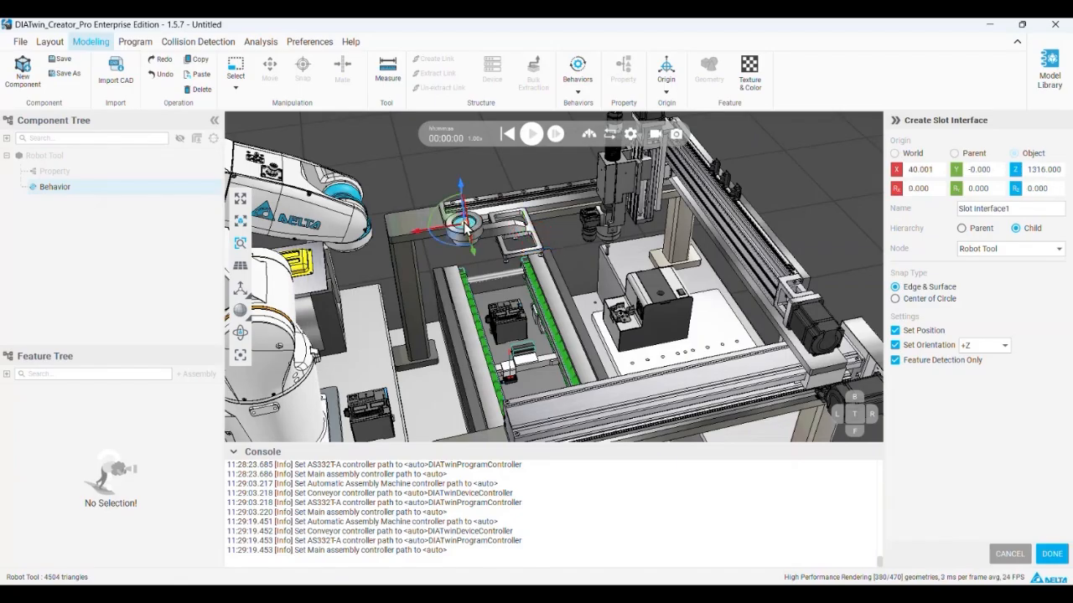
- Rotate the slot interface 180° about its Z axis and finish creating it
scroll(469, 221, "up", 3)
scroll(469, 220, "up", 3)
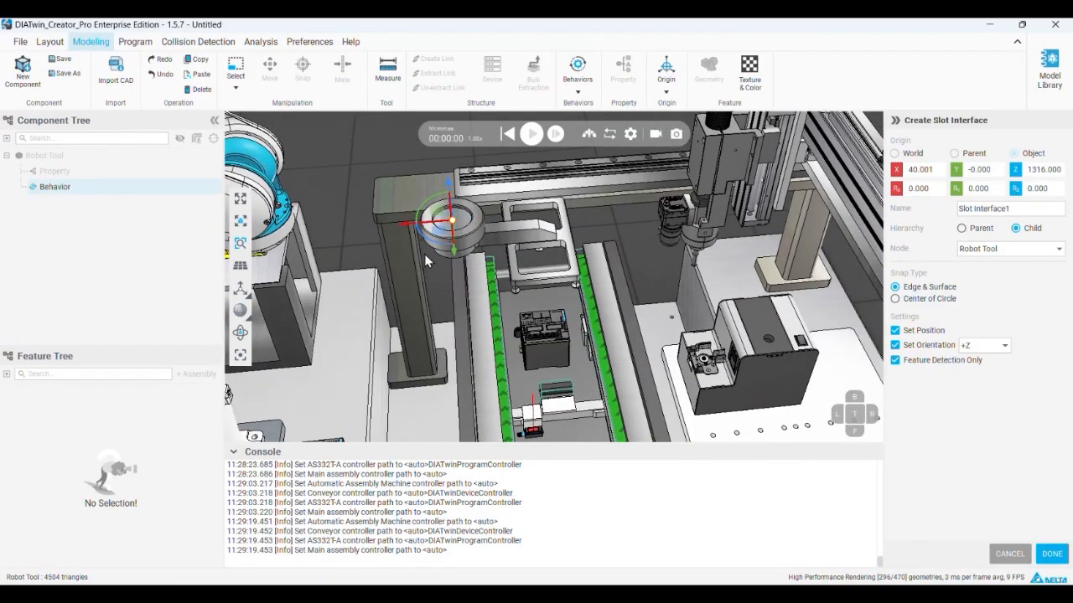
left_click_drag(438, 243, 483, 186)
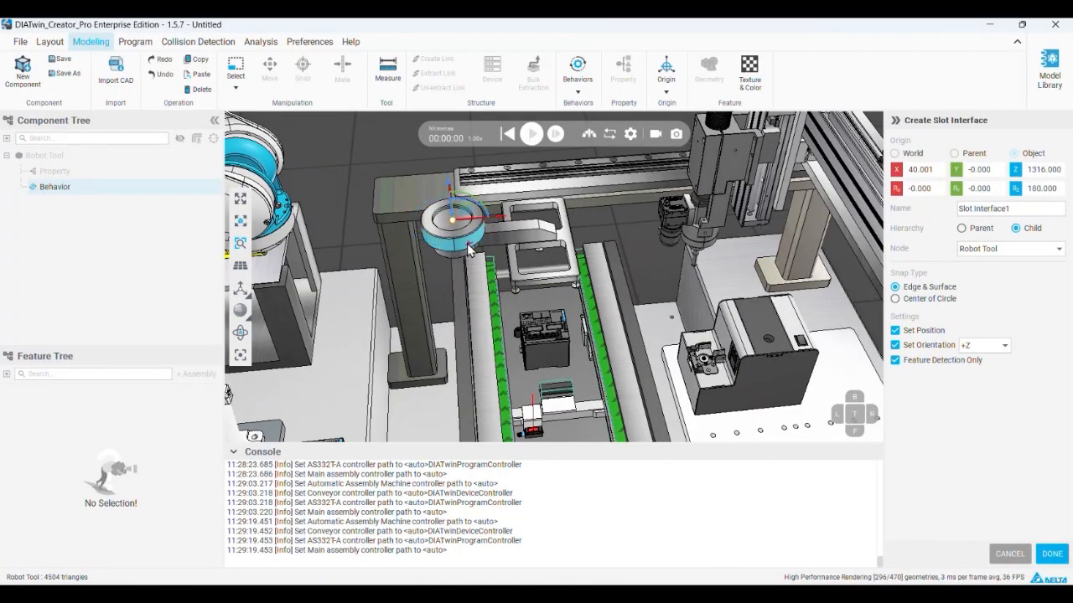
mouse_move(467, 243)
right_mouse_down()
mouse_move(482, 216)
mouse_move(453, 230)
right_mouse_up()
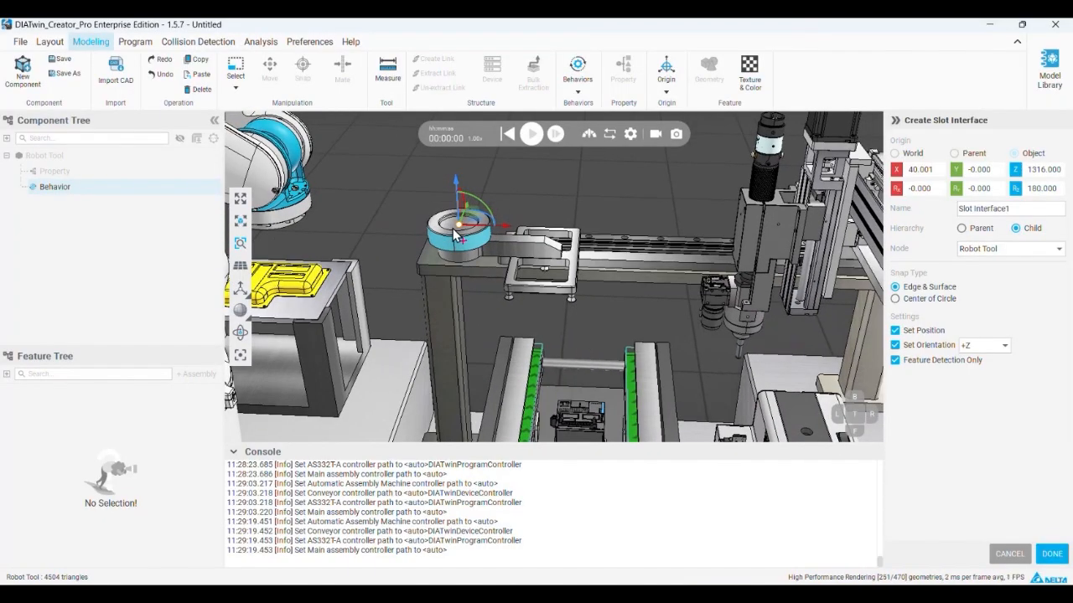
left_click(1051, 563)
scroll(507, 285, "down", 5)
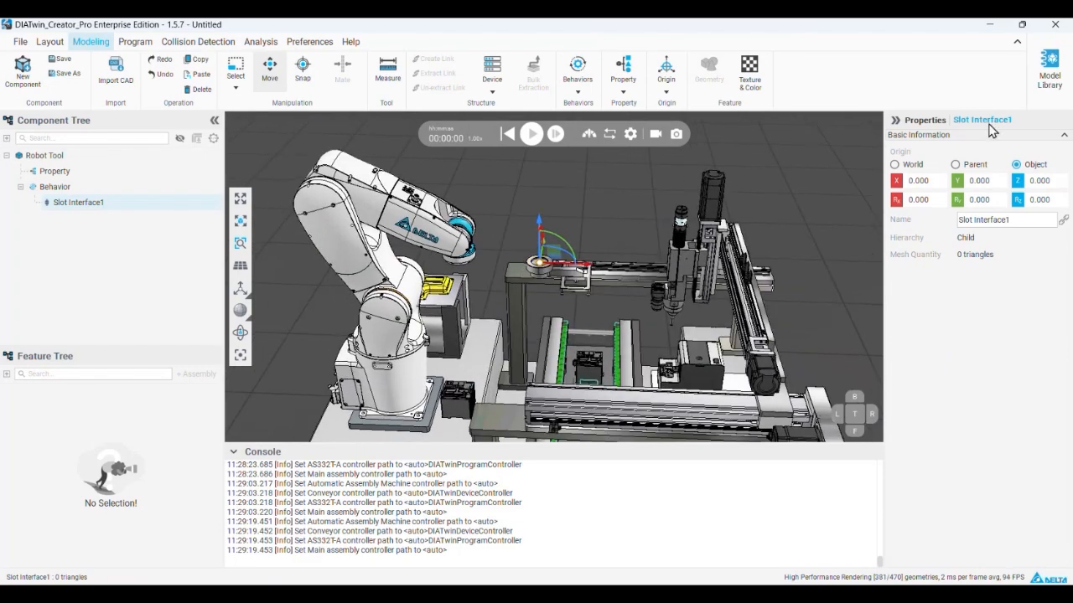
- Look at the Robot category in the Model Library, then close the library
left_click(1054, 83)
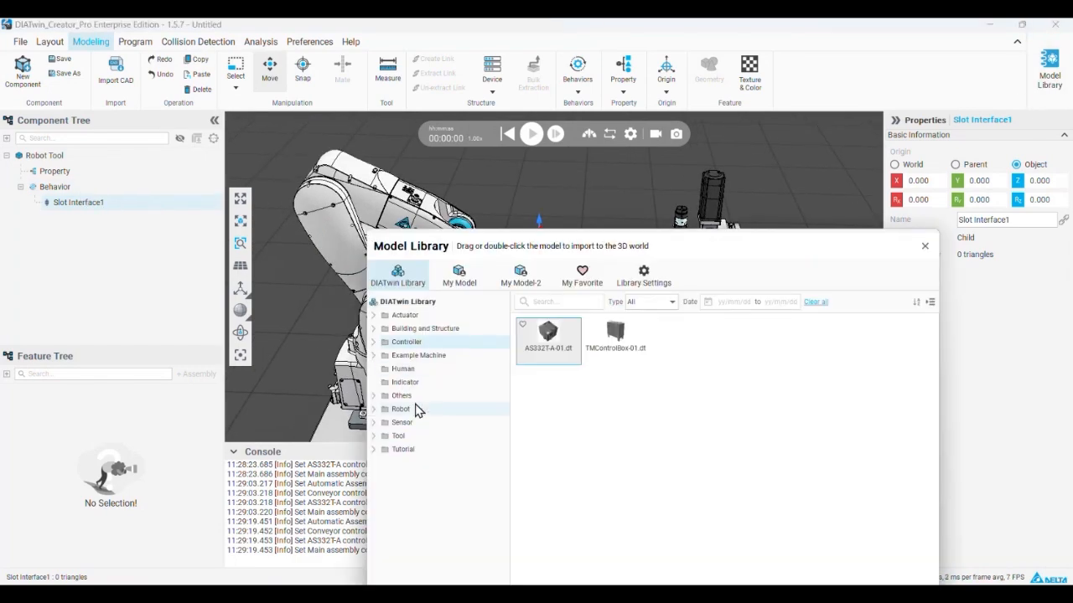
left_click(417, 411)
left_click(924, 246)
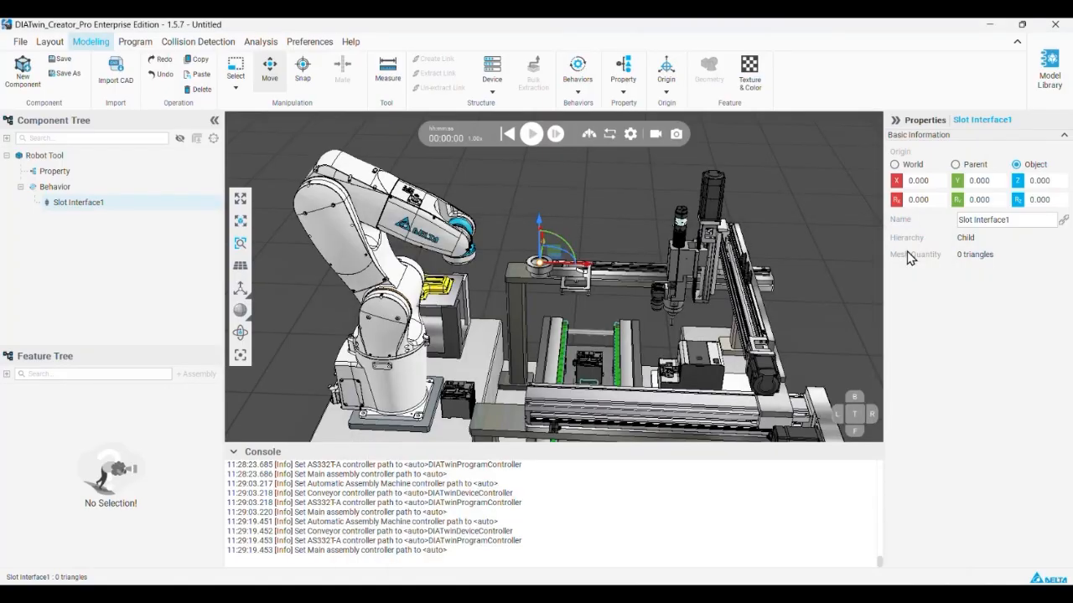
- Inspect the robot arm's flange and the slot interface on the Robot Tool's mounting ring
scroll(411, 272, "down", 5)
middle_click_drag(409, 266, 554, 217)
scroll(554, 216, "down", 2)
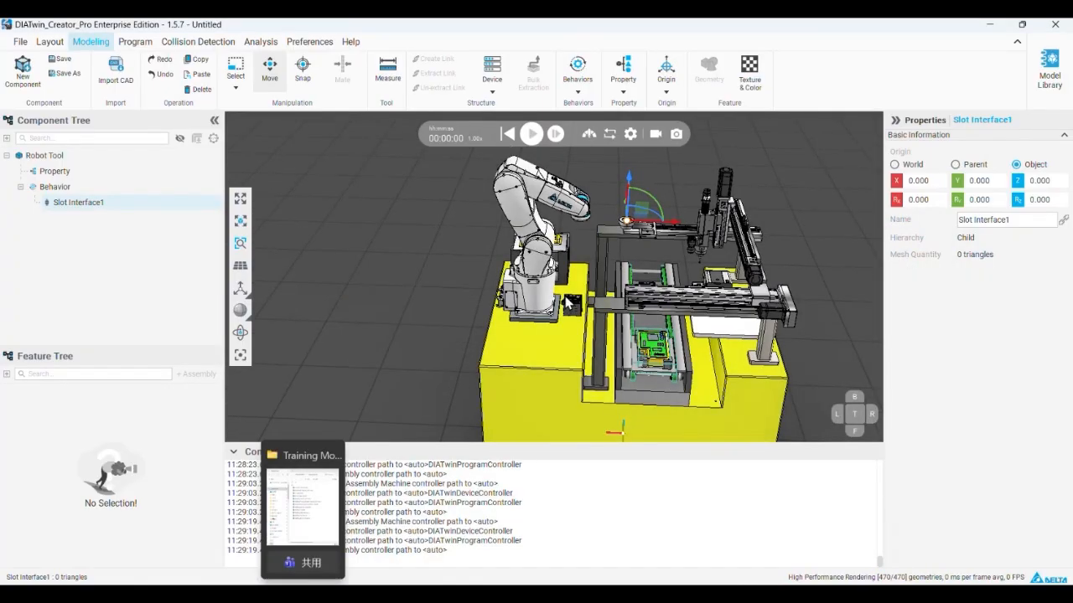
scroll(637, 270, "up", 5)
scroll(634, 272, "down", 3)
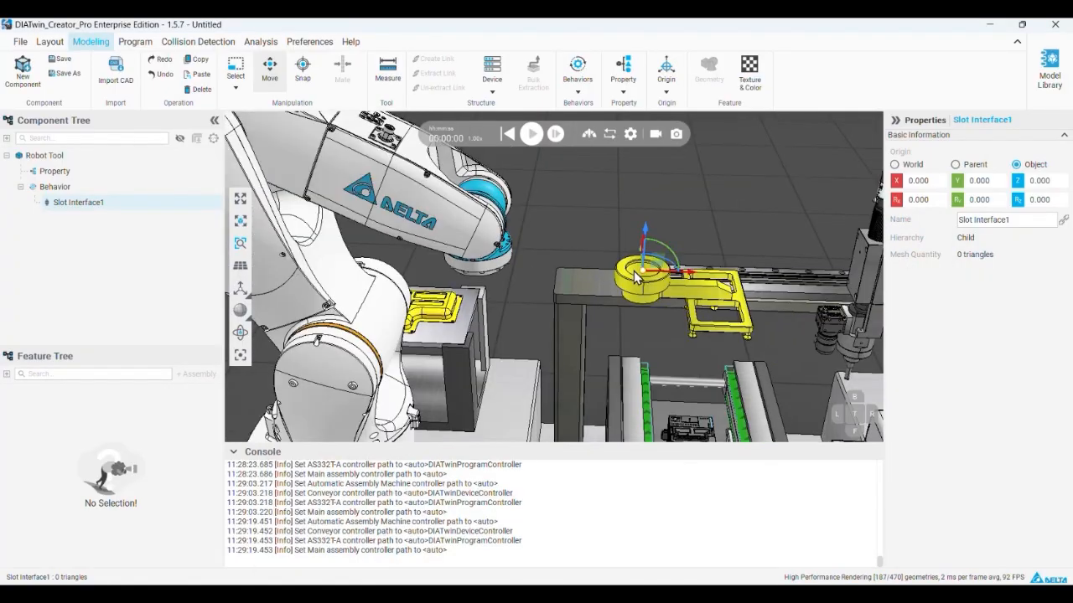
- Hide all frame types in the 3D view except Slot Interface, with the Robot Tool's ring in close view
mouse_move(242, 297)
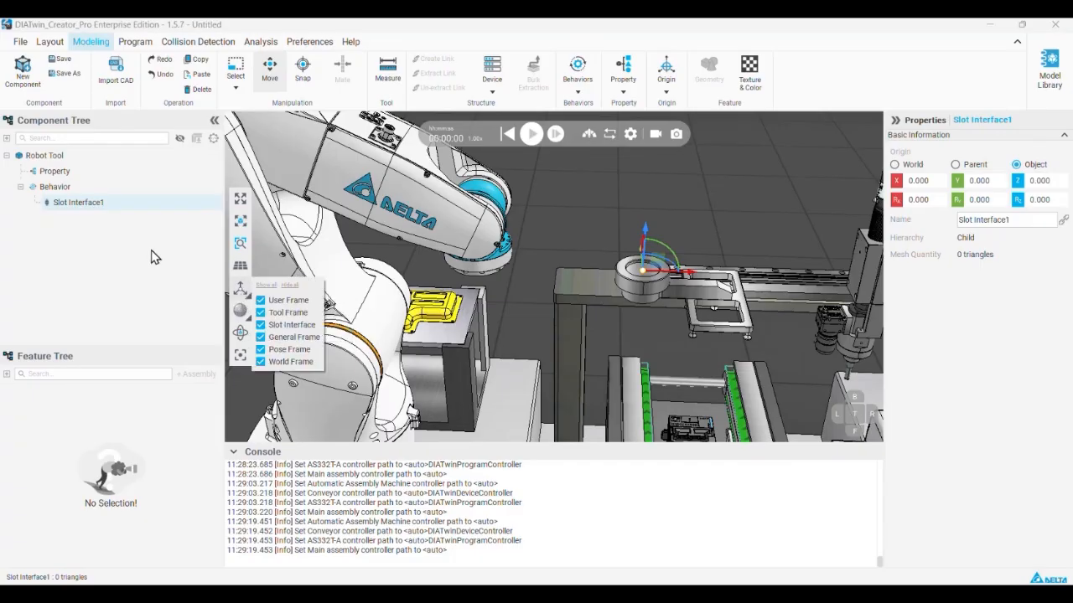
left_click(669, 311)
scroll(637, 278, "up", 2)
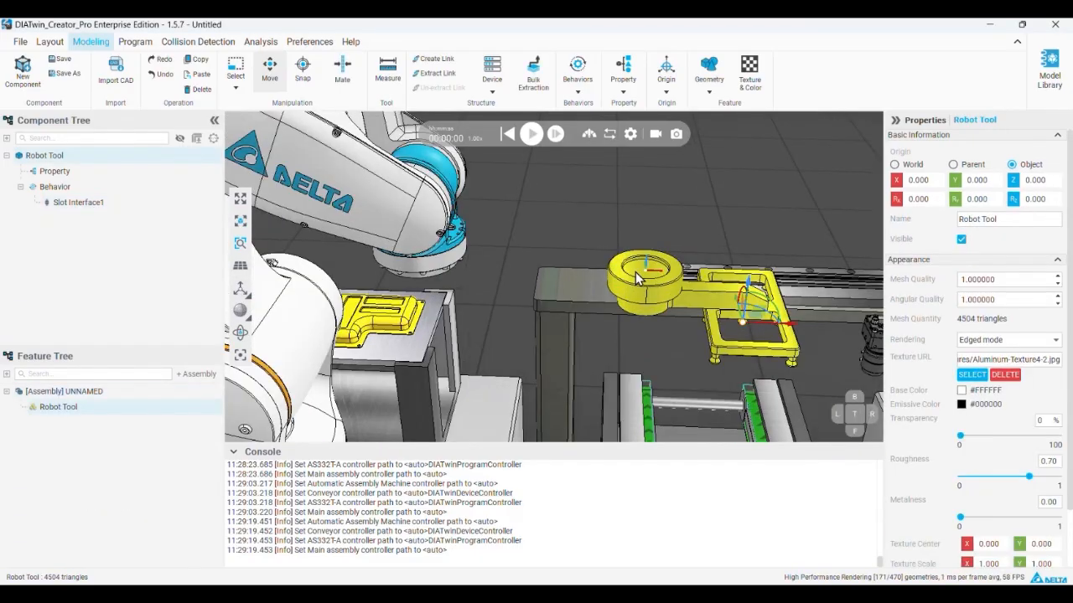
scroll(637, 278, "up", 2)
mouse_move(240, 311)
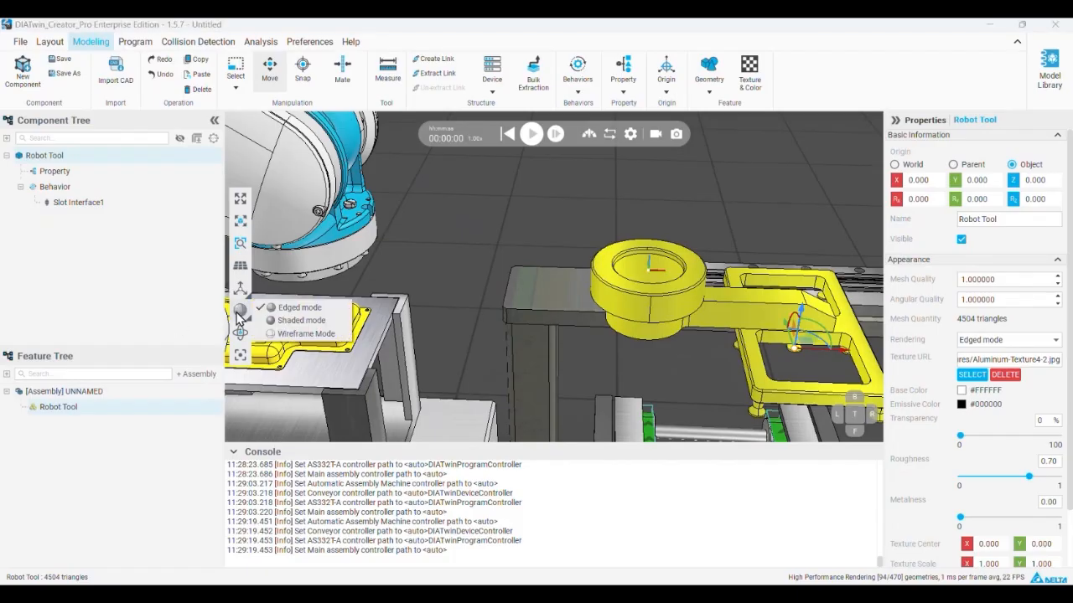
mouse_move(240, 289)
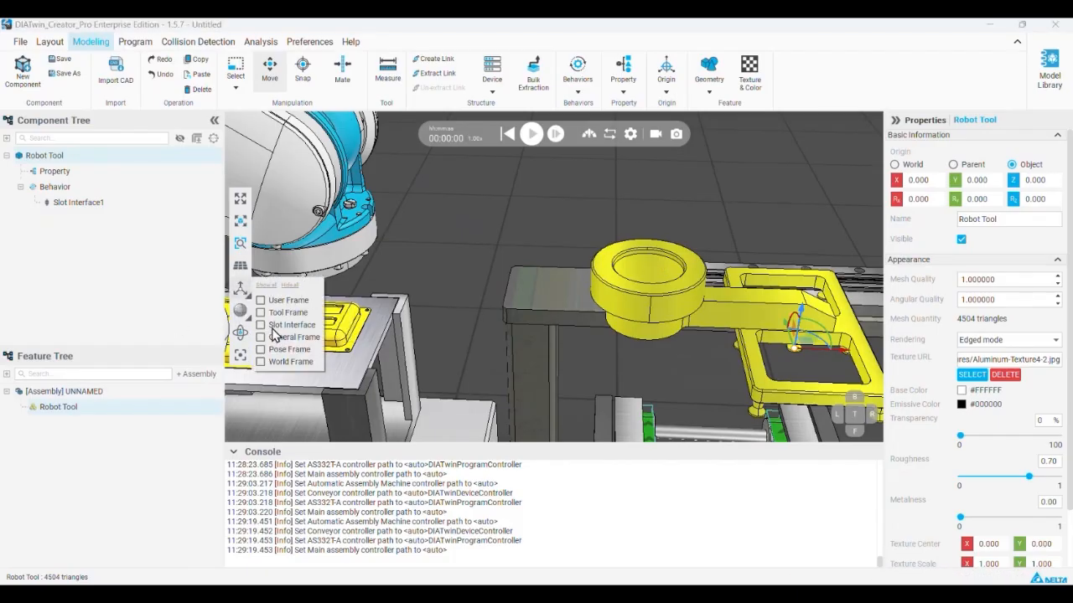
left_click(273, 327)
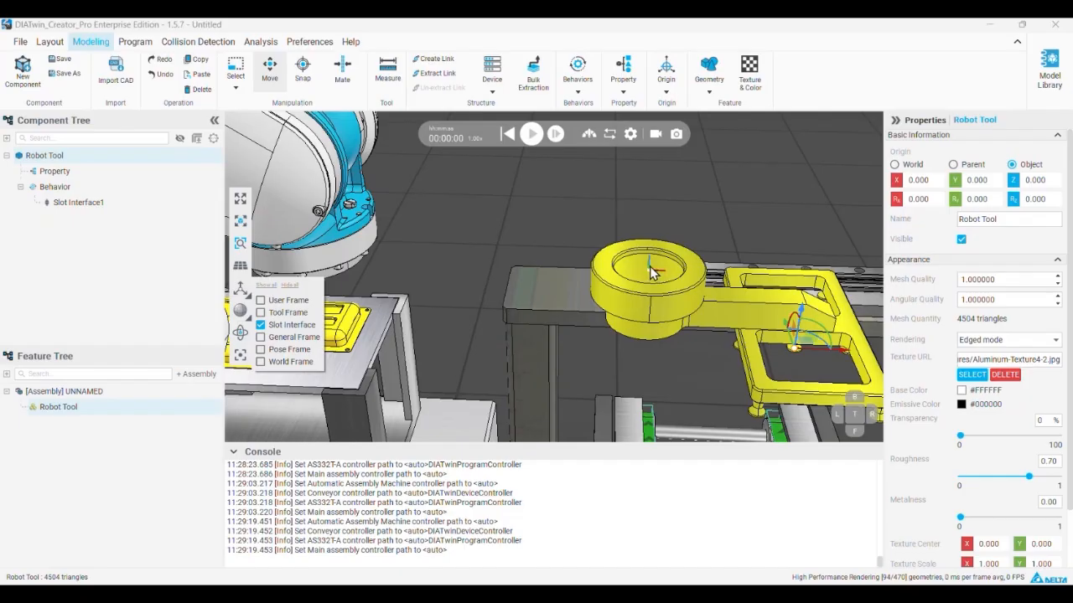
- Delete Slot Interface1 from the Robot Tool's Behavior
left_click(84, 203)
right_click(87, 204)
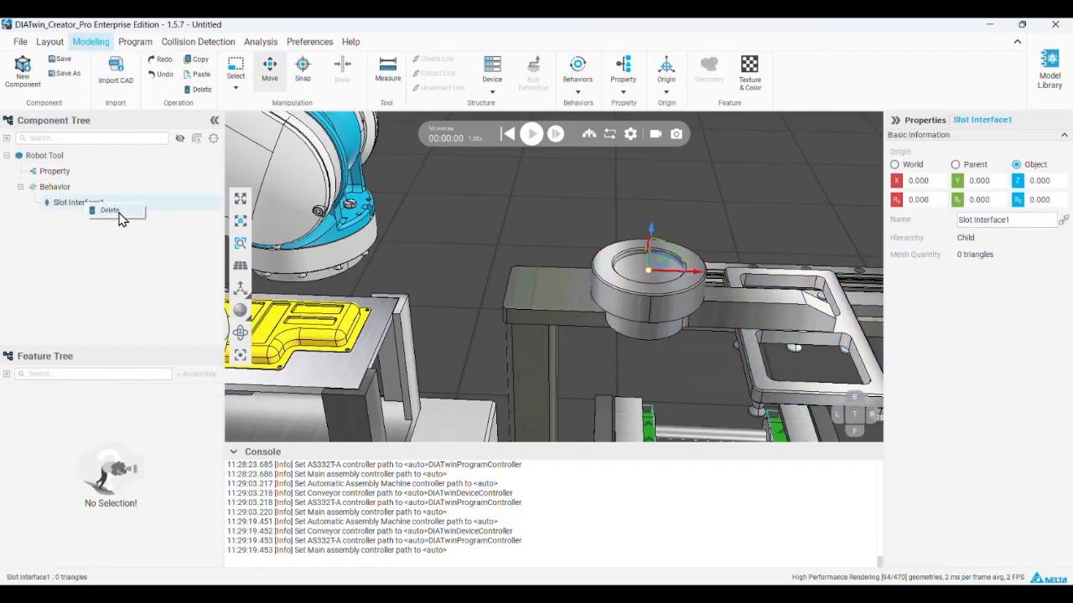
left_click(109, 210)
- Confirm deleting Slot Interface1 and create a child slot interface on the Robot Tool, centred on its mounting ring and rotated 180° about Z
left_click(577, 331)
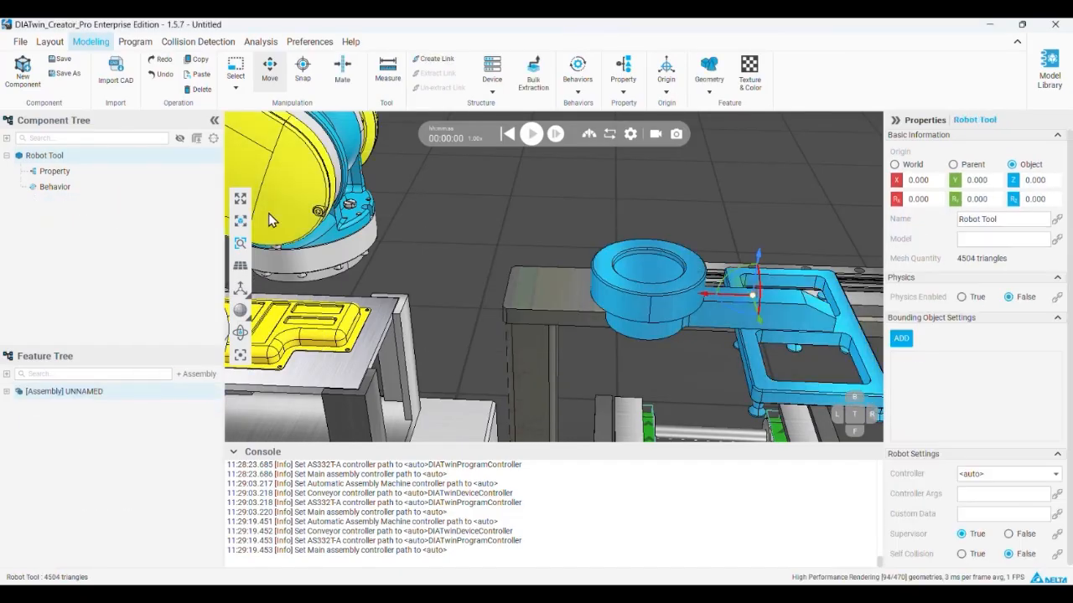
right_click(66, 195)
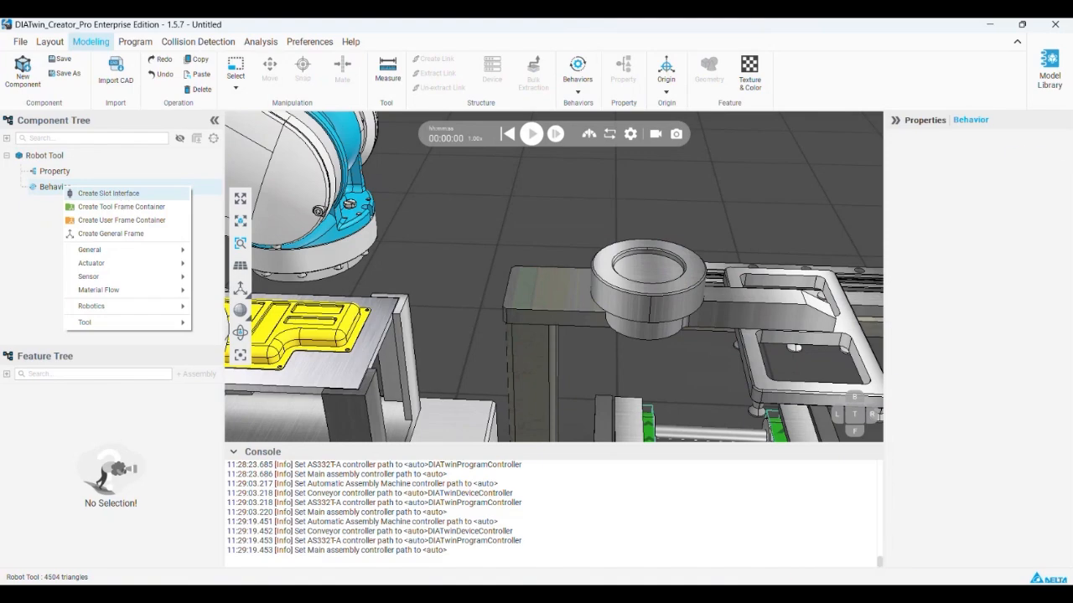
left_click(108, 192)
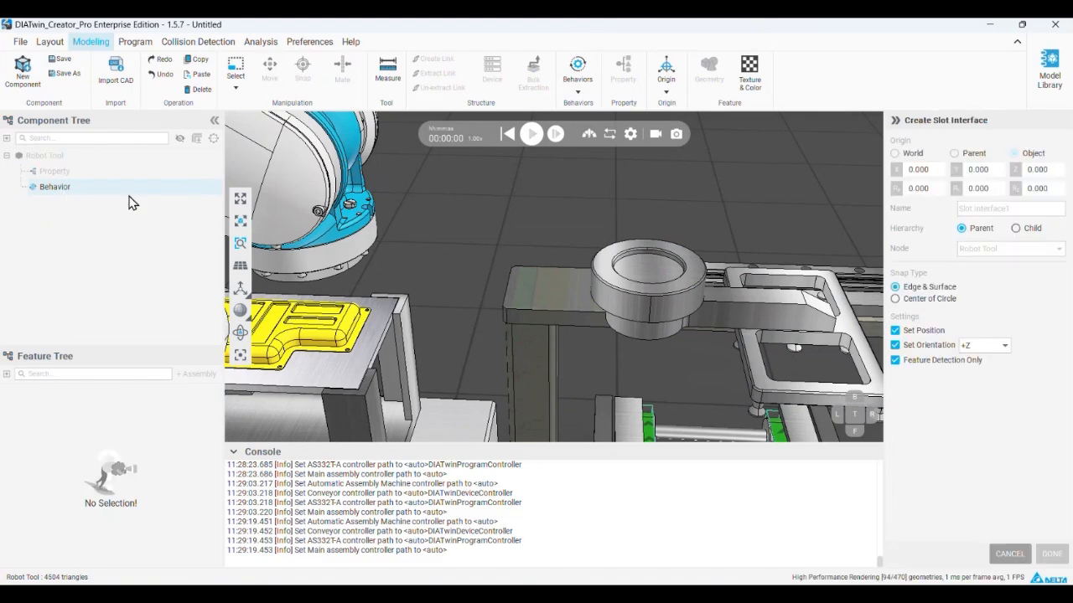
left_click(646, 274)
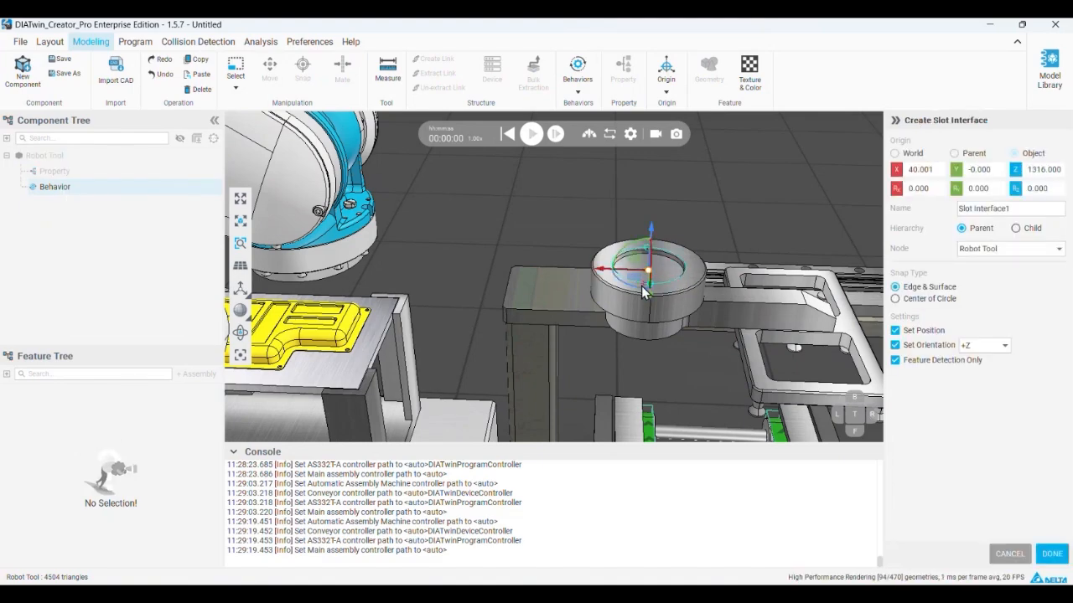
left_click_drag(639, 298, 675, 243)
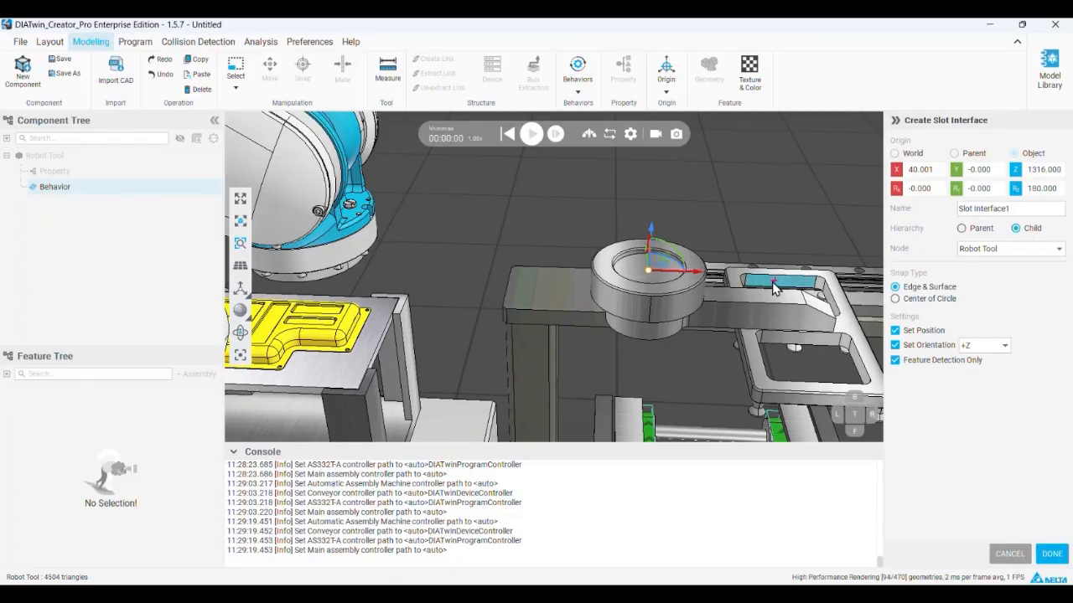
scroll(772, 282, "down", 2)
middle_click_drag(772, 281, 682, 301)
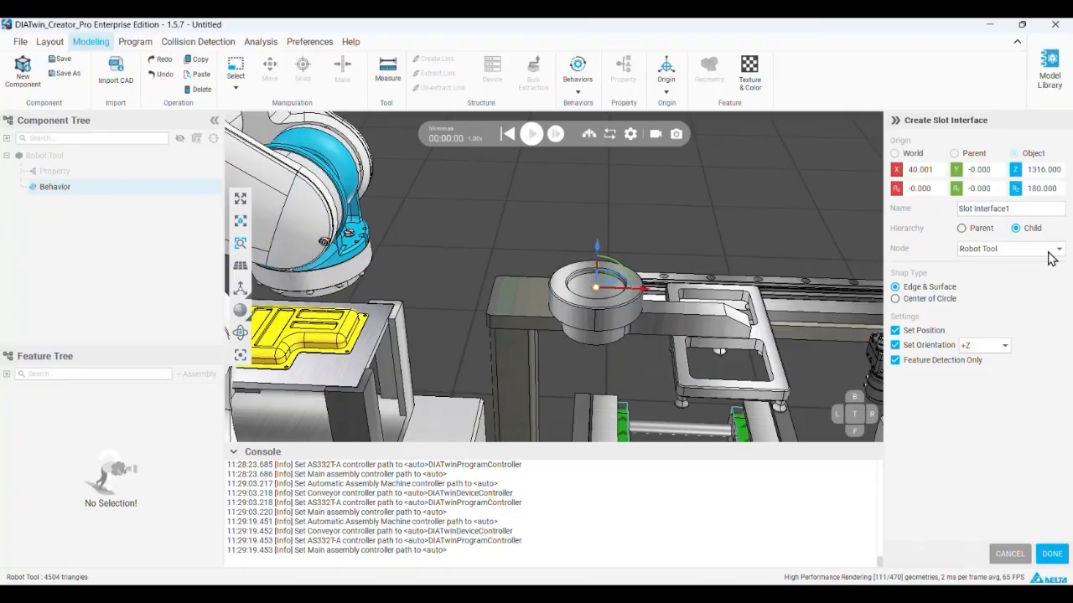
left_click(1051, 554)
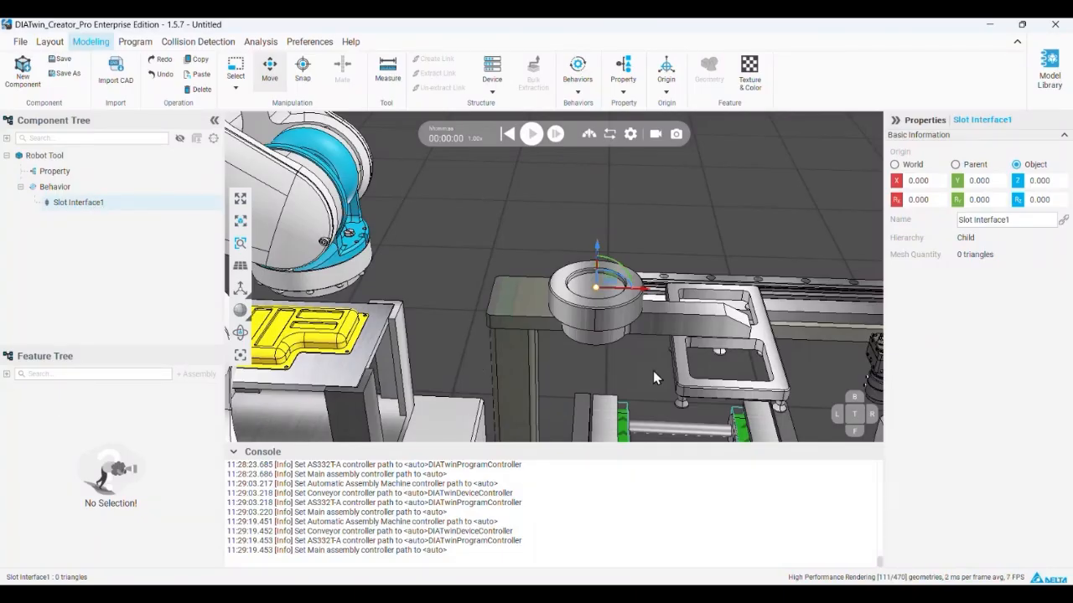
middle_click_drag(612, 337, 664, 318)
scroll(663, 319, "down", 2)
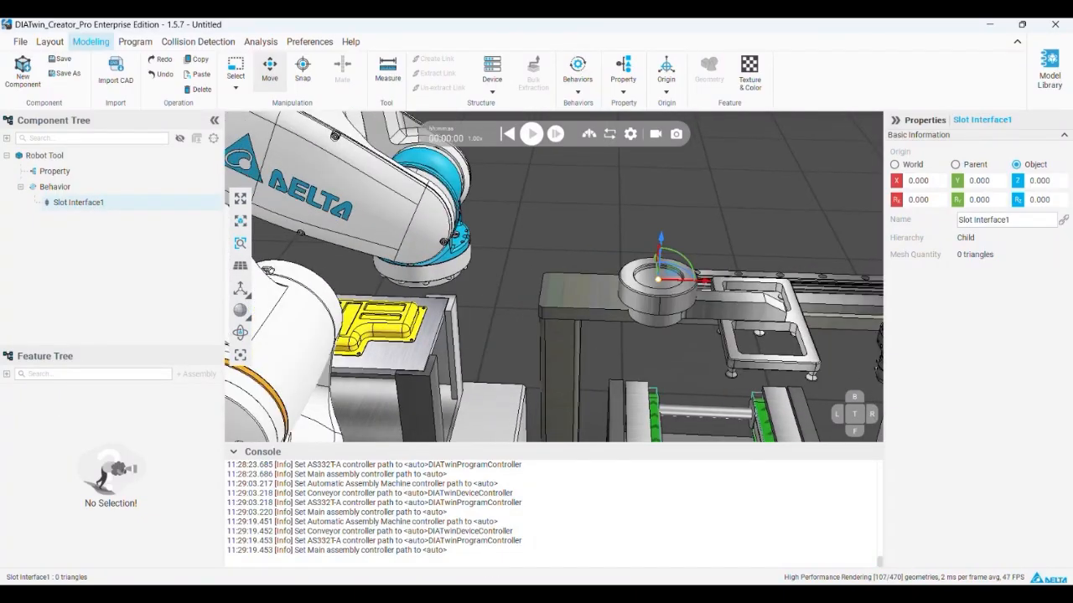
- Switch to the Training Model folder in File Explorer and import 04 Robot_DRV70L7A6313N.dt into the DIATwin Creator scene
key("alt+Tab")
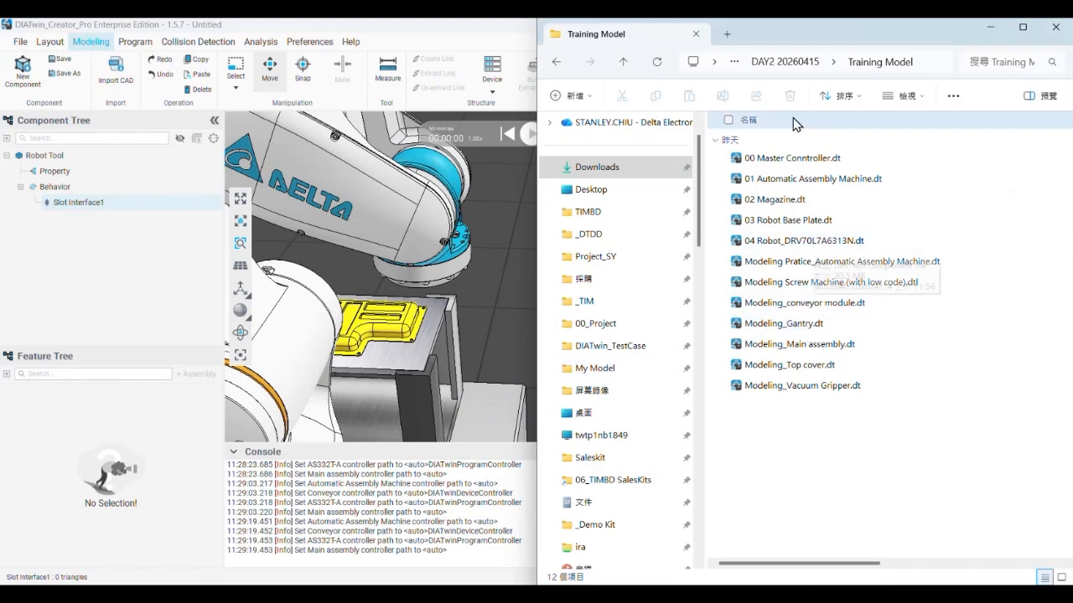
left_click_drag(815, 252, 492, 289)
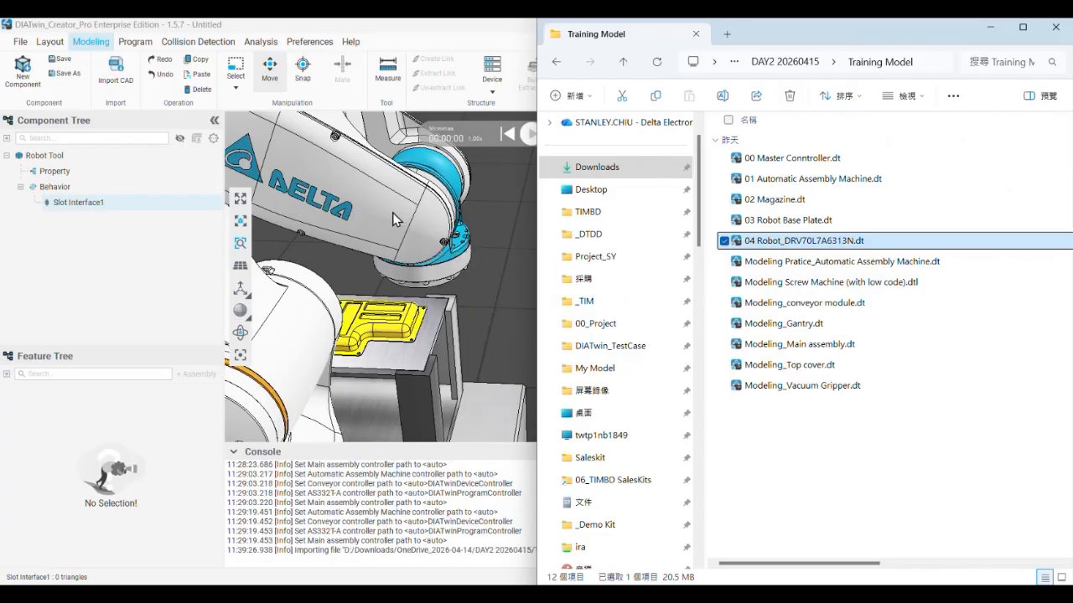
scroll(393, 215, "down", 8)
middle_click_drag(393, 215, 483, 287)
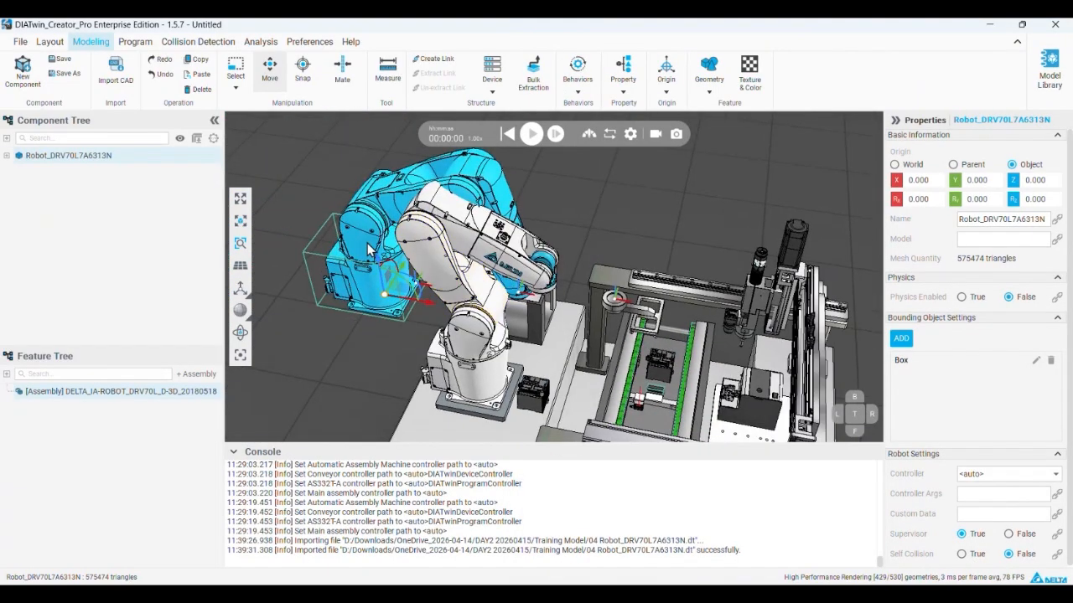
- Check the imported robot's link structure and subprograms, and permanently delete Robot_DRV70L7A6313N from the scene
left_click(405, 208)
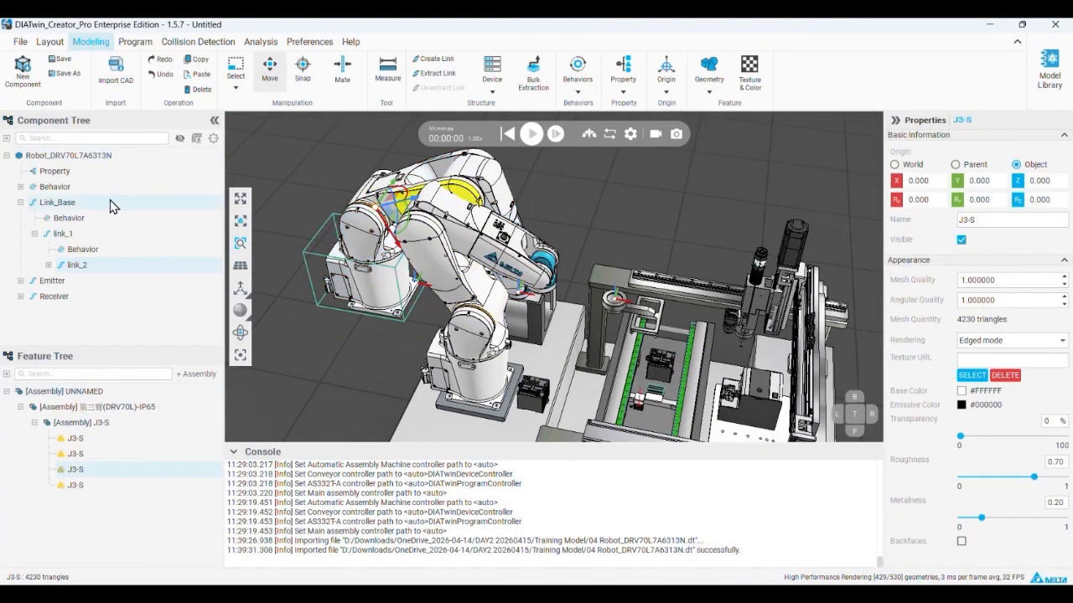
left_click(135, 41)
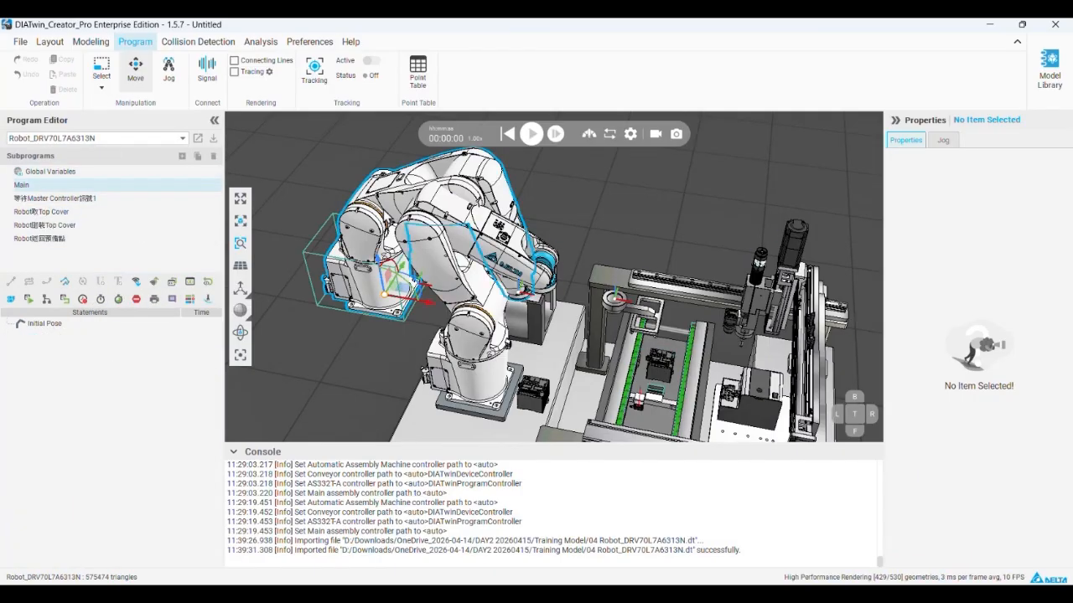
left_click(90, 41)
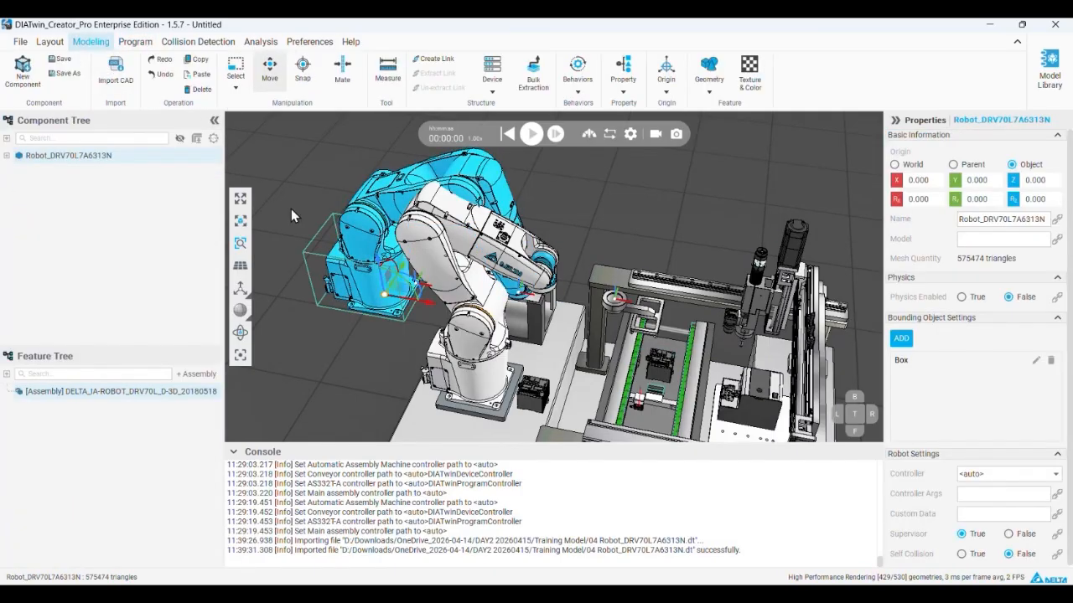
right_click(97, 166)
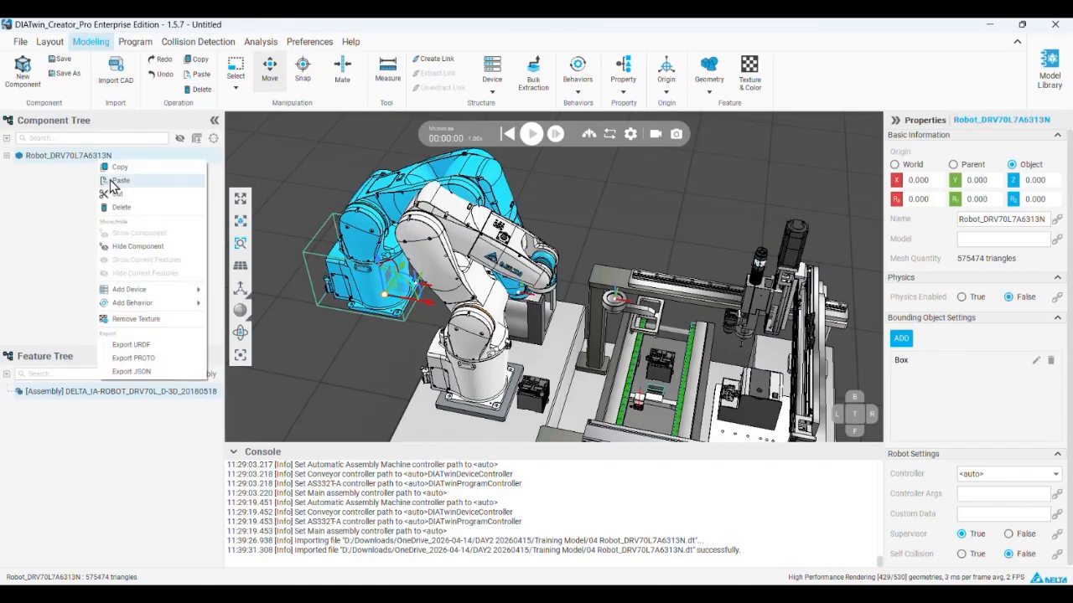
left_click(138, 211)
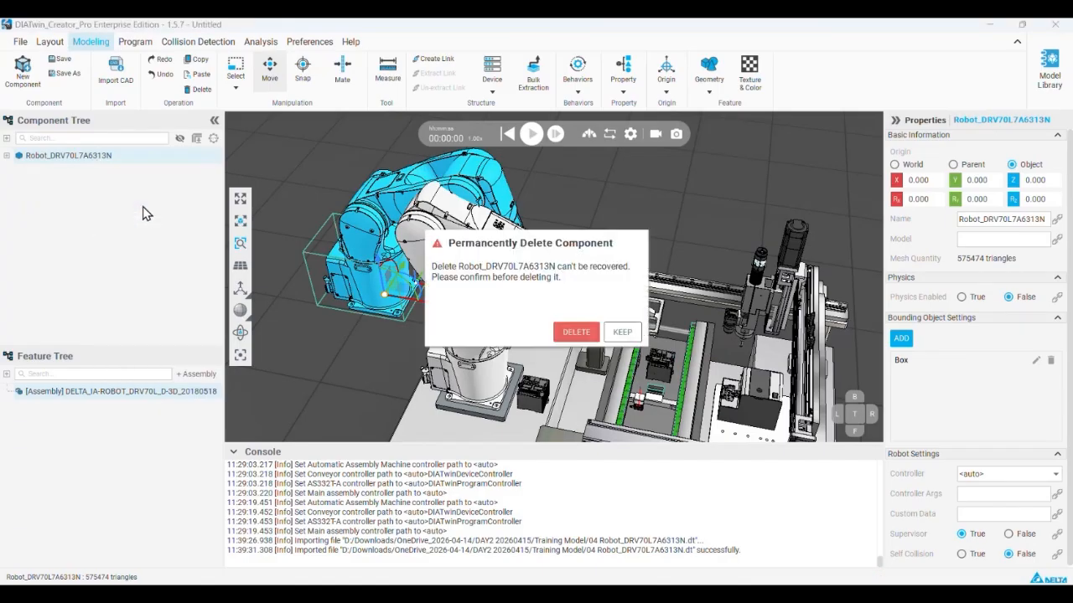
left_click(576, 336)
- Search the Model Library's Robot category for DRV70, import DRV70L7A6313N-1.dt into the scene, and close the library
left_click(1049, 74)
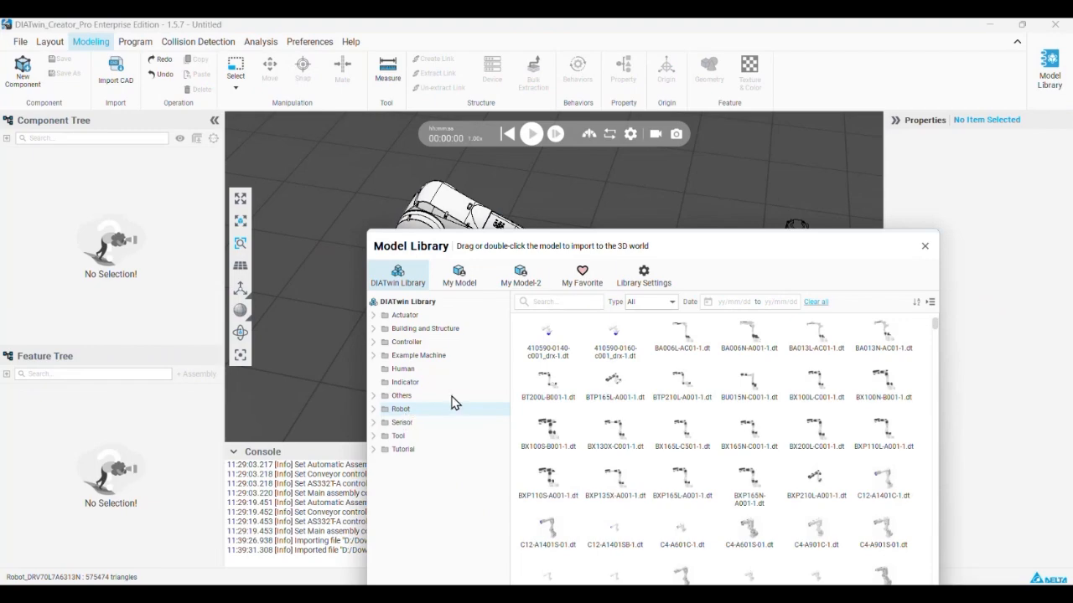
left_click(558, 302)
type("DRV")
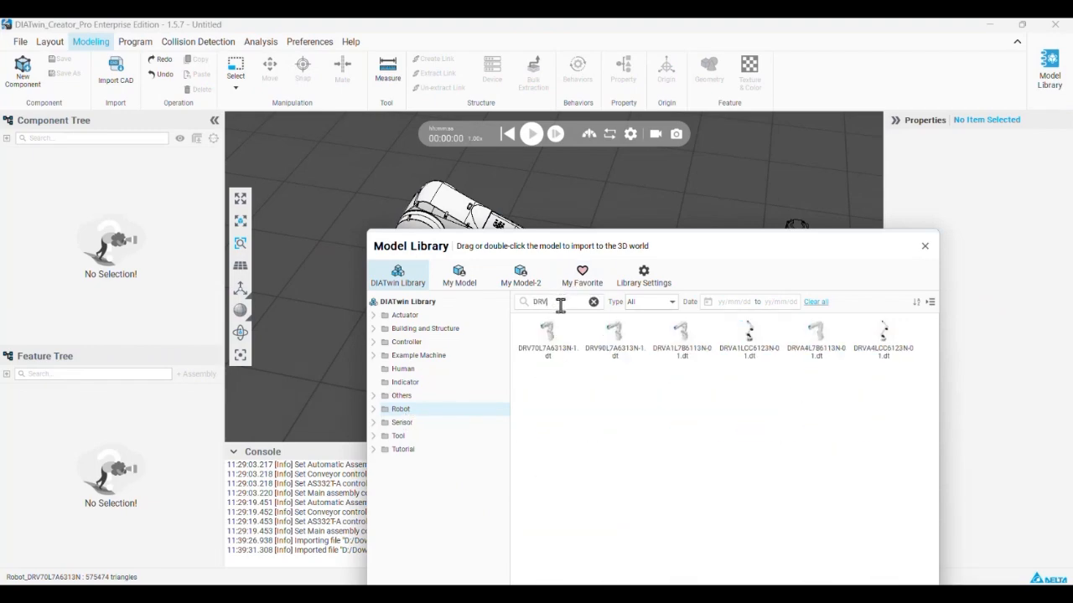
type("70")
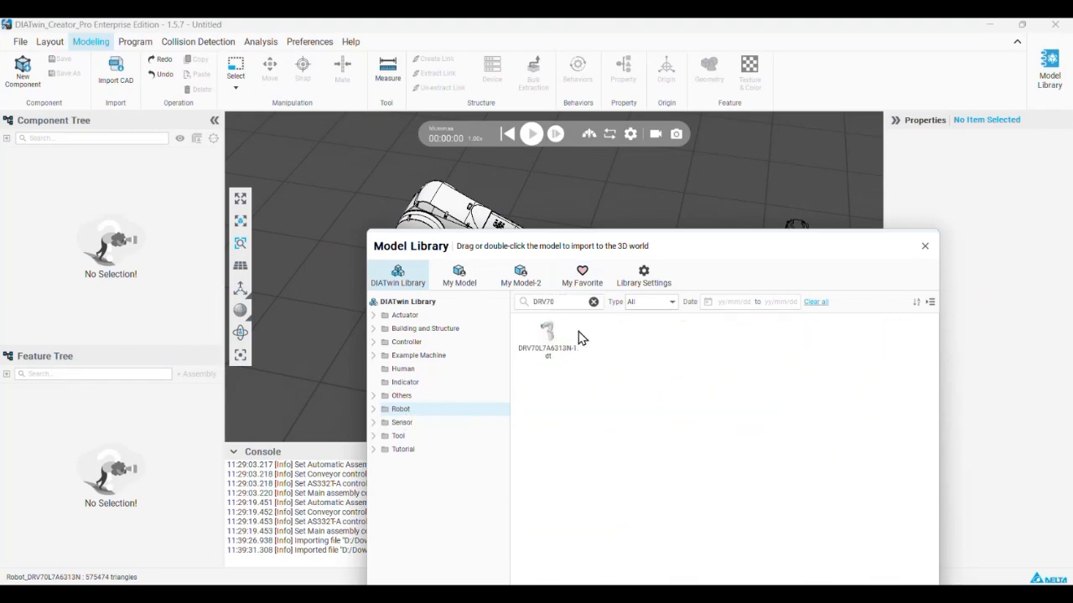
left_click_drag(560, 340, 324, 170)
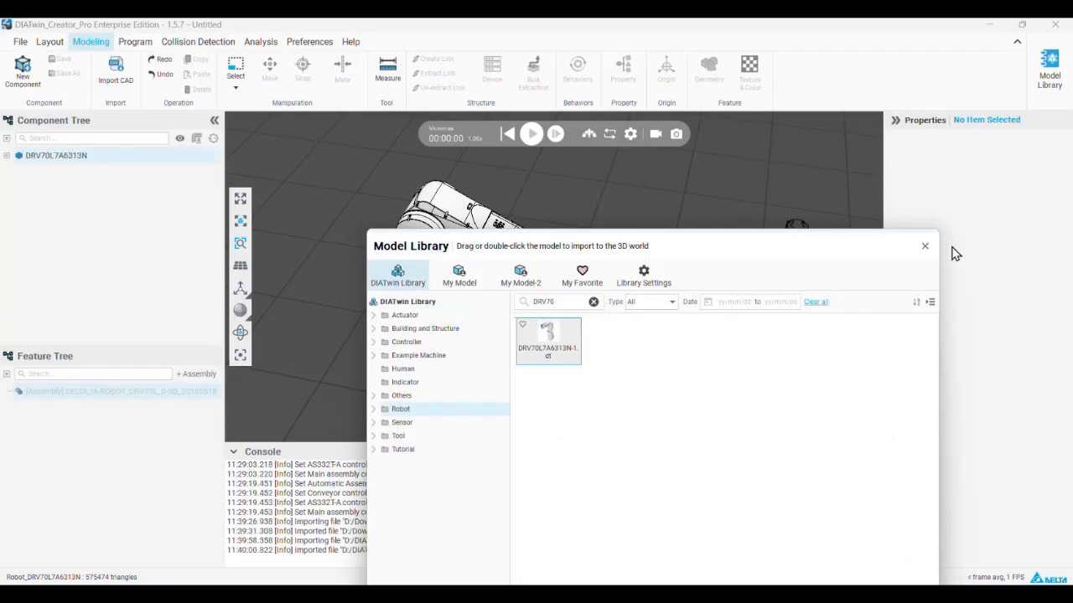
left_click(925, 250)
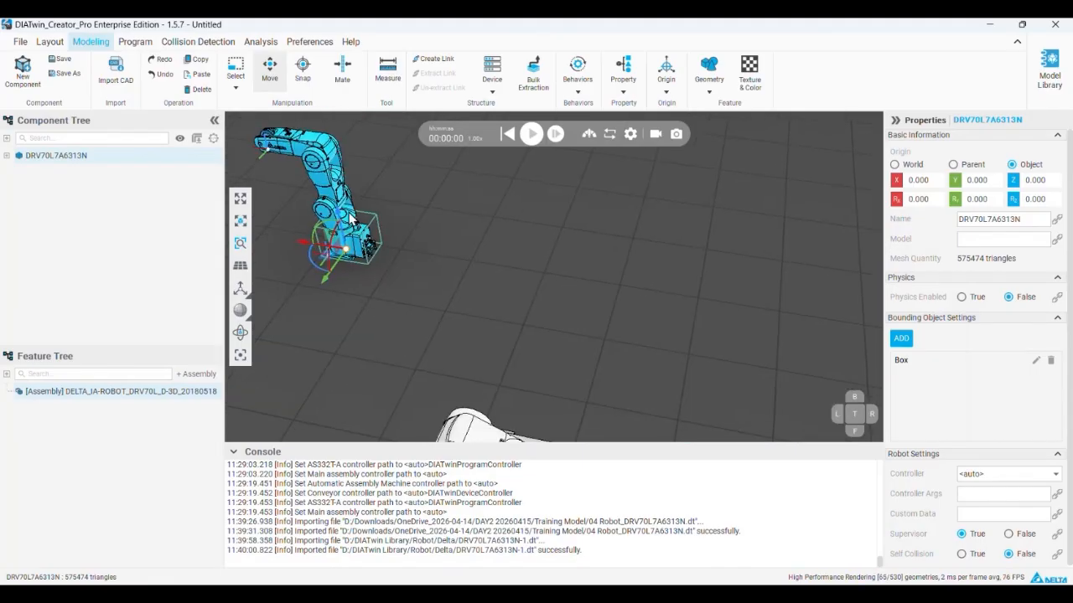
- Examine the library robot's end flange and the Slot-Parent-1 interface in Link_6's Behavior
left_click_drag(337, 184, 439, 177)
scroll(327, 186, "up", 8)
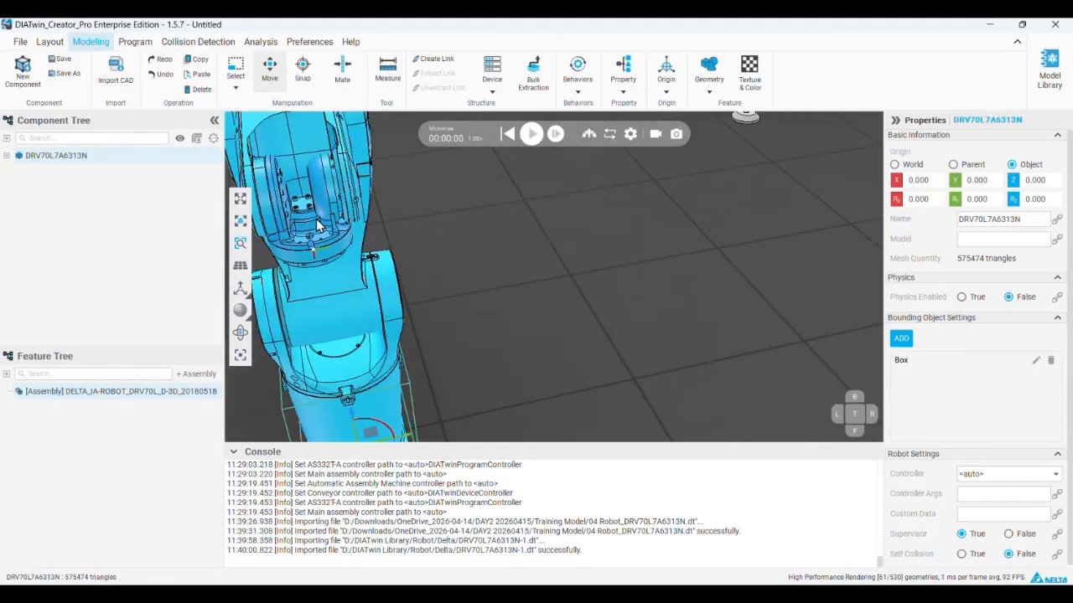
left_click_drag(315, 220, 305, 267)
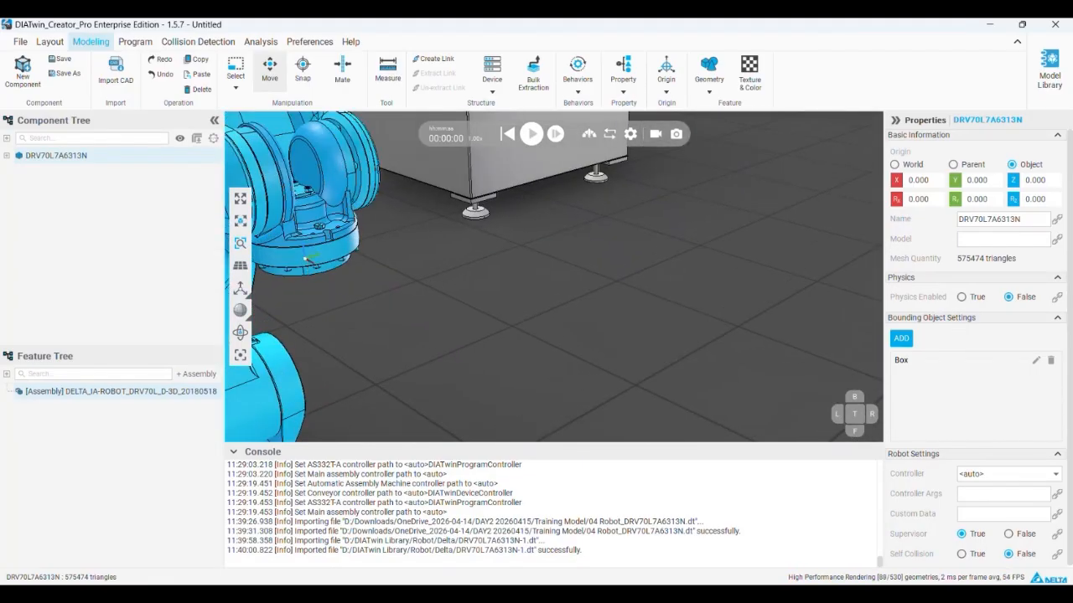
left_click(262, 271)
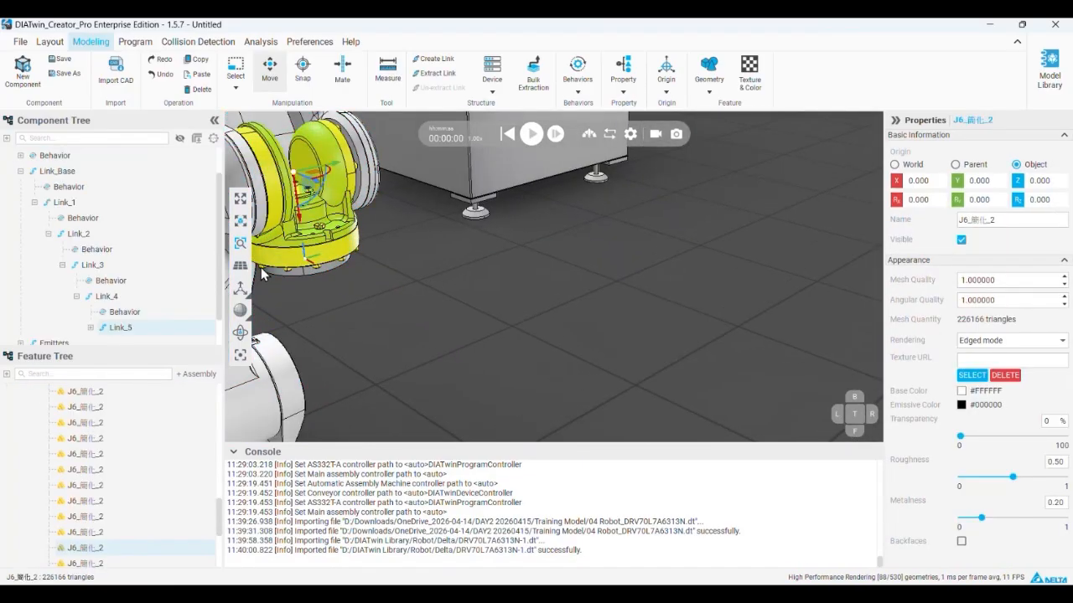
left_click(316, 271)
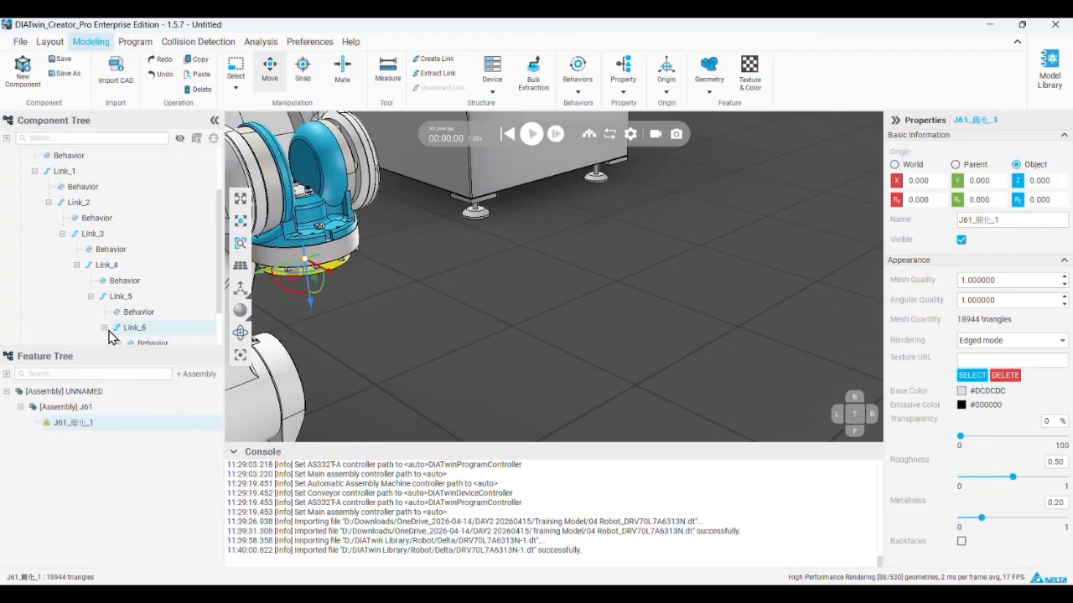
scroll(109, 335, "down", 1)
left_click(119, 295)
left_click(172, 312)
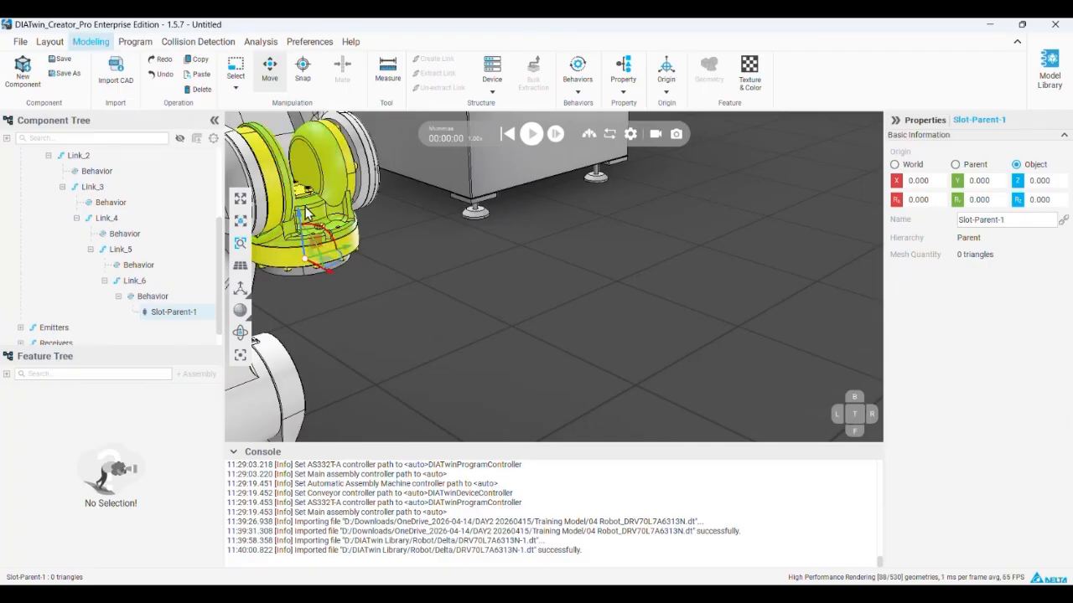
- Permanently delete the library robot DRV70L7A6313N from the scene
scroll(484, 184, "down", 6)
middle_click_drag(487, 183, 309, 322)
scroll(513, 216, "up", 2)
scroll(529, 216, "up", 10)
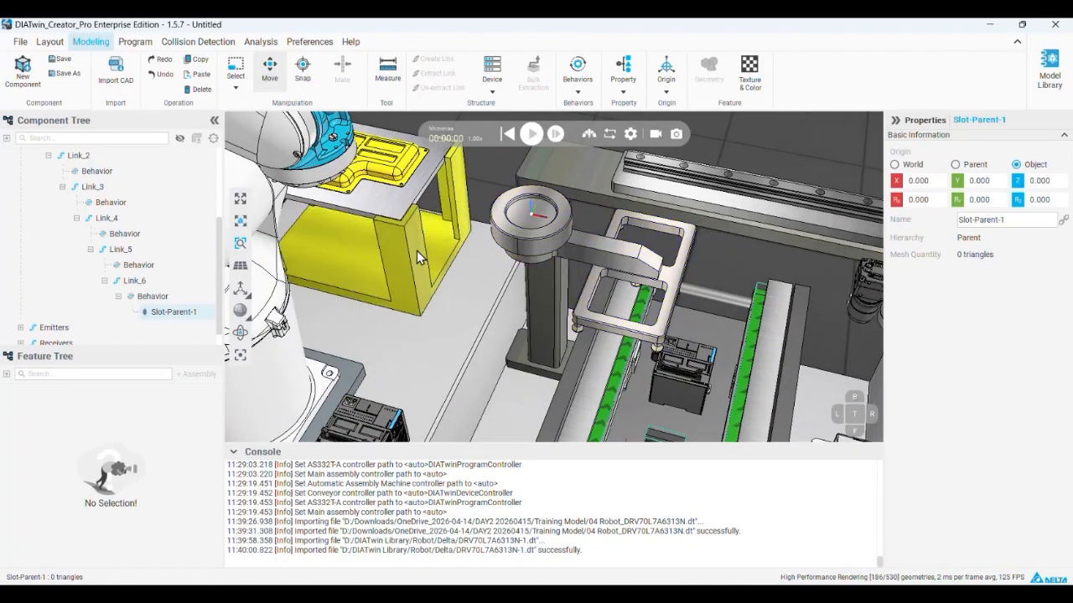
scroll(130, 230, "up", 3)
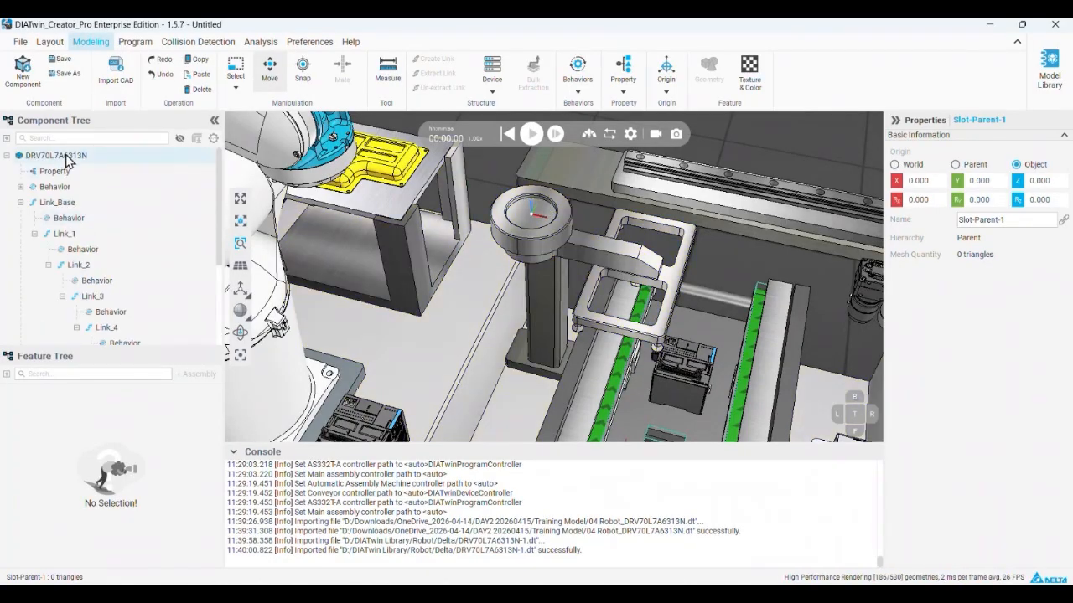
right_click(71, 155)
left_click(109, 203)
left_click(575, 332)
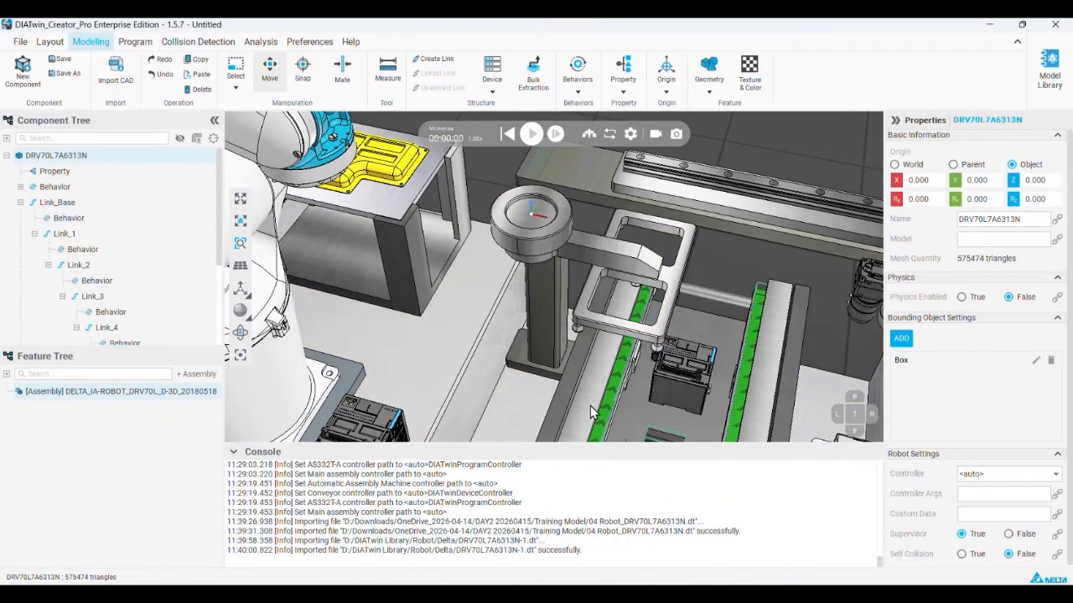
- Import 04 Robot_DRV70L7A6313N.dt from the Training Model folder in File Explorer into the DIATwin Creator scene
scroll(553, 390, "down", 3)
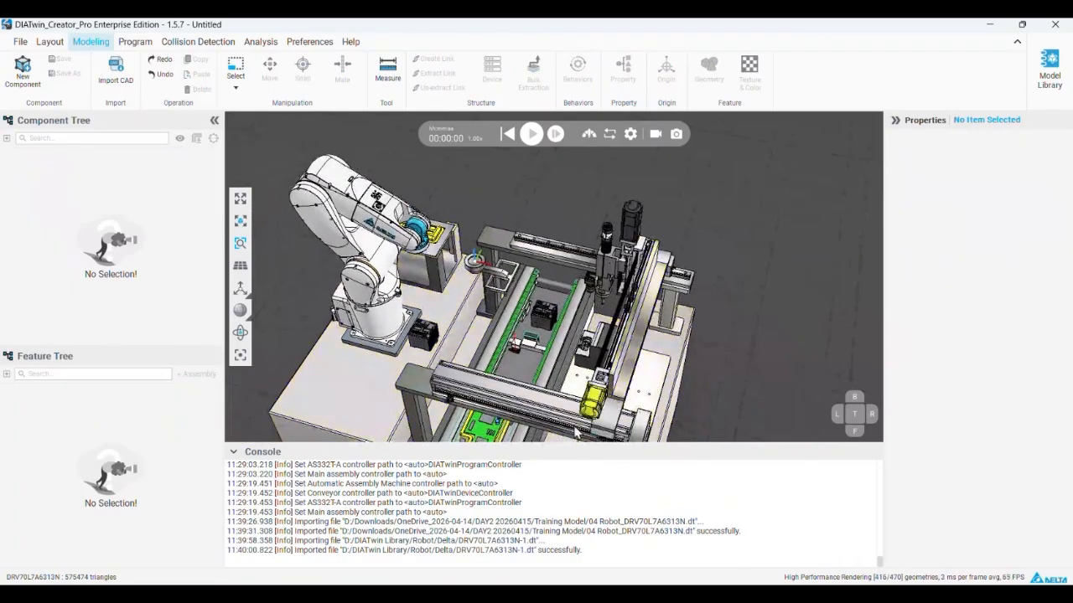
left_click(486, 597)
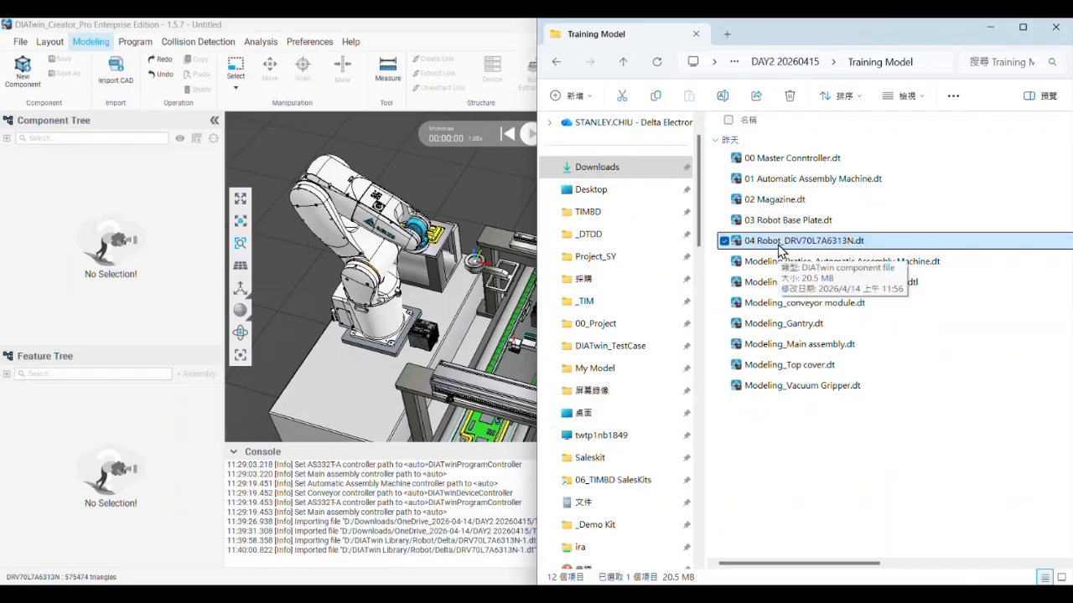
left_click_drag(754, 240, 365, 157)
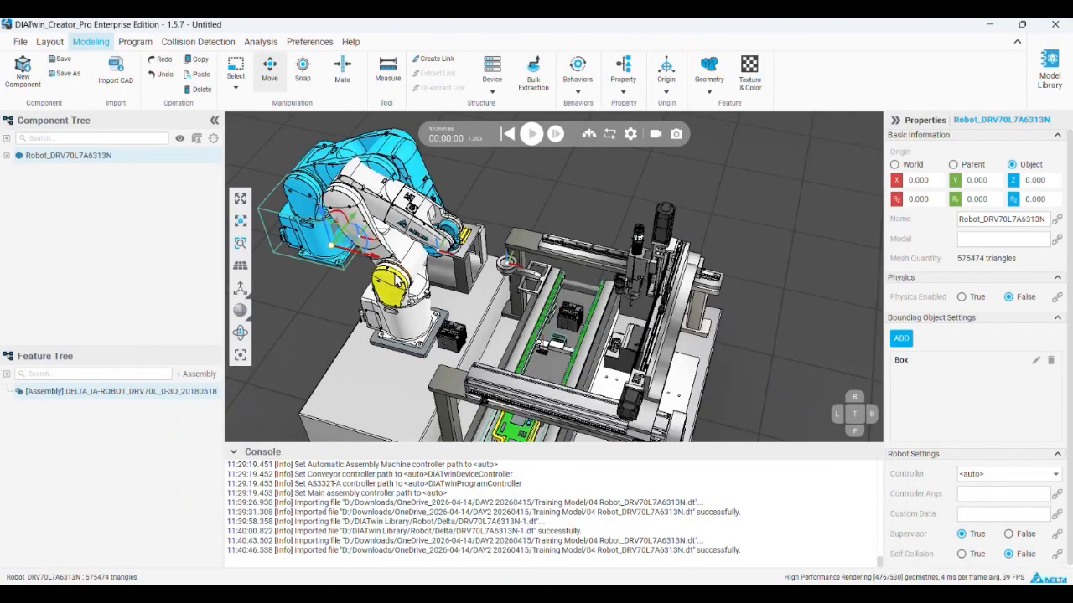
- Inspect the Robot assembly of the Automatic Assembly Machine, including its link_3 and 第二臂-IP65 subassemblies
left_click(397, 280)
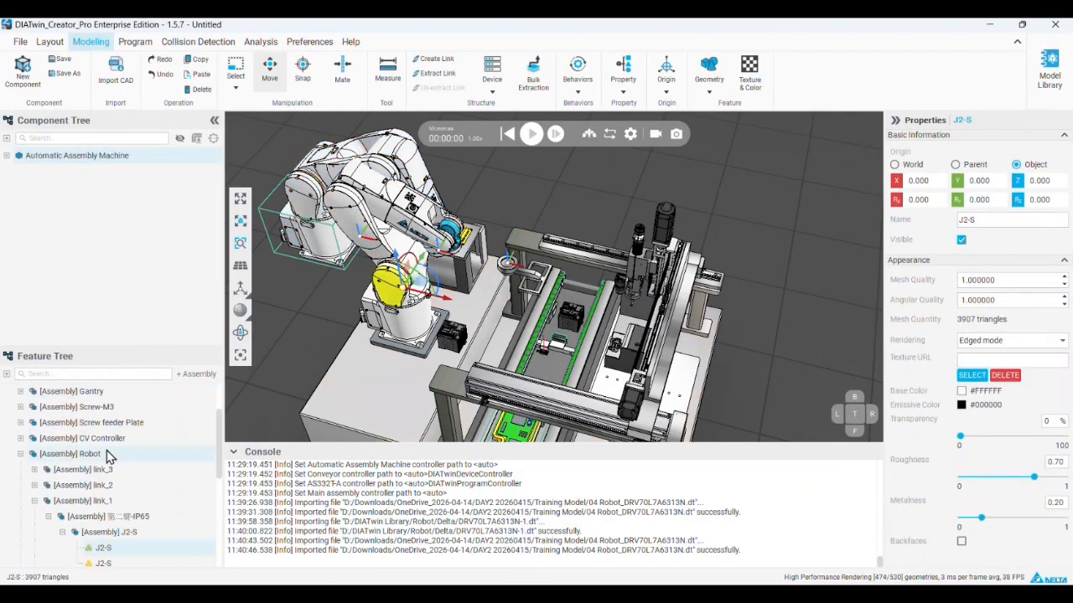
left_click(93, 454)
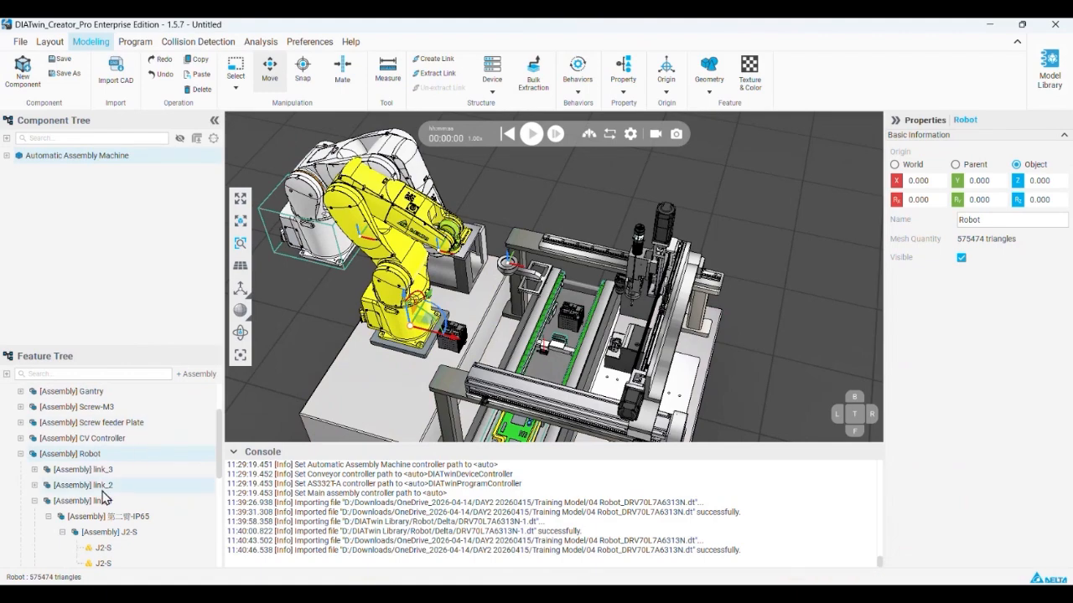
left_click(84, 472)
left_click(96, 517)
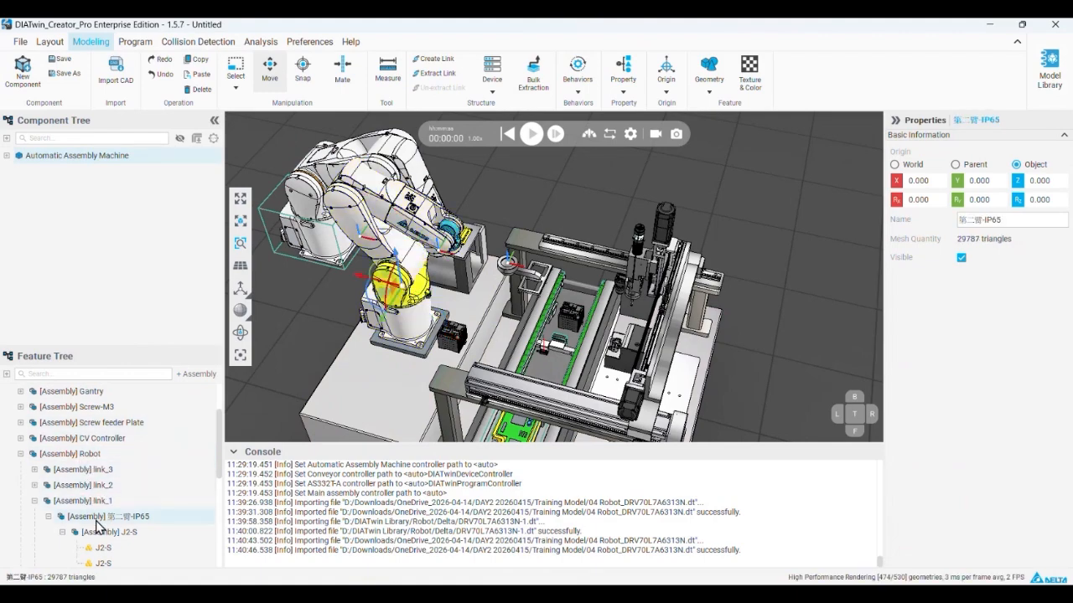
- Permanently delete the Robot assembly from the Automatic Assembly Machine's features
left_click(96, 453)
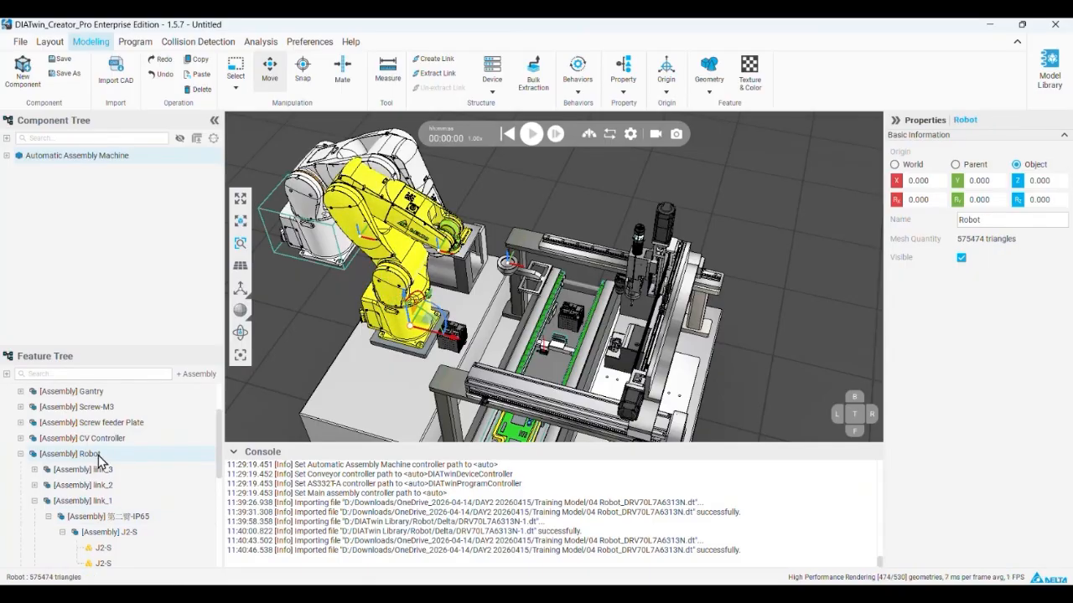
right_click(98, 455)
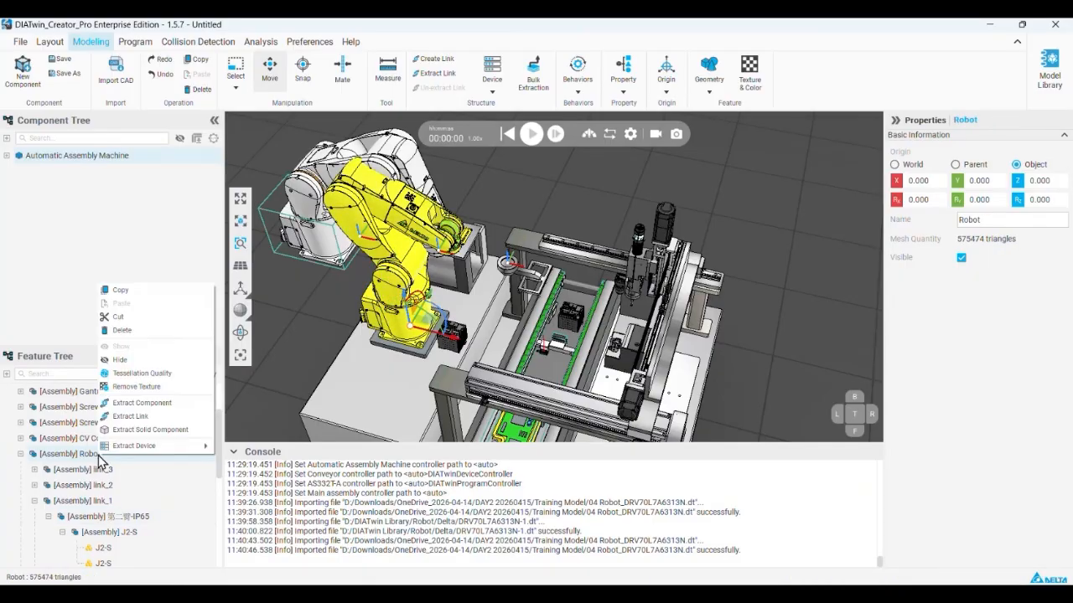
left_click(146, 332)
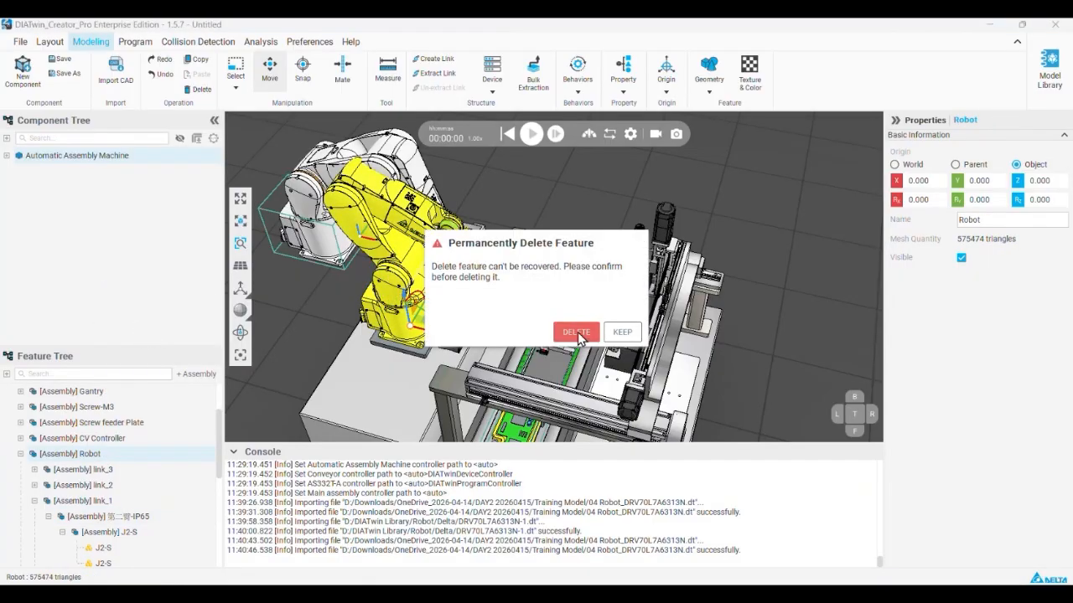
left_click(576, 333)
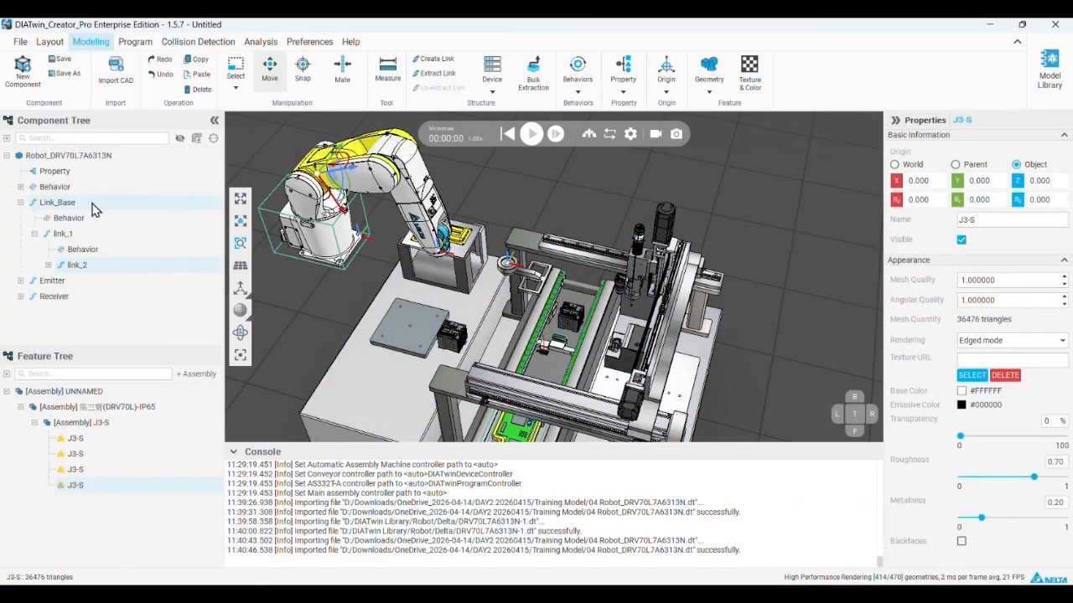
- Inspect the link hierarchy of the Robot_DRV70L7A6313N component down to link_3
left_click(94, 155)
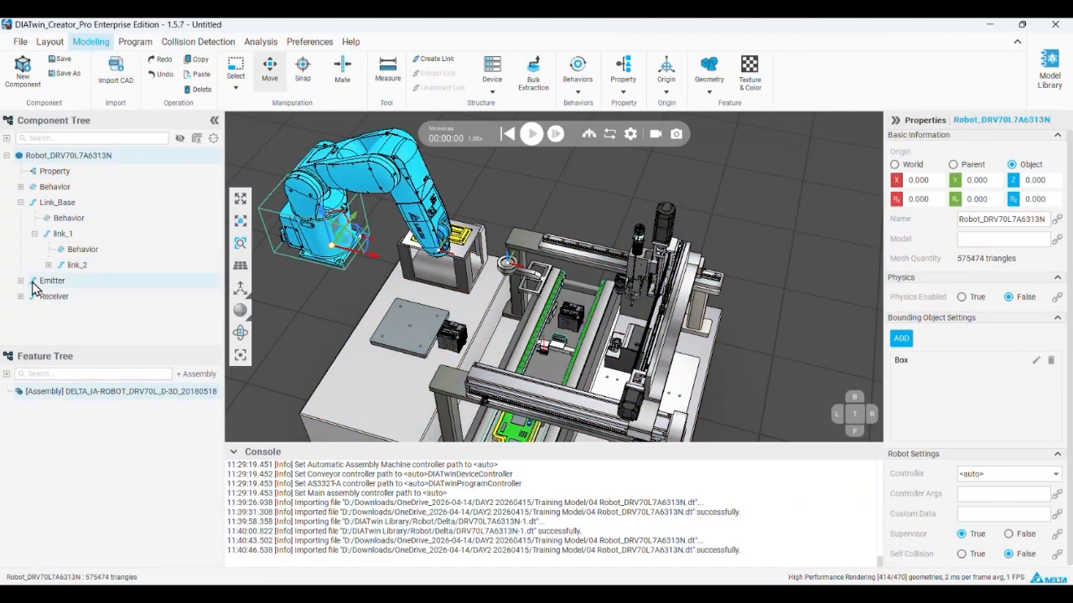
left_click(53, 264)
left_click(86, 297)
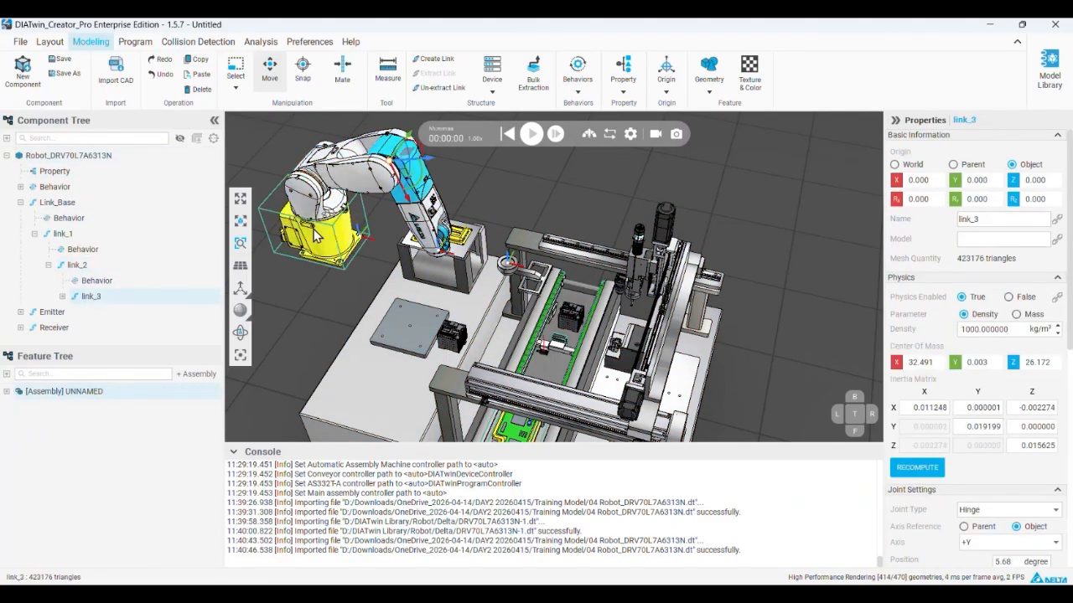
left_click(287, 219)
- Snap Robot_DRV70L7A6313N onto the grey base plate's surface and rotate it to face the gantry and conveyor
left_click(82, 157)
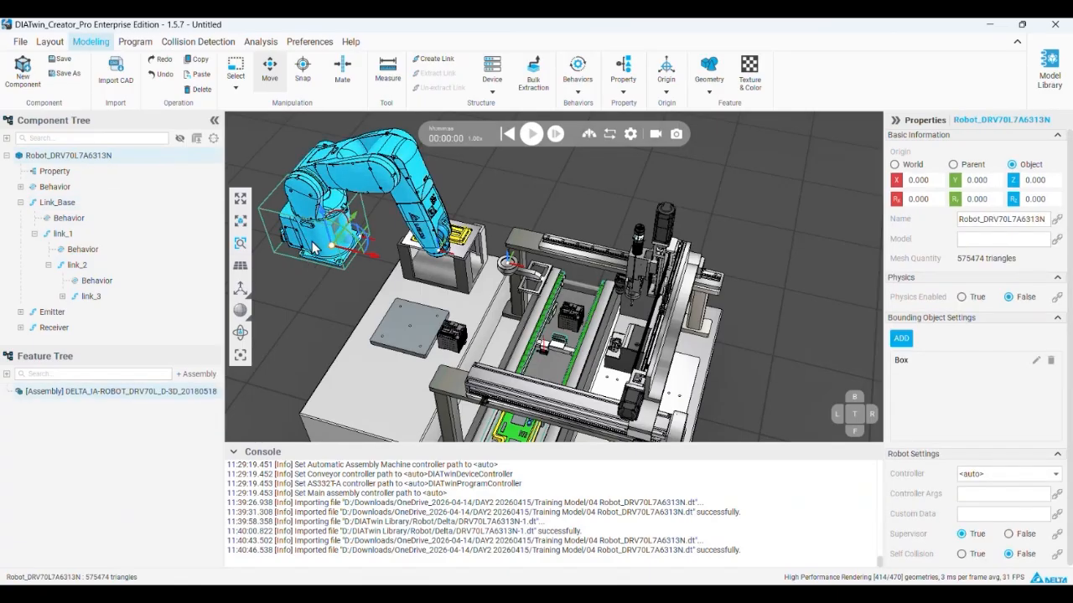
middle_click_drag(311, 243, 318, 276)
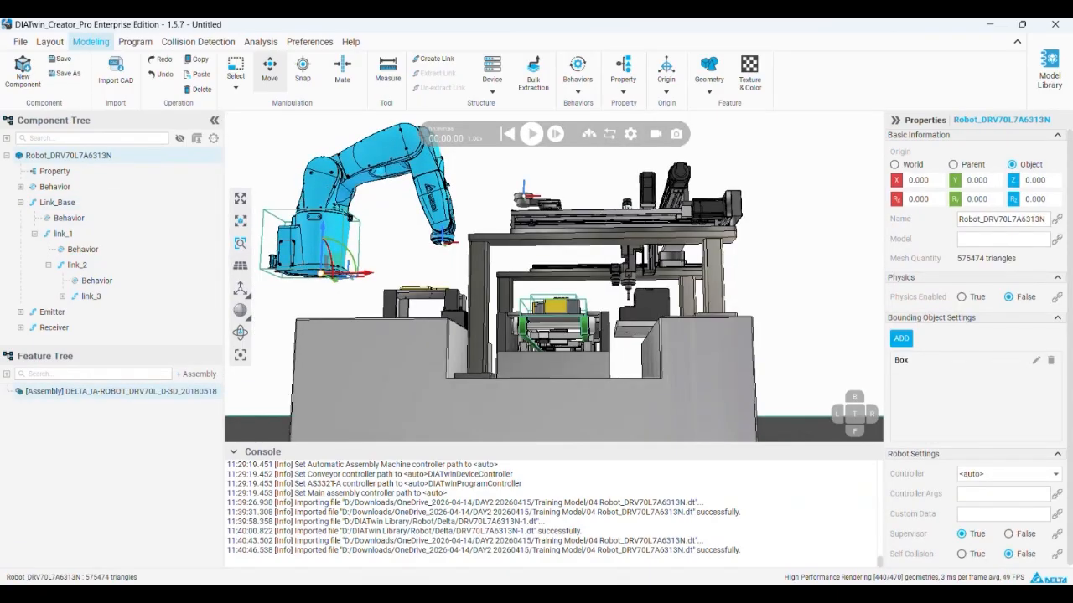
middle_click_drag(317, 201, 312, 251)
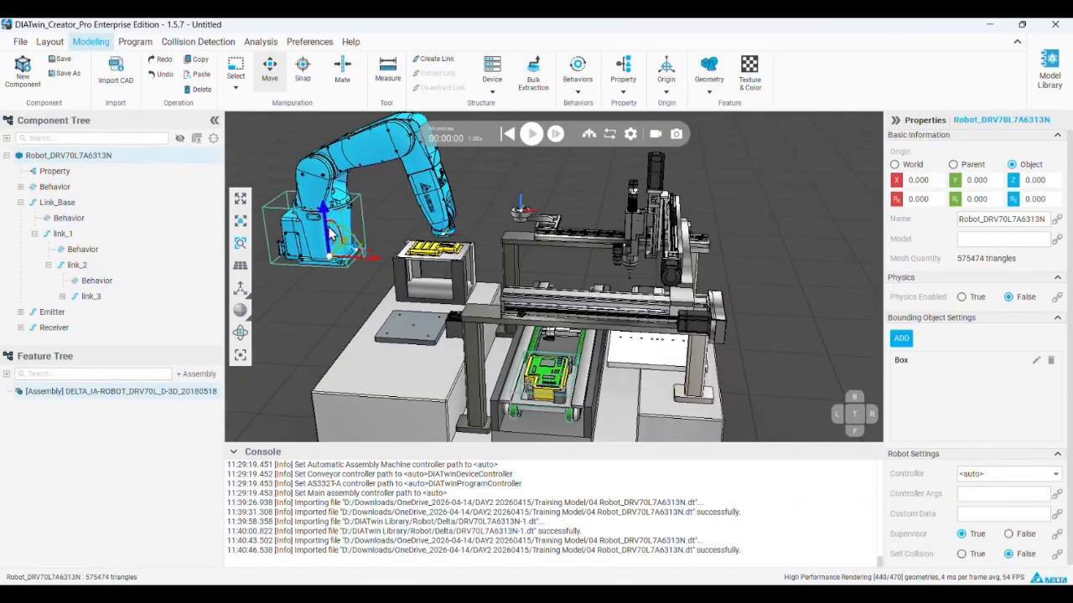
left_click(302, 67)
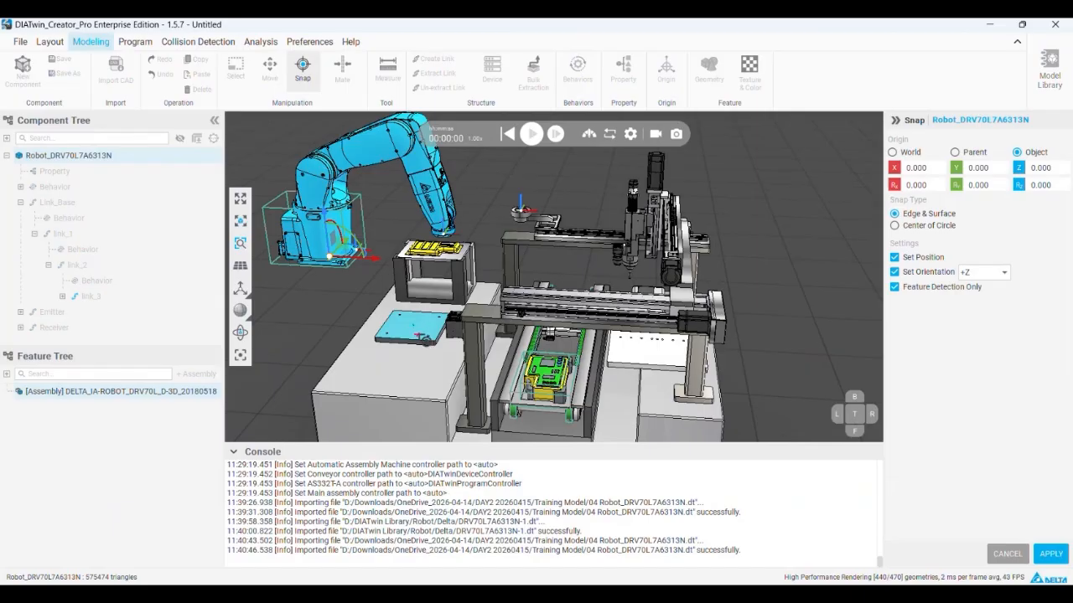
left_click(411, 337)
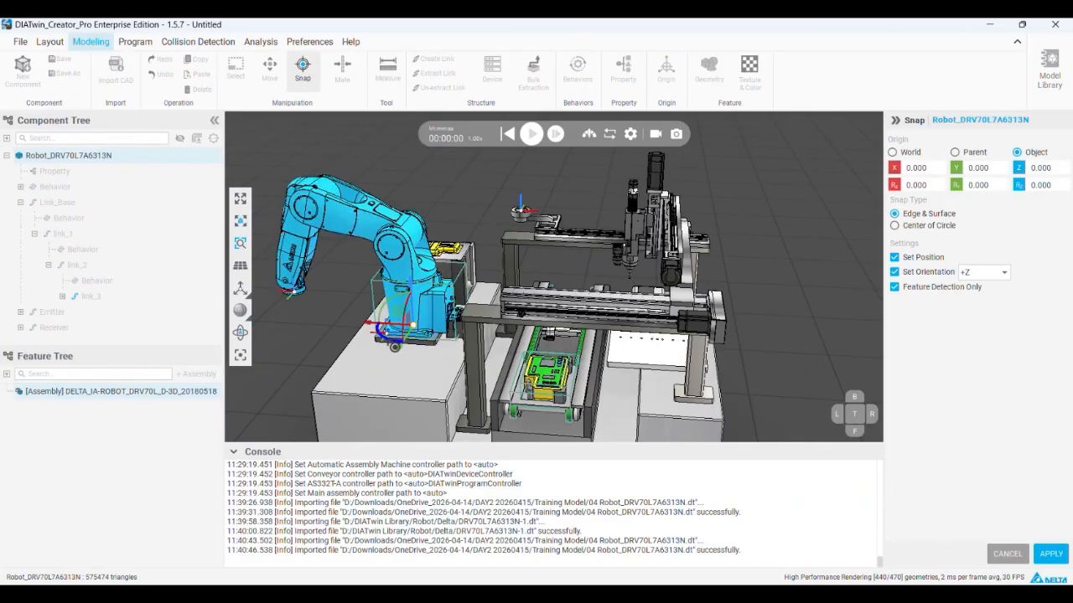
left_click_drag(394, 346, 465, 292)
- Move the robot off the base plate to the open floor beside the top-cover table and apply the placement
scroll(519, 232, "up", 3)
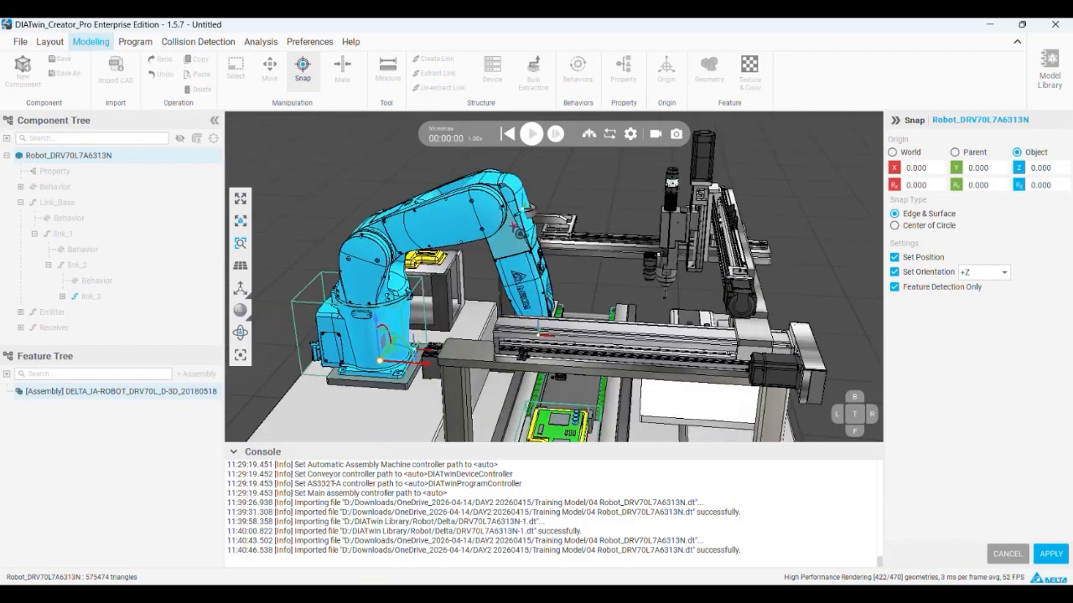
scroll(518, 233, "up", 2)
middle_click_drag(519, 233, 500, 247)
left_click_drag(363, 359, 234, 197)
scroll(441, 216, "down", 2)
left_click(1047, 553)
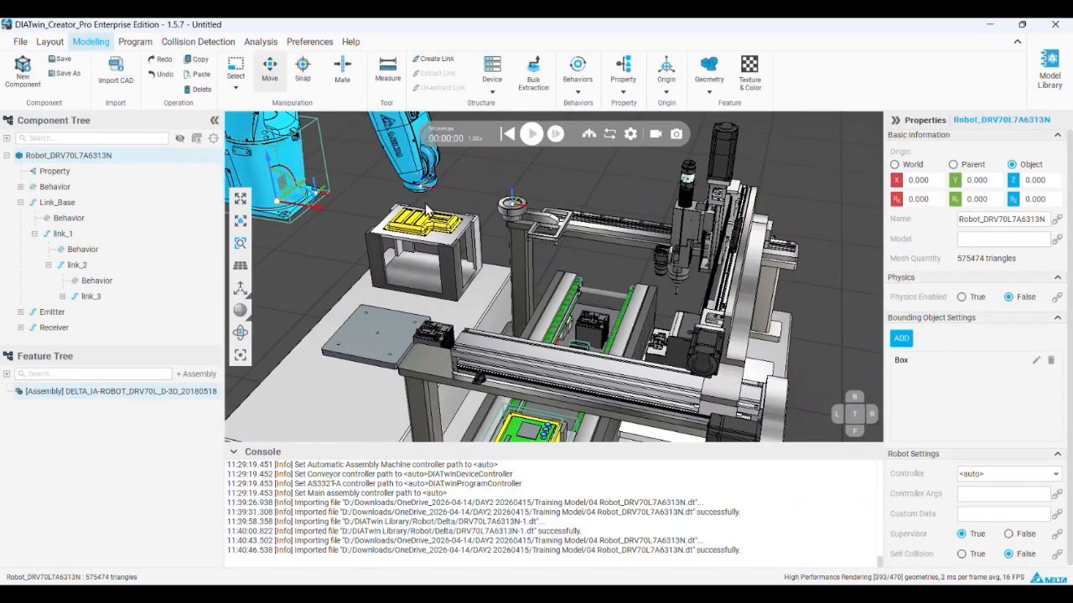
- Examine the frames on the robot's end flange and on the Robot Tool's round mounting head
scroll(427, 208, "up", 3)
middle_click_drag(434, 197, 415, 243)
scroll(414, 243, "up", 3)
scroll(414, 217, "down", 3)
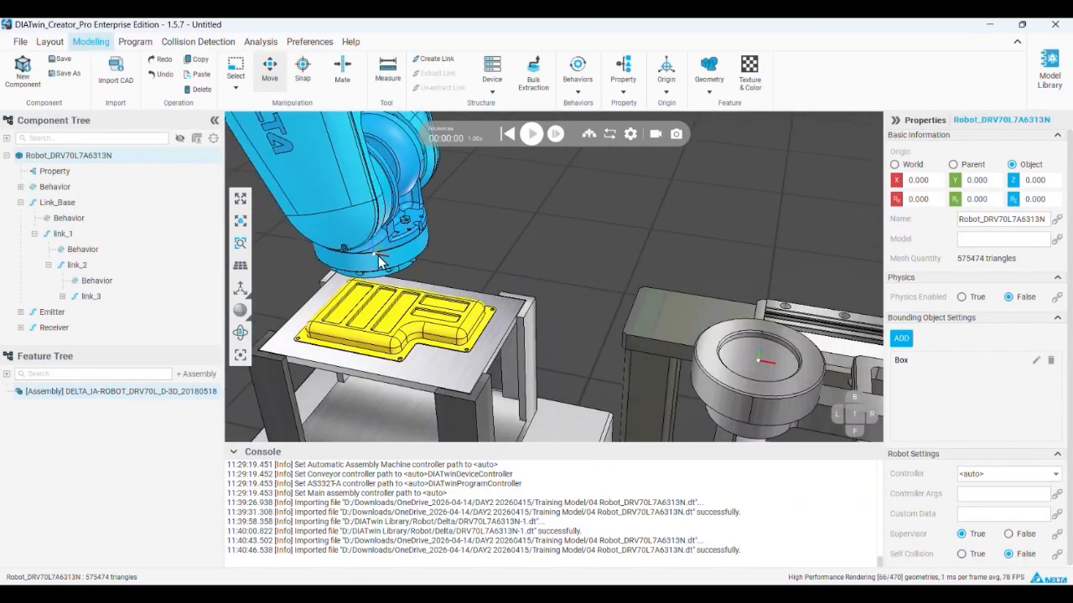
left_click(769, 378)
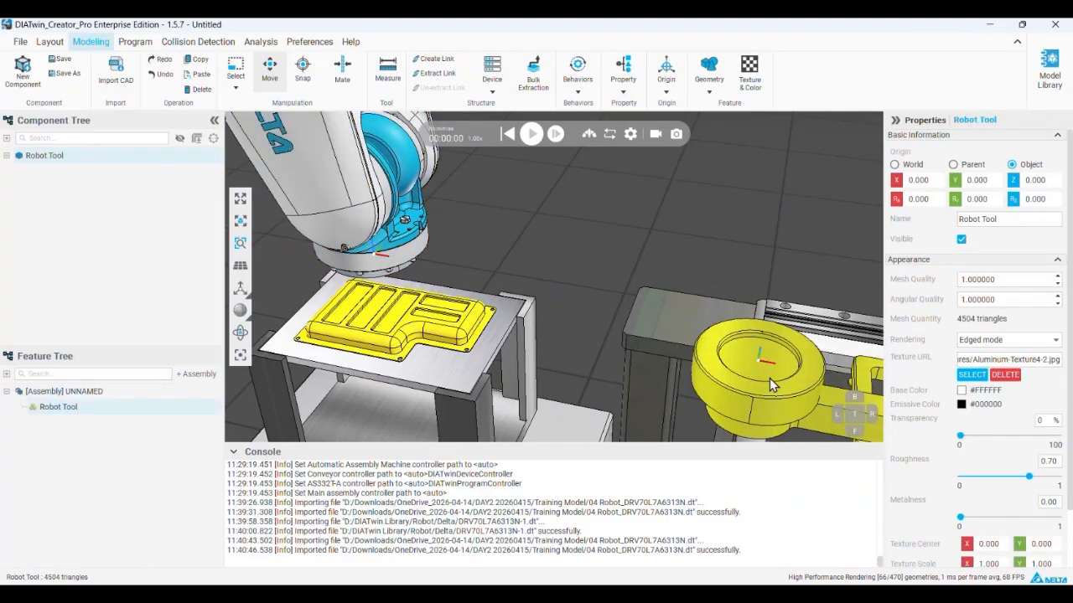
left_click(410, 265)
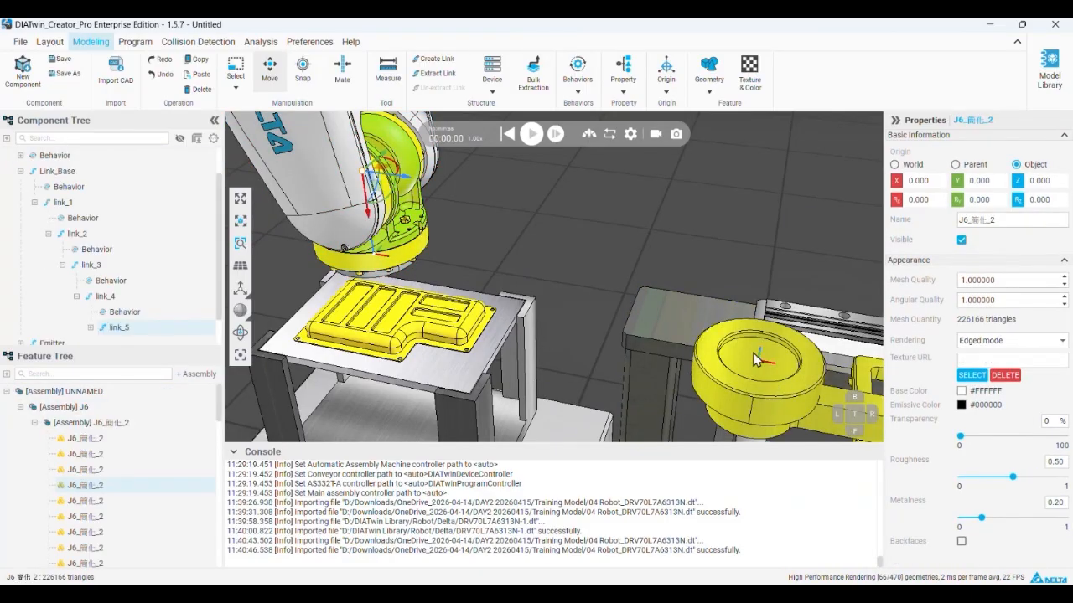
scroll(507, 256, "down", 2)
right_click_drag(691, 336, 670, 334)
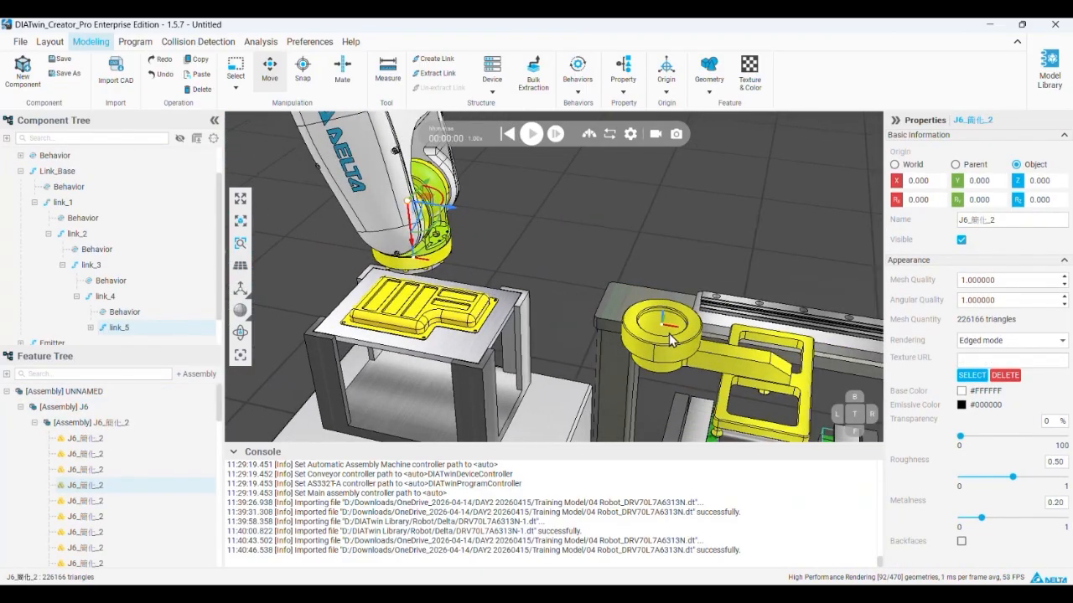
- Delete Slot Interface1 from the Robot Tool's Behavior and confirm the frame's removal
left_click(668, 333)
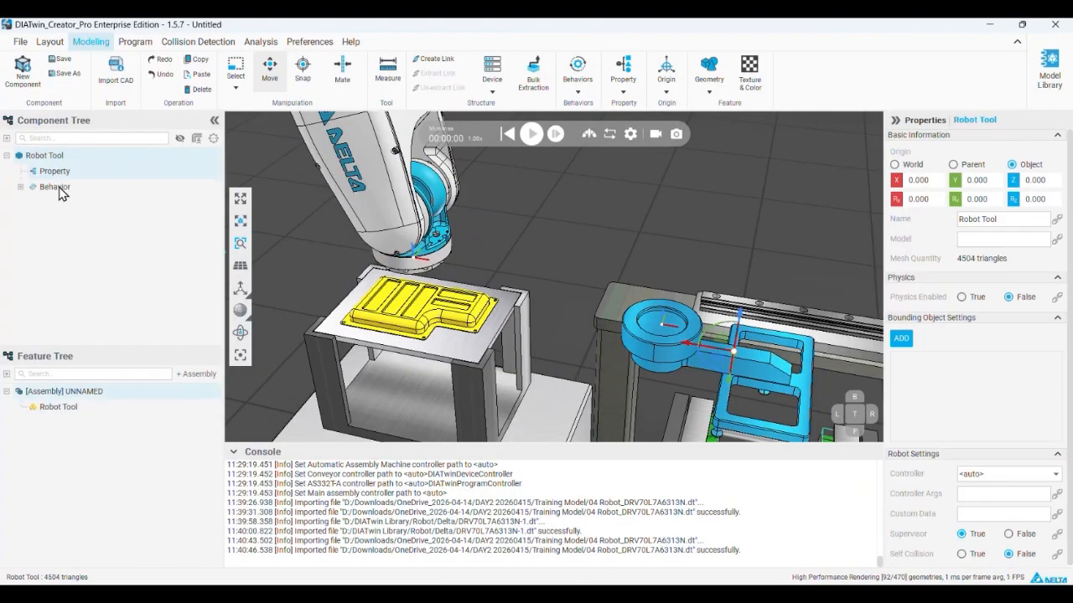
left_click(59, 190)
left_click(20, 187)
right_click(78, 202)
left_click(83, 221)
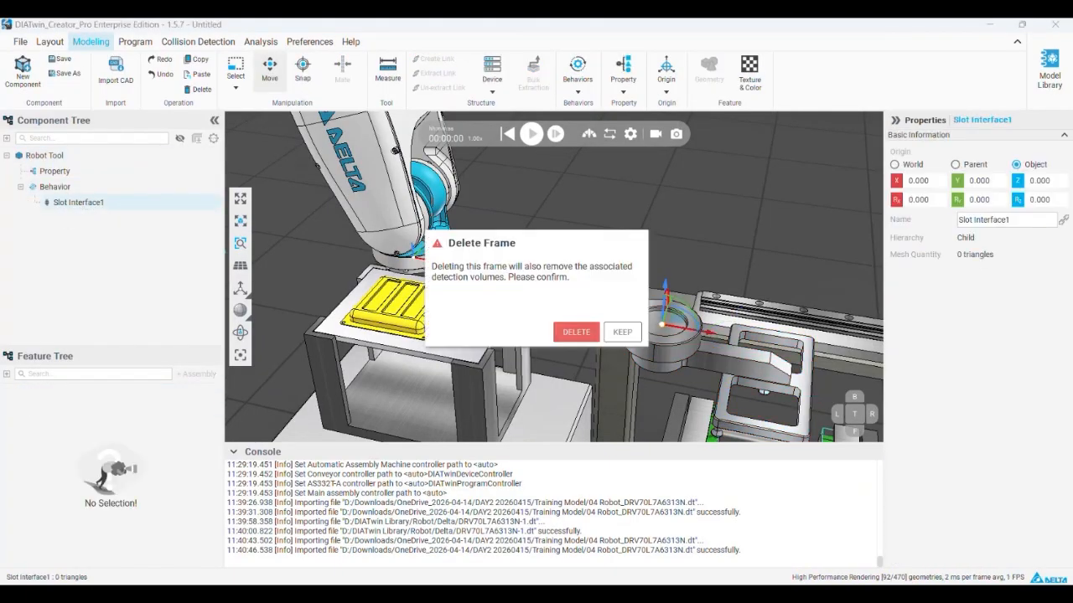
left_click(575, 332)
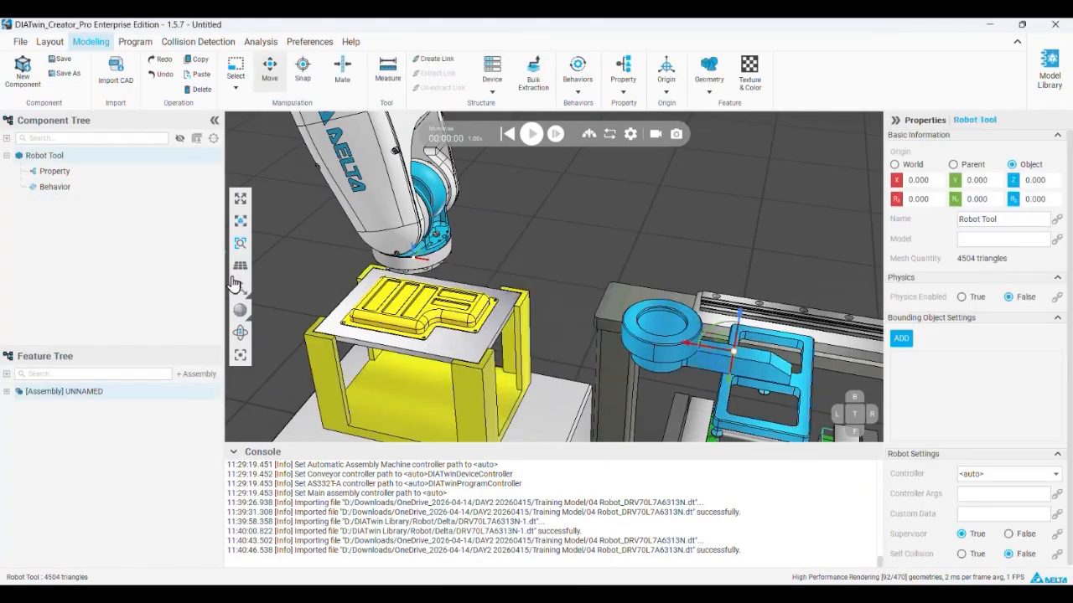
- Start a new slot interface in the Robot Tool's Behavior and place its frame on the round mounting head's recessed face
right_click(113, 190)
left_click(141, 197)
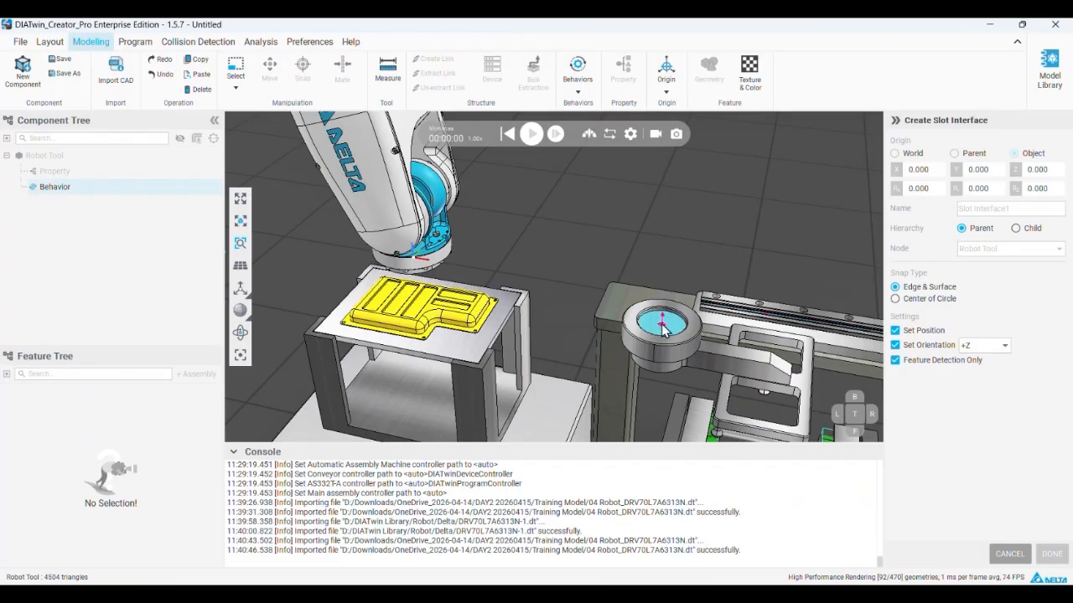
middle_click_drag(406, 213, 408, 170)
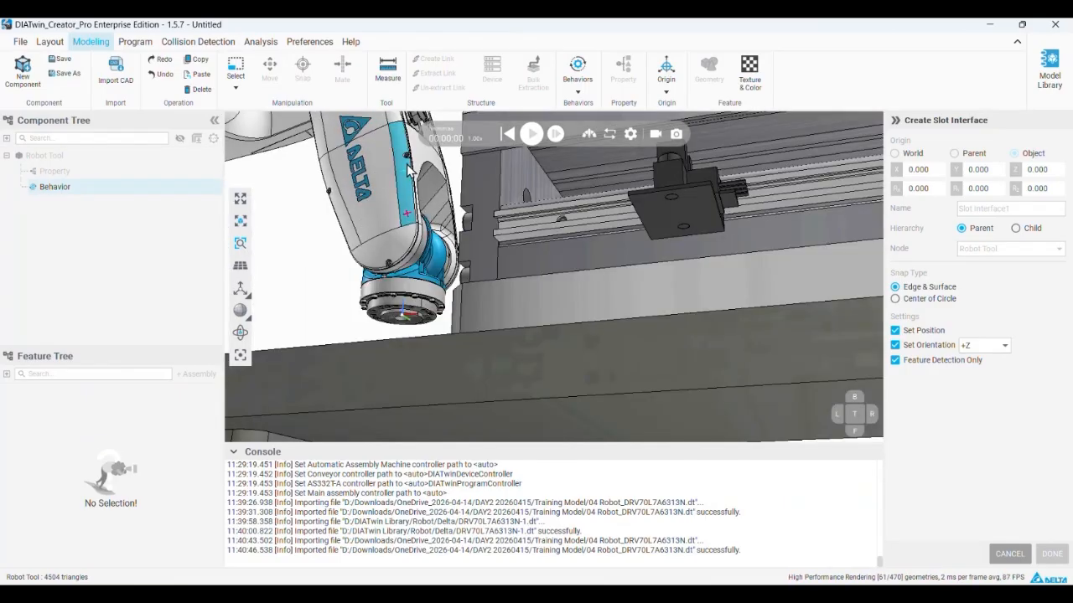
scroll(402, 302, "up", 5)
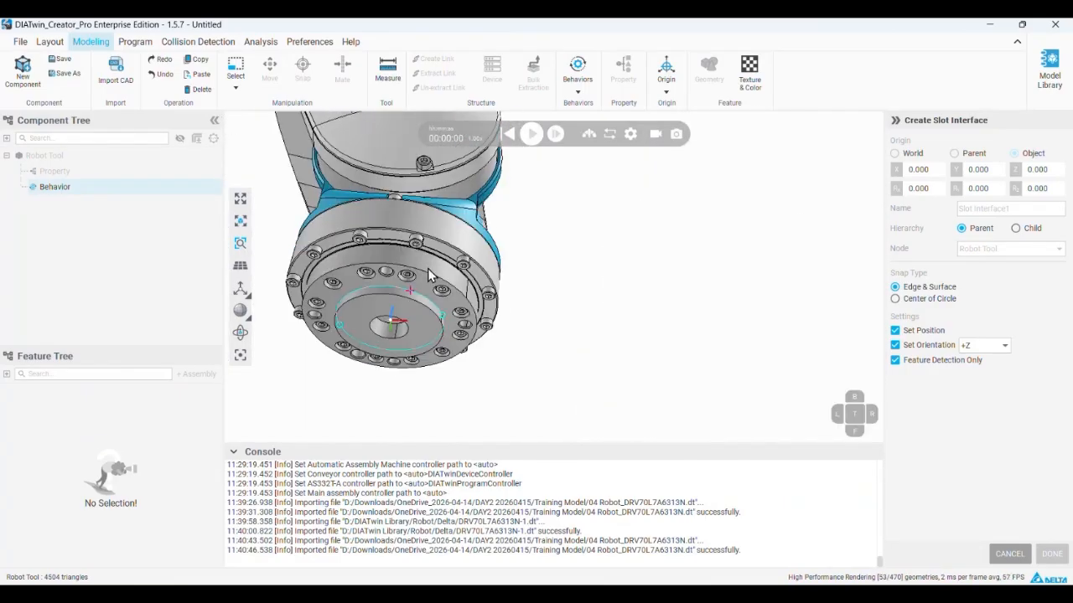
middle_click_drag(425, 276, 419, 317)
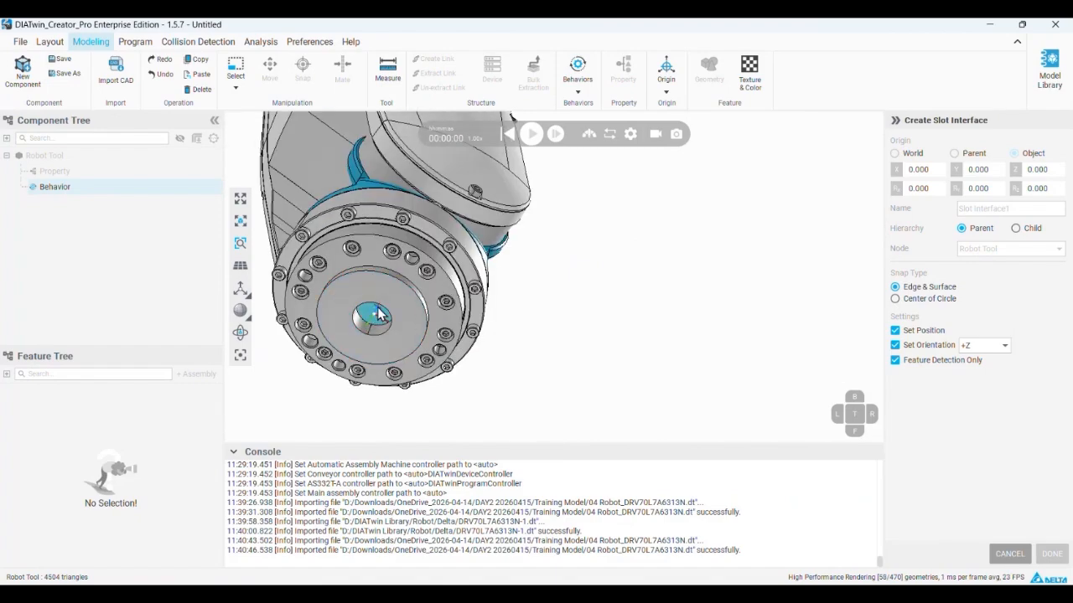
middle_click_drag(394, 279, 399, 304)
scroll(453, 232, "down", 4)
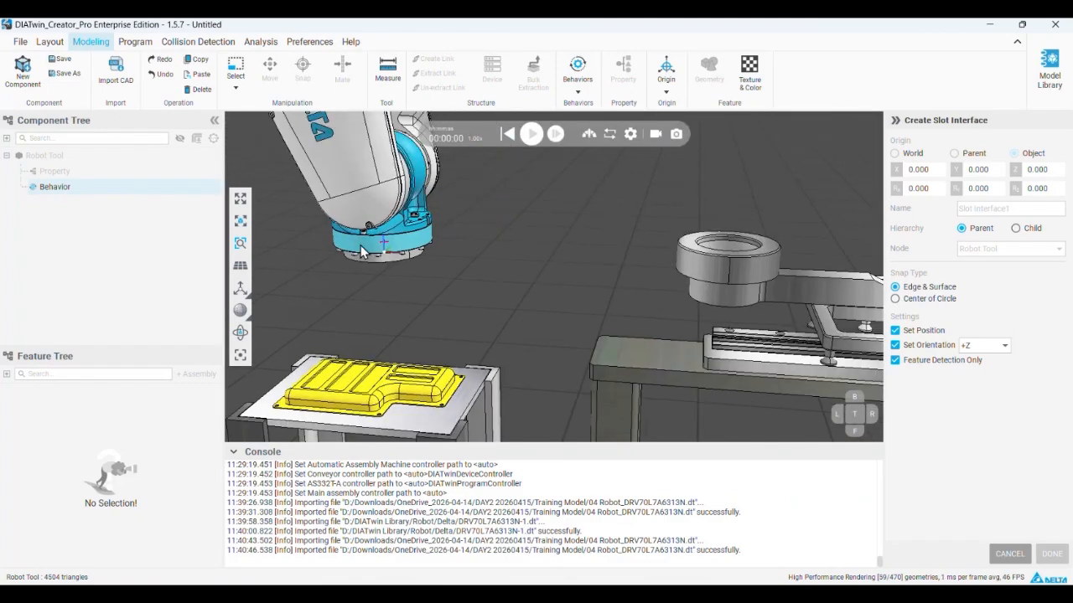
middle_click_drag(361, 252, 345, 256)
middle_click_drag(657, 283, 619, 296)
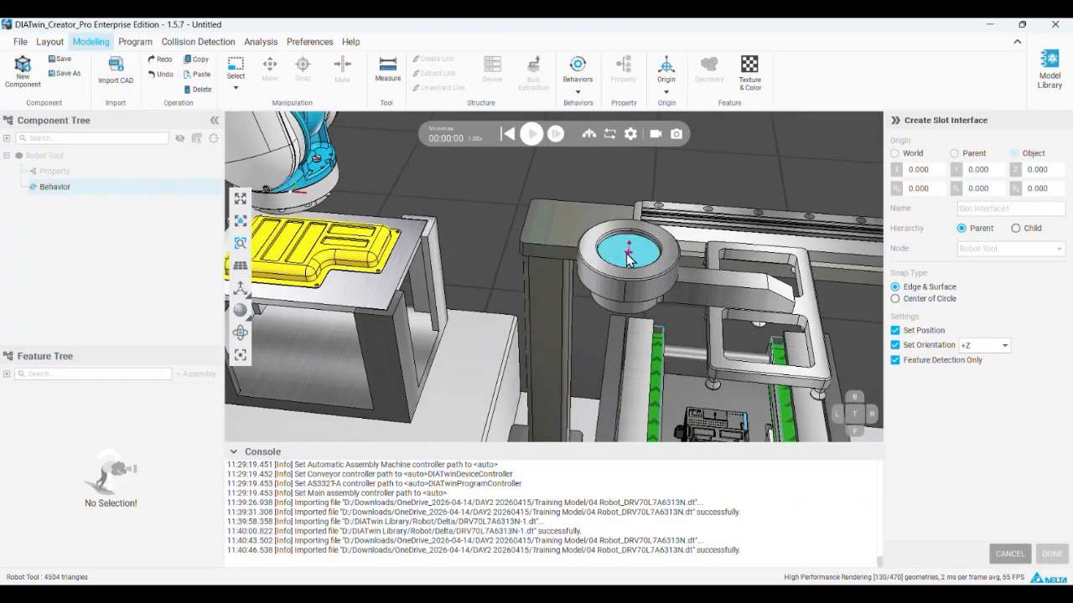
left_click(629, 257)
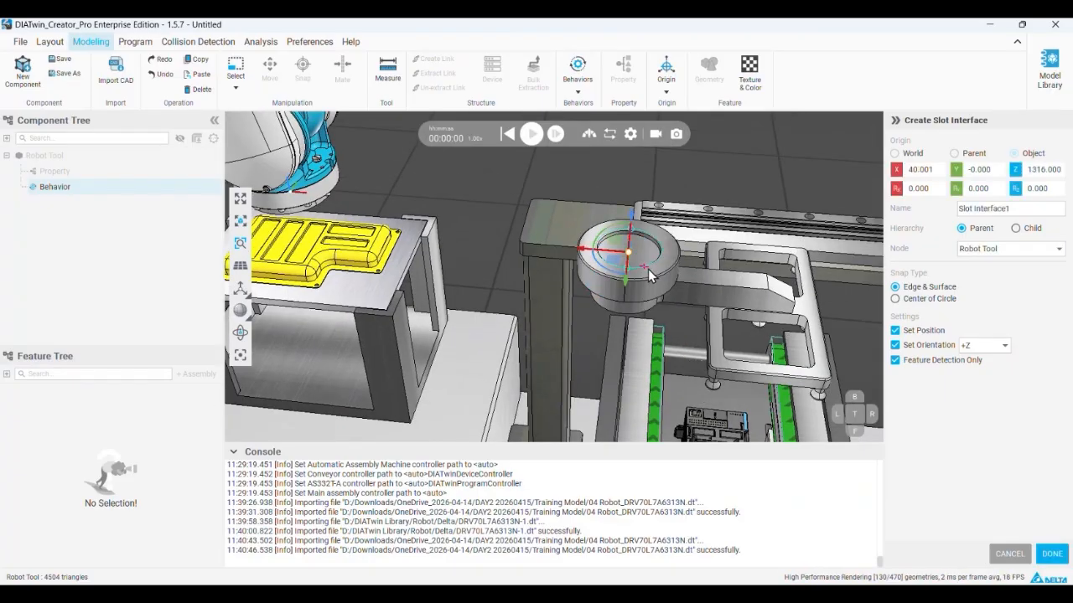
- Rotate the slot frame to 180° about Z to match the flange frame, set its hierarchy to Child and finish creating it
middle_click_drag(281, 184, 367, 220)
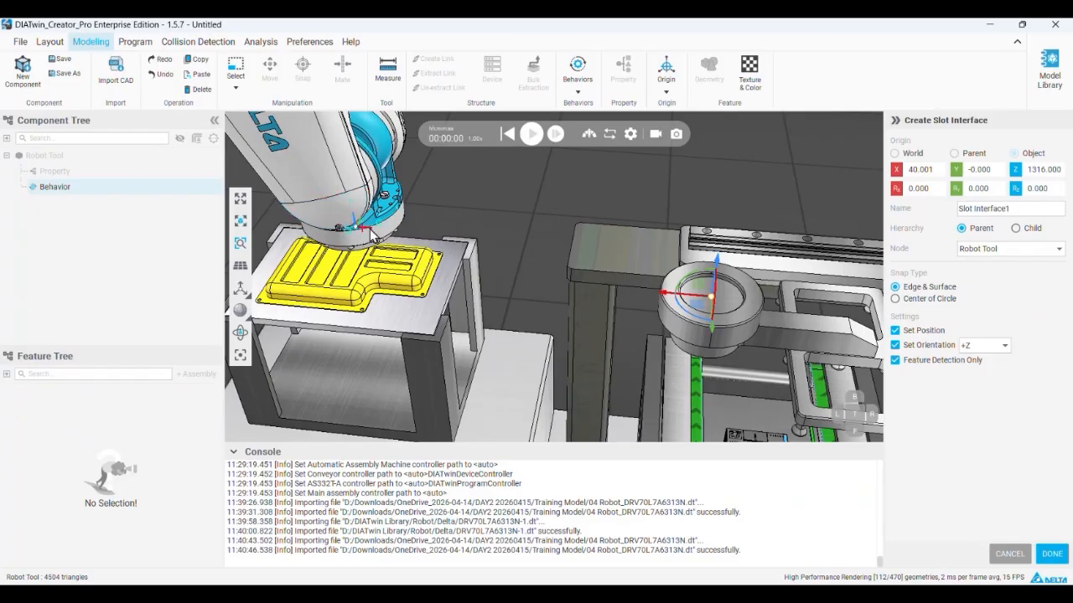
left_click_drag(687, 320, 754, 285)
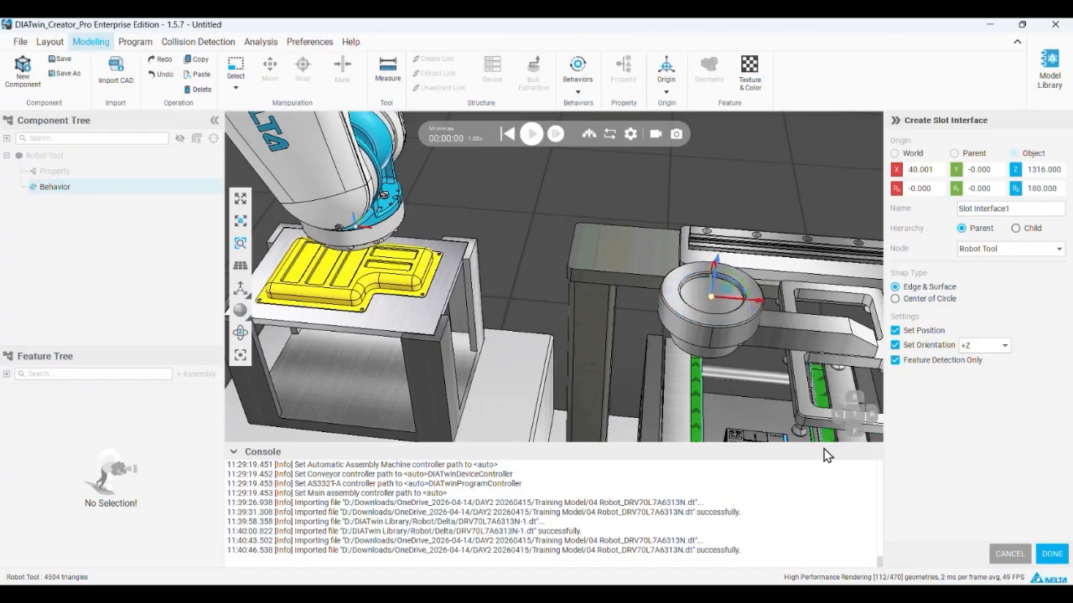
left_click(1015, 230)
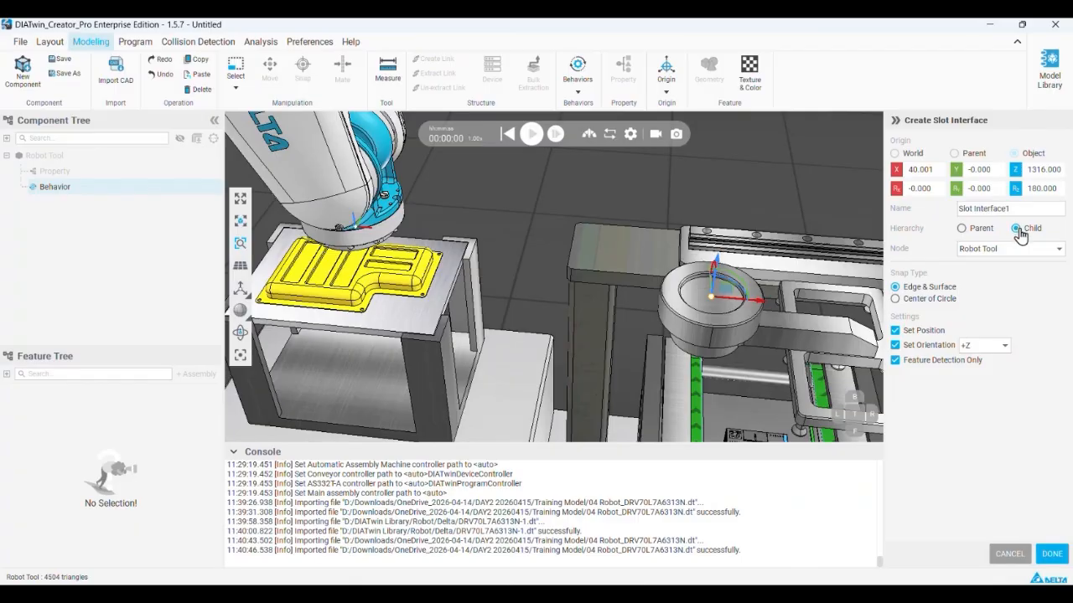
left_click(1051, 555)
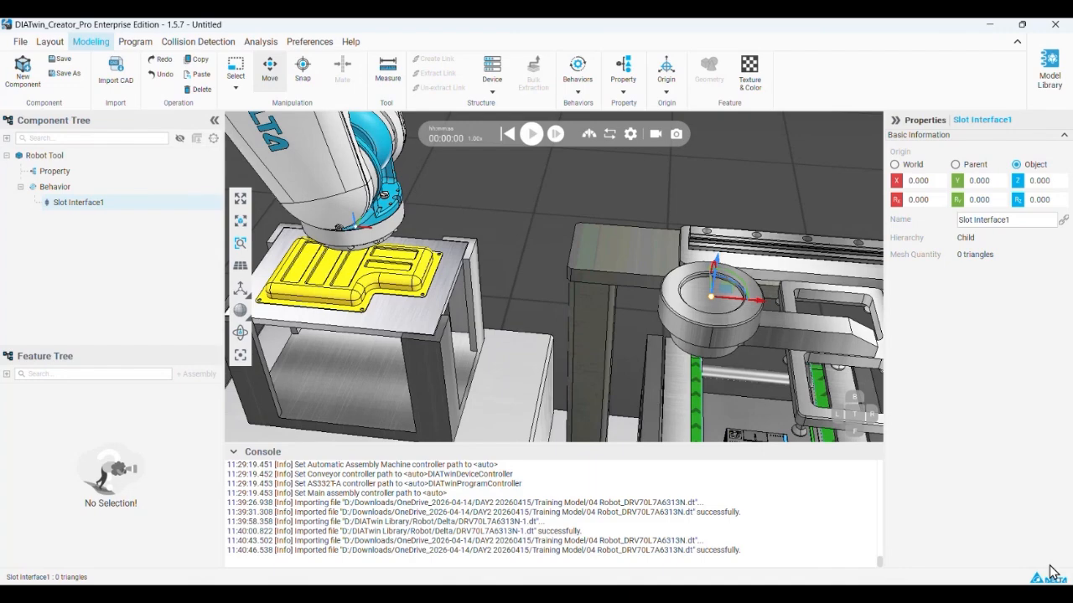
- Check 04 Robot_DRV70L7A6313N.dt in File Explorer's Training Model folder, then return to DIATwin Creator and select the robot's J4-S part
scroll(662, 304, "down", 4)
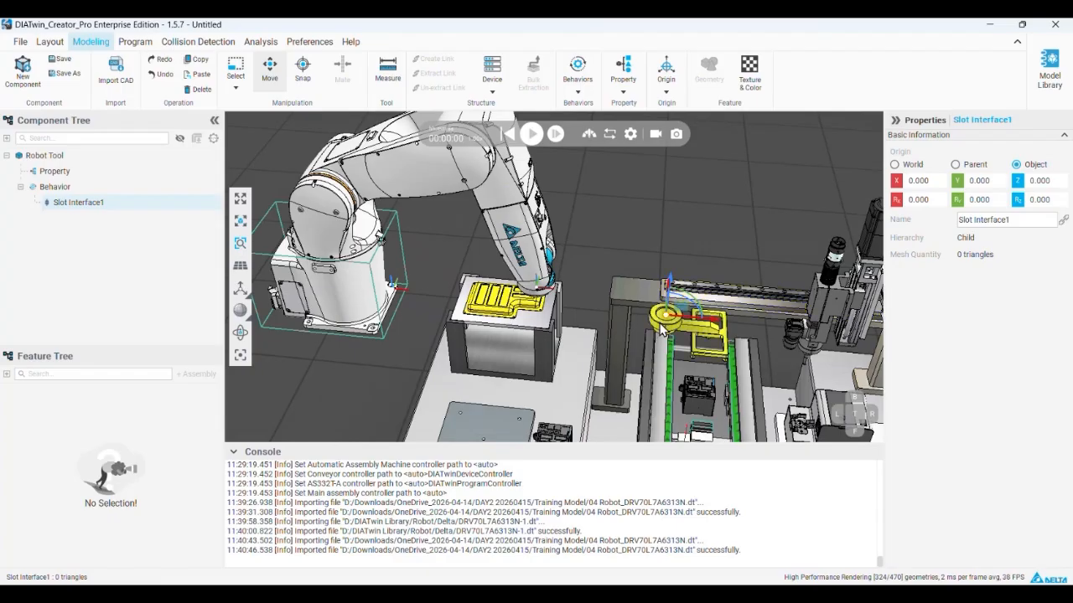
right_click_drag(661, 324, 663, 319)
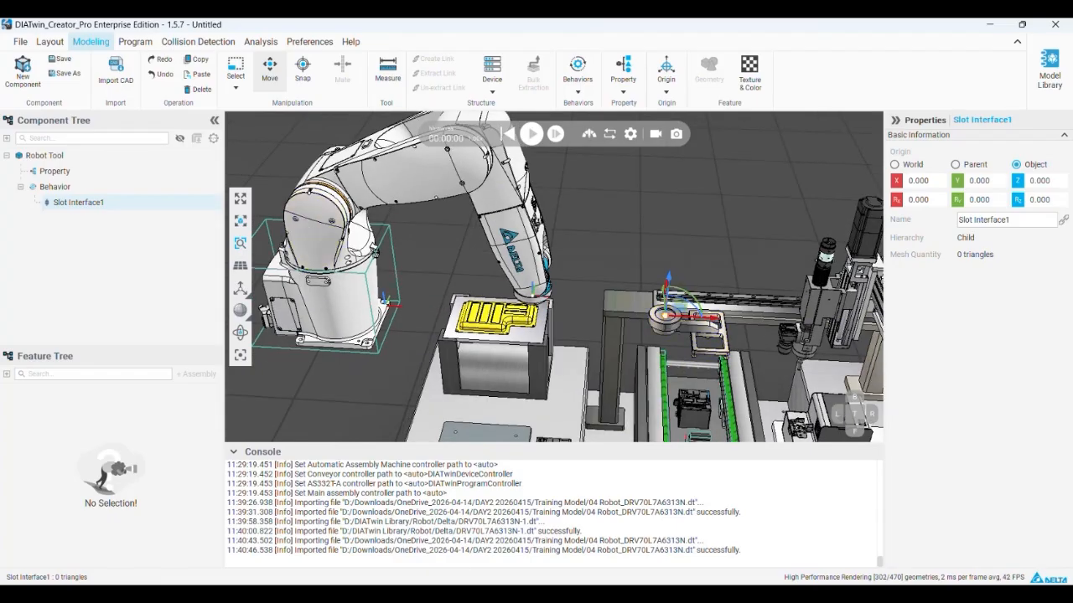
key("alt+Tab")
left_click(790, 242)
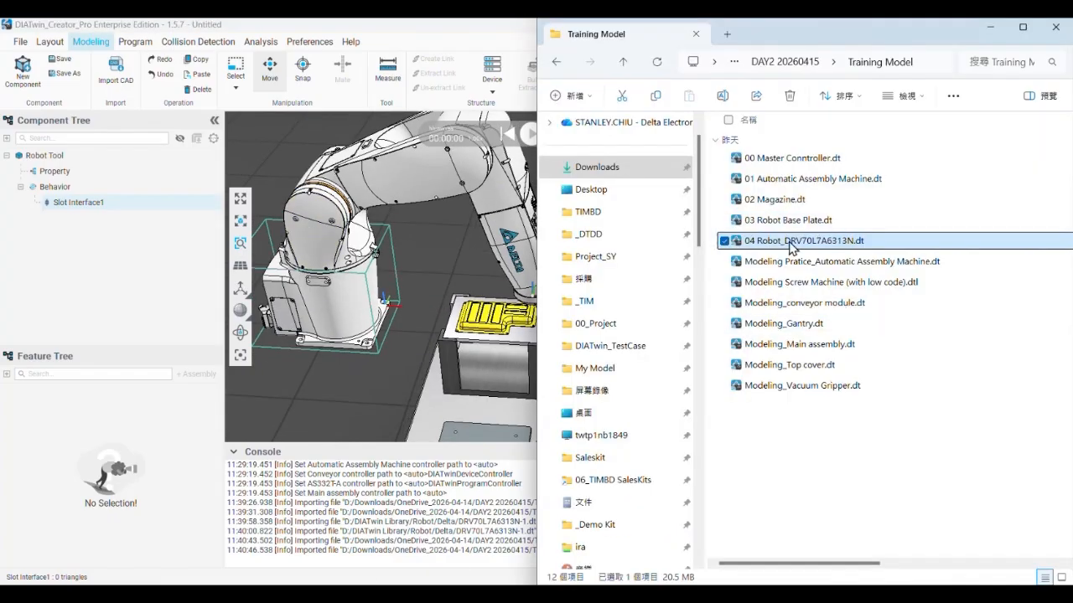
left_click(488, 192)
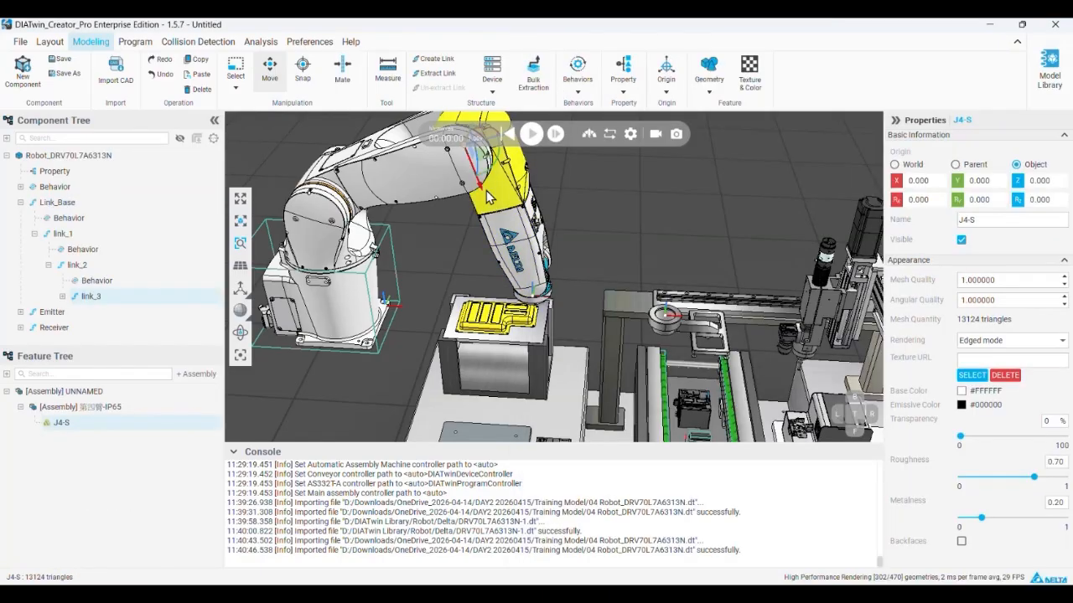
- Attach the Robot Tool to the robot's end flange with the Slot command in the Layout workspace, and leave Slot mode
left_click(668, 322)
left_click(47, 156)
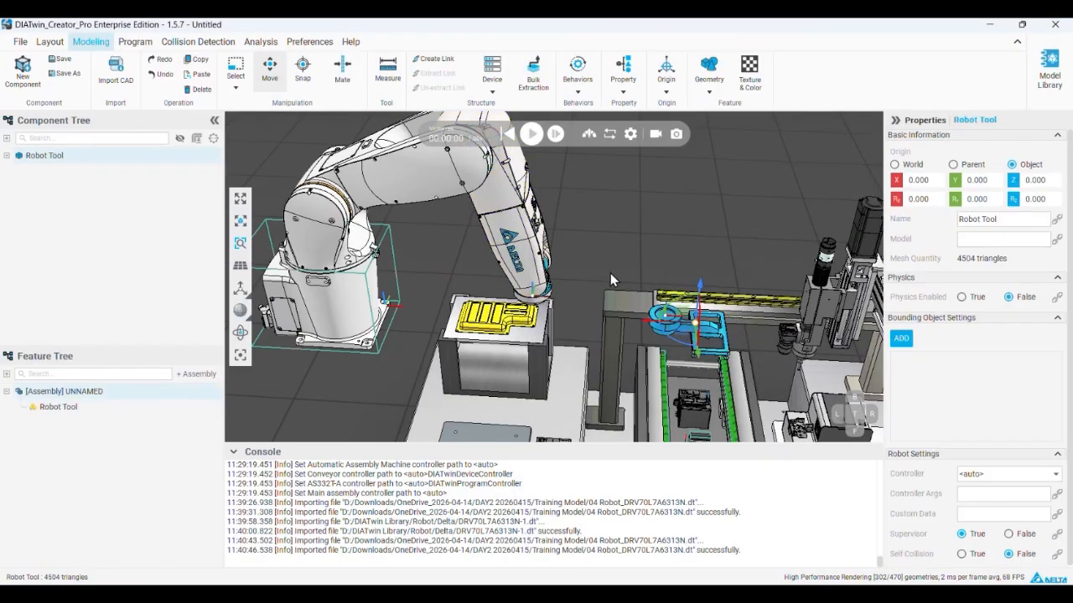
left_click(52, 42)
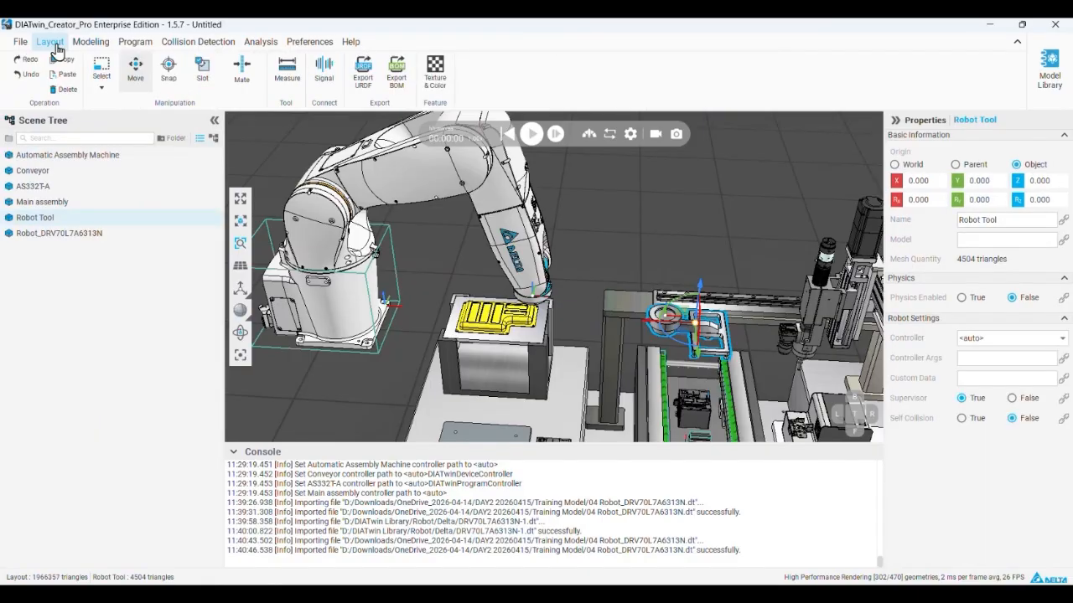
left_click(205, 73)
left_click_drag(673, 318, 548, 315)
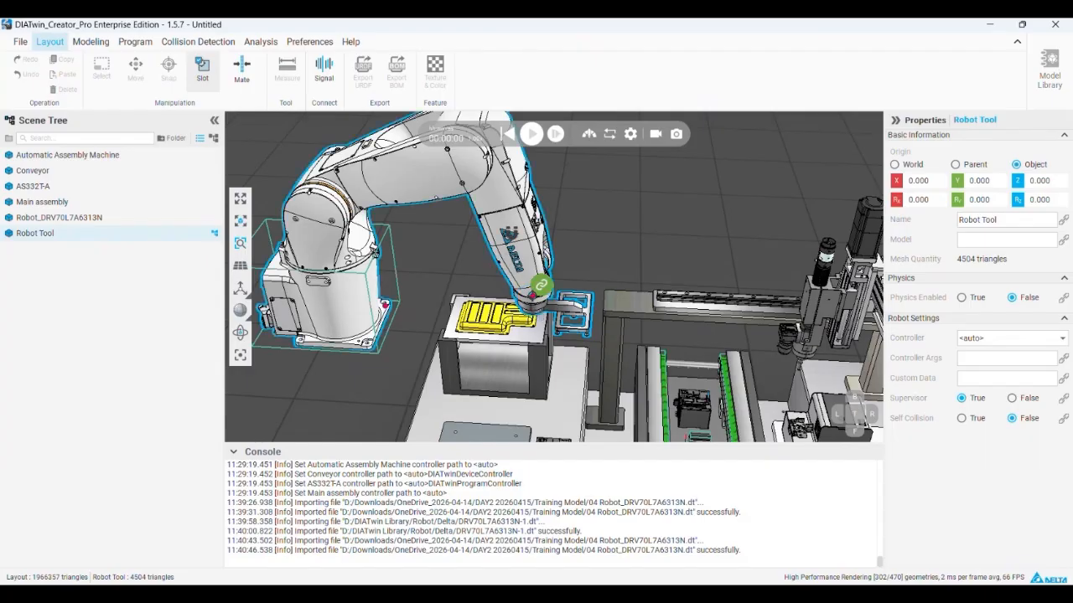
left_click(204, 79)
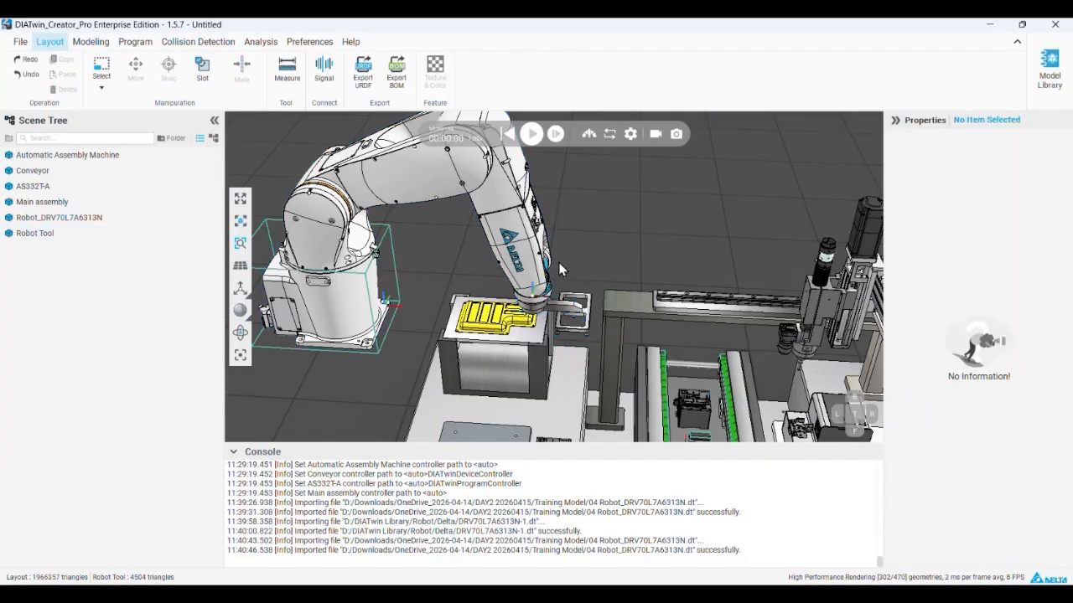
- Move the robot with its attached gripper in Slot mode over the machine and back to the floor beside it
middle_click_drag(558, 262, 448, 211)
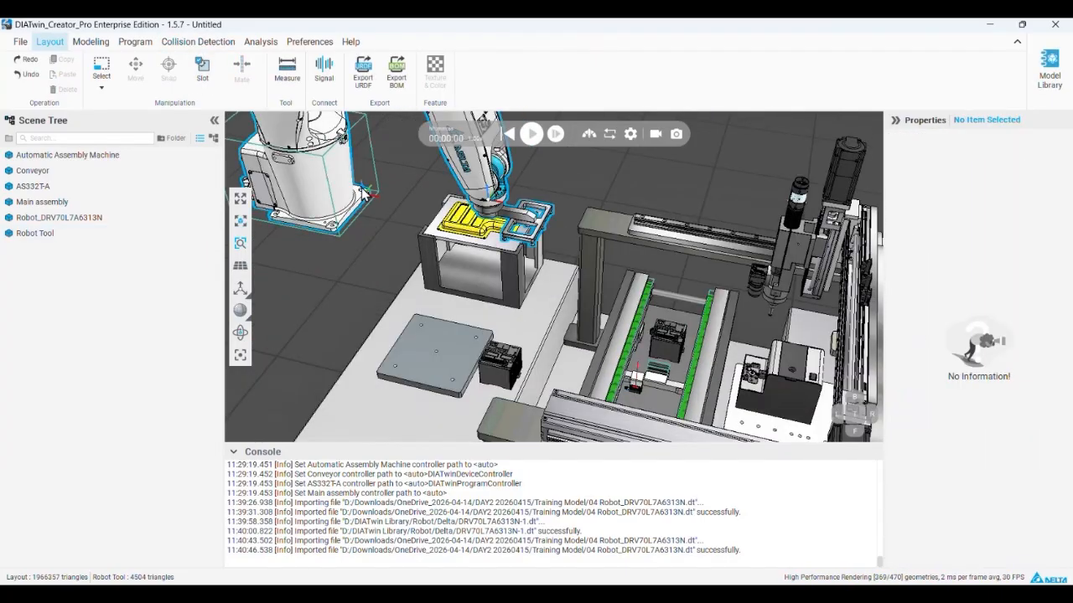
middle_click_drag(362, 194, 522, 416)
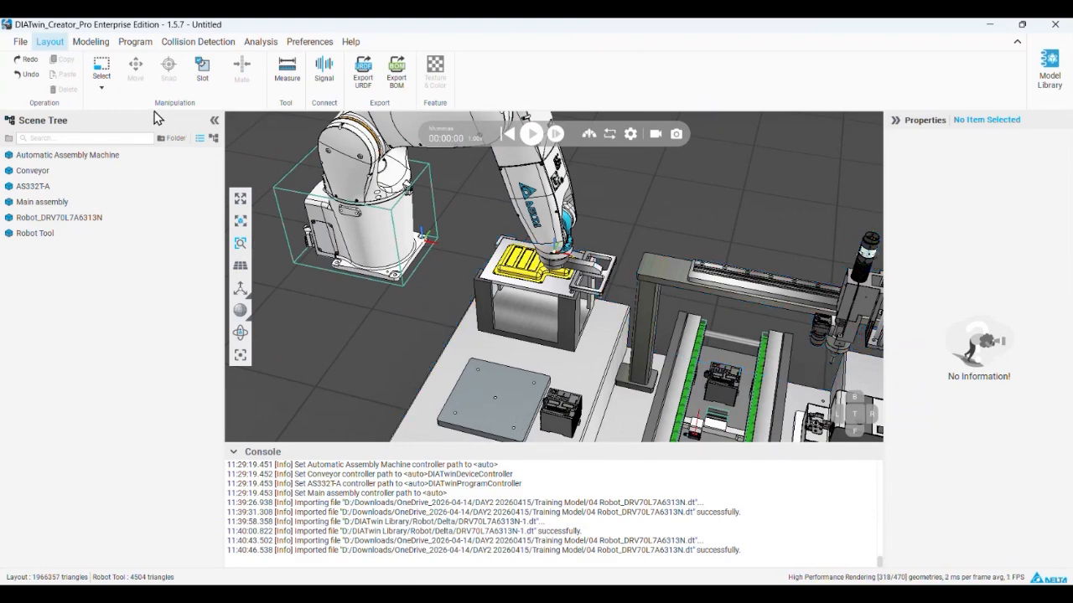
left_click(204, 77)
left_click_drag(555, 251, 730, 430)
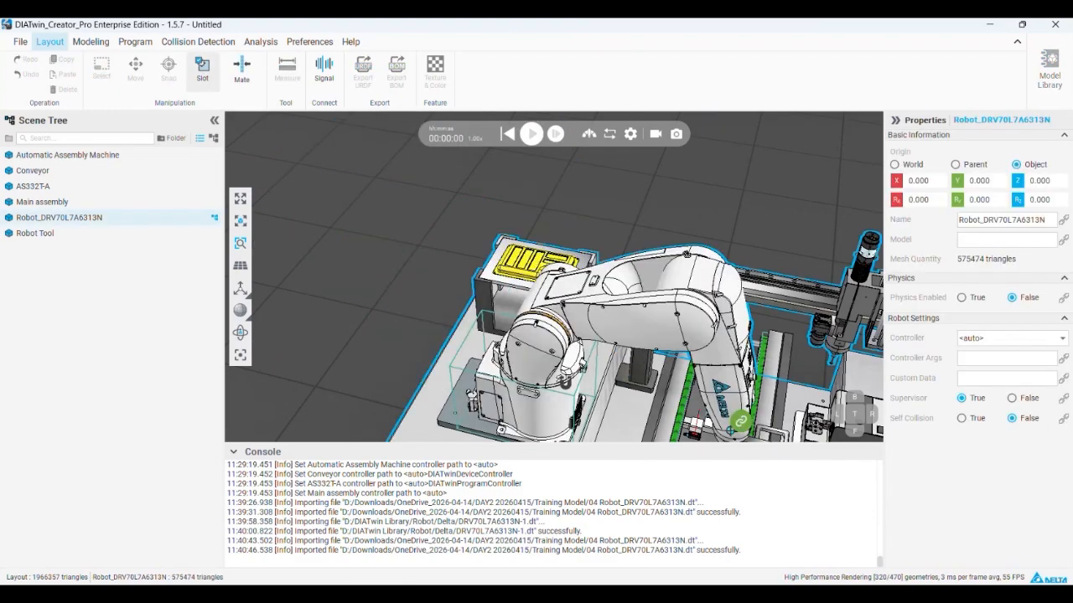
left_click_drag(565, 382, 393, 249)
left_click(201, 73)
- Start Snap for Robot_DRV70L7A6313N and snap its base onto the base plate on the machine's top
scroll(399, 281, "down", 3)
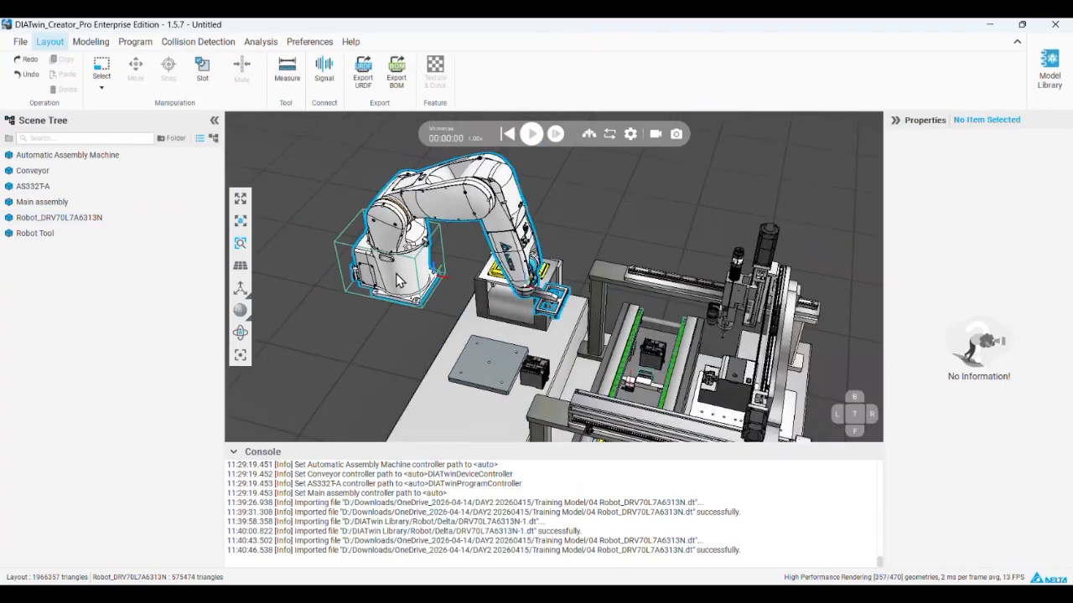
middle_click_drag(399, 280, 404, 273)
left_click(405, 270)
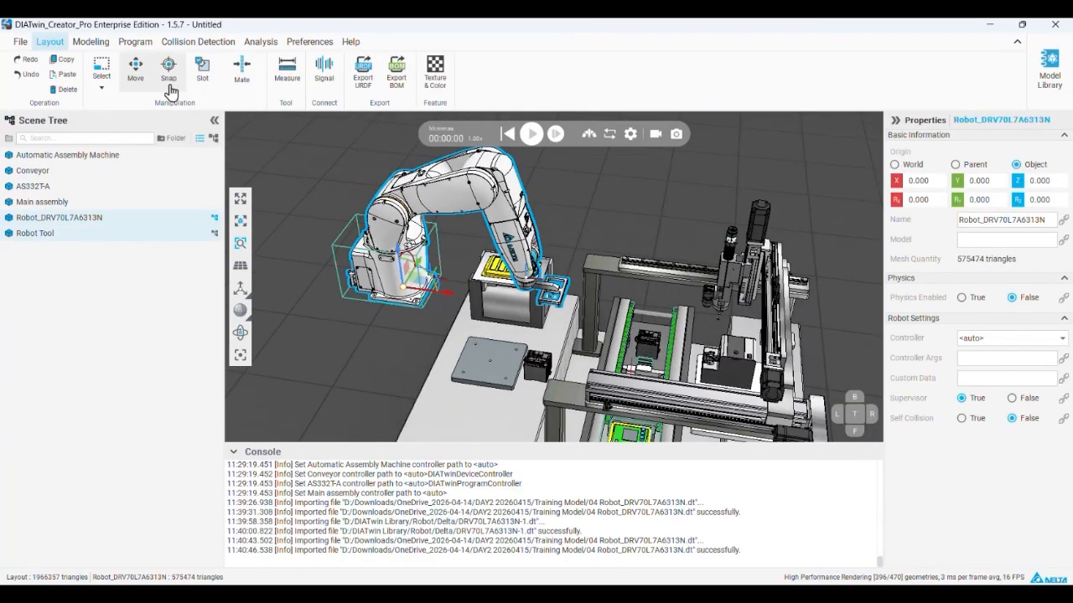
scroll(515, 410, "down", 4)
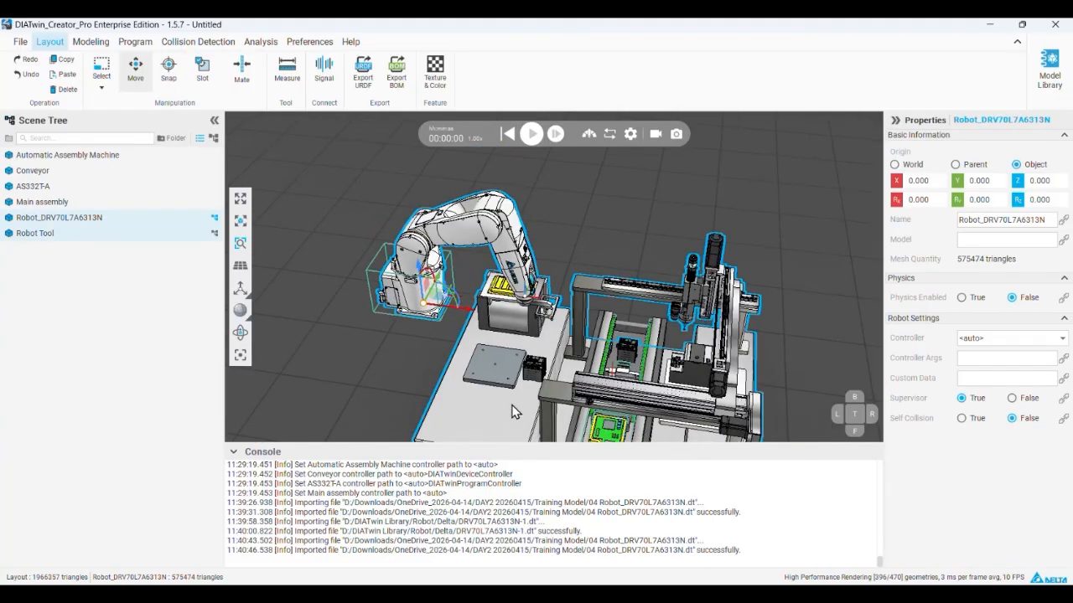
middle_click_drag(515, 410, 467, 328)
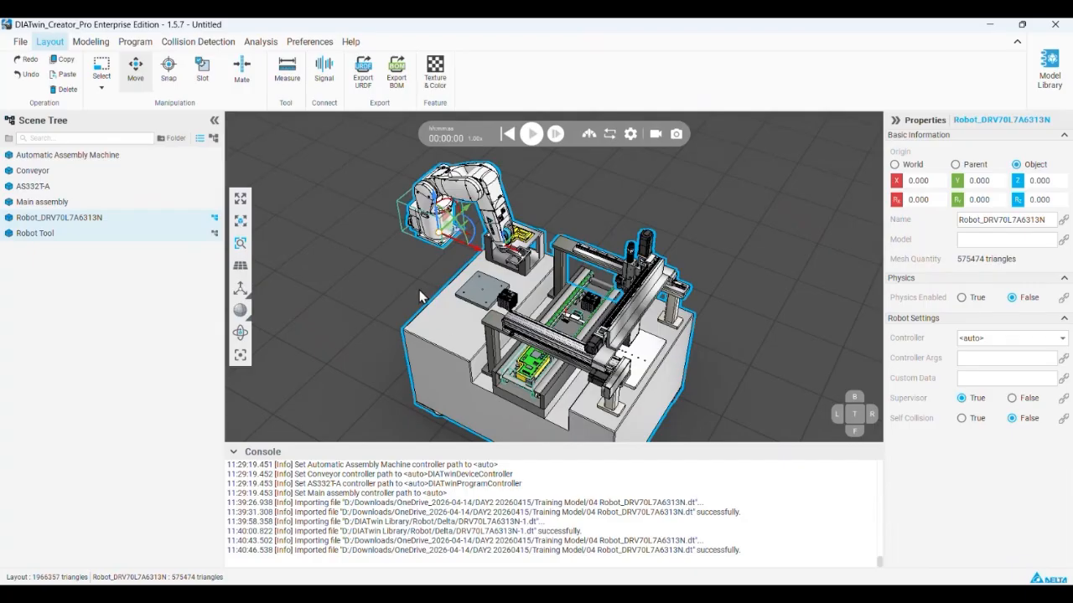
left_click(171, 68)
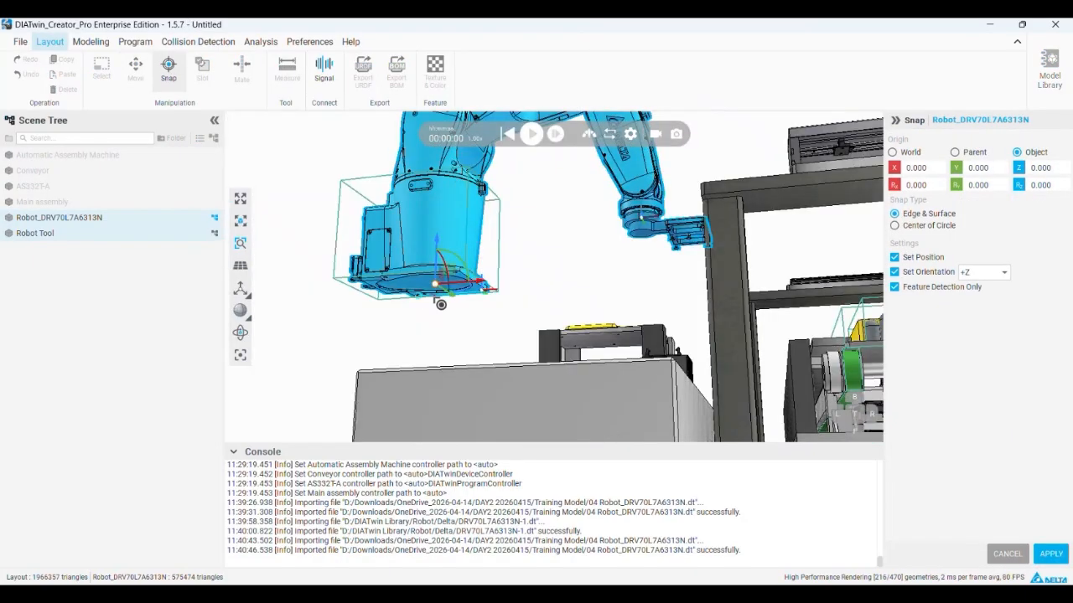
left_click(493, 347)
- Try snapping the robot onto other machine surfaces, including the machine base's front face and a gantry post
scroll(532, 351, "down", 2)
middle_click_drag(511, 403, 508, 300)
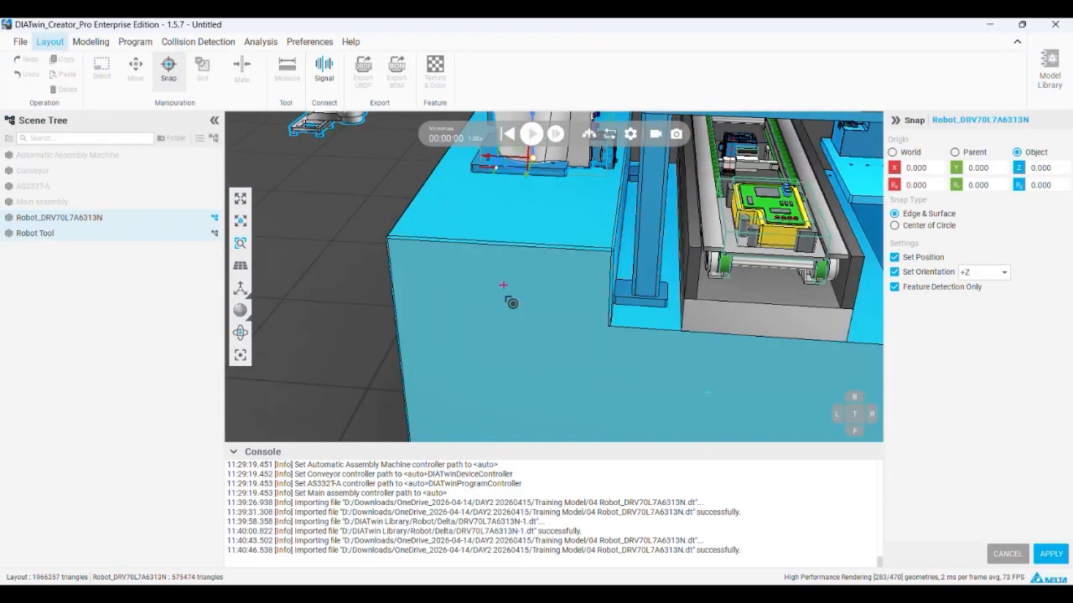
left_click(508, 301)
scroll(515, 344, "down", 3)
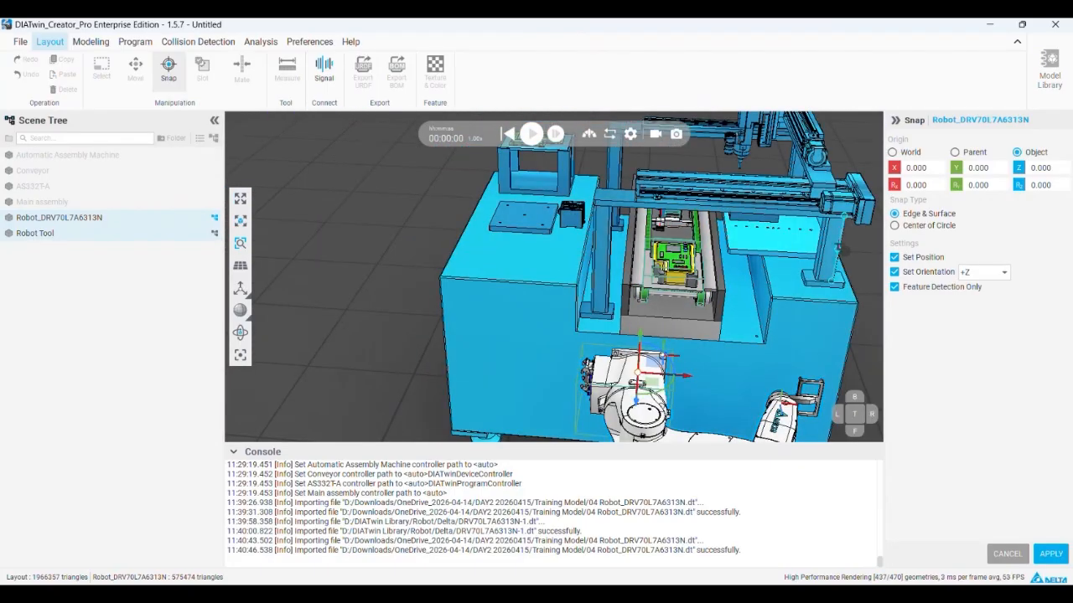
left_click(832, 249)
left_click(604, 248)
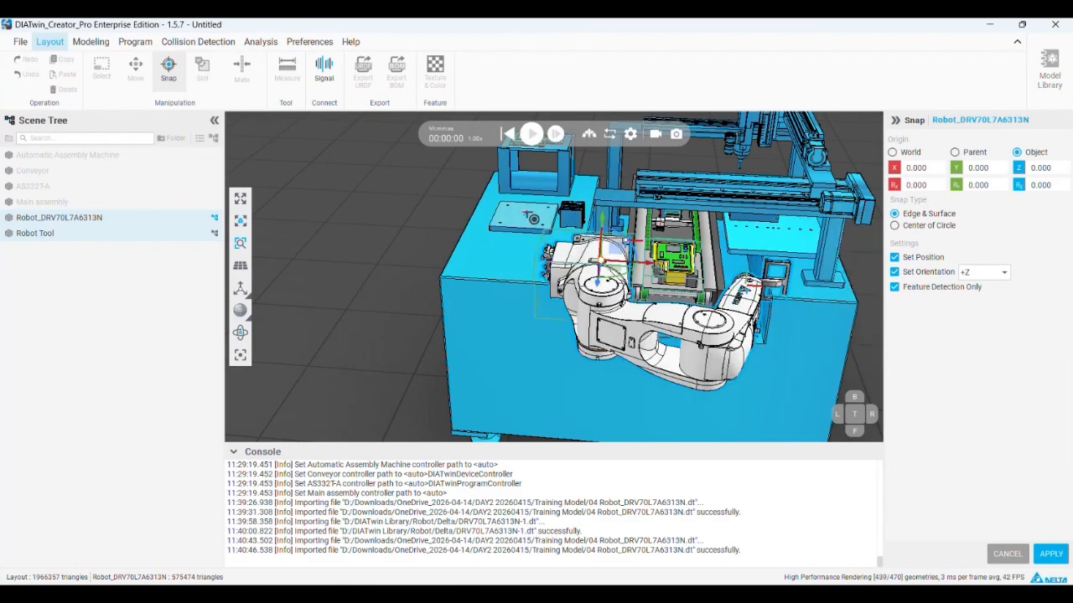
- Snap the robot back onto the base plate with its arm reaching over the conveyor and apply the placement
left_click(524, 215)
right_click_drag(543, 241, 534, 323)
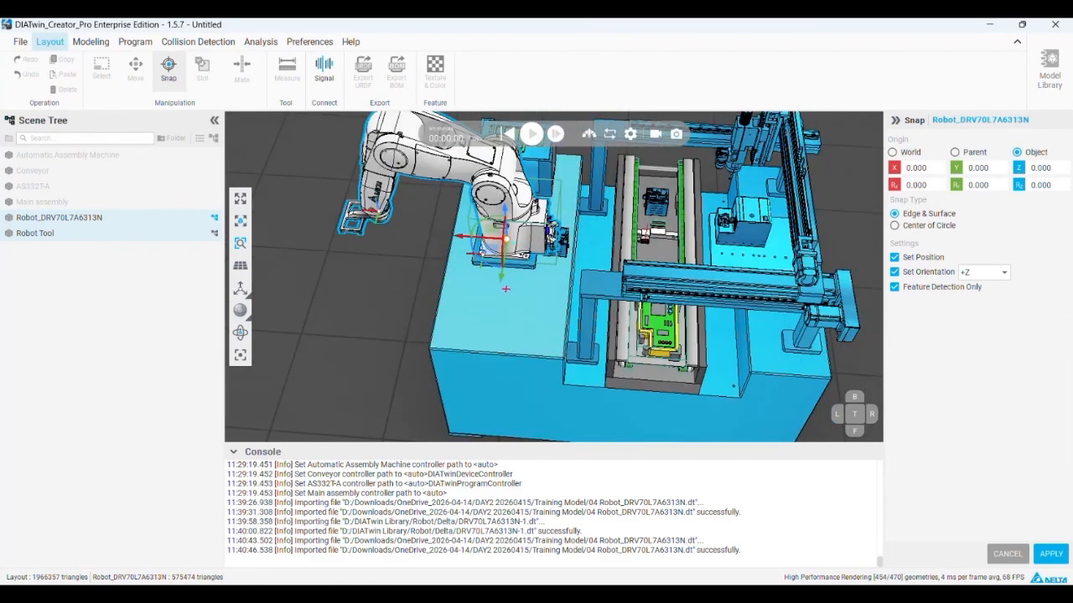
scroll(498, 281, "up", 3)
scroll(503, 280, "up", 4)
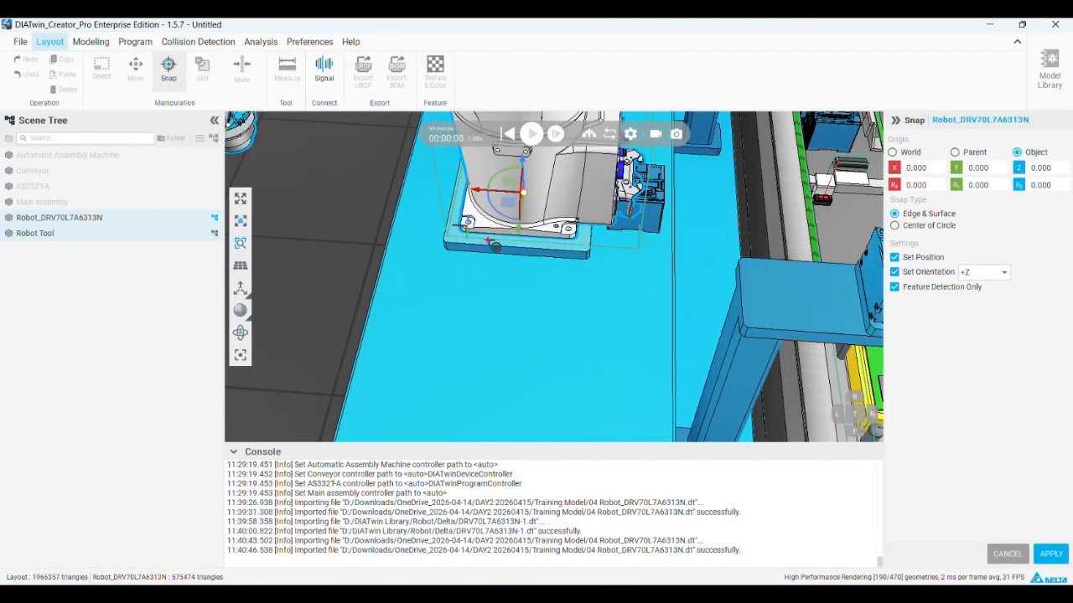
left_click_drag(516, 224, 533, 170)
scroll(567, 239, "up", 6)
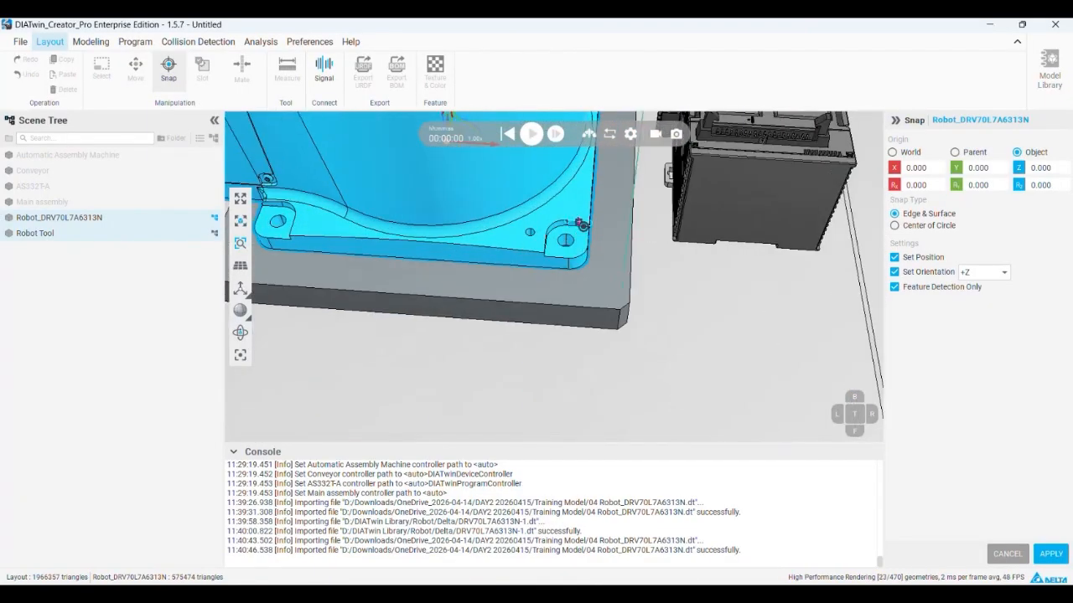
scroll(567, 238, "down", 5)
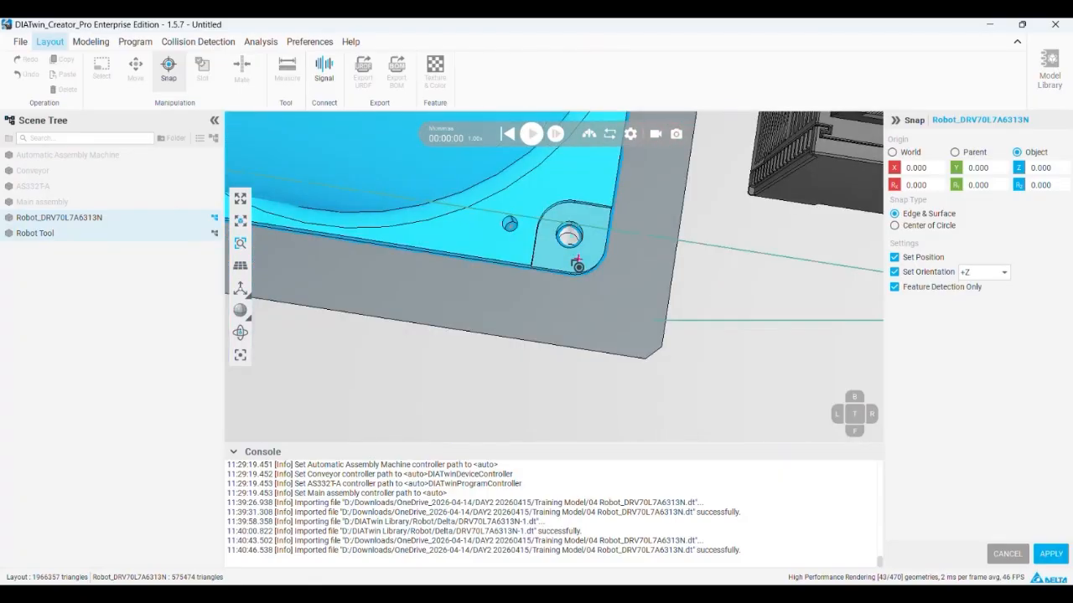
scroll(521, 284, "down", 5)
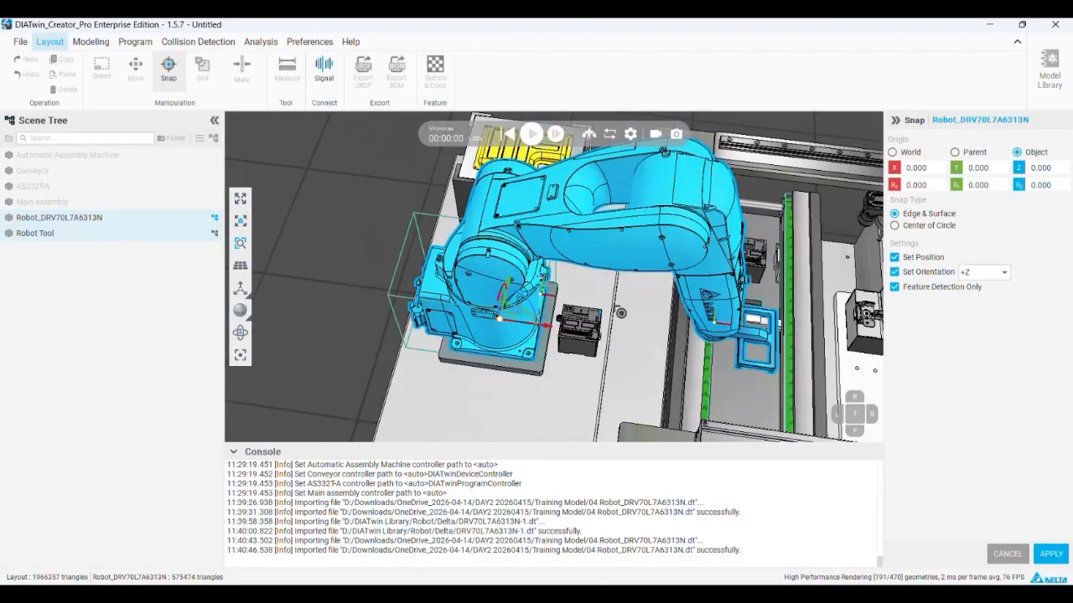
left_click(1051, 554)
- Move the robot off the base plate to the open floor beside the machine
scroll(640, 358, "down", 3)
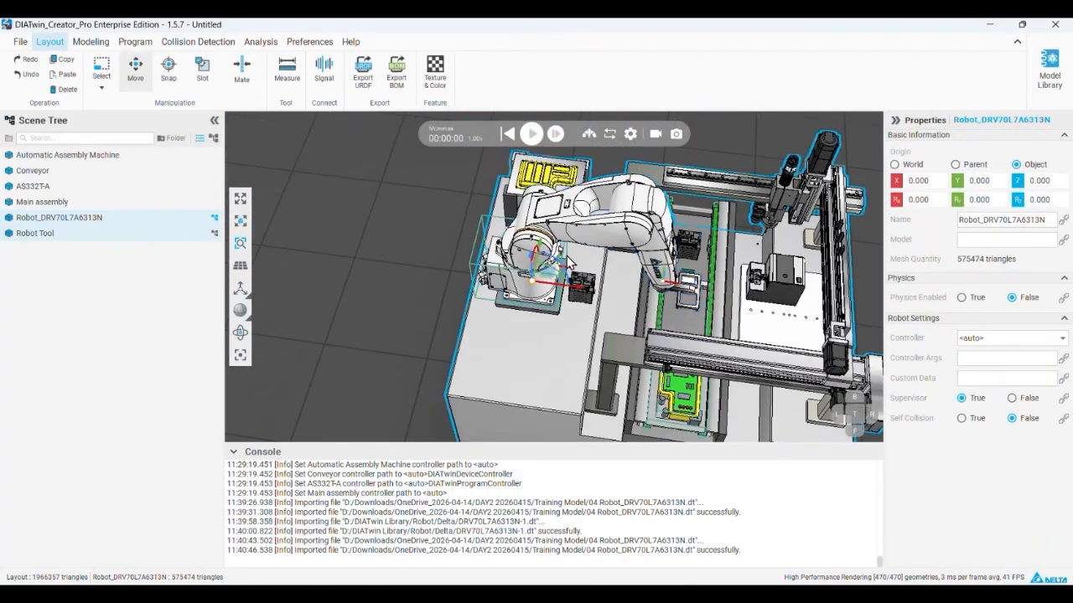
middle_click_drag(561, 245, 559, 330)
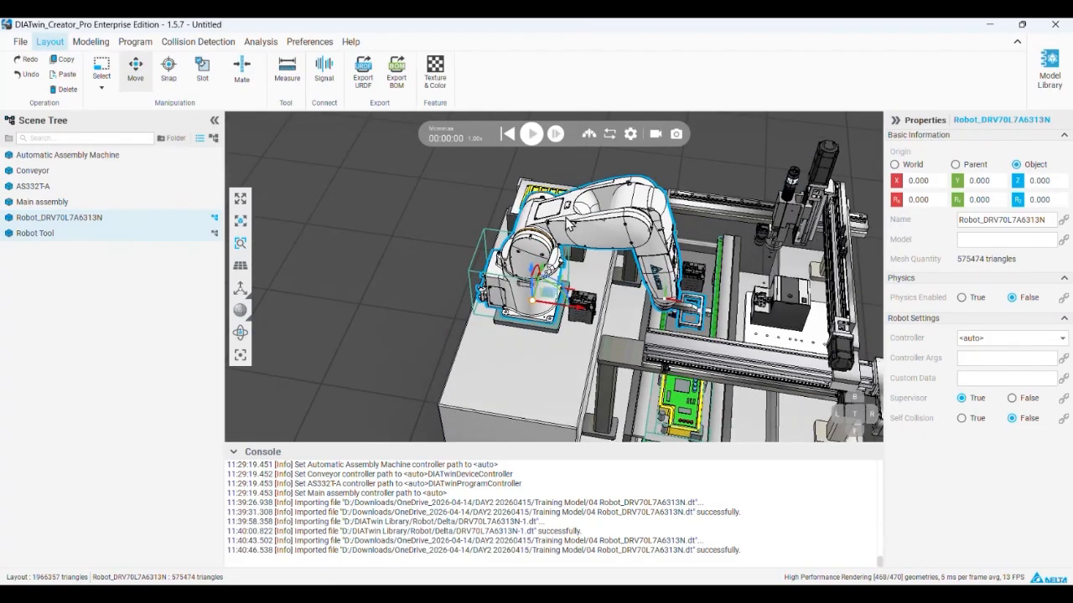
left_click_drag(561, 307, 381, 283)
- Examine Slot-Child-1 in the robot's Behavior and where its frame sits on the corner of the robot's base
scroll(381, 284, "up", 10)
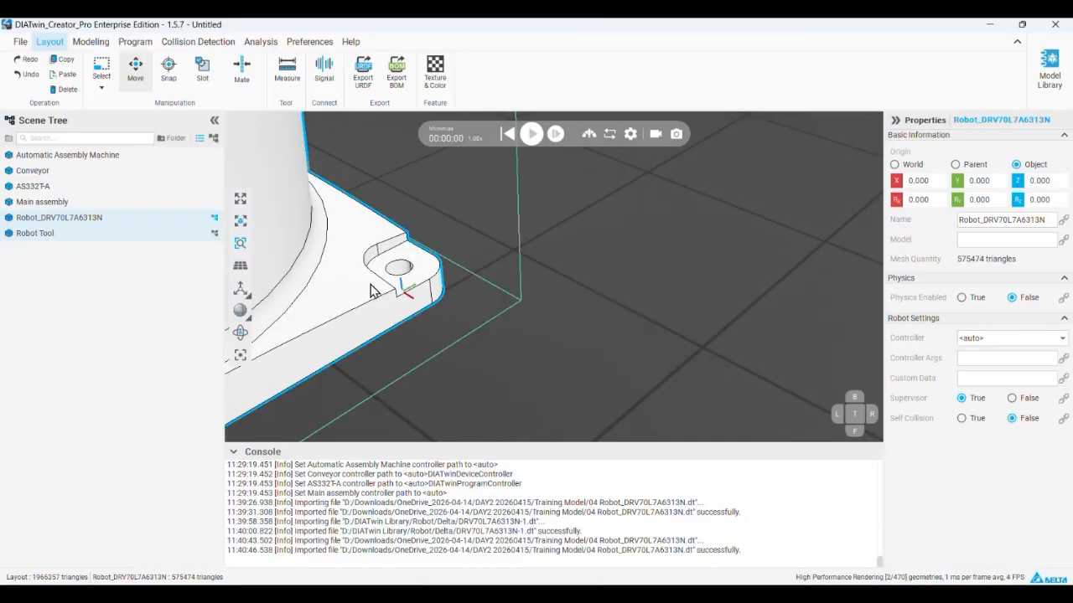
left_click(92, 41)
left_click(382, 298)
left_click(381, 297)
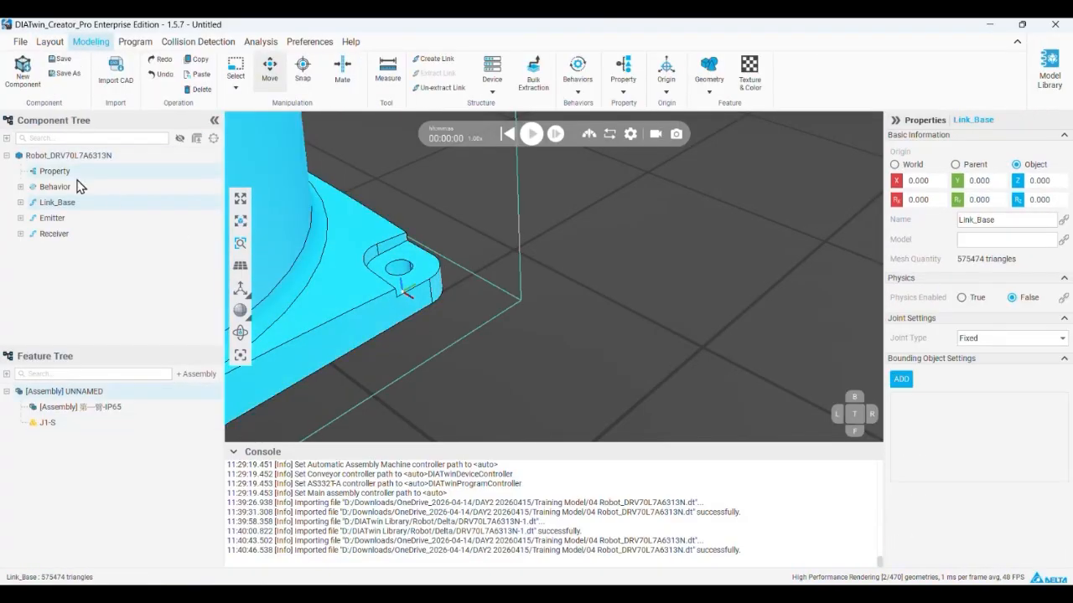
left_click(20, 186)
left_click(68, 204)
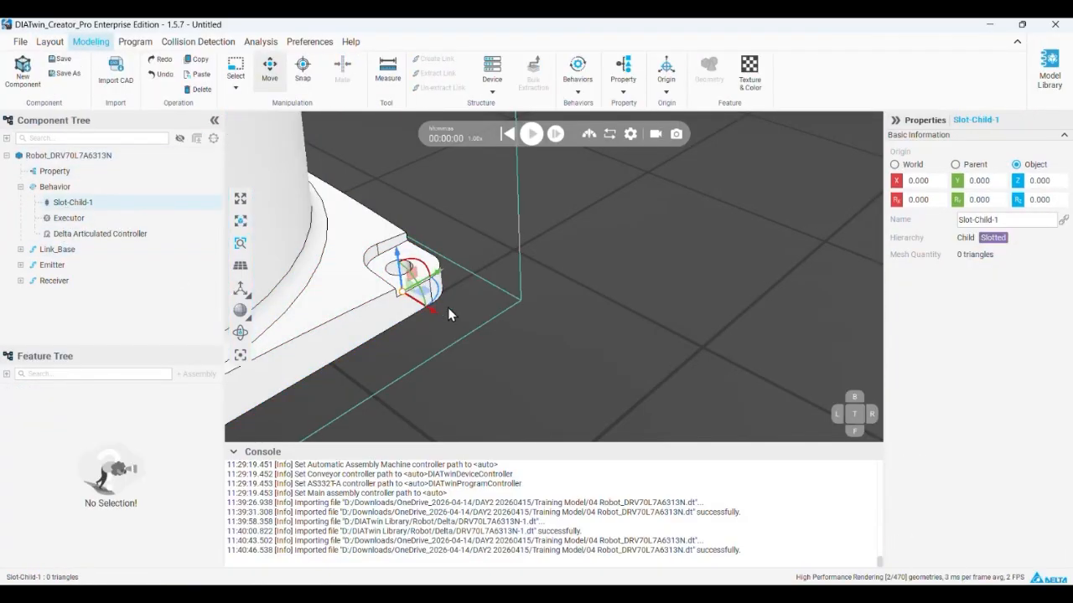
scroll(341, 274, "down", 4)
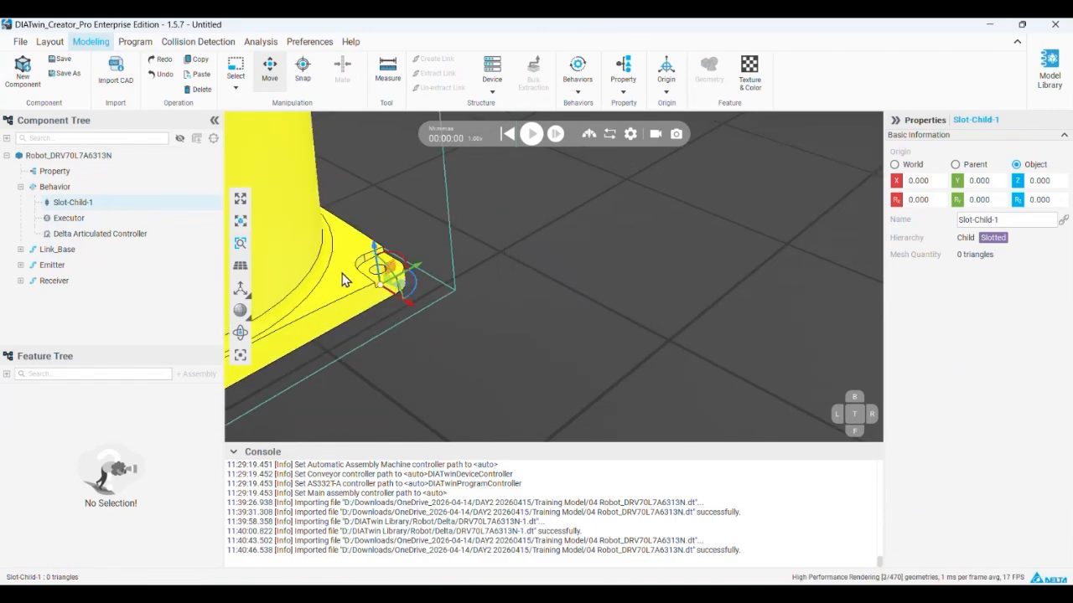
middle_click_drag(340, 273, 509, 281)
right_click_drag(508, 281, 518, 233)
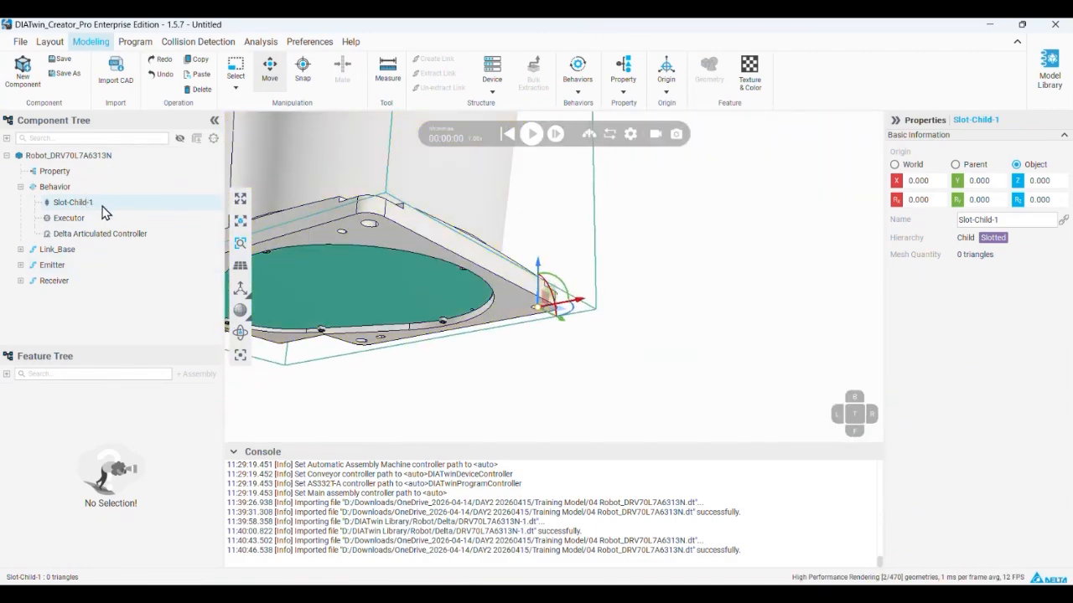
right_click_drag(434, 254, 453, 246)
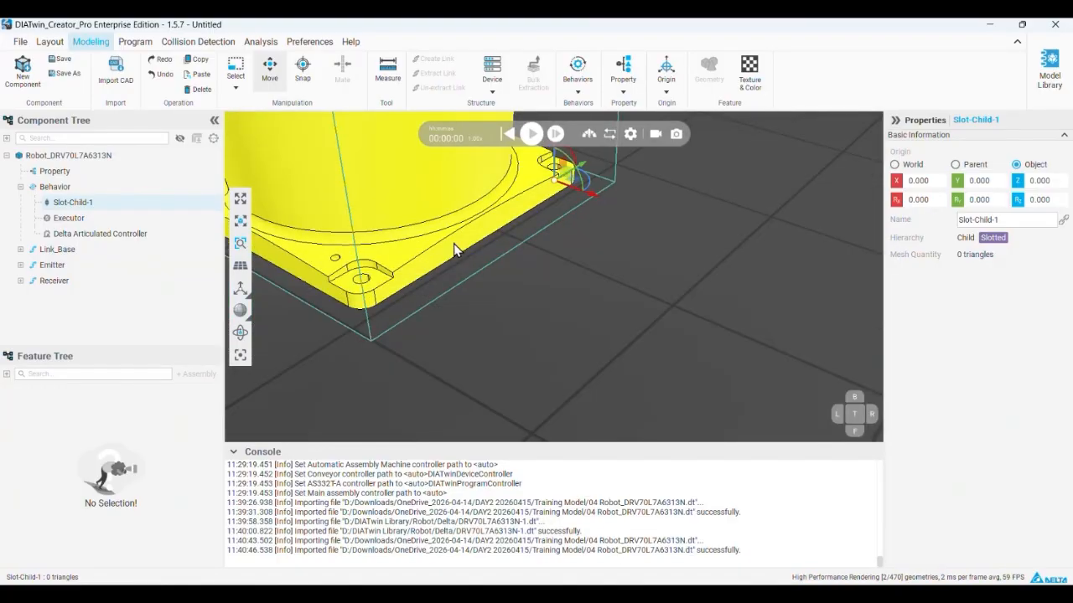
- Select the Automatic Assembly Machine component for modeling by way of its Robot Base Plate
scroll(516, 194, "down", 5)
middle_click_drag(808, 332, 706, 327)
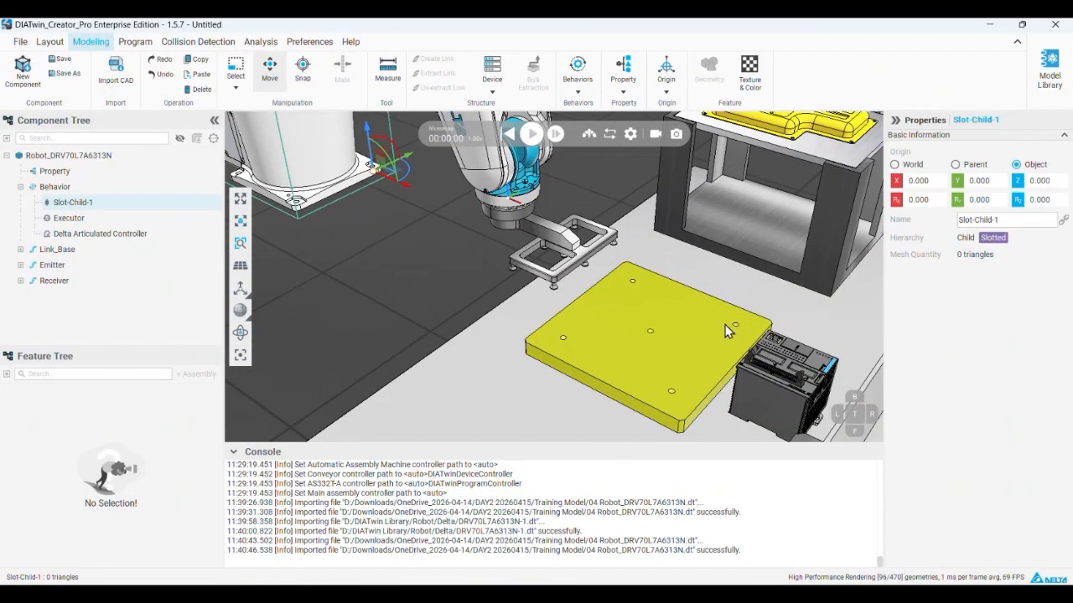
left_click(577, 331)
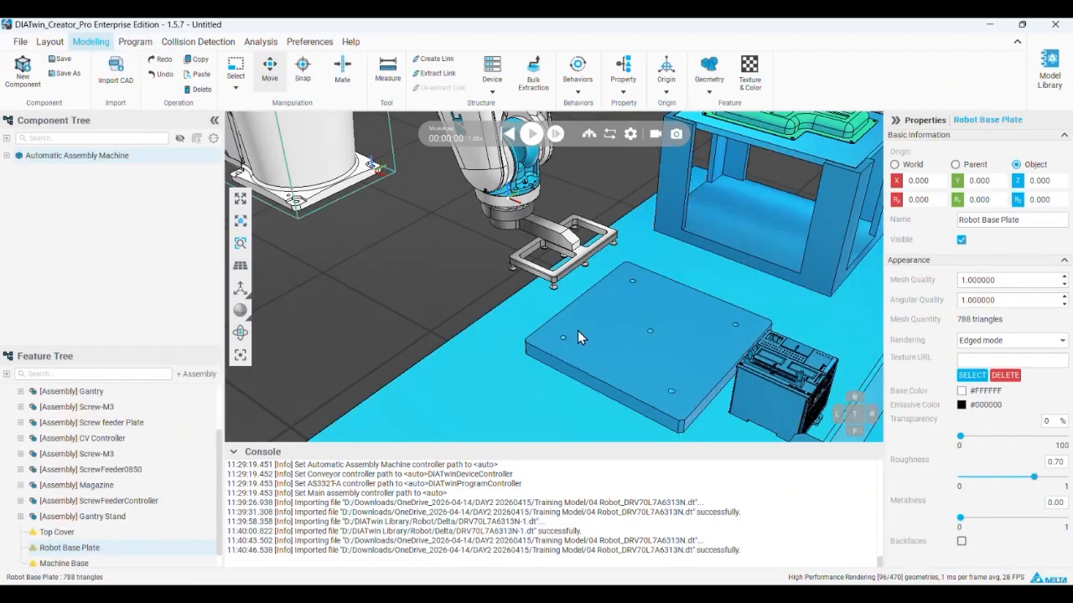
left_click(578, 331)
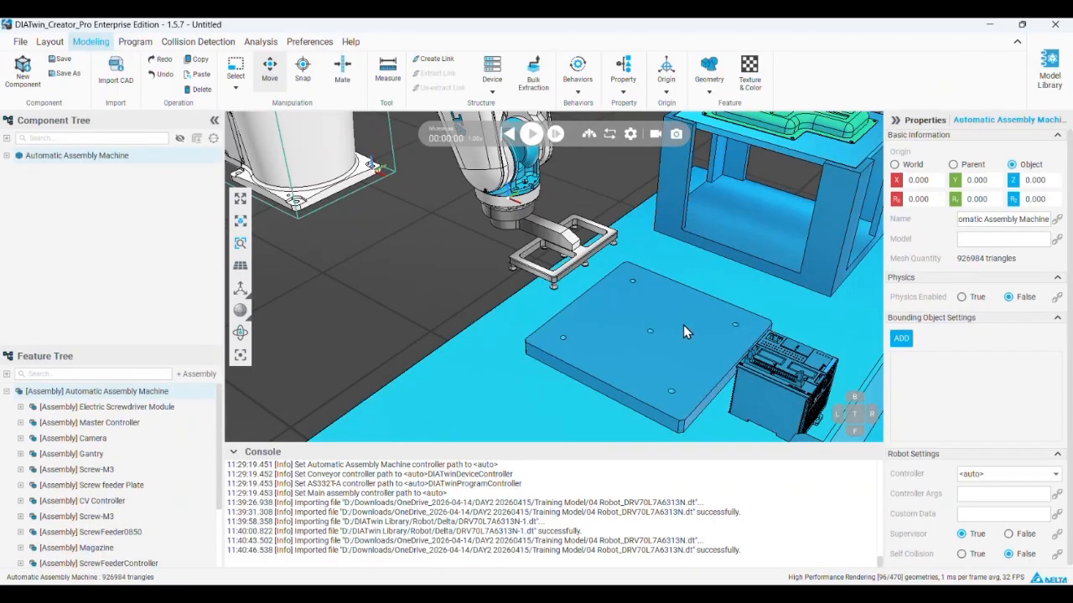
- Start a slot interface in the Automatic Assembly Machine's Behavior, with its origin on the base plate hole nearest the controller block
middle_click_drag(693, 326, 640, 316)
left_click(7, 155)
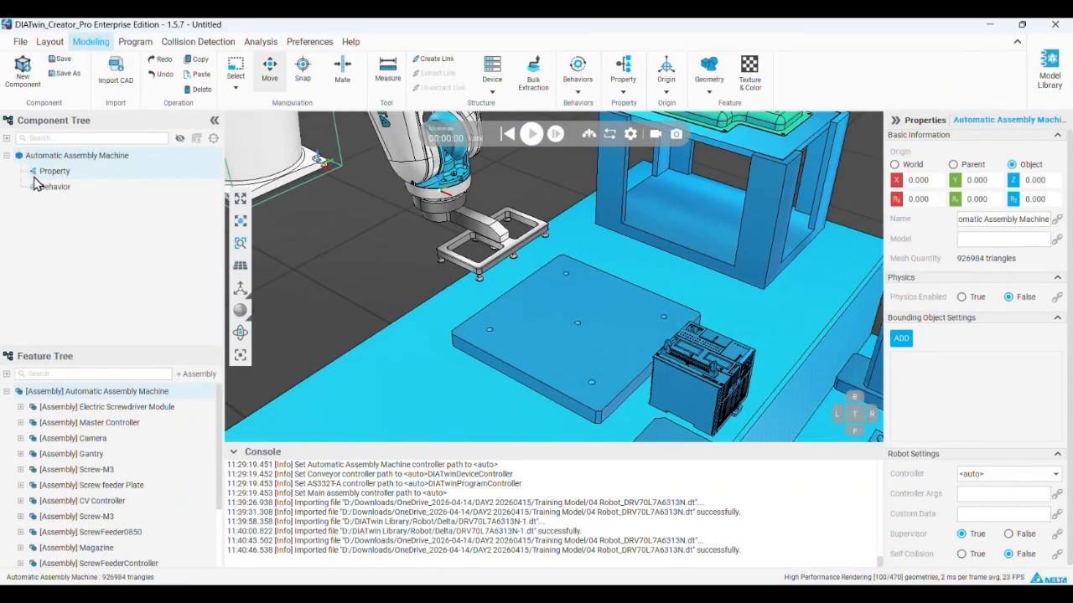
right_click(65, 187)
left_click(109, 192)
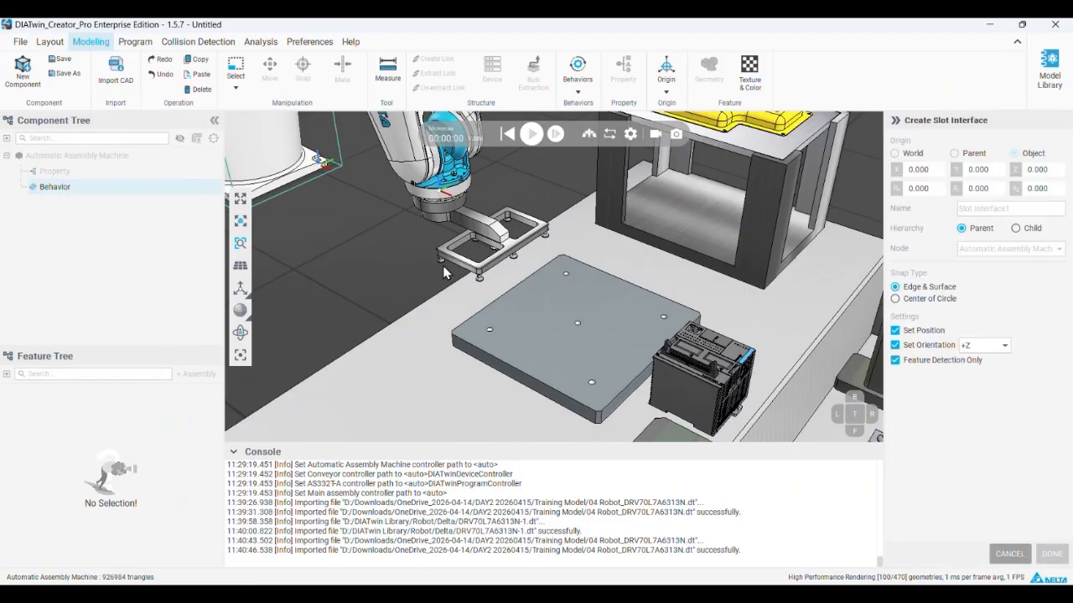
scroll(666, 319, "up", 5)
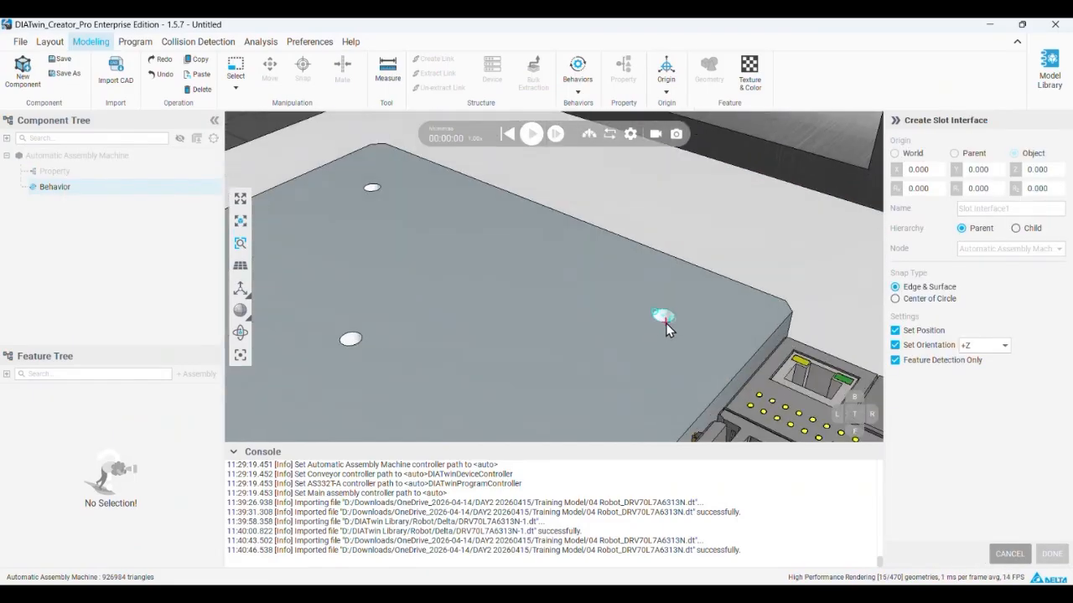
left_click(666, 324)
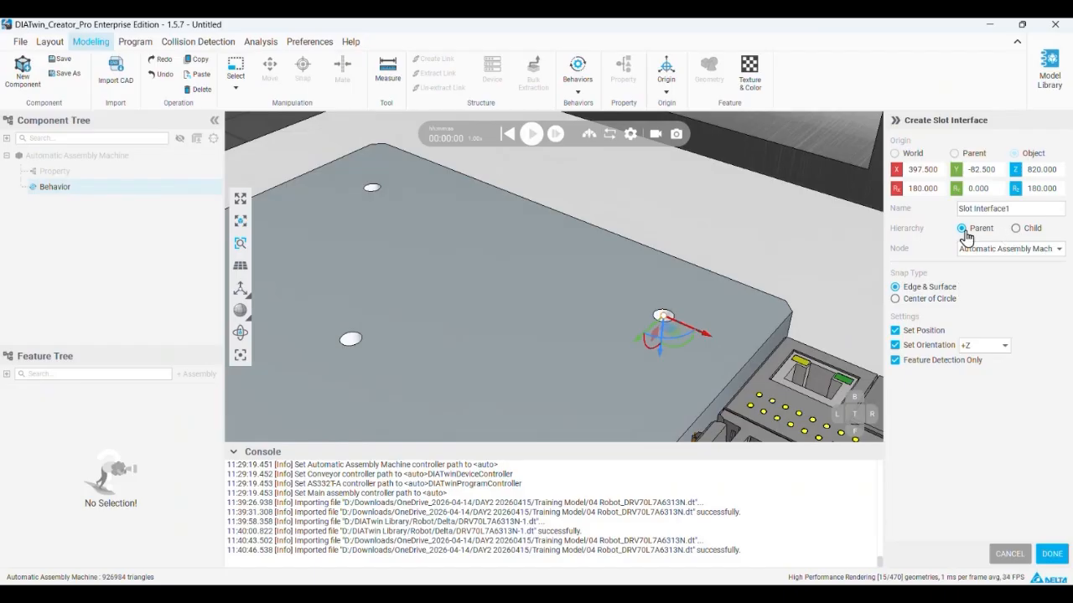
- Set the slot frame's X rotation to 0 and Z rotation to 180 to match the robot's slot, and create the Parent slot interface
left_click(1016, 189)
left_click(896, 192)
scroll(521, 309, "down", 8)
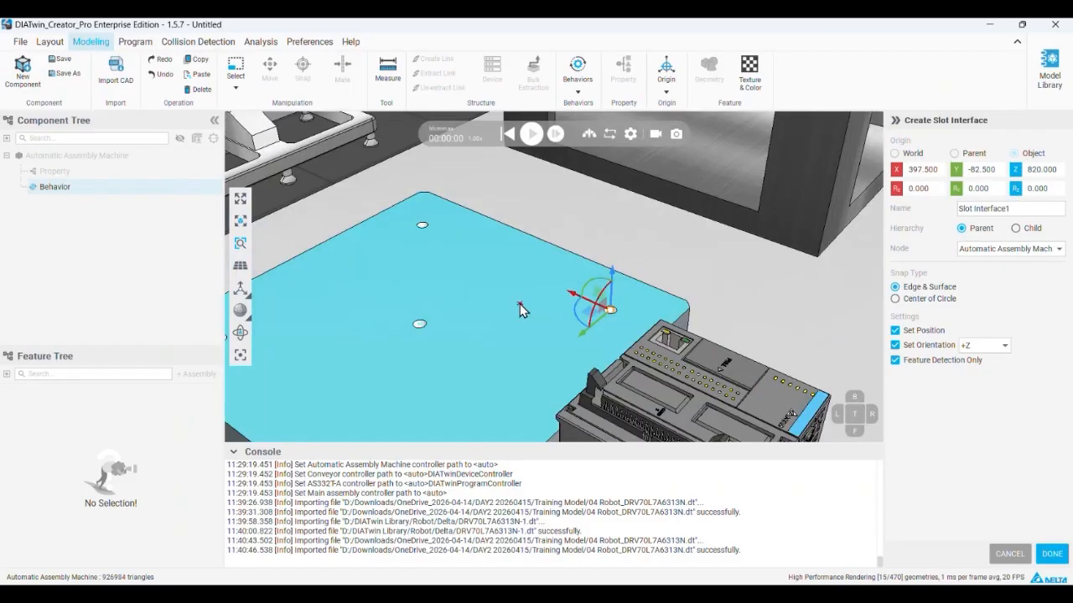
middle_click_drag(293, 222, 445, 258)
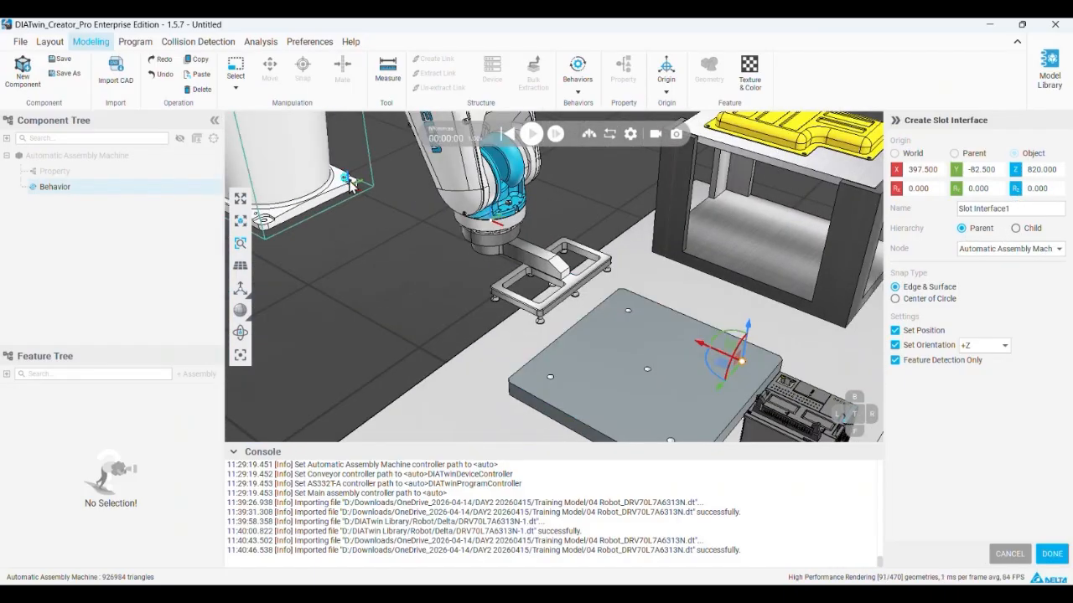
left_click_drag(712, 375, 788, 352)
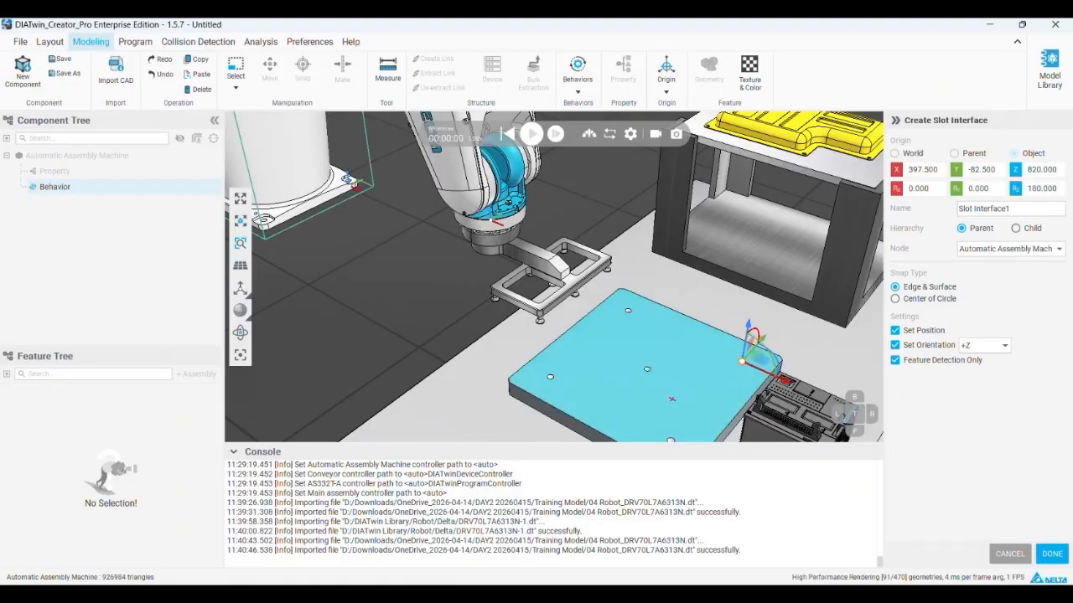
left_click(1052, 556)
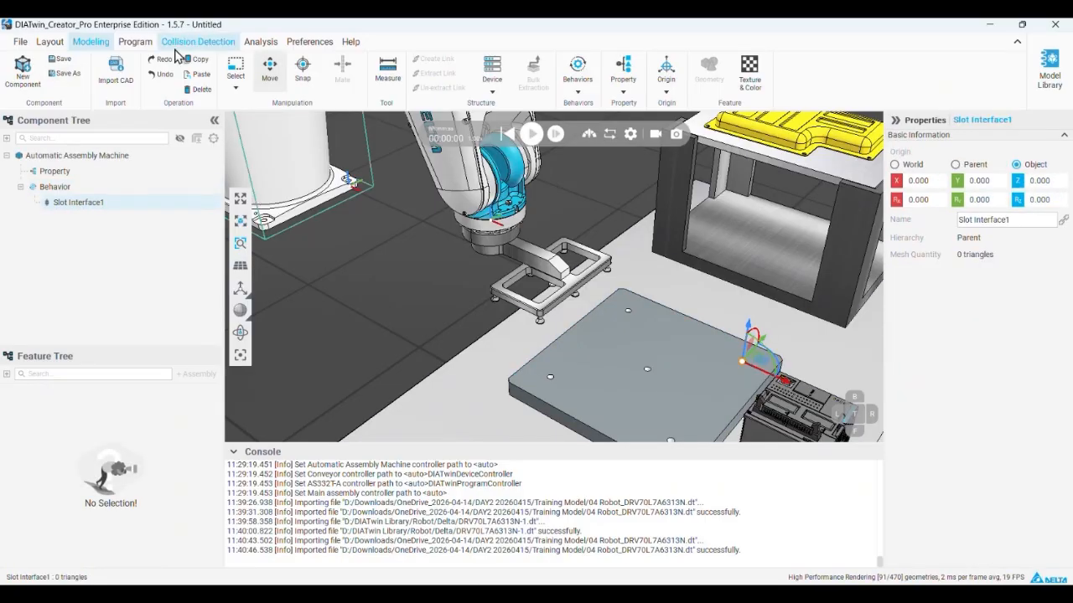
- Attach the robot to the base plate's new slot interface with the Slot tool, and finish the command
left_click(49, 41)
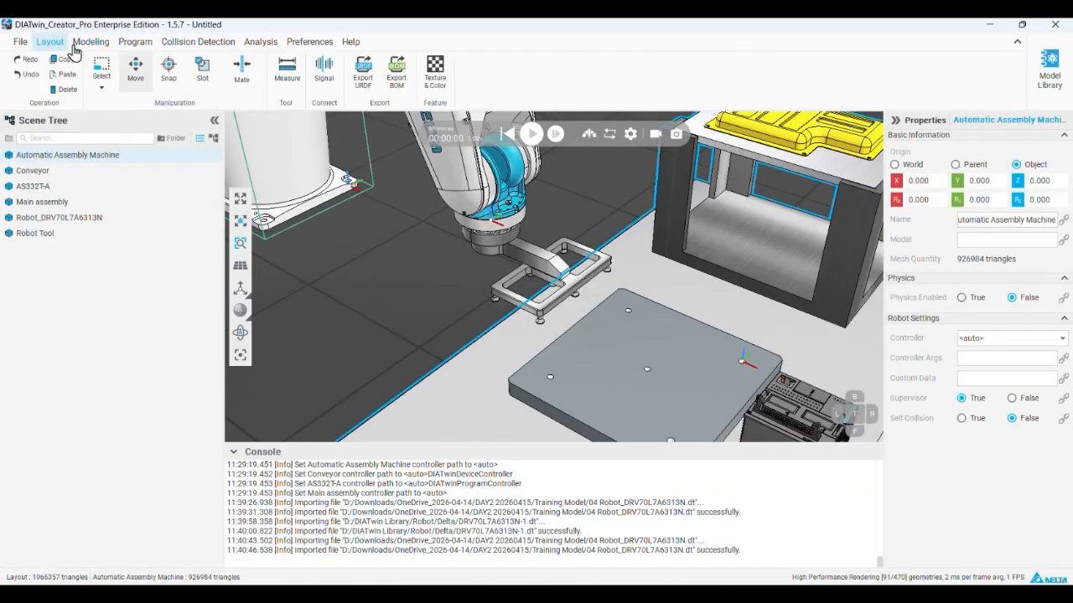
left_click(202, 68)
left_click_drag(460, 286, 718, 337)
scroll(722, 397, "down", 2)
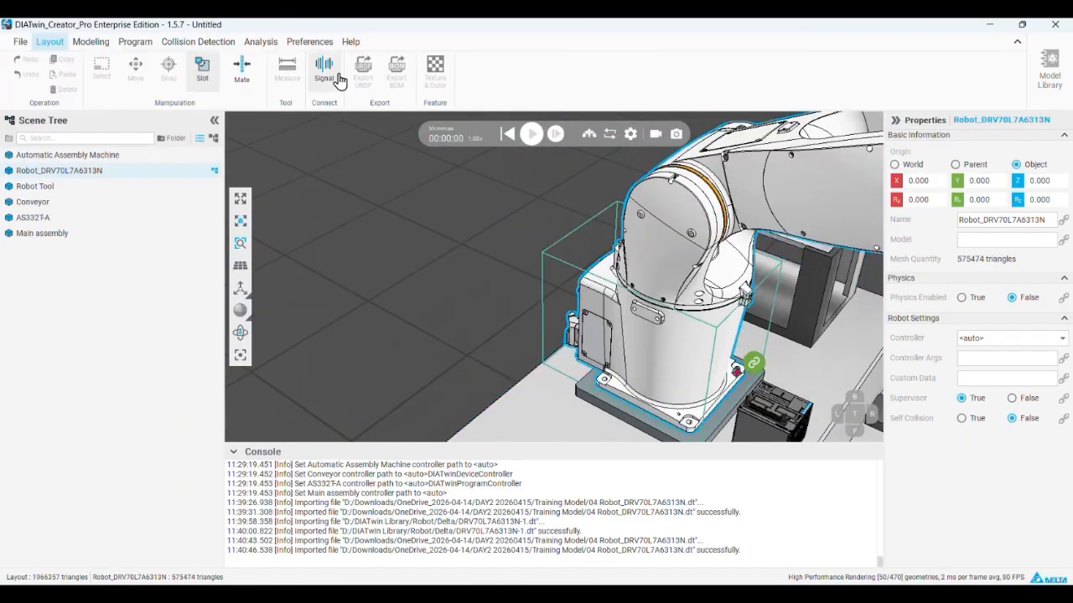
left_click(351, 150)
scroll(569, 300, "down", 3)
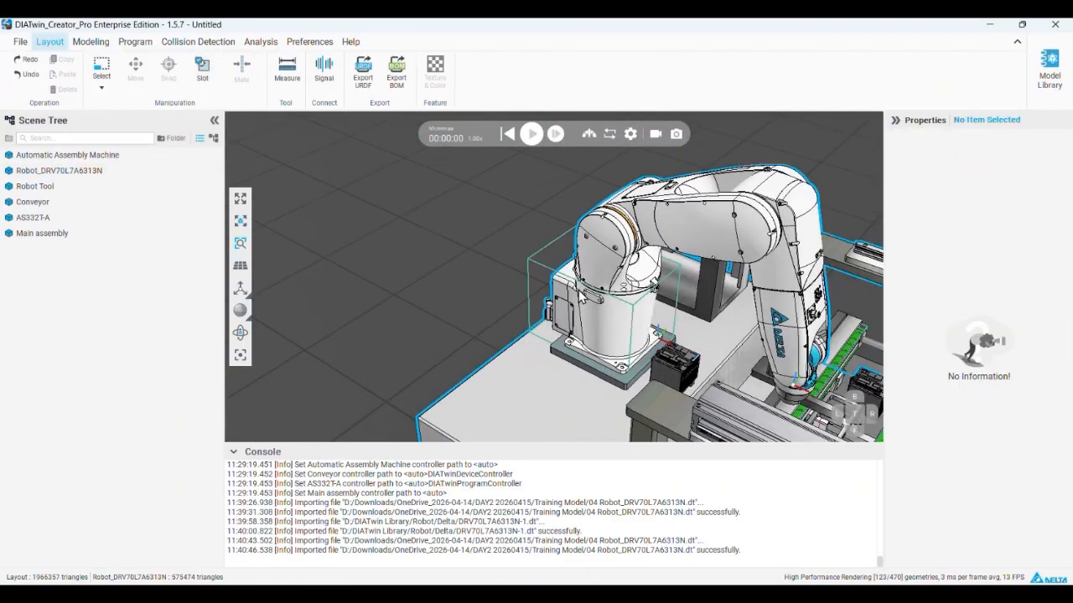
middle_click_drag(578, 293, 586, 300)
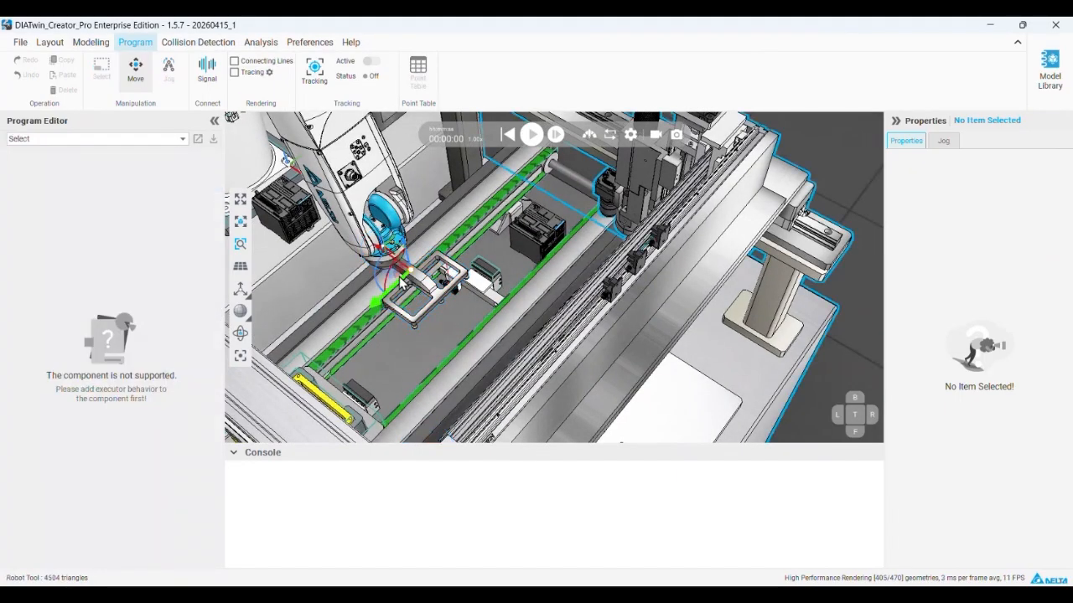
- Select the Robot Tool gripper for modeling and expand its component structure down to the contents of its Behavior
left_click(91, 42)
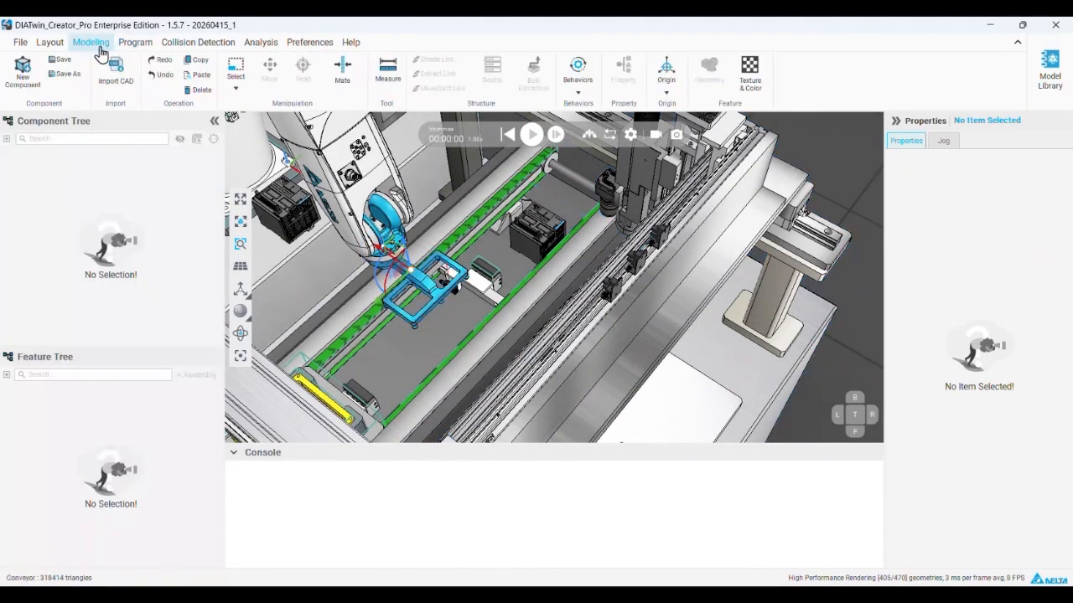
left_click(429, 283)
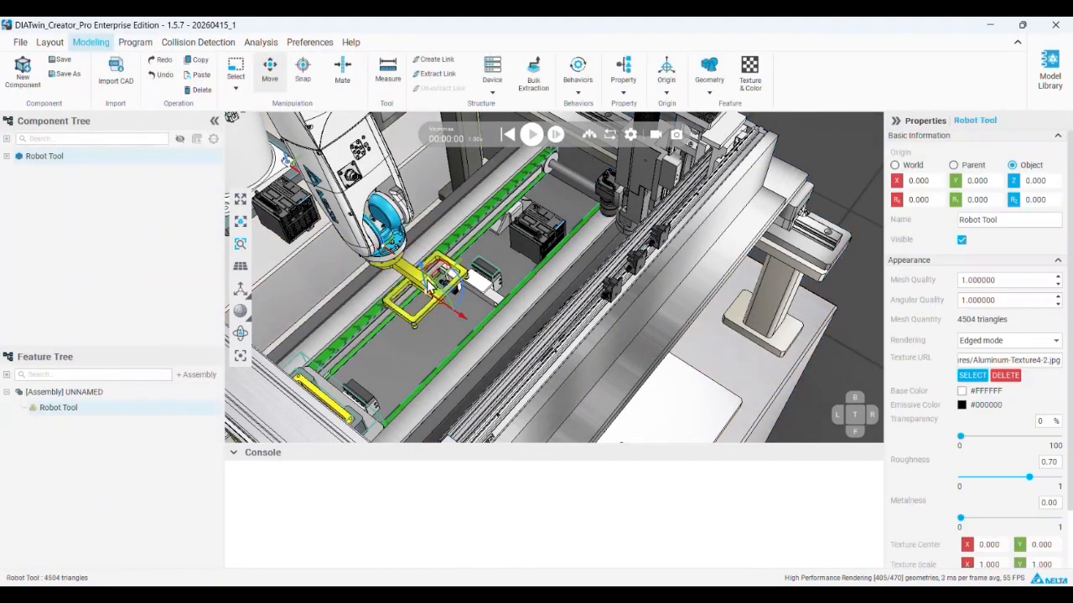
left_click(23, 161)
left_click(32, 159)
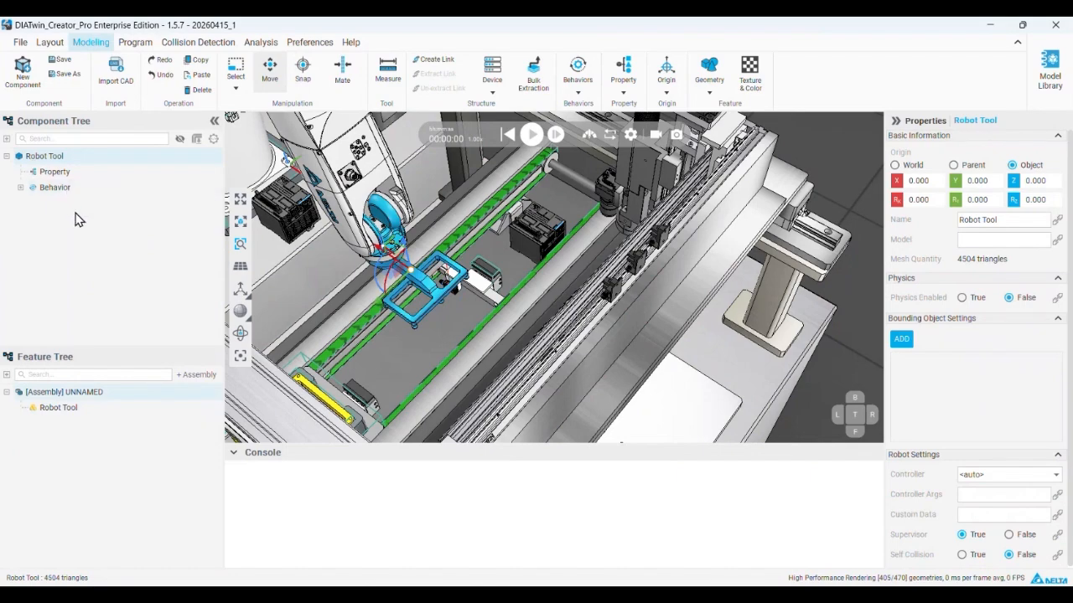
scroll(394, 290, "up", 8)
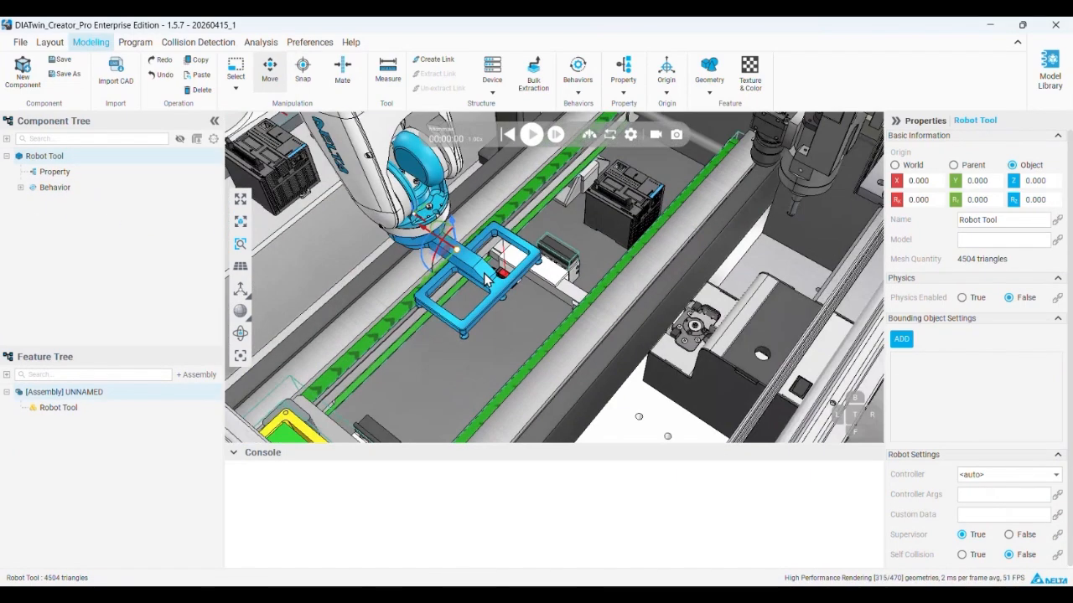
left_click(21, 187)
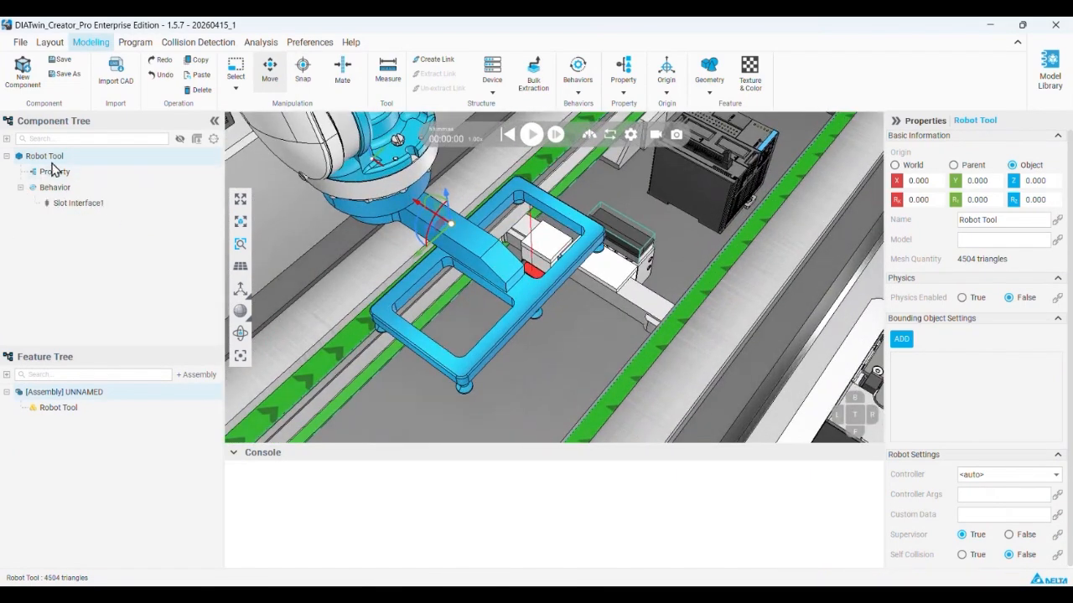
- Extract the Robot Tool geometry as a link named Link_Base and expand the new link and its assembly
left_click(59, 410)
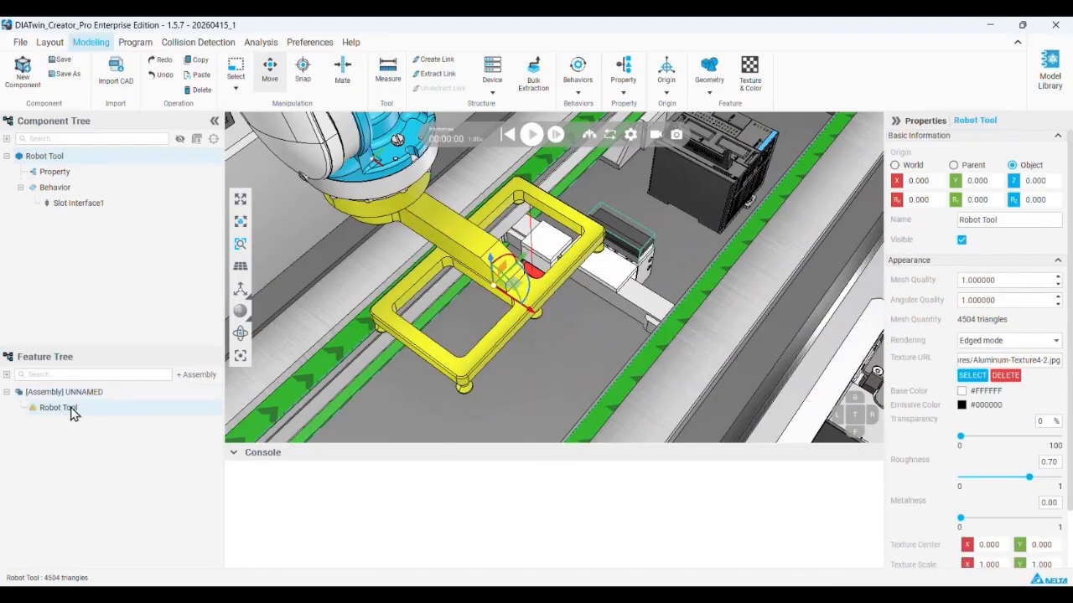
right_click(71, 410)
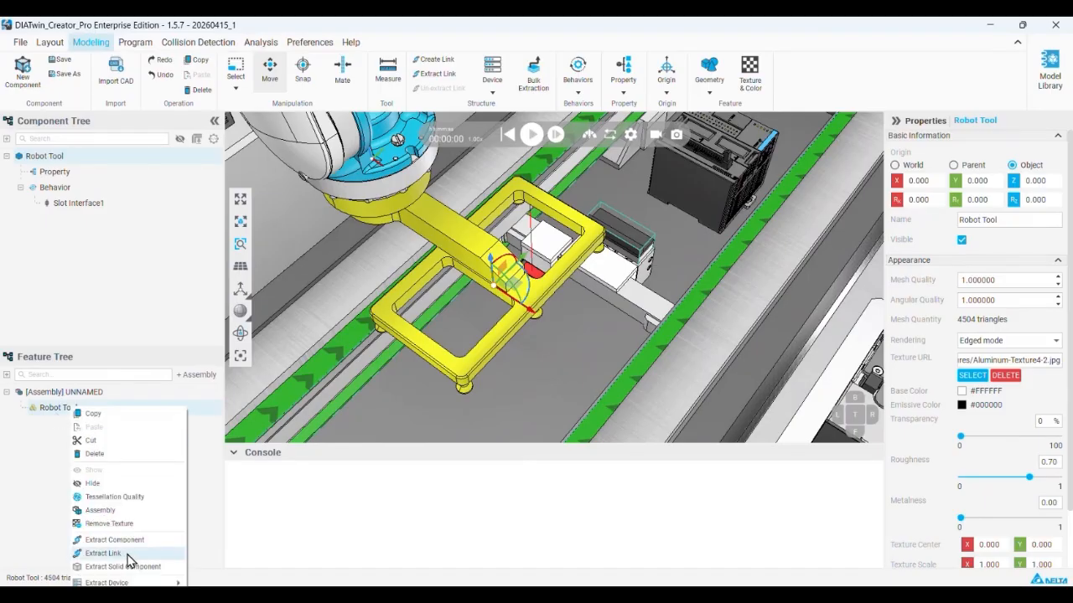
left_click(103, 553)
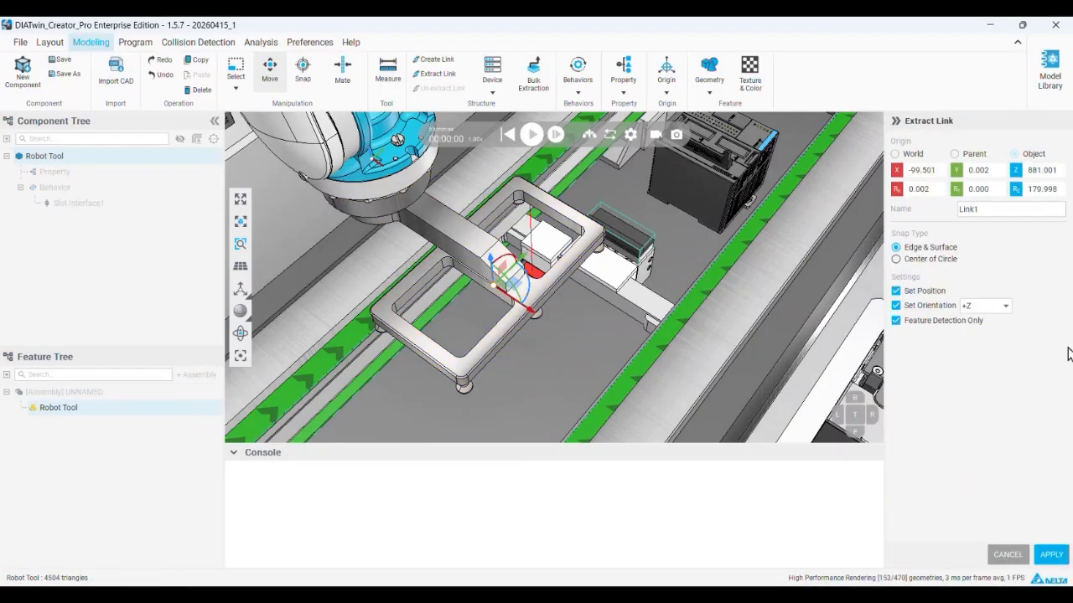
double_click(972, 210)
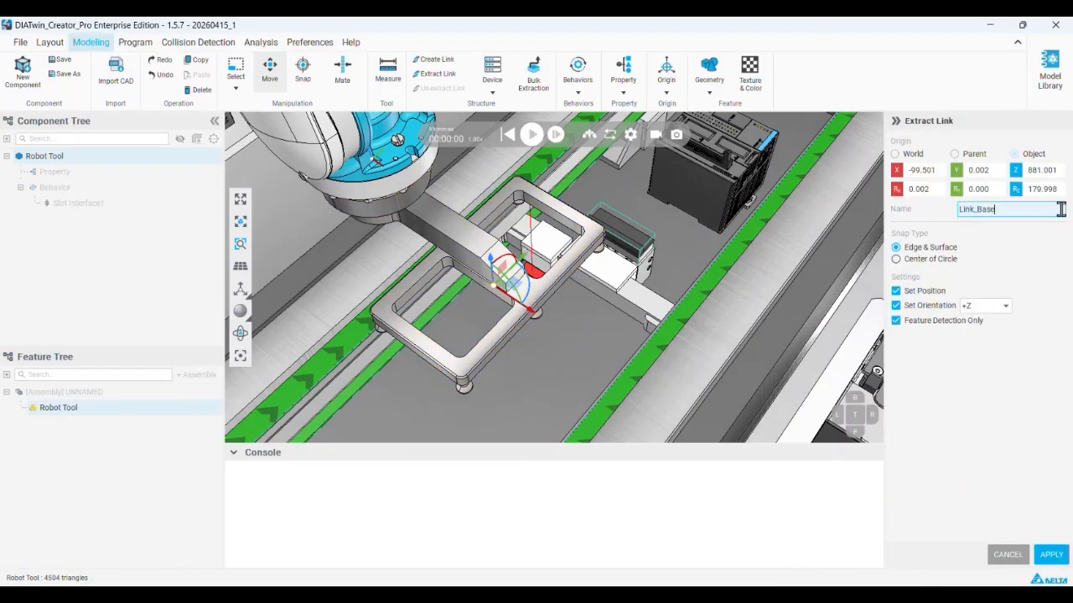
type("Link_Base")
left_click(1049, 554)
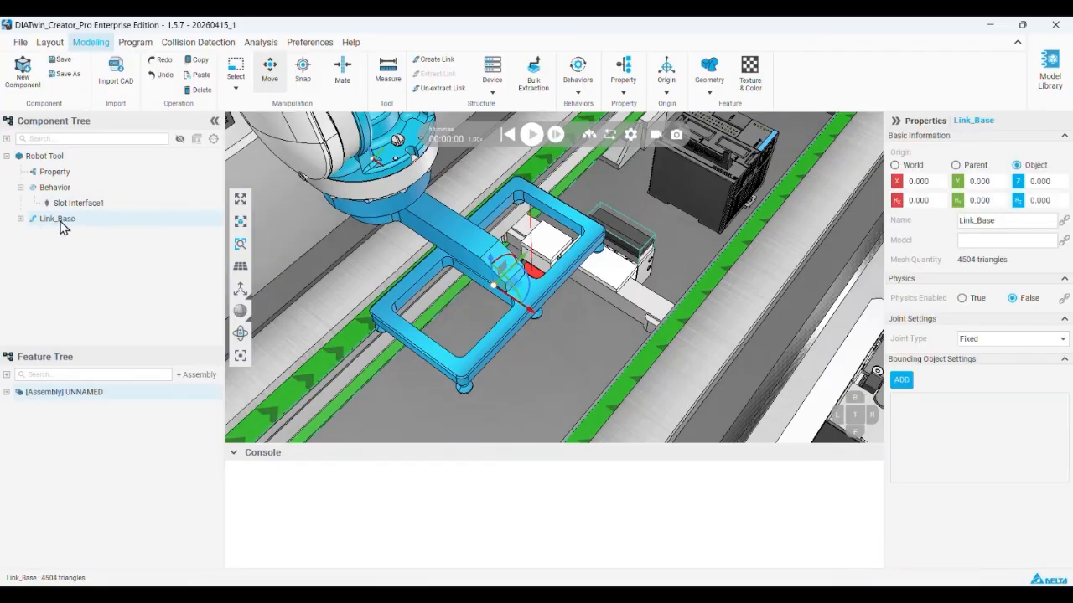
left_click(22, 219)
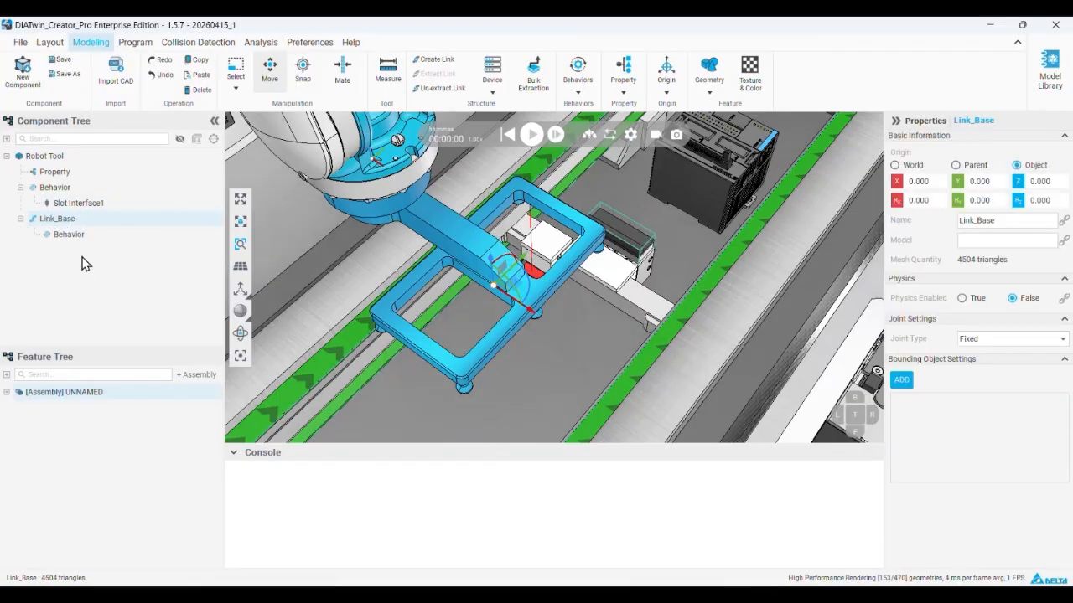
left_click(7, 392)
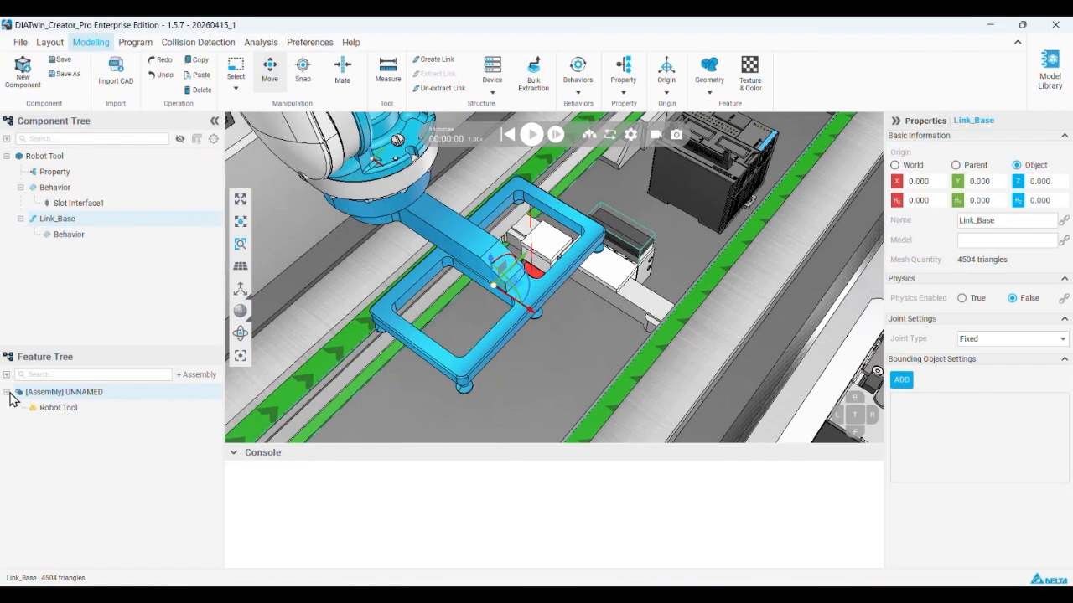
right_click(66, 222)
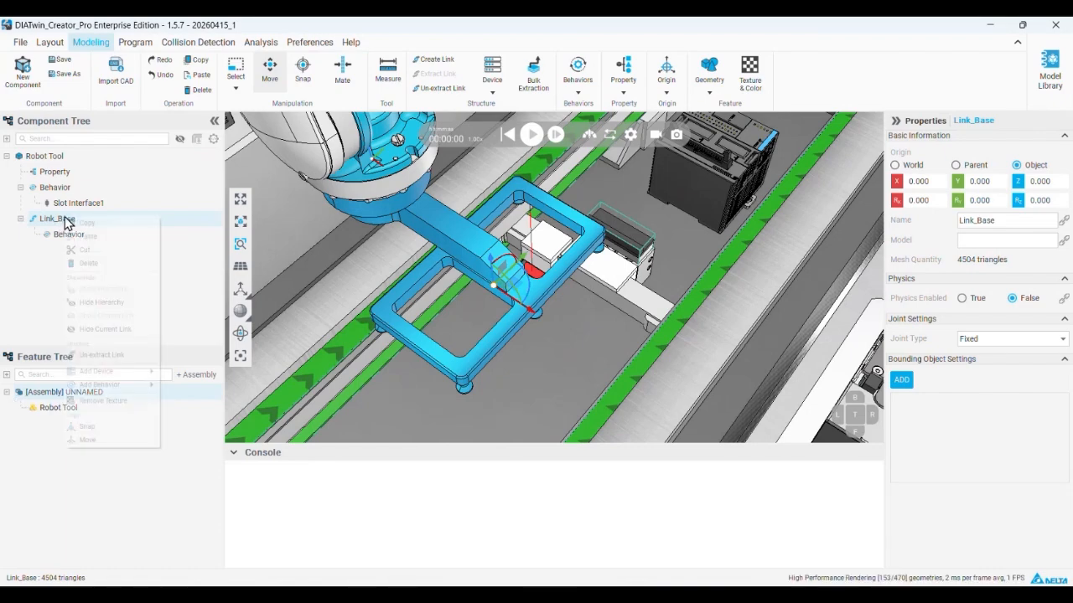
mouse_move(132, 373)
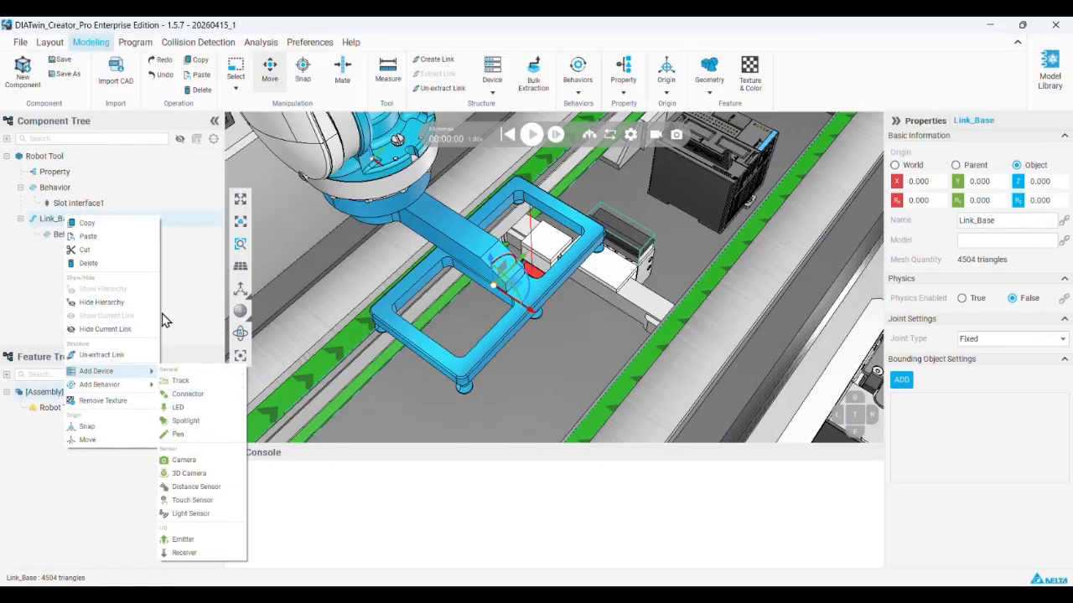
right_click(50, 220)
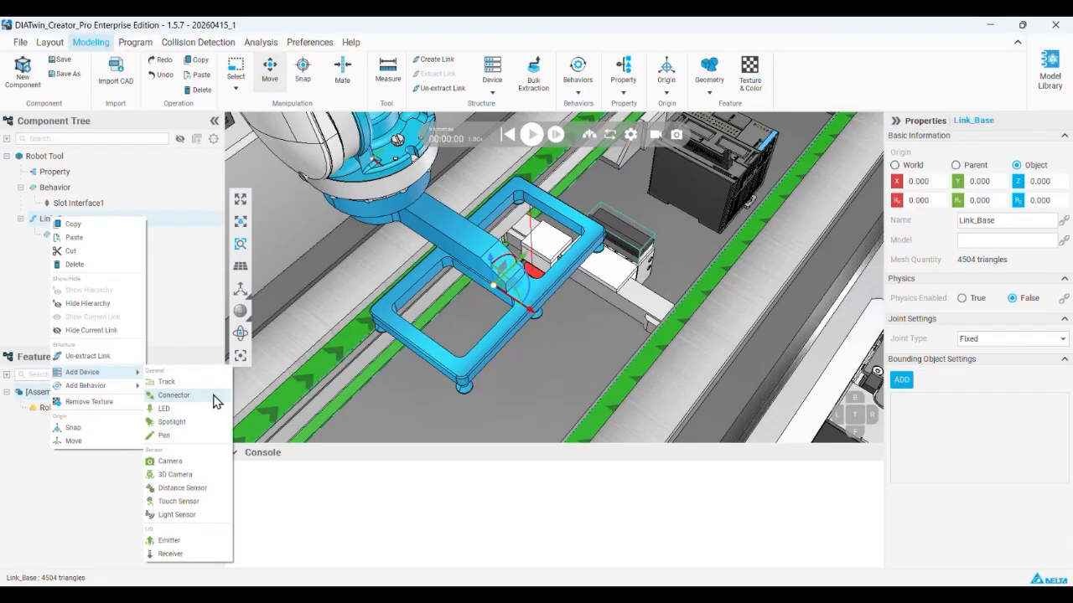
left_click(206, 396)
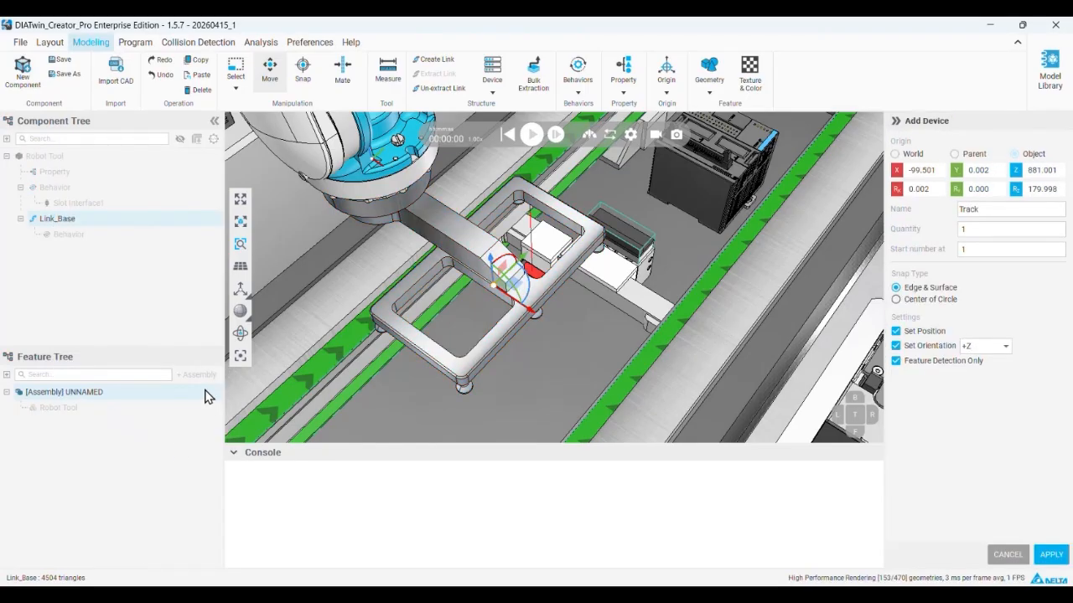
left_click(1050, 555)
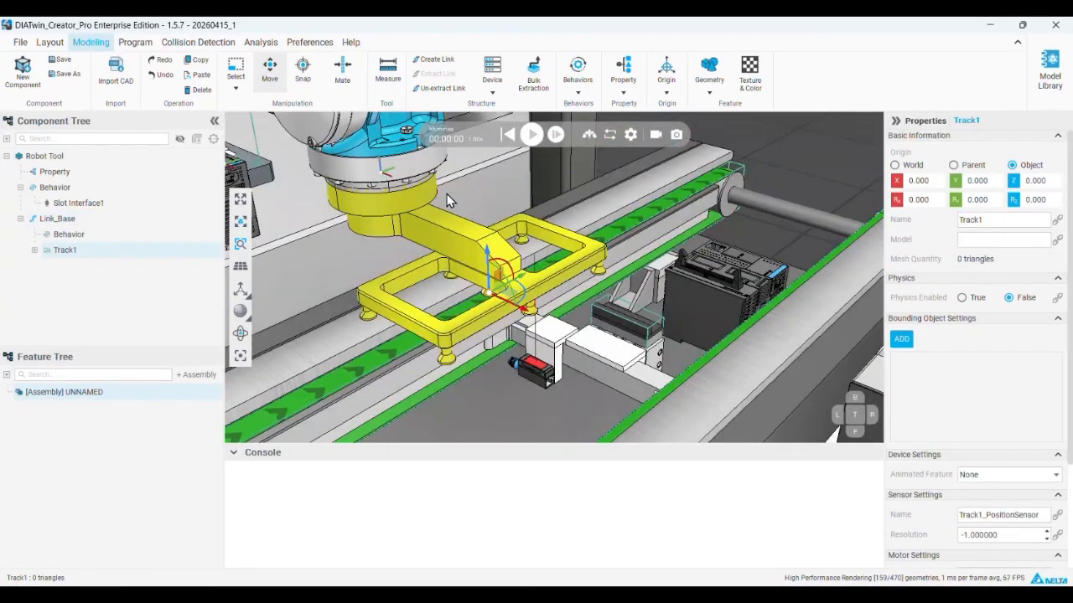
right_click_drag(447, 193, 461, 186)
scroll(463, 247, "up", 2)
mouse_move(463, 247)
right_mouse_down()
mouse_move(443, 245)
mouse_move(458, 247)
right_mouse_up()
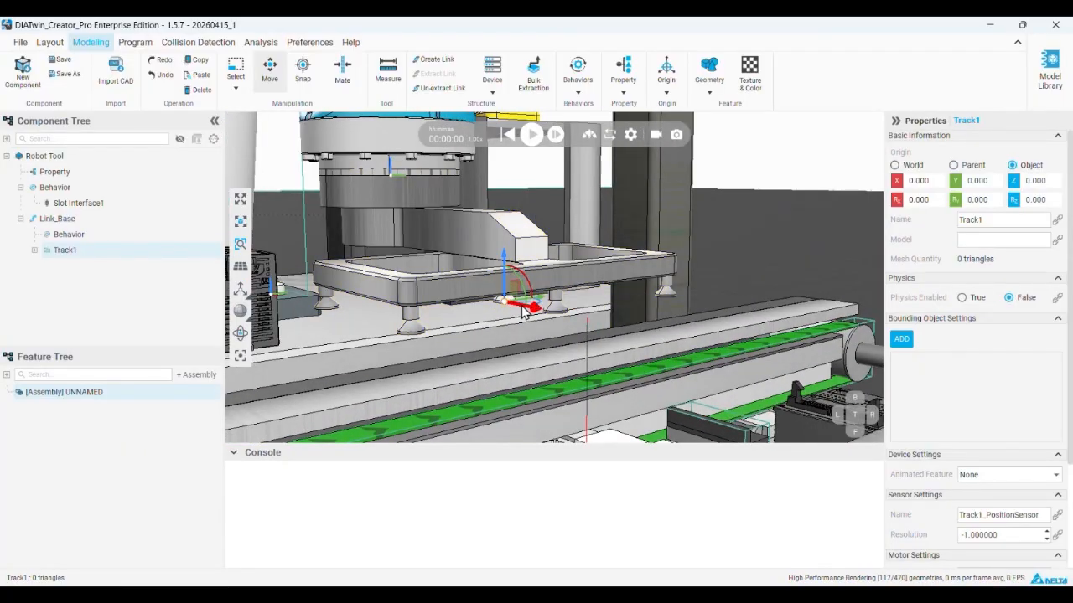
right_click(74, 251)
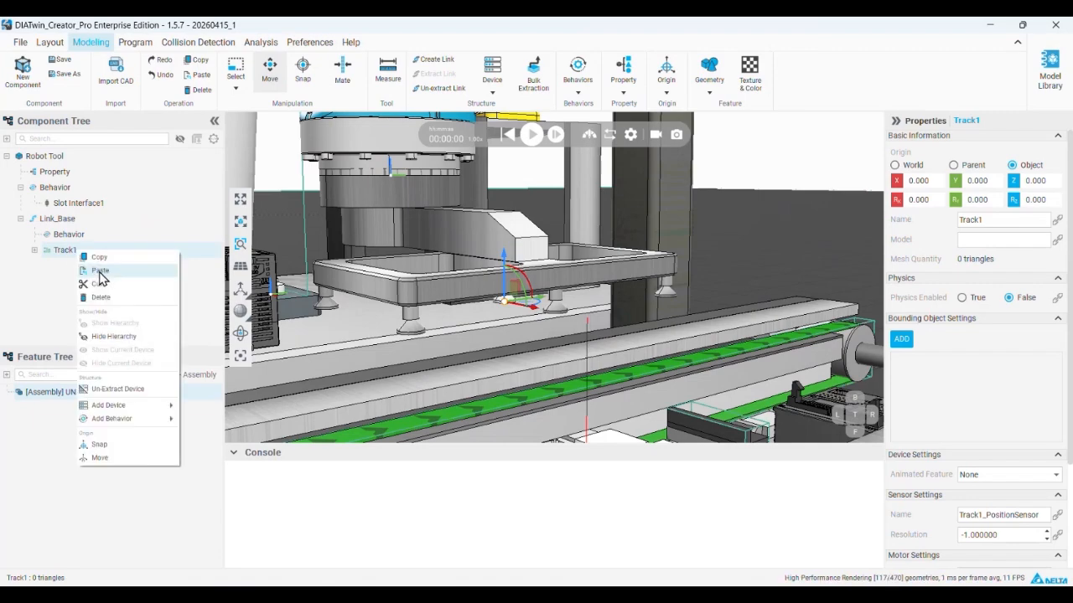
left_click(103, 300)
left_click(575, 333)
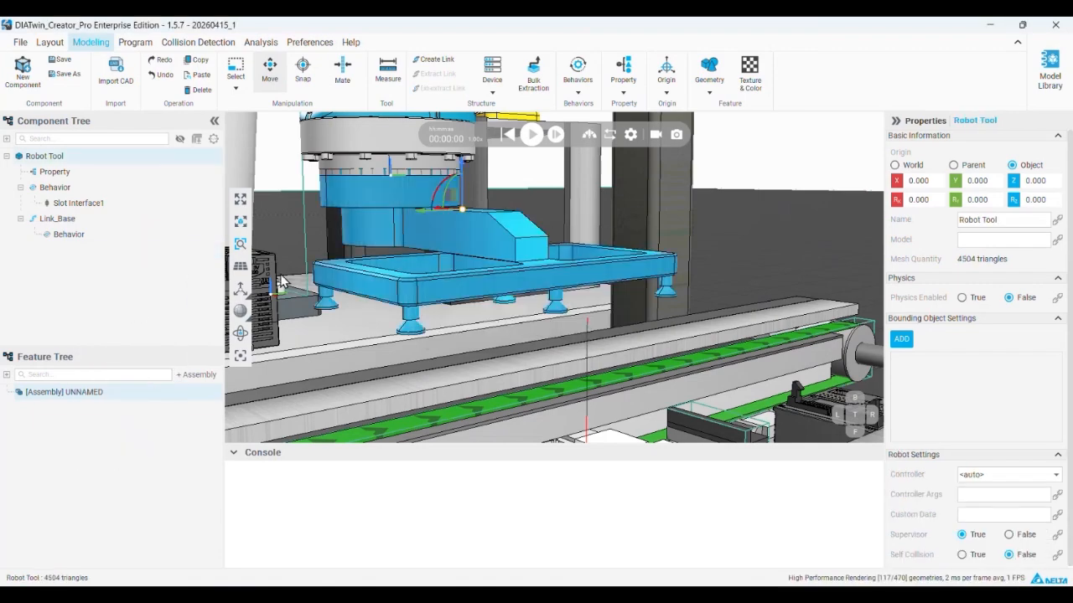
- Start a Connector device on Link_Base and set its snap orientation to +X
right_click(88, 222)
mouse_move(139, 381)
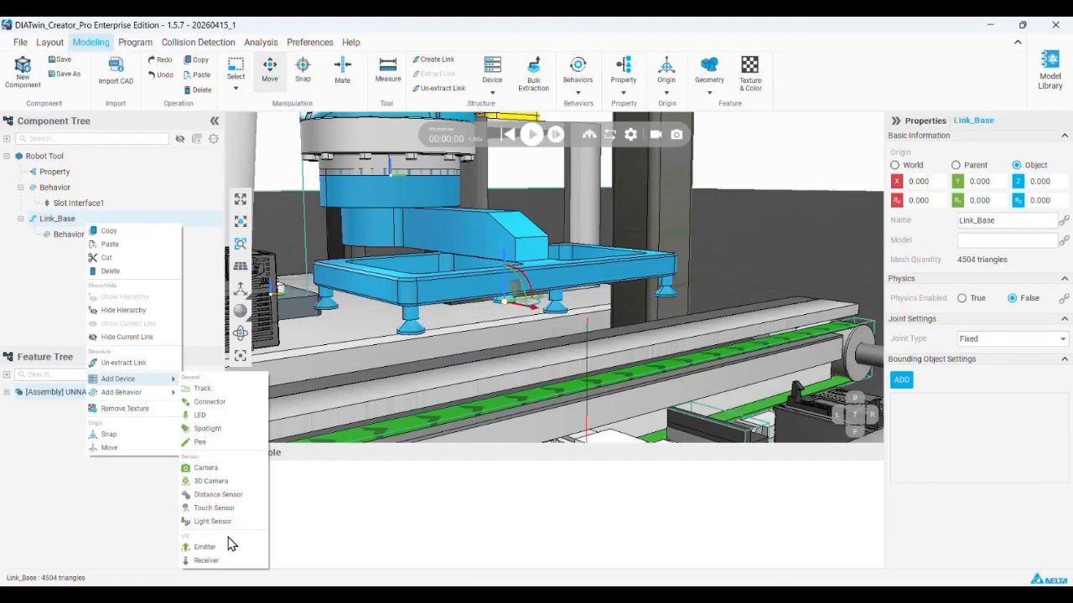
left_click(210, 401)
right_click_drag(466, 274, 490, 273)
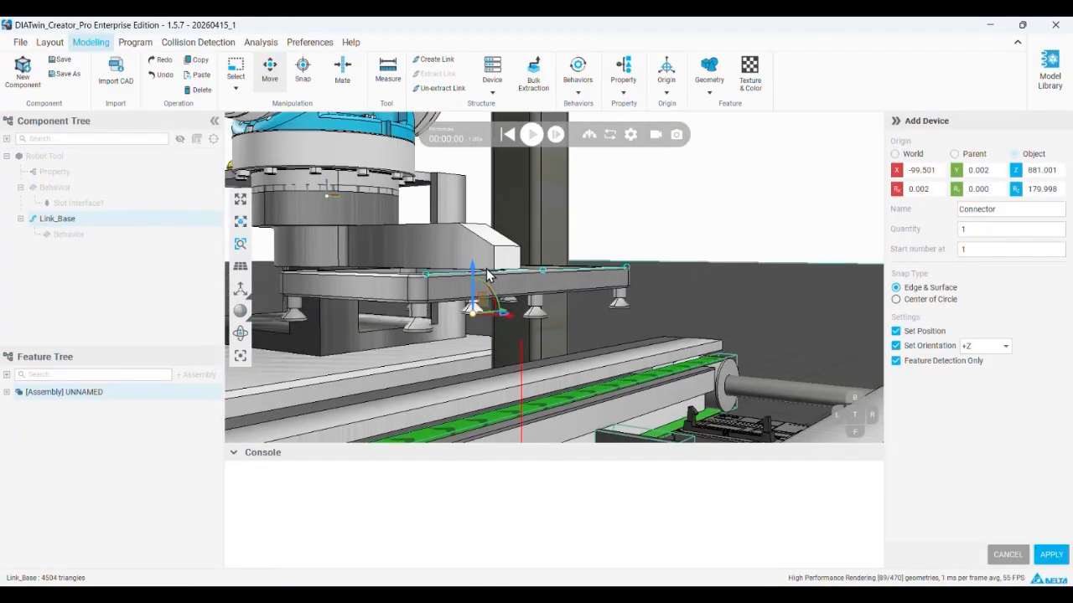
left_click(987, 349)
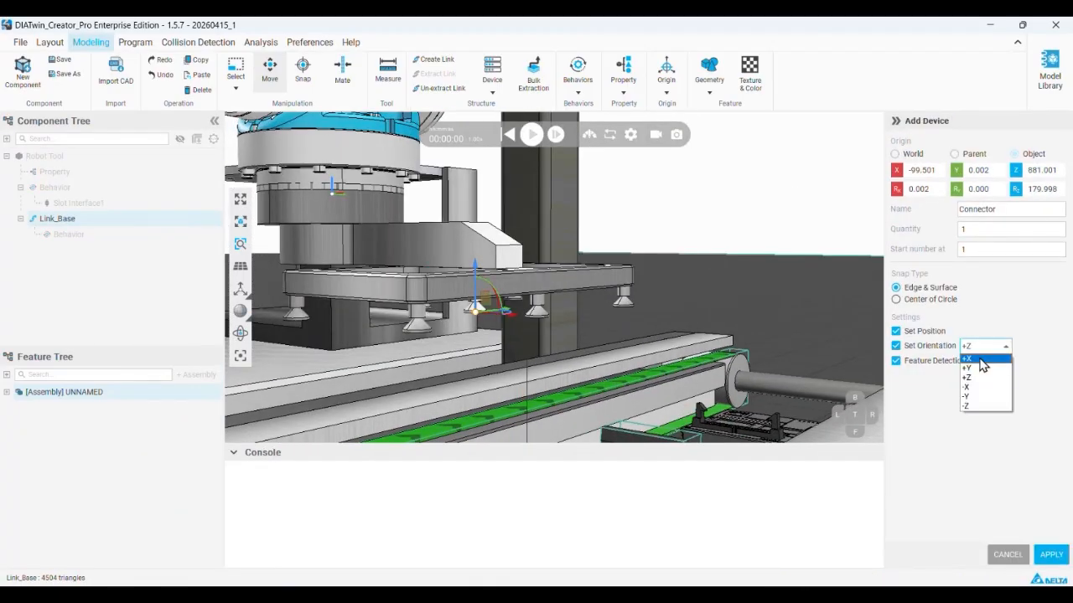
left_click(980, 361)
- Snap the connector frame to the underside of the central suction cup and set its orientation to -X
right_click_drag(504, 293, 464, 347)
scroll(465, 347, "up", 3)
scroll(498, 298, "down", 3)
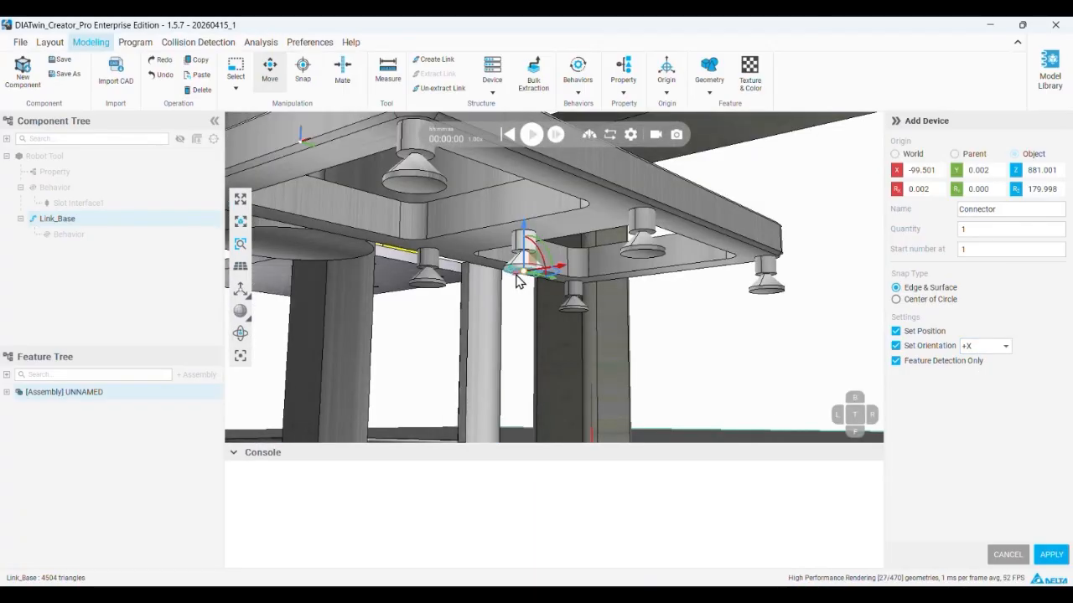
left_click(516, 275)
left_click(994, 351)
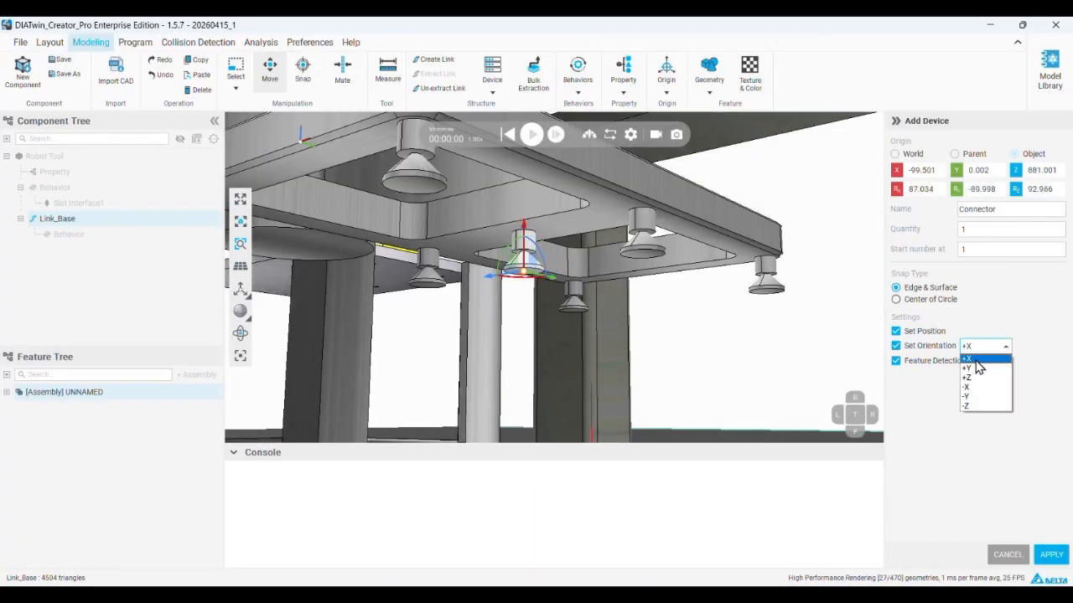
left_click(972, 389)
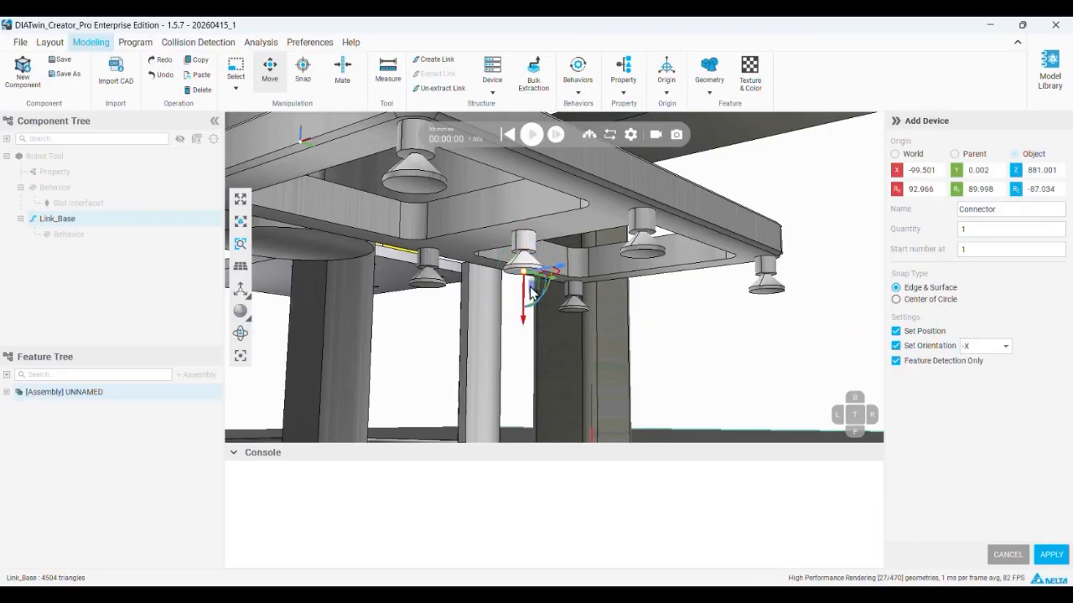
- Snap the connector frame to the central suction cup again, set its orientation to +X and create the connector
mouse_move(539, 302)
left_mouse_down()
mouse_move(543, 240)
mouse_move(549, 262)
mouse_move(530, 311)
left_mouse_up()
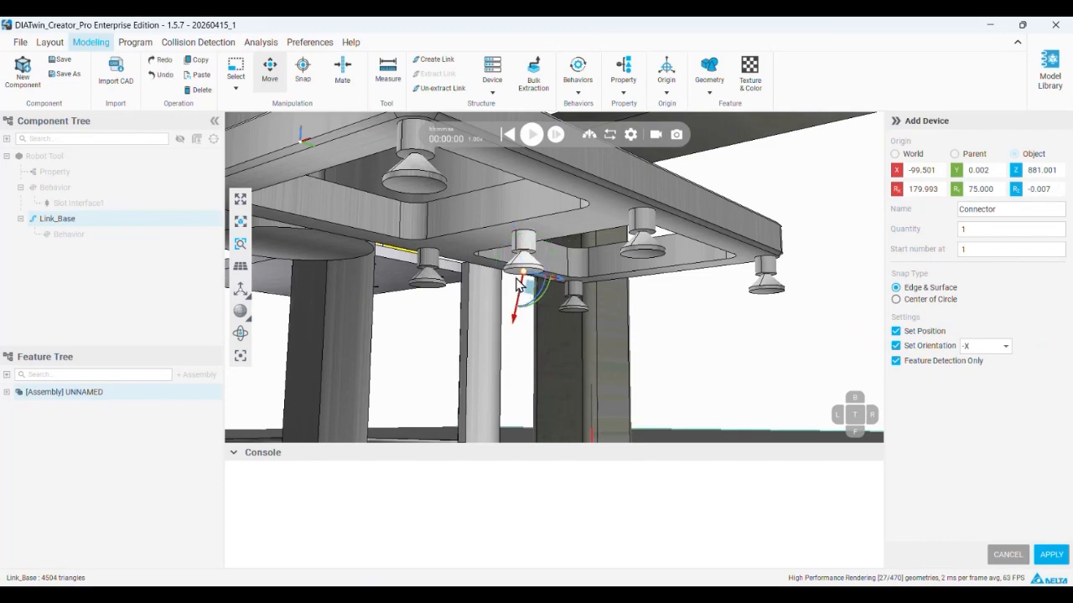
left_click(520, 279)
left_click(1005, 346)
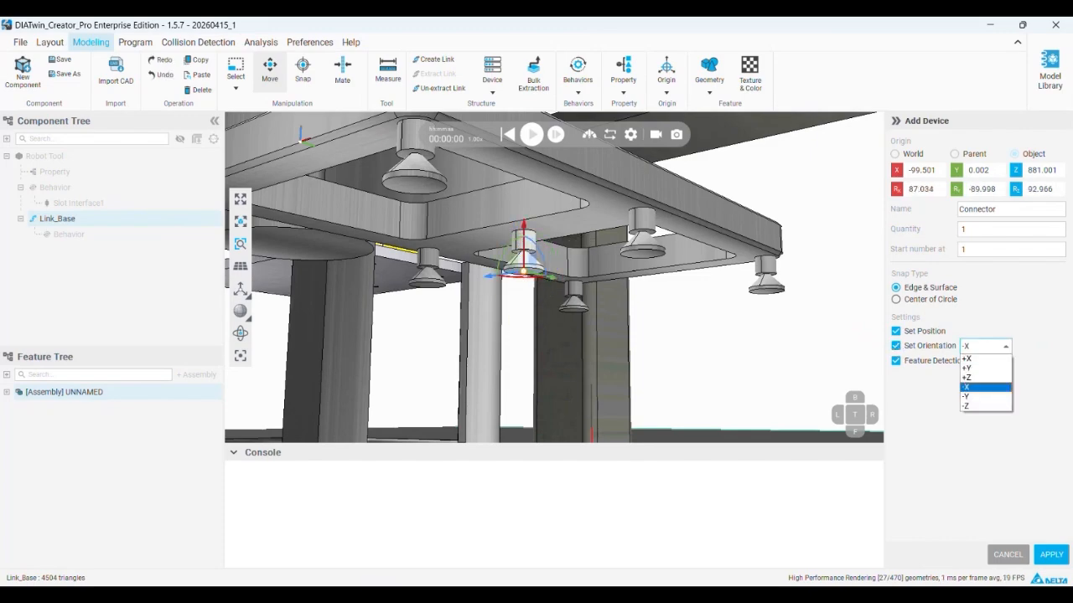
left_click(981, 359)
left_click(1050, 555)
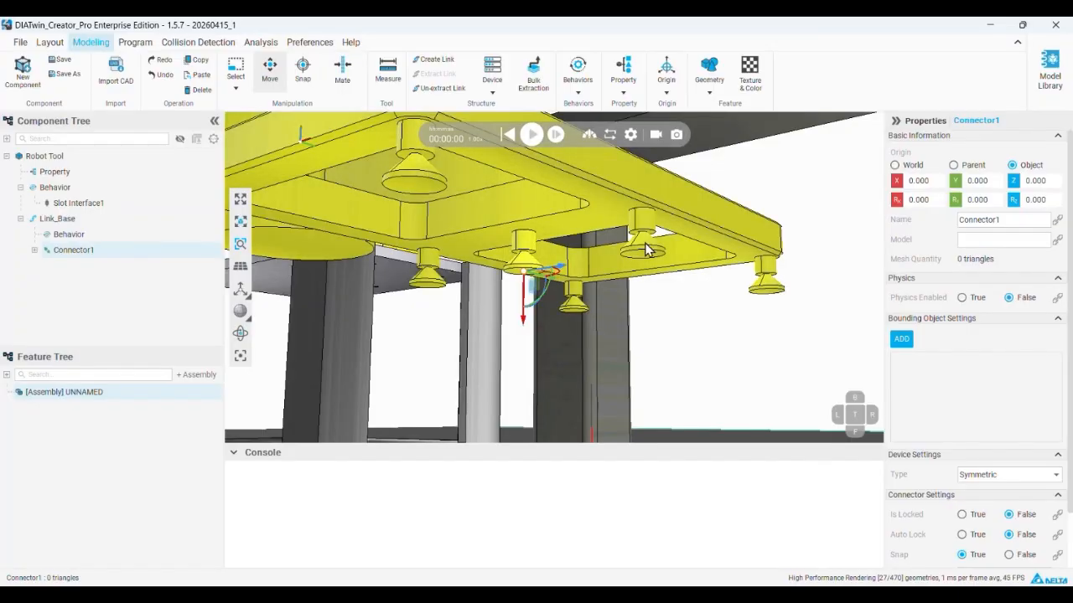
- Rotate Connector1's origin with Move Origin so that its Z axis points up and its X axis lies horizontal
right_click_drag(645, 244, 625, 249)
right_click_drag(608, 202, 622, 173)
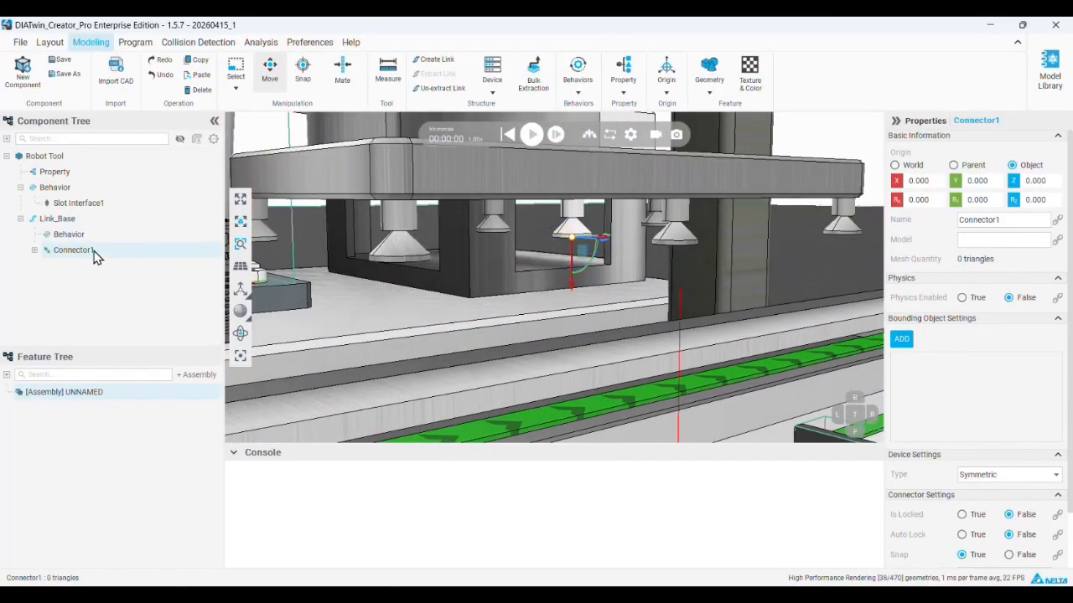
left_click(666, 79)
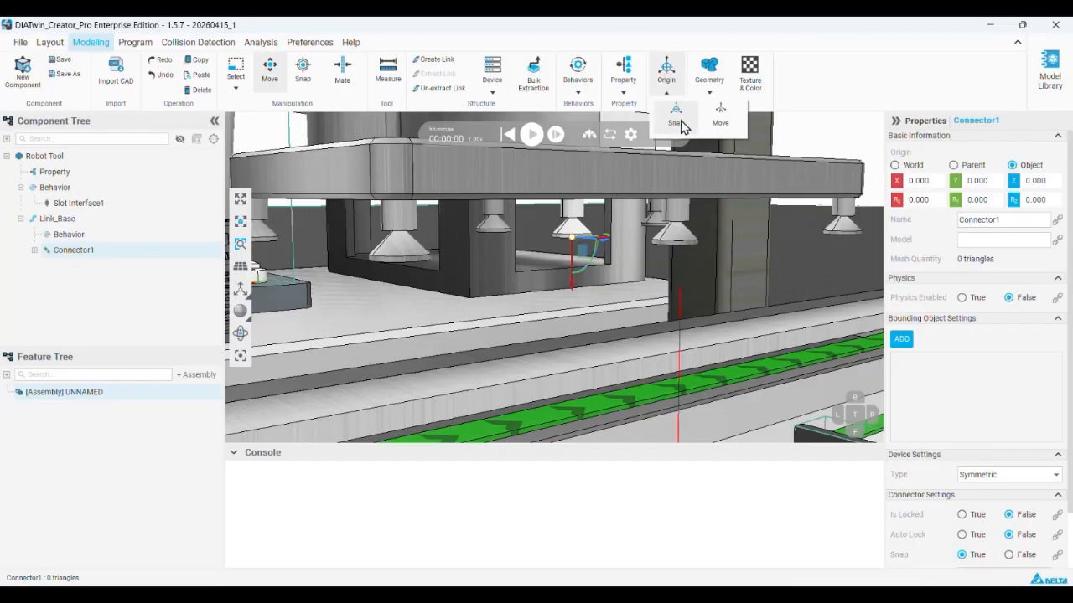
left_click(718, 117)
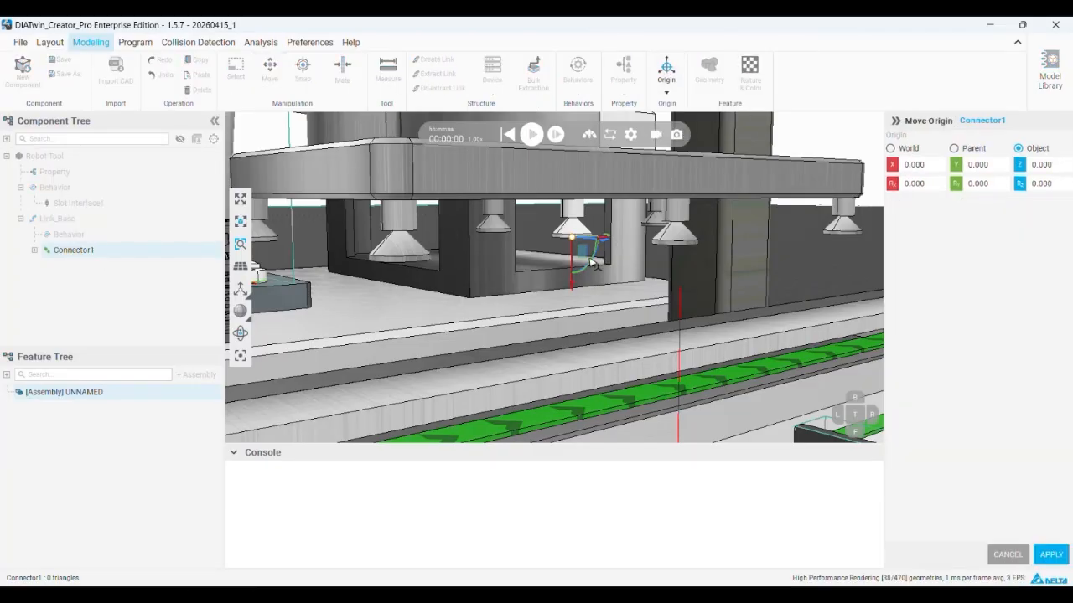
right_click_drag(571, 216, 595, 242)
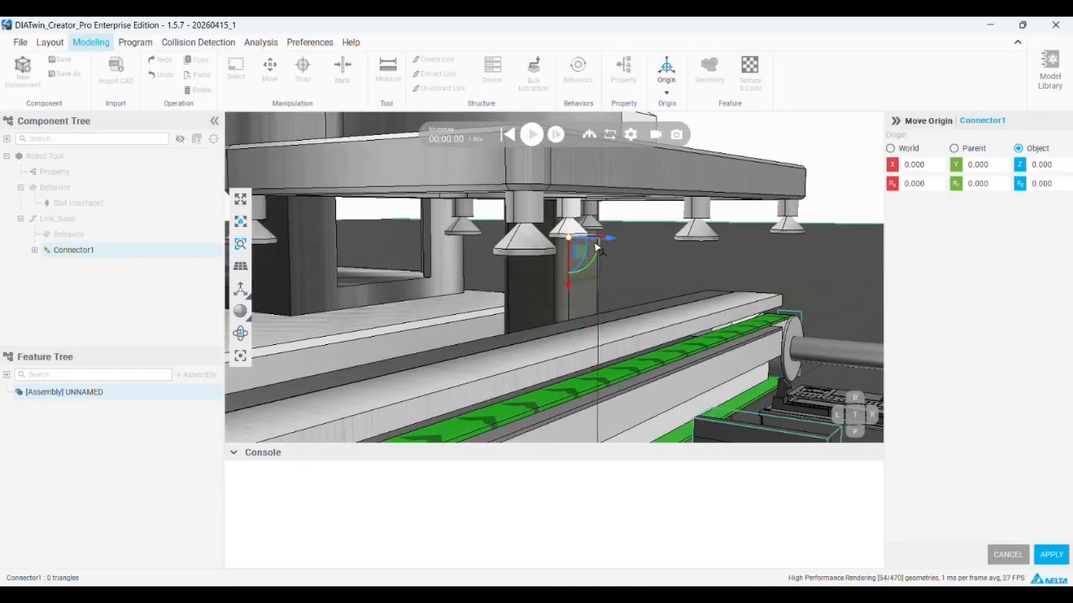
left_click_drag(599, 257, 589, 208)
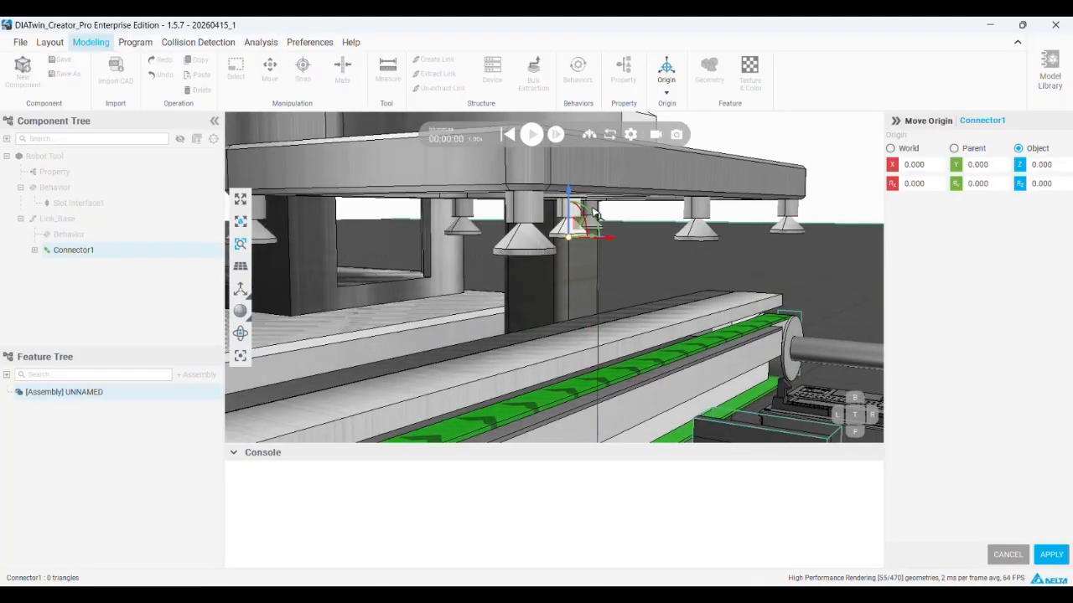
left_click(1051, 555)
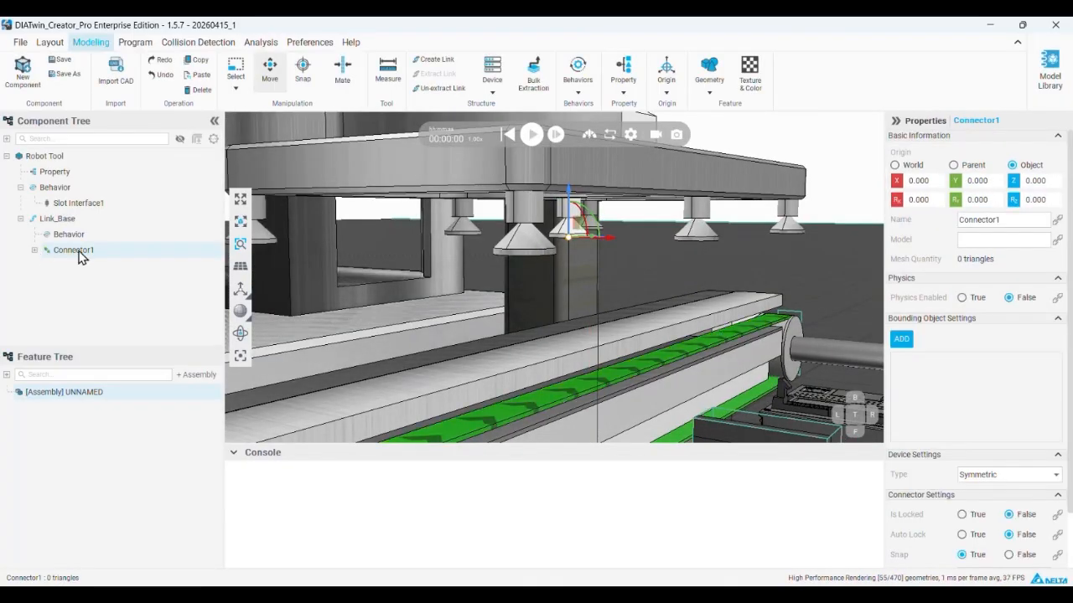
- Delete Connector1 from Link_Base
right_click(79, 249)
left_click(113, 300)
left_click(569, 331)
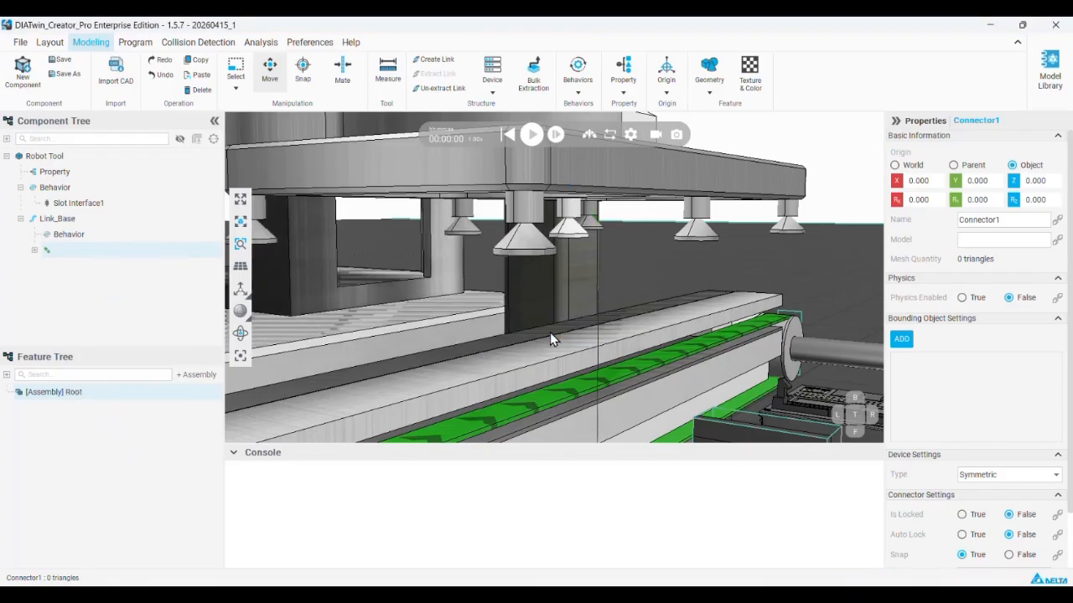
- Move the Robot Tool geometry out of Link_Base back to the Robot Tool root component
left_click(71, 217)
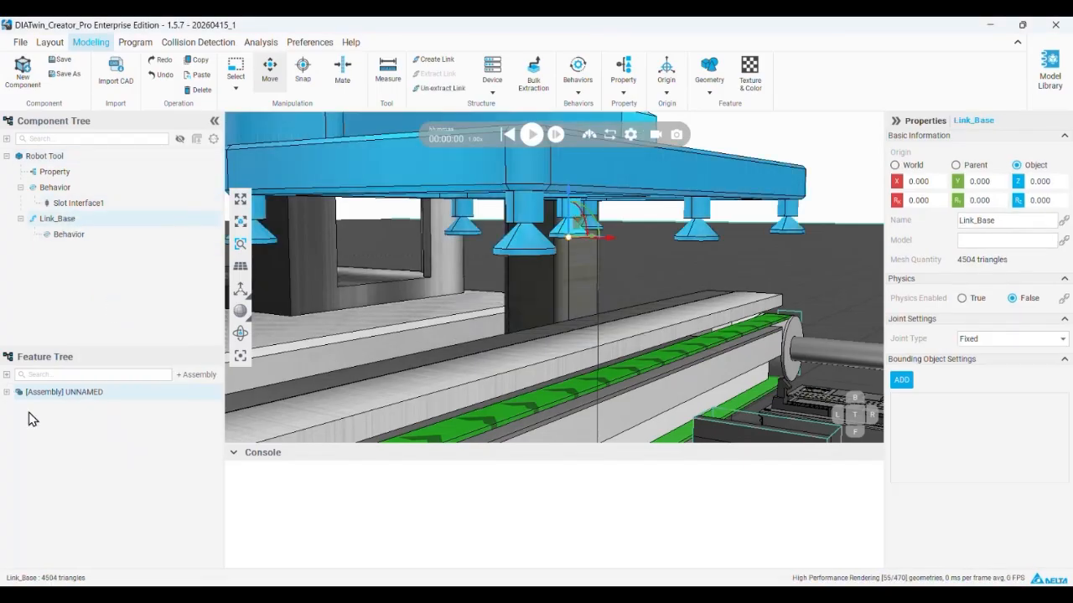
left_click(6, 392)
left_click(69, 409)
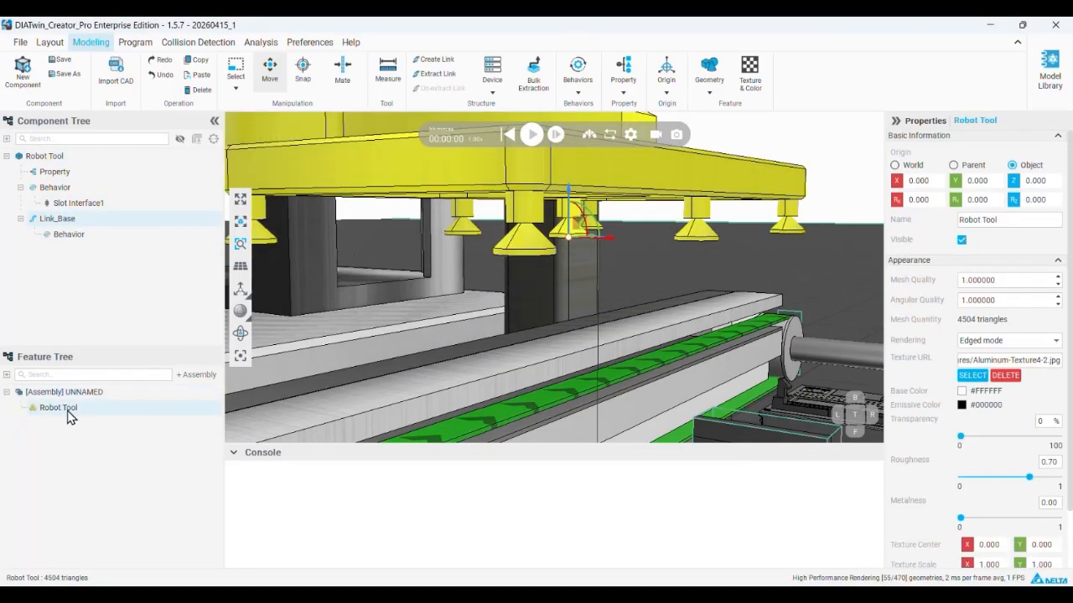
left_click(43, 157)
- Delete the emptied Link_Base link from the Robot Tool component
left_click(72, 218)
right_click(72, 219)
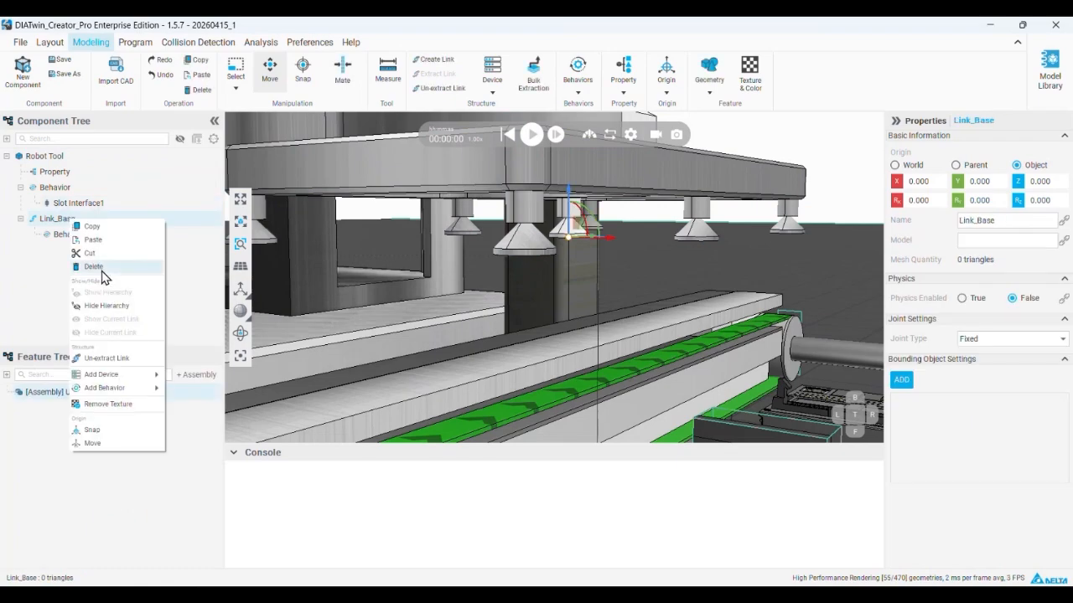
left_click(92, 269)
left_click(571, 331)
- Extract the Robot Tool geometry from the root component as a link named Link_Base and expand the new link
left_click(62, 158)
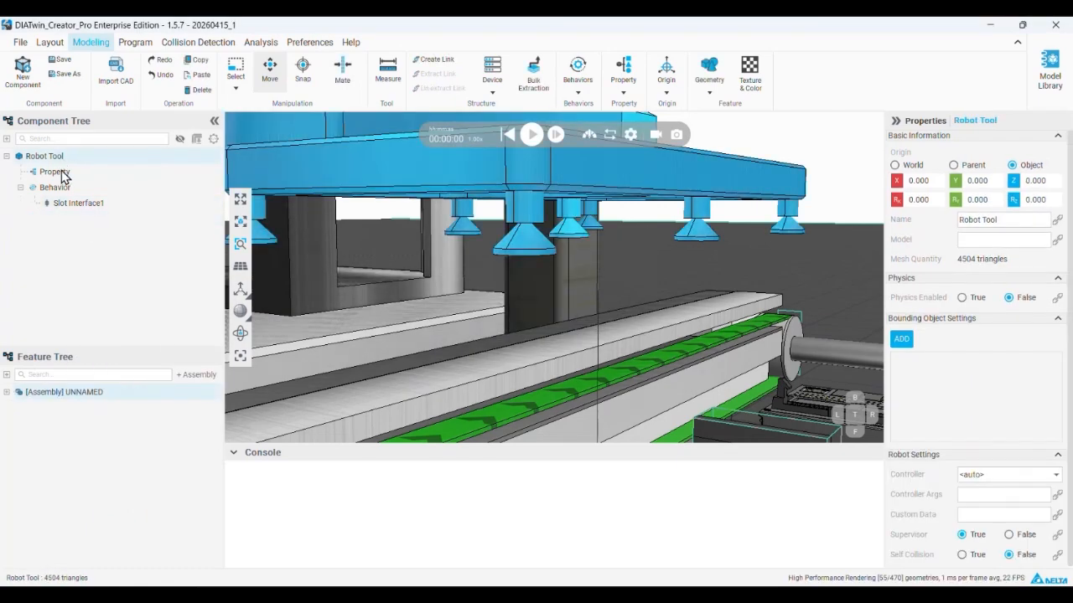
left_click(18, 394)
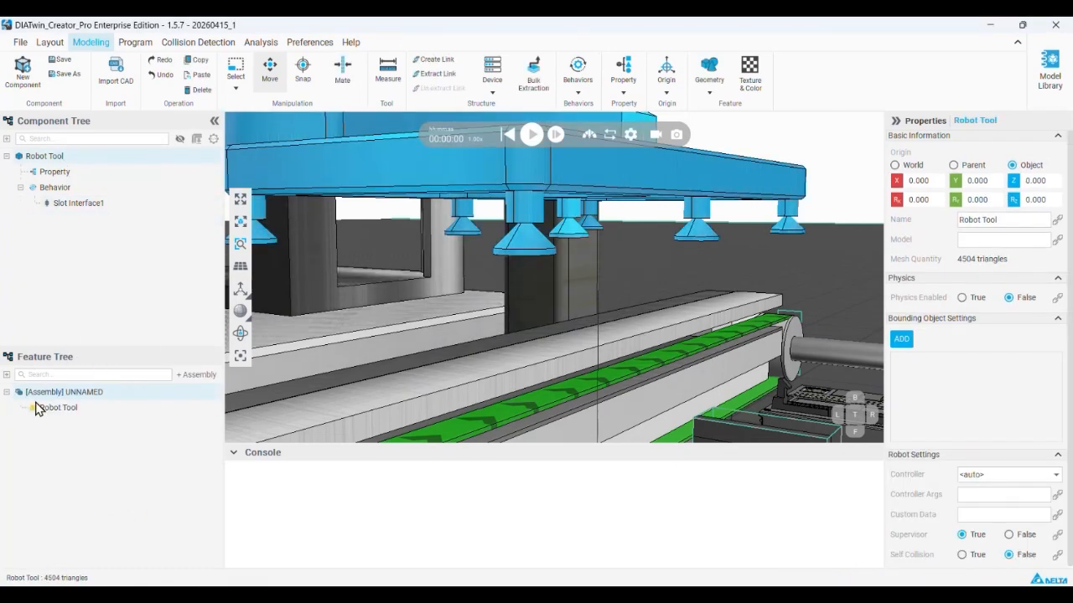
right_click(49, 407)
left_click(124, 561)
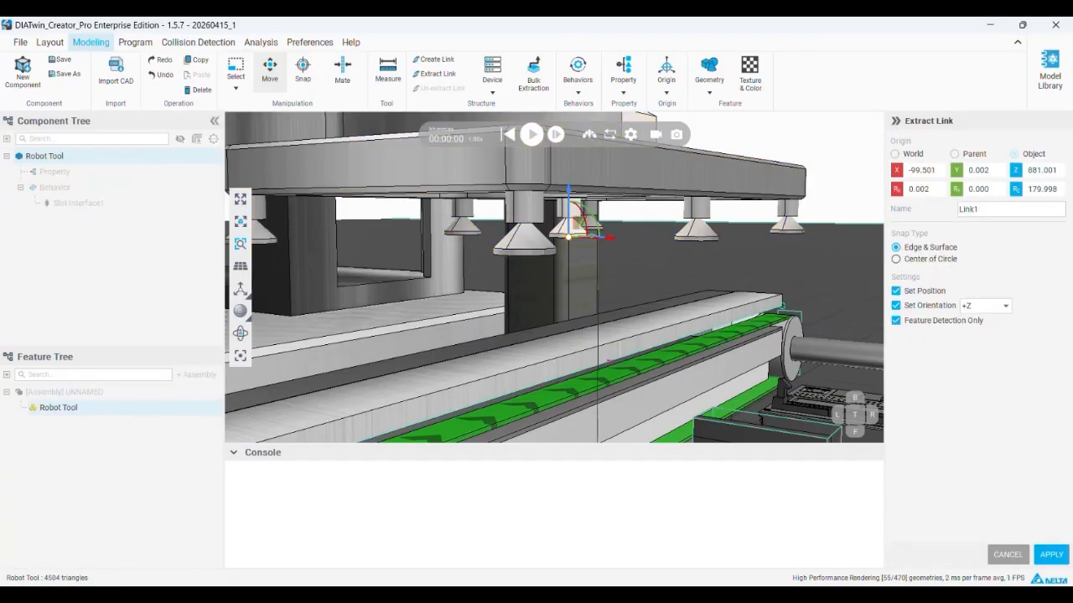
left_click(994, 211)
key("BackSpace")
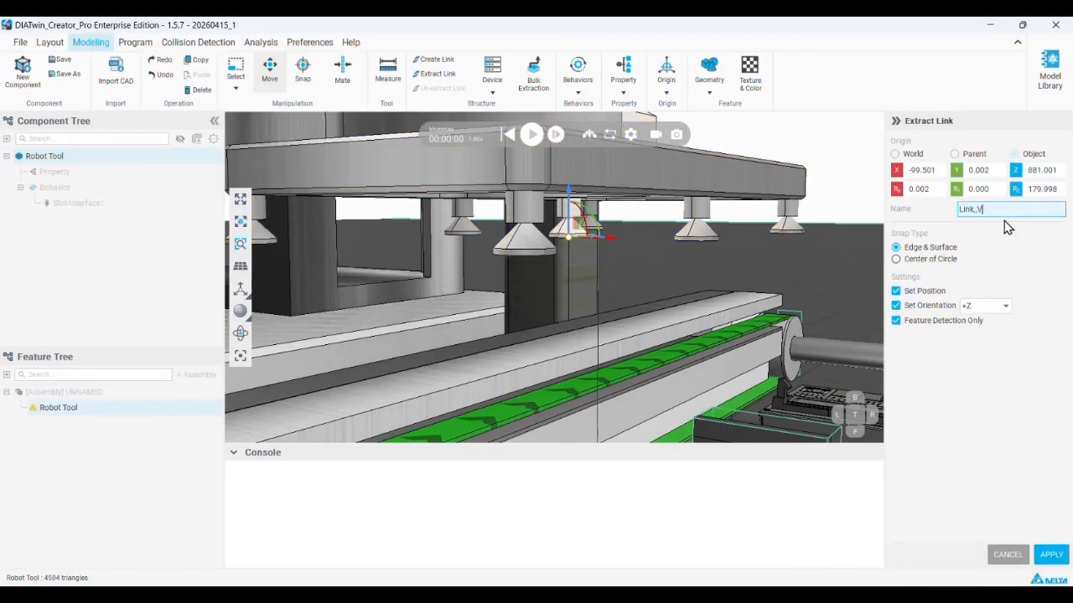
type("_Base")
left_click(1050, 555)
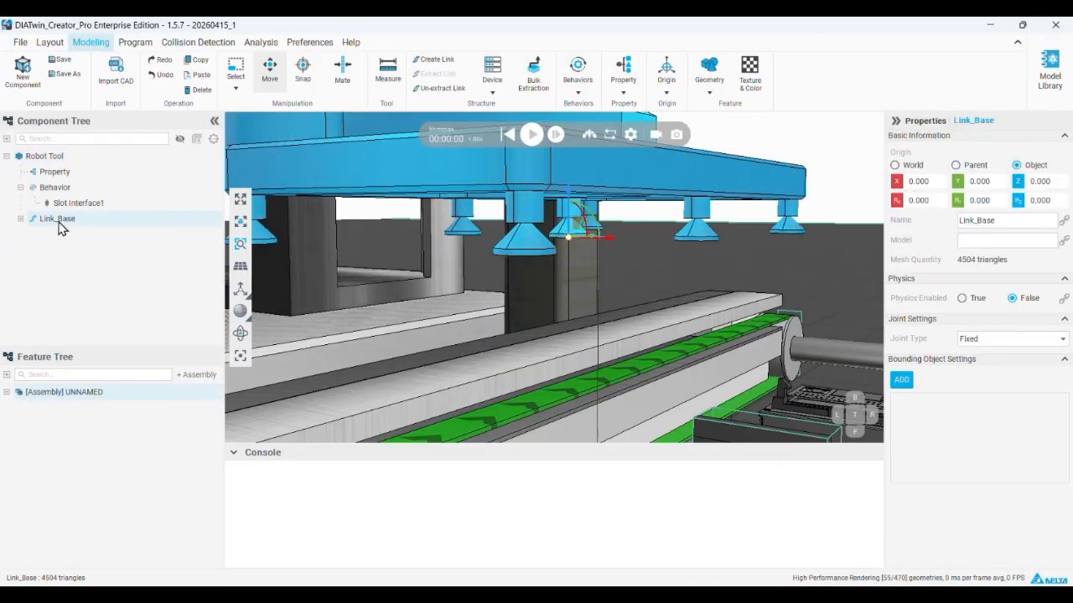
left_click(21, 219)
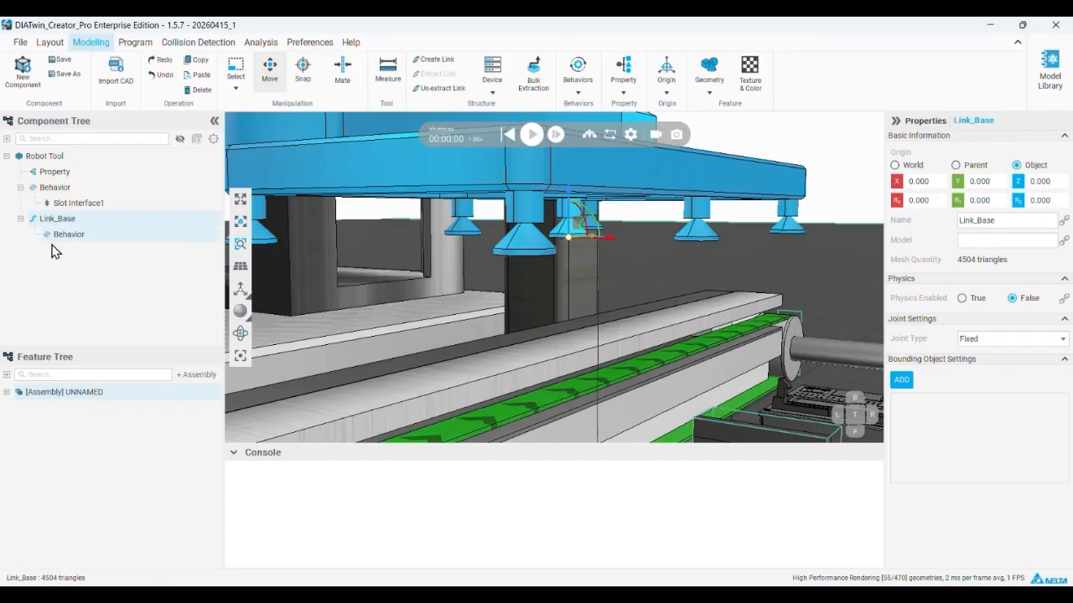
- Start a Connector device on the new Link_Base and snap its frame to the underside of the central suction cup
right_click(70, 221)
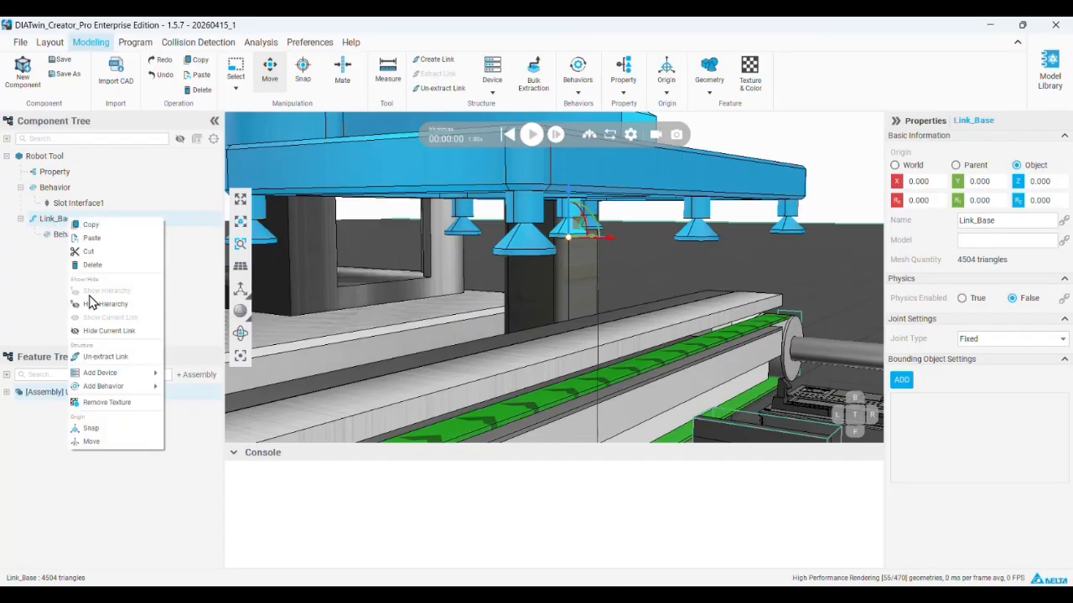
mouse_move(111, 374)
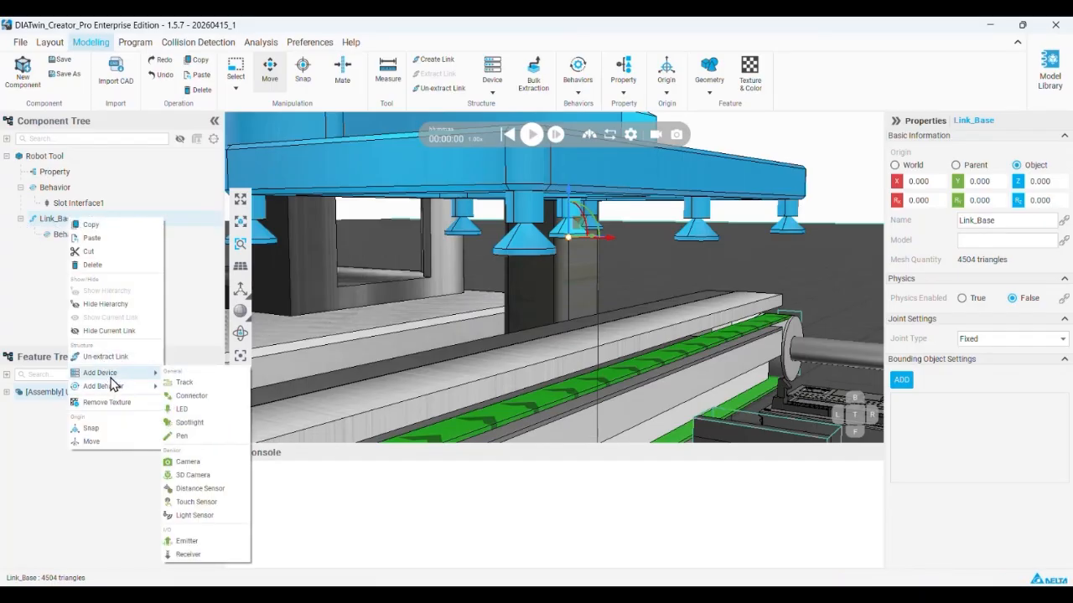
left_click(216, 398)
scroll(675, 221, "down", 5)
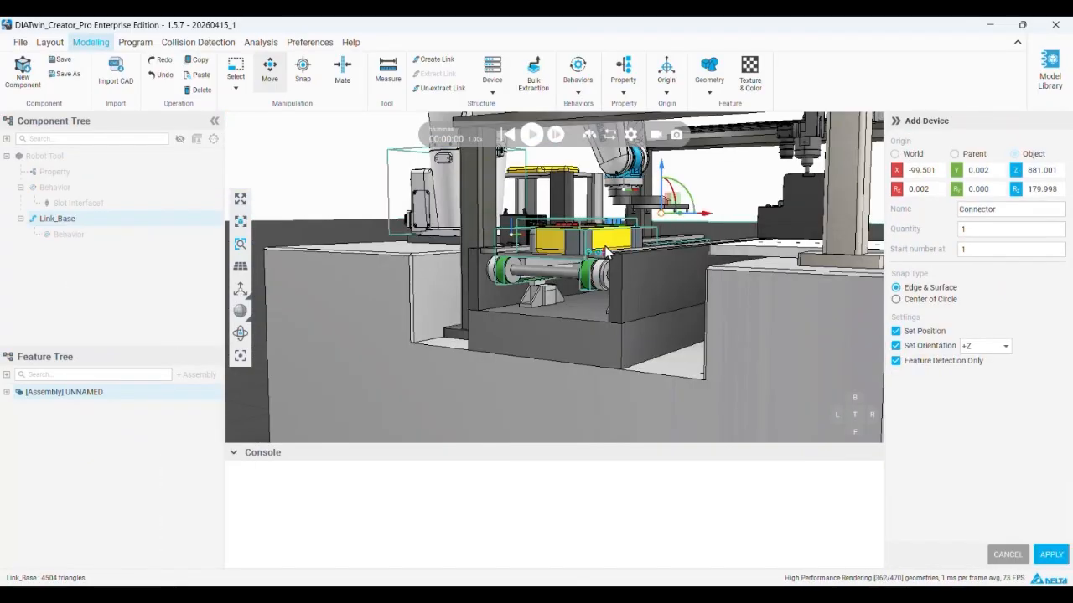
scroll(668, 220, "up", 5)
scroll(602, 303, "down", 3)
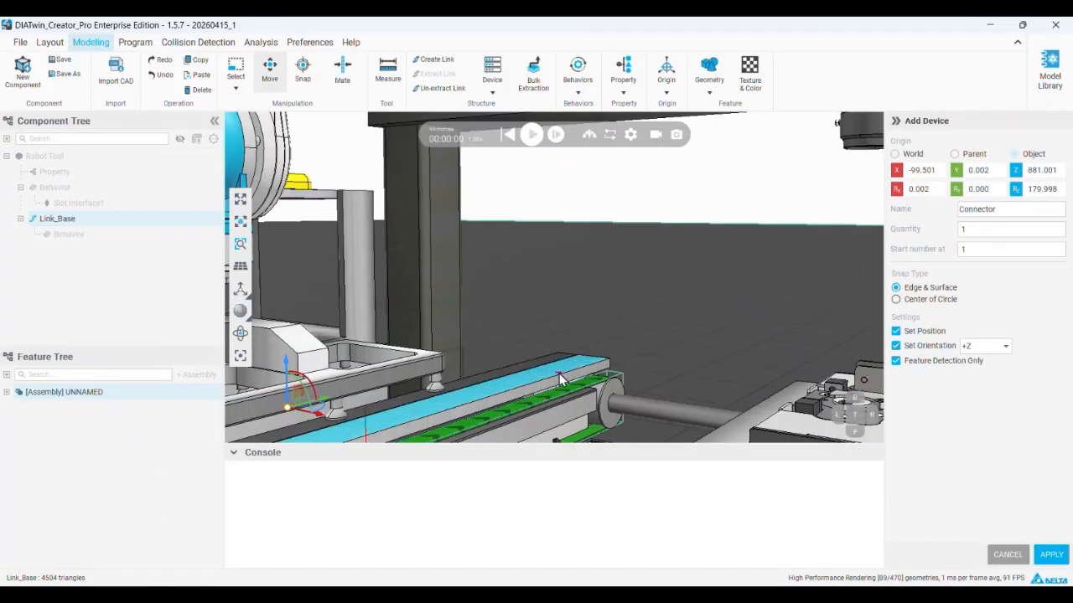
scroll(525, 386, "down", 4)
scroll(504, 277, "up", 4)
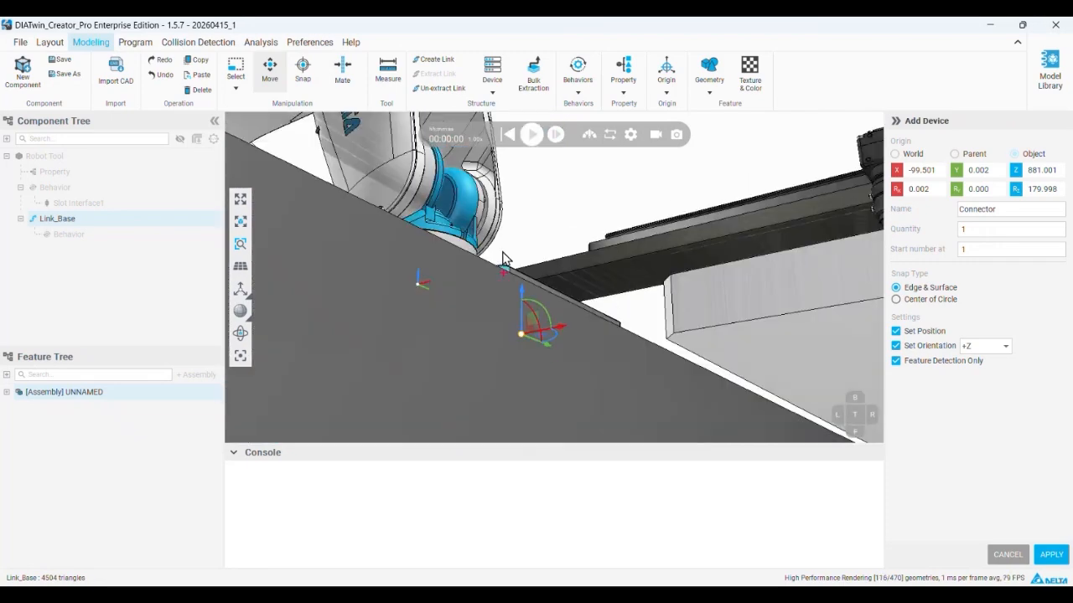
scroll(511, 268, "down", 2)
scroll(516, 306, "up", 6)
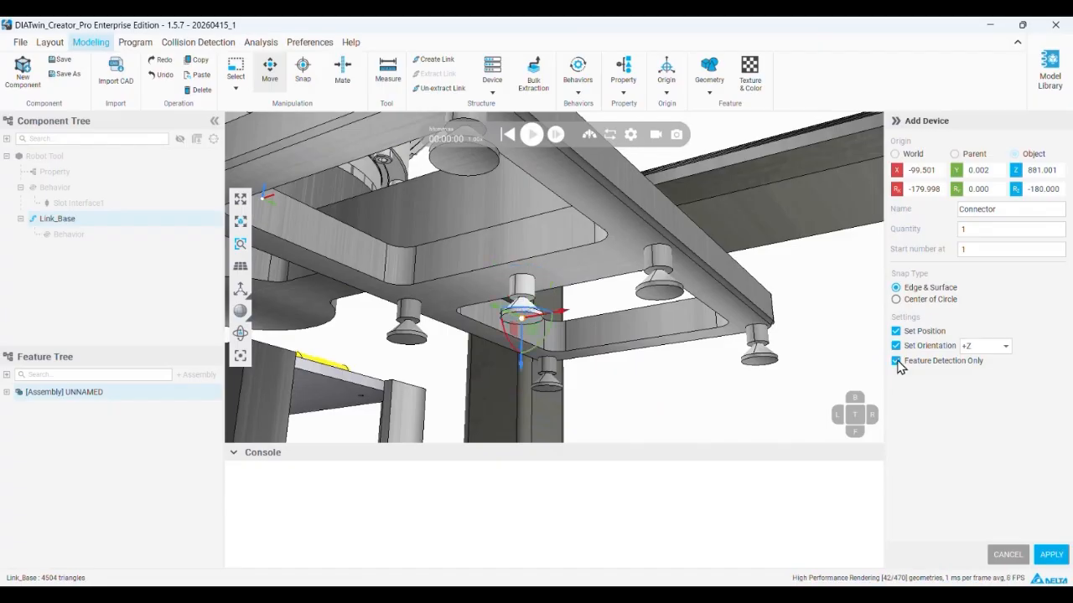
- Set the connector's orientation to +X with a slight turn about its X axis, and create it on Link_Base
left_click(991, 346)
left_click(981, 359)
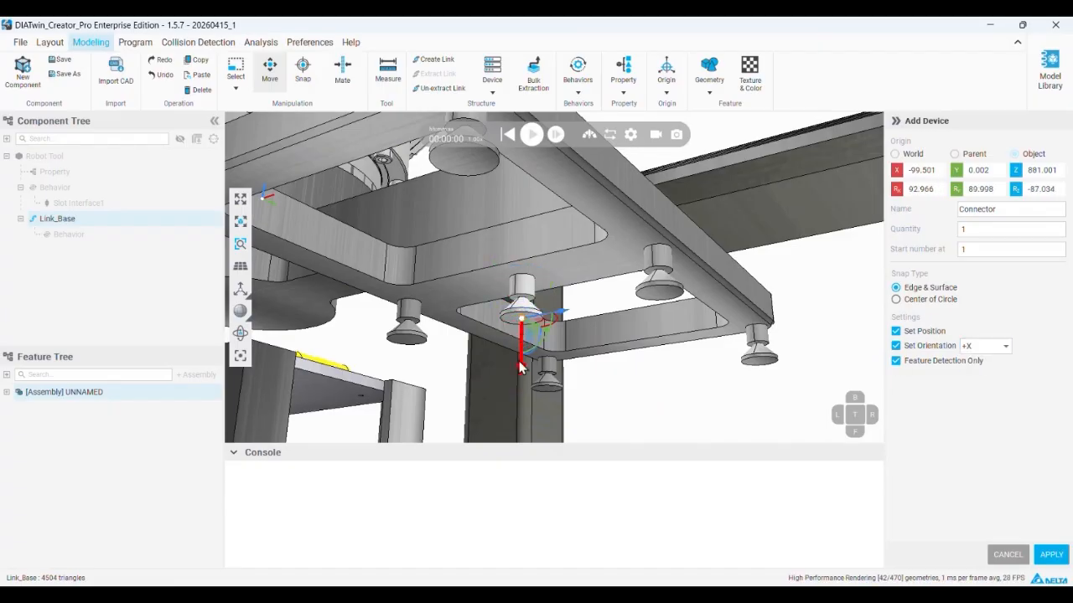
left_click(989, 346)
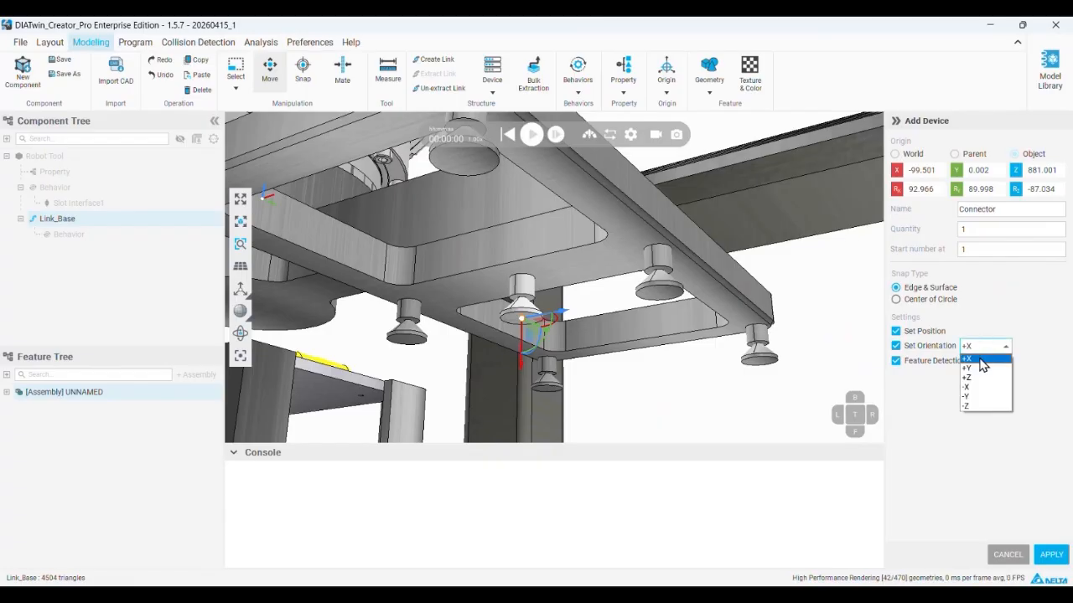
left_click(979, 359)
left_click_drag(543, 350, 543, 345)
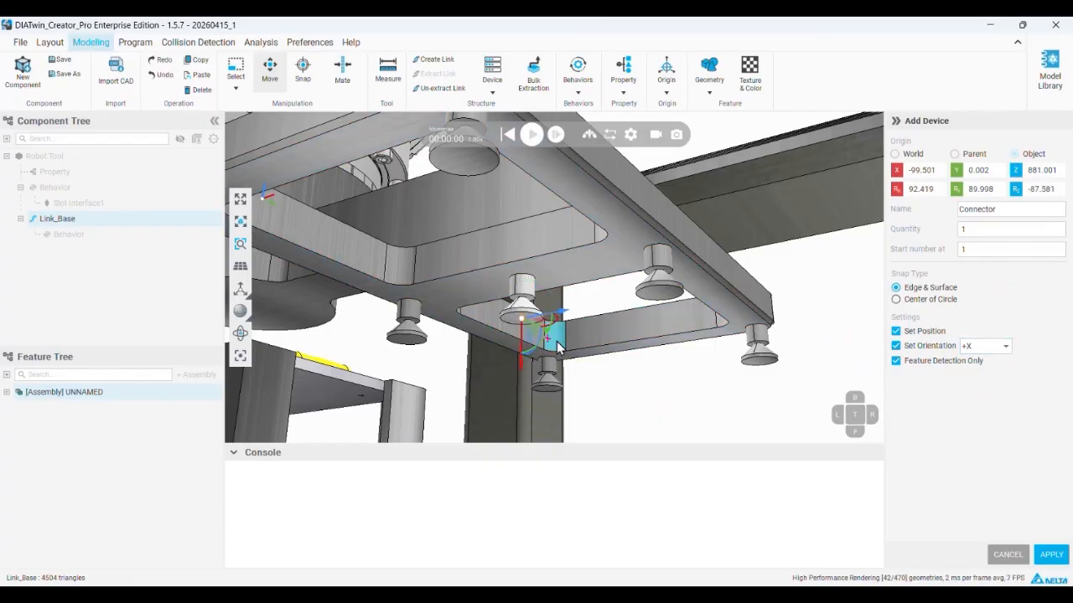
left_click(1052, 554)
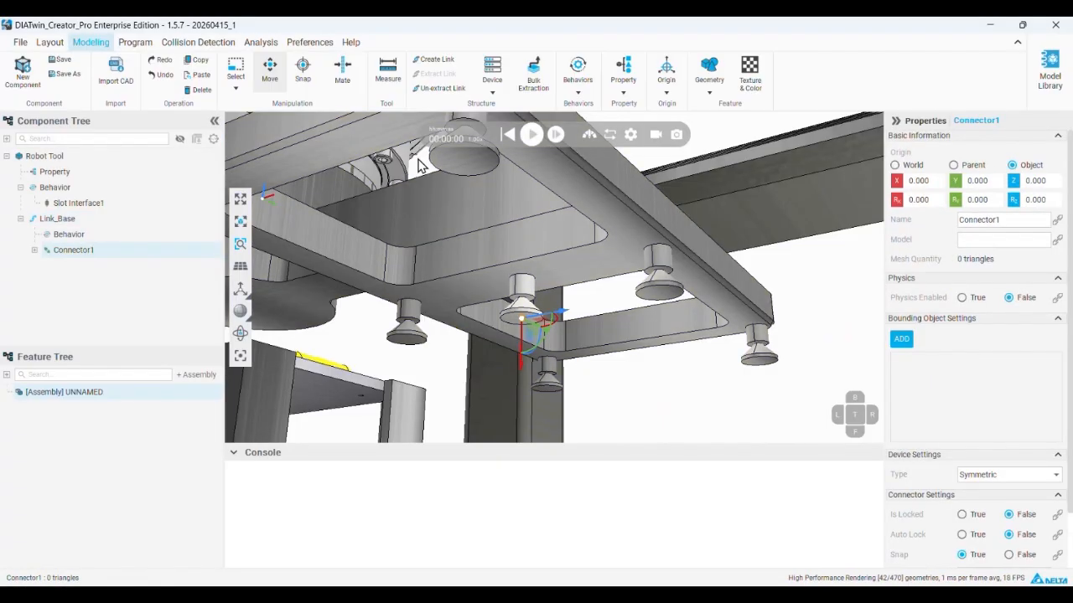
- Turn on the display of connector axes and inspect the axis directions of Connector1 beneath the central suction cup
right_click_drag(601, 202, 602, 222)
scroll(603, 220, "down", 2)
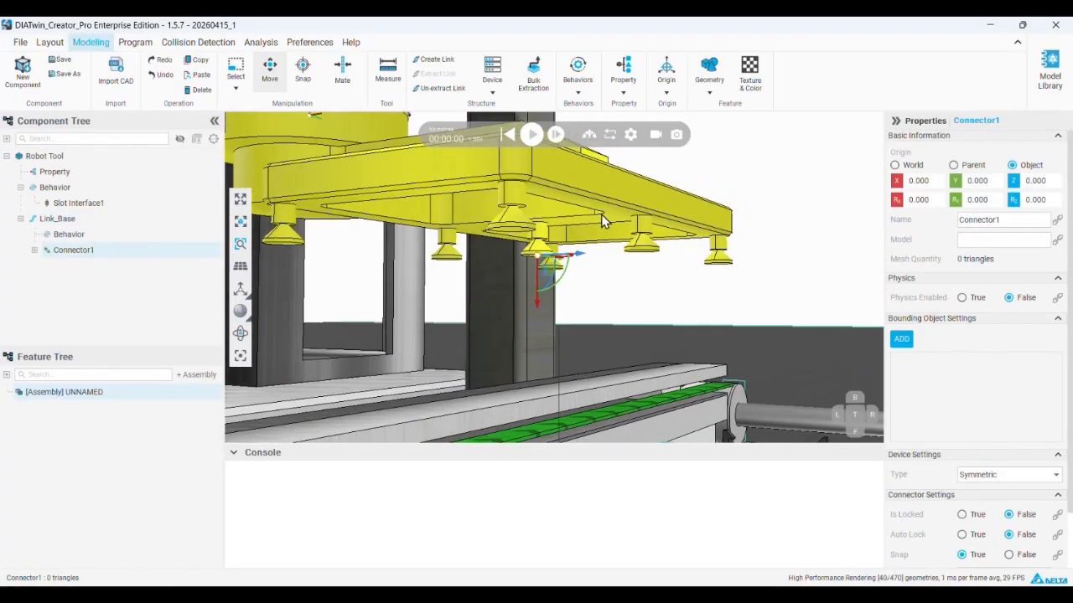
scroll(602, 222, "down", 1)
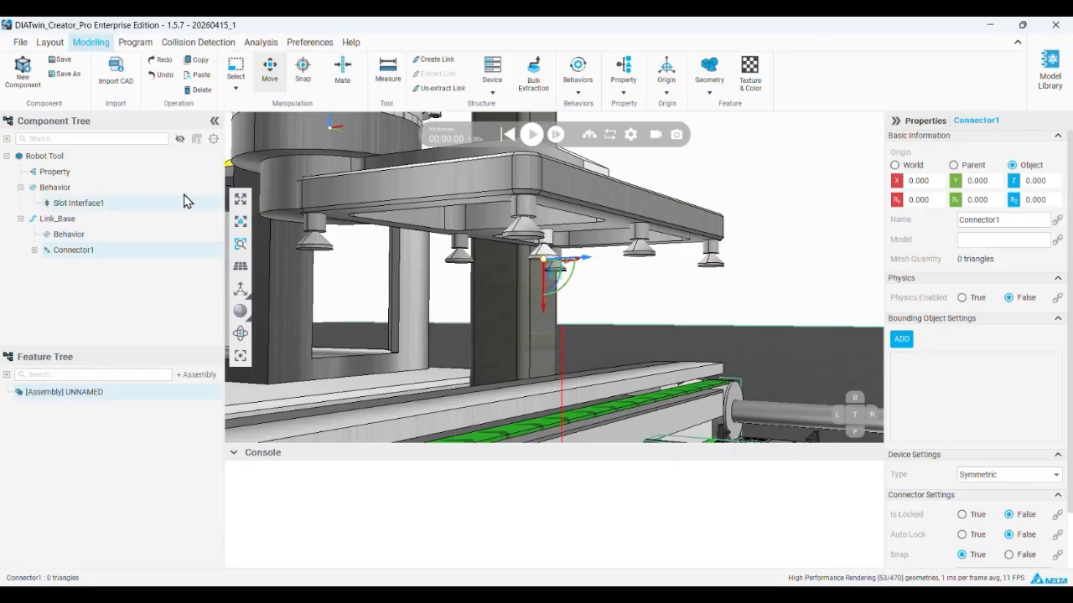
left_click(312, 44)
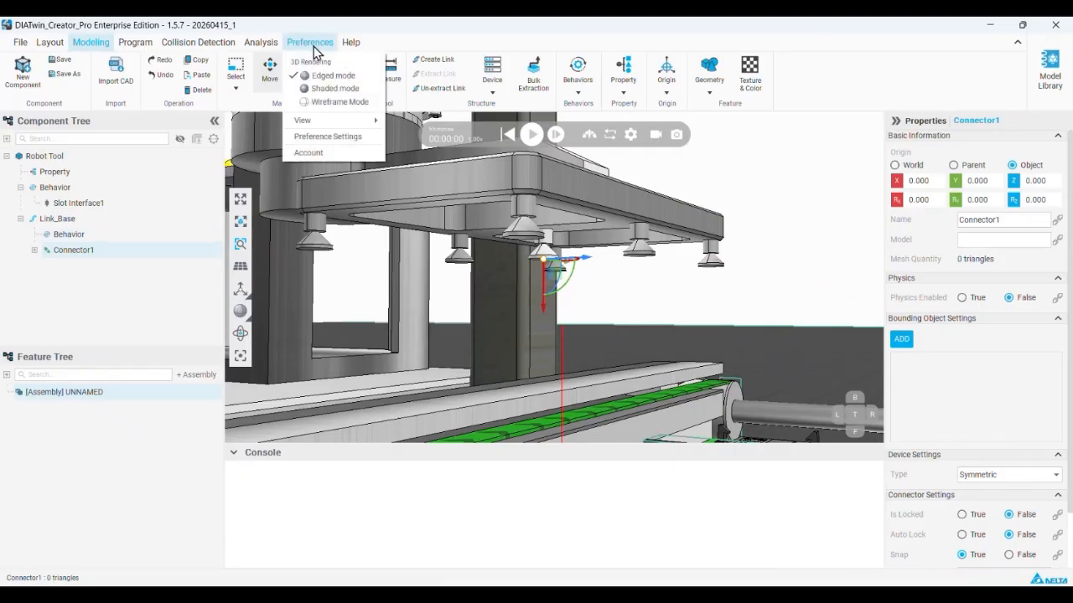
mouse_move(375, 126)
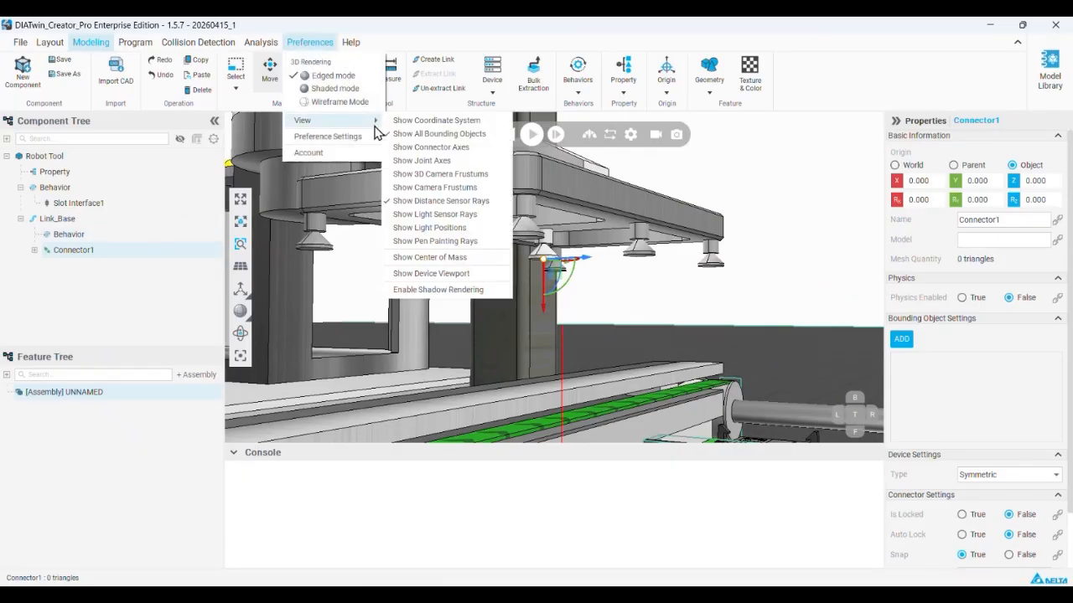
left_click(476, 151)
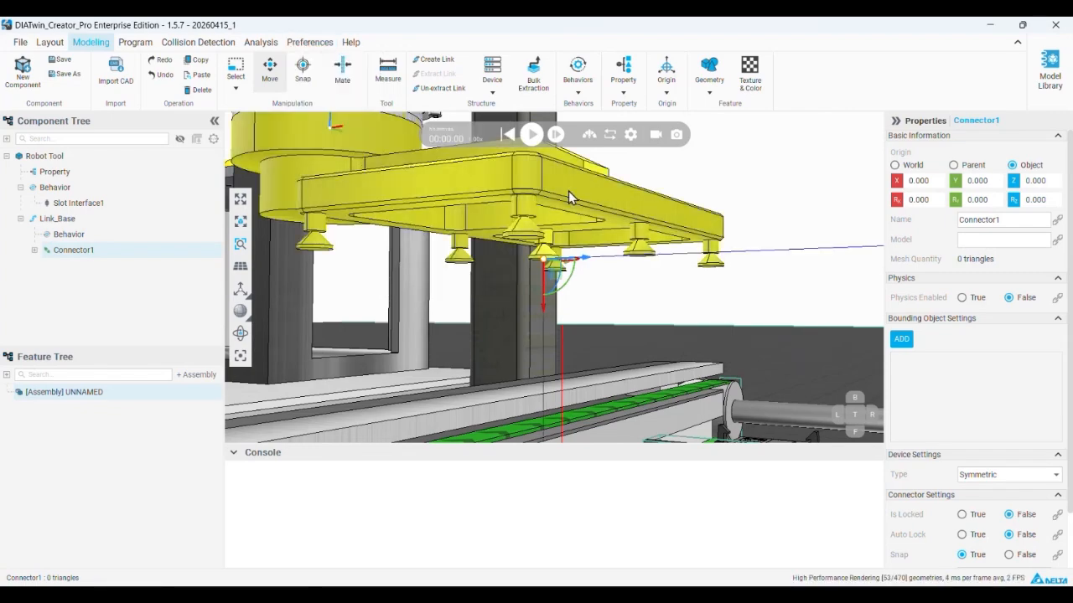
middle_click_drag(569, 193, 568, 211)
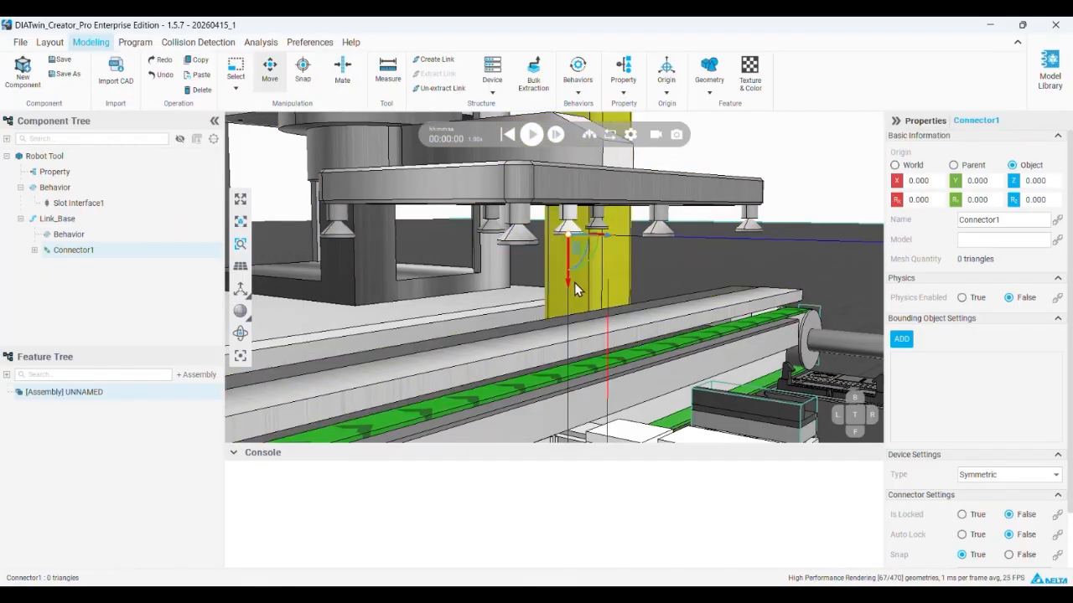
right_click_drag(567, 230, 554, 234)
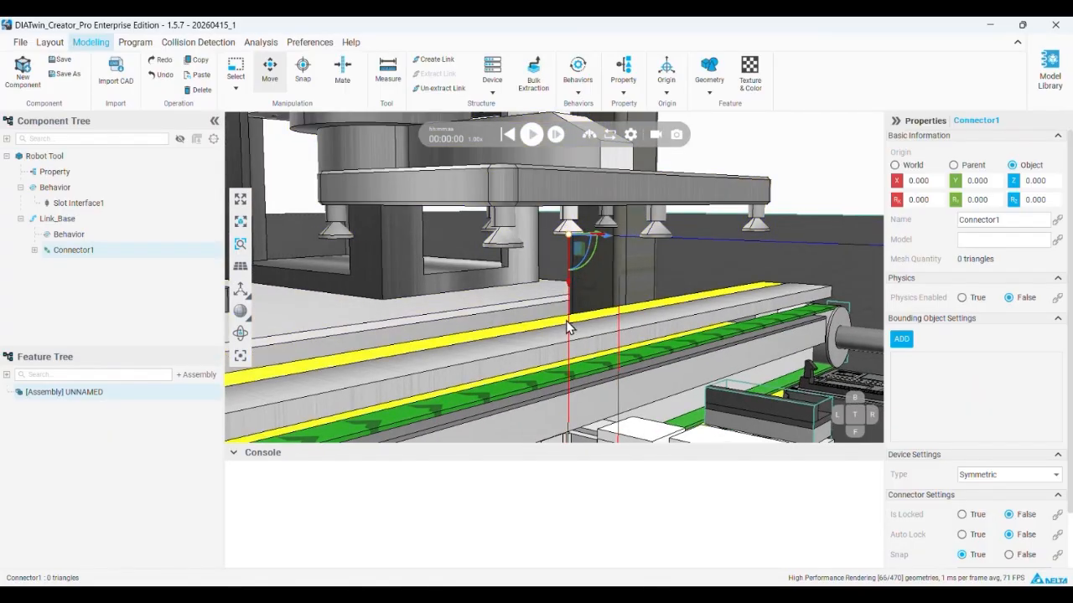
right_click_drag(572, 277, 570, 216)
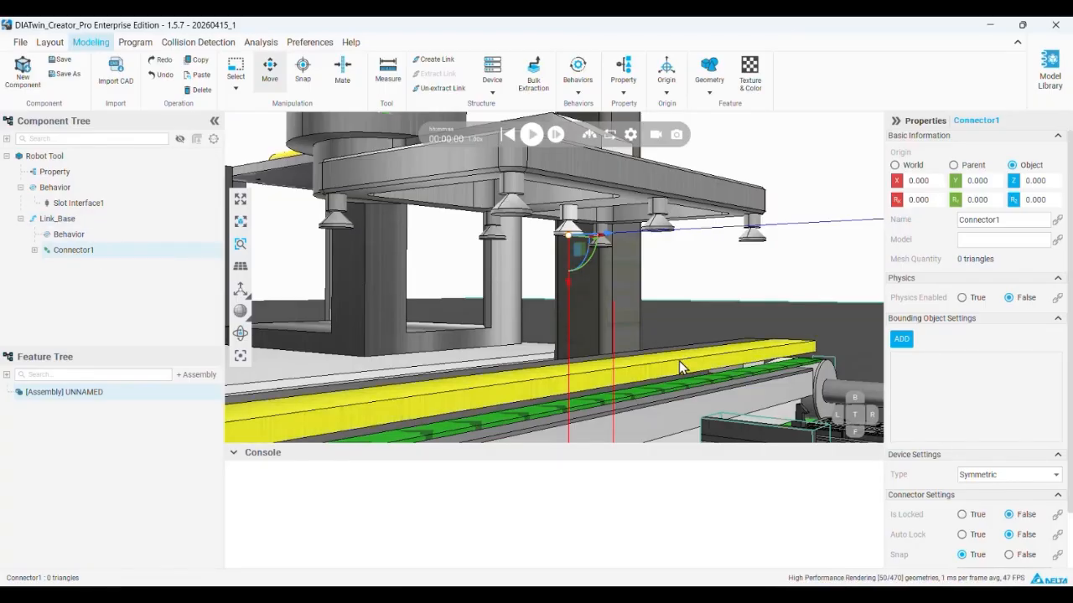
- Create a Vacuum Gripper behavior under Link_Base and open the properties of Connector1
right_click(75, 240)
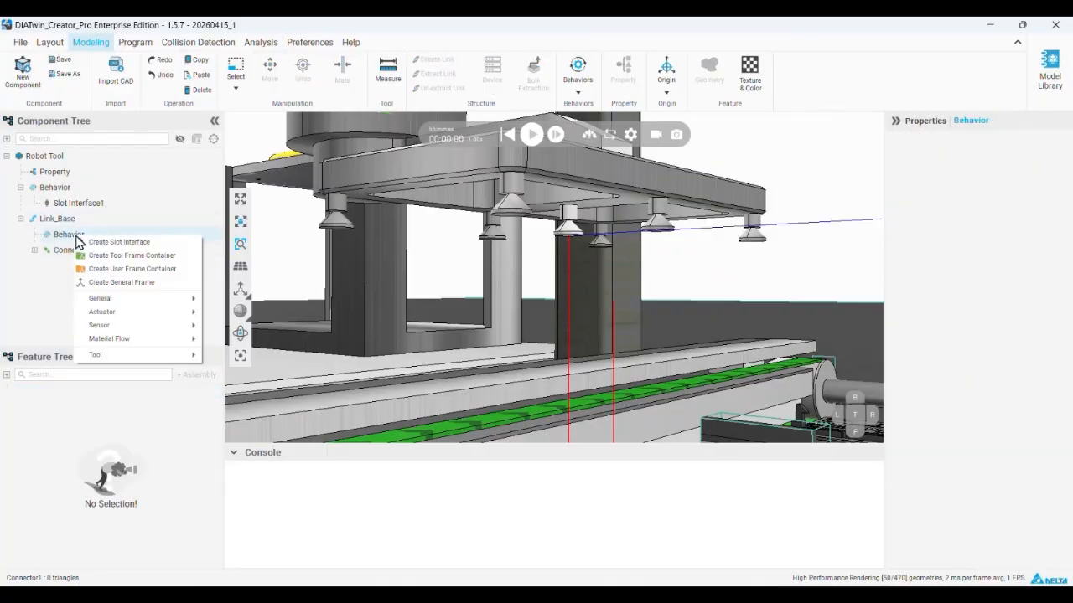
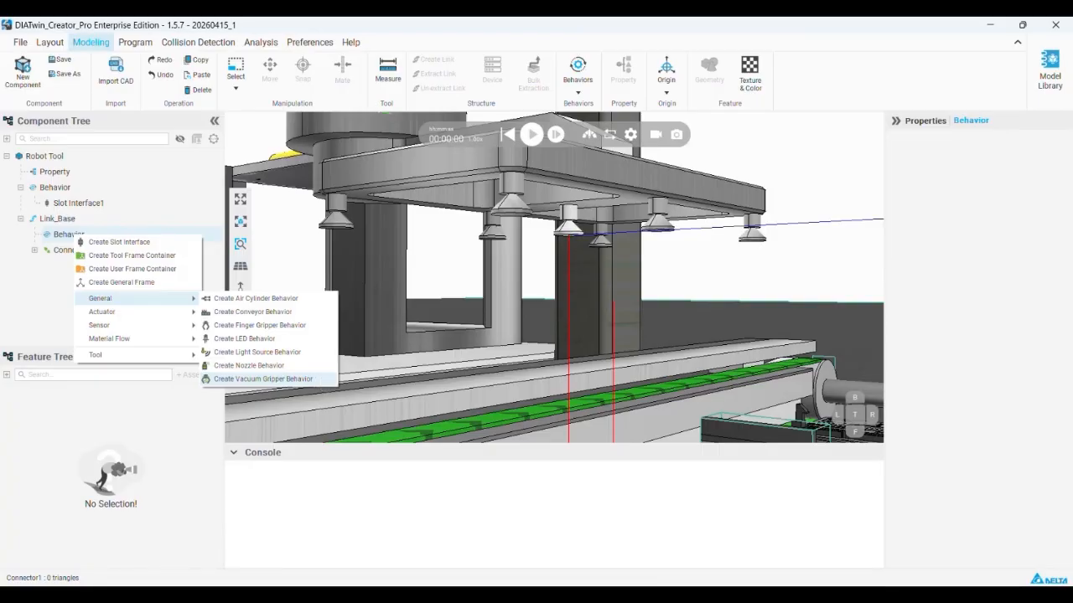
left_click(319, 378)
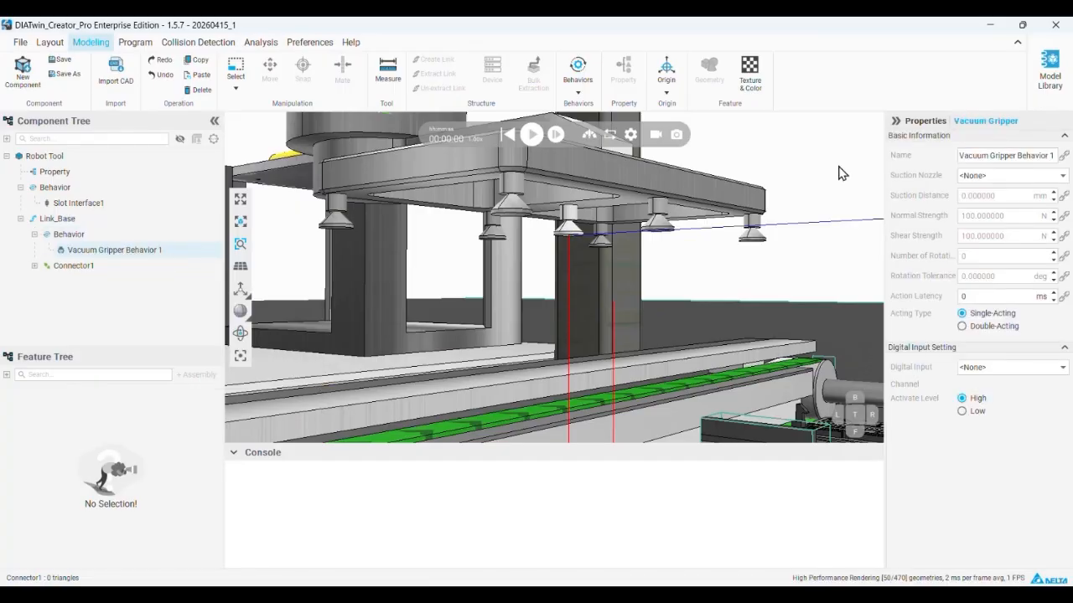
left_click(989, 177)
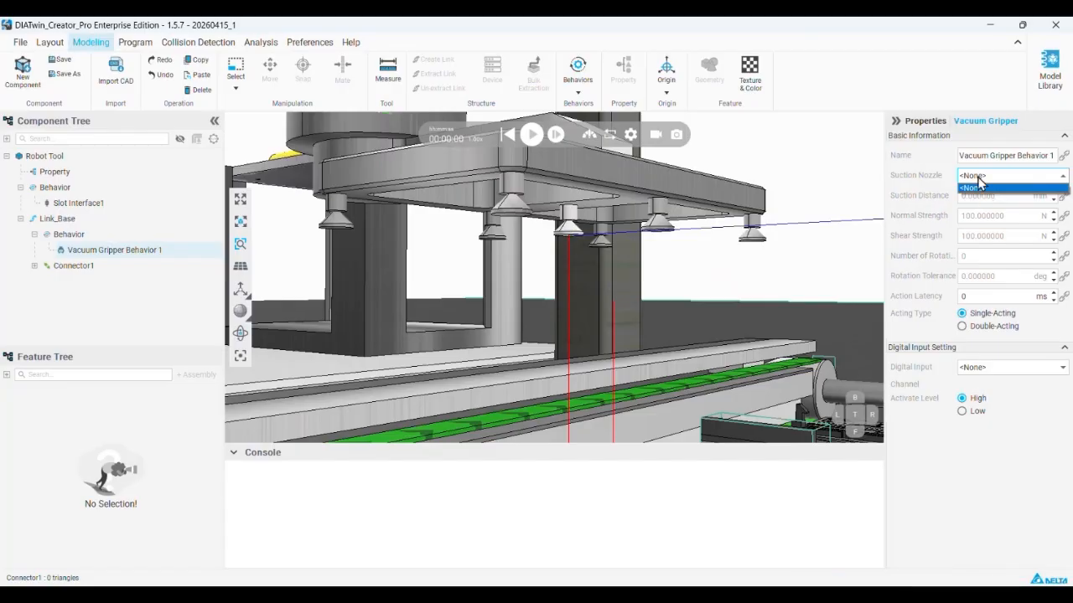
left_click(80, 266)
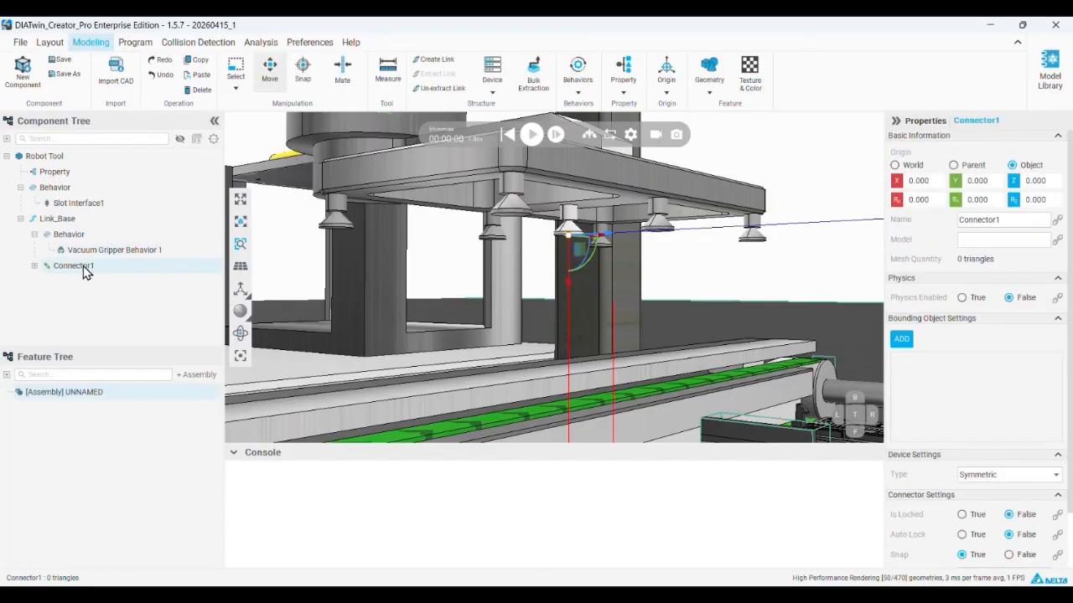
scroll(944, 387, "down", 1)
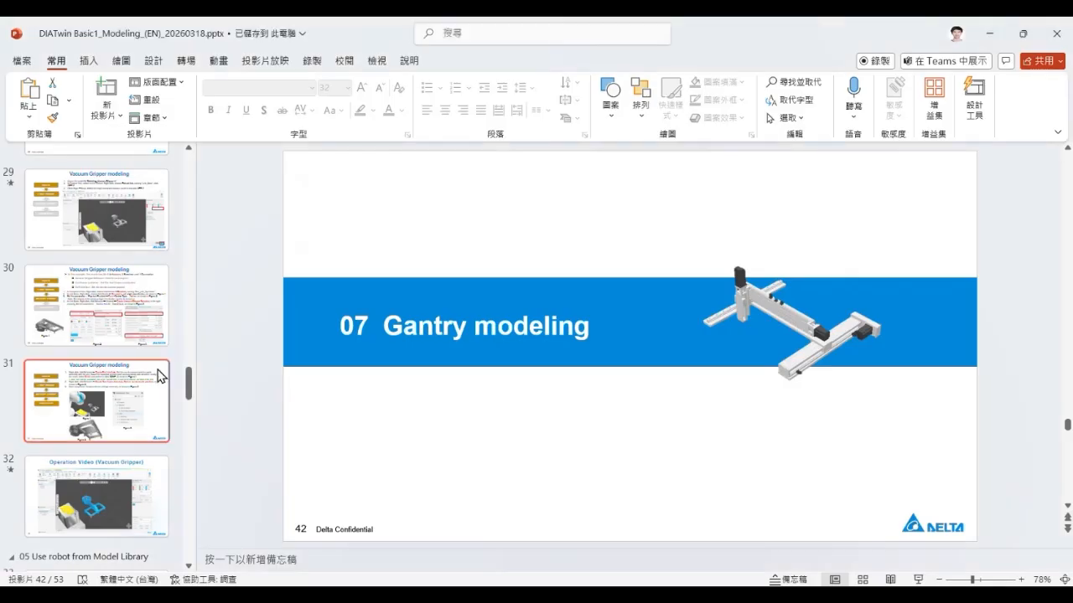
- Switch to the PowerPoint modeling deck, find the Vacuum Gripper modeling slide and read its connector and physics parameter instructions
scroll(116, 327, "up", 10)
scroll(115, 326, "up", 15)
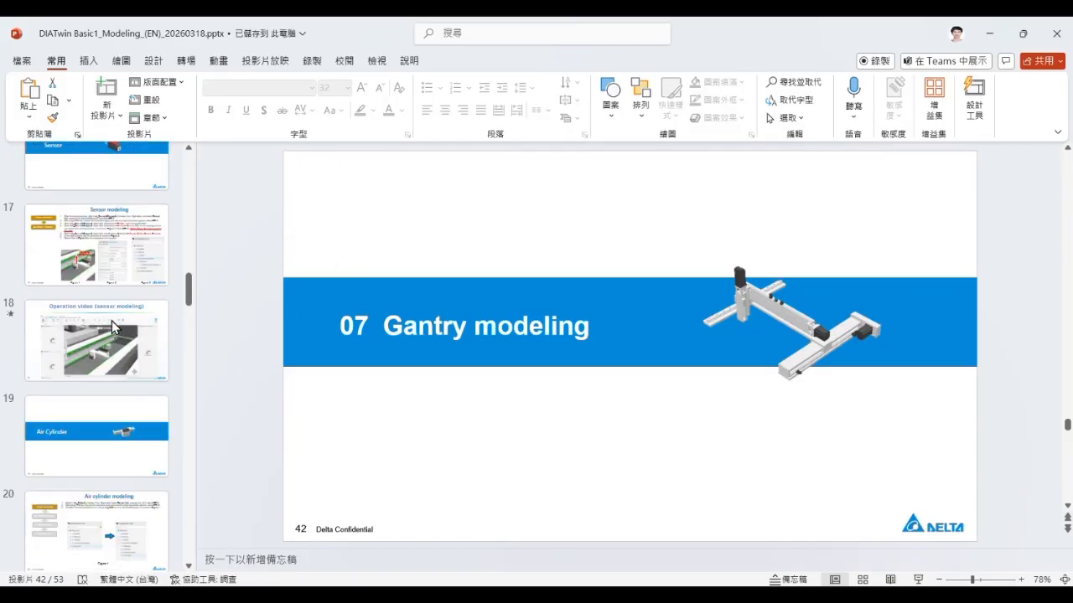
scroll(115, 327, "down", 10)
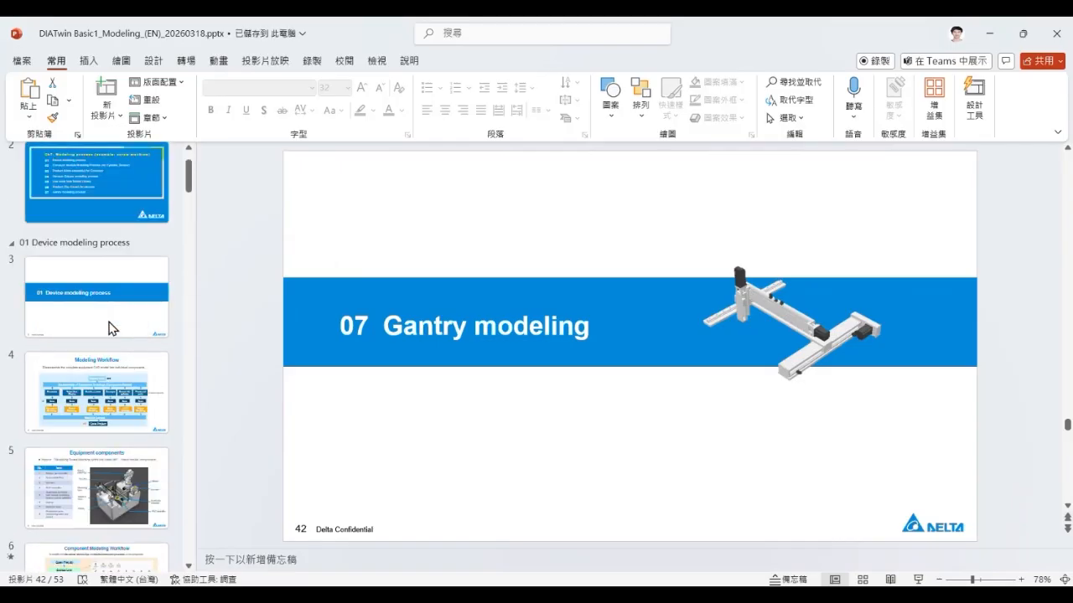
scroll(120, 347, "down", 17)
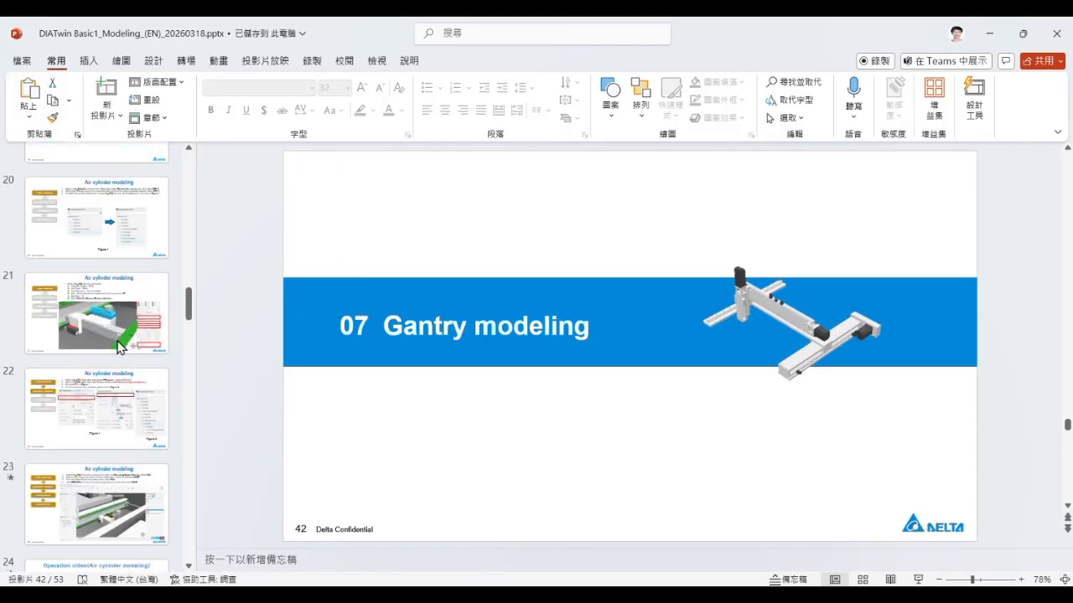
scroll(119, 335, "down", 3)
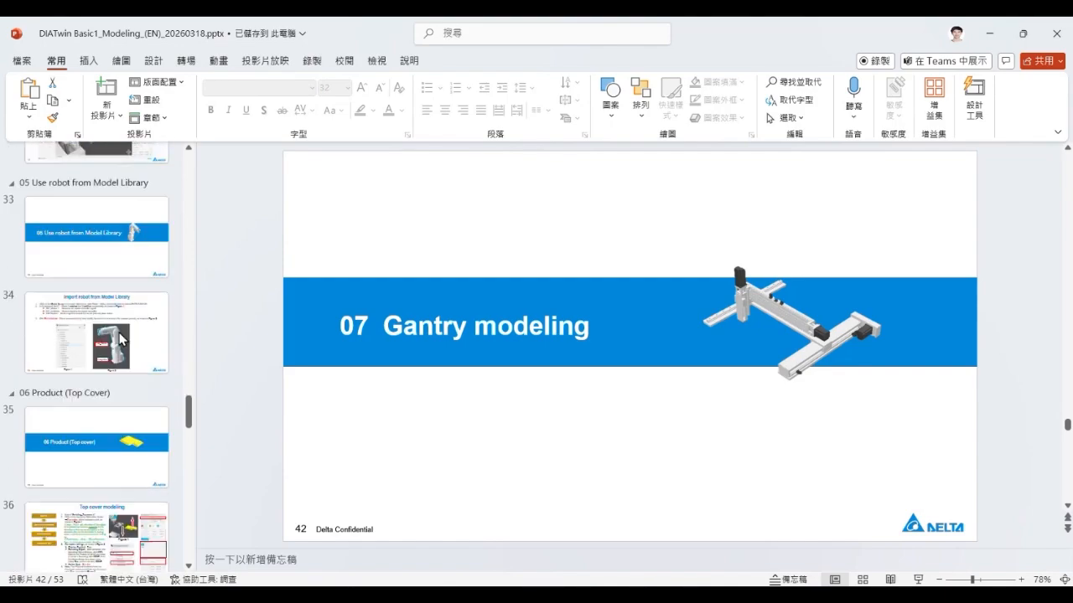
scroll(119, 304, "up", 10)
left_click(119, 285)
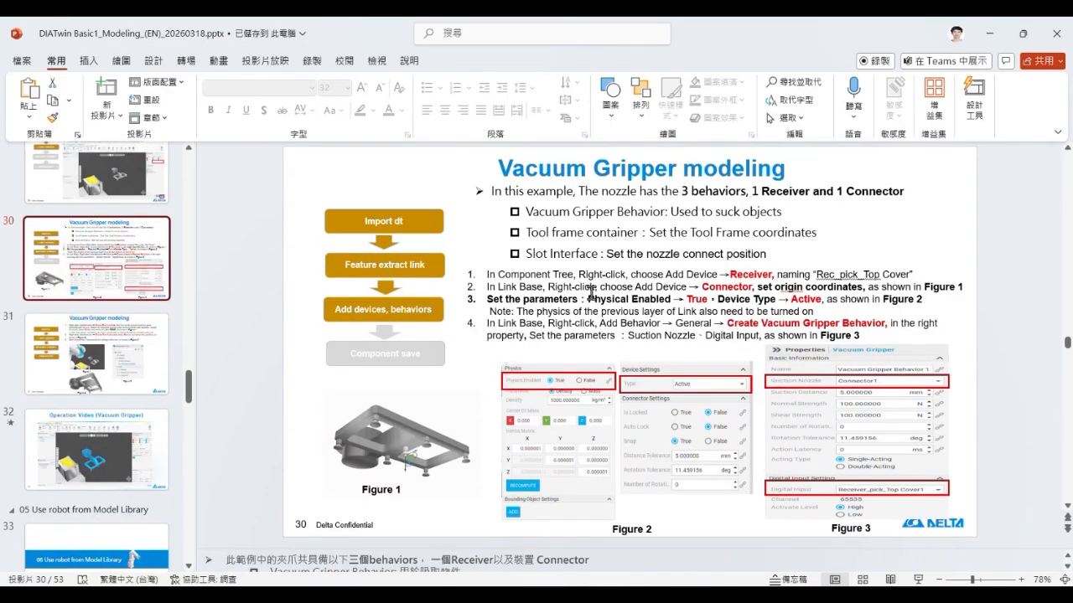
left_click_drag(600, 287, 662, 286)
left_click_drag(772, 298, 880, 287)
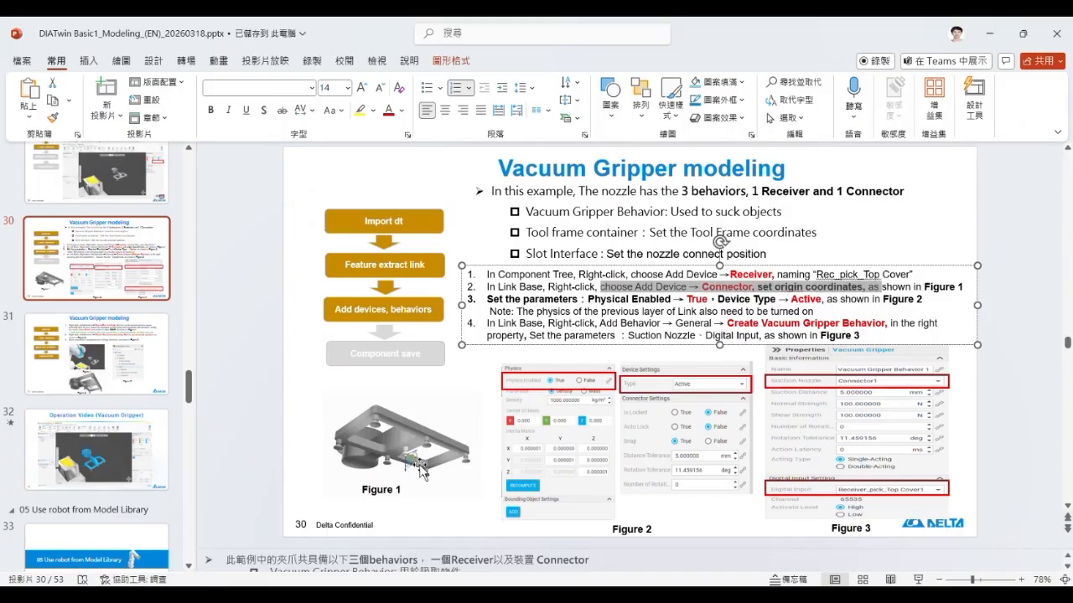
left_click(587, 304)
left_click_drag(587, 304, 913, 299)
- Switch back to DIATwin Creator, enable physics for Connector1, set its device type to Active and collapse its bounding object settings
left_click(610, 595)
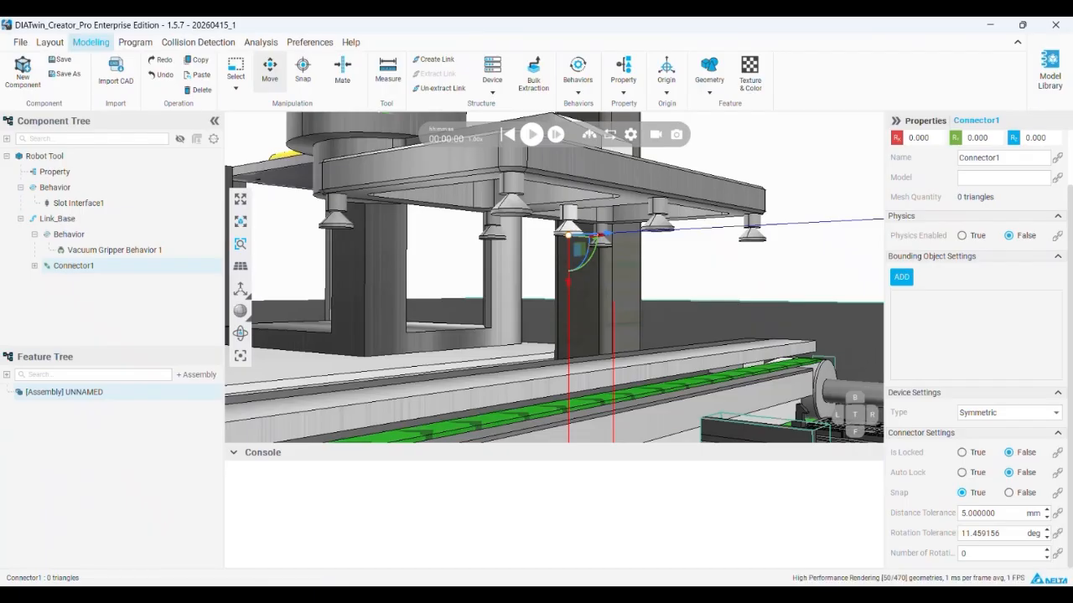
left_click(93, 270)
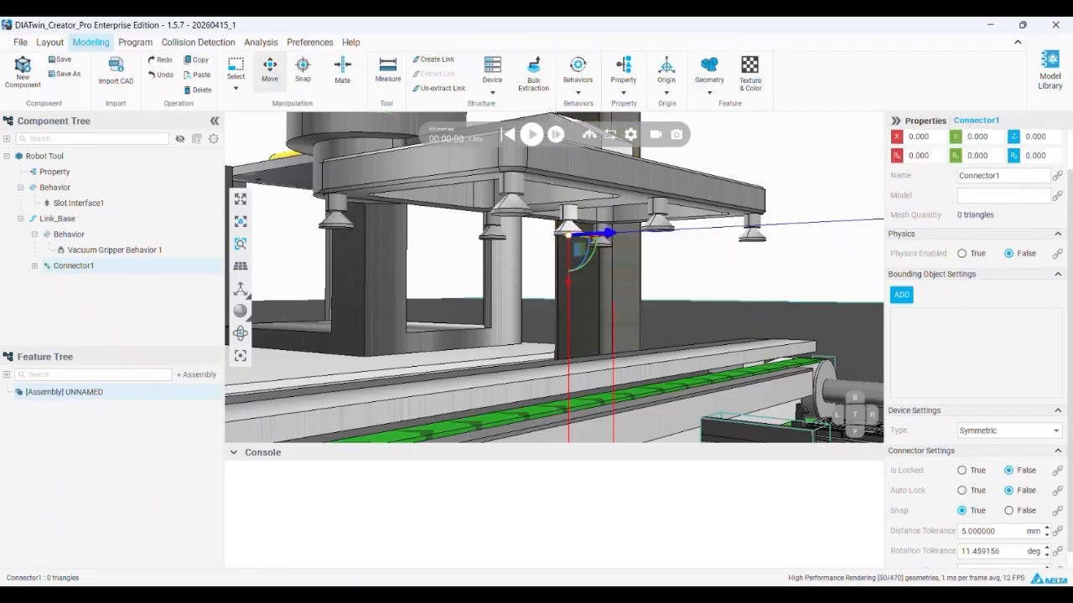
middle_click_drag(569, 228, 568, 232)
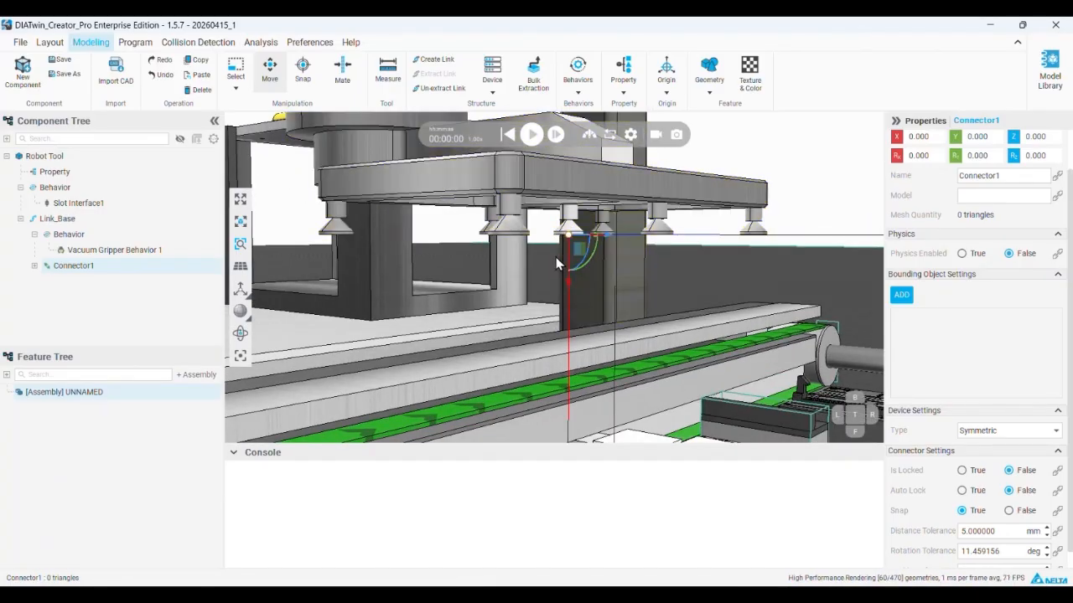
left_click(963, 254)
left_click(579, 599)
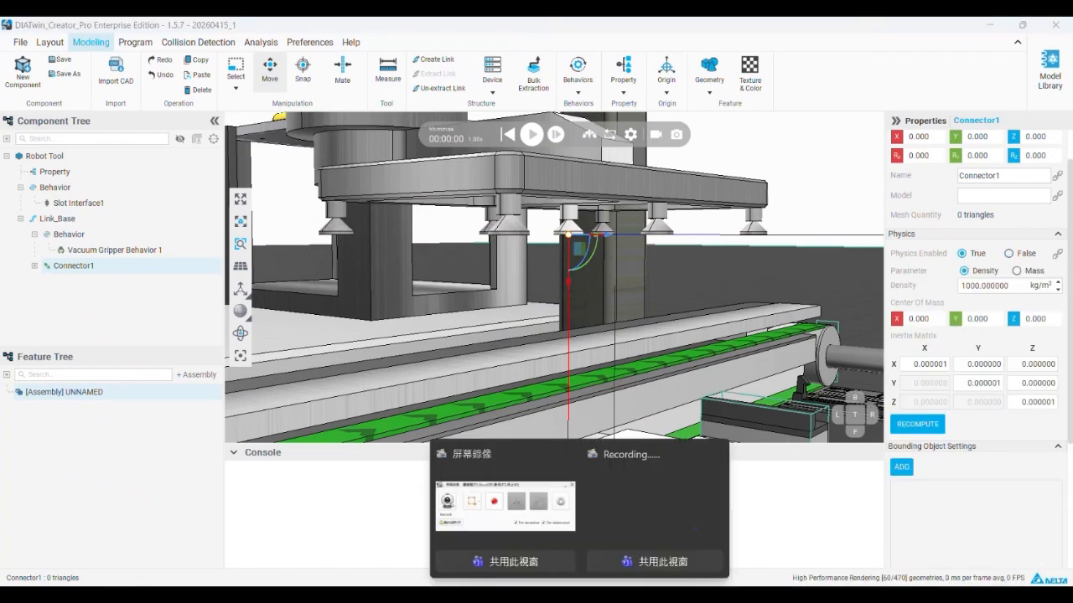
left_click(1007, 436)
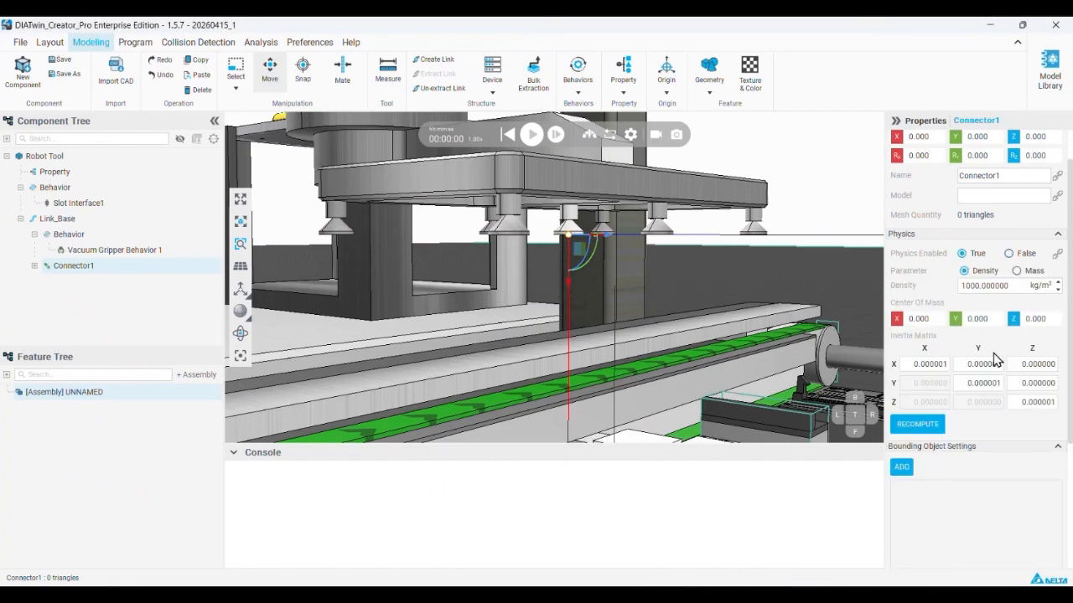
scroll(943, 414, "down", 1)
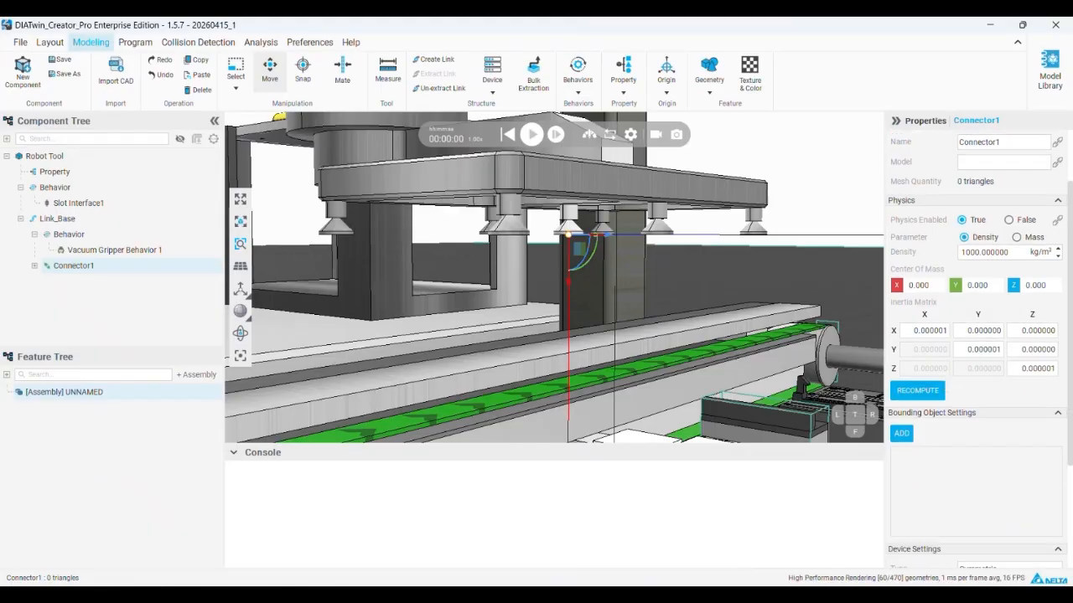
scroll(1000, 424, "down", 4)
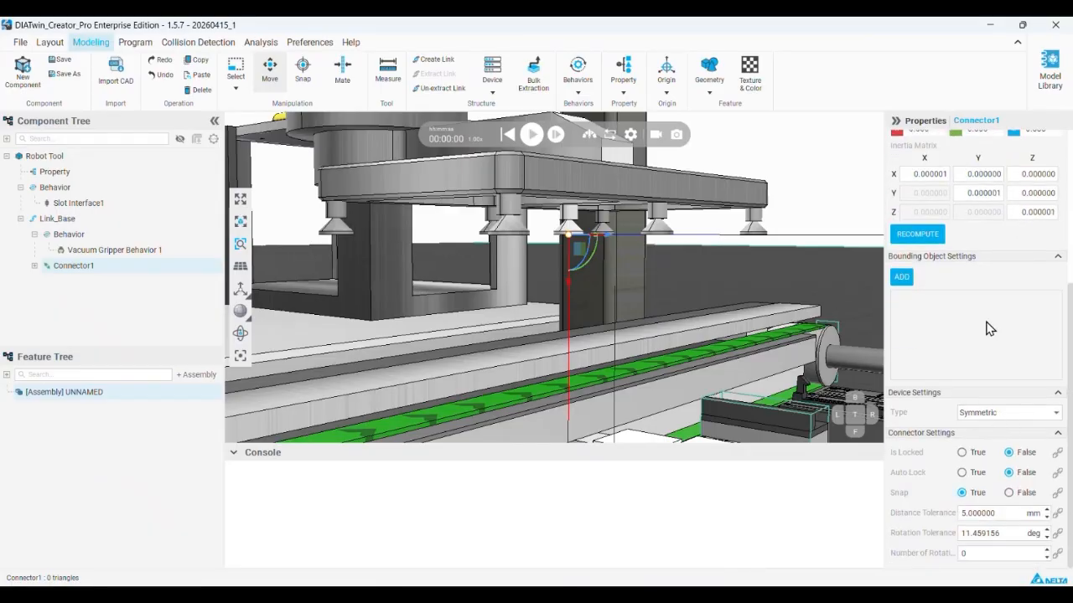
left_click(978, 414)
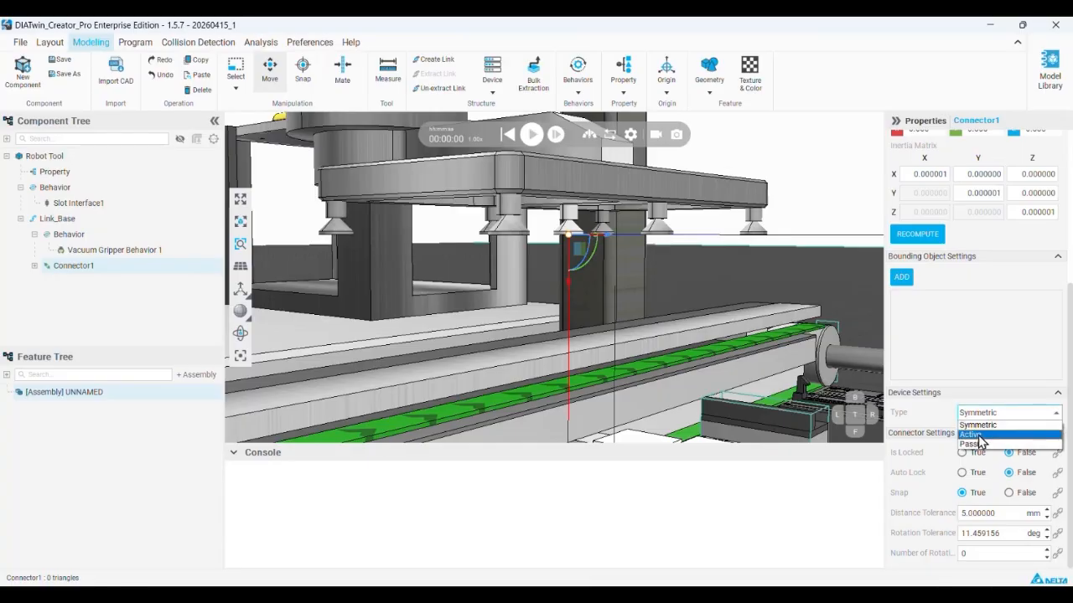
left_click(972, 435)
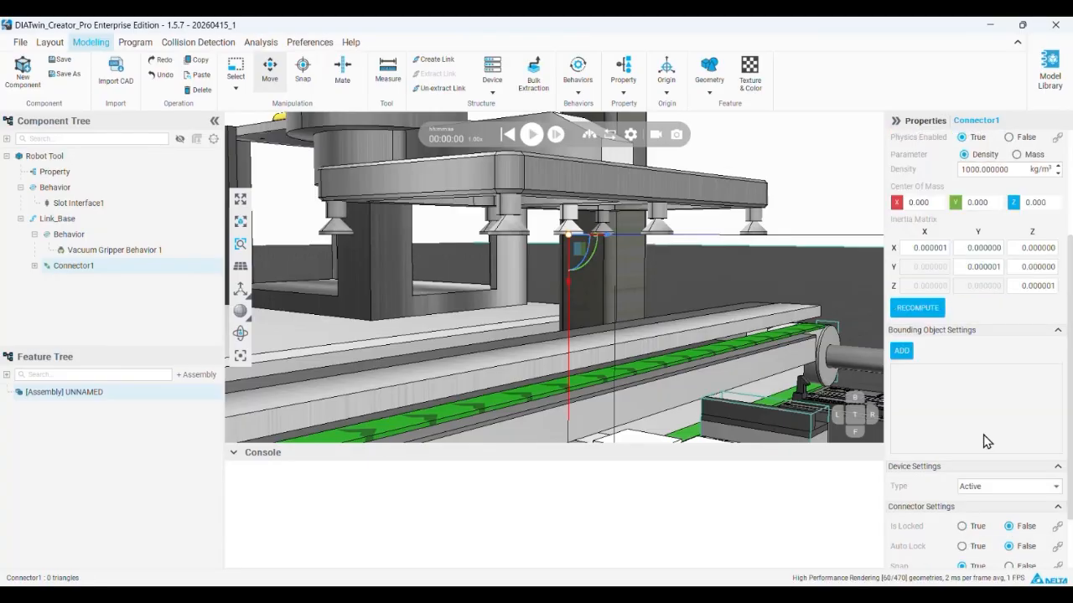
scroll(972, 491, "up", 5)
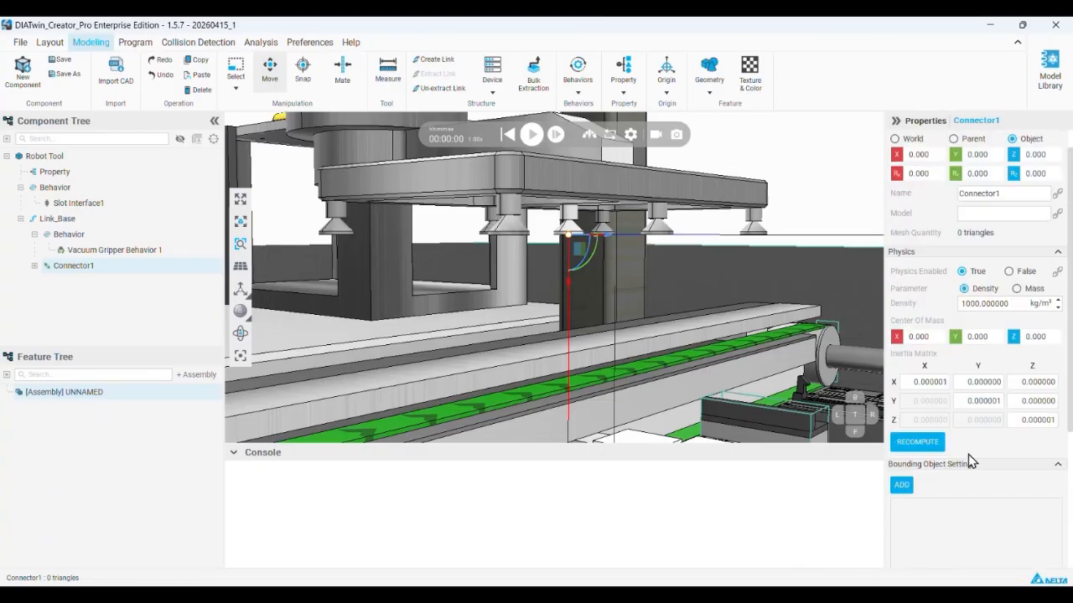
left_click(1057, 464)
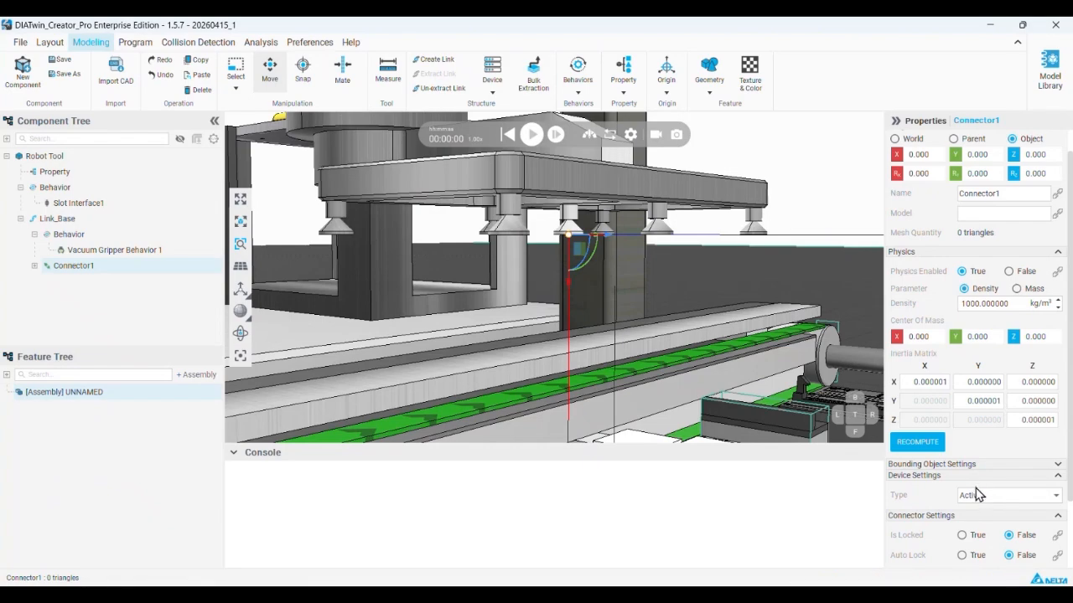
- Assign Connector1 as the suction nozzle of Vacuum Gripper Behavior 1
left_click(129, 255)
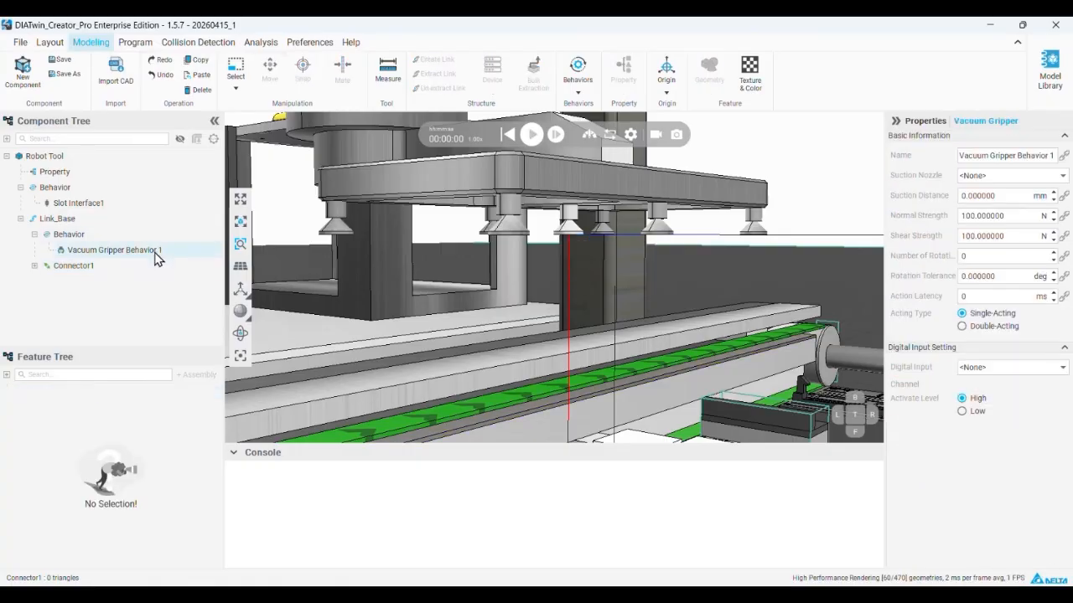
left_click(1019, 176)
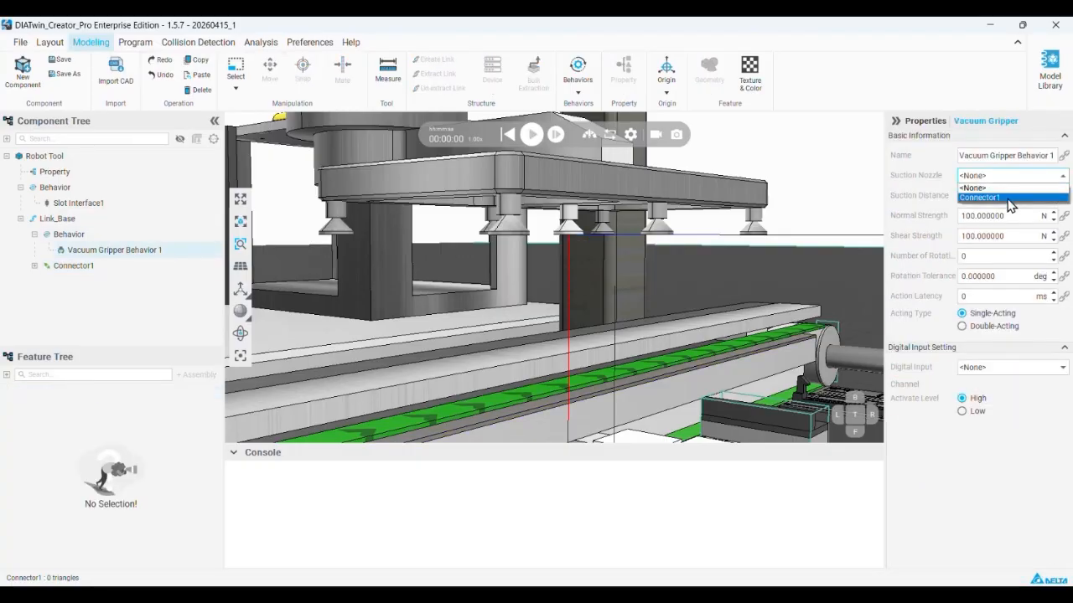
left_click(997, 198)
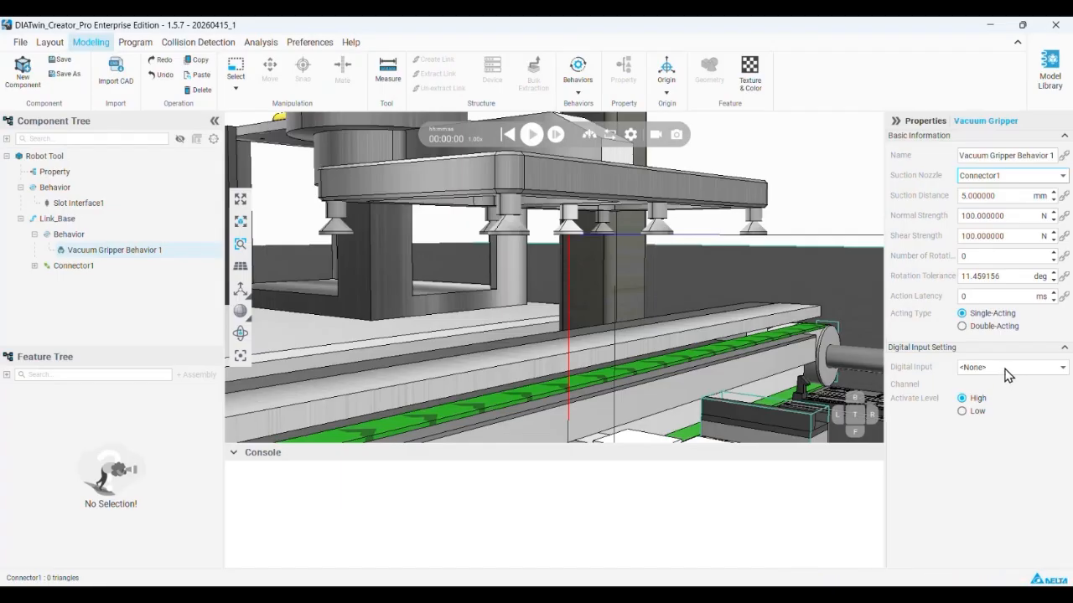
- Add one Receiver device under Link_Base with the default name and numbering
left_click(93, 220)
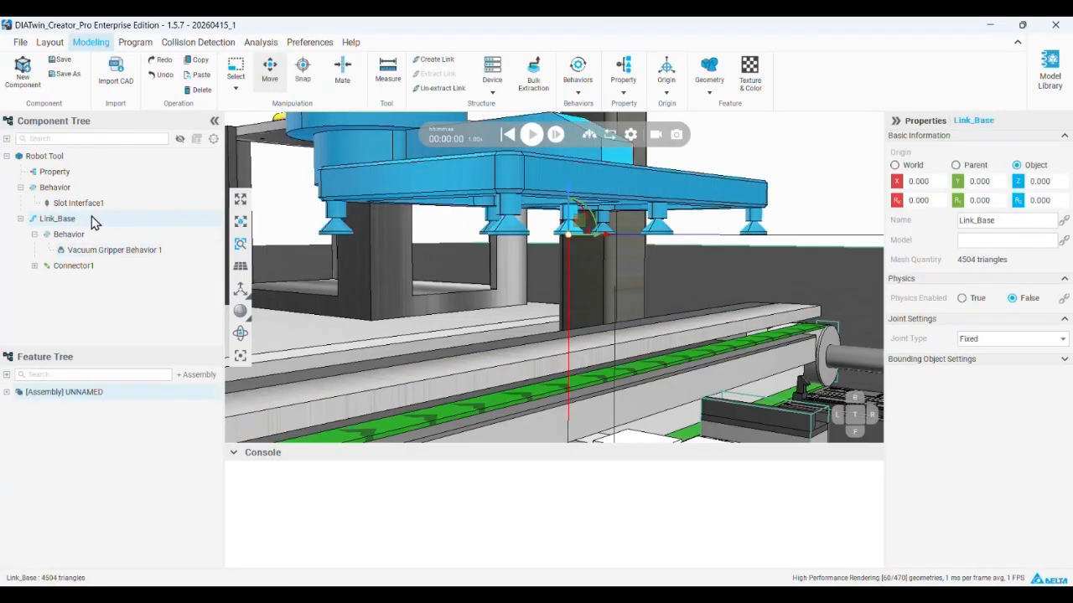
right_click(93, 219)
mouse_move(162, 377)
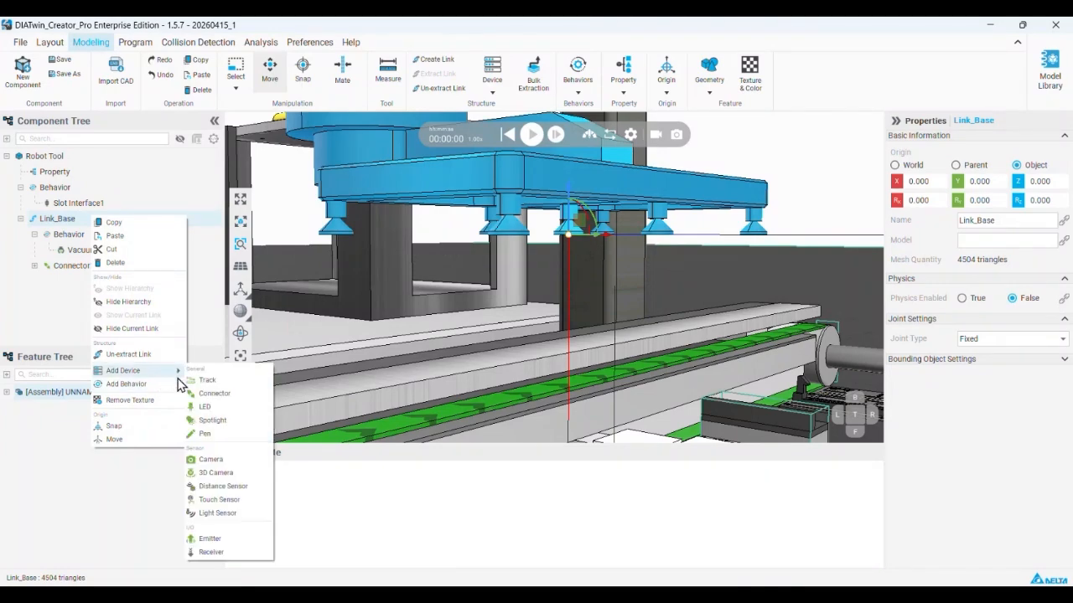
left_click(212, 552)
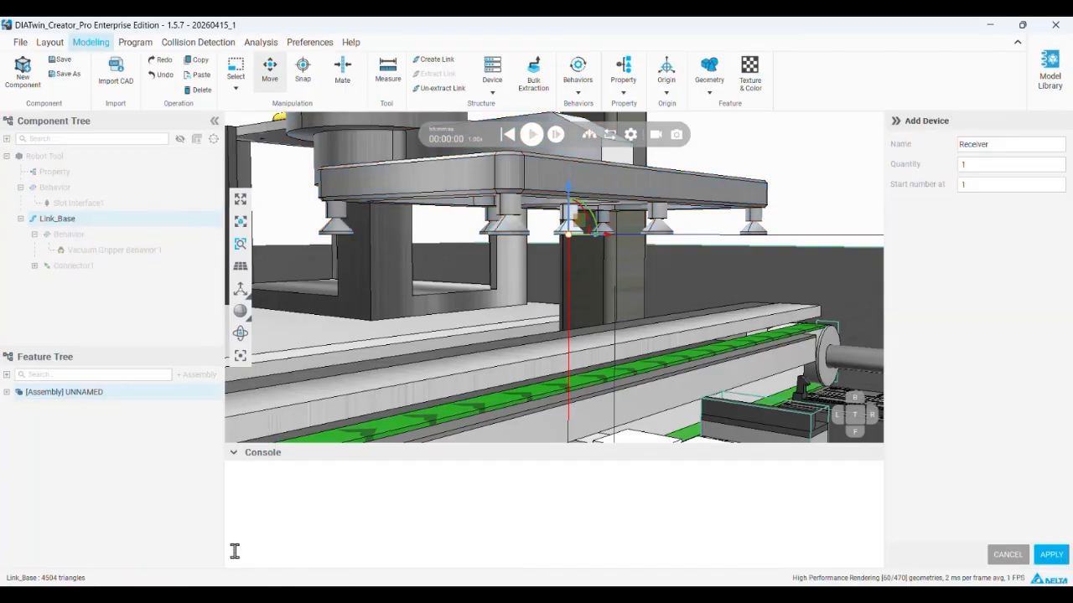
left_click(1050, 555)
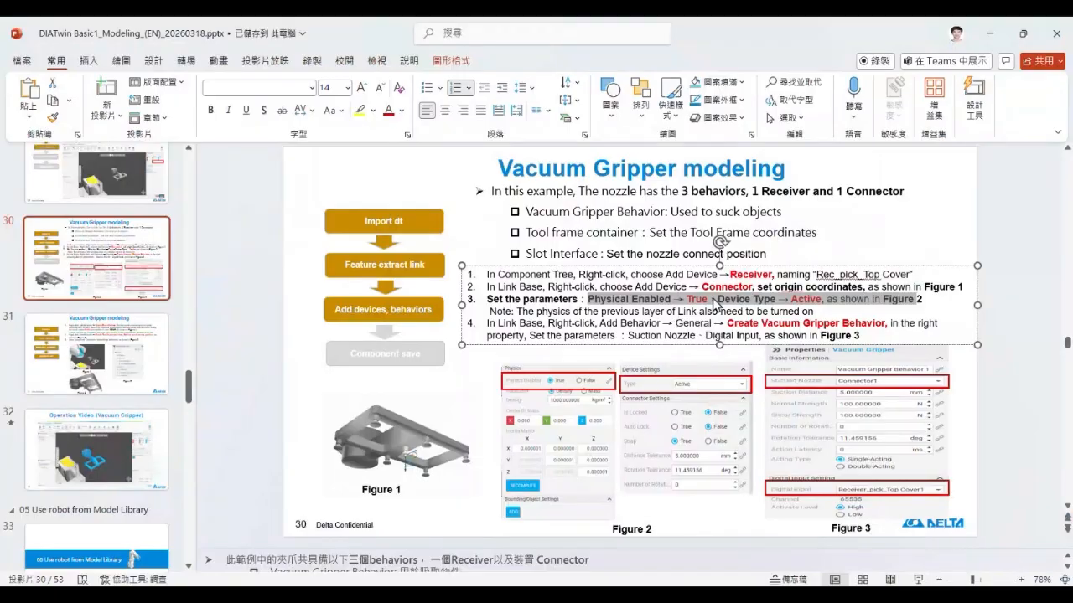
- Switch to the PowerPoint modeling deck and copy the receiver name Rec_pick_Top Cover from the first Vacuum Gripper modeling slide
left_click(89, 369)
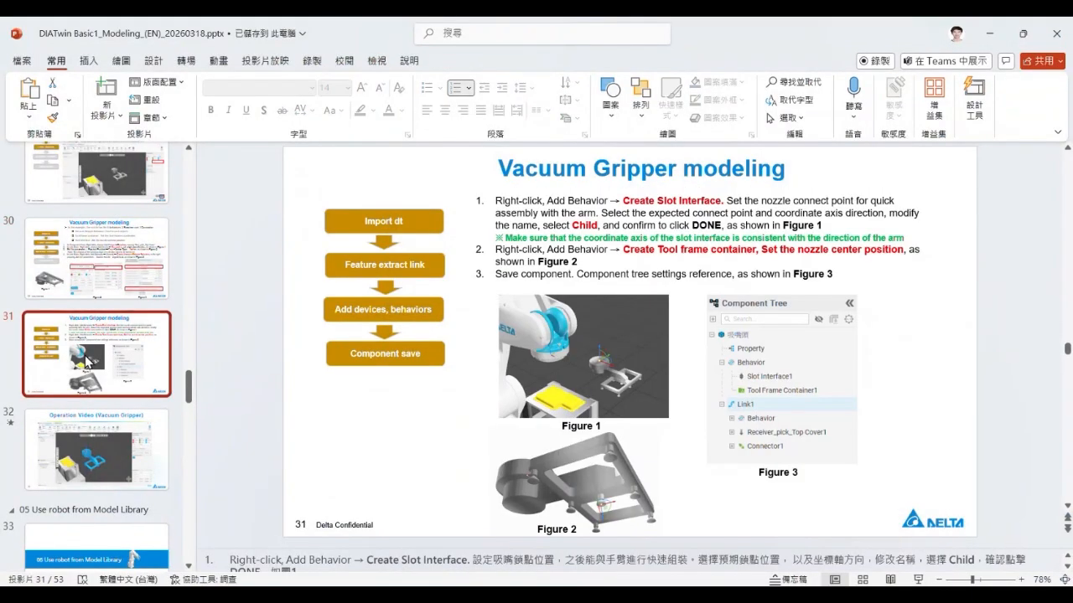
left_click(88, 309)
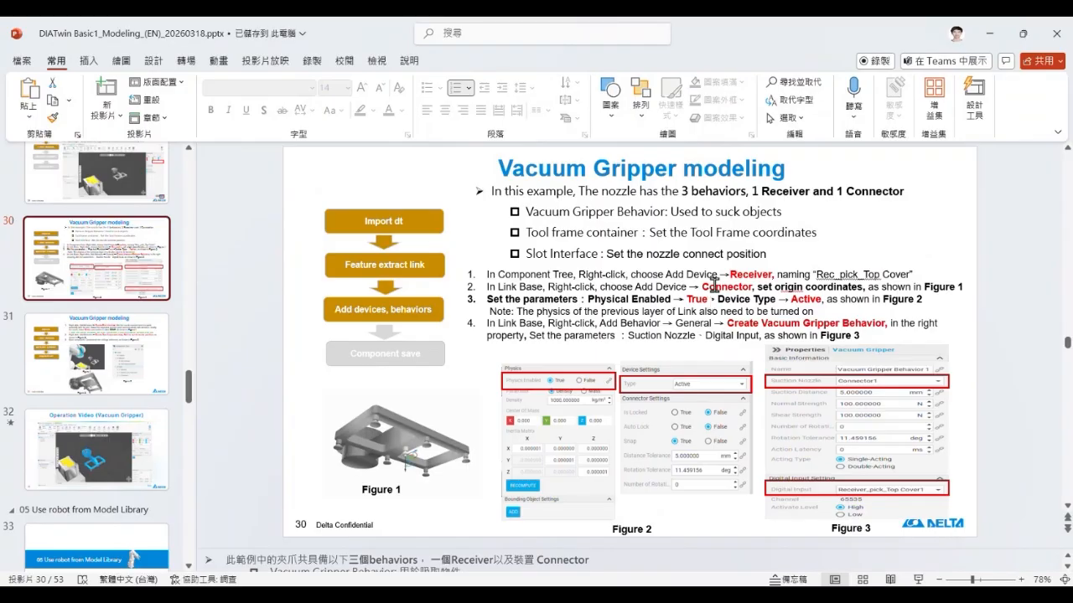
left_click_drag(815, 274, 910, 274)
key("ctrl+c")
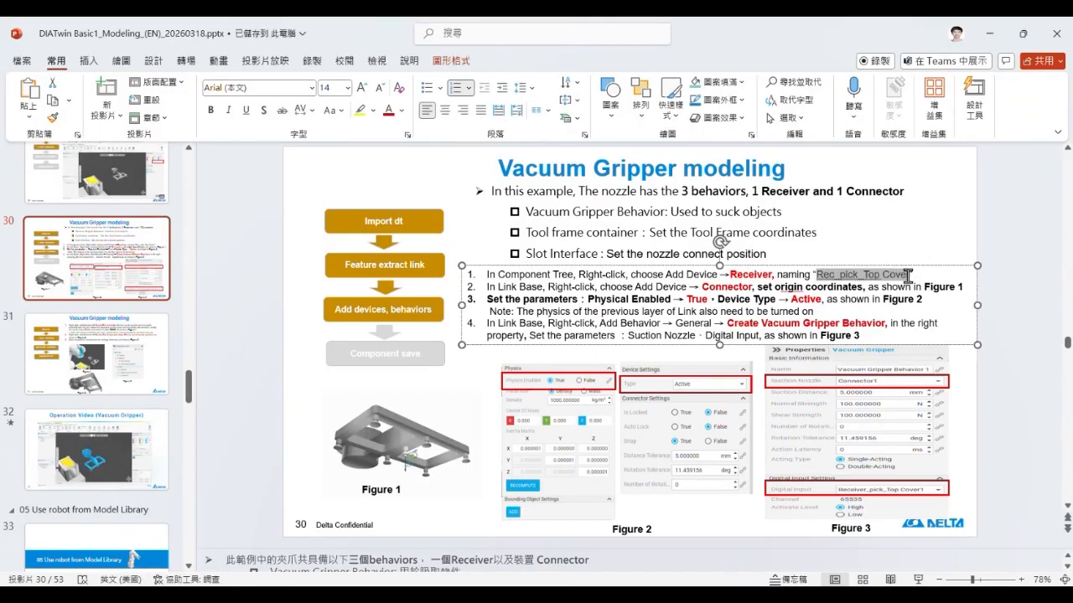
- Switch back to DIATwin Creator and rename Receiver1 to Rec_pick_Top Cover
left_click(999, 33)
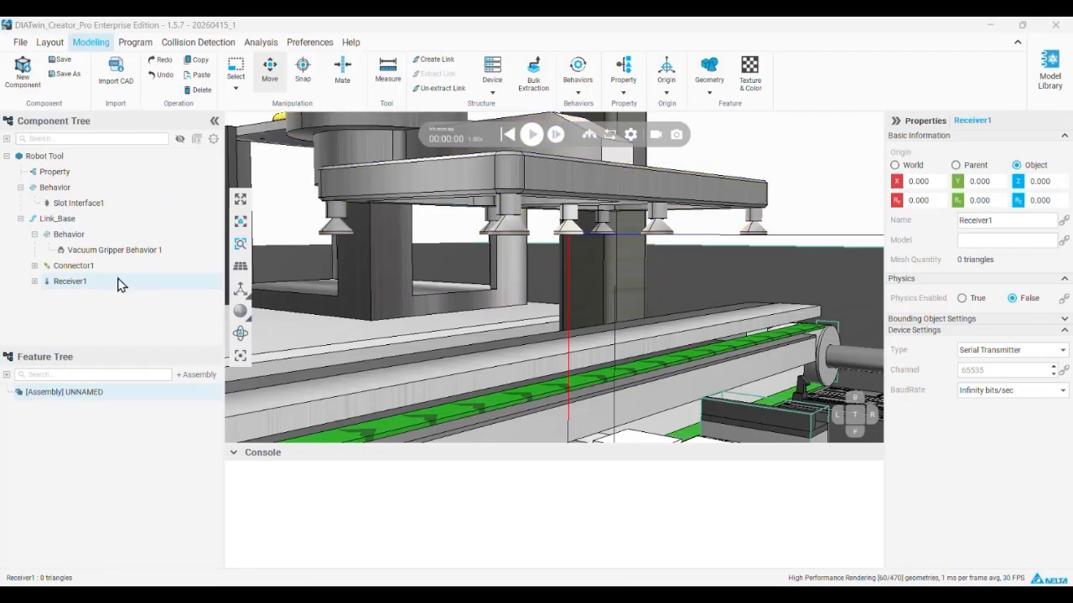
double_click(76, 282)
key("ctrl+v")
left_click(113, 325)
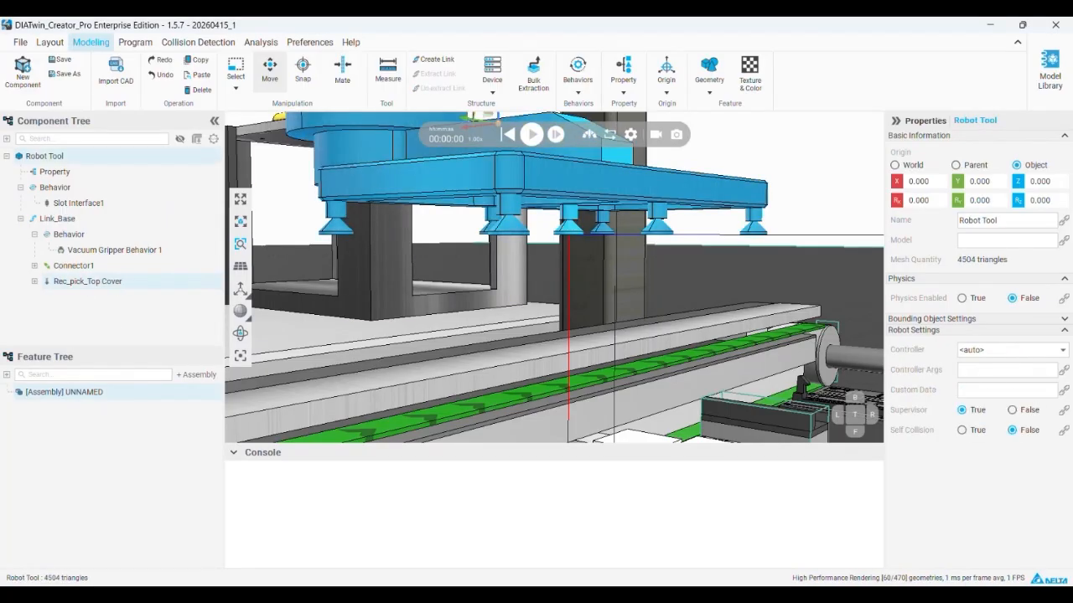
- Assign Rec_pick_Top Cover as the digital input of Vacuum Gripper Behavior 1
left_click(92, 281)
left_click(100, 251)
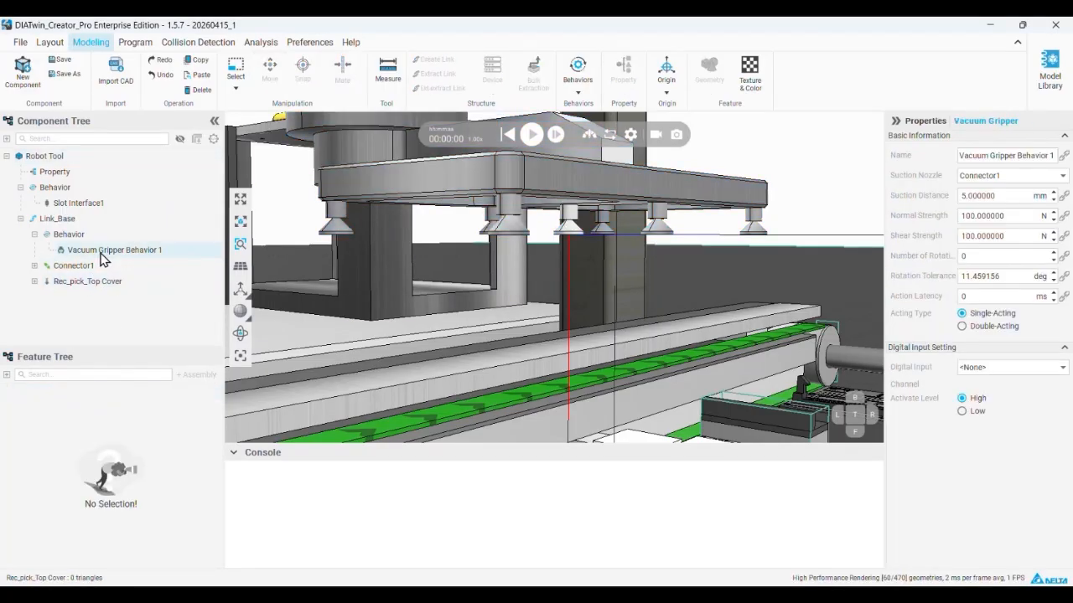
left_click(1003, 369)
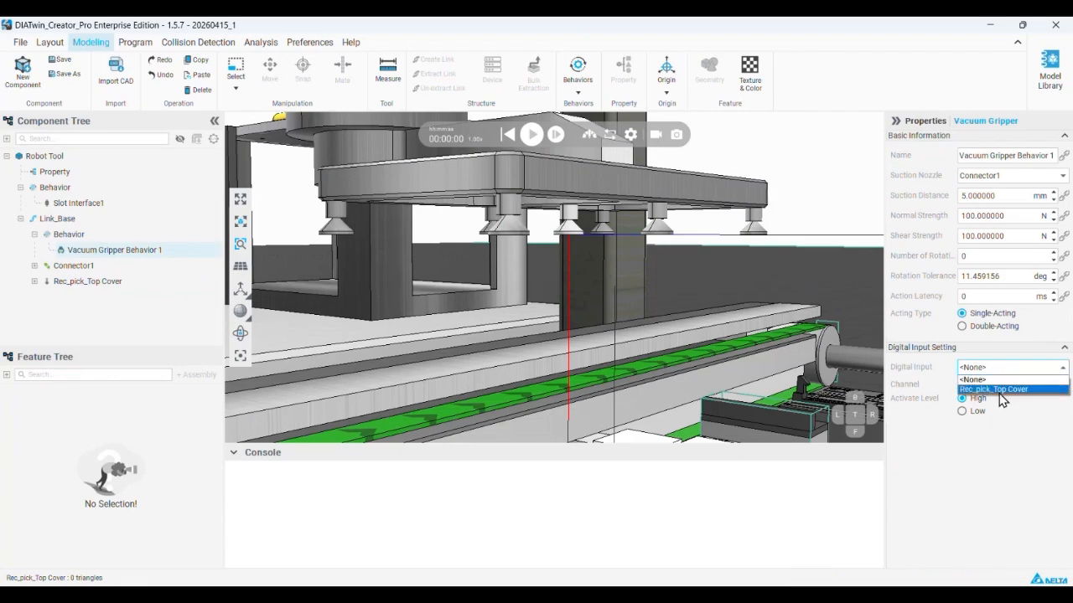
left_click(1002, 391)
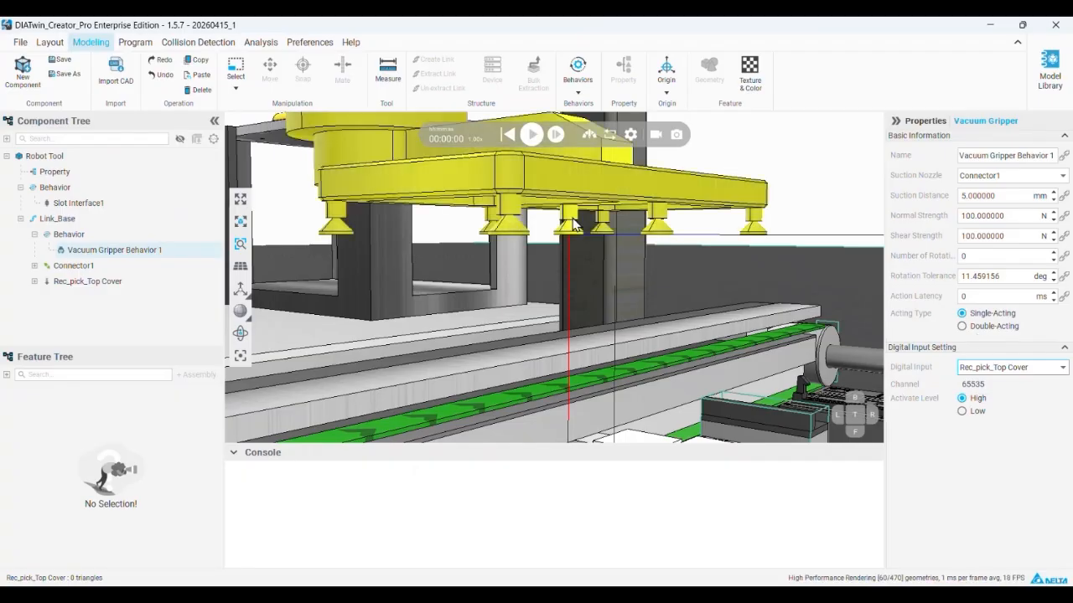
- Enable physics for Link_Base, the parent link of Connector1
scroll(539, 238, "down", 4)
middle_click_drag(538, 238, 566, 272)
scroll(566, 273, "down", 2)
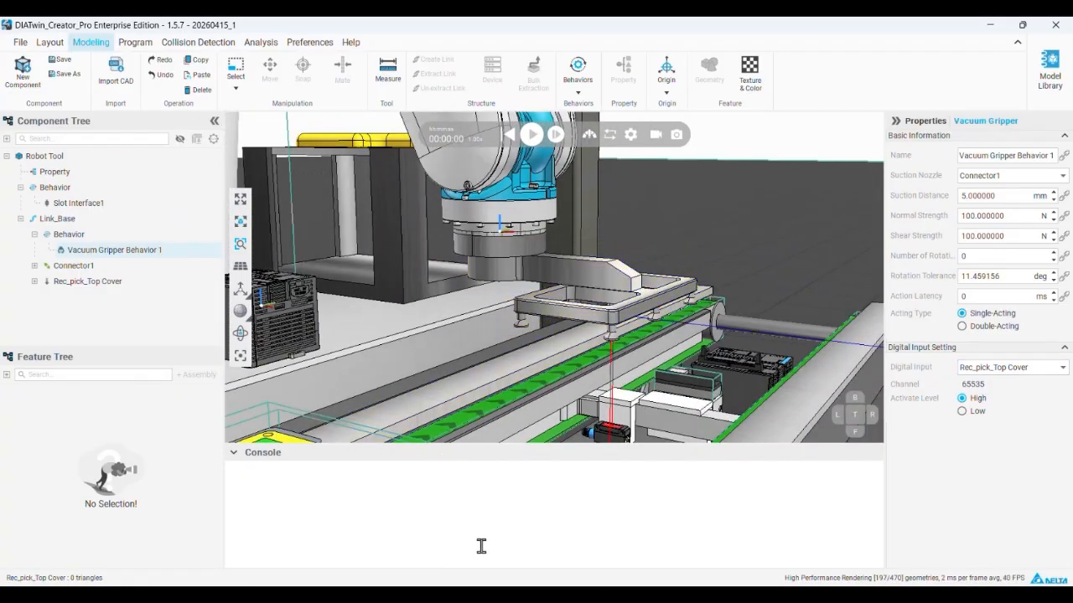
mouse_move(574, 318)
middle_mouse_down()
mouse_move(561, 318)
mouse_move(572, 325)
mouse_move(572, 315)
middle_mouse_up()
scroll(572, 325, "down", 3)
scroll(573, 323, "up", 3)
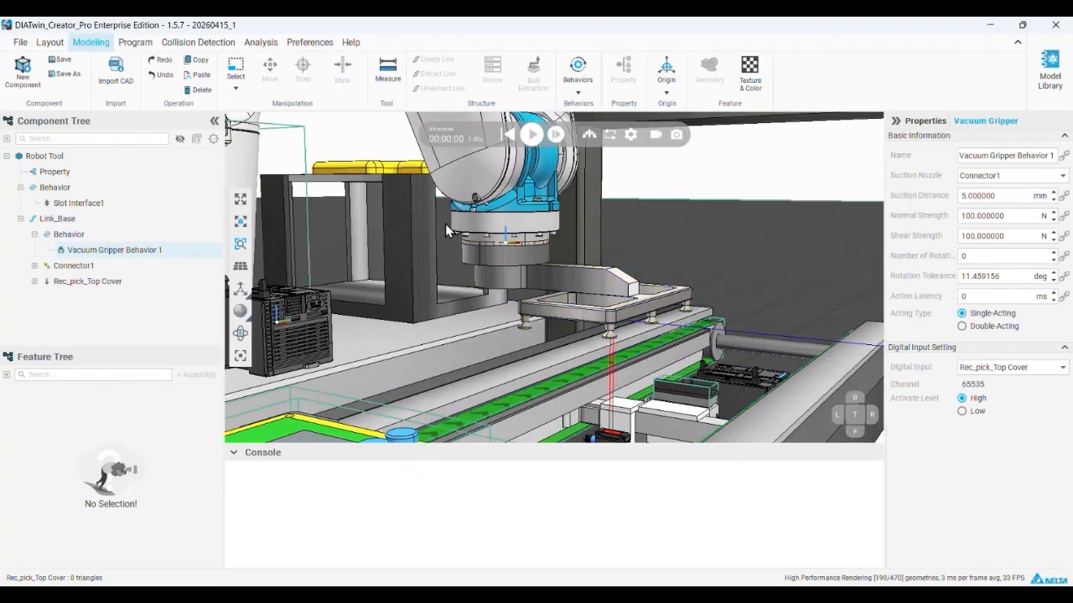
left_click(83, 265)
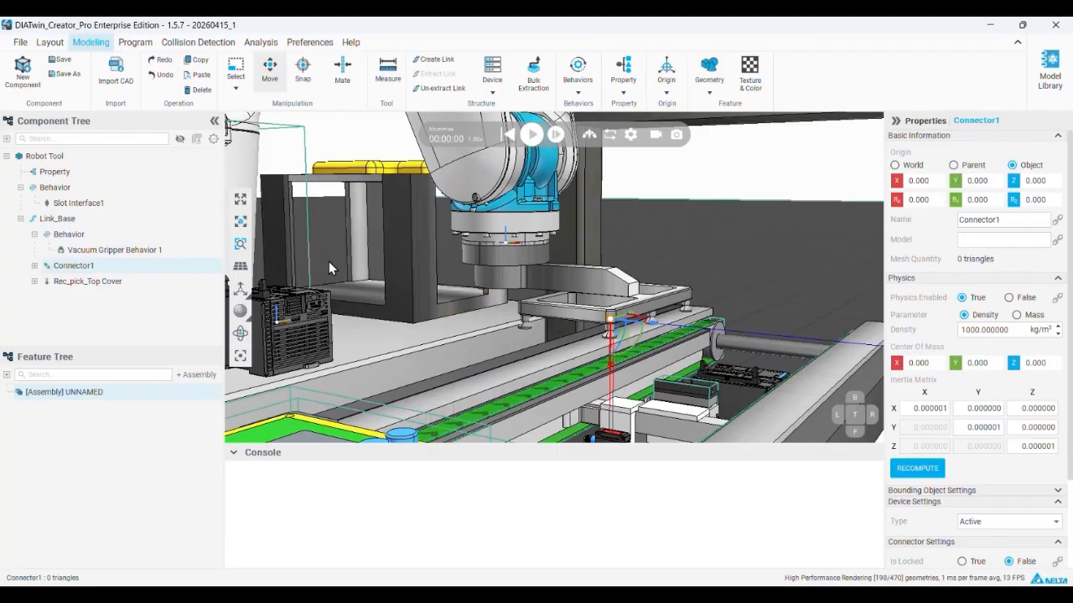
left_click(89, 221)
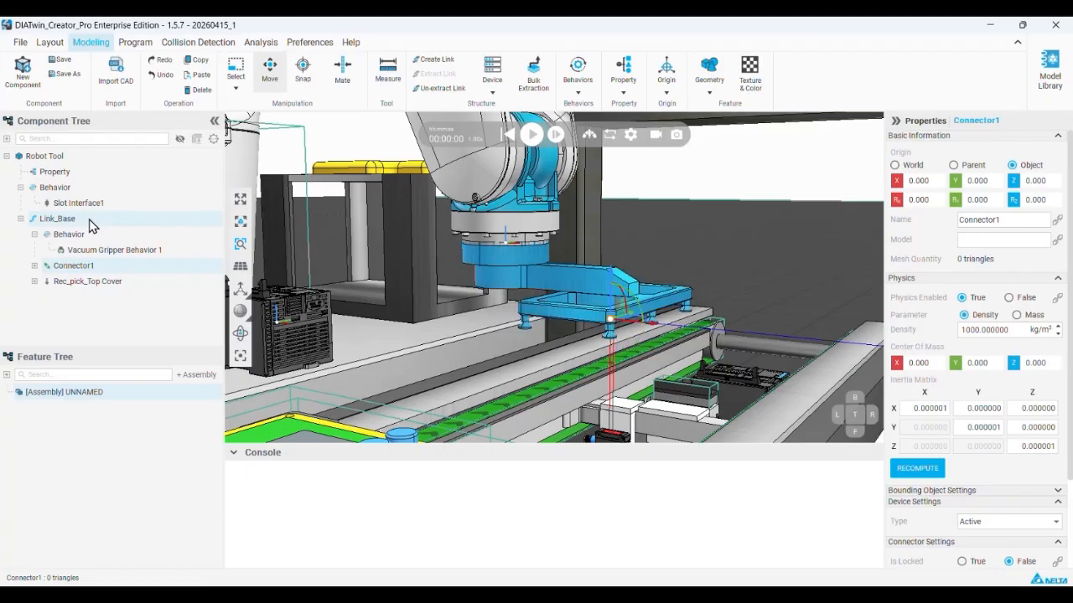
left_click(963, 300)
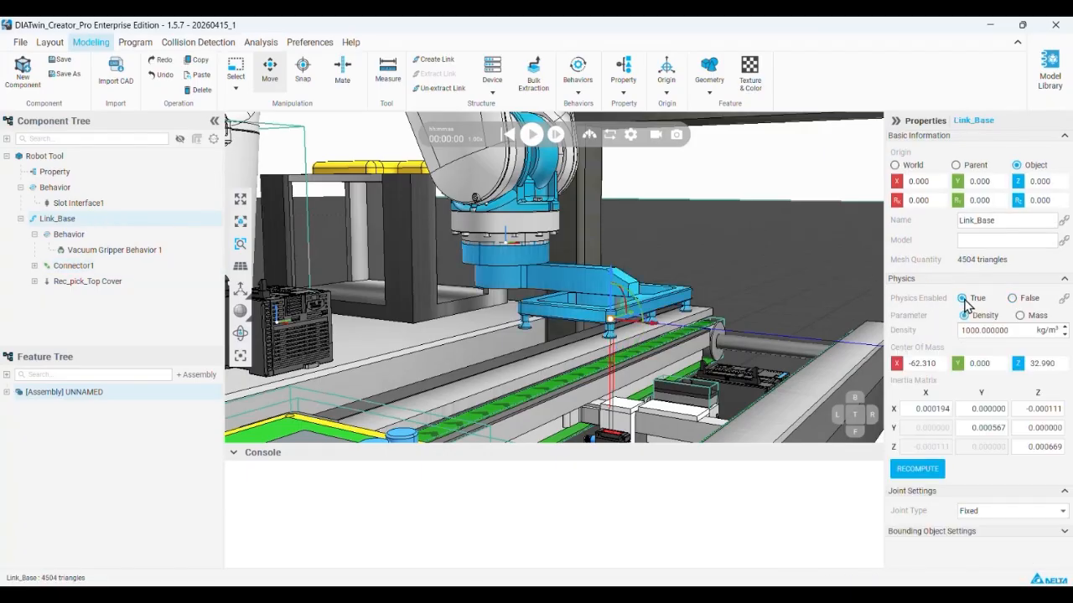
- Review the physics settings of Connector1 and its parent Link_Base
left_click(87, 269)
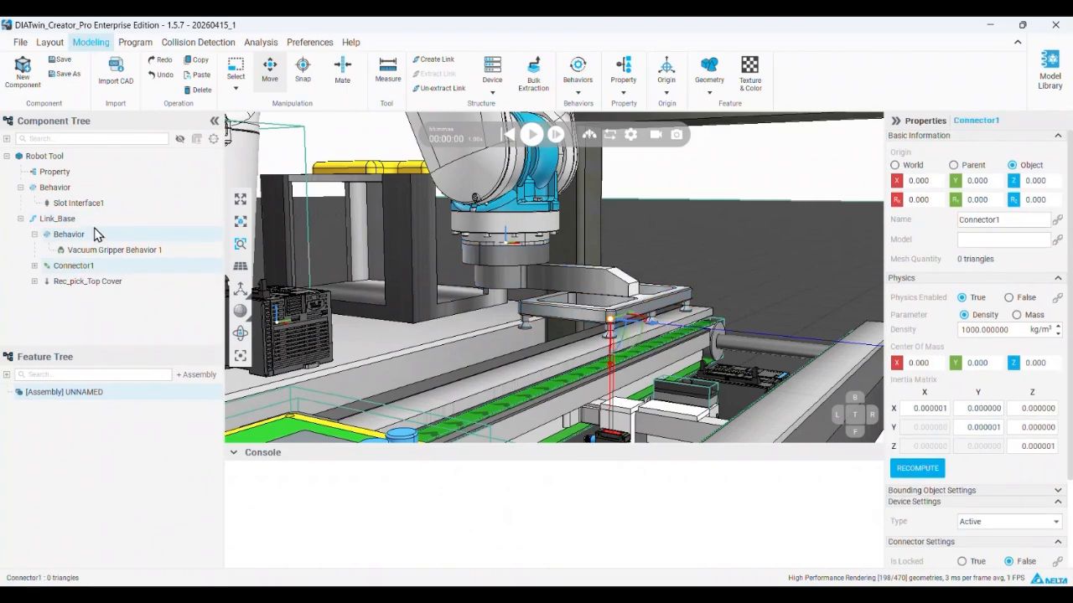
left_click(57, 219)
left_click(81, 266)
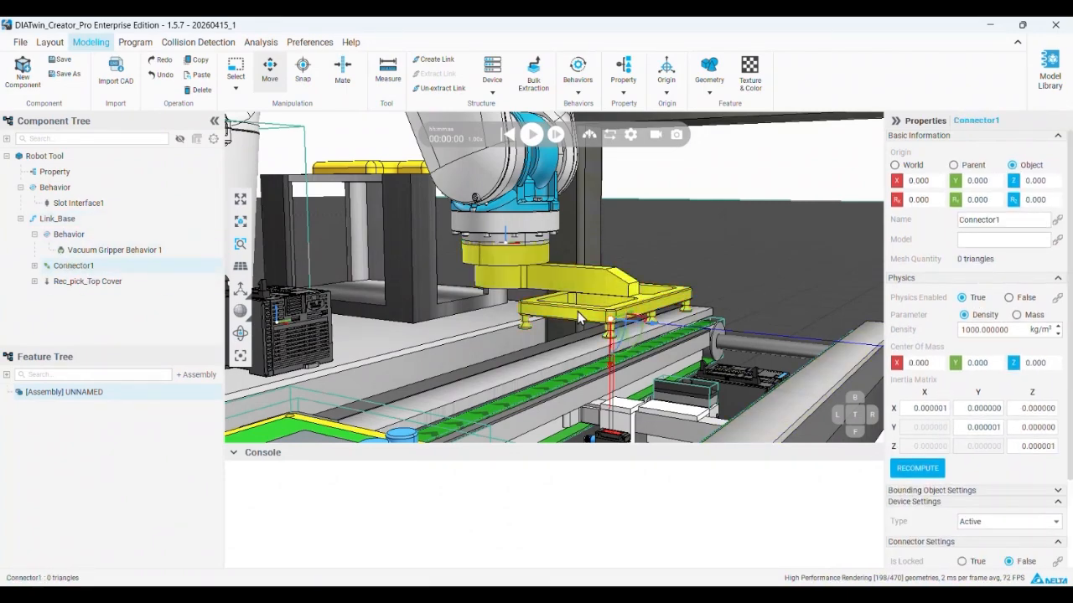
middle_click_drag(577, 311, 569, 312)
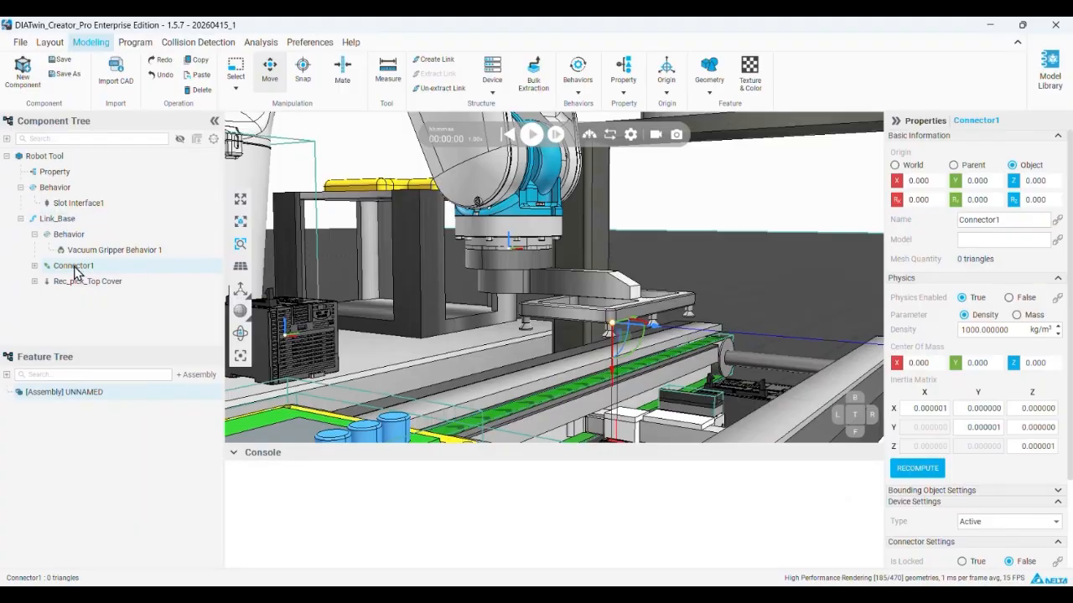
left_click(52, 218)
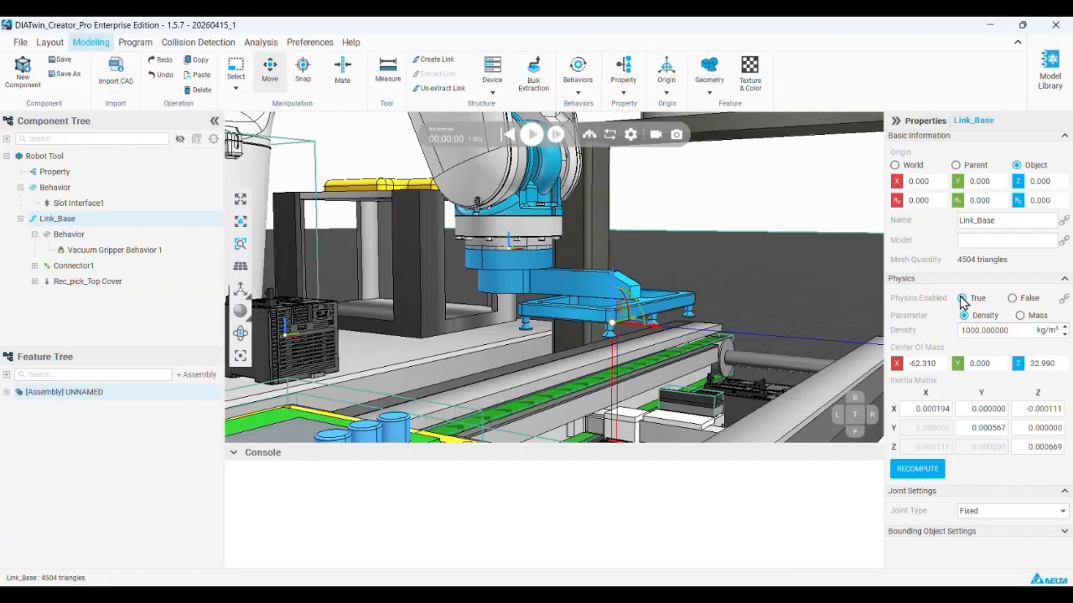
left_click(963, 299)
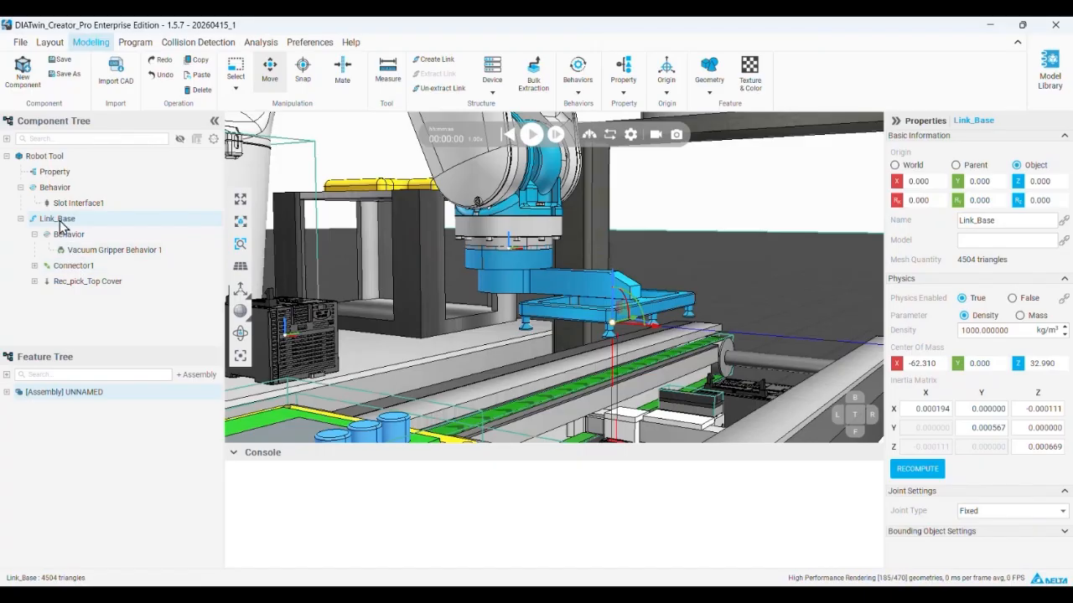
- Move Vacuum Gripper Behavior 1, Connector1 and Rec_pick_Top Cover out of Link_Base to the Robot Tool root level
left_click(92, 250)
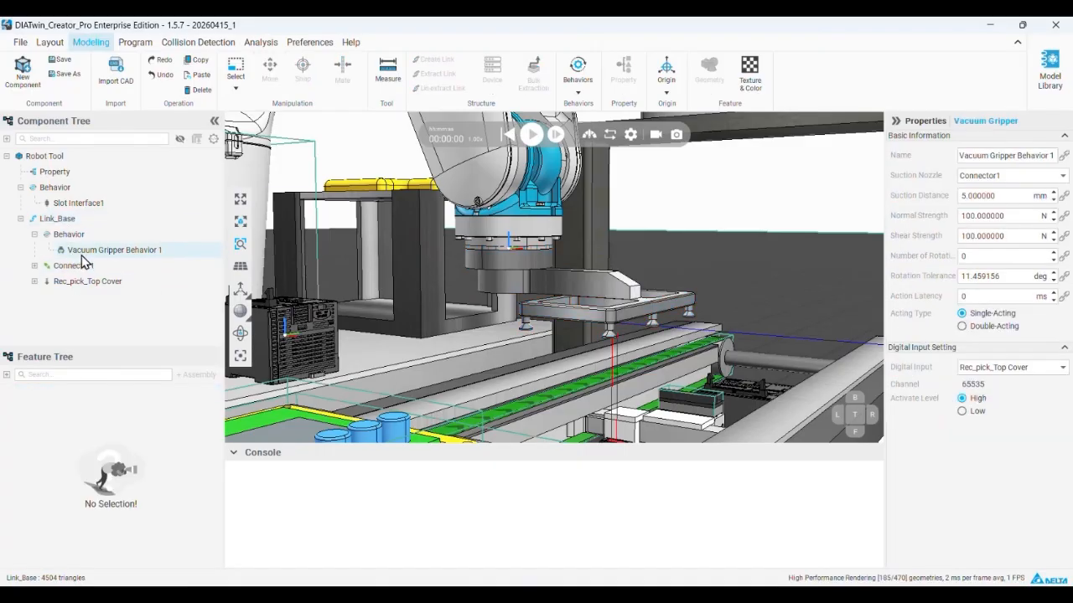
left_click_drag(92, 250, 55, 187)
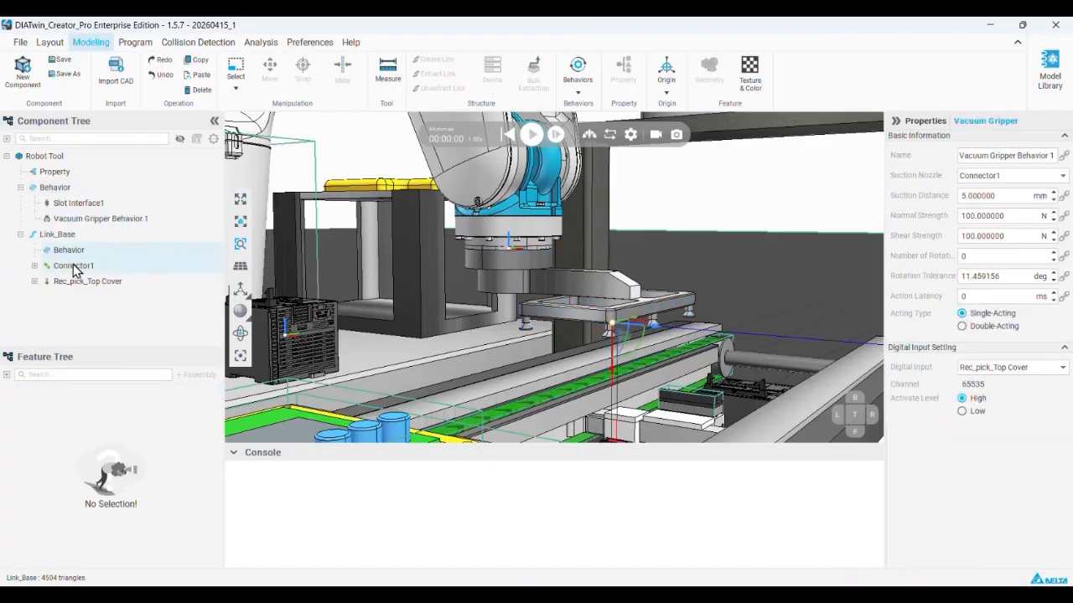
left_click_drag(74, 265, 91, 159)
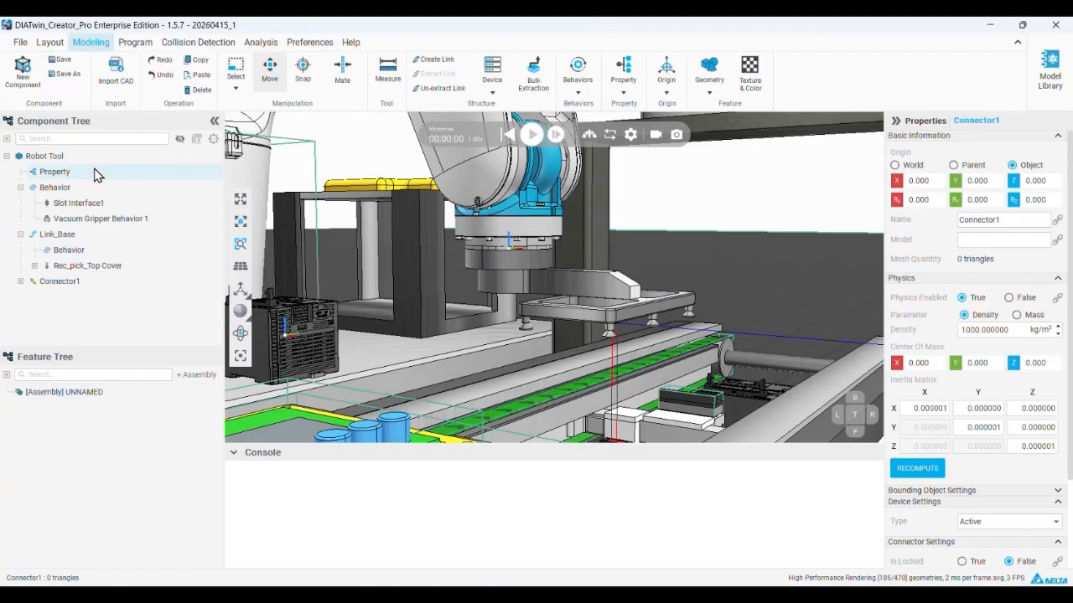
left_click(63, 238)
left_click_drag(80, 265, 71, 164)
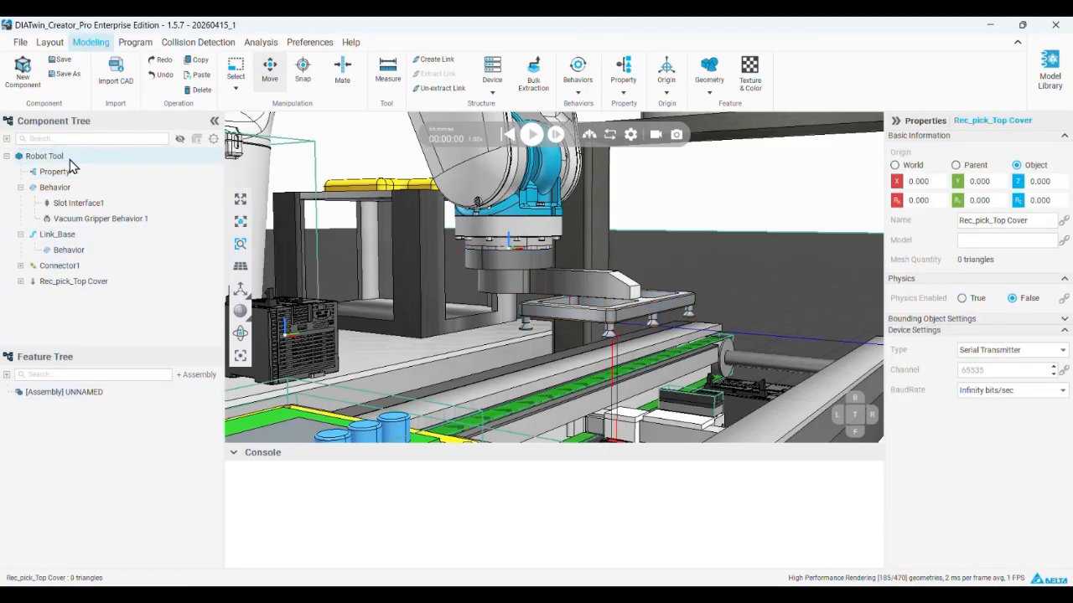
- Move the Robot Tool geometry from Link_Base to the Robot Tool root component
left_click(63, 238)
left_click(7, 393)
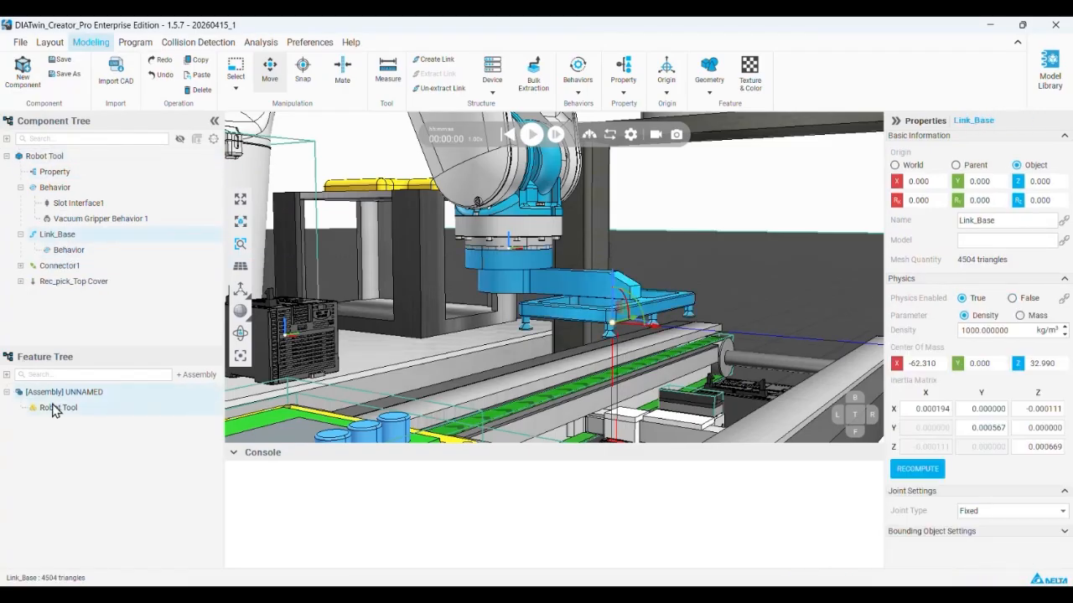
left_click(57, 407)
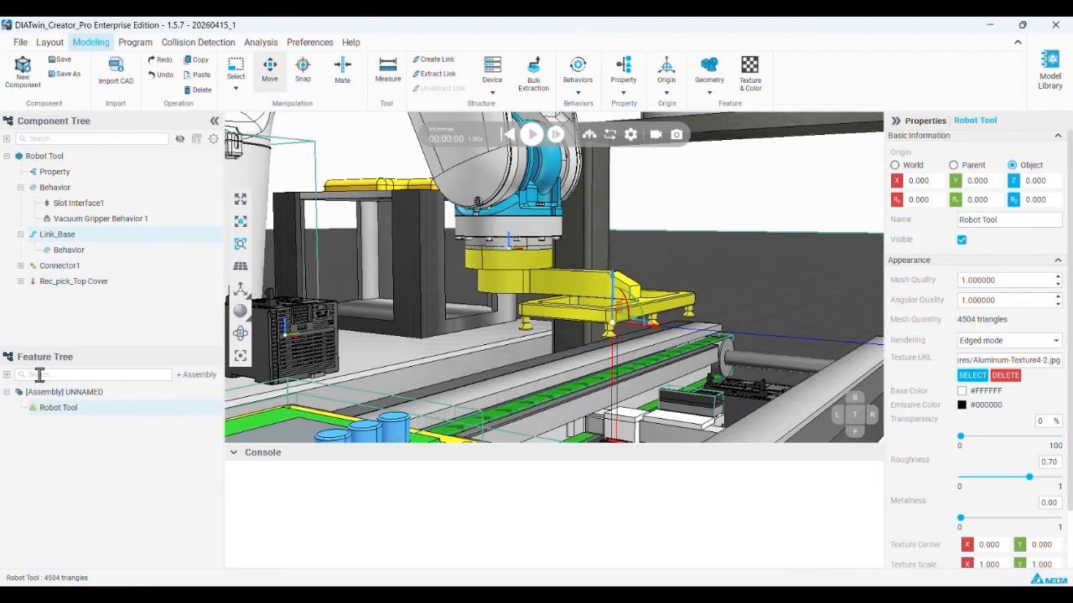
left_click(58, 156)
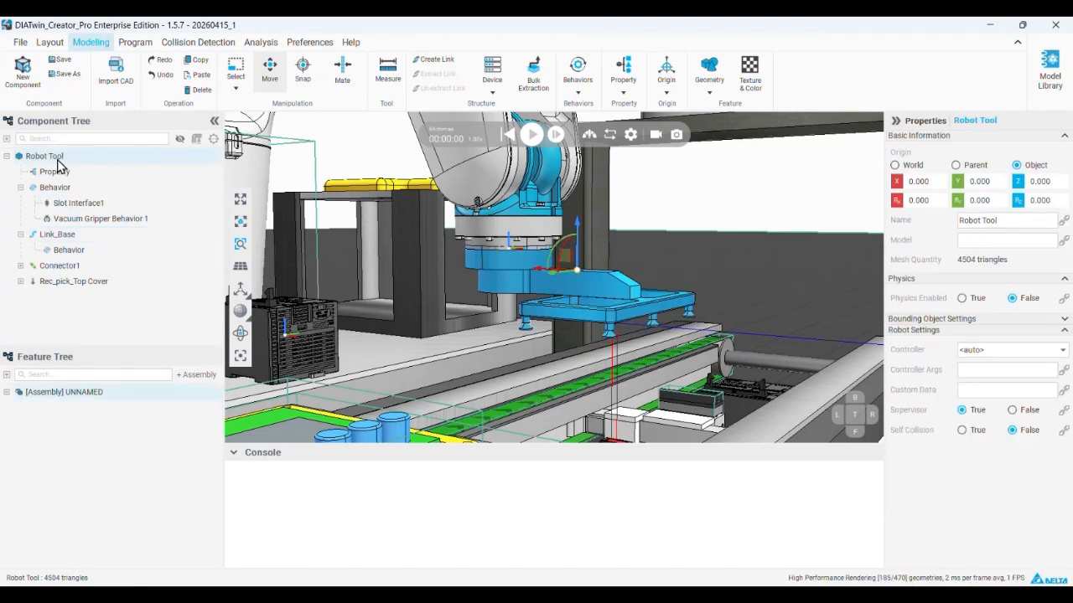
- Delete Link_Base from the component tree
left_click(64, 237)
right_click(65, 238)
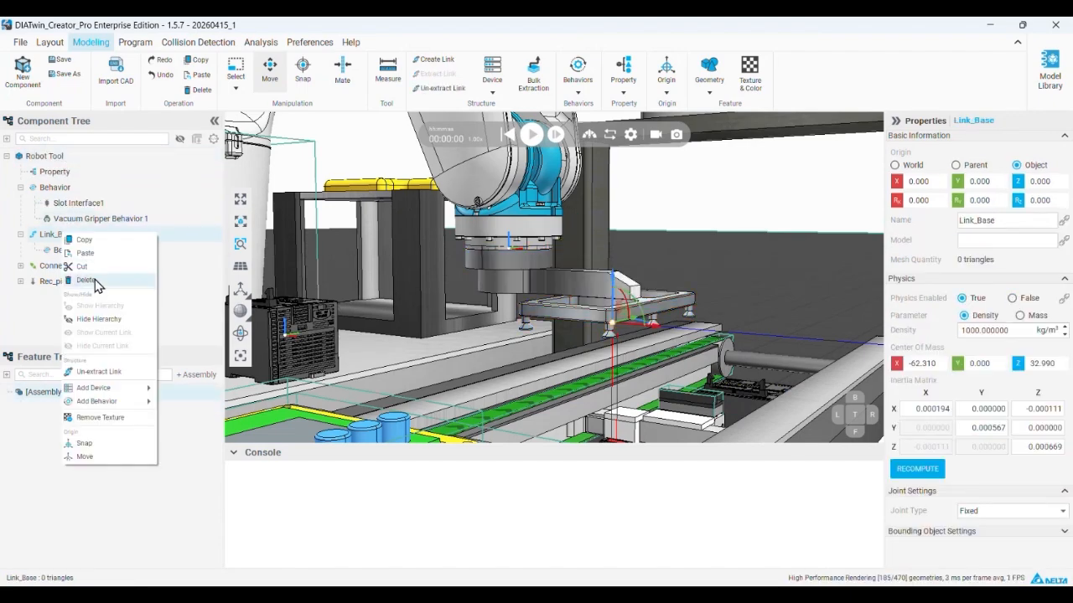
left_click(92, 280)
left_click(576, 331)
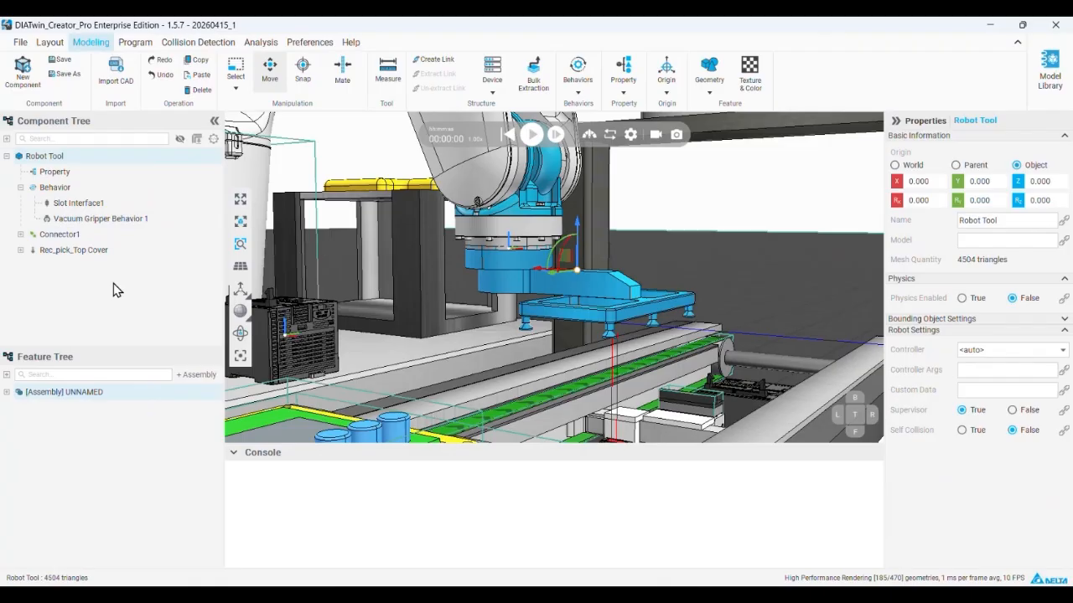
- Compare the physics settings of Connector1 with those of its new parent, Robot Tool
left_click(69, 237)
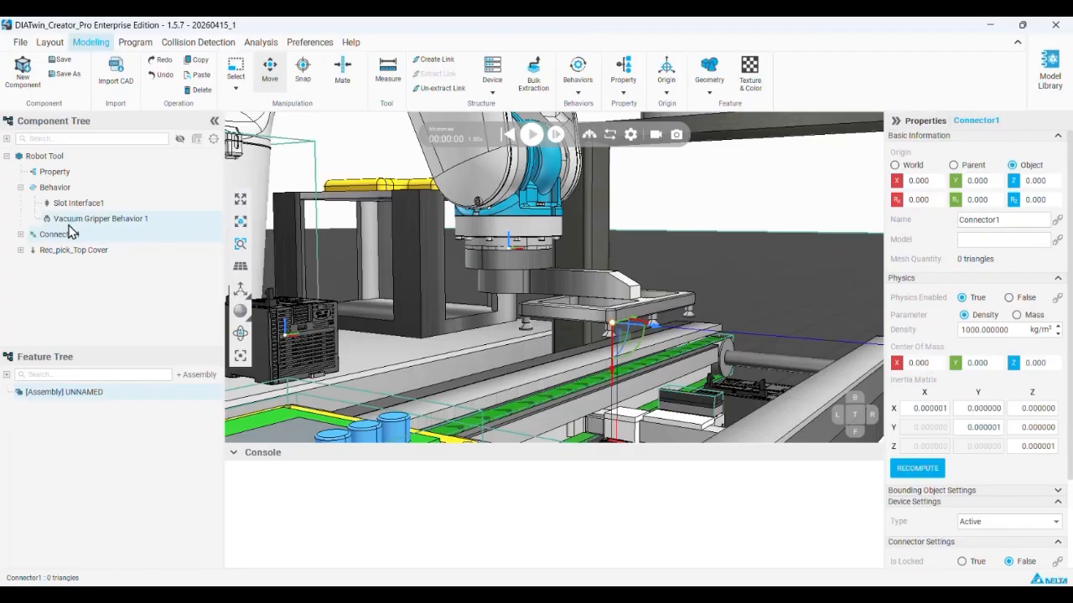
middle_click_drag(513, 265, 516, 266)
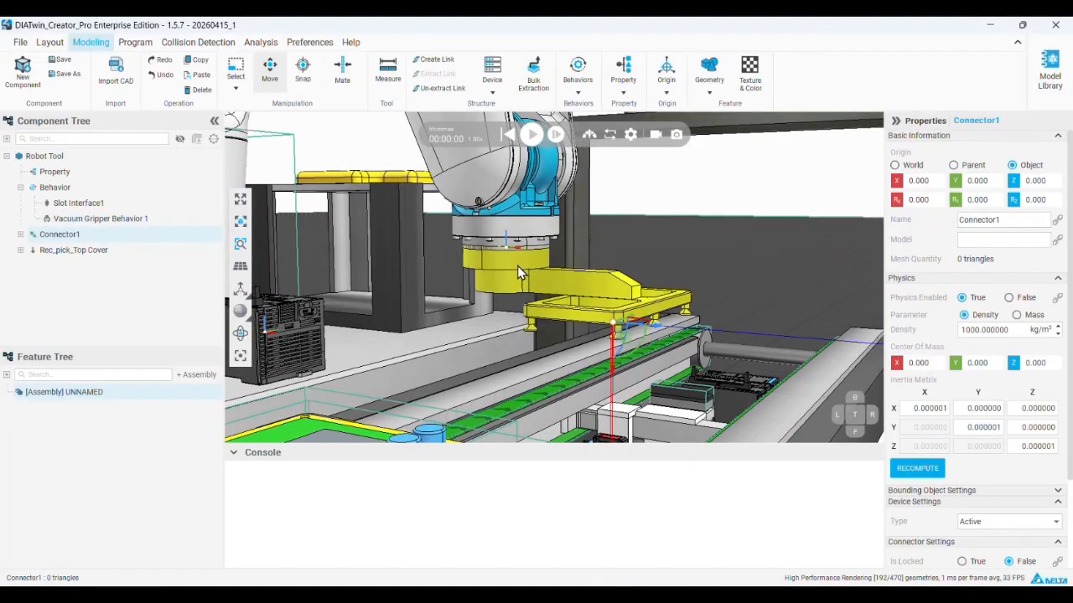
left_click(56, 156)
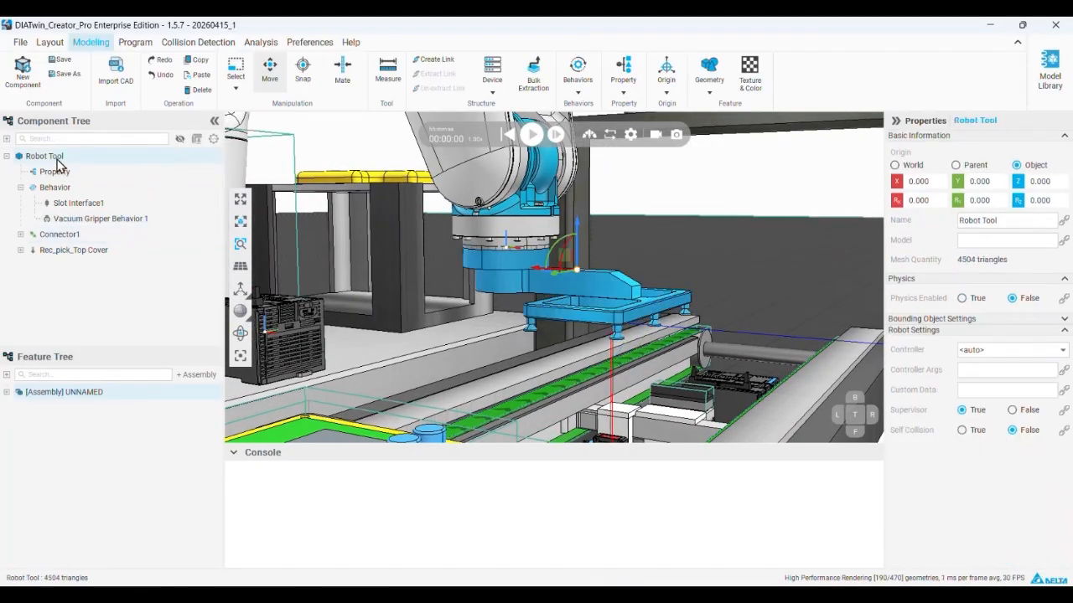
left_click(75, 234)
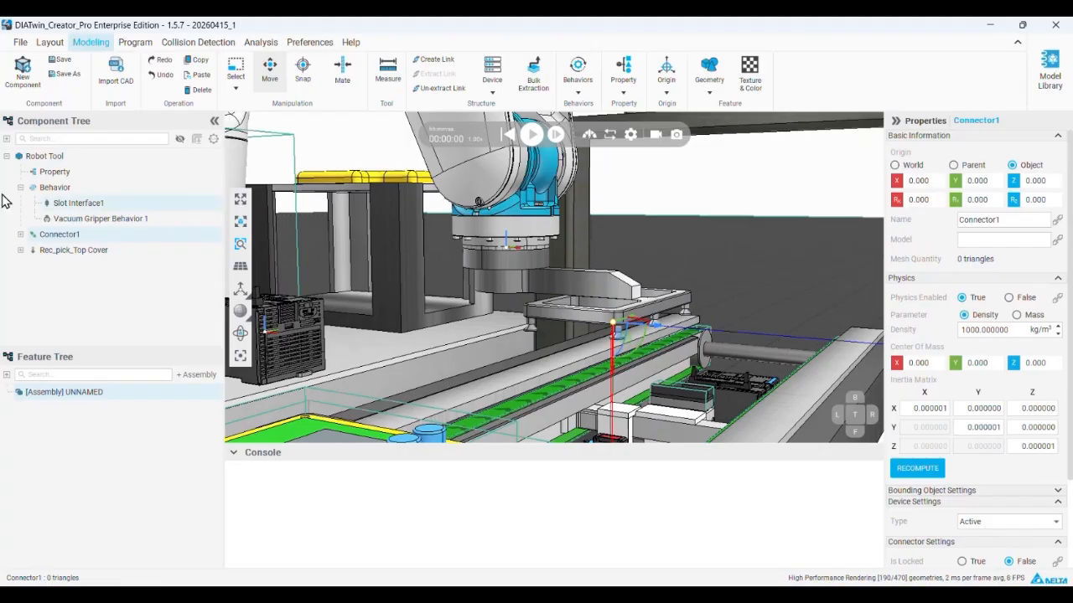
- Try to enable physics on the Robot Tool root component
left_click(87, 160)
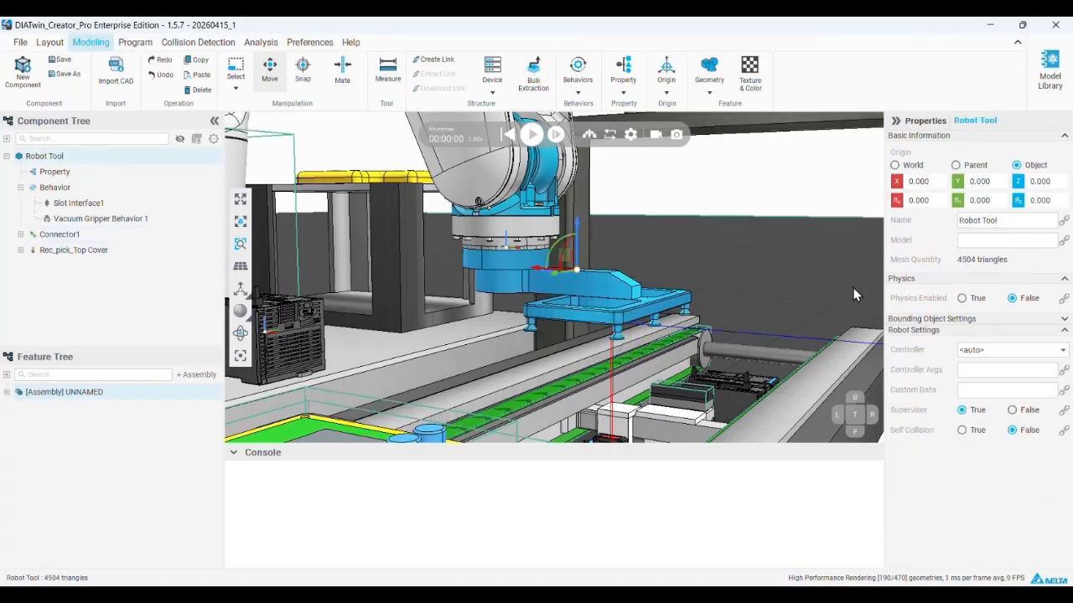
left_click(962, 298)
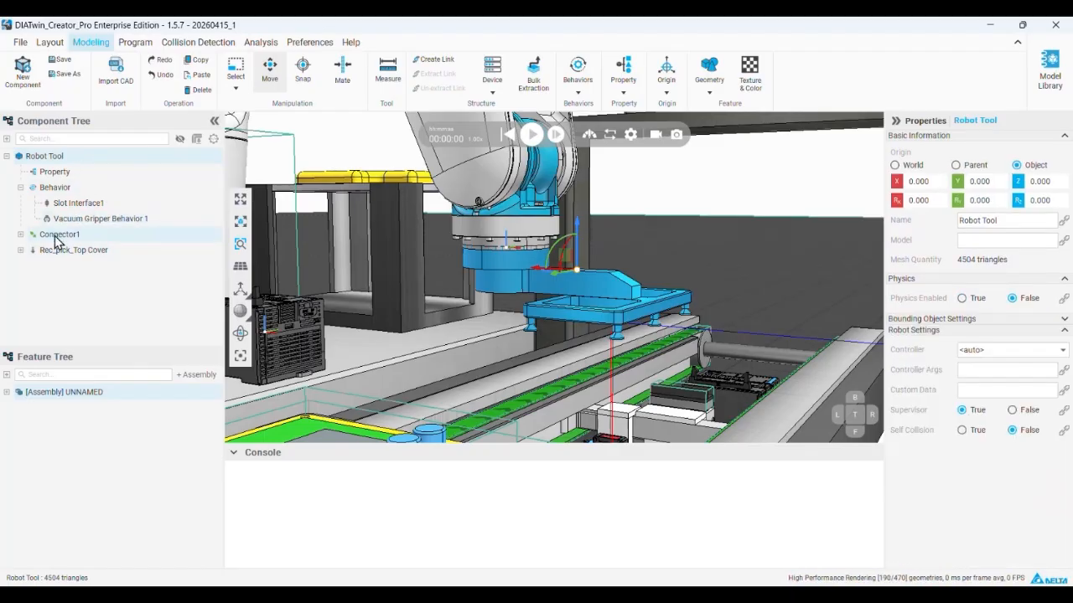
- Extract the Robot Tool geometry into a new link named Link_Base, keeping the default origin and fixed joint
left_click(7, 392)
right_click(65, 409)
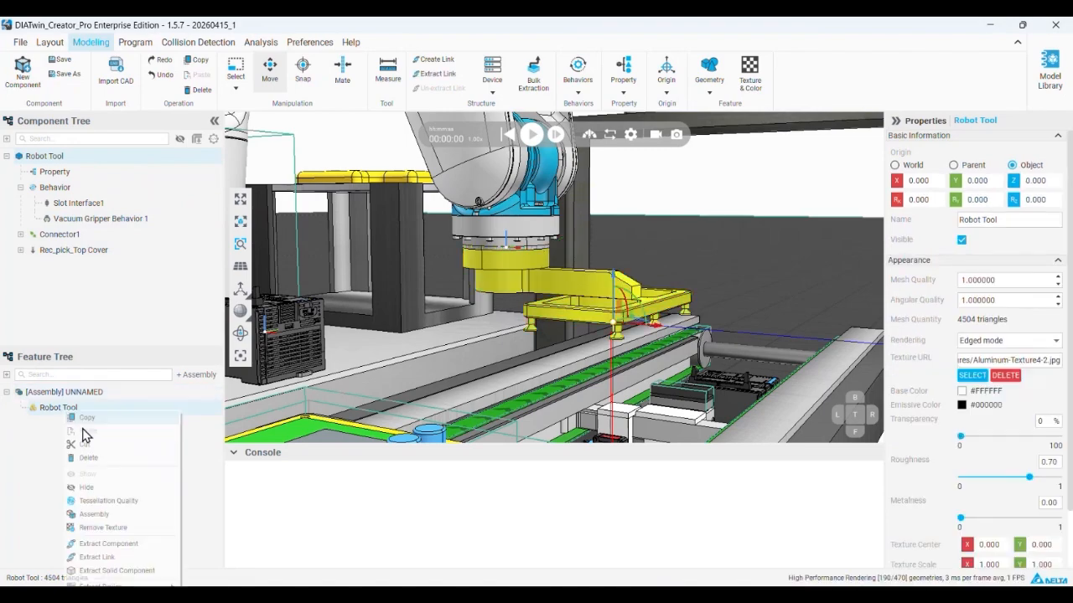
left_click(97, 557)
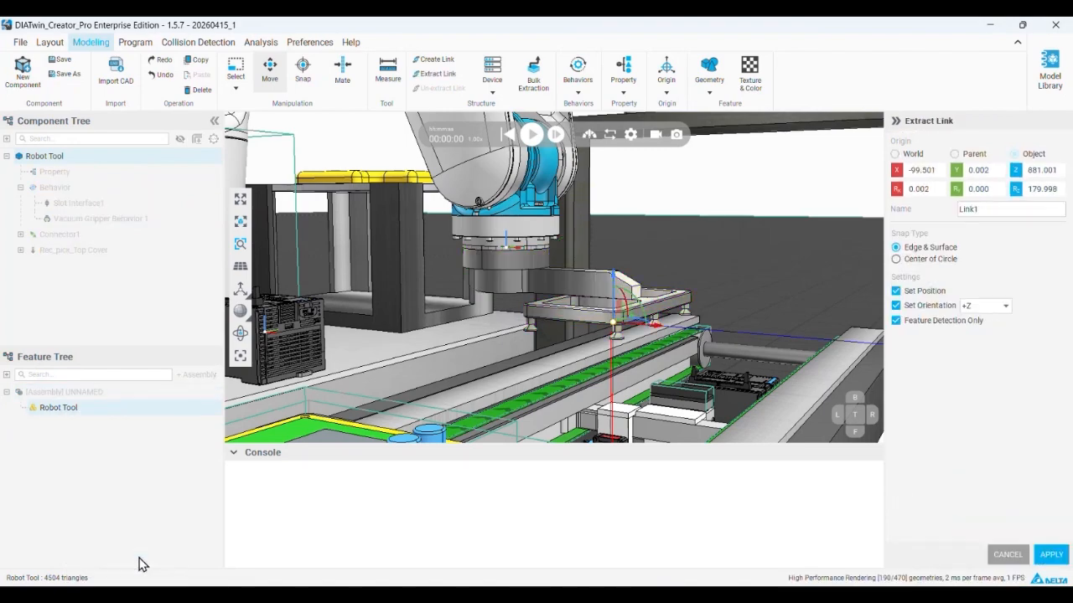
left_click(1051, 554)
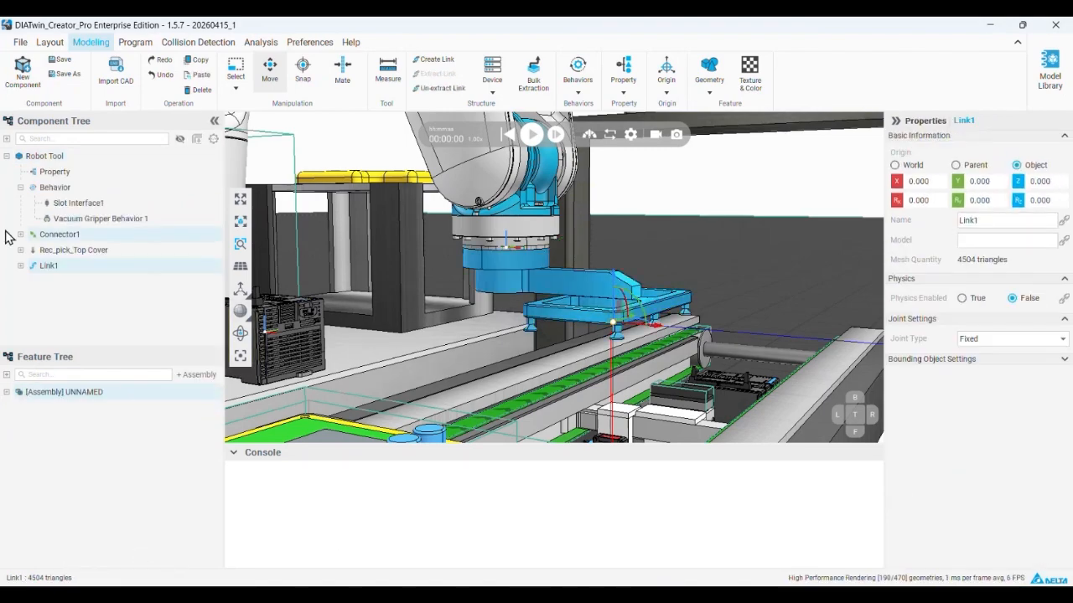
left_click(996, 220)
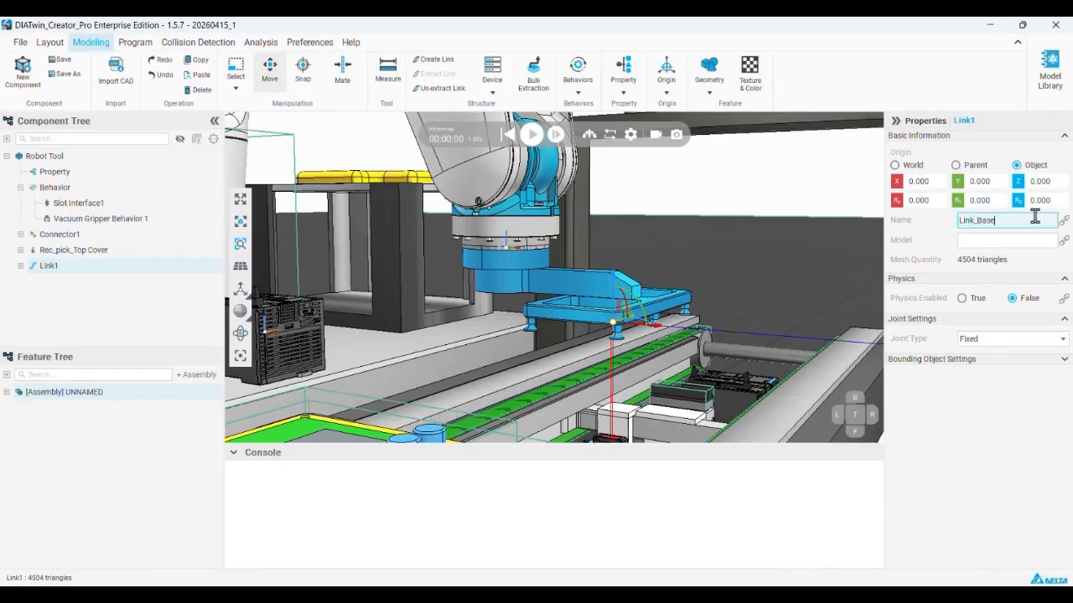
left_click(67, 329)
- Move Connector1, Rec_pick_Top Cover and Vacuum Gripper Behavior 1 under Link_Base
left_click_drag(81, 249, 75, 264)
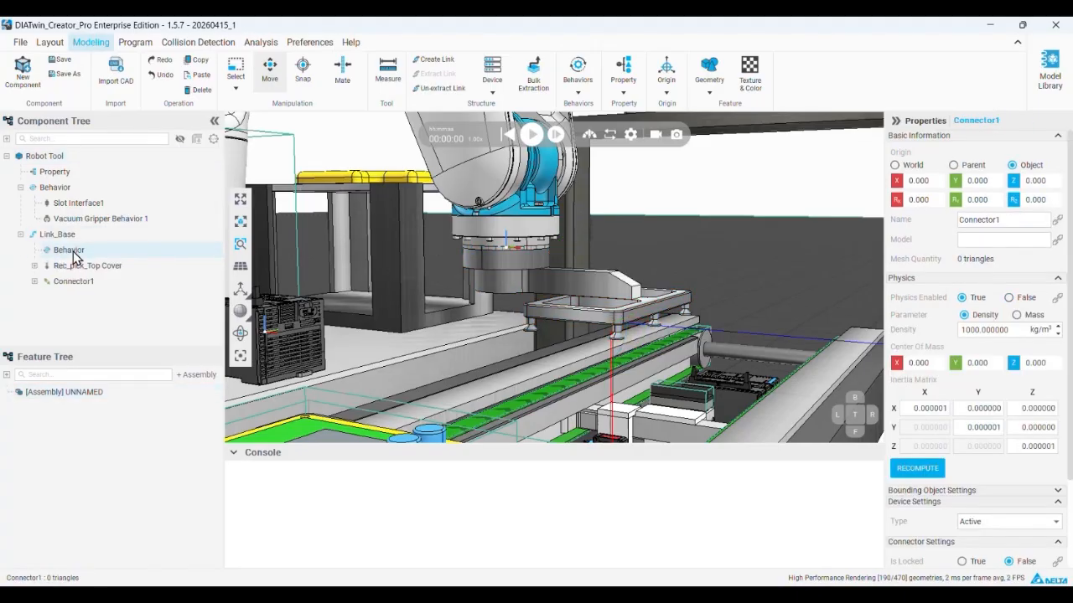
left_click(80, 266)
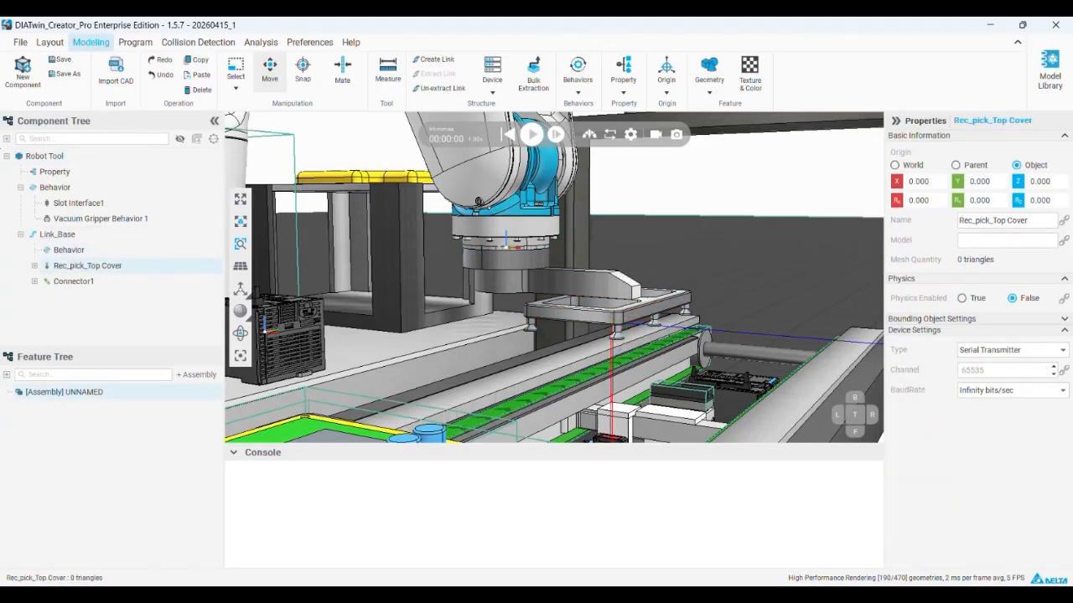
left_click_drag(94, 219, 107, 169)
left_click_drag(101, 284, 130, 220)
left_click(68, 268)
left_click(79, 283)
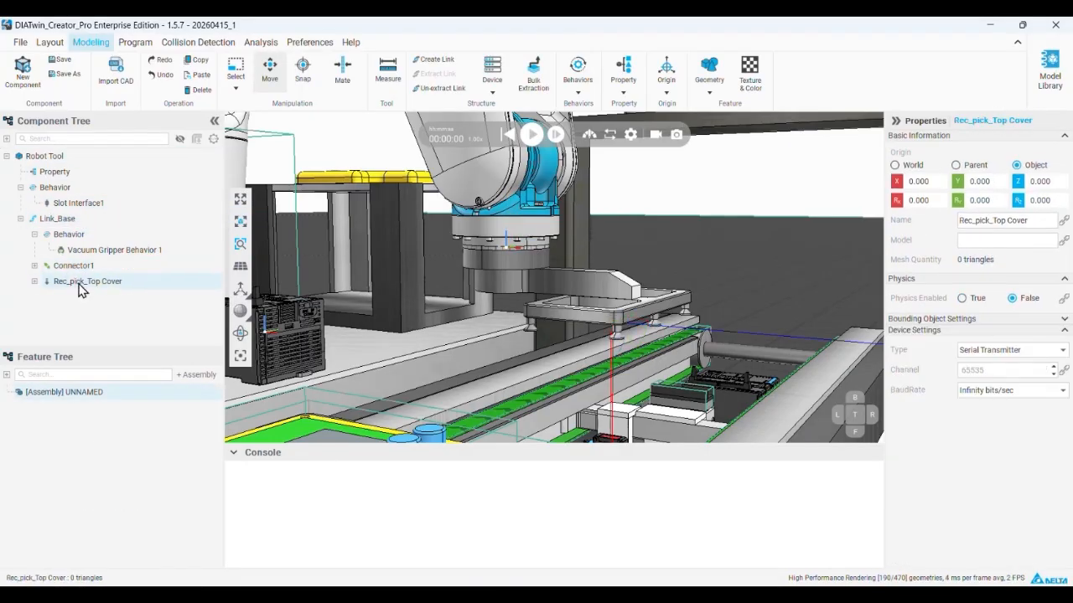
- Check the settings of Vacuum Gripper Behavior 1 and Connector1, and set Physics Enabled to True on Link_Base
left_click(109, 249)
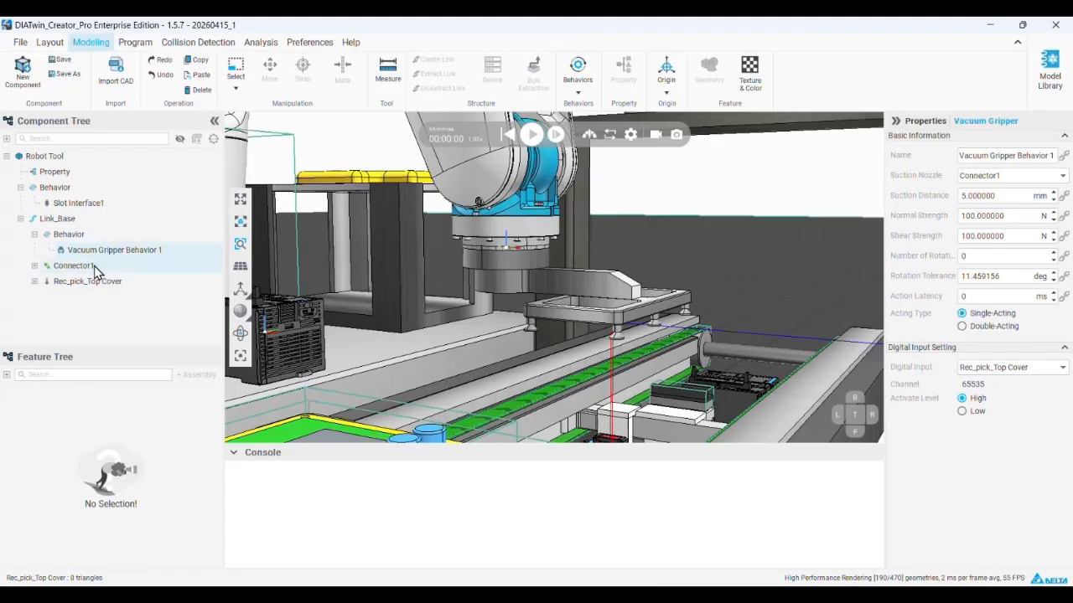
left_click(83, 265)
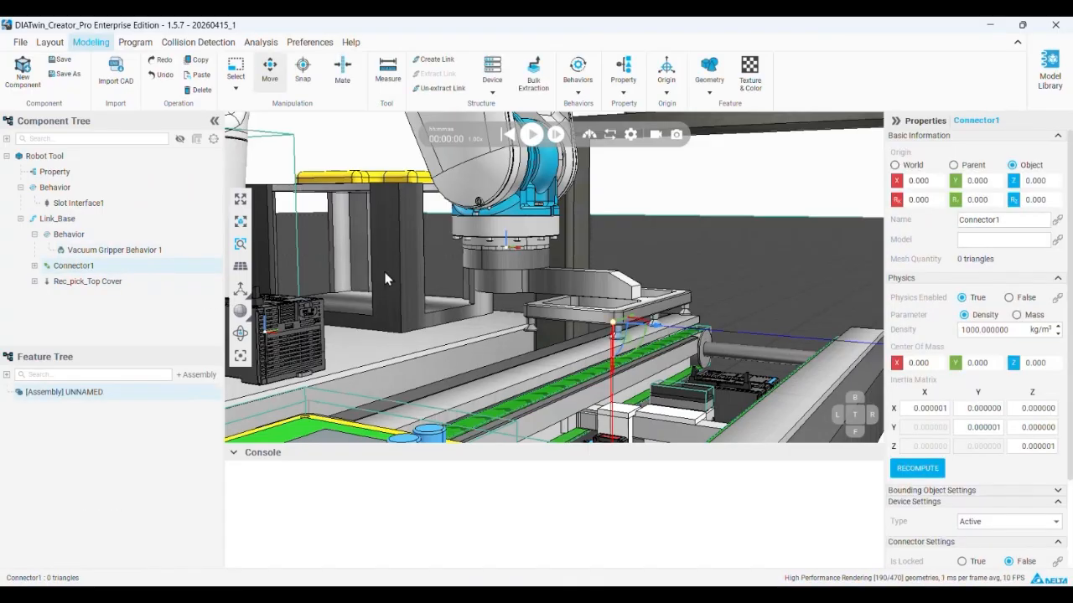
left_click(81, 220)
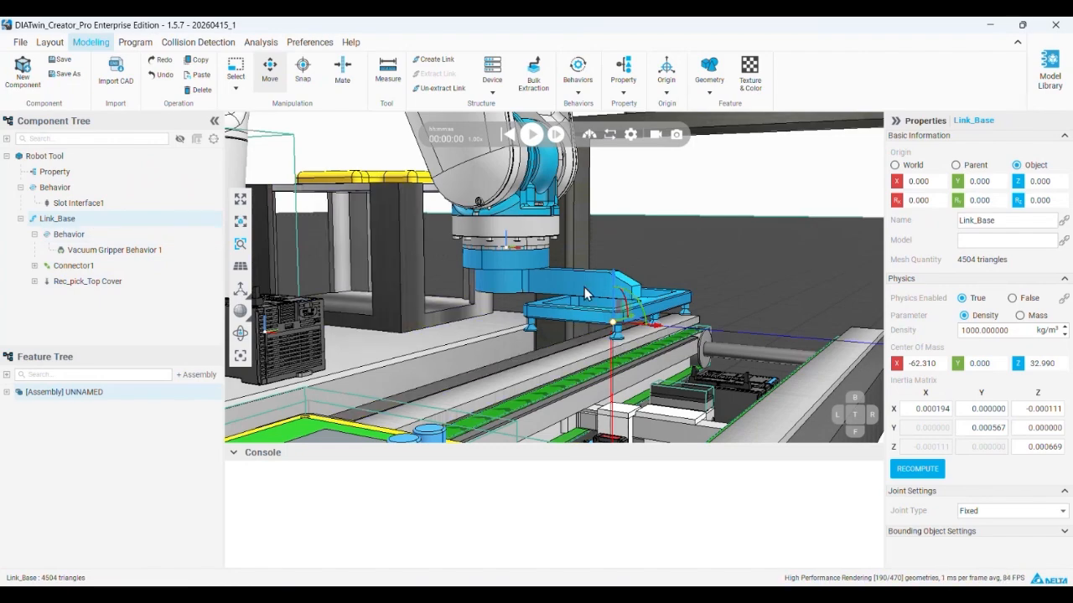
scroll(583, 288, "down", 3)
right_click_drag(584, 287, 591, 289)
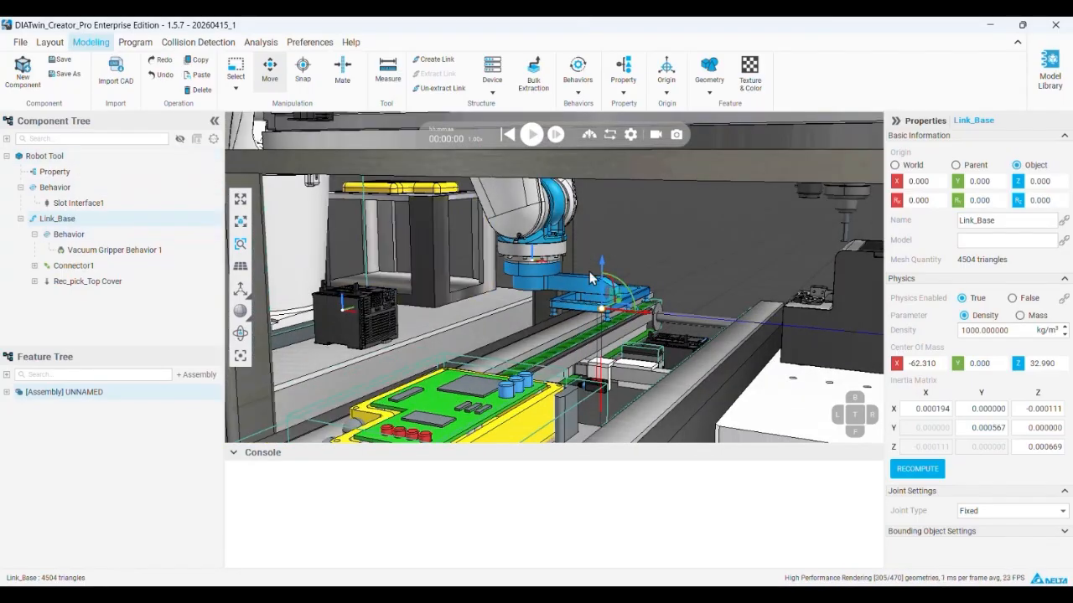
right_click_drag(589, 271, 553, 302)
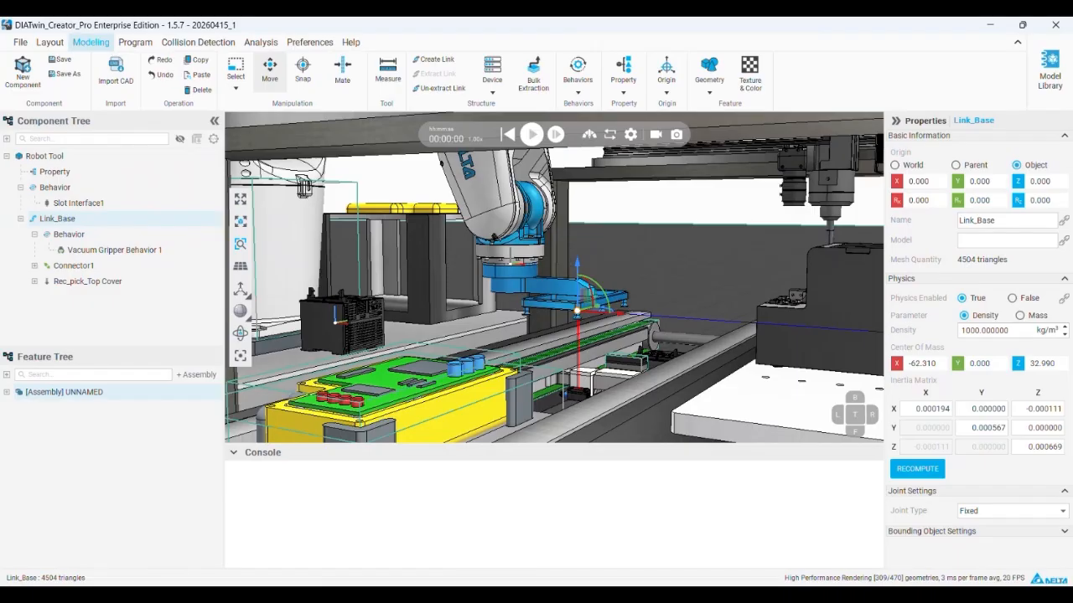
right_click_drag(516, 270, 492, 297)
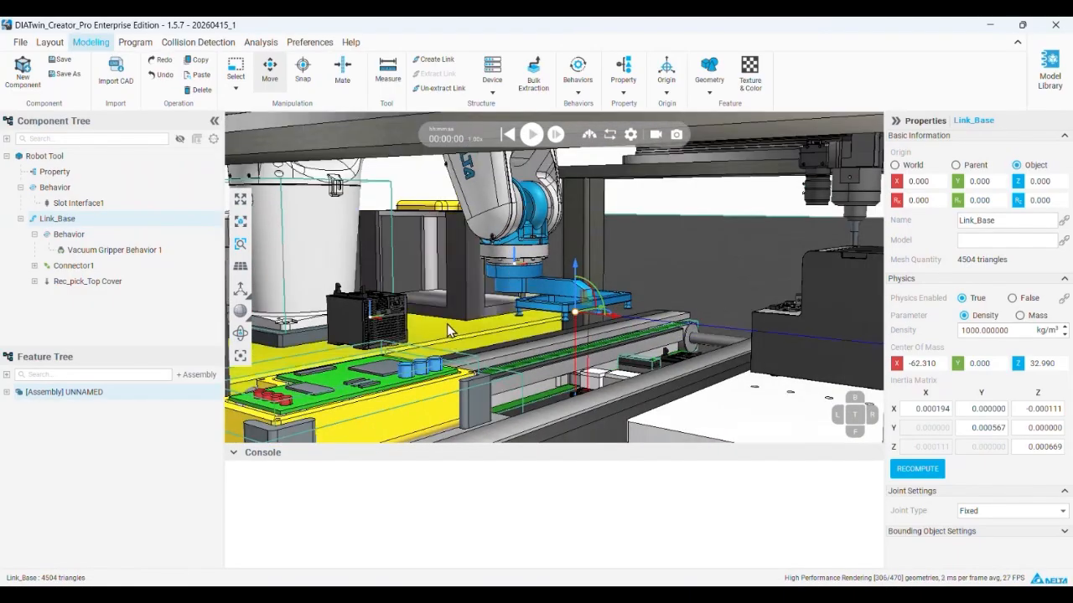
- Switch to the PowerPoint guide and review the Vacuum Gripper modeling instructions on slides 30 and 31, including the tool frame container step
key("alt+Tab")
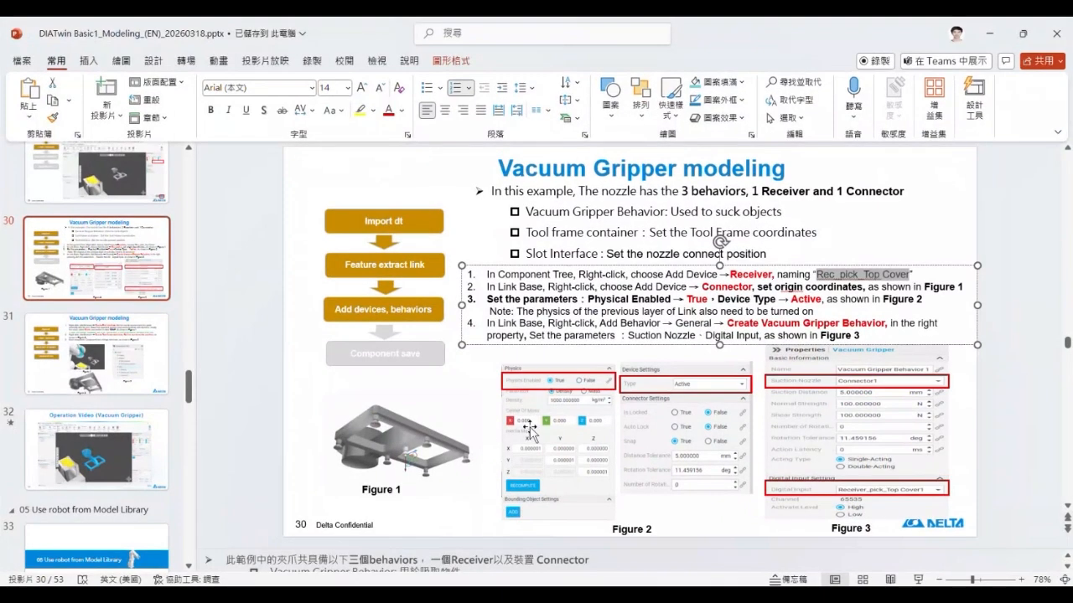
left_click_drag(633, 275, 903, 339)
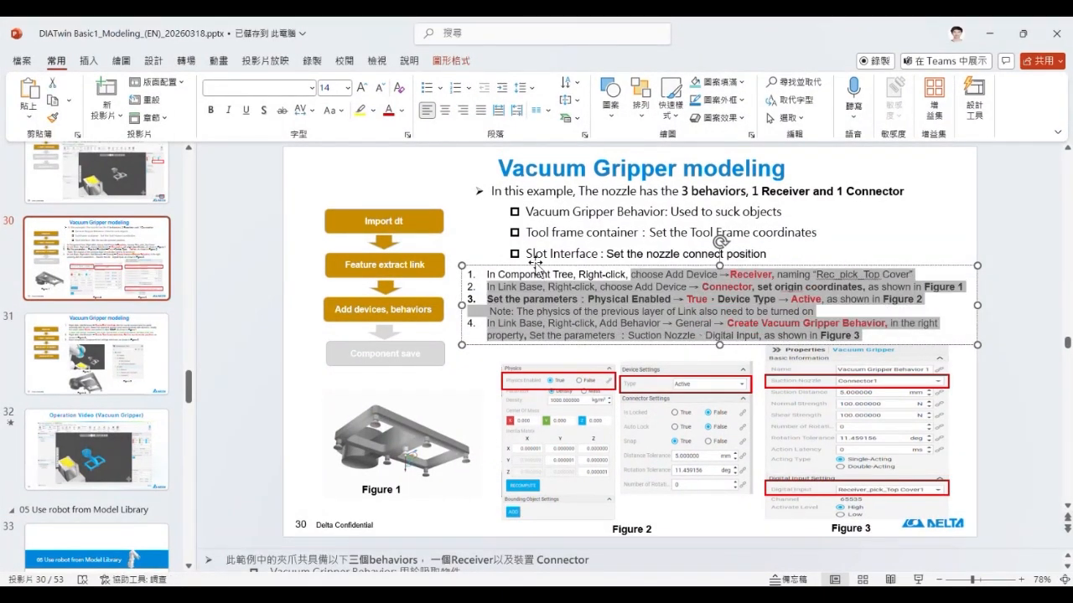
left_click(137, 372)
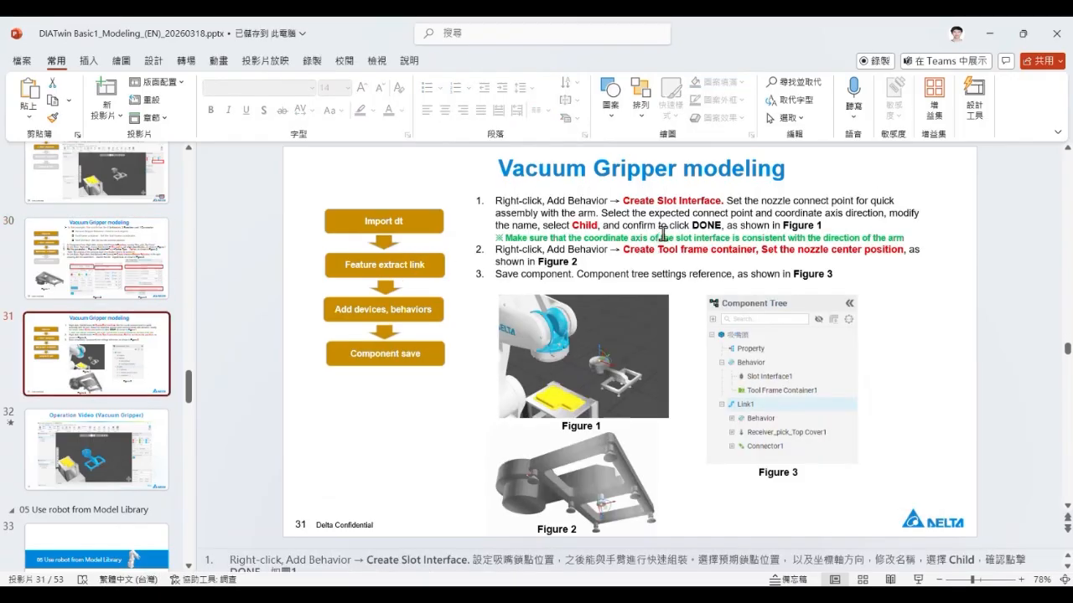
left_click_drag(626, 251, 895, 248)
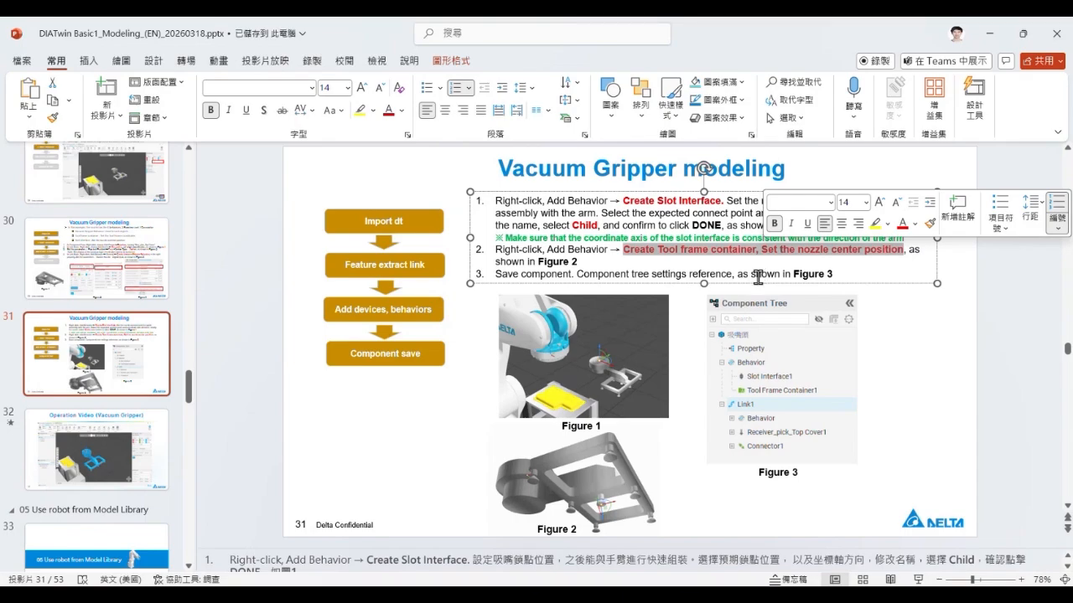
left_click(989, 33)
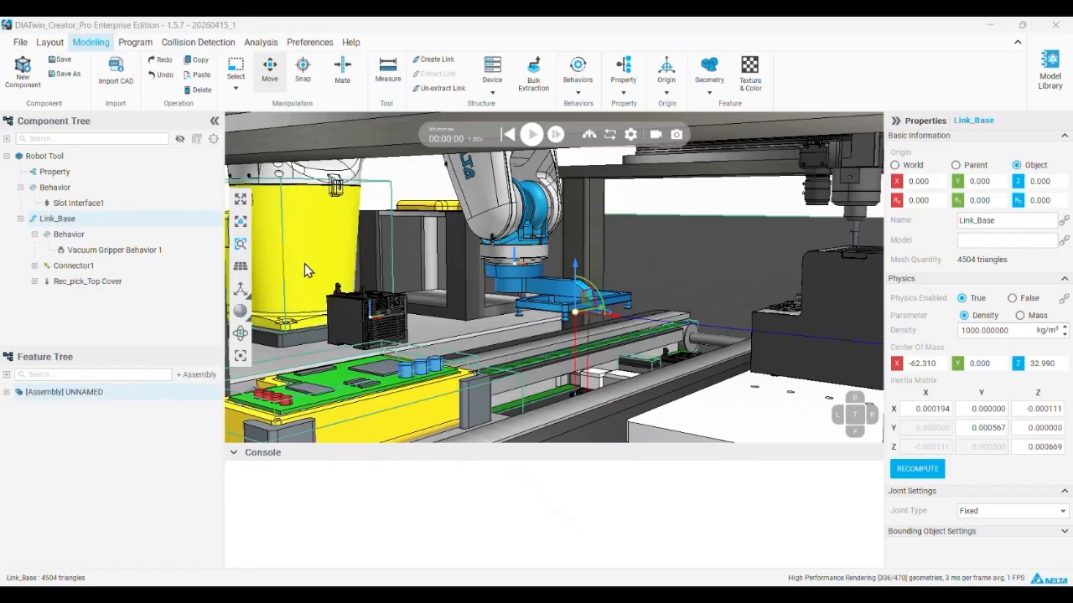
- Create a Tool Frame Container under Robot Tool's Behavior, placed at the centre of the suction cup's bottom face with +Z orientation
left_click(81, 265)
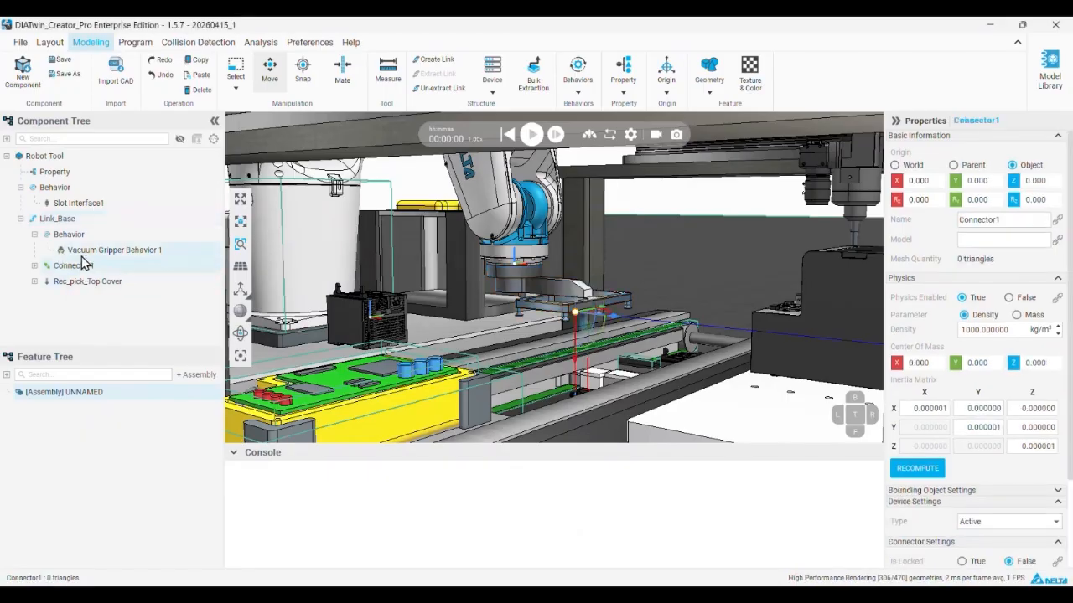
right_click(71, 189)
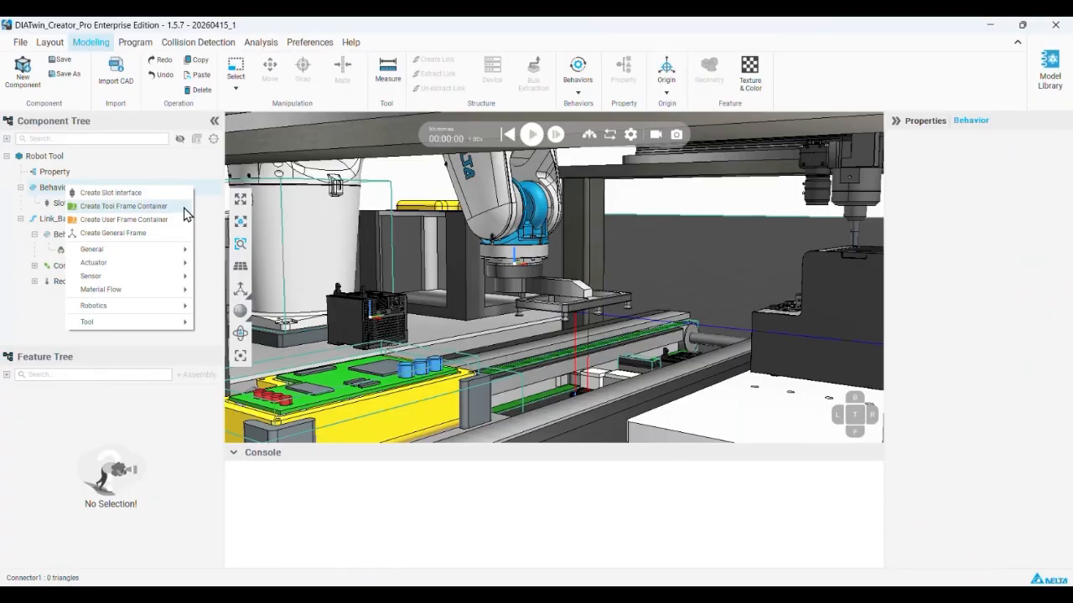
left_click(134, 207)
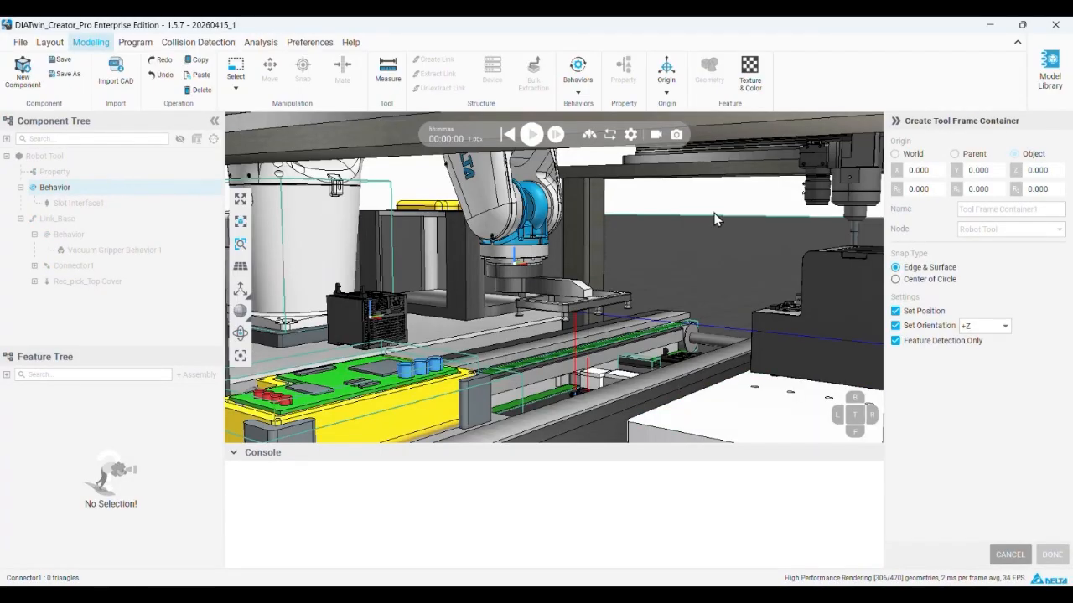
scroll(573, 319, "up", 1)
scroll(572, 318, "up", 6)
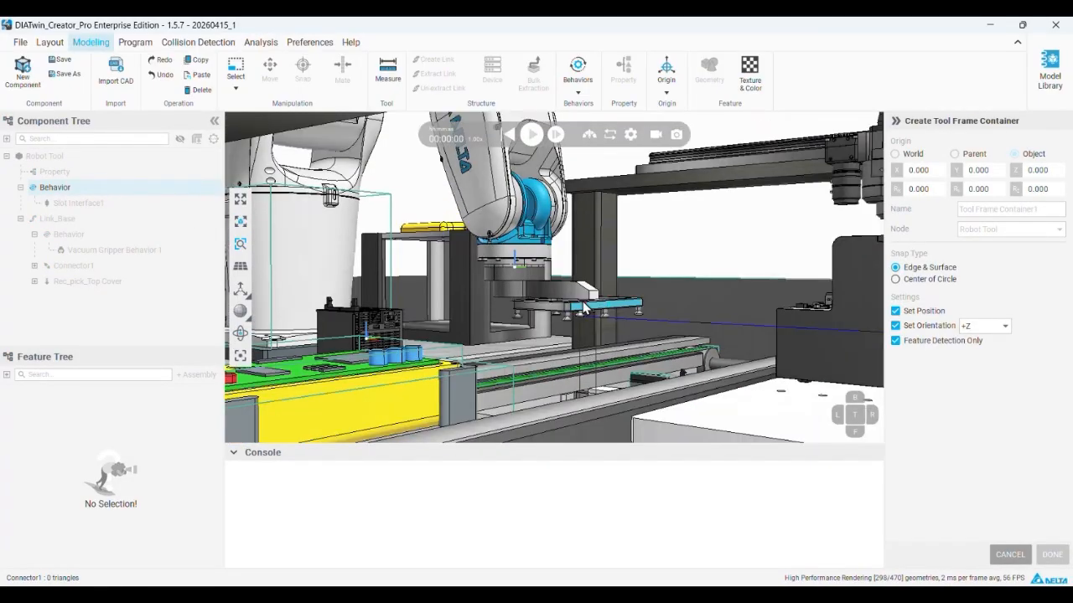
scroll(595, 254, "down", 2)
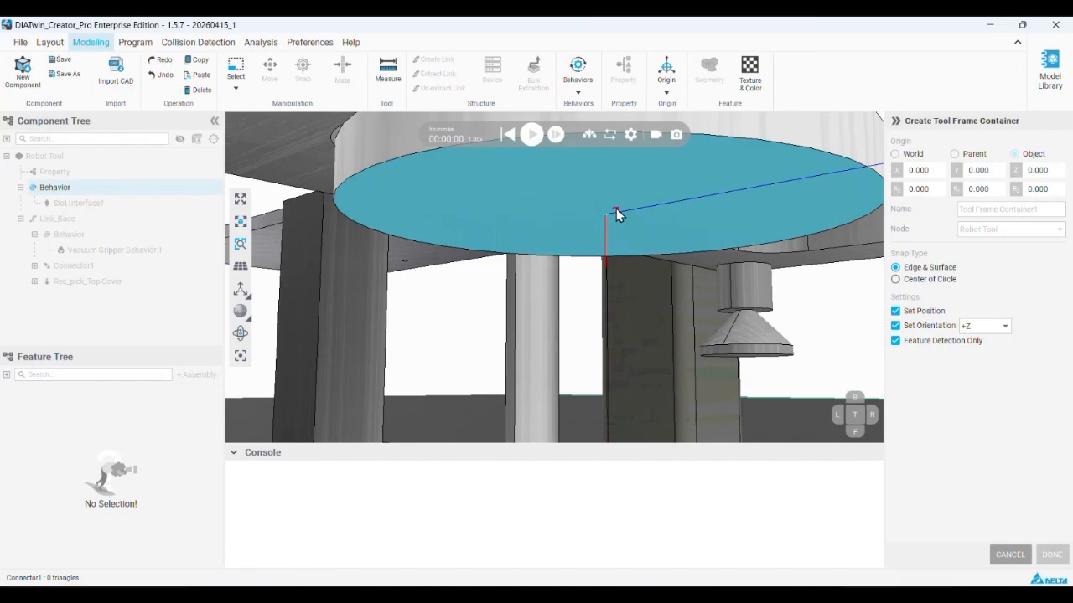
left_click(615, 211)
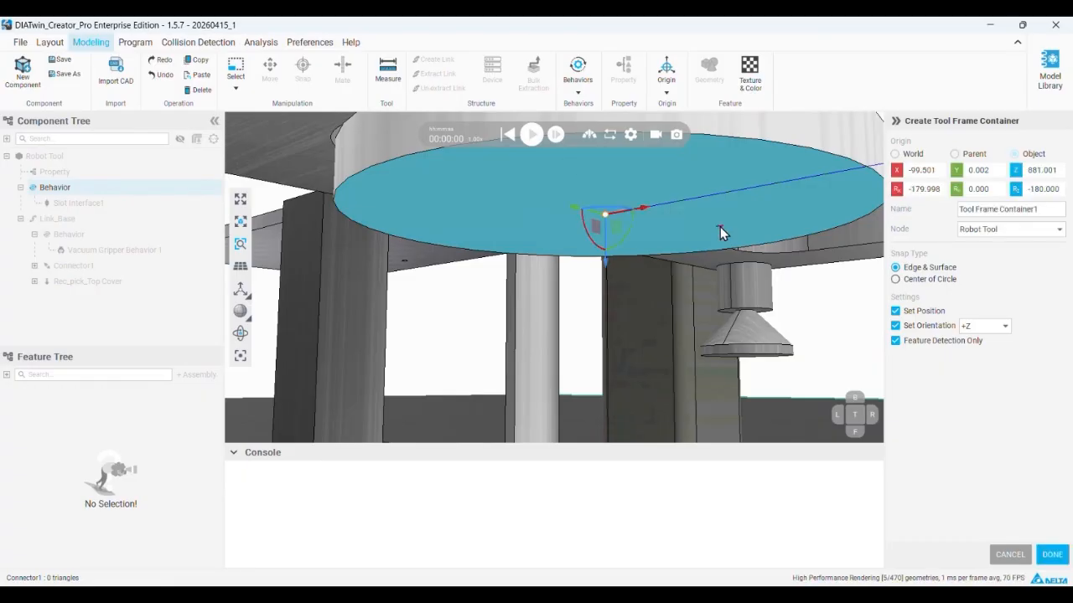
middle_click_drag(691, 187, 802, 367)
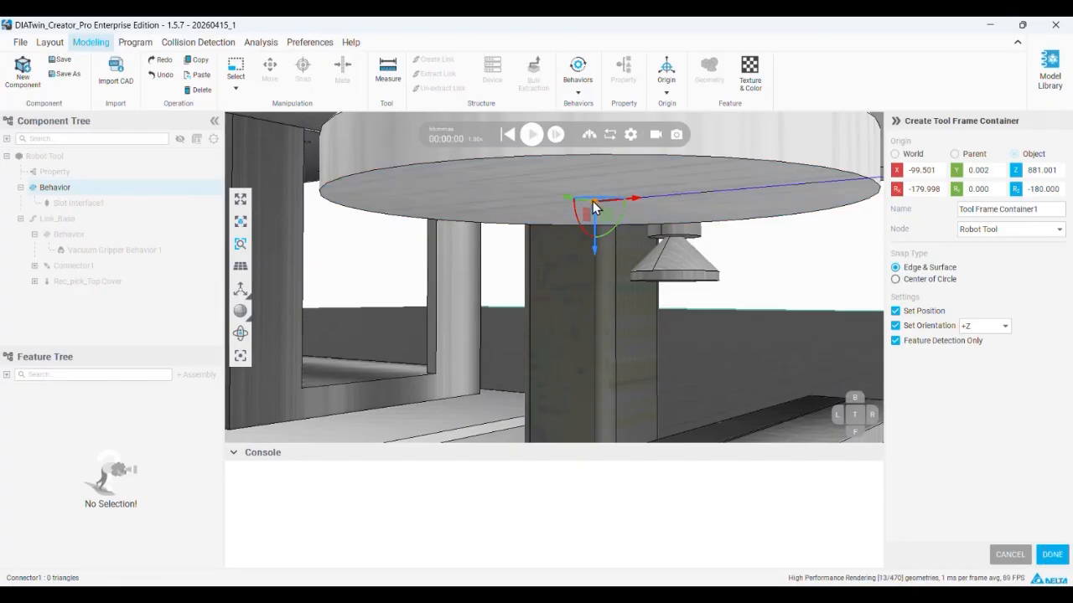
middle_click_drag(615, 192, 625, 209)
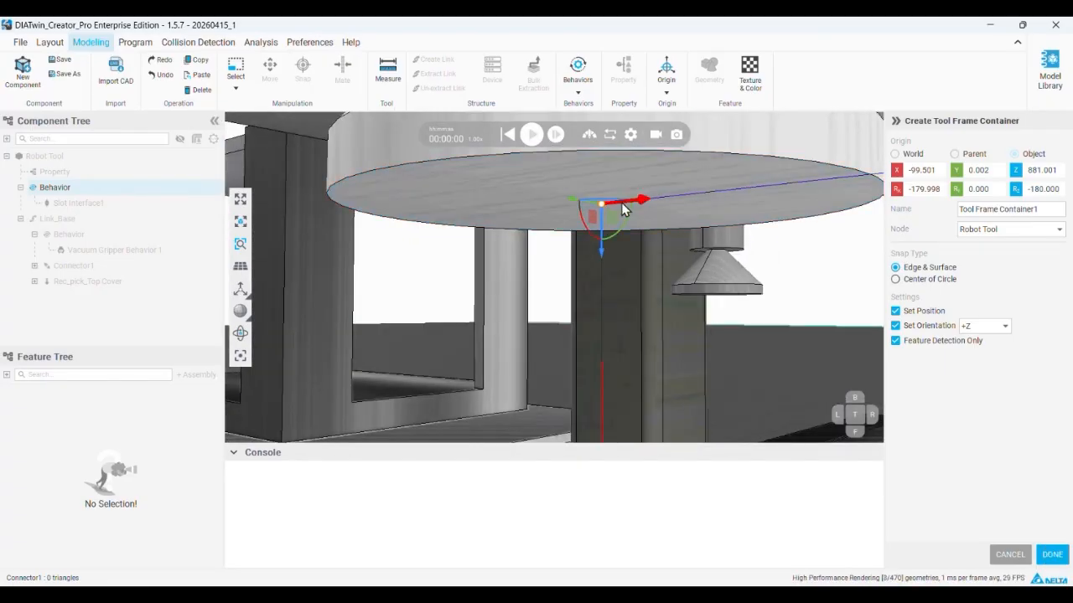
left_click(1052, 553)
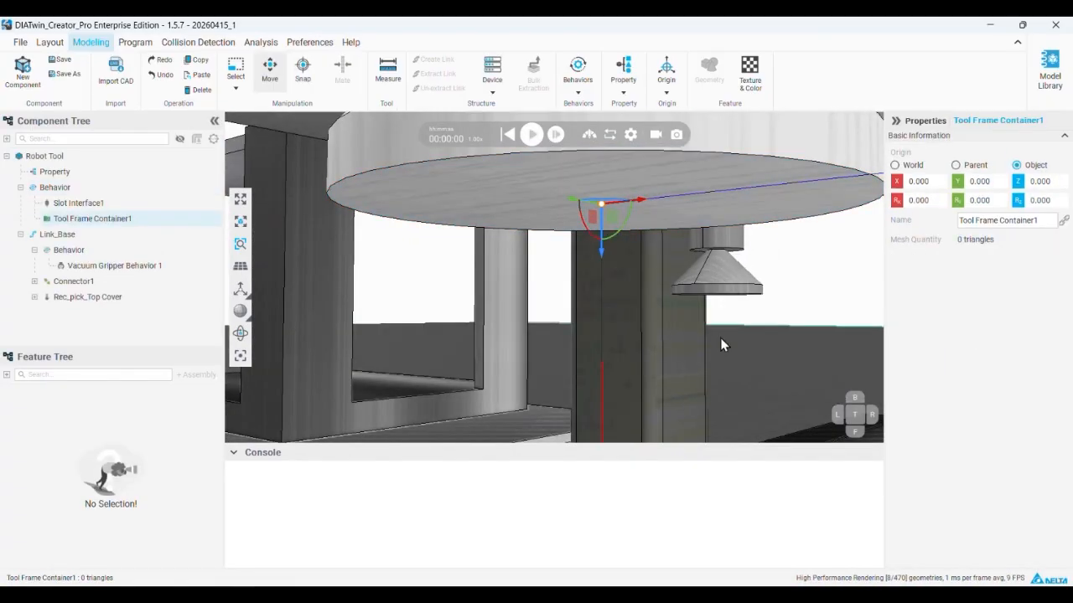
- Compare the position and axis directions of Tool Frame Container1 with those of Connector1 at the suction cup
middle_click_drag(662, 171, 624, 205)
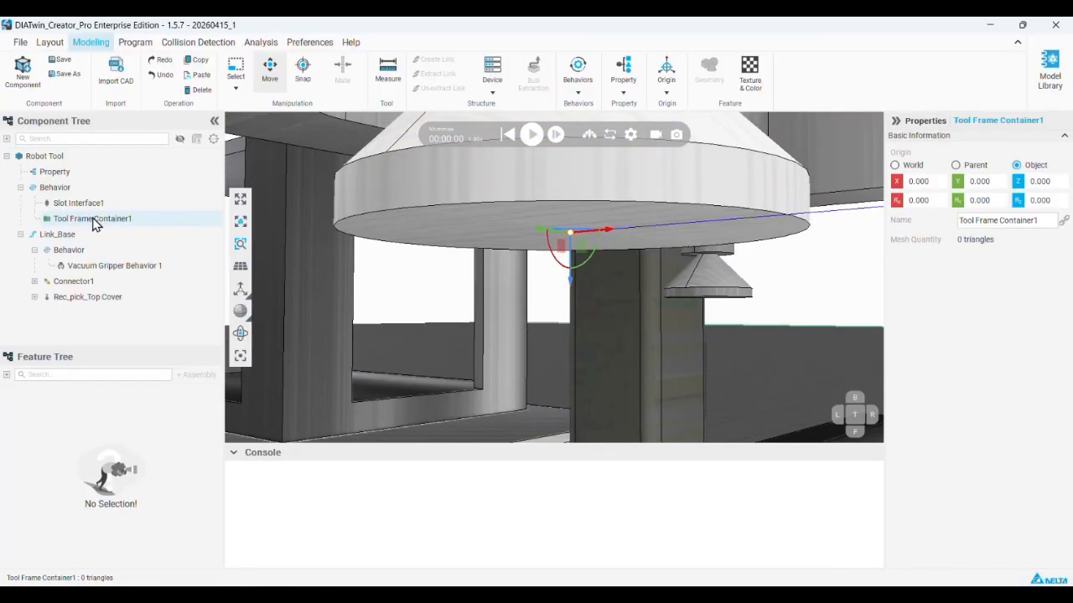
scroll(663, 182, "down", 2)
right_click_drag(645, 223, 651, 235)
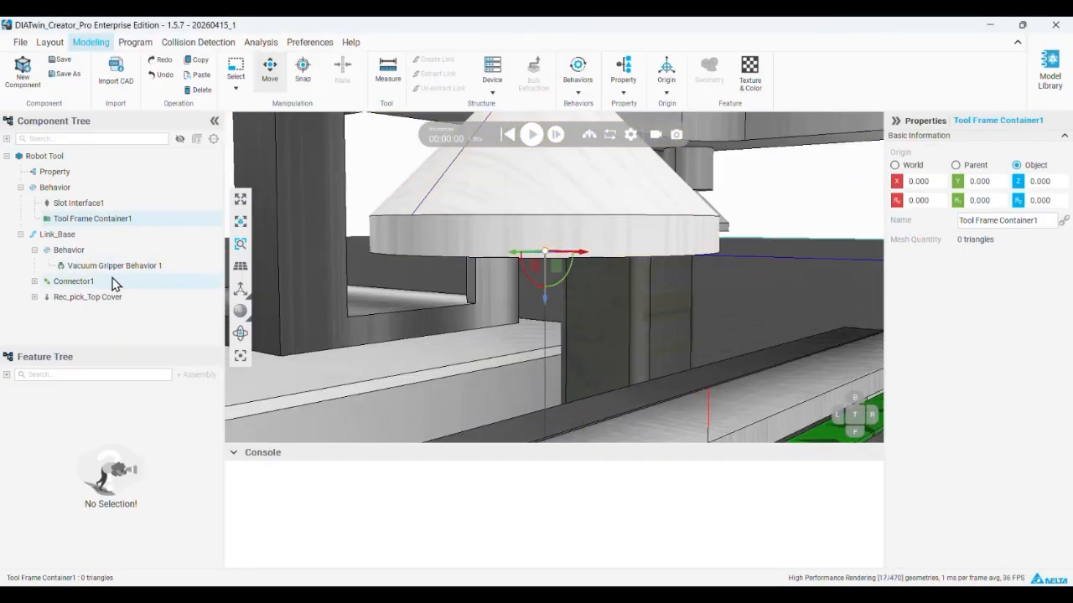
left_click(96, 286)
right_click_drag(574, 226, 571, 253)
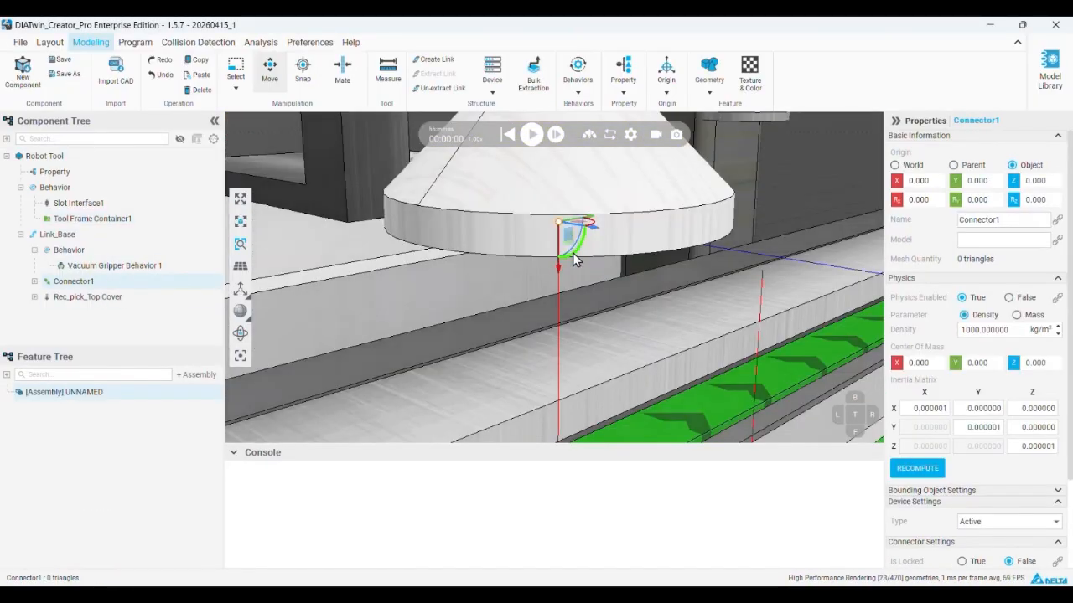
left_click(138, 219)
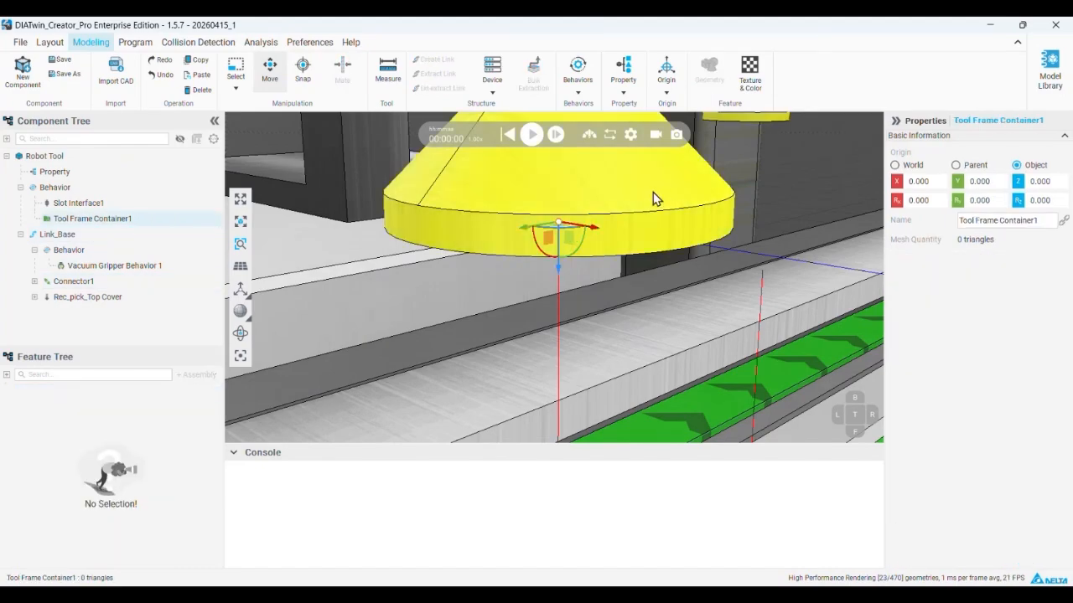
scroll(645, 195, "down", 2)
scroll(627, 197, "down", 1)
right_click_drag(628, 197, 508, 209)
scroll(540, 219, "down", 3)
scroll(521, 219, "down", 5)
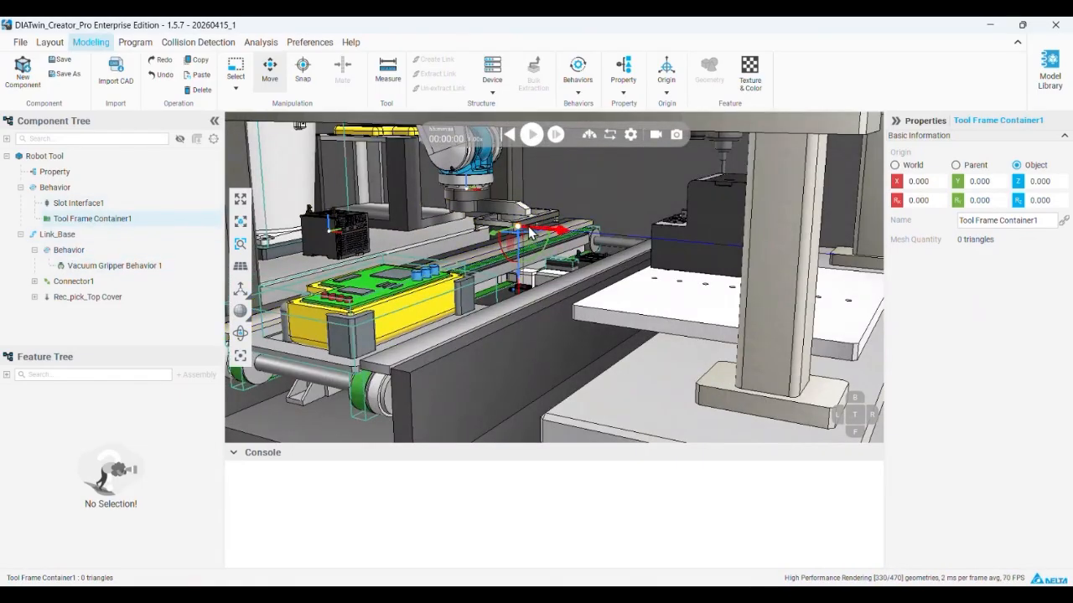
right_click_drag(589, 246, 534, 229)
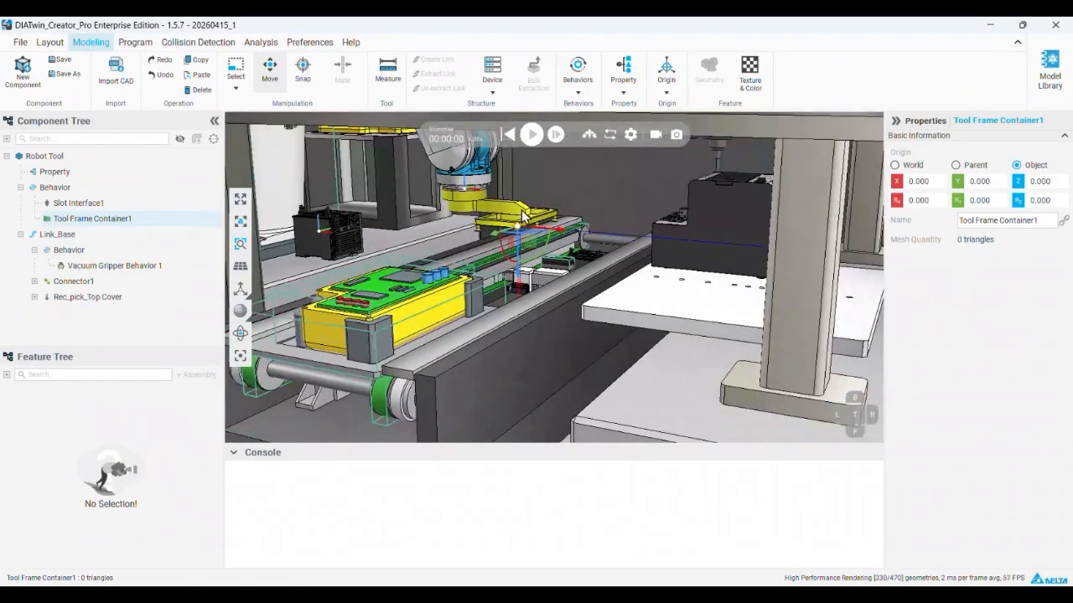
- Inspect the placement of Tool Frame Container1 beneath the vacuum gripper's suction cup from several close-up angles
scroll(534, 233, "up", 3)
left_click_drag(543, 266, 504, 234)
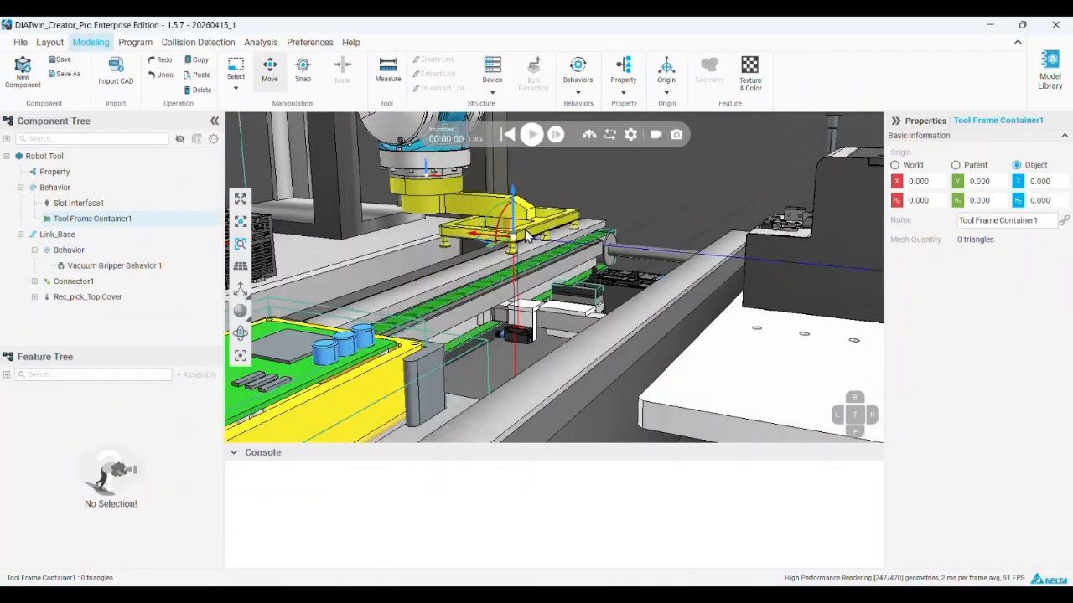
right_click_drag(527, 237, 540, 250)
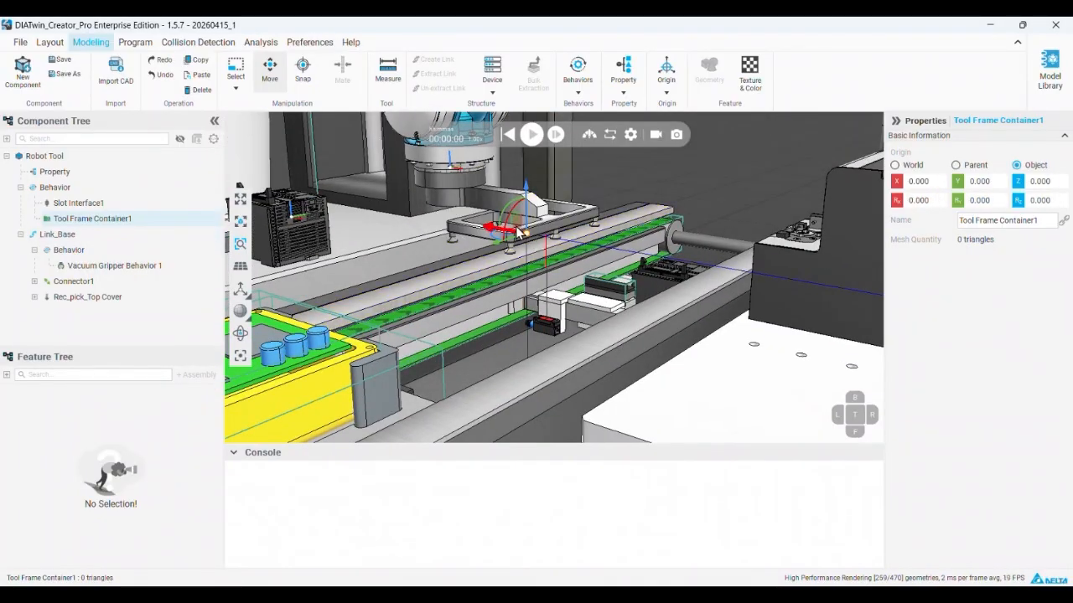
scroll(532, 232, "up", 4)
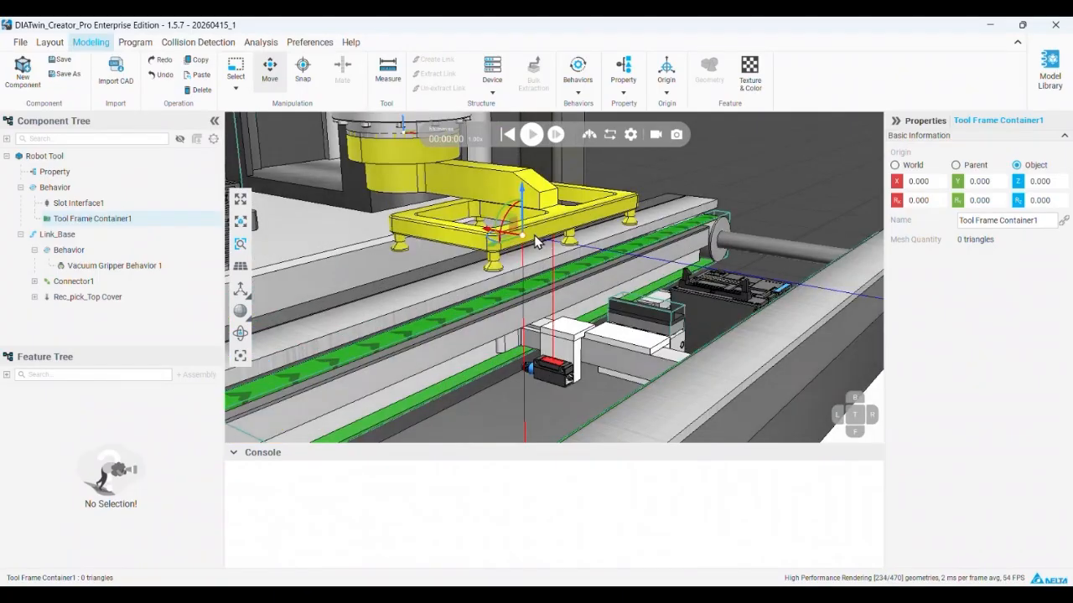
right_click_drag(529, 226, 529, 238)
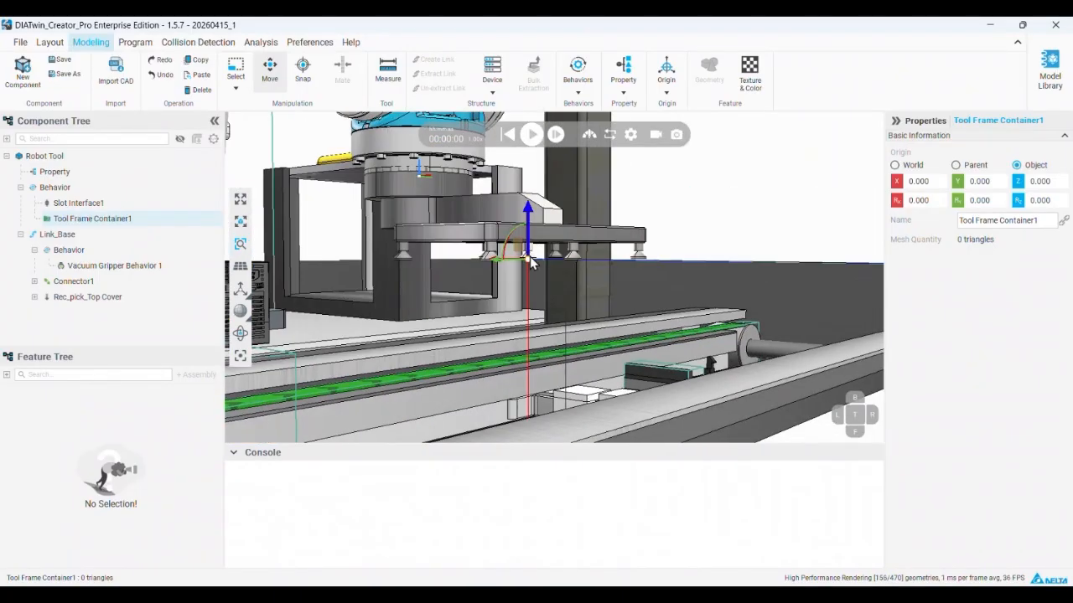
scroll(529, 261, "up", 4)
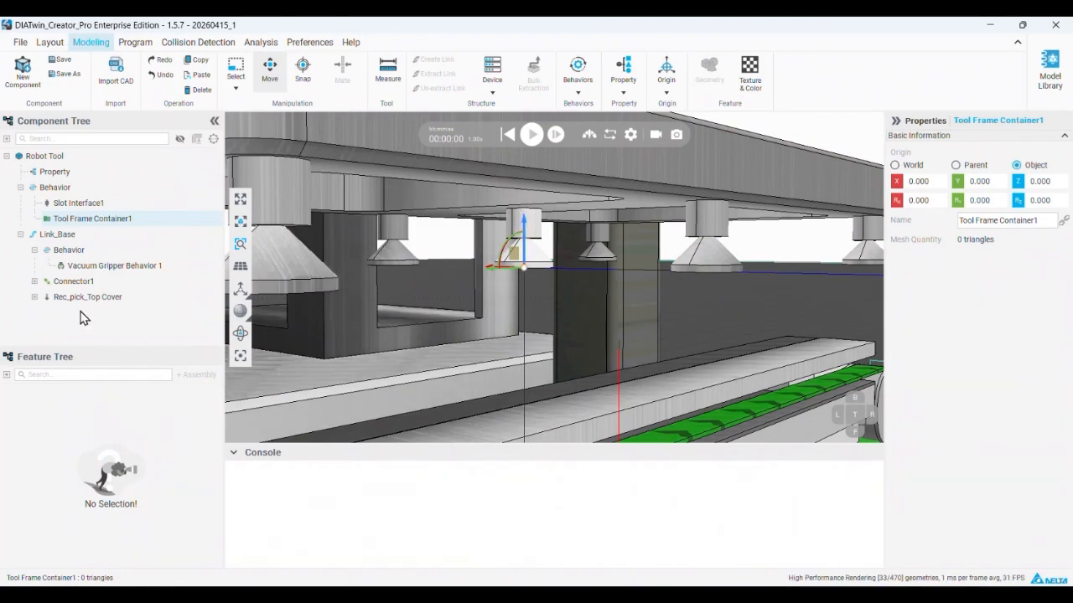
- Switch to the PowerPoint guide and review Vacuum Gripper modeling on slide 31 and the operation video on slide 32
left_click(529, 597)
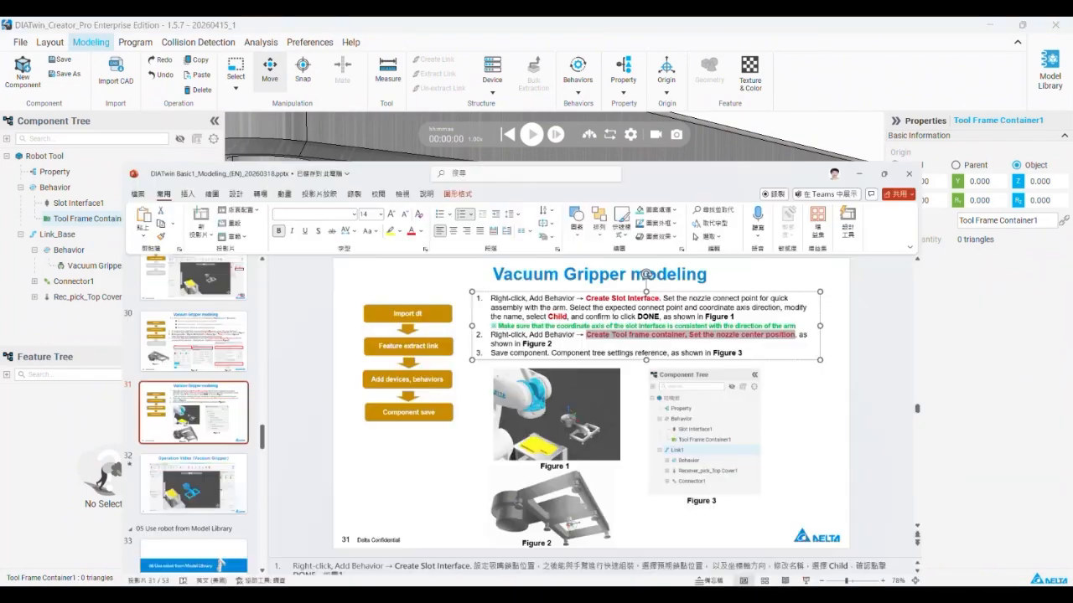
left_click(395, 448)
left_click(989, 233)
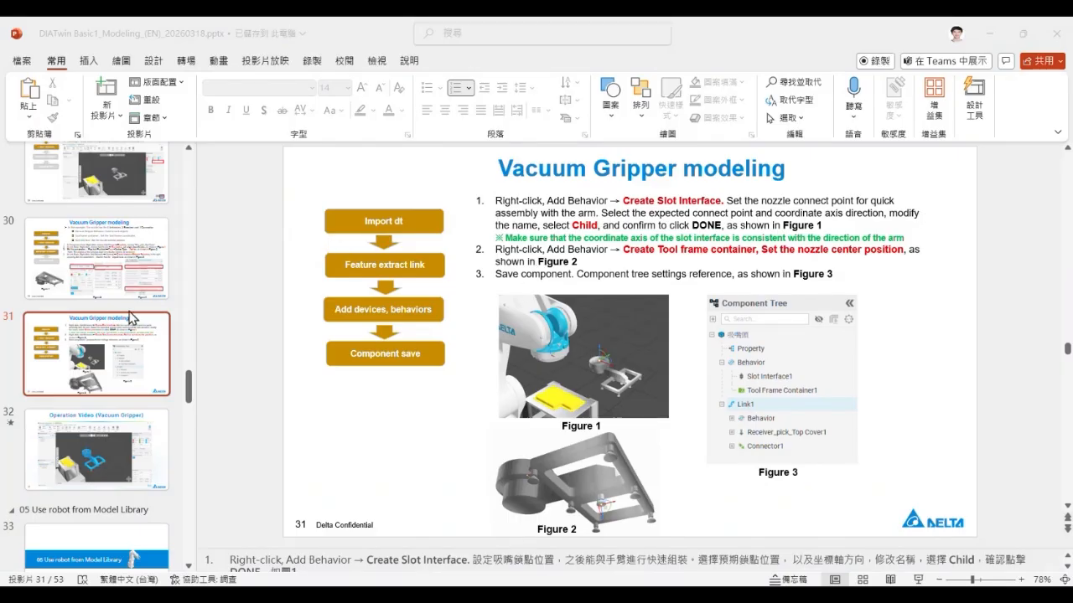
scroll(129, 318, "down", 3)
left_click(104, 335)
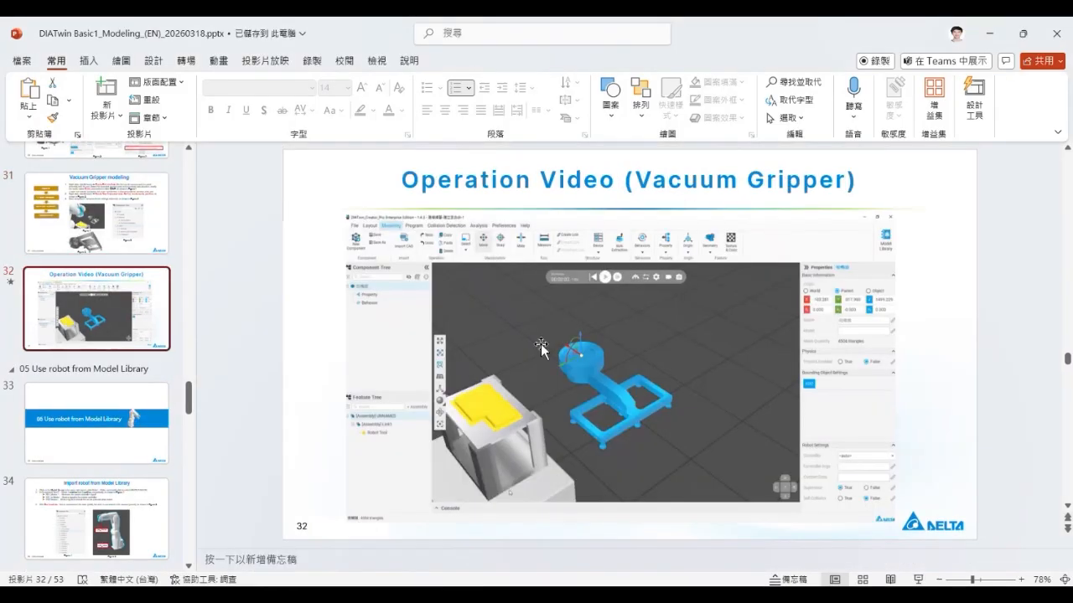
scroll(29, 335, "down", 1)
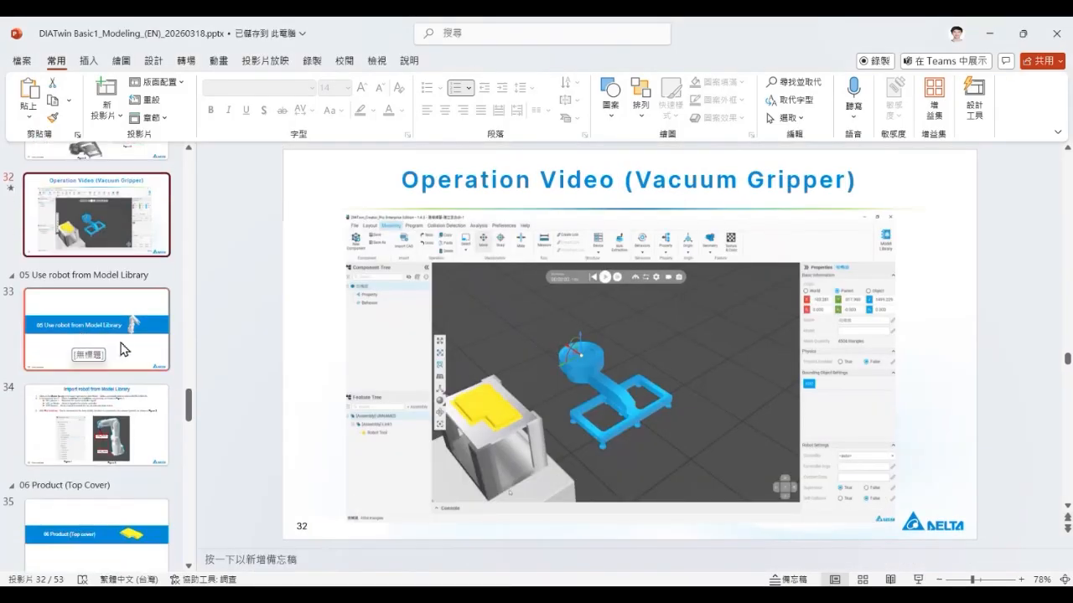
mouse_move(501, 349)
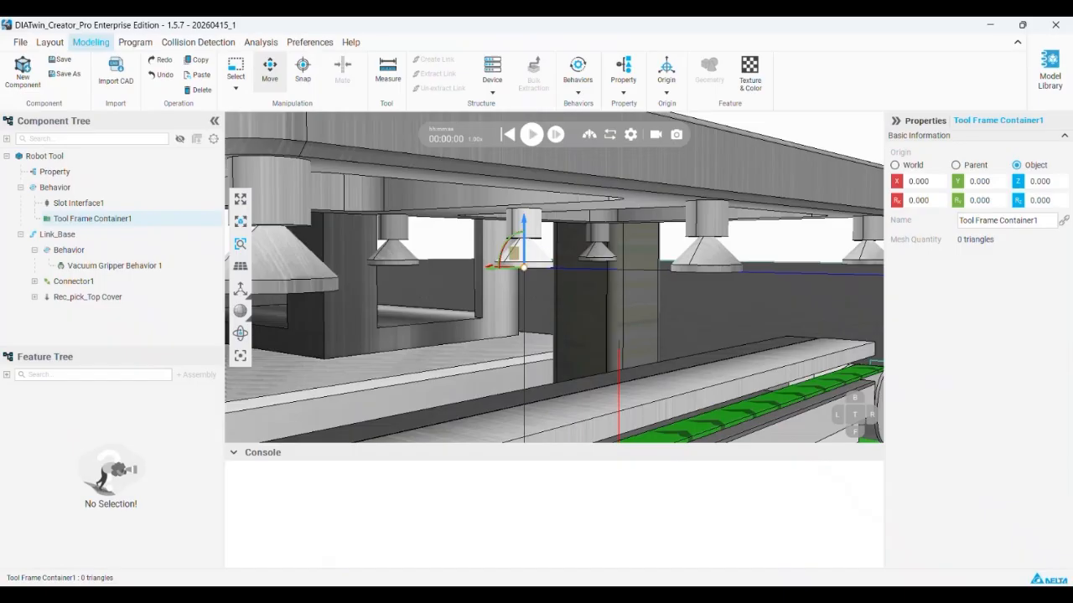
- Return to DIATwin Creator and select the Top Cover part on its stand beside the robot to examine it
scroll(564, 395, "down", 5)
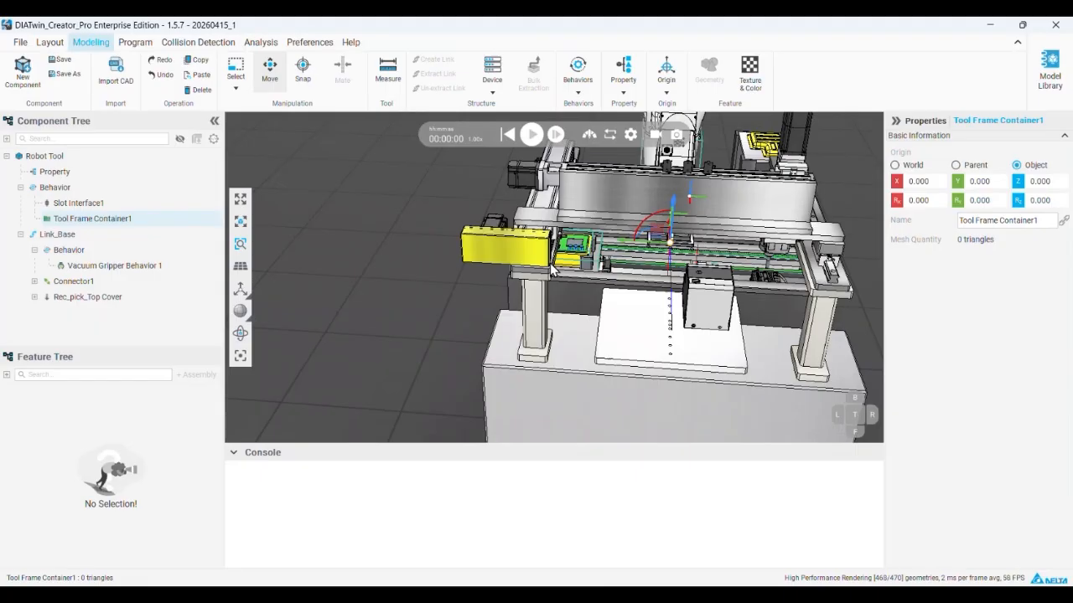
middle_click_drag(453, 358, 454, 362)
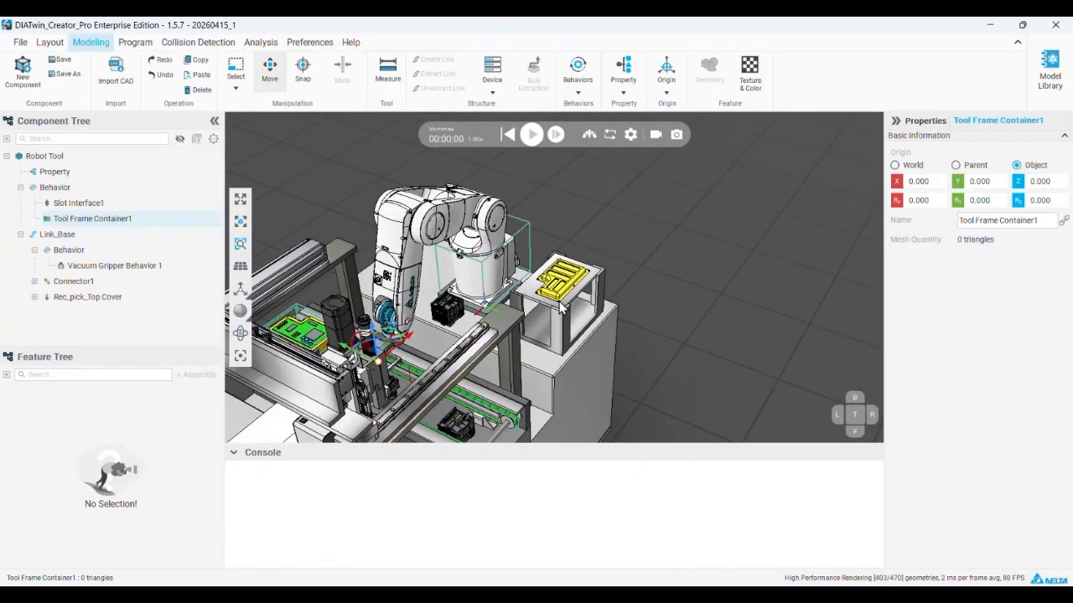
scroll(559, 295, "up", 5)
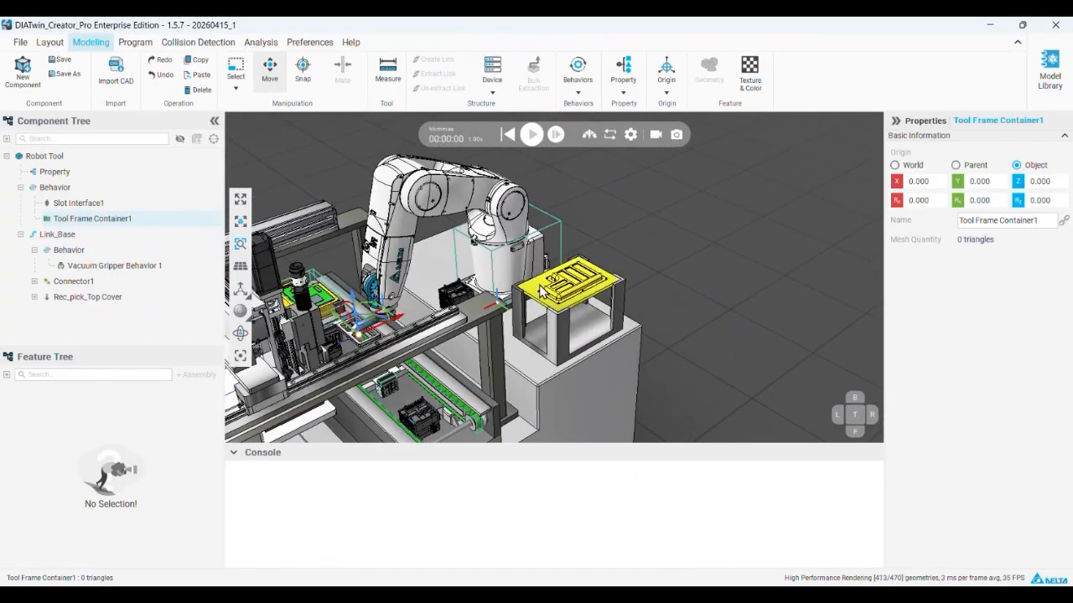
middle_click_drag(558, 292, 603, 326)
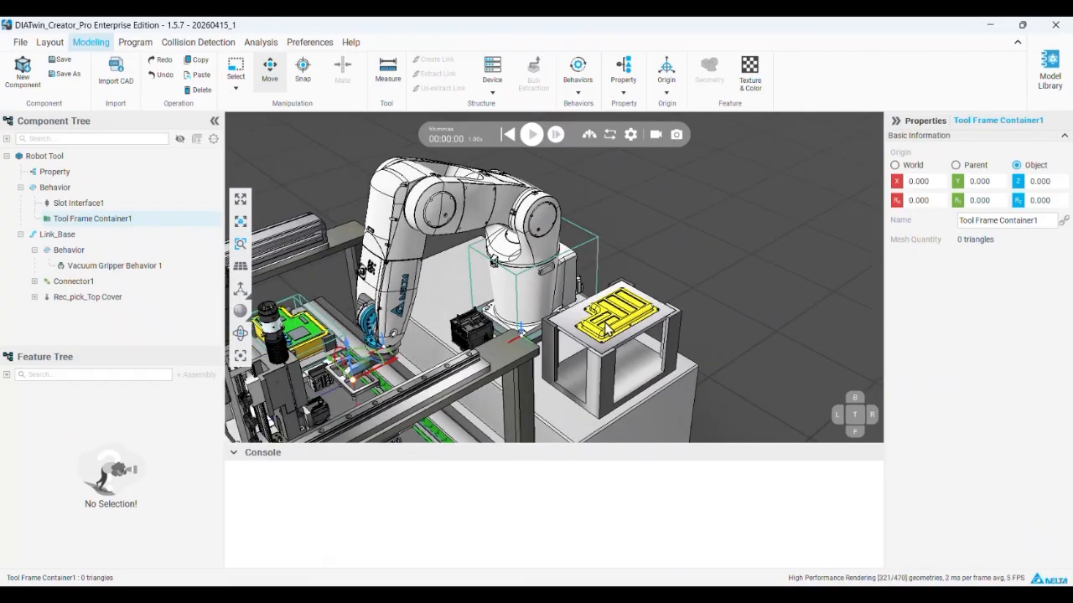
left_click(605, 329)
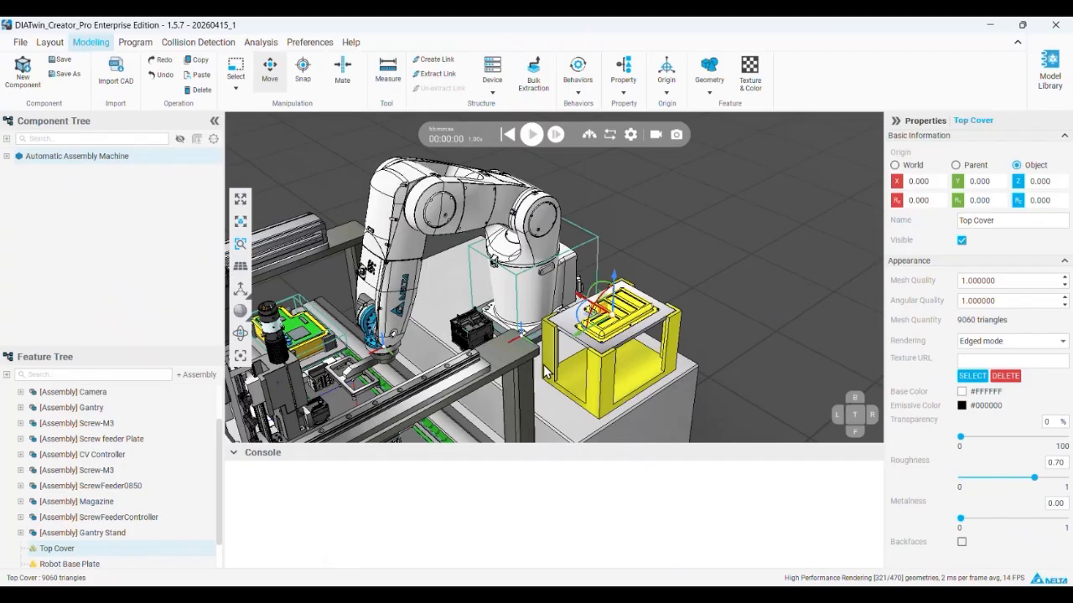
middle_click_drag(515, 344, 567, 331)
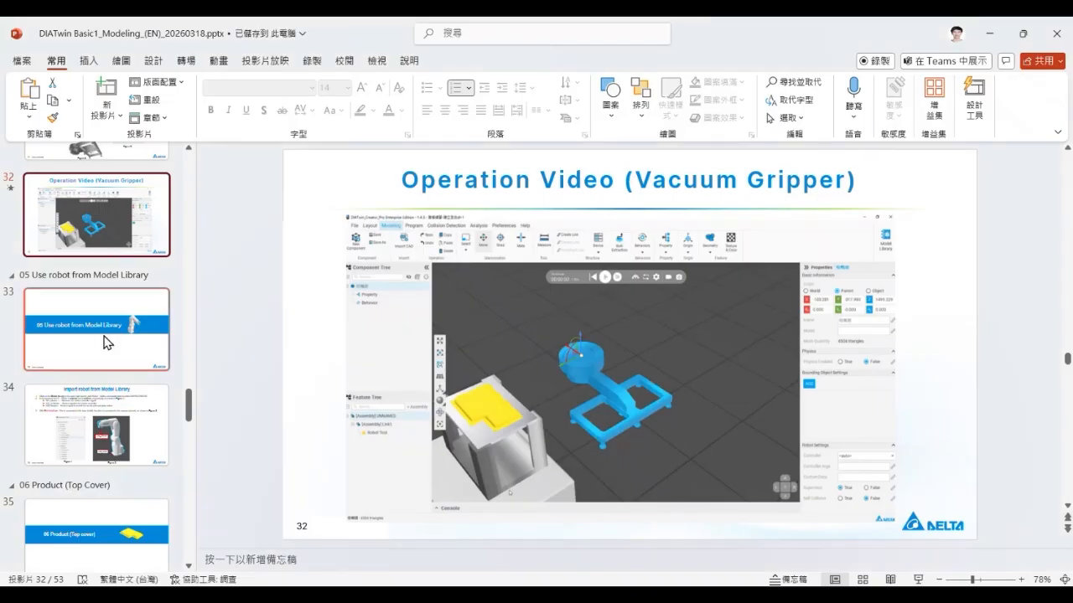
- Switch to the PowerPoint guide and review slides 33 and 34 on importing the robot from the Model Library
scroll(107, 342, "down", 2)
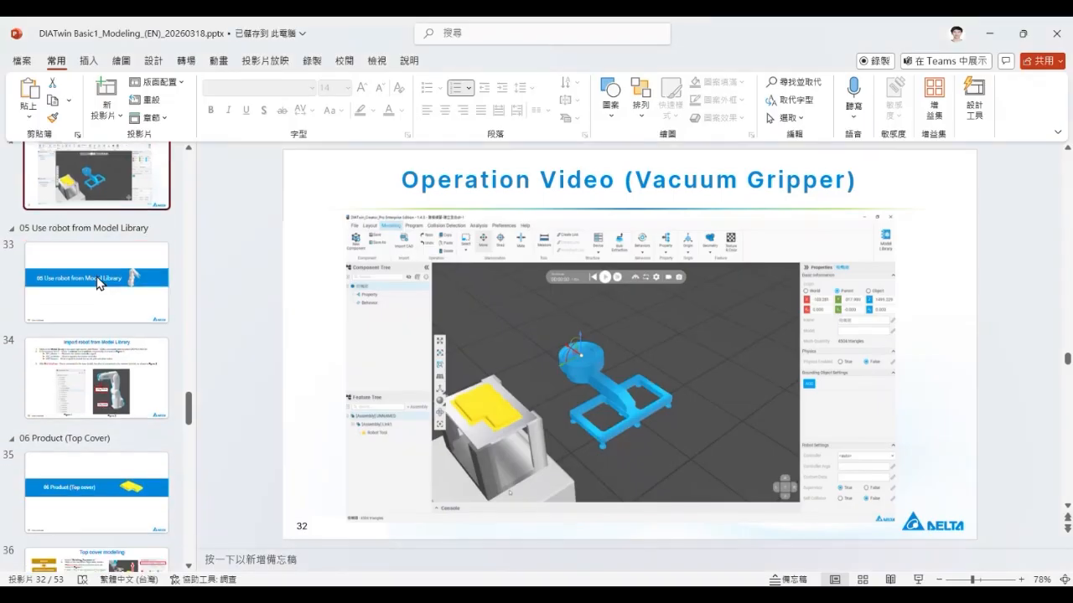
left_click(101, 331)
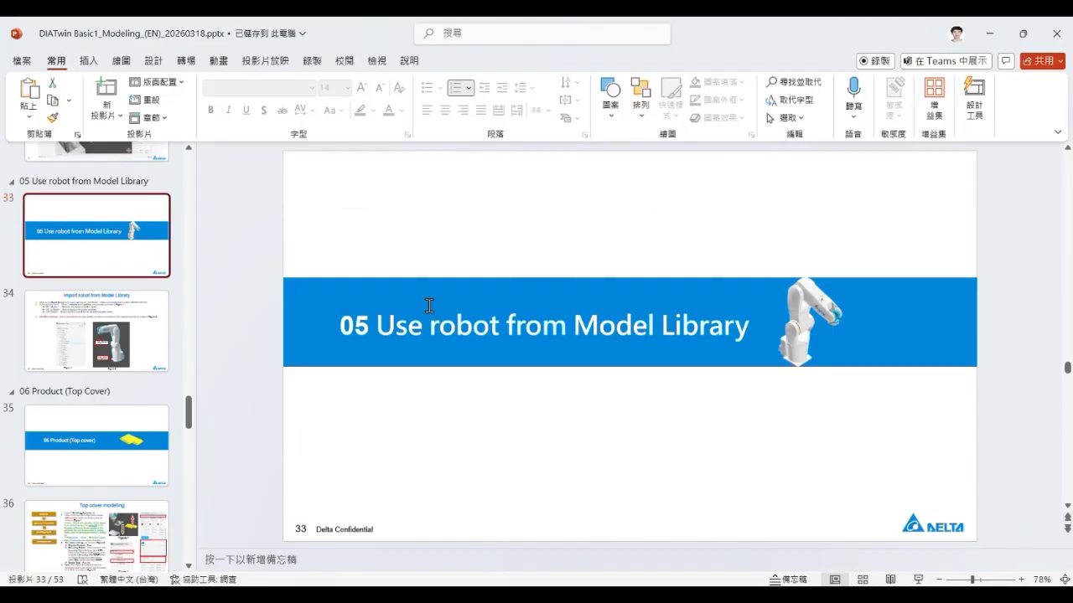
left_click(123, 304)
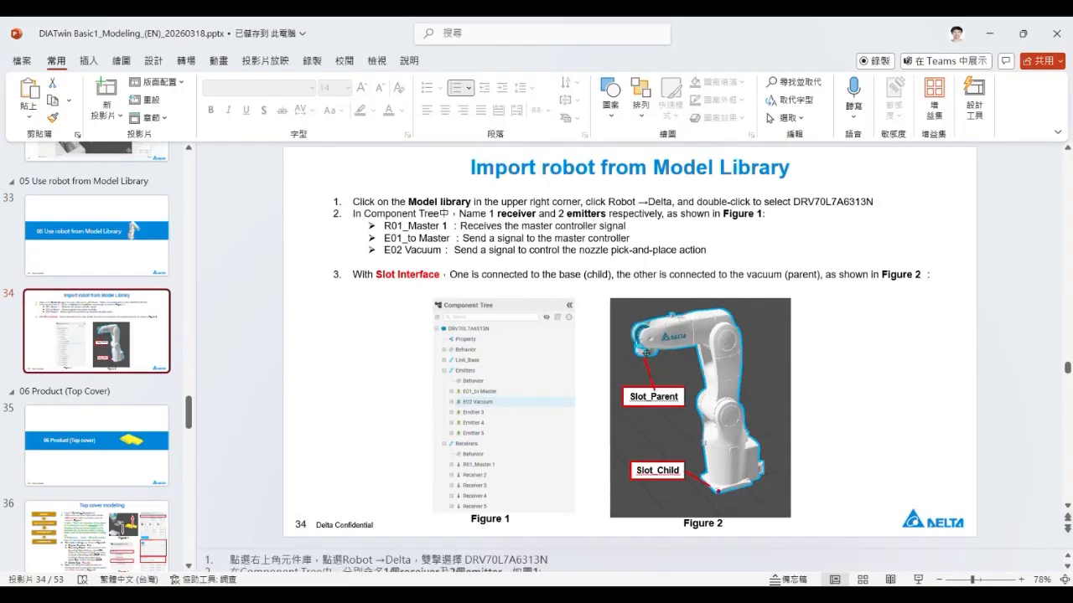
- Switch to File Explorer and select 04 Robot_DRV70L7A6313N.dt in Downloads > OneDrive_2026-04-14 > DAY2 20260415 > Training Model
key("alt+Tab")
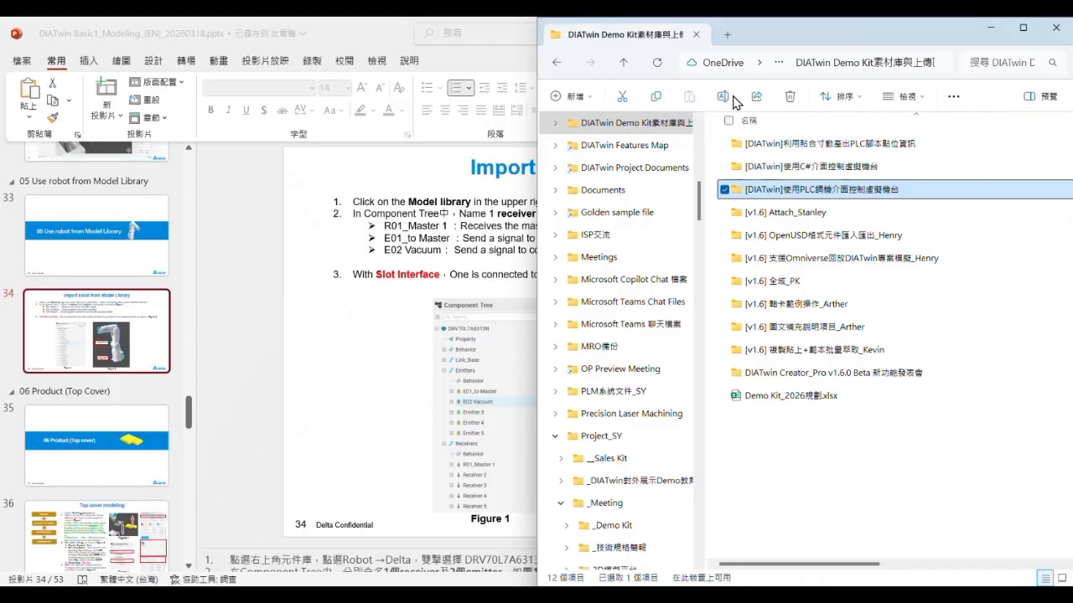
scroll(586, 210, "up", 10)
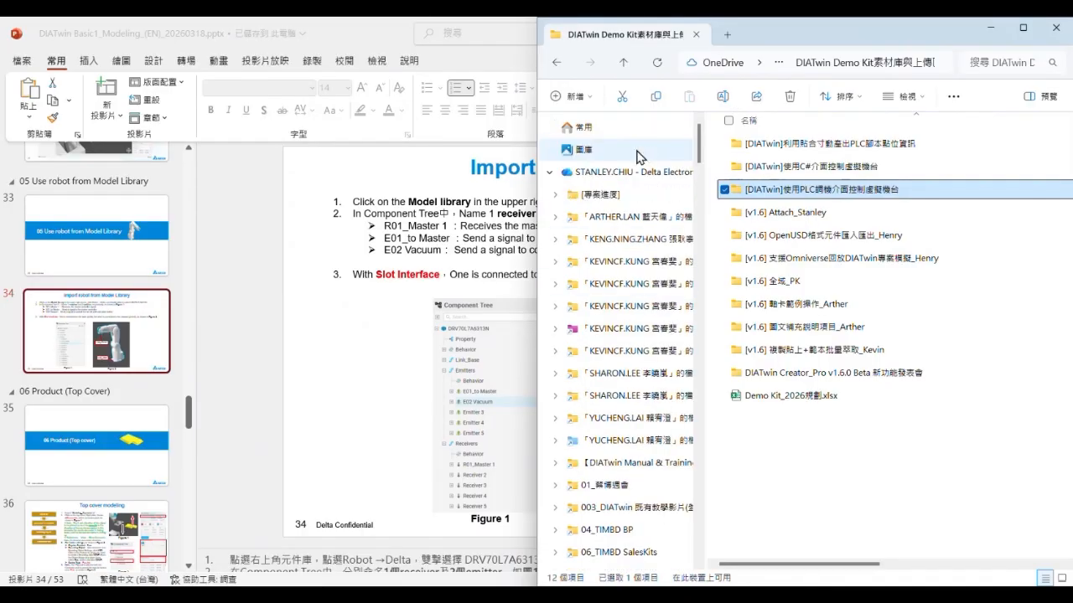
left_click(549, 171)
left_click(603, 216)
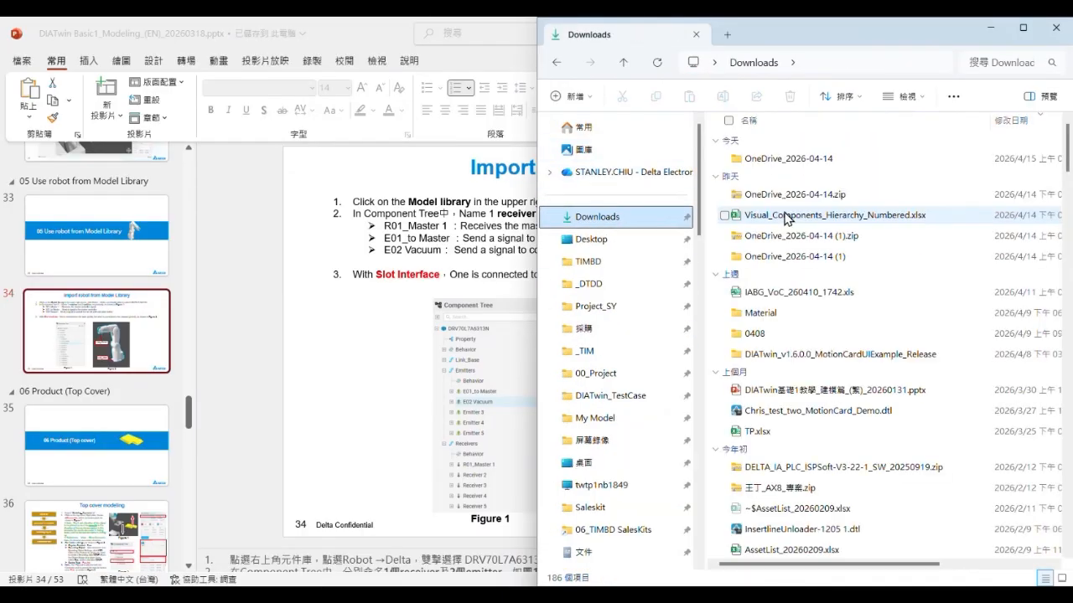
left_click(783, 159)
double_click(784, 159)
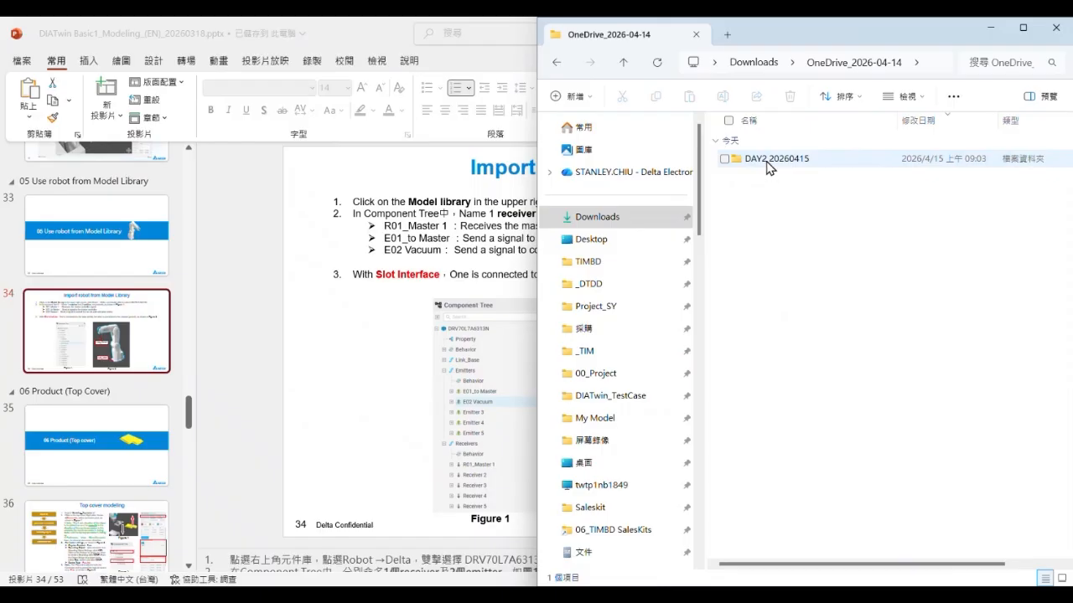
double_click(766, 161)
double_click(774, 179)
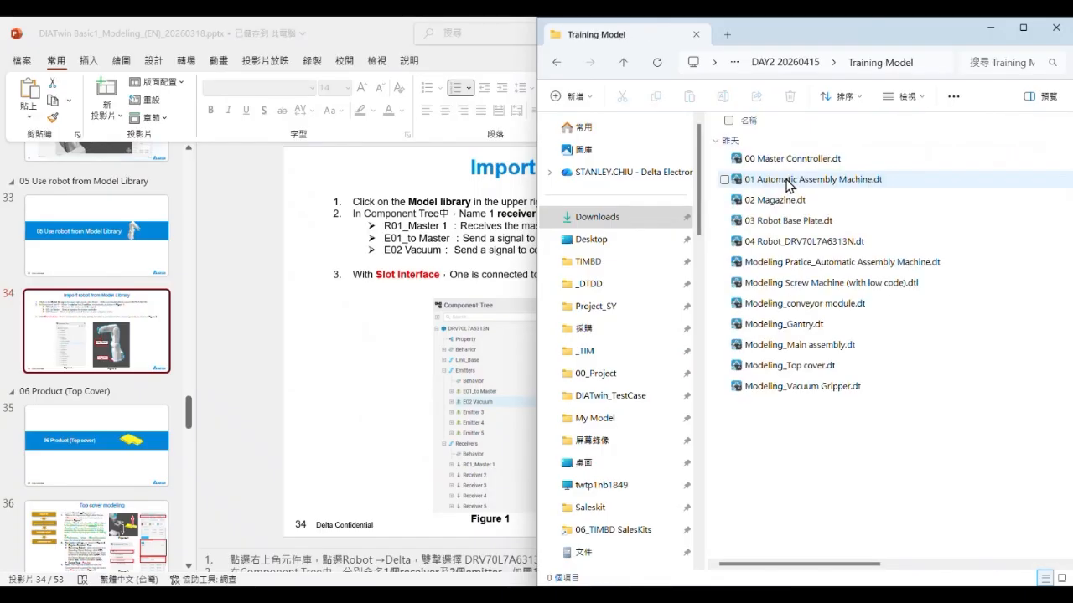
left_click(787, 241)
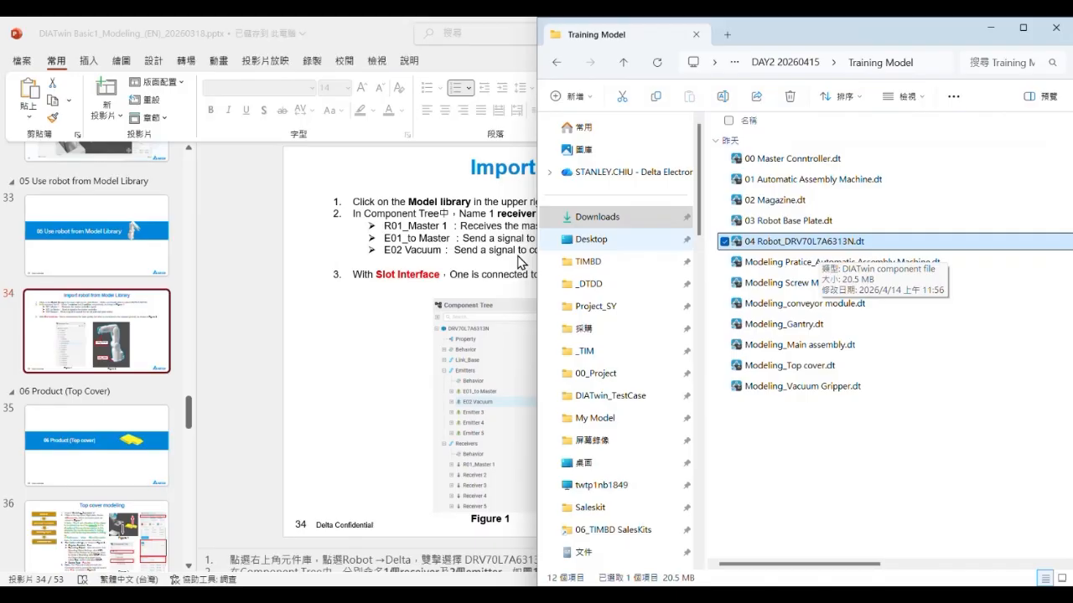
- Read the Top cover modeling slide's instructions on importing the cover and defining its connector
left_click(385, 327)
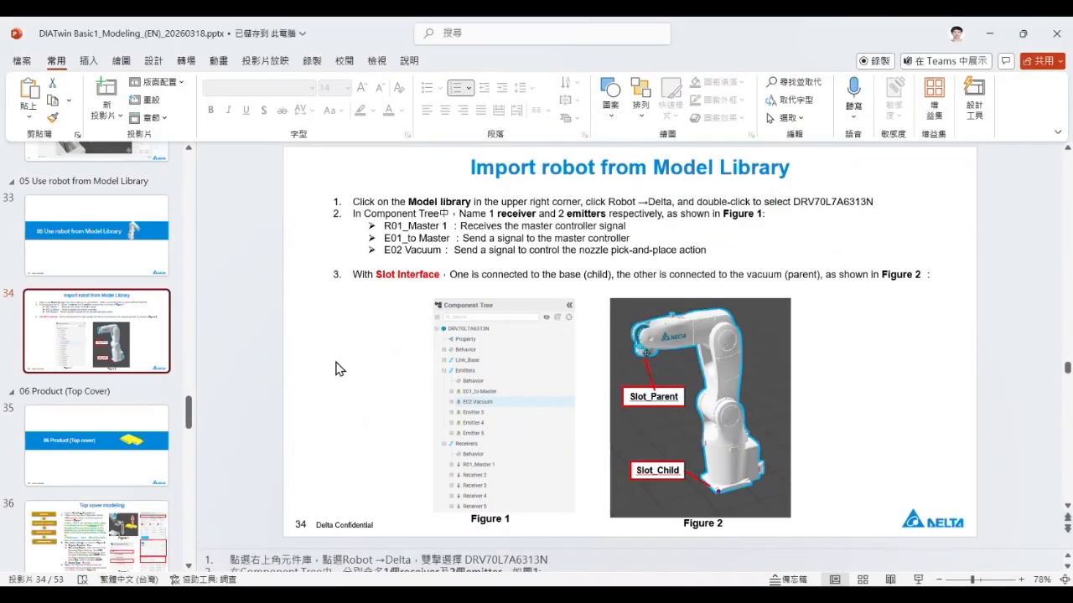
scroll(121, 369, "down", 2)
left_click(117, 389)
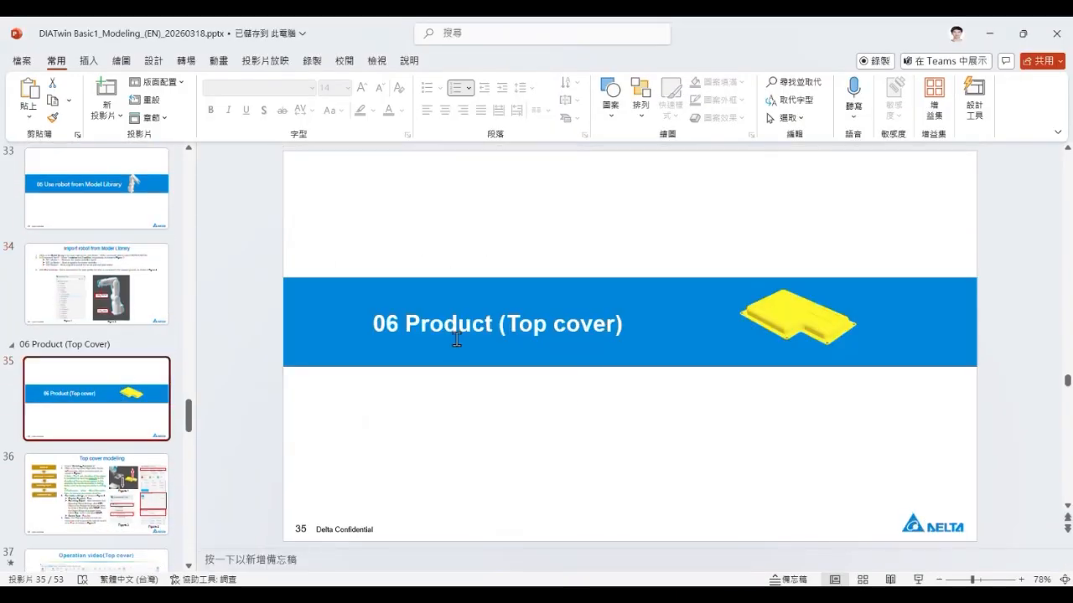
left_click(486, 325)
left_click_drag(486, 325, 680, 338)
scroll(128, 421, "down", 3)
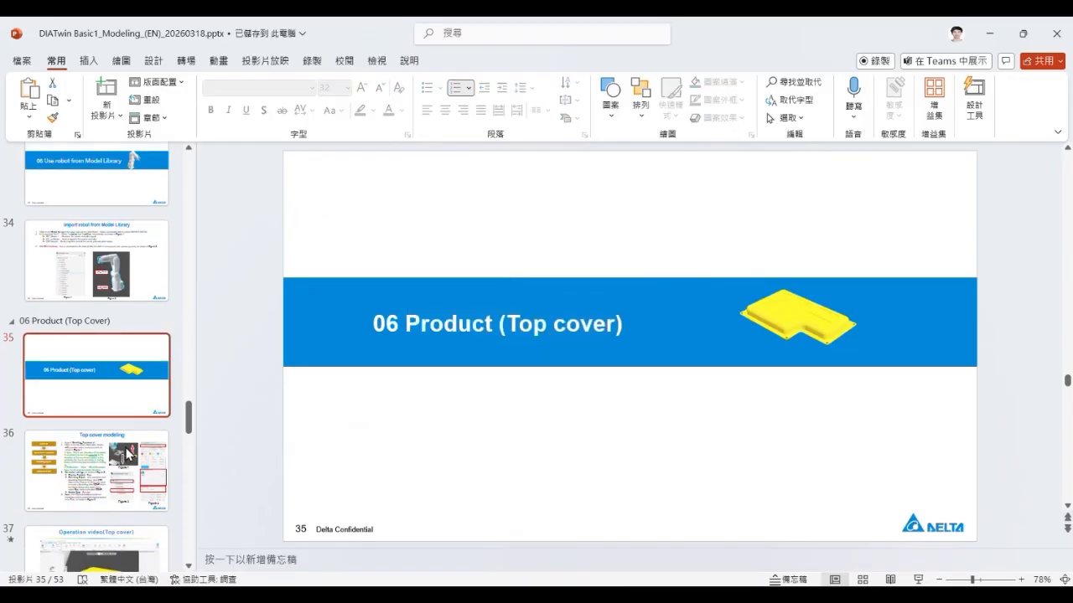
left_click(128, 383)
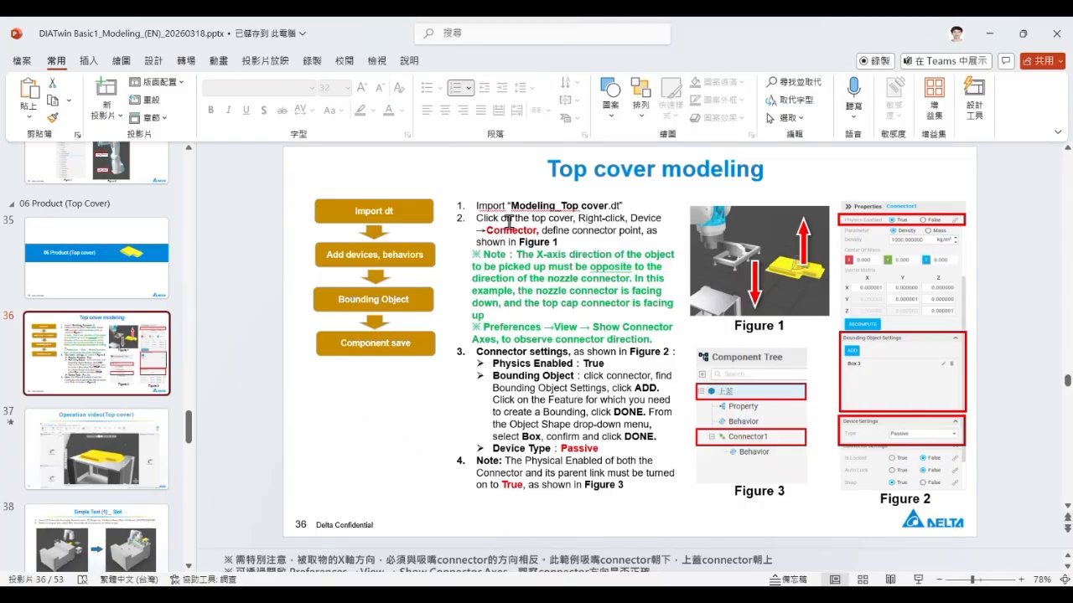
left_click_drag(536, 231, 577, 217)
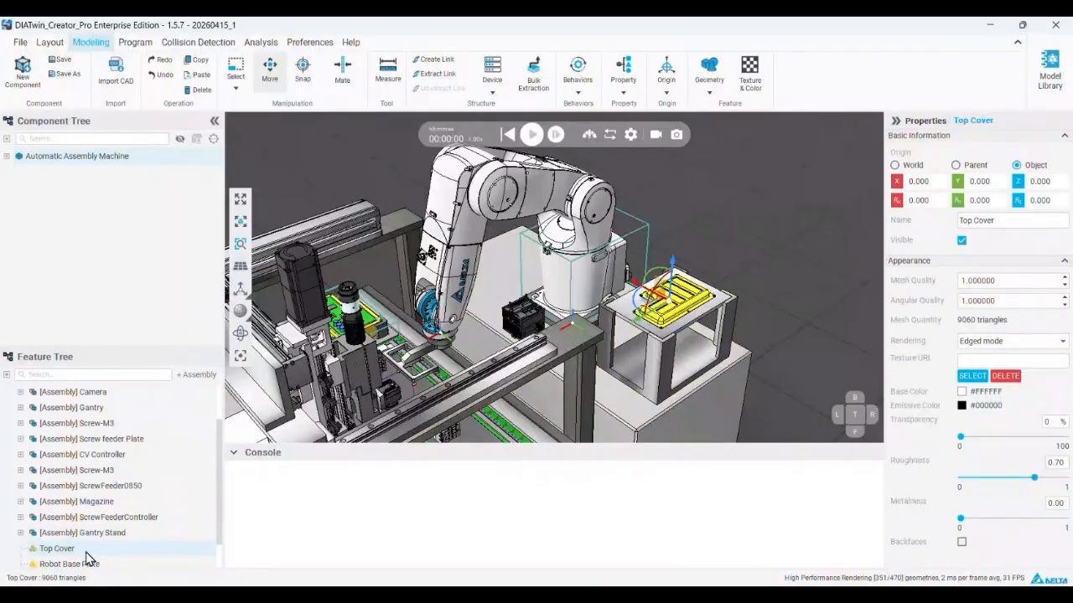
- In DIATwin Creator, extract the Top Cover feature of the Automatic Assembly Machine as a separate component
left_click(327, 166)
left_click(49, 42)
left_click(90, 41)
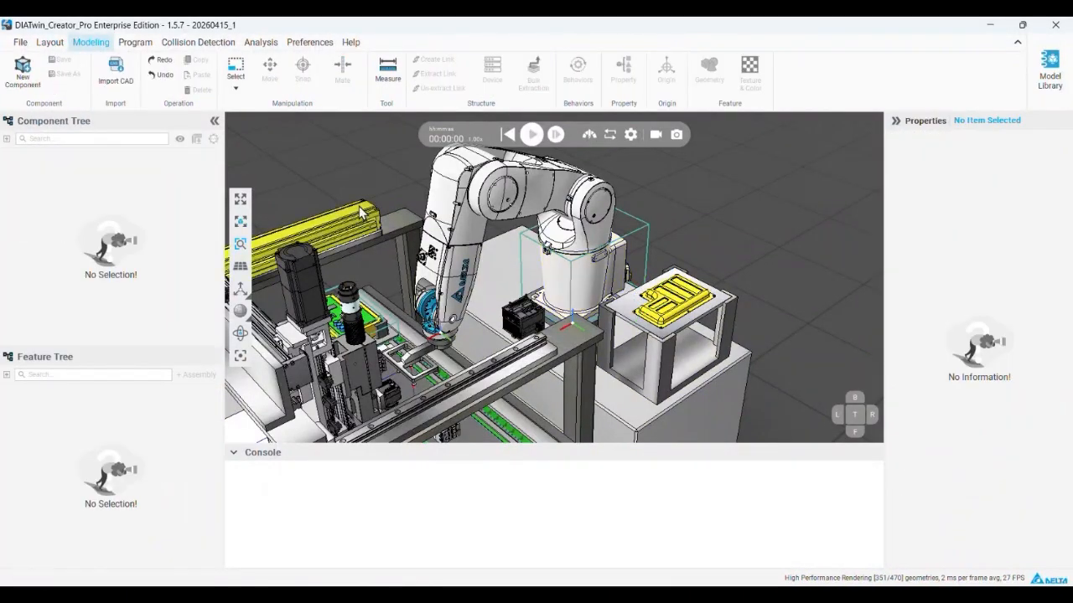
left_click(672, 304)
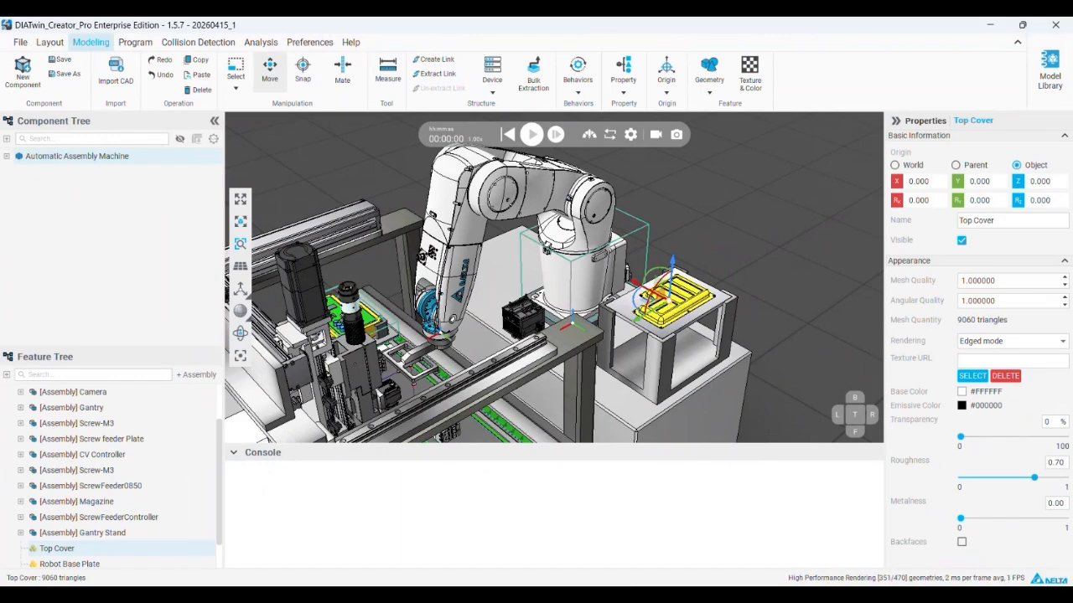
right_click(81, 550)
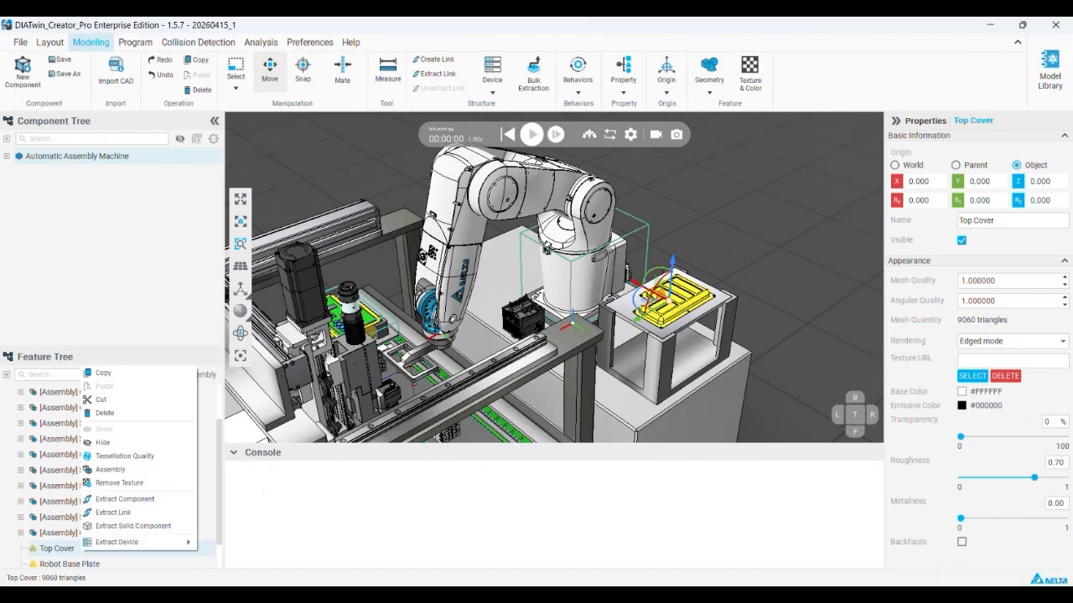
left_click(142, 501)
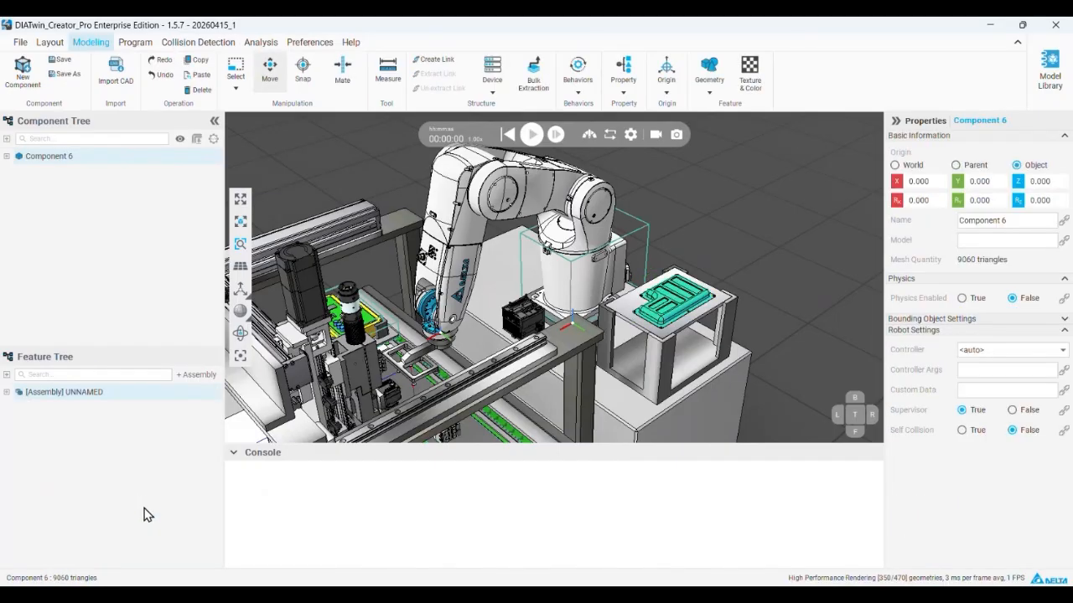
- Rename the extracted component as Top Cover by copying the name of its feature
left_click(7, 392)
double_click(50, 408)
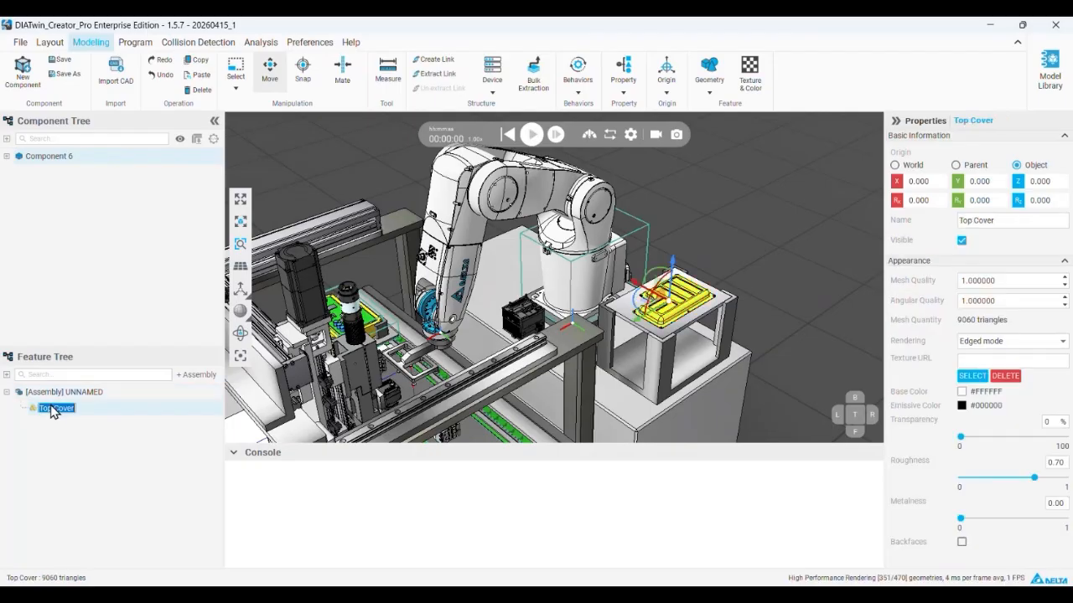
left_click(72, 431)
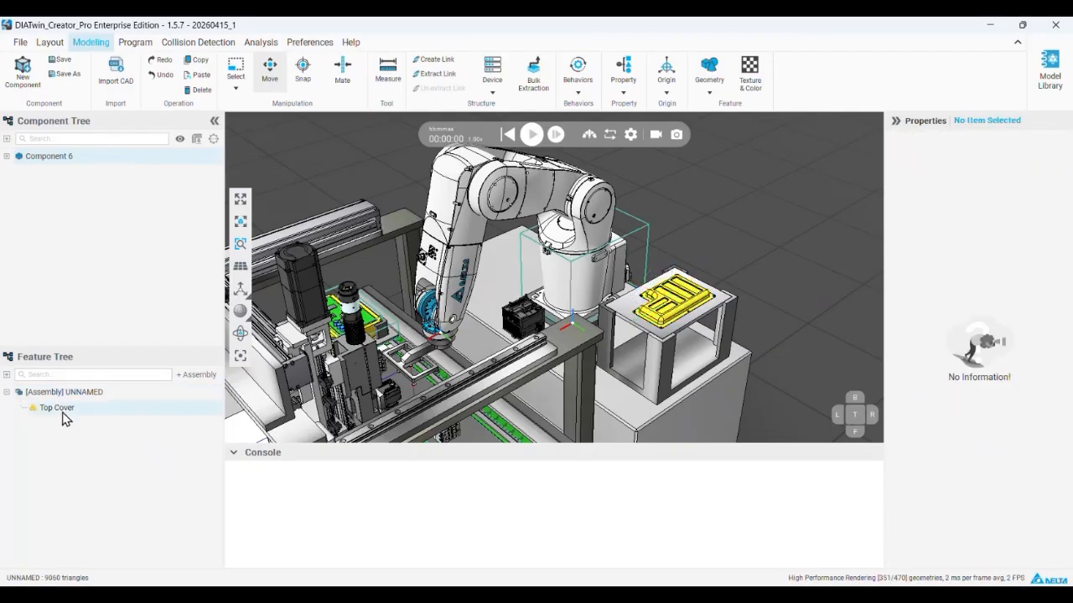
left_click(62, 409)
left_click(64, 411)
key("ctrl+c")
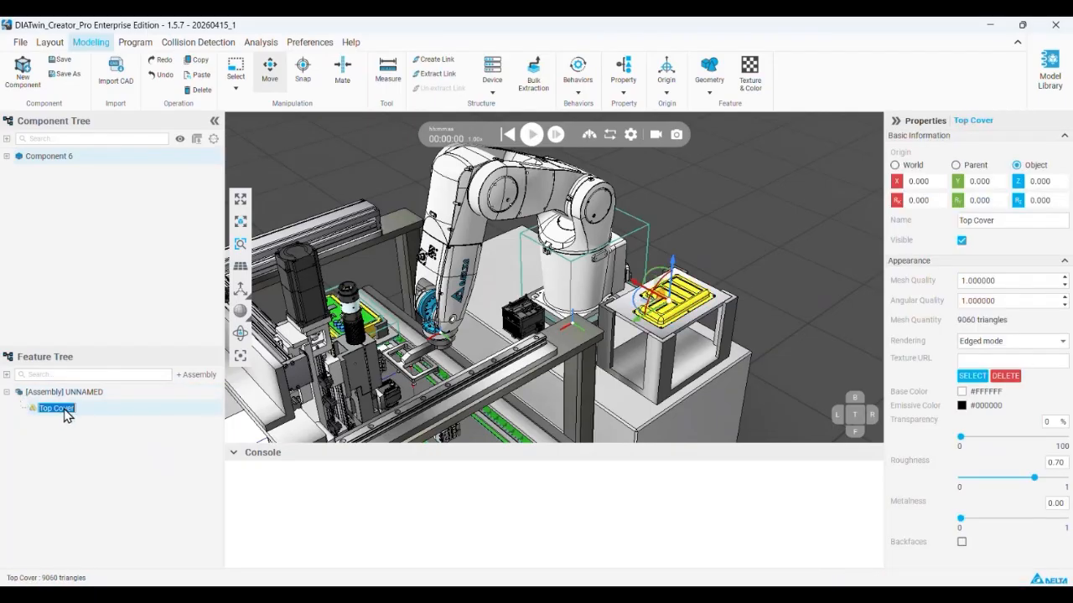
right_click(67, 412)
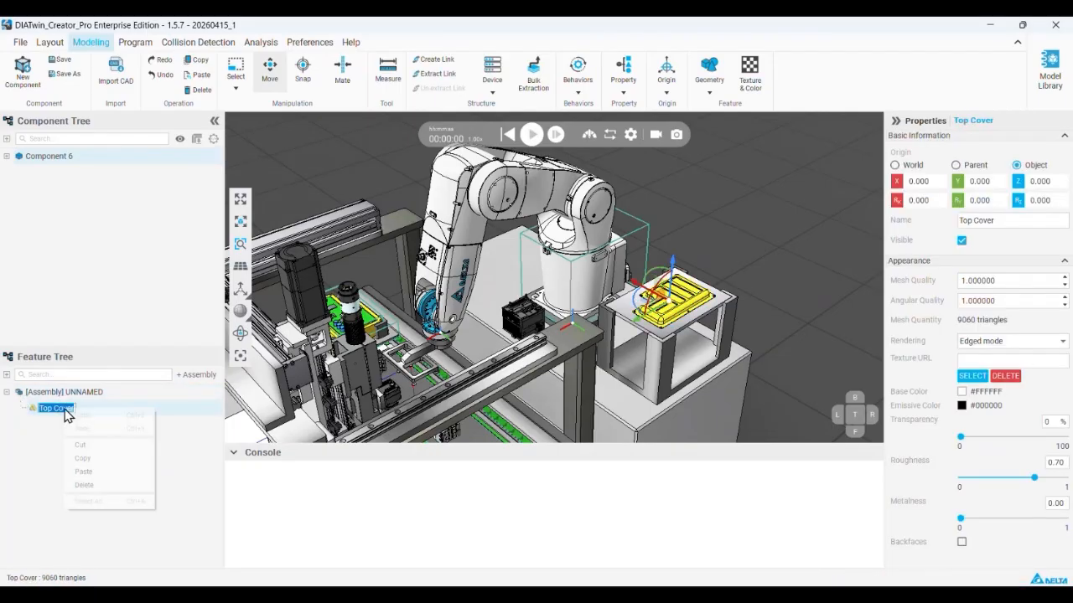
left_click(94, 459)
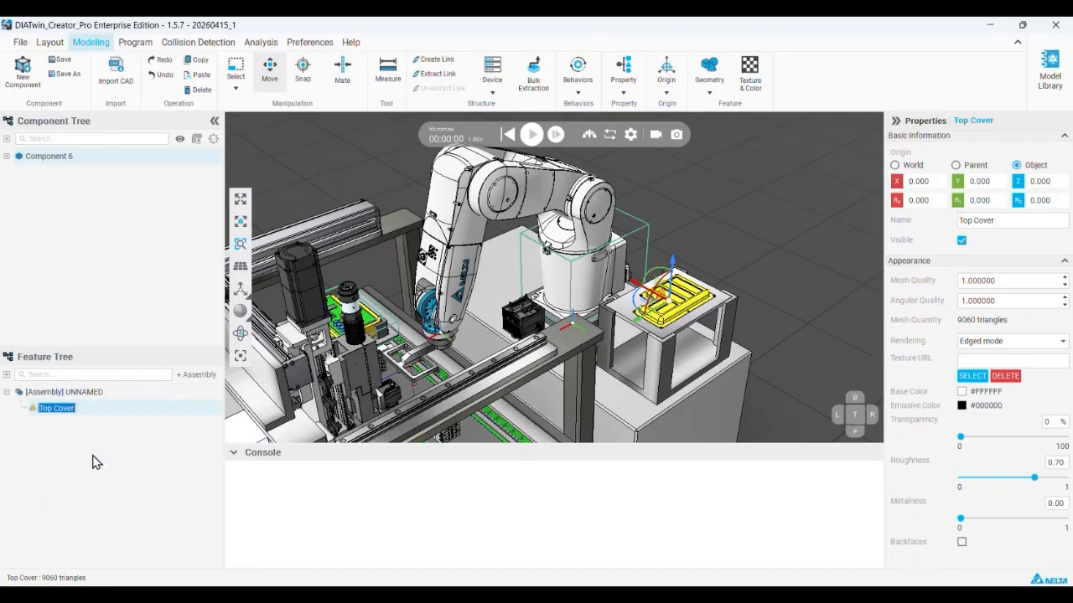
left_click(58, 159)
left_click(59, 159)
key("ctrl+v")
key("Return")
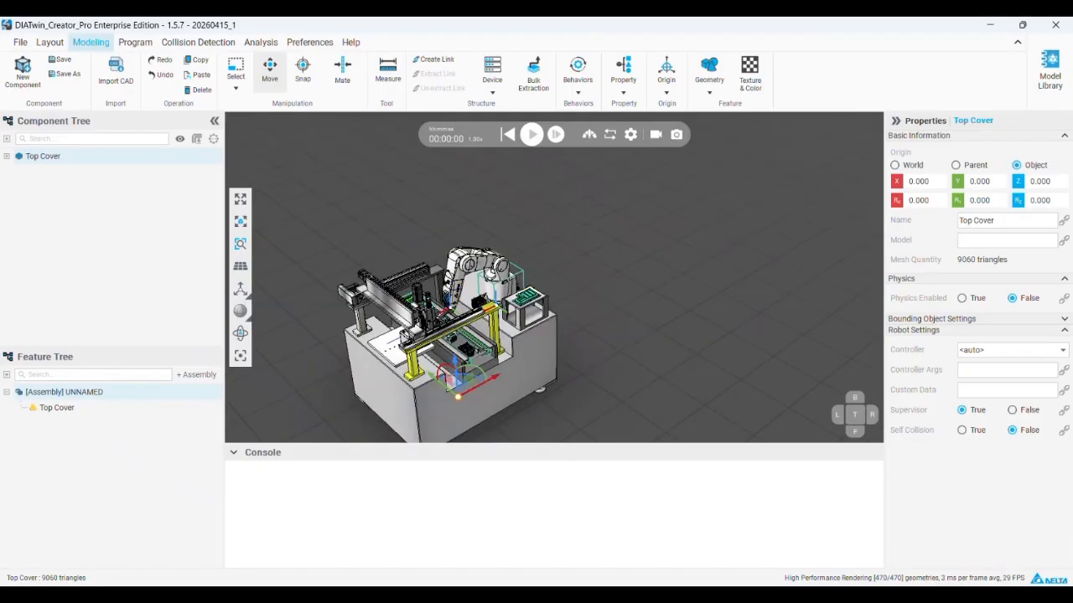
- Snap the Top Cover component's origin onto the cover's upper surface using Edge & Surface snapping
scroll(526, 298, "up", 5)
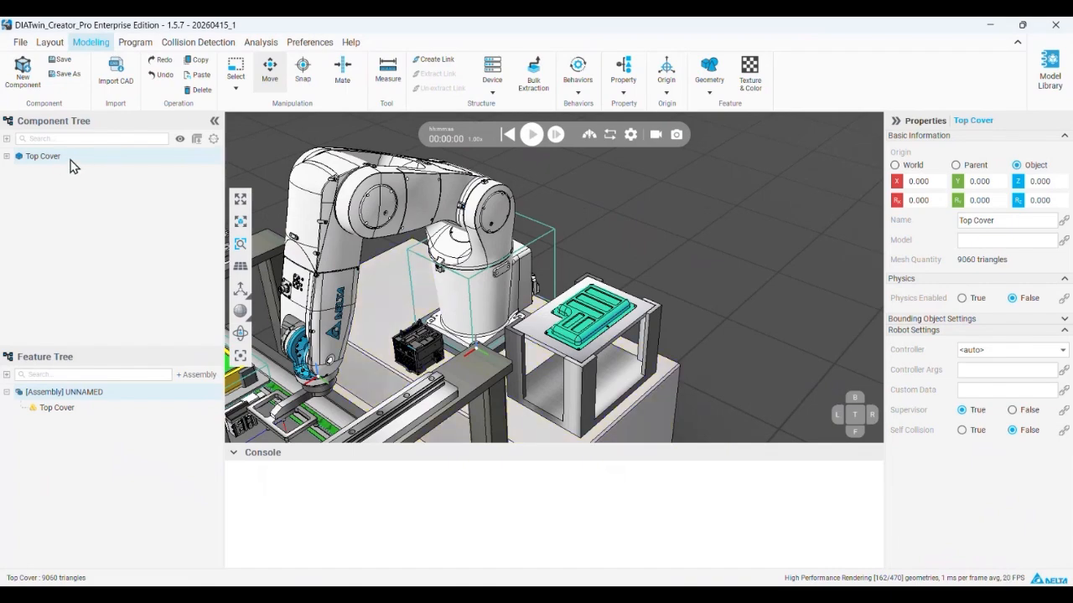
left_click(670, 77)
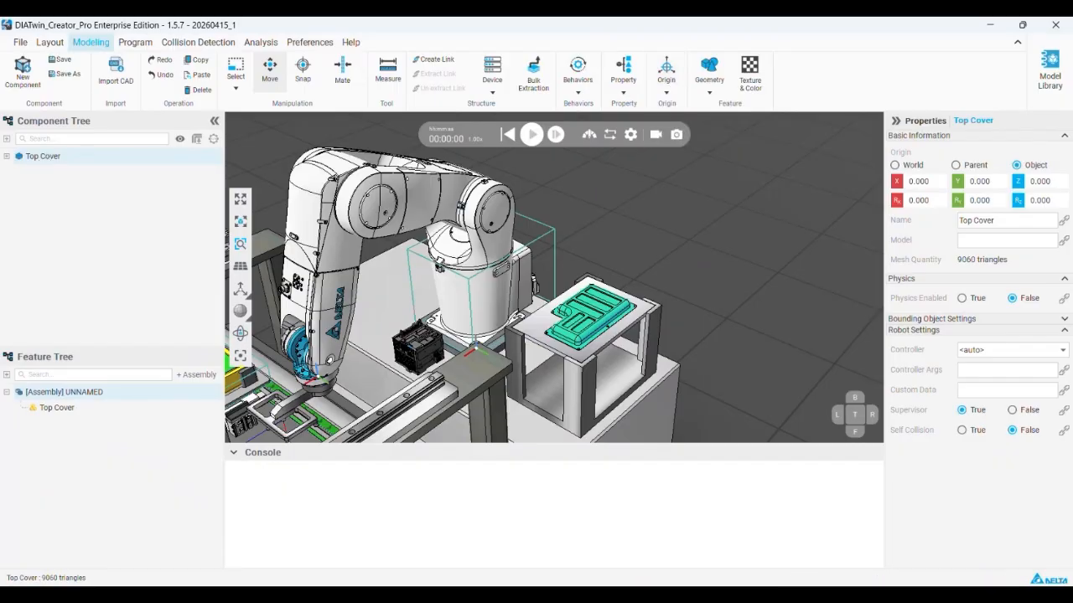
left_click(63, 409)
left_click(67, 157)
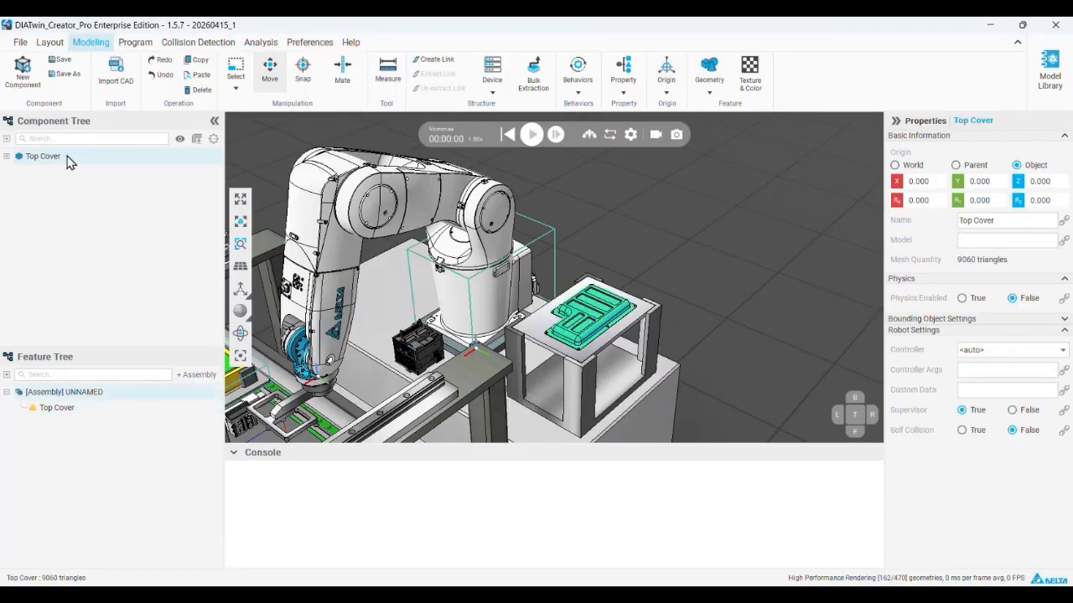
left_click(669, 87)
left_click(672, 117)
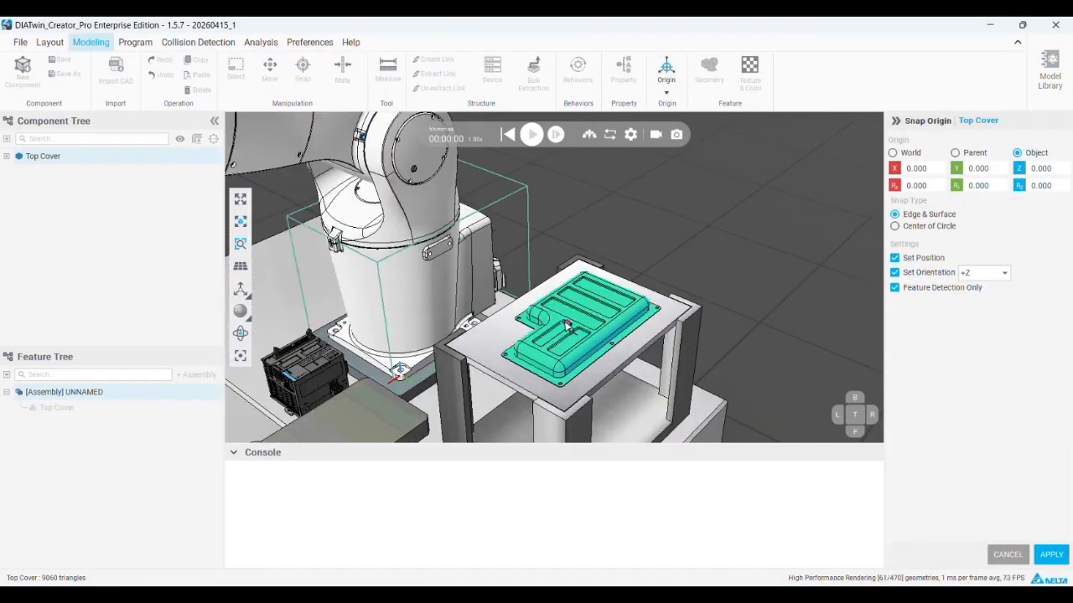
left_click(576, 314)
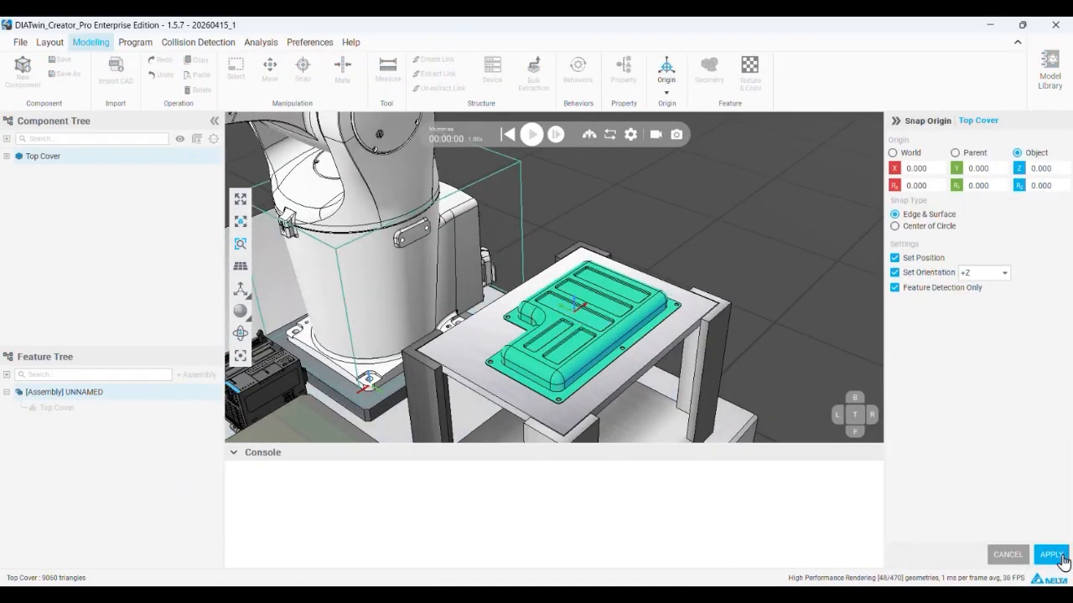
left_click(1051, 554)
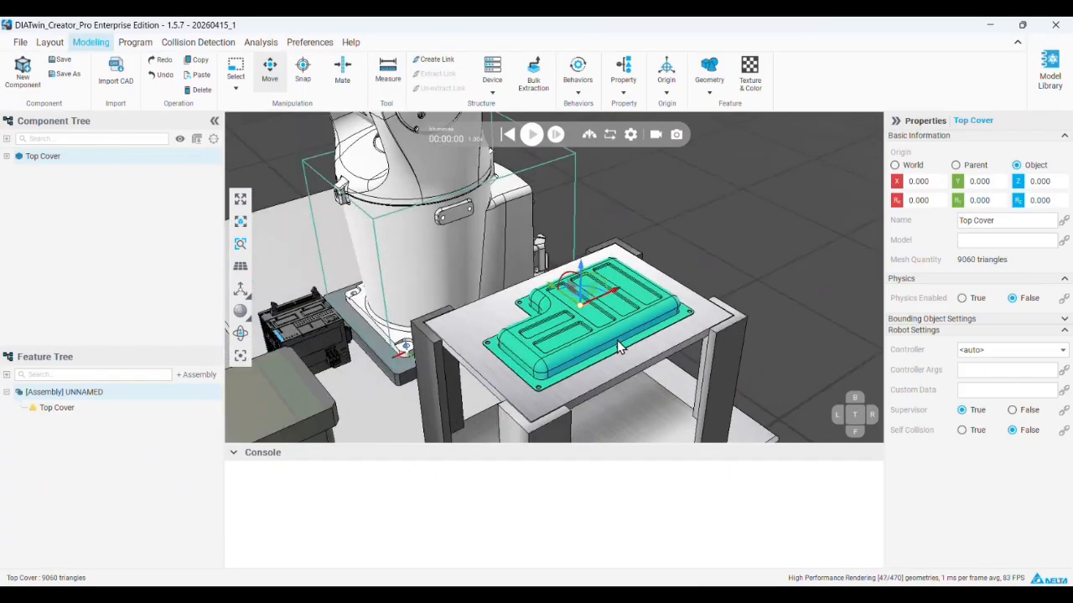
- Try moving the Top Cover component on its own in the layout and undo the move
left_click(49, 42)
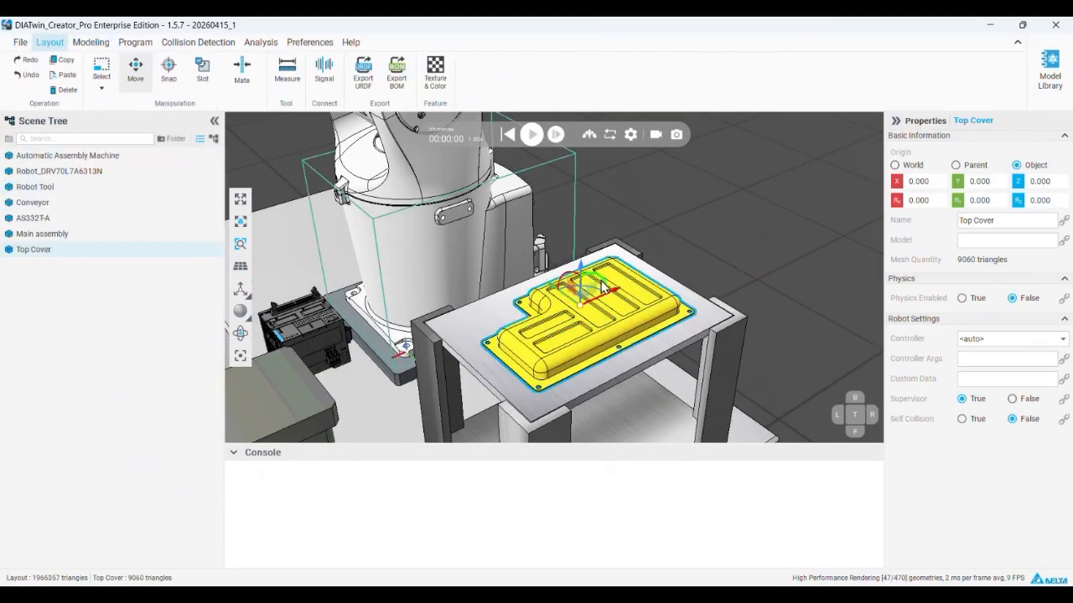
left_click_drag(605, 287, 662, 273)
key("ctrl+z")
key("ctrl+z")
- Examine the structure of the Top Cover component and the remaining features of the Automatic Assembly Machine
left_click(90, 45)
left_click(7, 156)
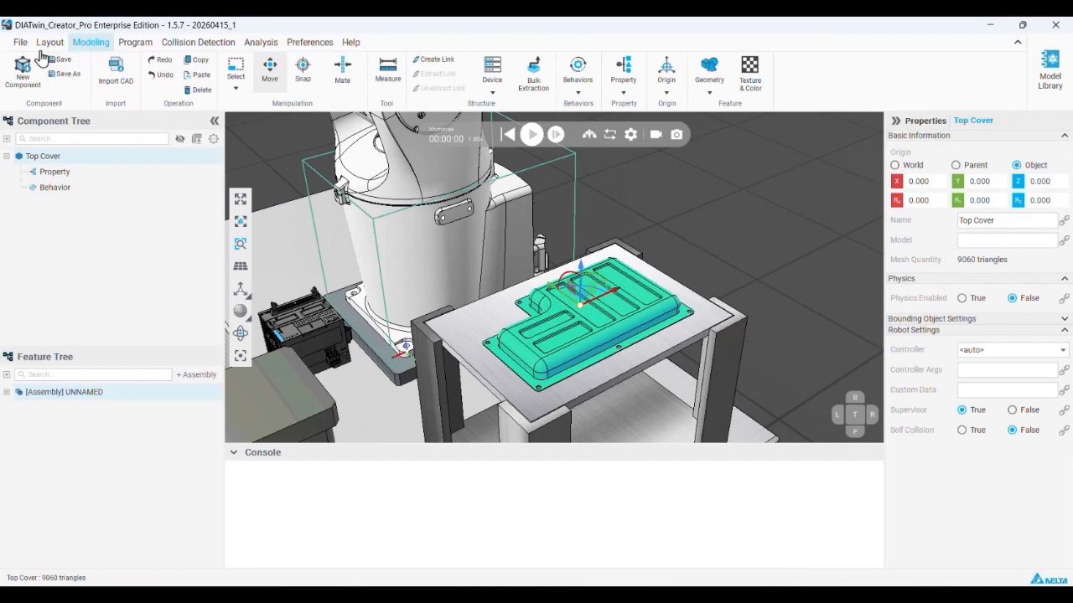
scroll(289, 268, "down", 4)
left_click(289, 268)
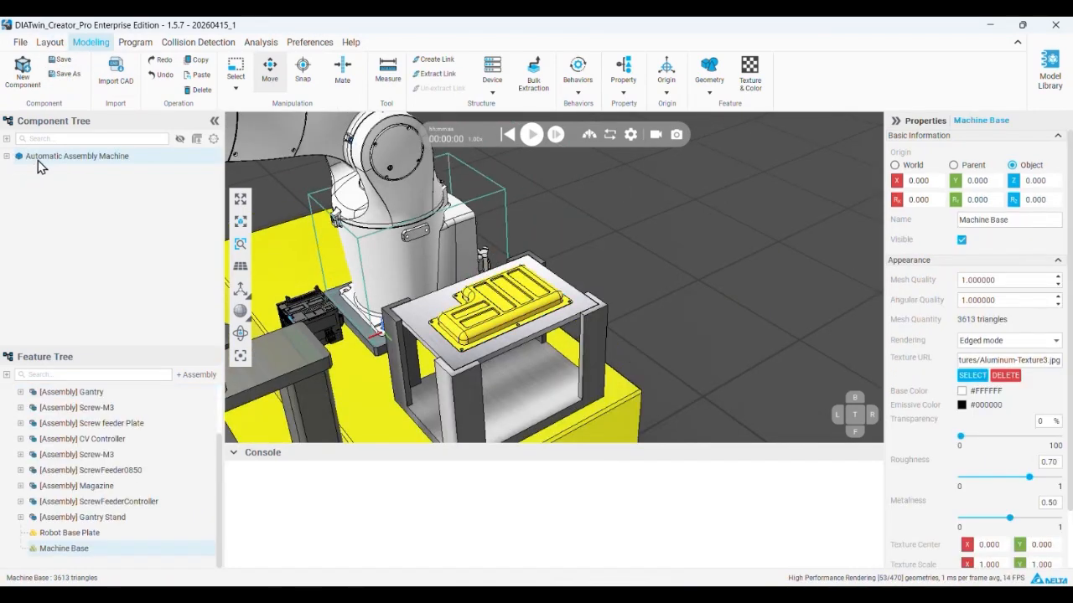
left_click(52, 157)
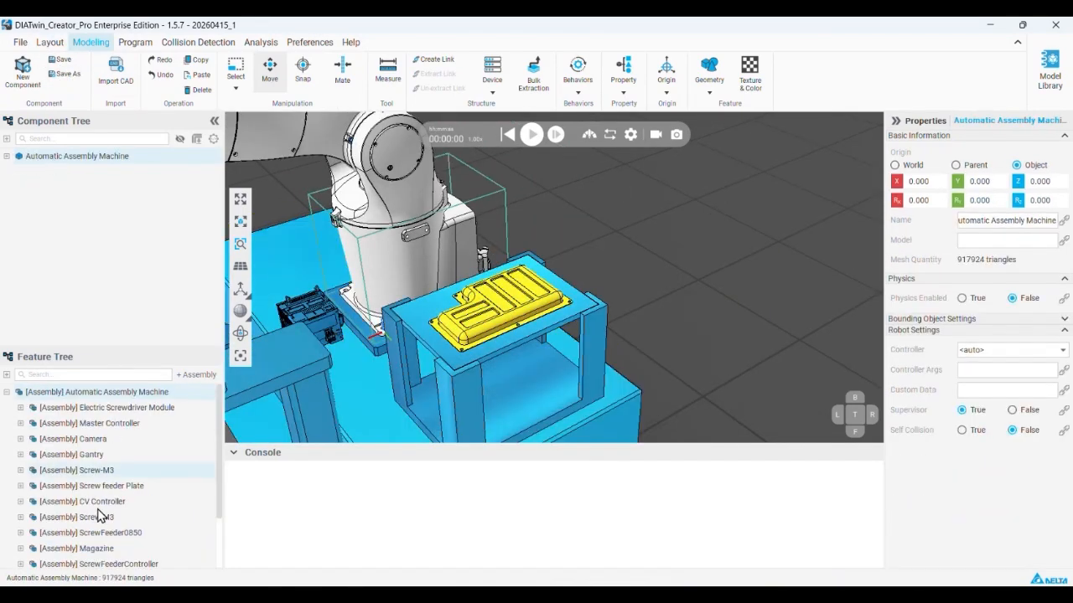
scroll(105, 549, "down", 3)
right_click(76, 553)
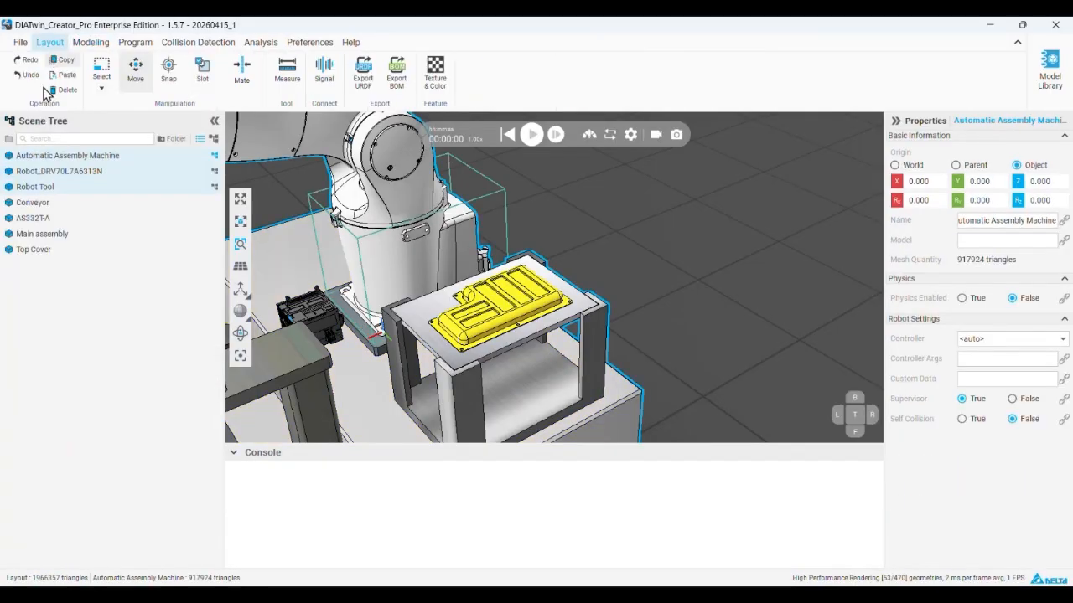
- Add one Connector device to the Top Cover component, rotated -90° about Y so its X-axis points upward
left_click(40, 248)
left_click(91, 42)
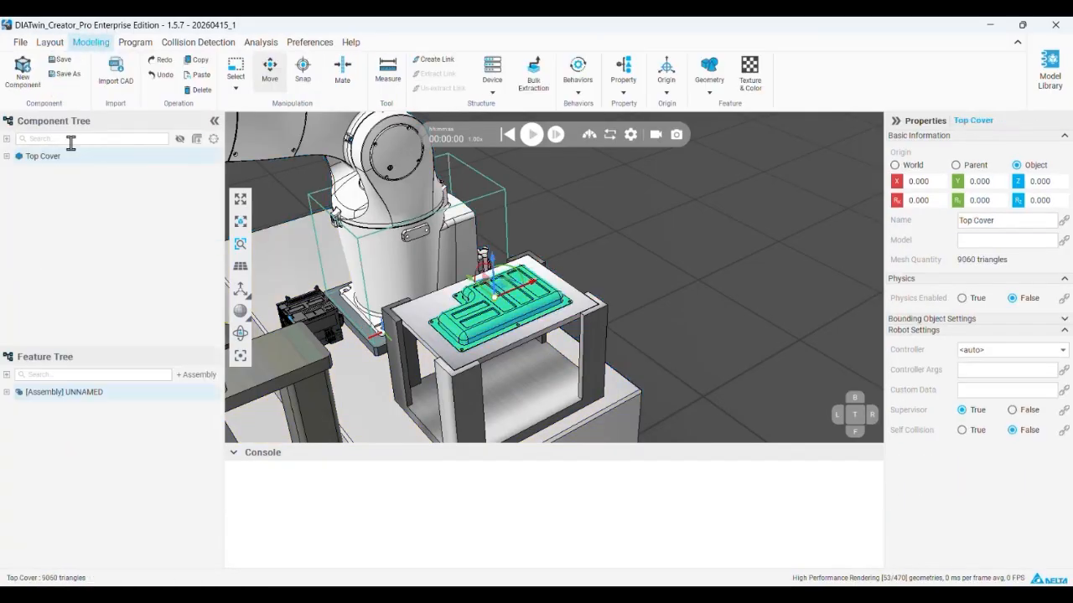
left_click(6, 156)
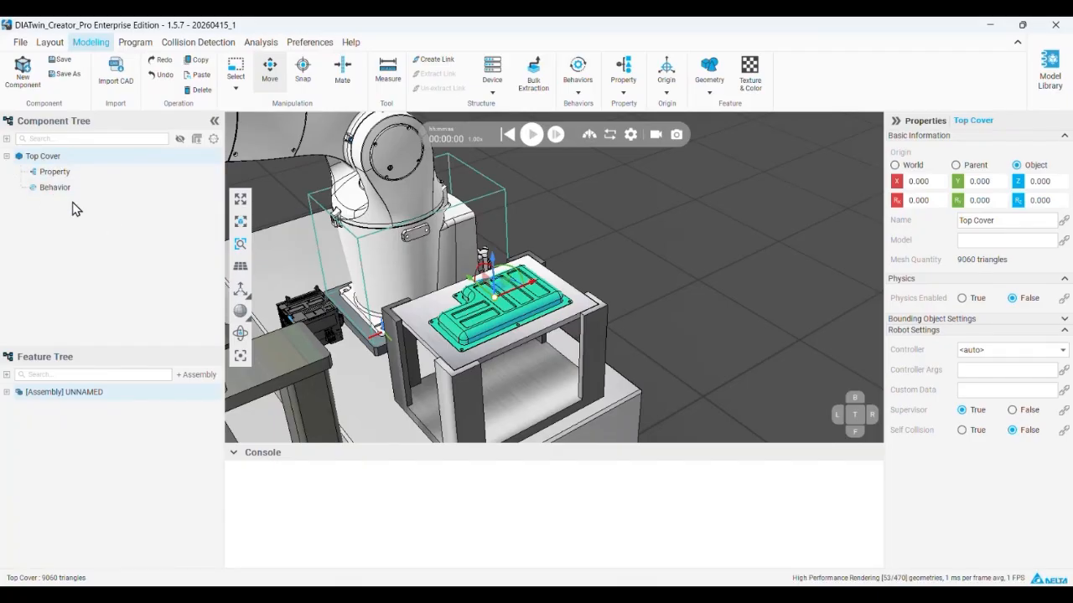
left_click(667, 82)
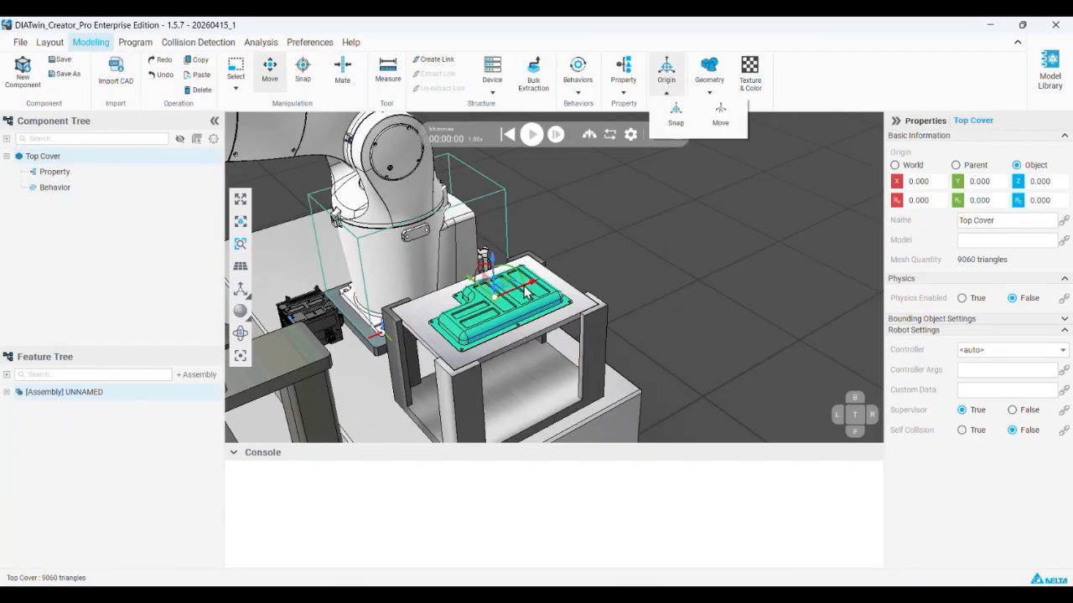
left_click(503, 321)
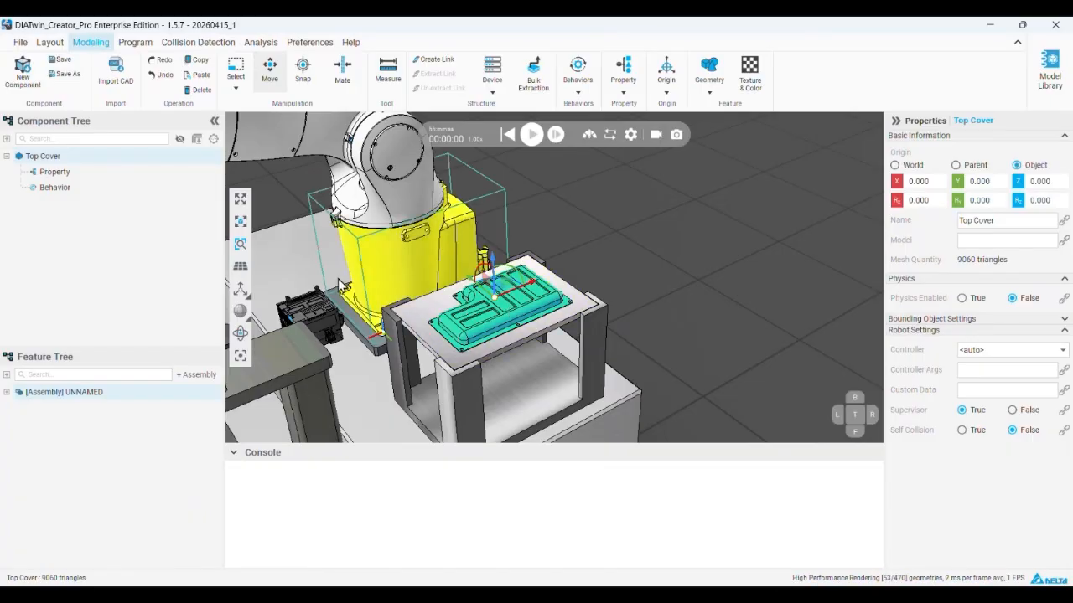
right_click(81, 158)
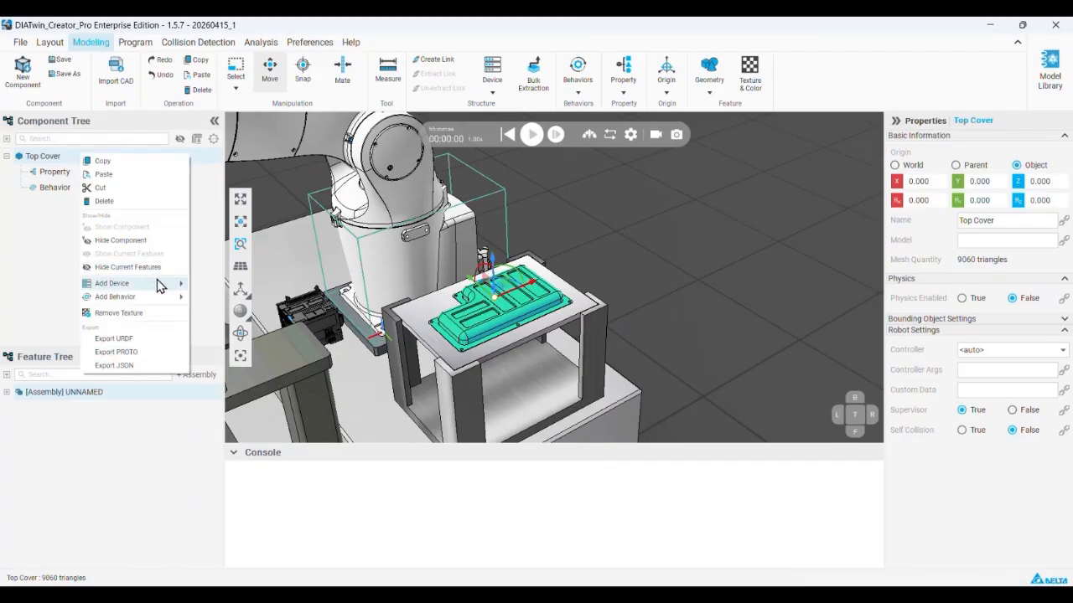
mouse_move(168, 283)
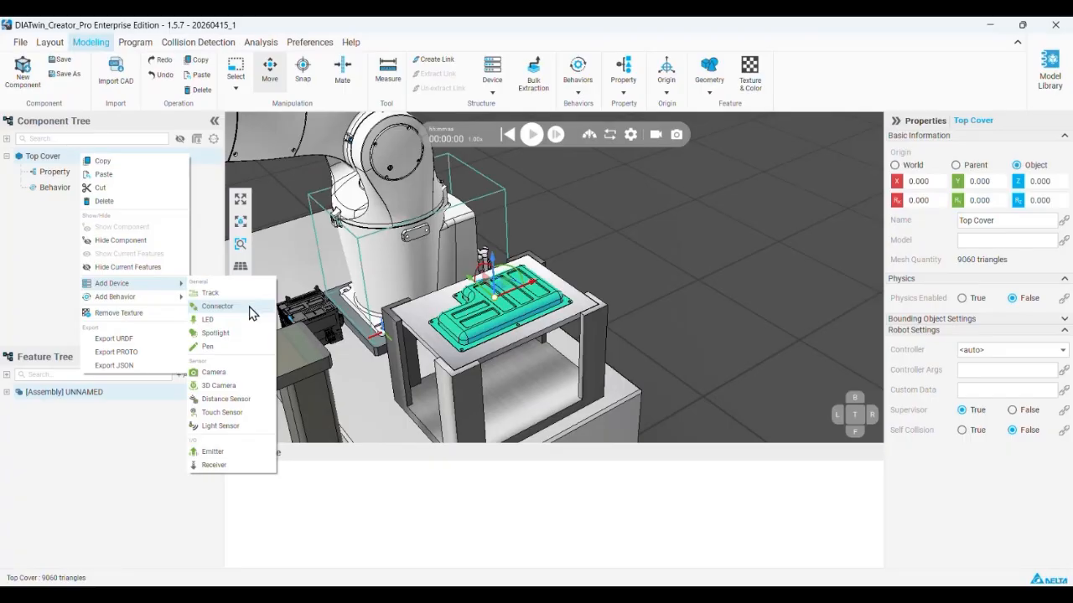
left_click(217, 305)
scroll(514, 305, "up", 2)
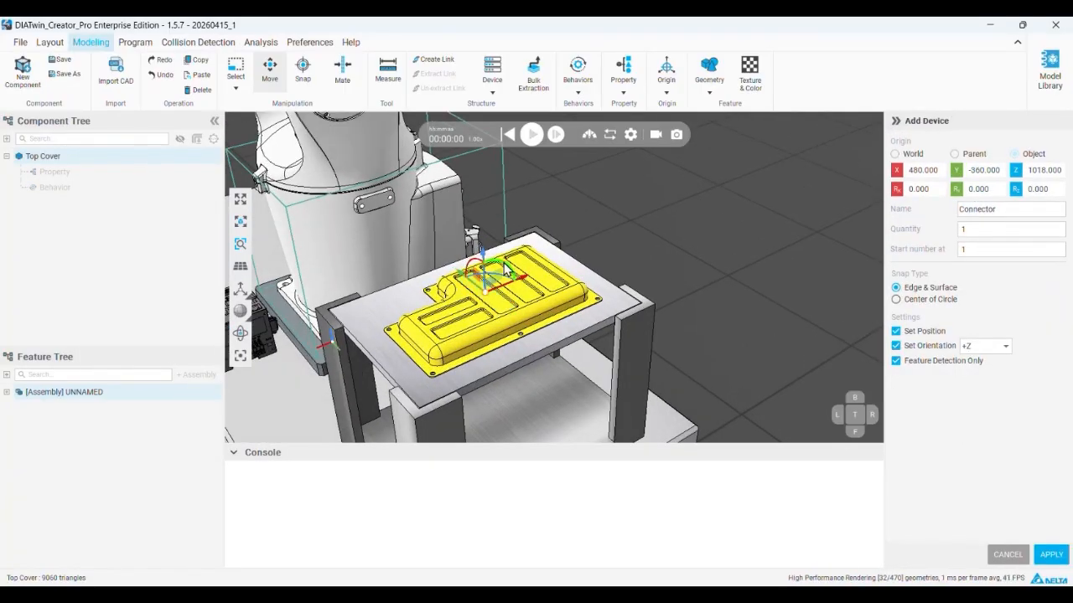
left_click_drag(502, 266, 462, 293)
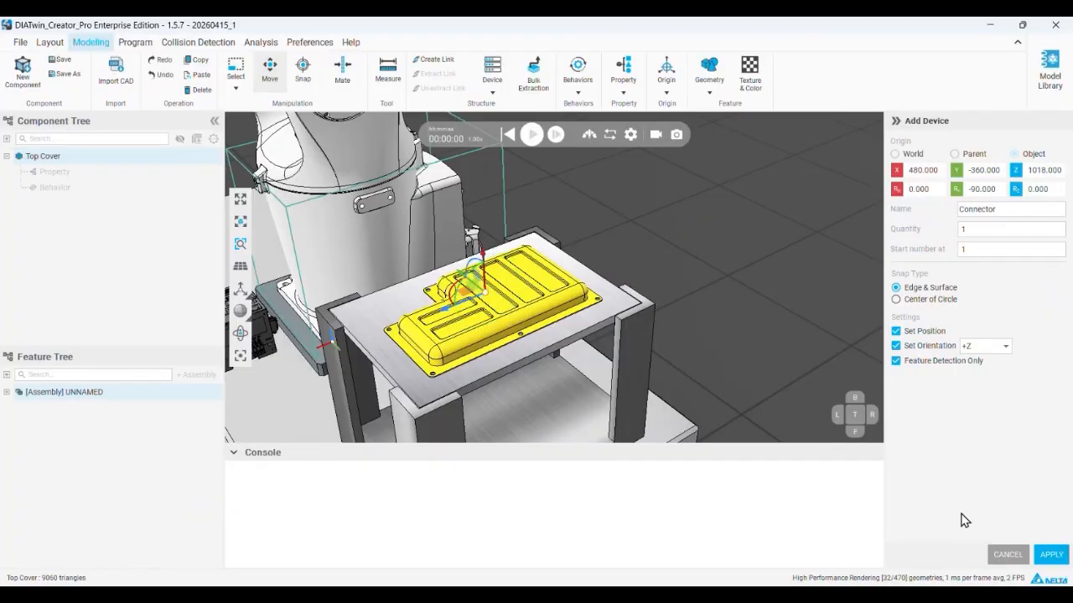
left_click(1050, 555)
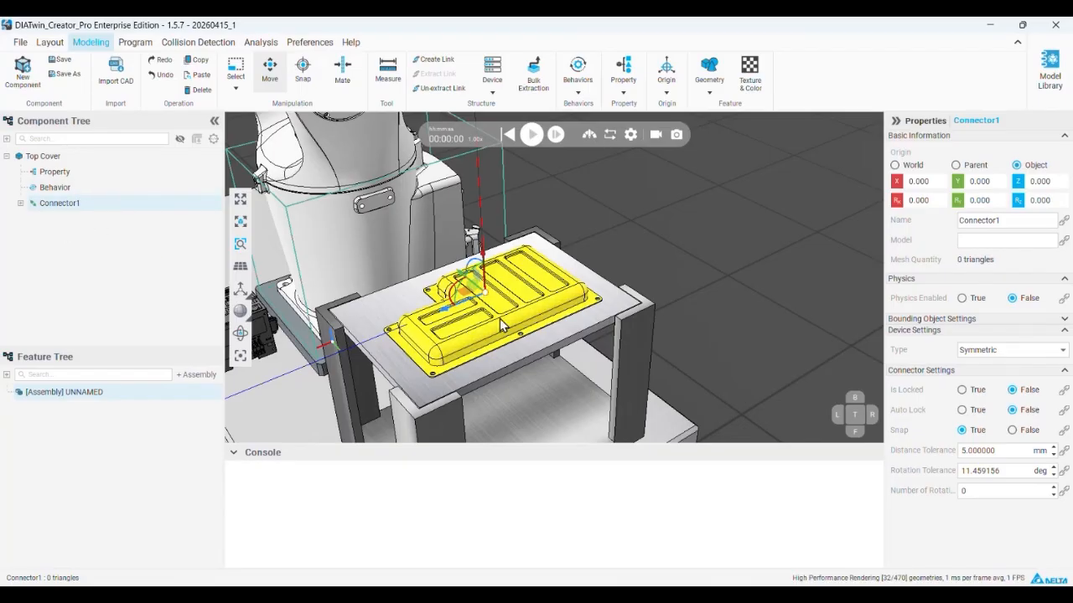
- Set Connector1's type to Passive and enable physics for both Connector1 and the Top Cover component
left_click(1027, 349)
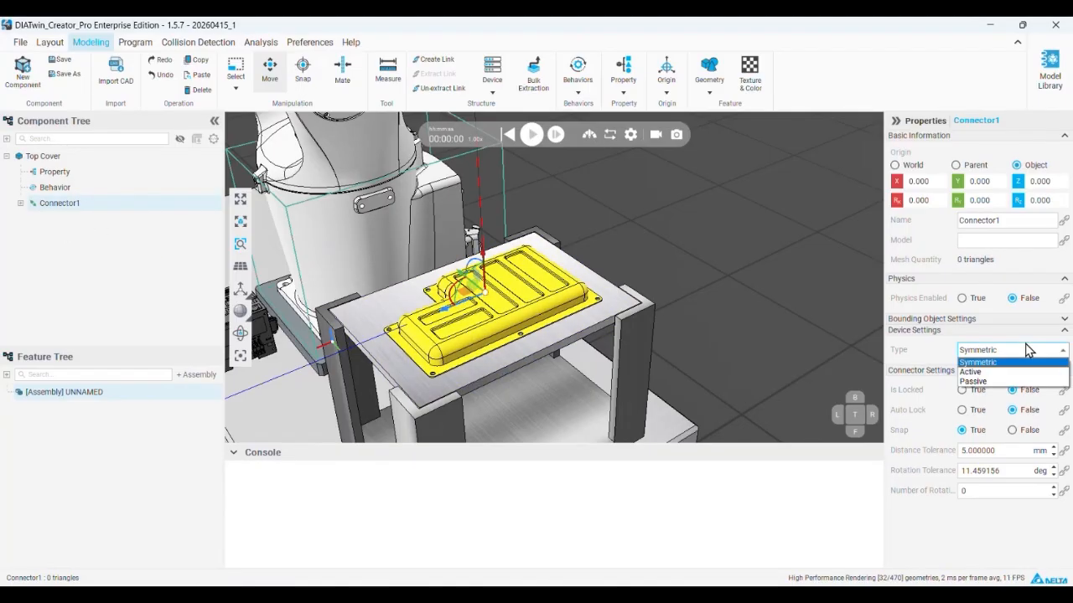
left_click(1000, 384)
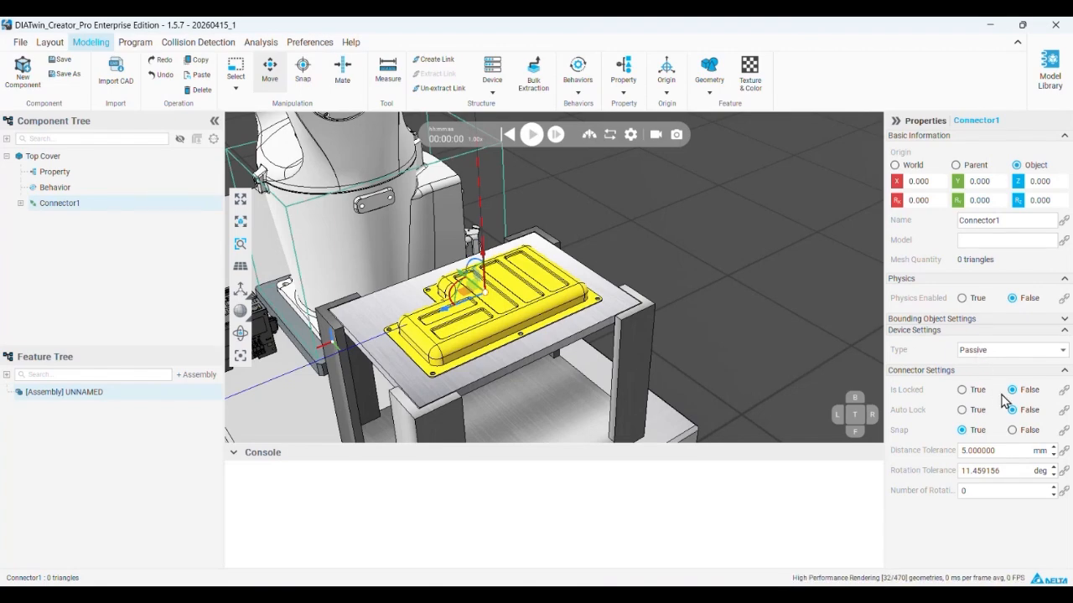
left_click(962, 298)
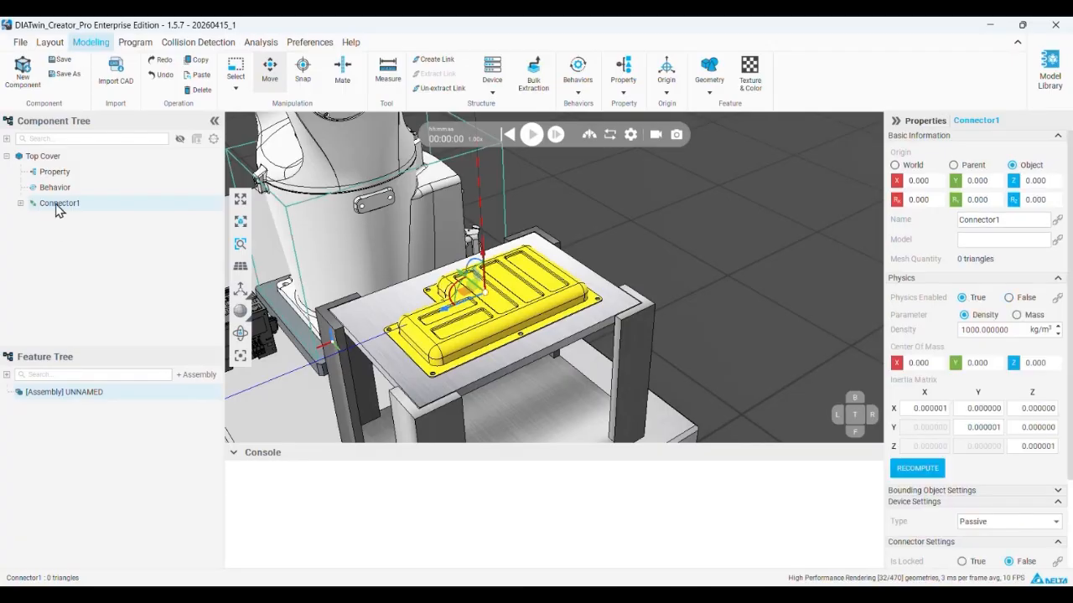
left_click(57, 157)
left_click(961, 297)
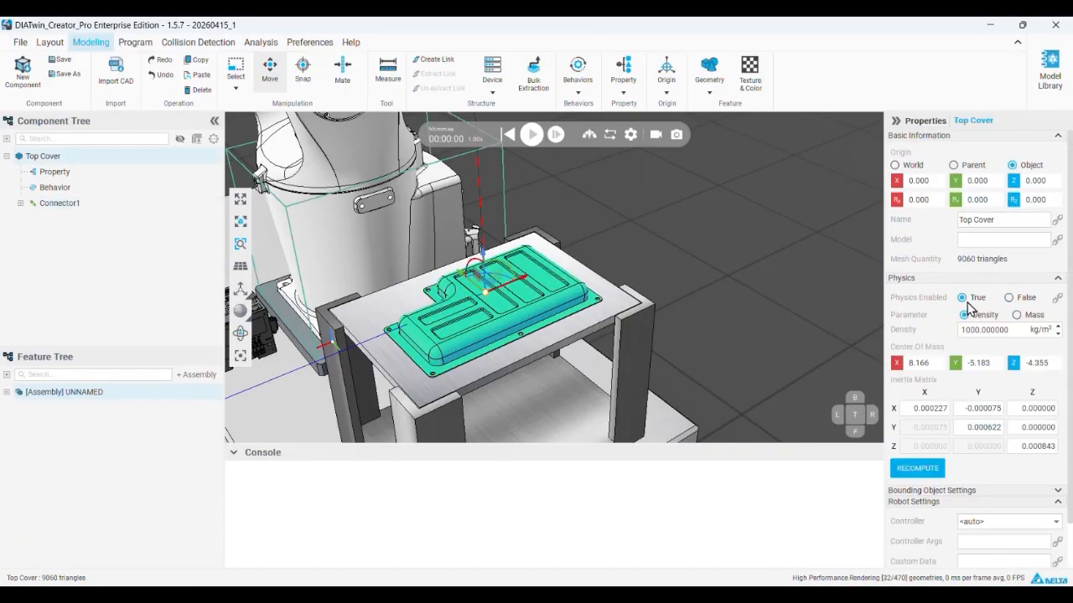
left_click(87, 205)
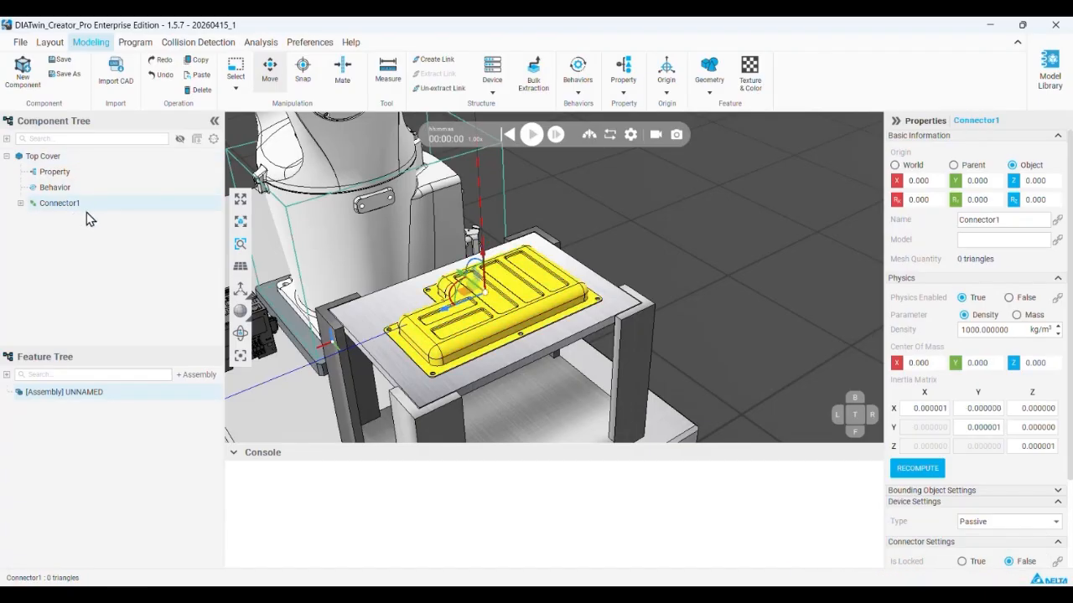
left_click(58, 157)
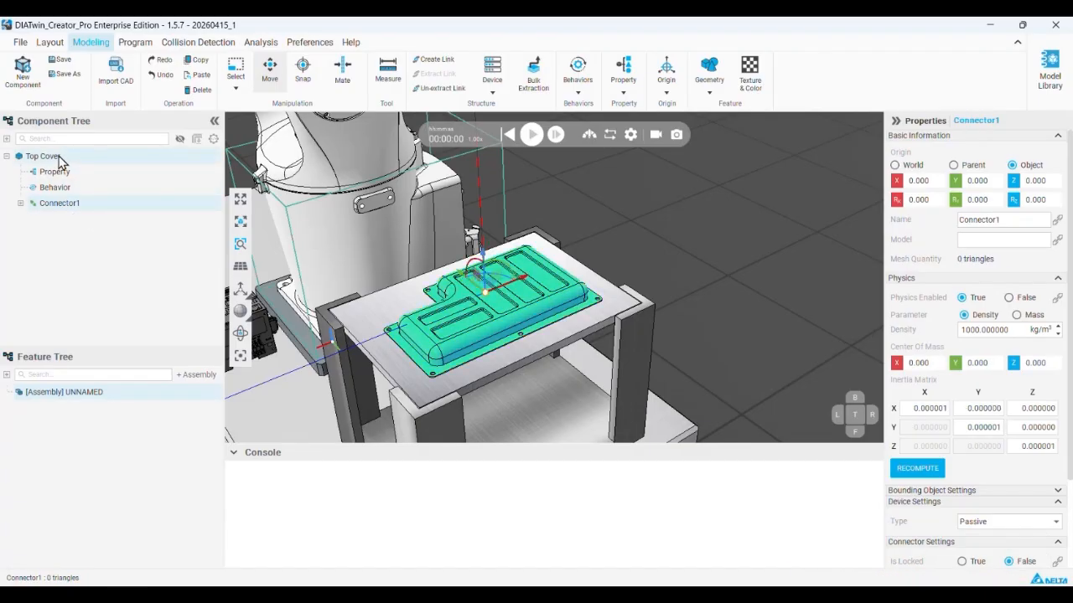
left_click(67, 206)
left_click(59, 157)
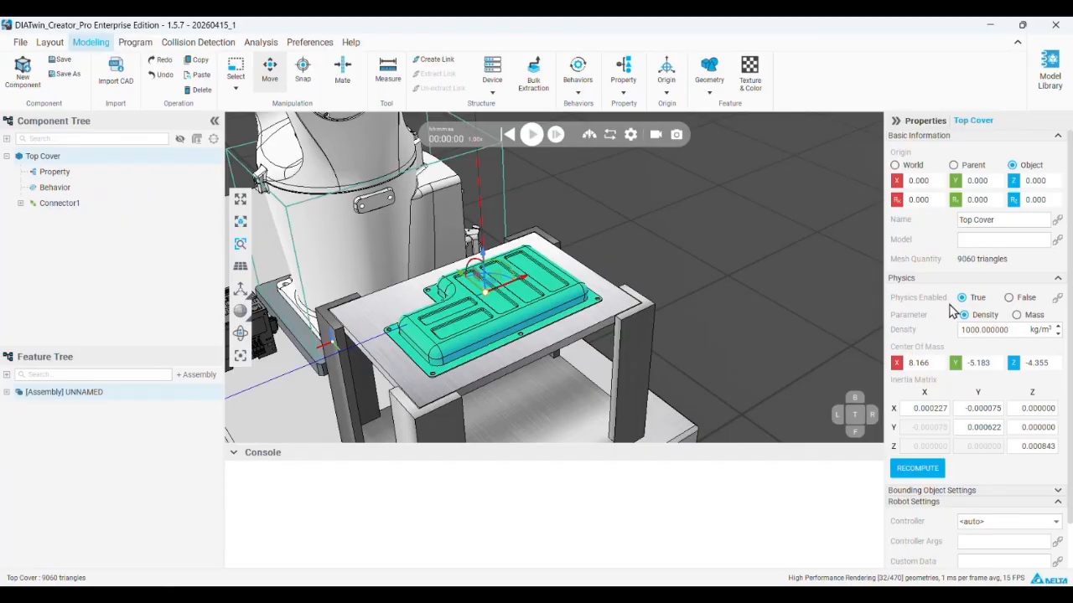
left_click(67, 203)
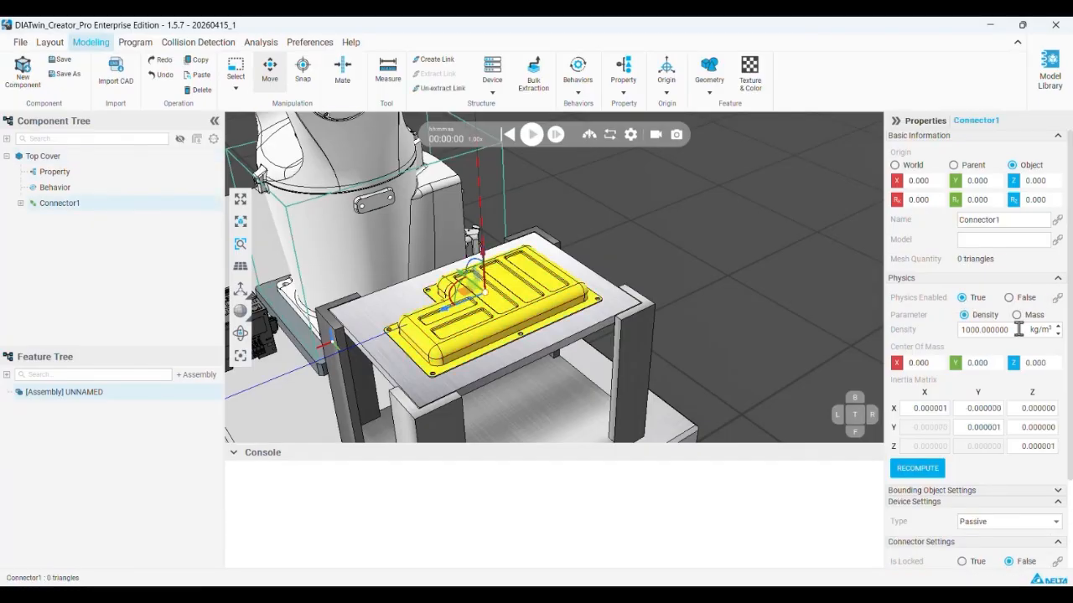
scroll(1009, 335, "down", 3)
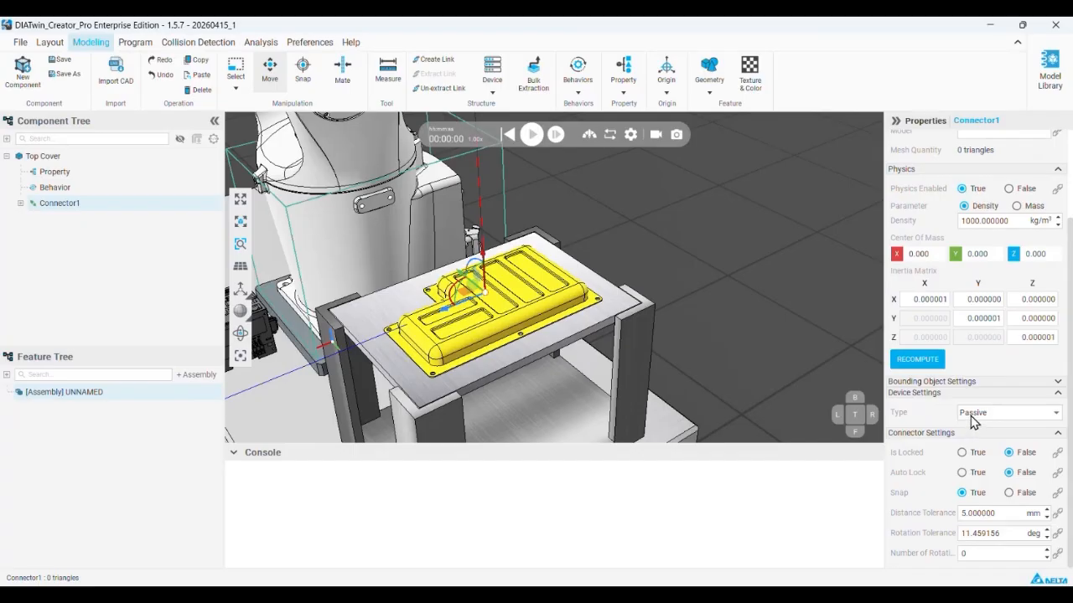
- Run the simulation to check how the physics-enabled Top Cover behaves on the magazine, and reset it
scroll(452, 312, "down", 4)
middle_click_drag(461, 313, 624, 317)
scroll(624, 316, "down", 2)
right_click_drag(503, 317, 525, 290)
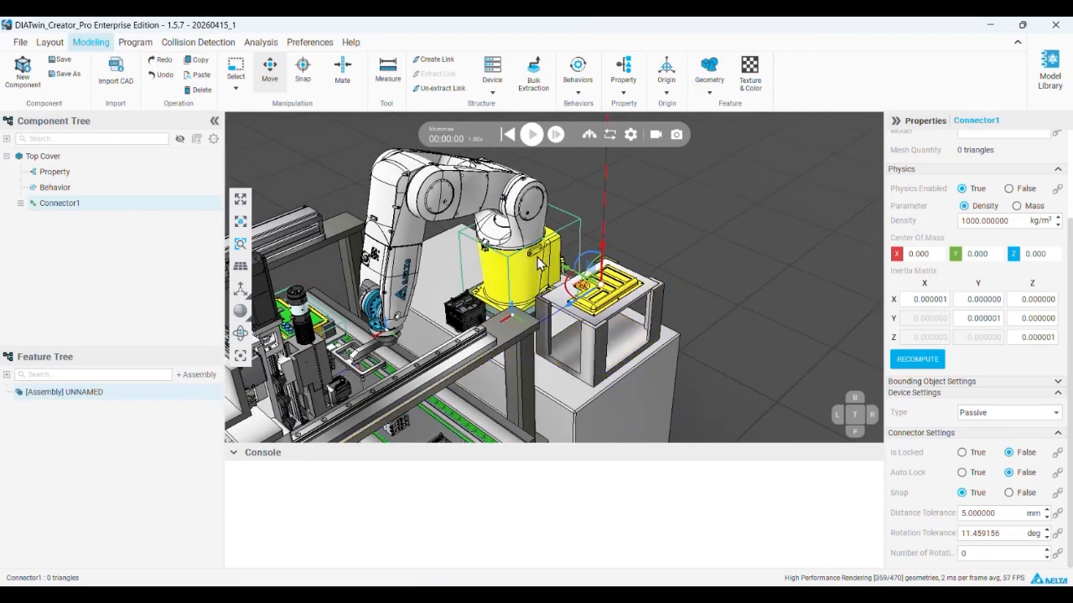
left_click(532, 136)
left_click(533, 136)
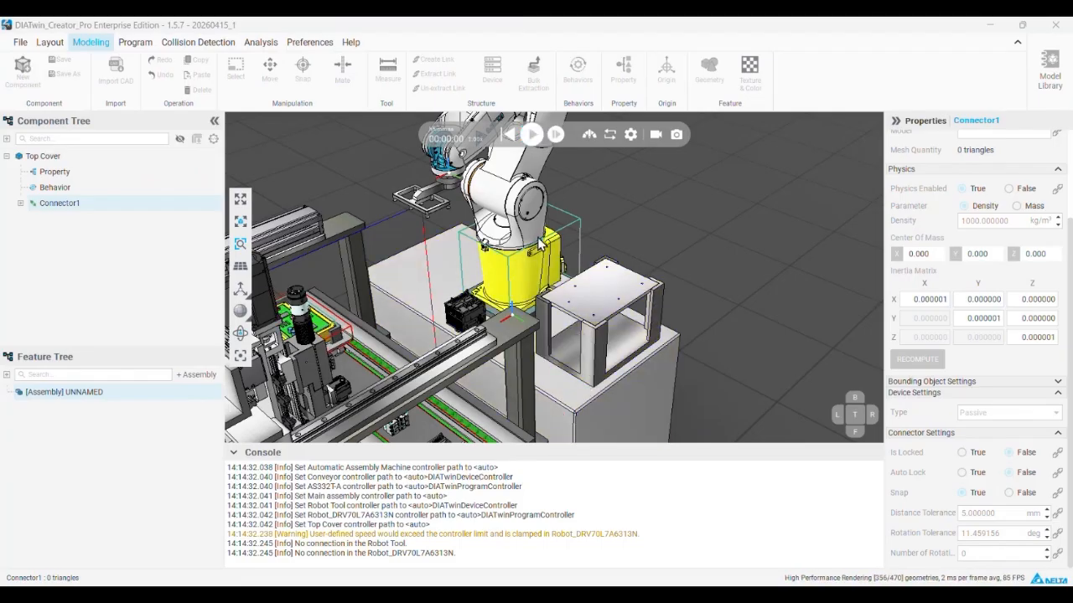
left_click(508, 135)
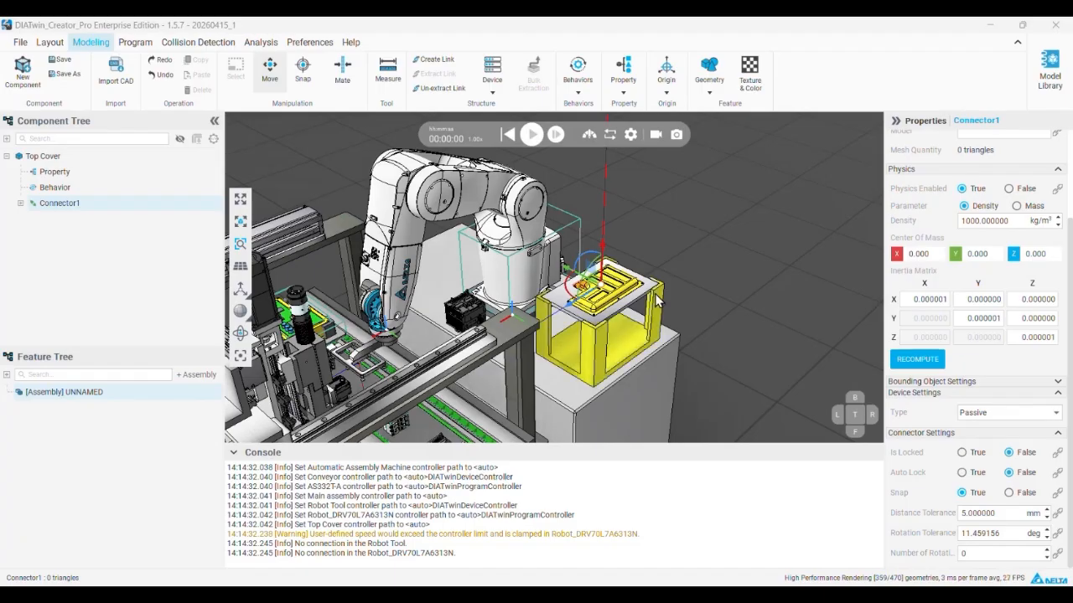
- Examine the Top Cover on its magazine and the main assembly beside the robot's gripper
scroll(619, 297, "up", 3)
right_click_drag(618, 297, 406, 327)
scroll(434, 357, "down", 2)
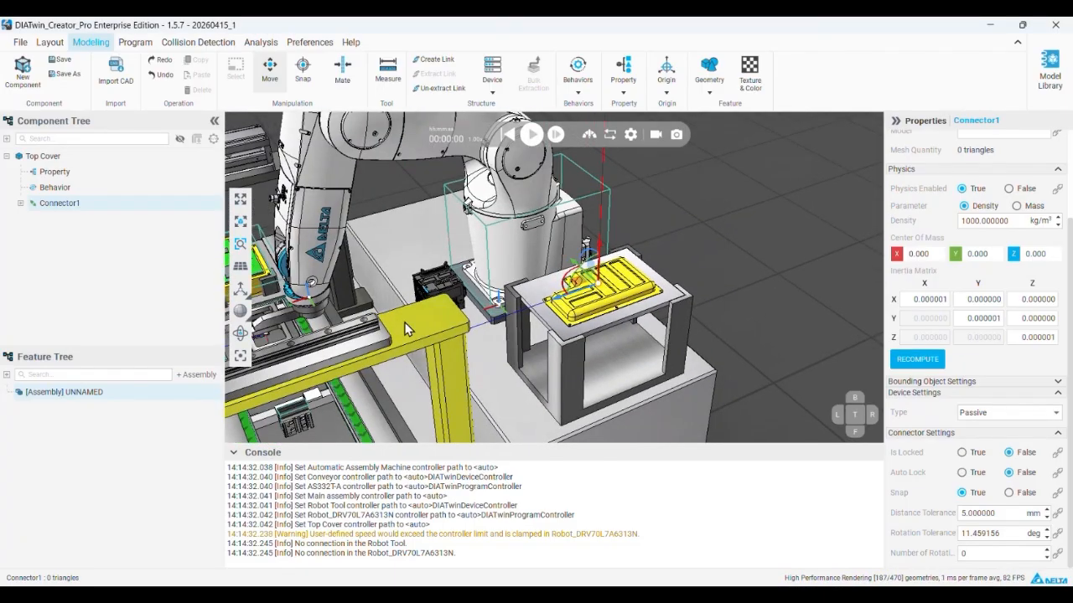
middle_click_drag(406, 327, 666, 319)
right_click_drag(502, 247, 531, 261)
scroll(518, 287, "up", 4)
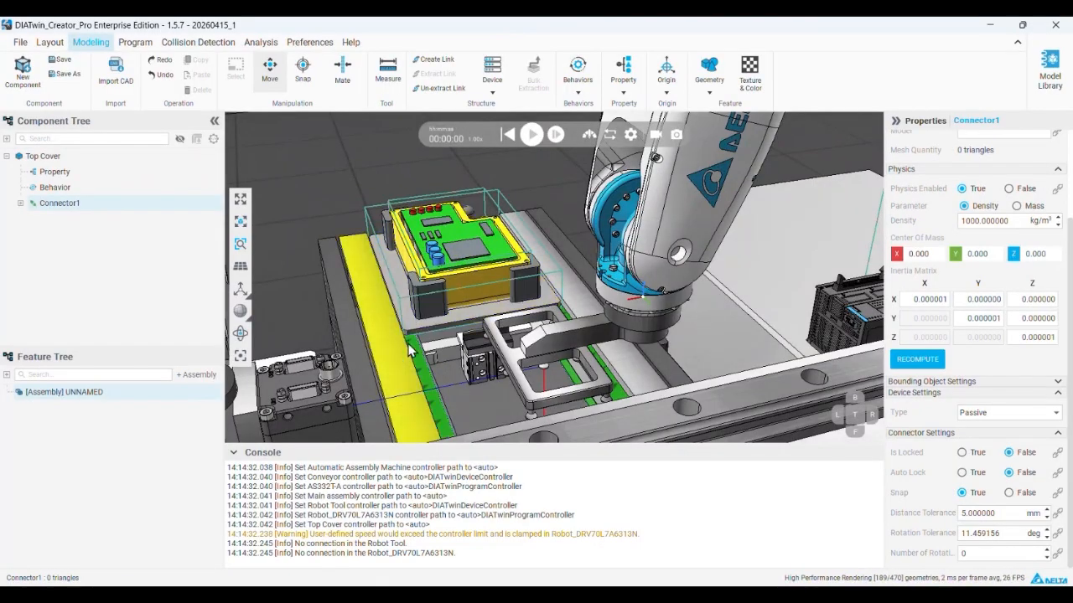
scroll(526, 282, "down", 5)
middle_click_drag(525, 282, 357, 260)
- Add a Box bounding object named Box 9 to the Top Cover component from its Top Cover feature, with Feature as reference rotation
left_click(697, 280)
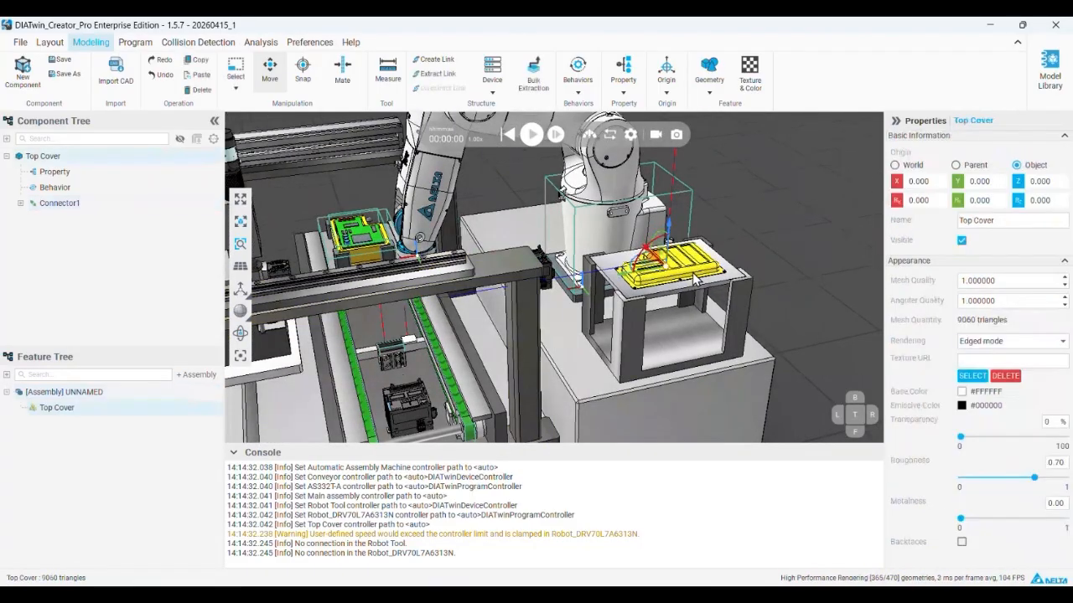
left_click(70, 159)
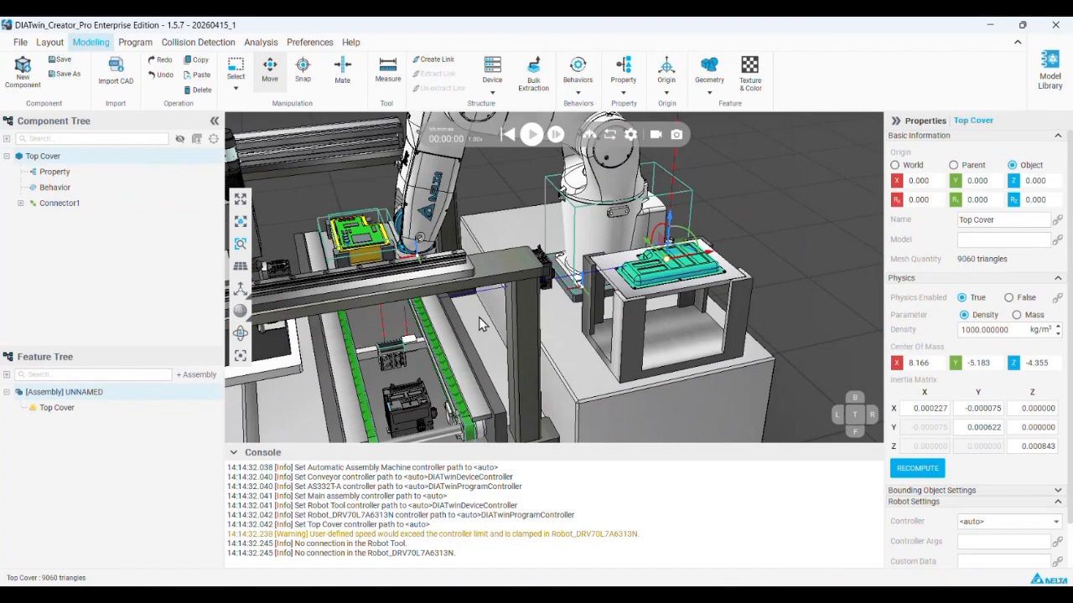
scroll(972, 434, "down", 1)
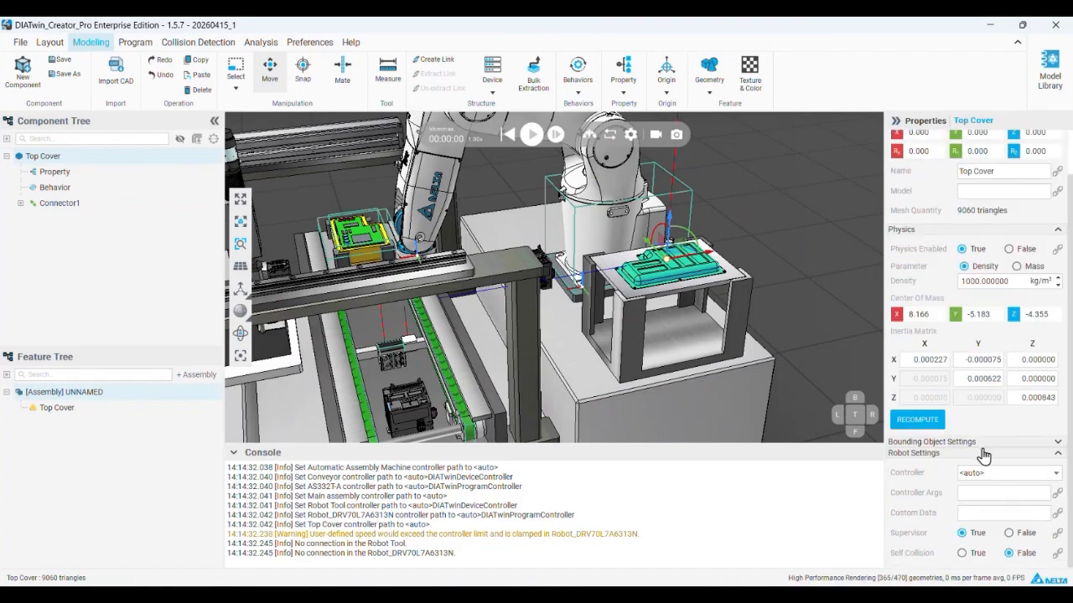
scroll(982, 457, "up", 1)
left_click(999, 492)
scroll(988, 488, "down", 1)
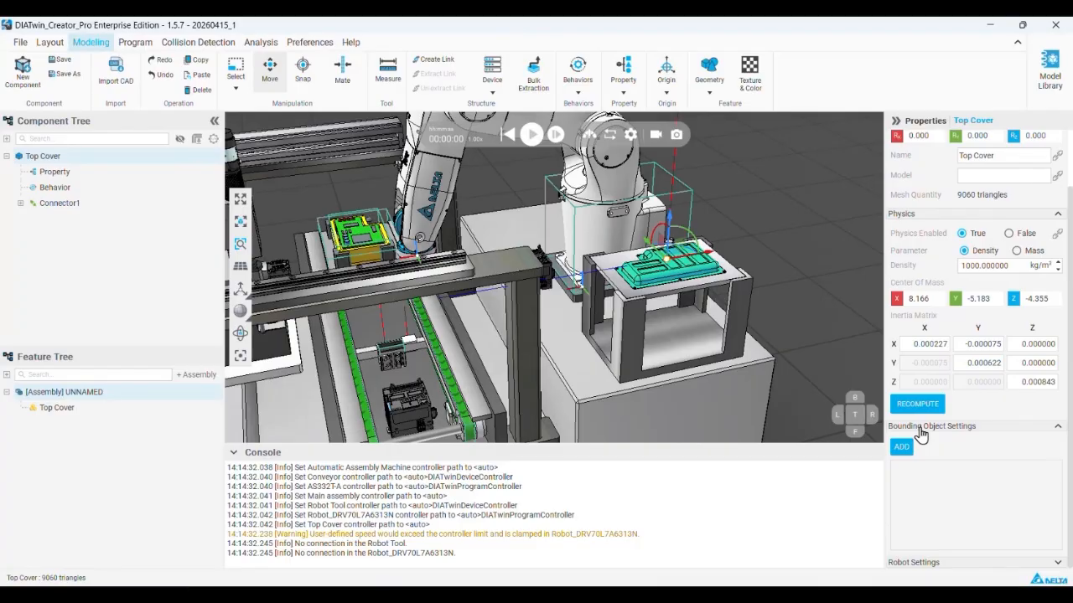
left_click(901, 448)
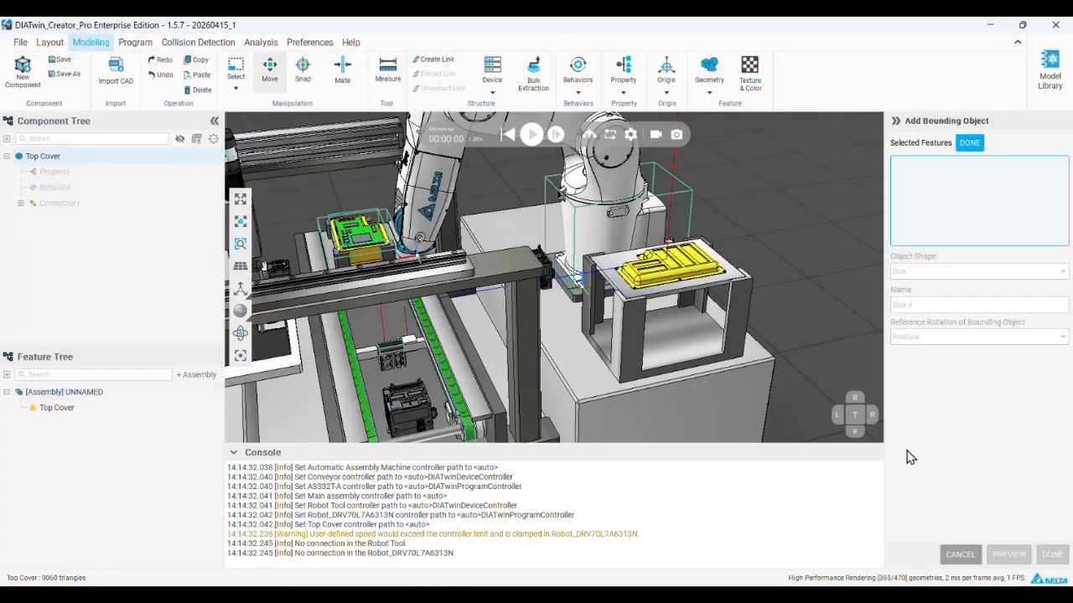
left_click(693, 279)
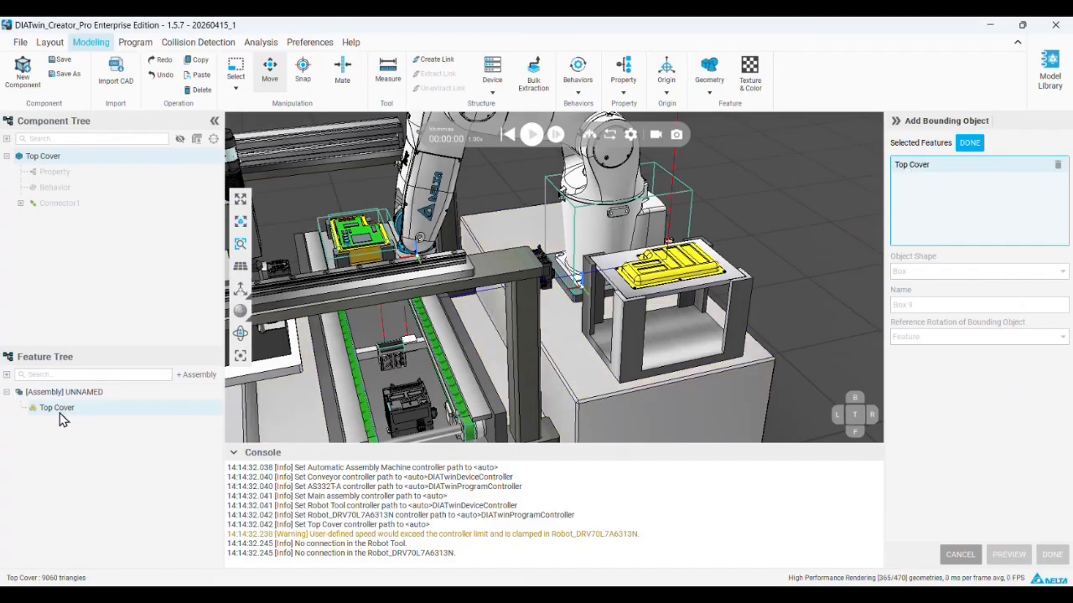
left_click(969, 142)
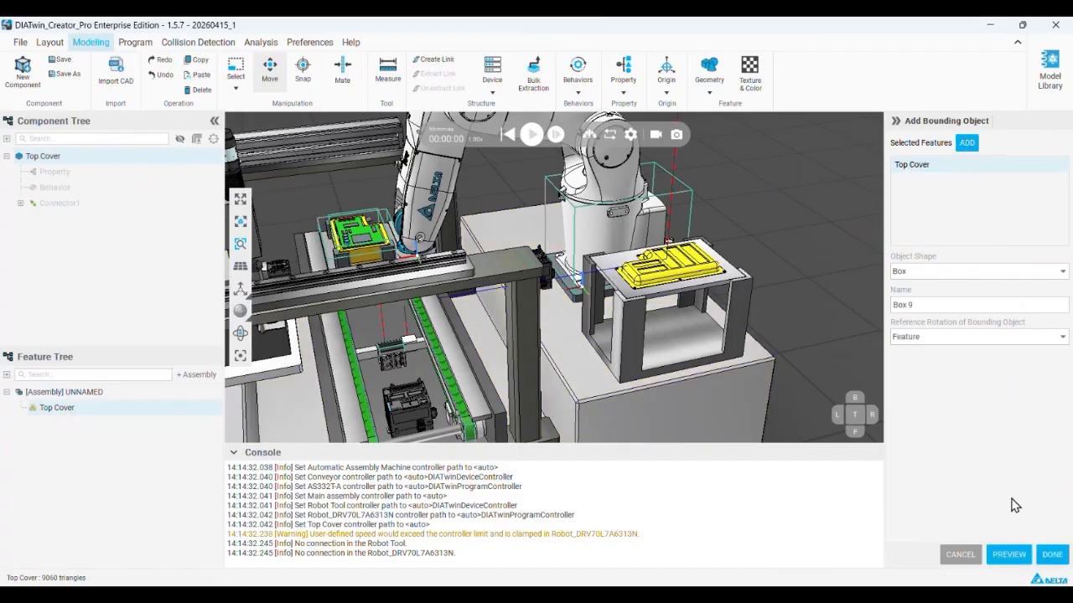
left_click(1041, 559)
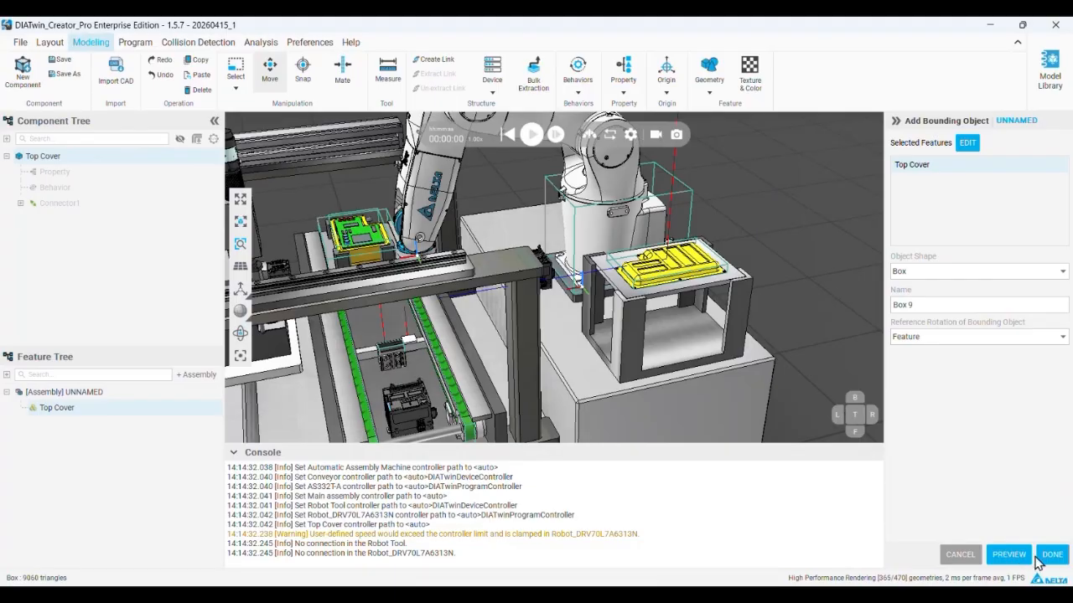
left_click(1045, 559)
- Rerun the simulation to check the Top Cover with its bounding box, and reset it
scroll(668, 273, "up", 3)
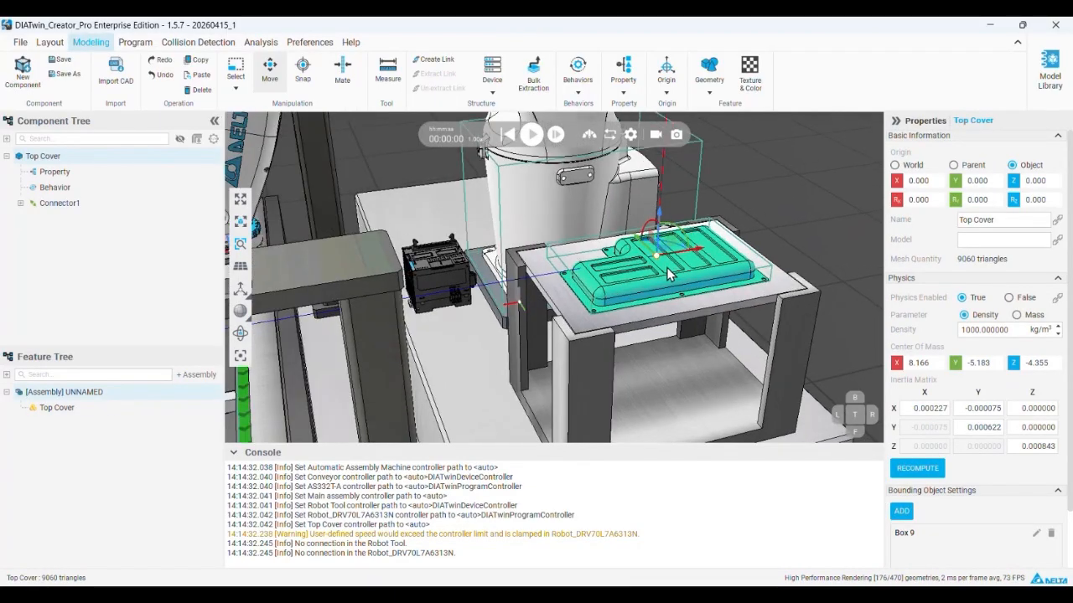
scroll(671, 276, "up", 2)
middle_click_drag(672, 276, 657, 294)
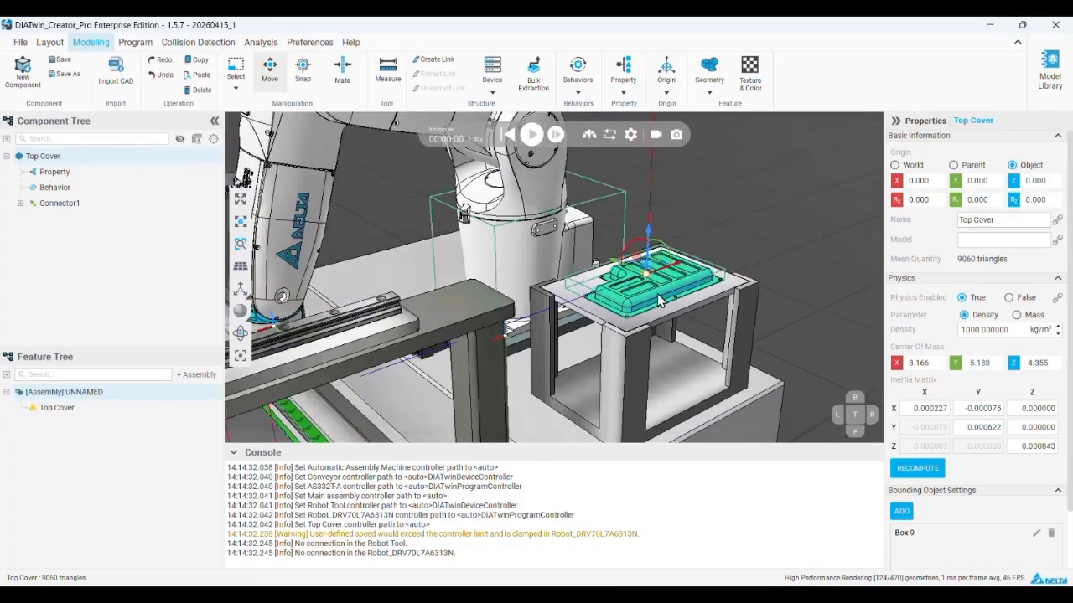
scroll(610, 291, "down", 1)
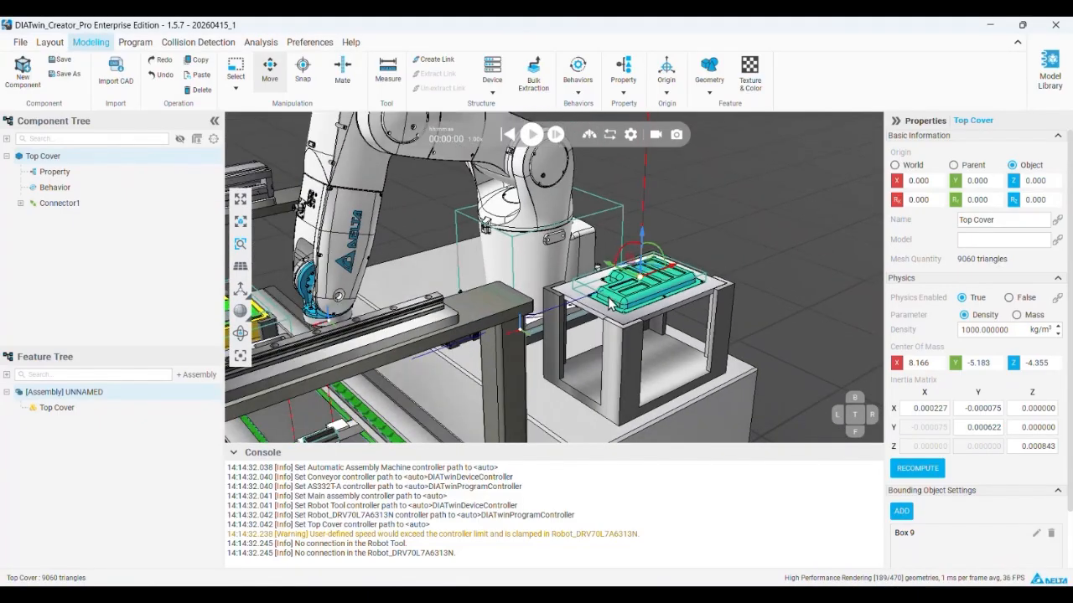
left_click(533, 144)
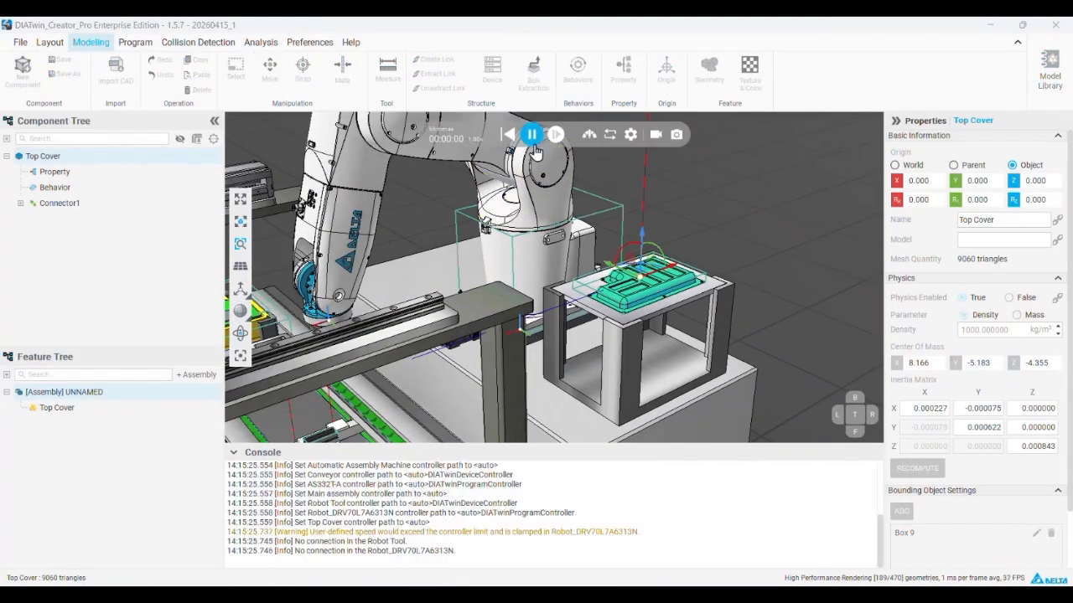
left_click(533, 135)
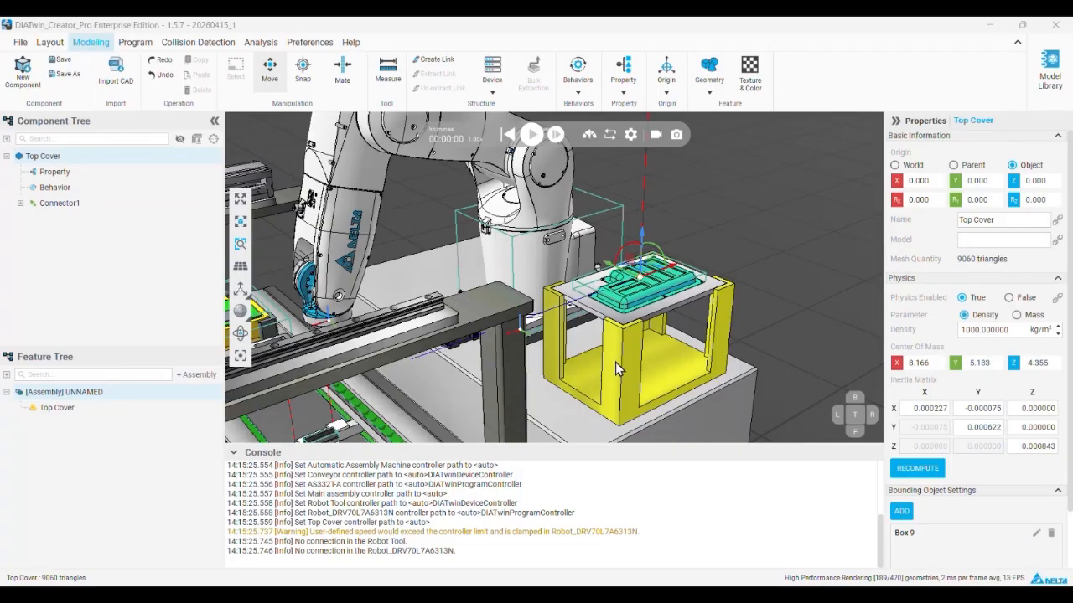
- Start adding a bounding object to the Automatic Assembly Machine component that contains the Magazine
scroll(615, 362, "down", 3)
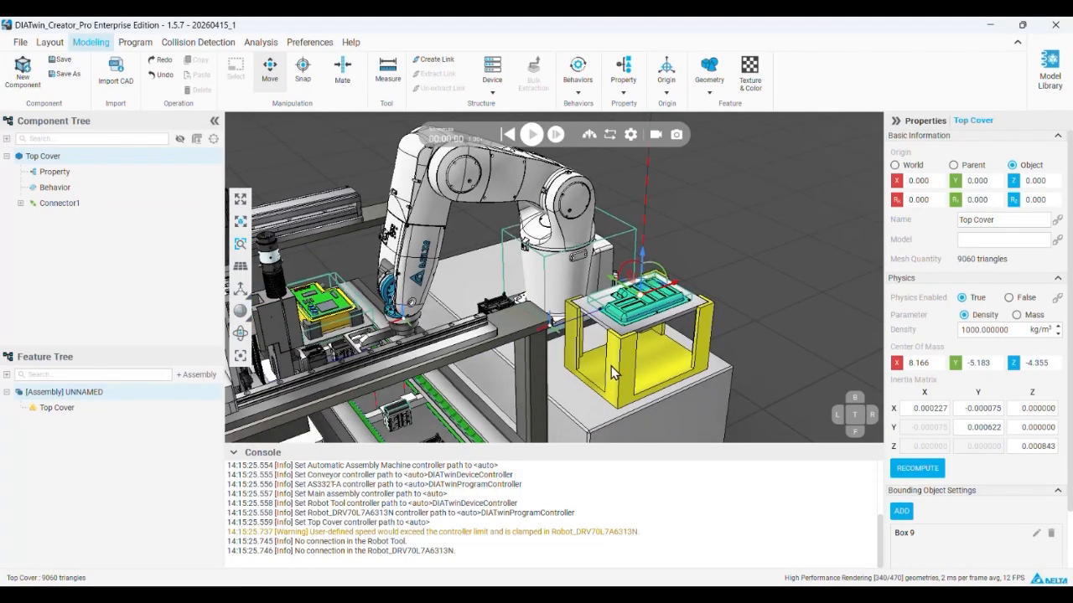
left_click(613, 365)
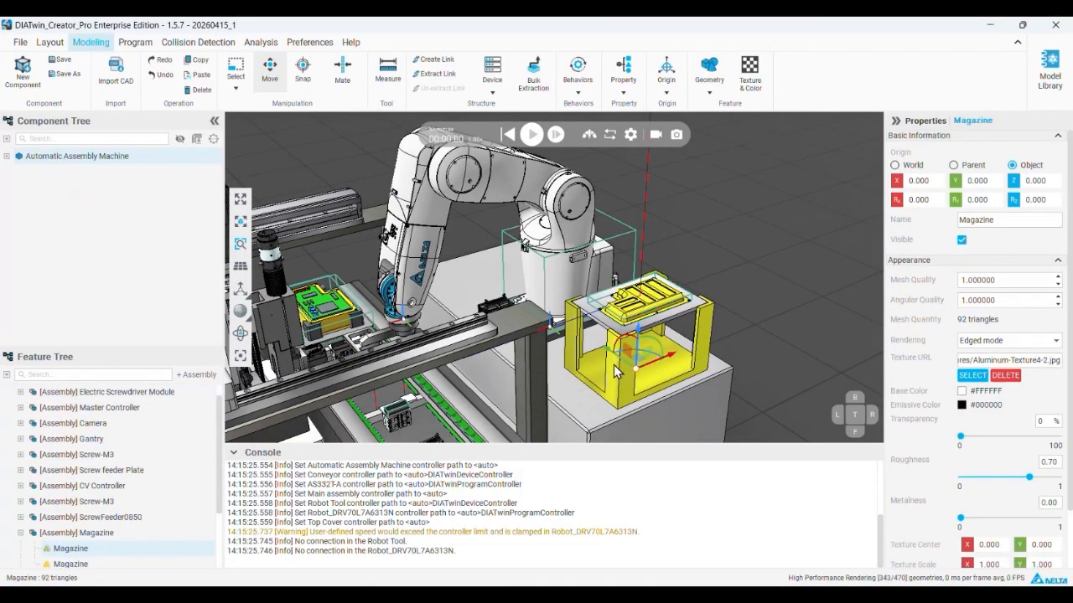
left_click(109, 163)
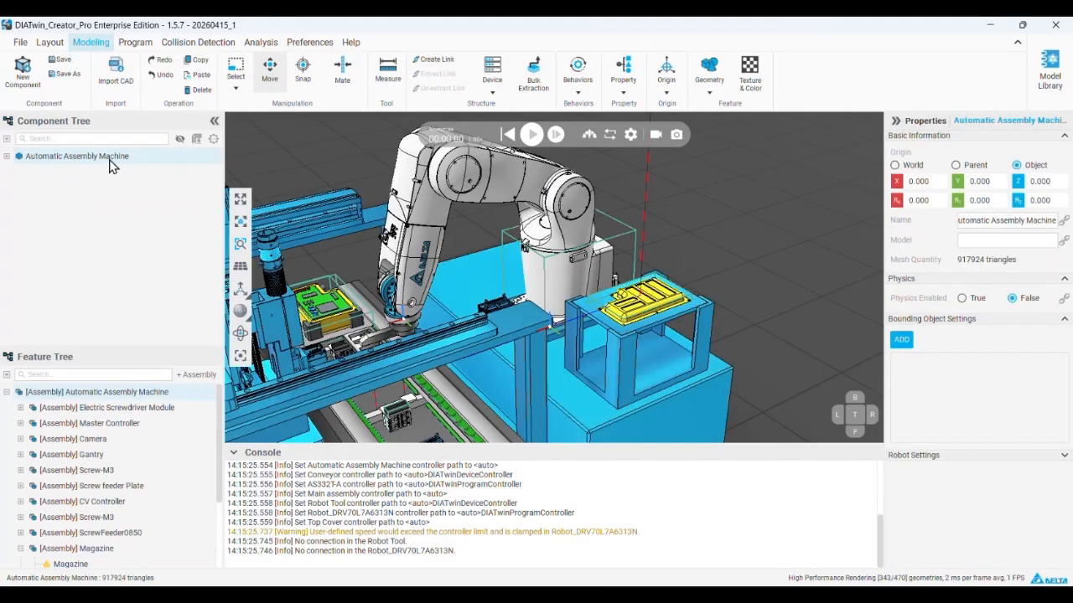
left_click(624, 366)
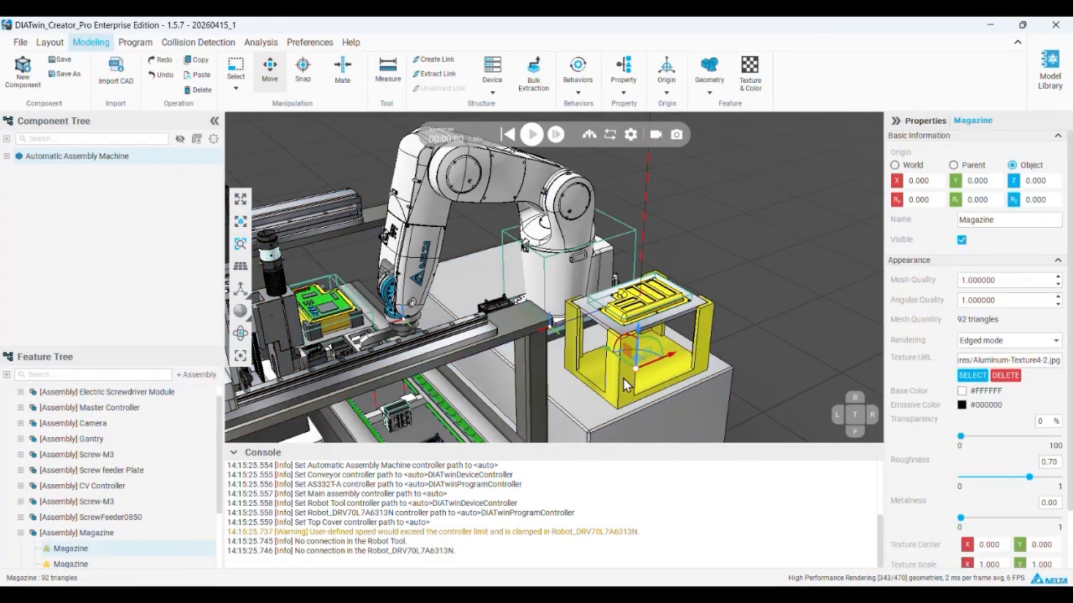
left_click(623, 378)
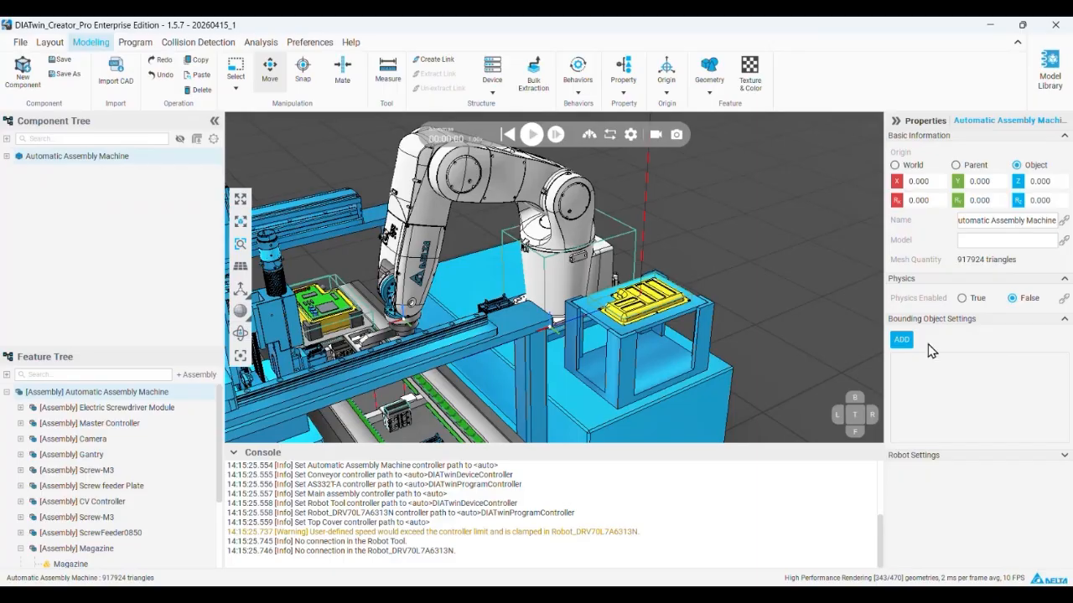
left_click(901, 342)
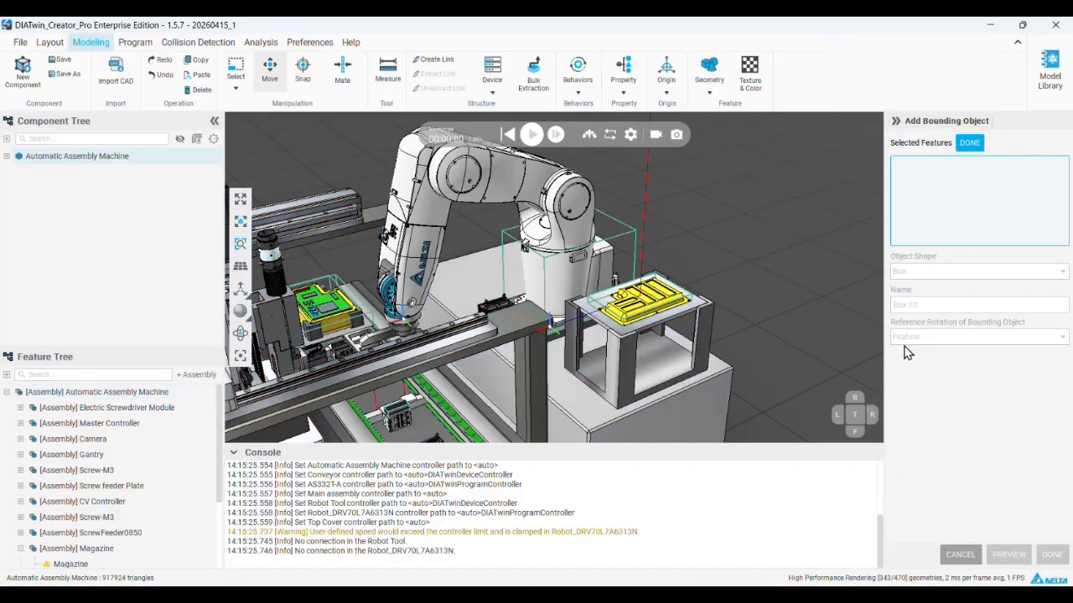
left_click(623, 351)
left_click(78, 536)
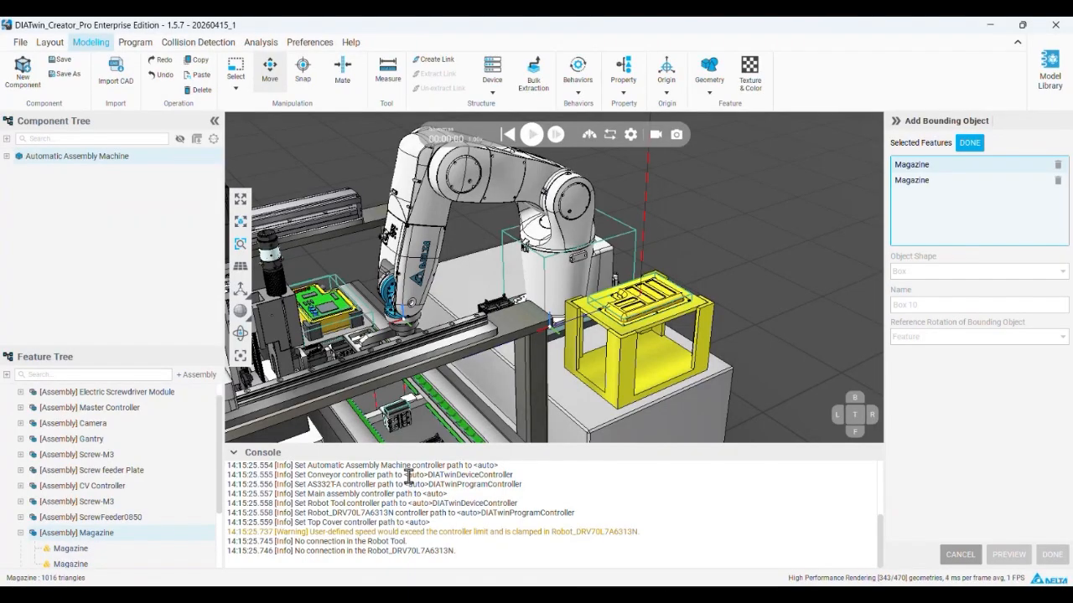
left_click(1058, 180)
left_click(1058, 165)
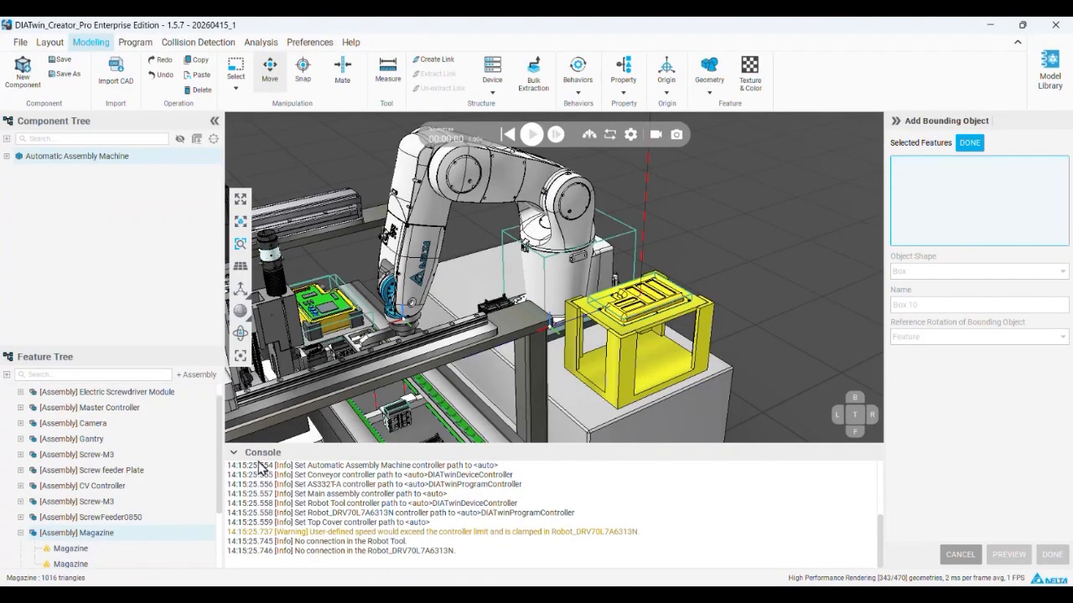
- Add a Box bounding object named Box 10 around the Magazine assembly, with Feature as reference rotation
left_click(125, 533)
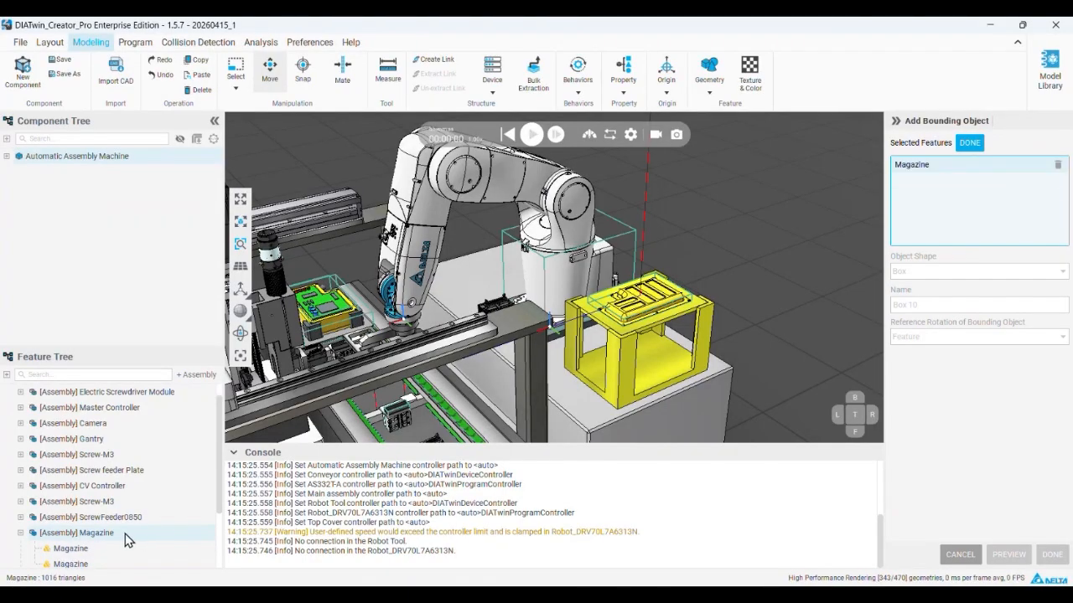
left_click(969, 144)
left_click(1007, 560)
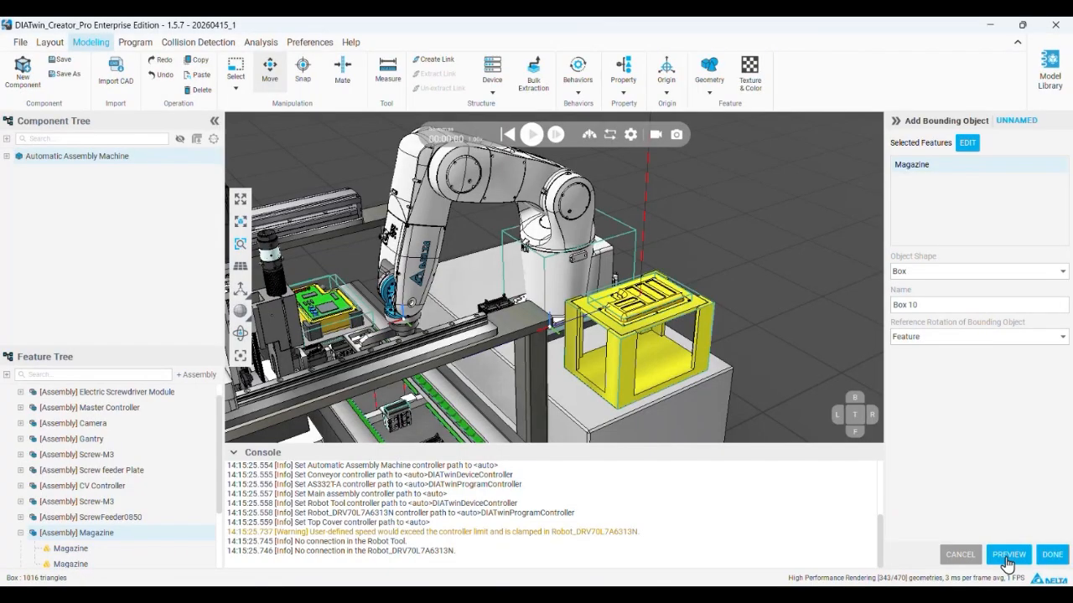
scroll(607, 344, "up", 4)
right_click_drag(607, 343, 648, 262)
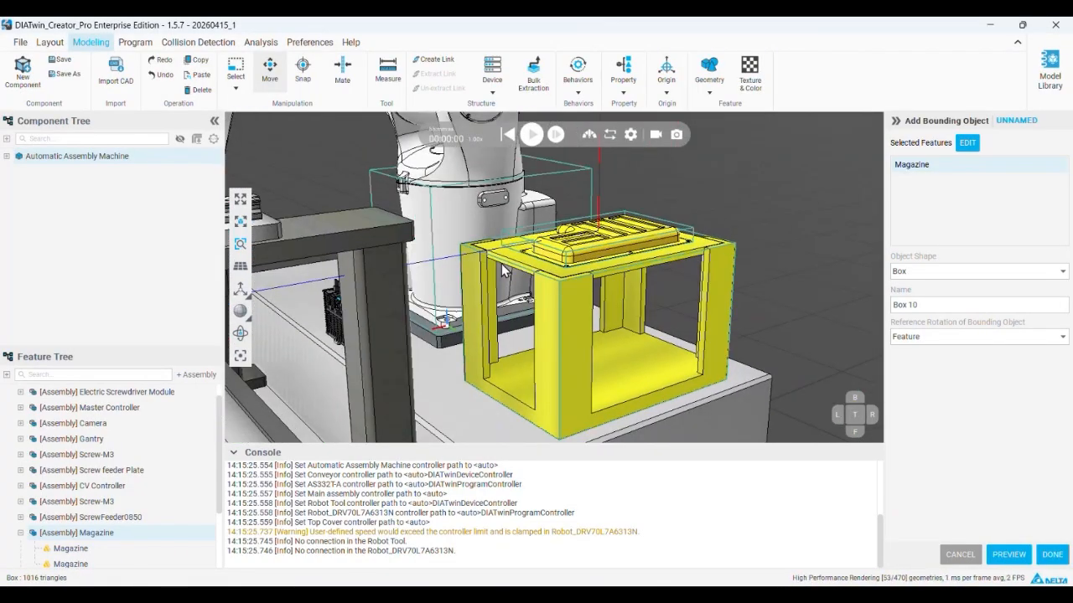
scroll(77, 535, "down", 1)
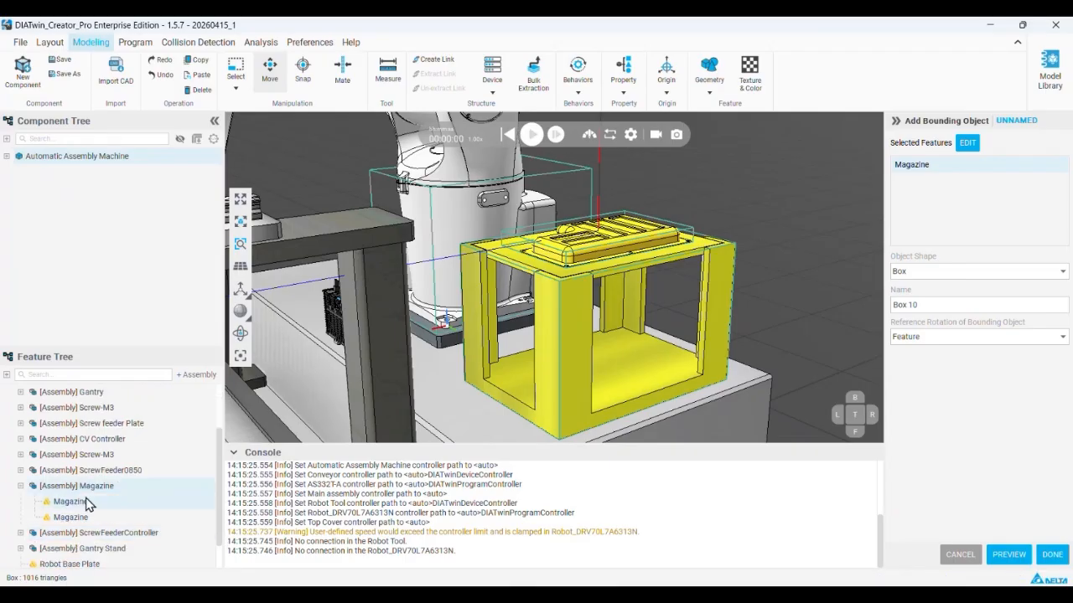
left_click(1053, 557)
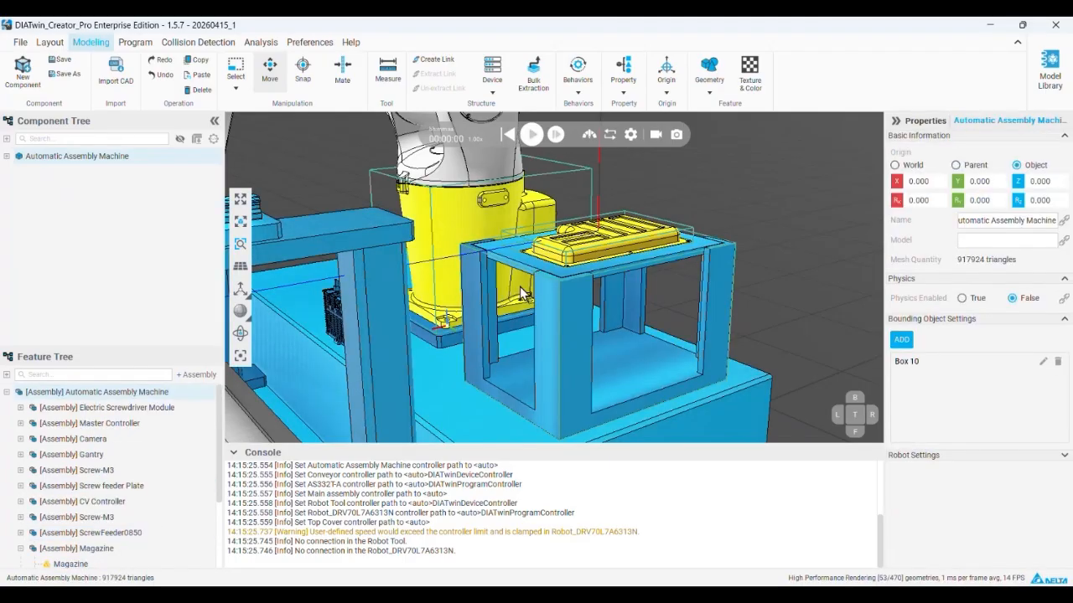
- Run the simulation to check the Top Cover against the magazine's bounding box, and reset it
left_click(530, 137)
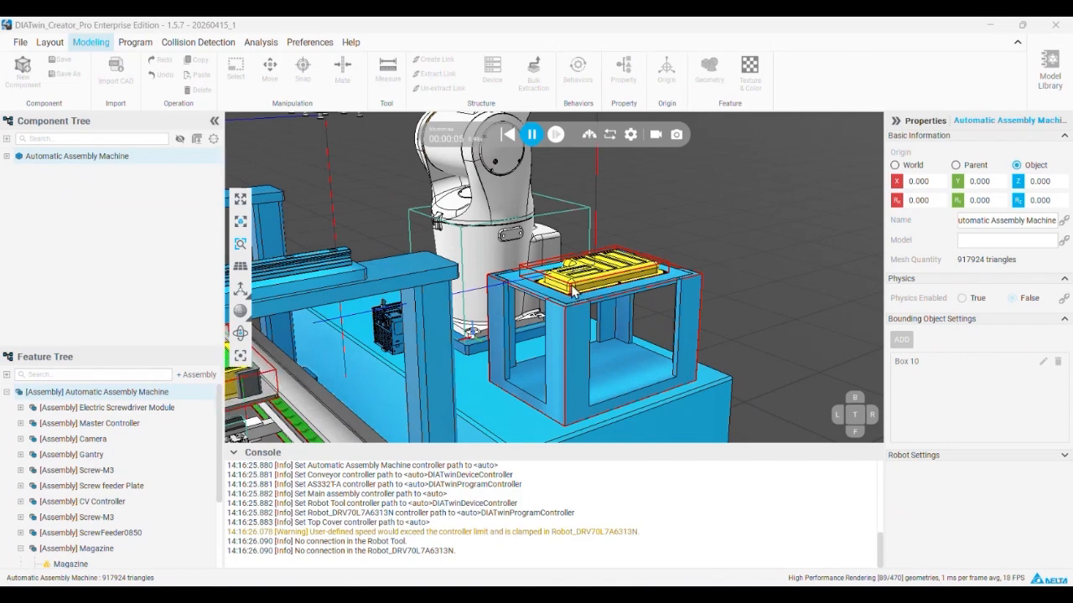
left_click(508, 134)
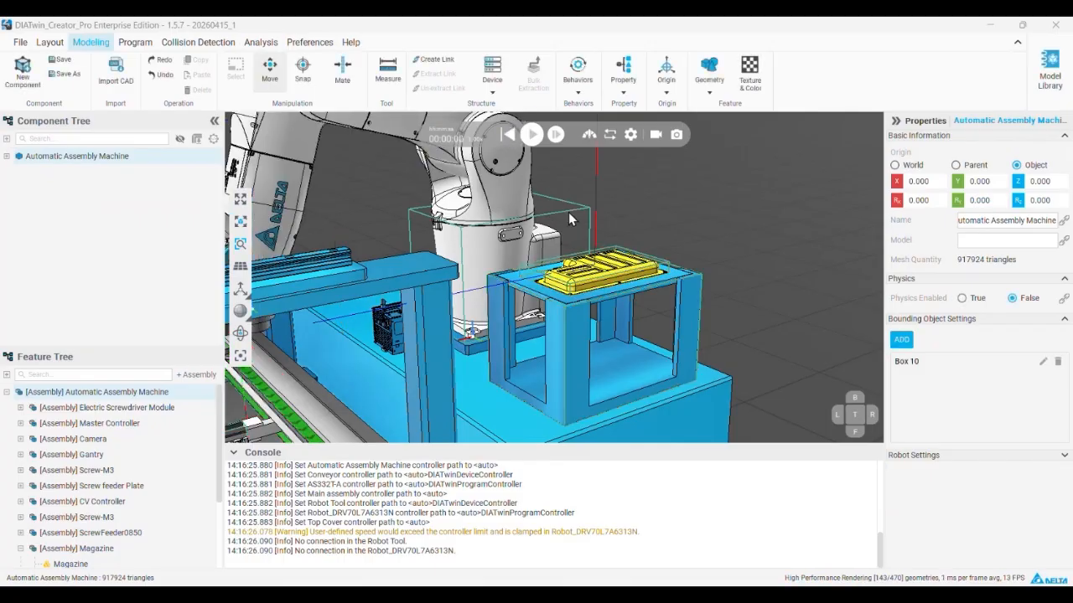
middle_click_drag(610, 281, 572, 304)
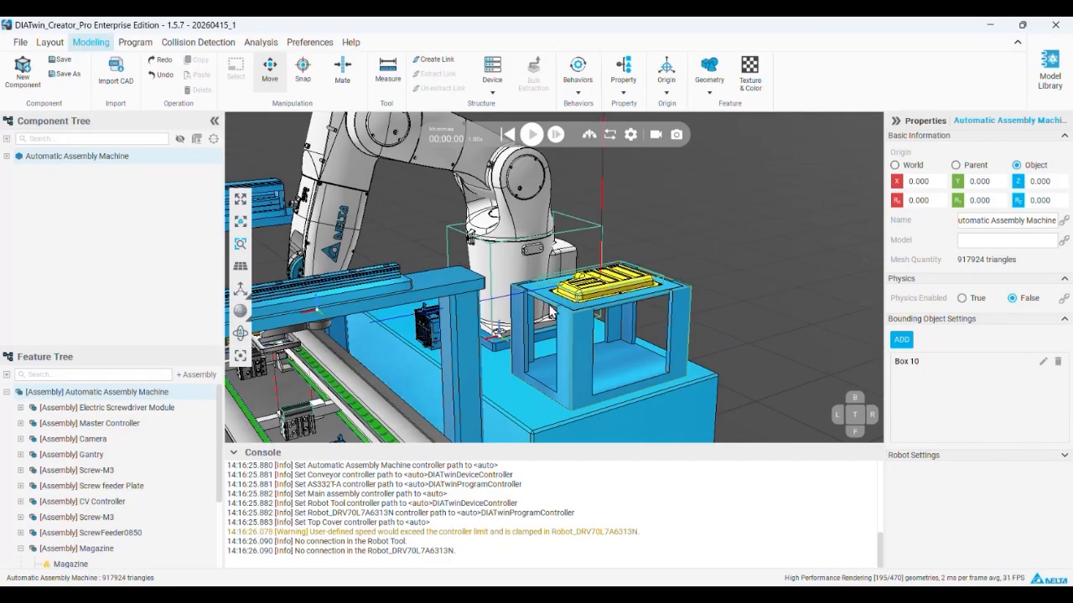
- Review the physics, device and connector settings of the Top Cover's Connector1
double_click(560, 307)
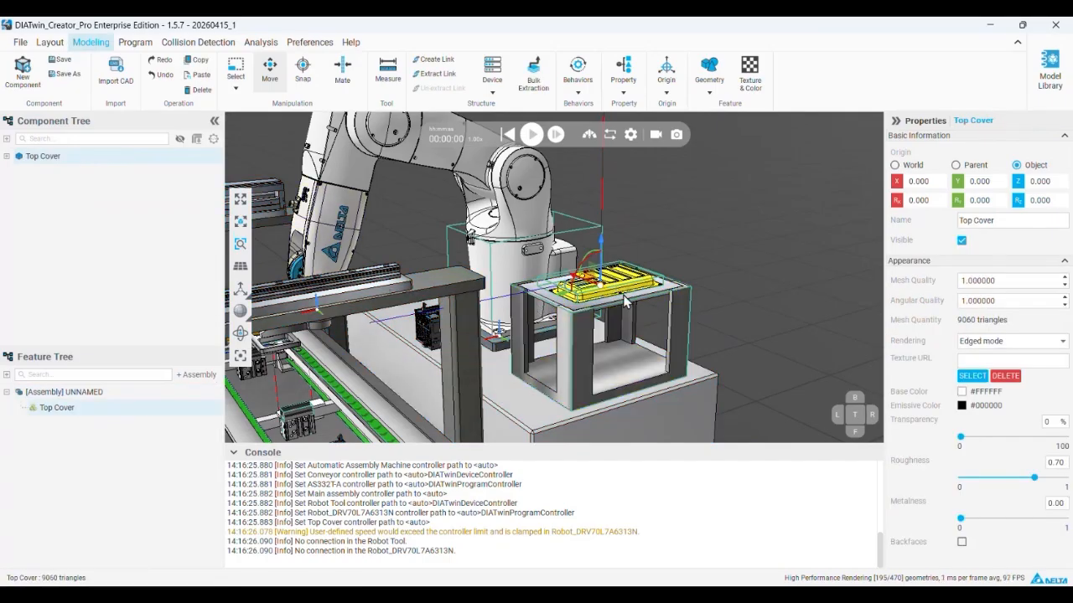
left_click(7, 156)
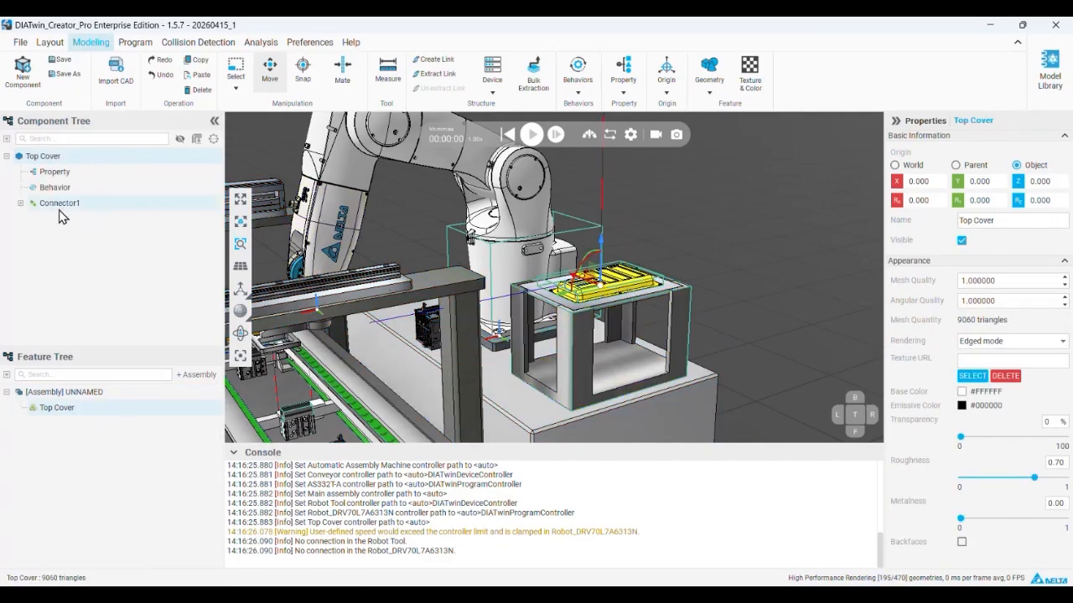
left_click(60, 203)
scroll(989, 486, "down", 5)
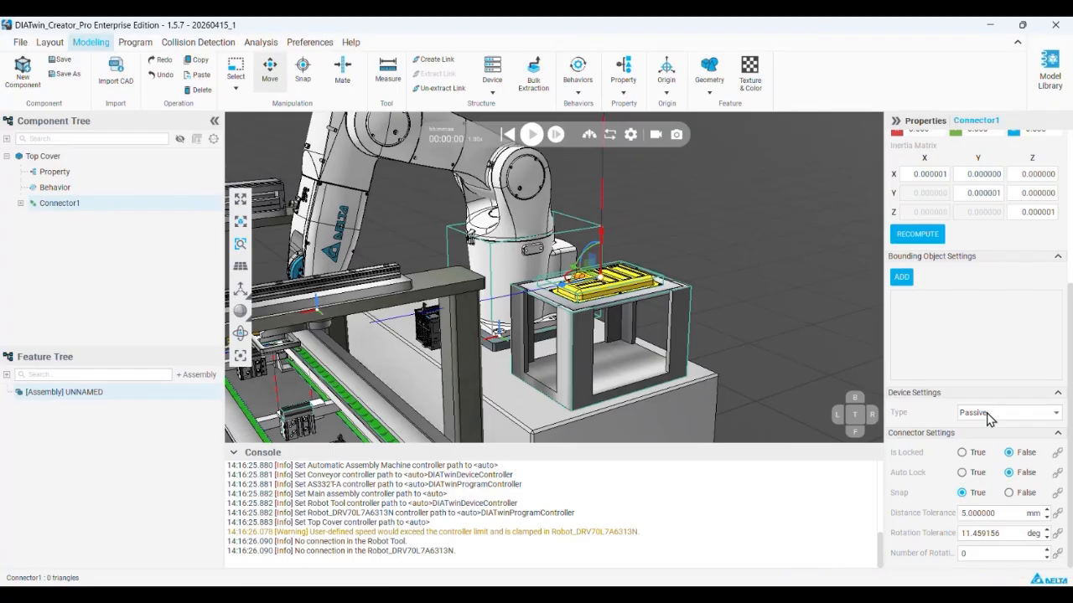
scroll(985, 402, "up", 5)
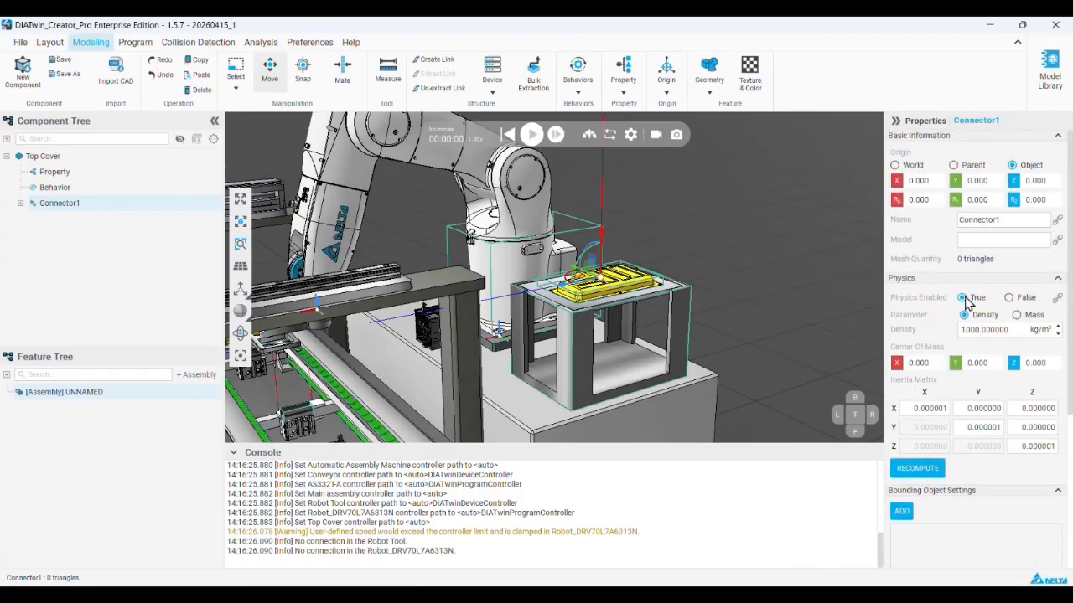
- Delete the Box 9 bounding object from the Top Cover component
left_click(102, 158)
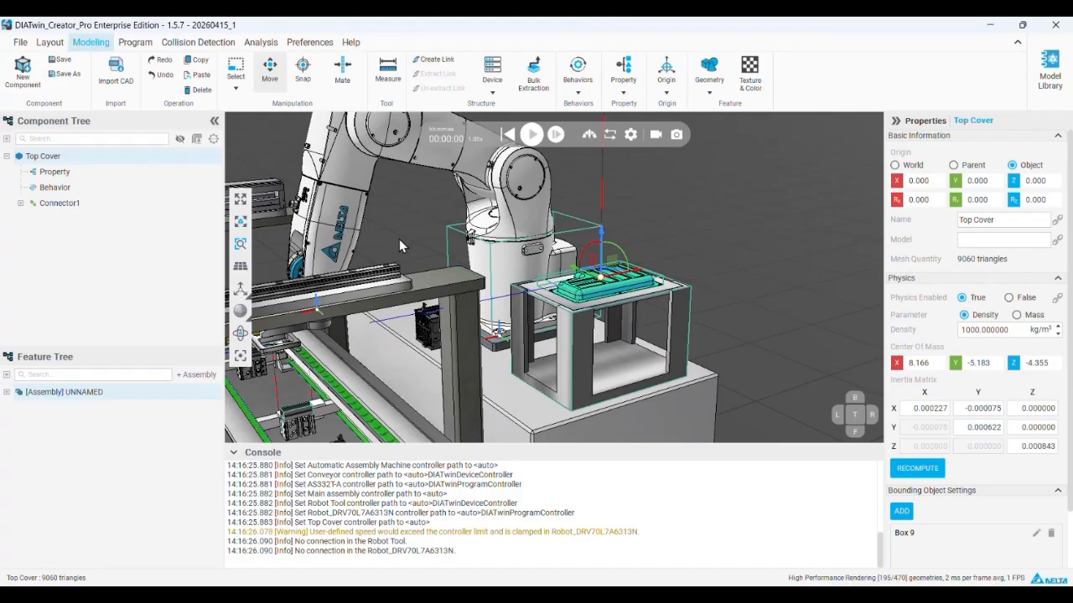
scroll(1047, 511, "down", 1)
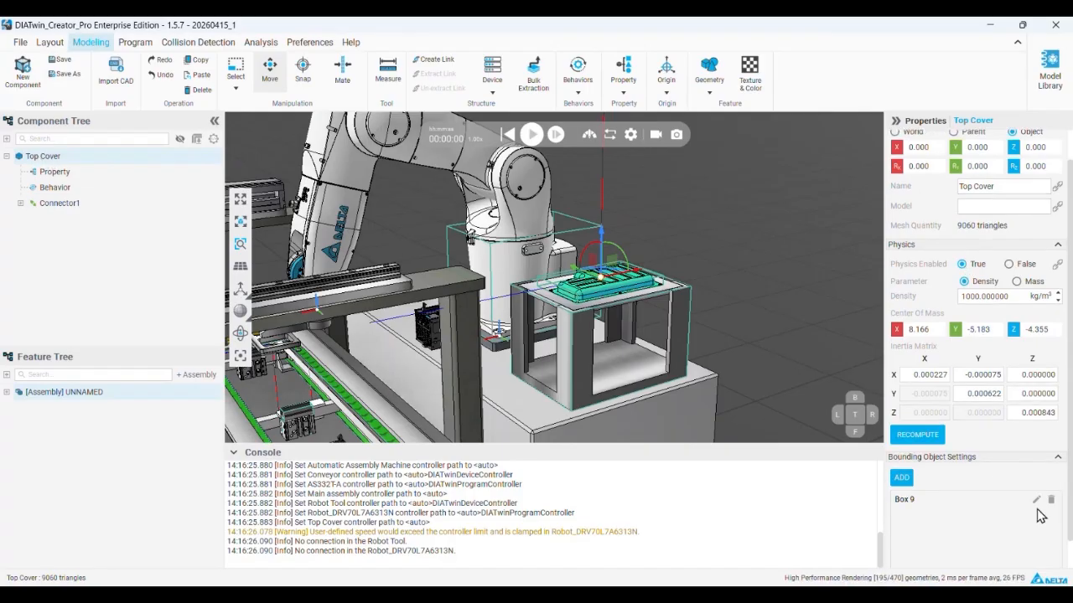
left_click(1050, 503)
left_click(902, 461)
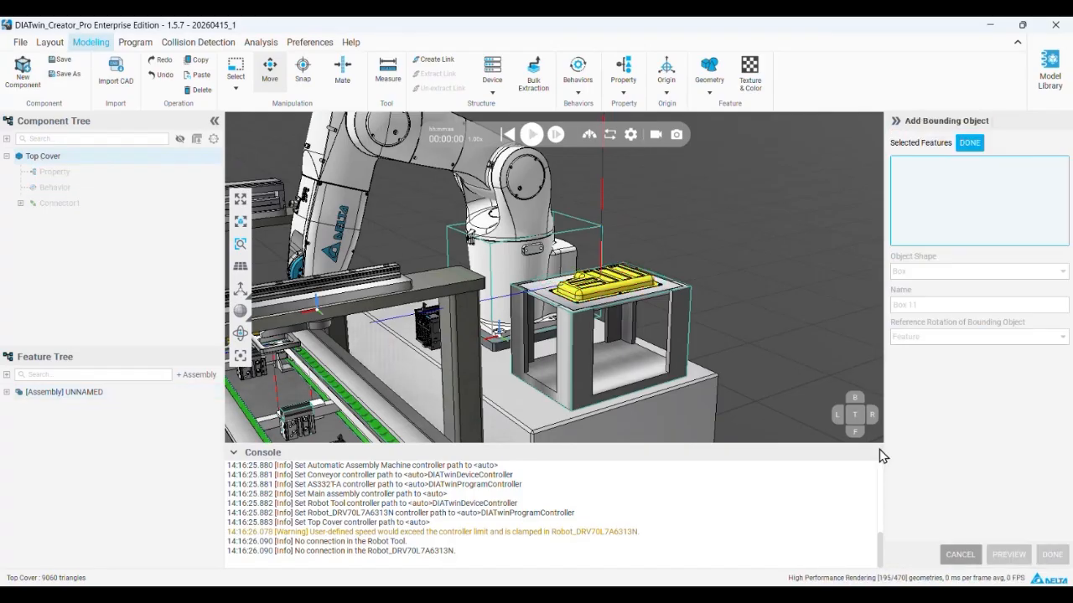
left_click(960, 555)
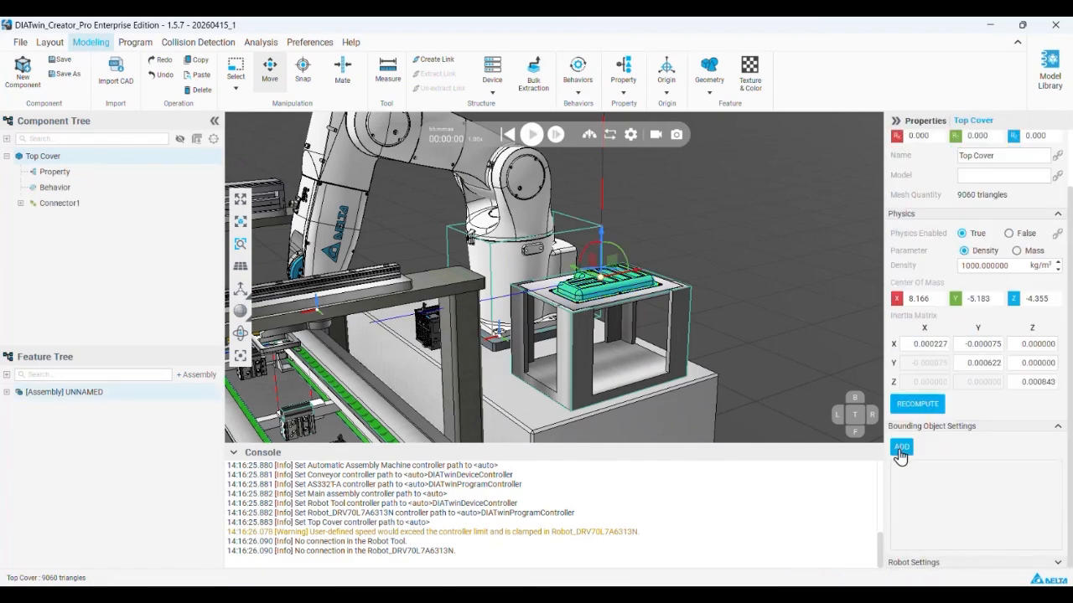
- Add a Box bounding object named Box 11 to the Top Cover component from its Top Cover feature, with Feature as reference rotation
left_click(901, 448)
left_click(616, 286)
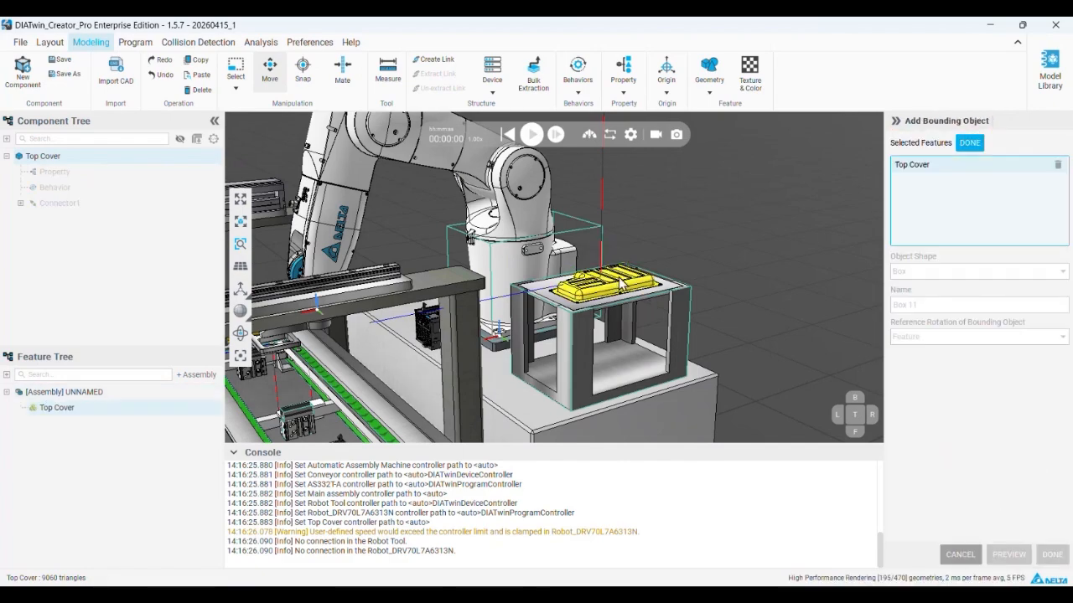
left_click(968, 144)
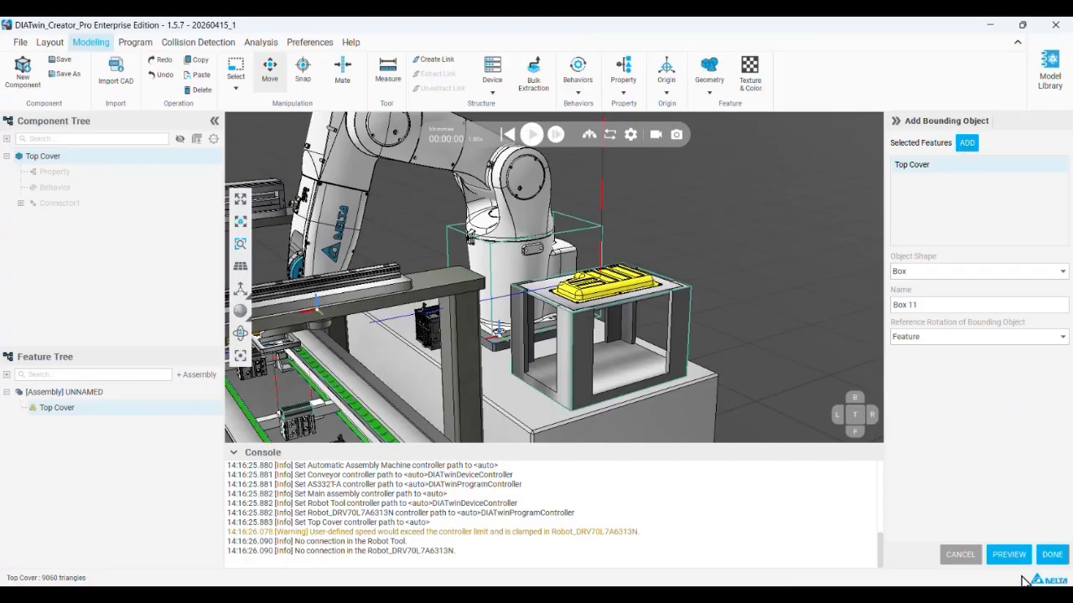
left_click(1051, 554)
scroll(574, 301, "up", 5)
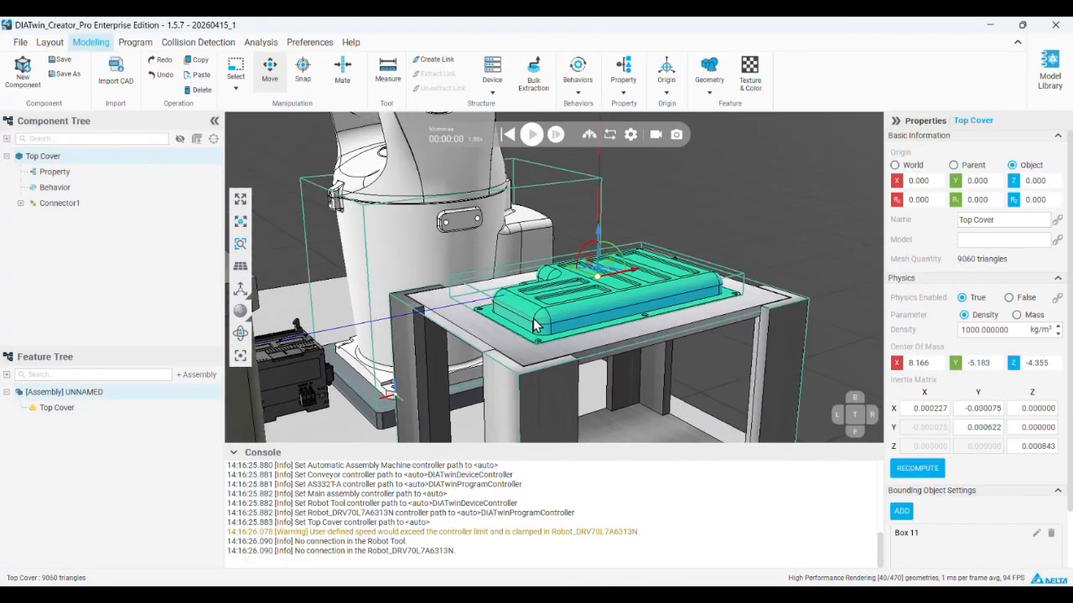
- Delete the Box 10 bounding object from the Automatic Assembly Machine component
left_click(519, 357)
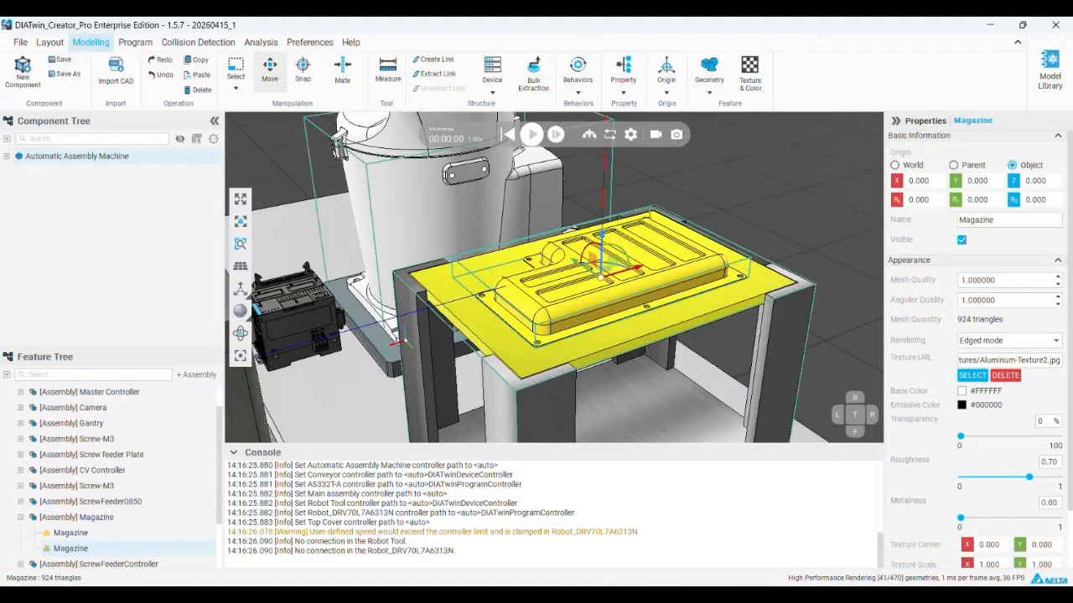
left_click(114, 155)
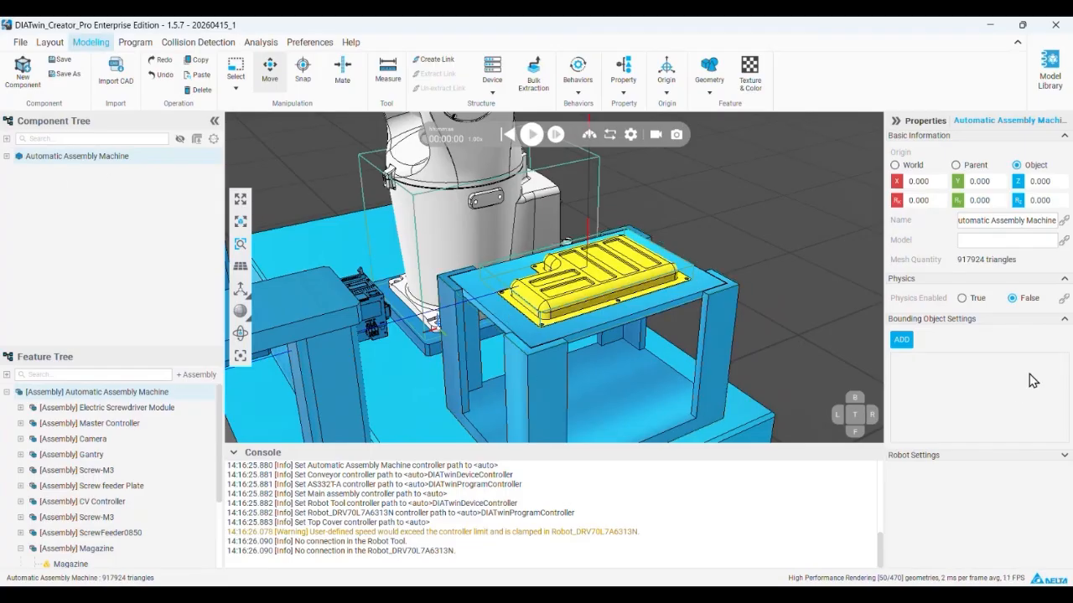
middle_click_drag(510, 345, 507, 263)
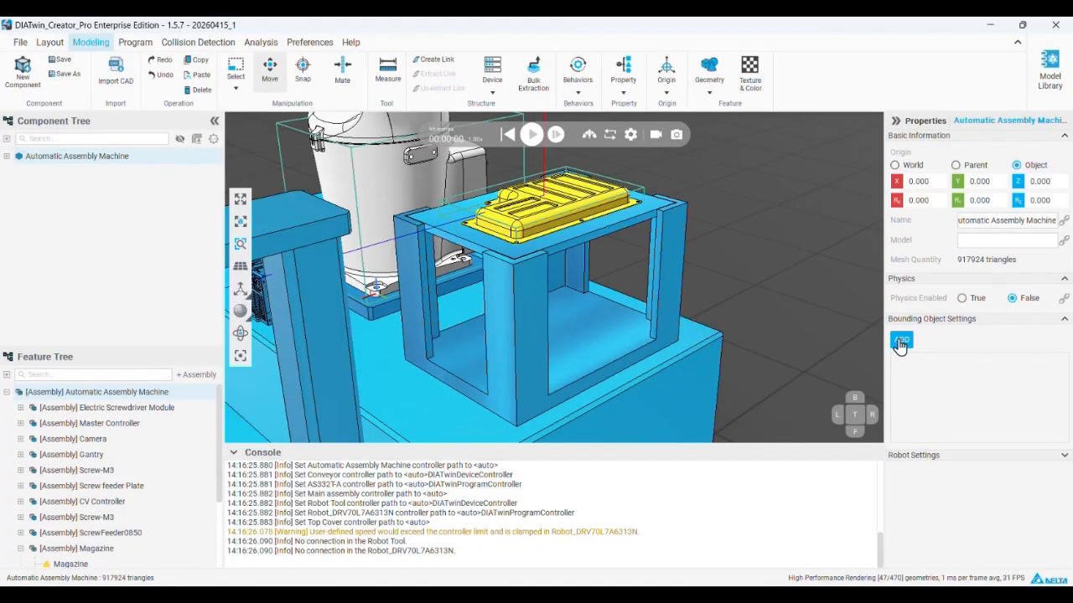
- Add a Box bounding object named Box 12 to the Automatic Assembly Machine component from its Magazine assembly
left_click(901, 341)
scroll(116, 524, "down", 1)
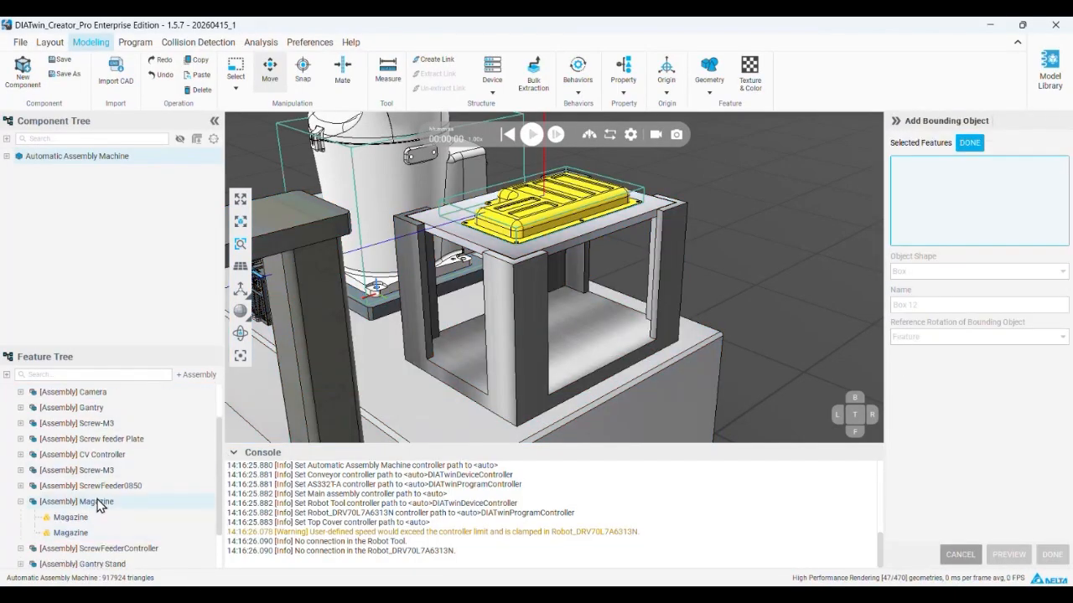
left_click(98, 501)
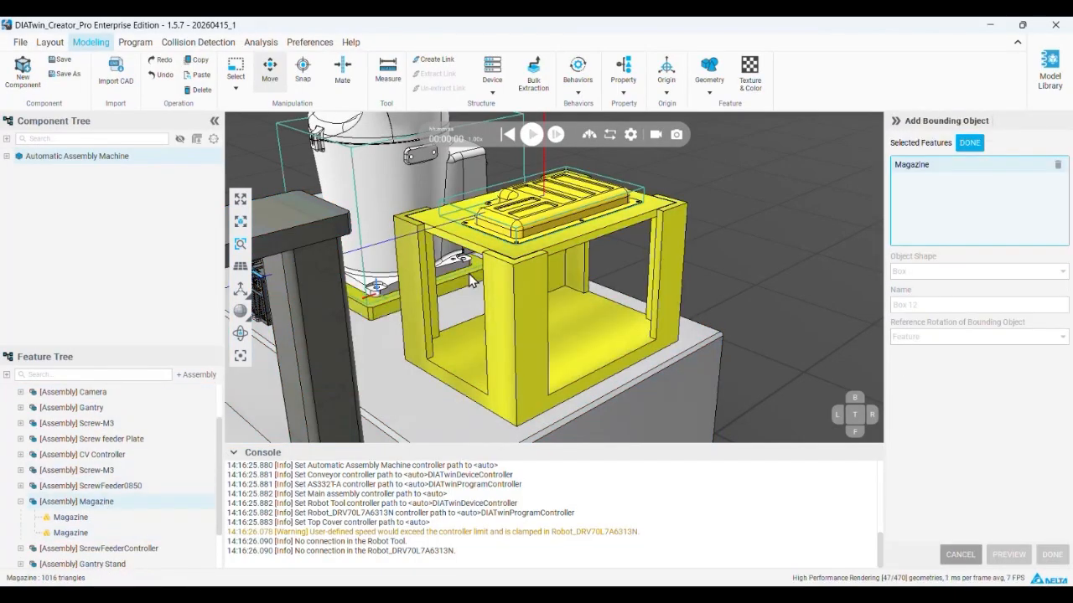
left_click(968, 148)
left_click(1048, 557)
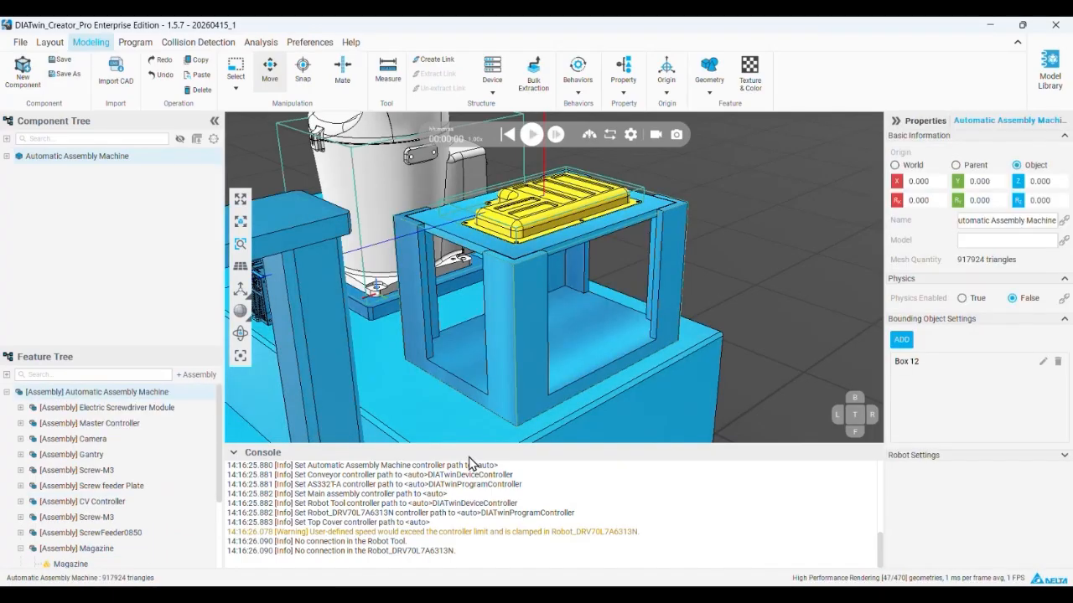
- Run the simulation to check the Top Cover on the magazine with the recreated bounding boxes, and reset it
left_click(532, 135)
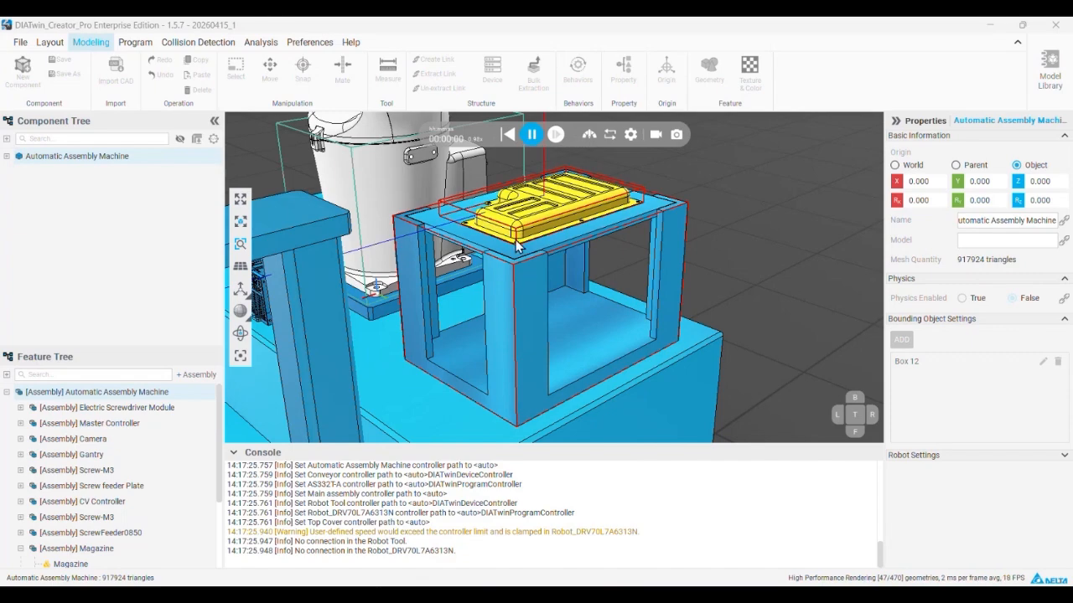
middle_click_drag(536, 213, 507, 284)
scroll(525, 215, "down", 2)
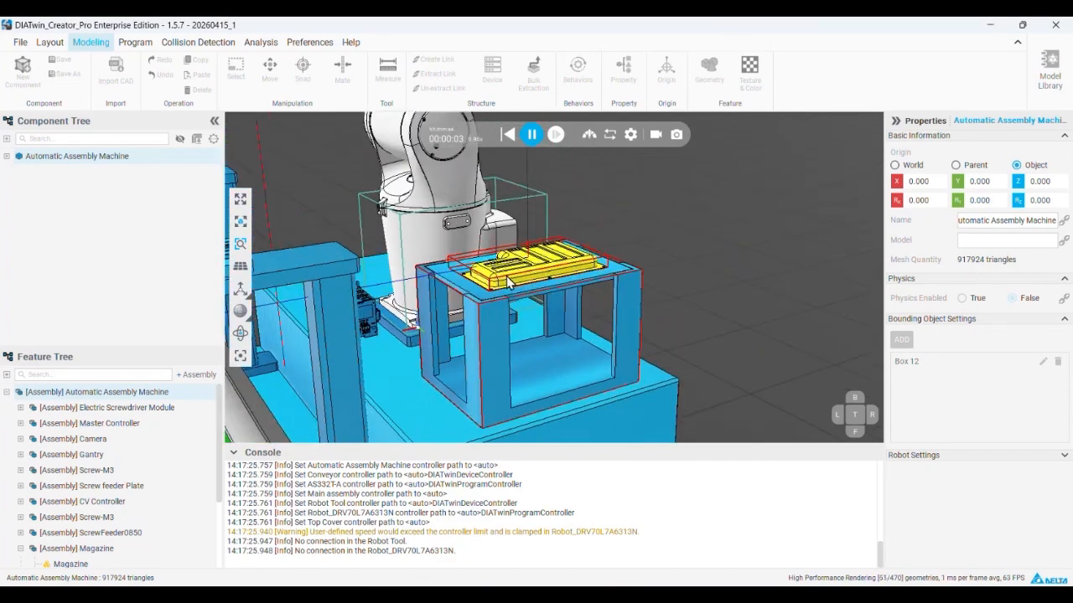
left_click(530, 136)
left_click(508, 137)
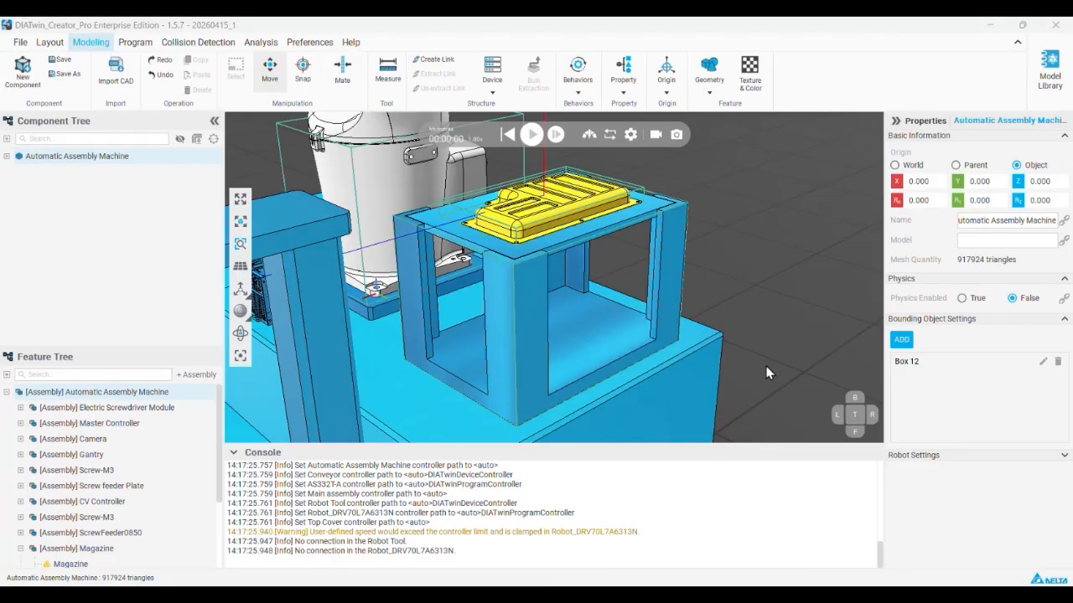
- Select the Robot_DRV70L7A6313N robot and open its program for editing
middle_click_drag(553, 232, 526, 250)
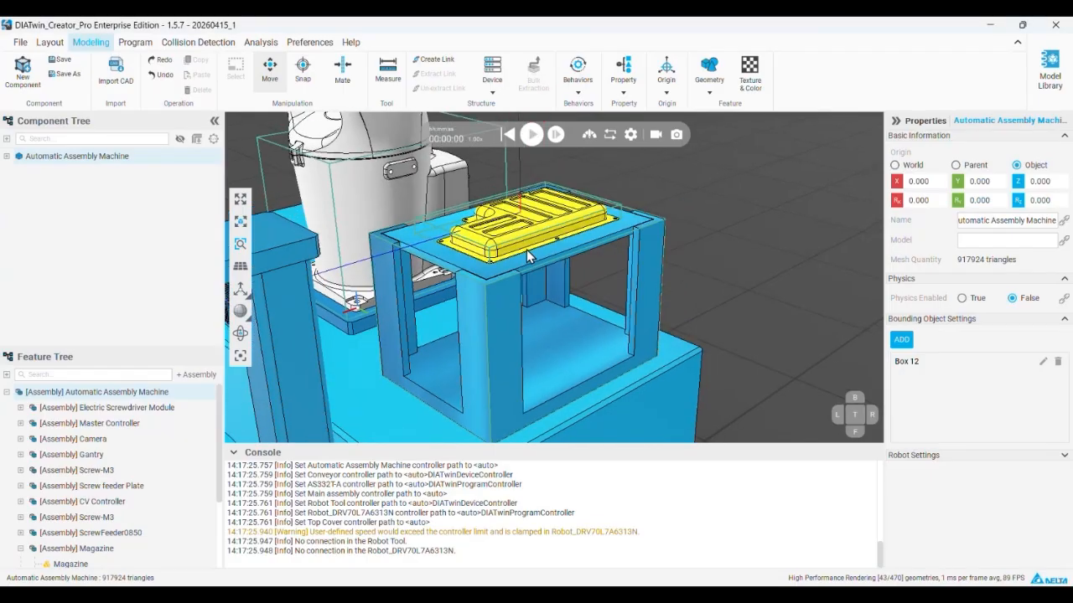
scroll(526, 250, "down", 5)
middle_click_drag(553, 285, 536, 288)
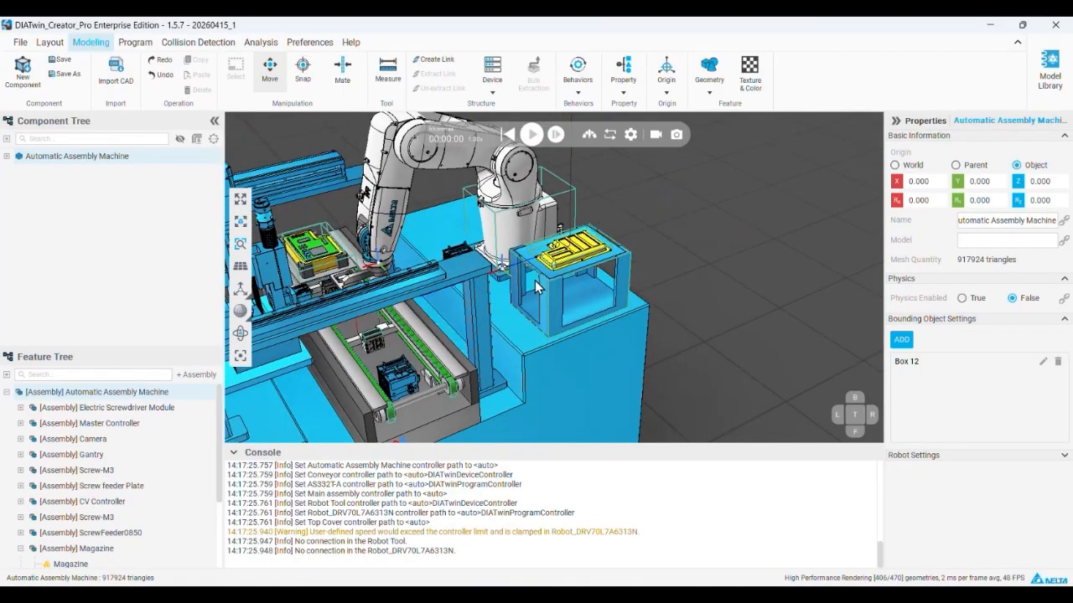
left_click(377, 237)
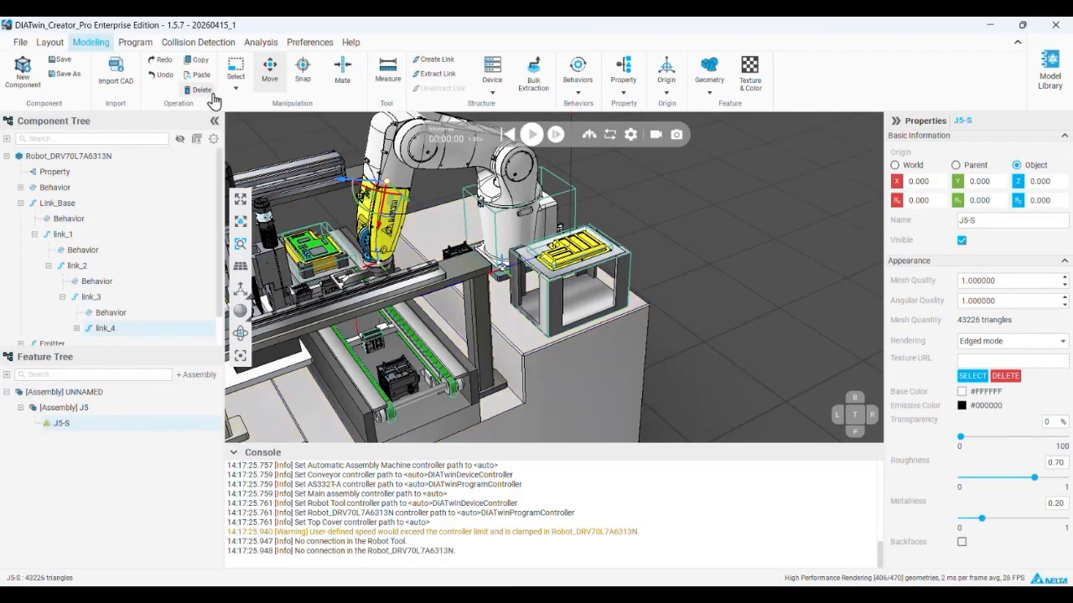
left_click(134, 42)
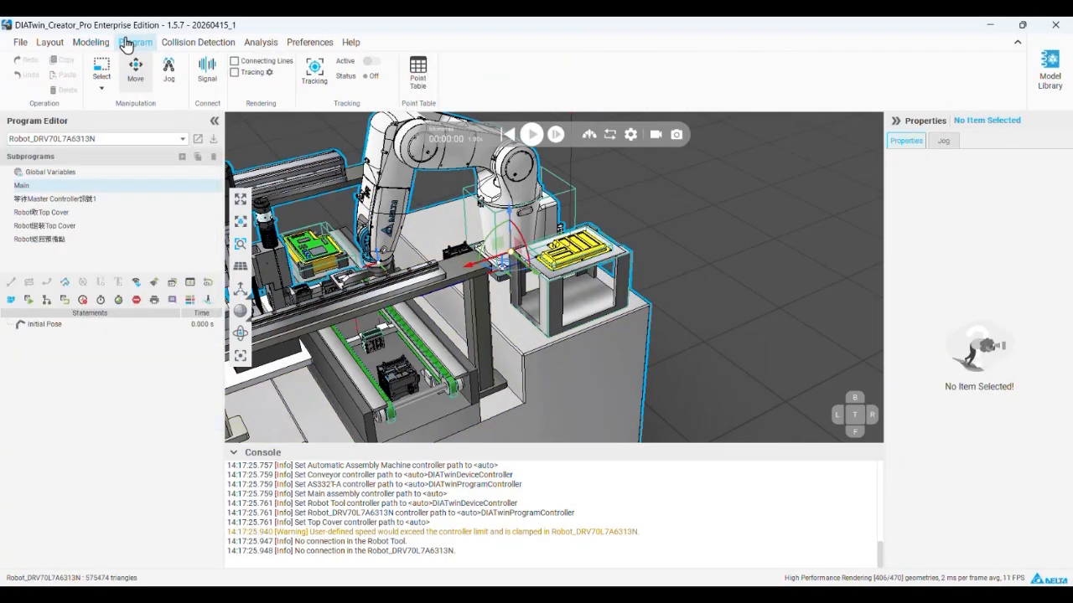
scroll(395, 195, "up", 2)
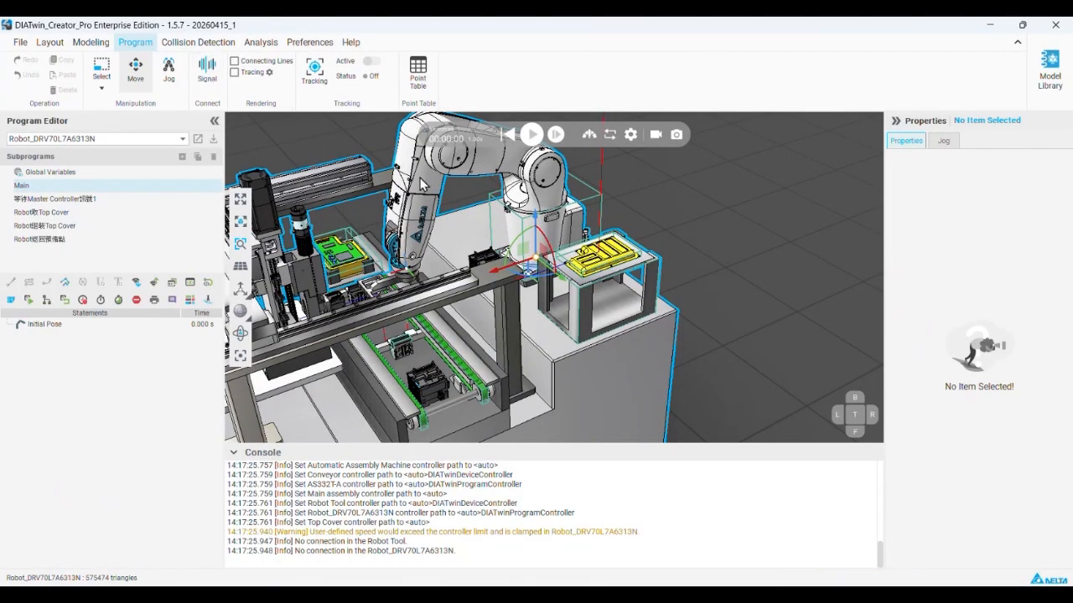
- Open the I/O signal settings and include the Robot Tool and Robot_DRV70L7A6313N components for connection
middle_click_drag(428, 181, 435, 182)
right_click_drag(433, 177, 426, 177)
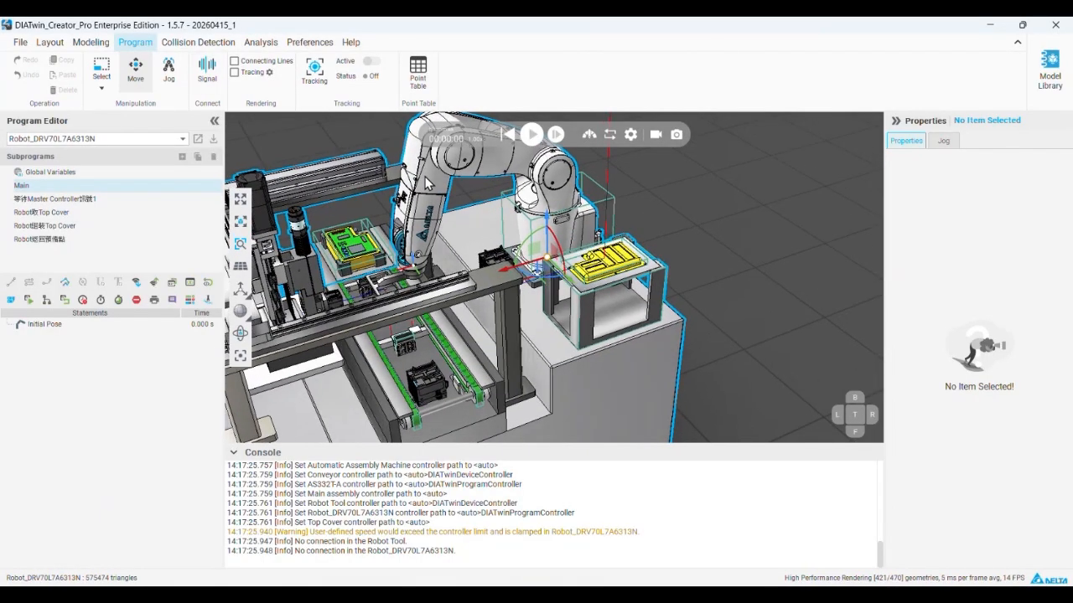
left_click(207, 75)
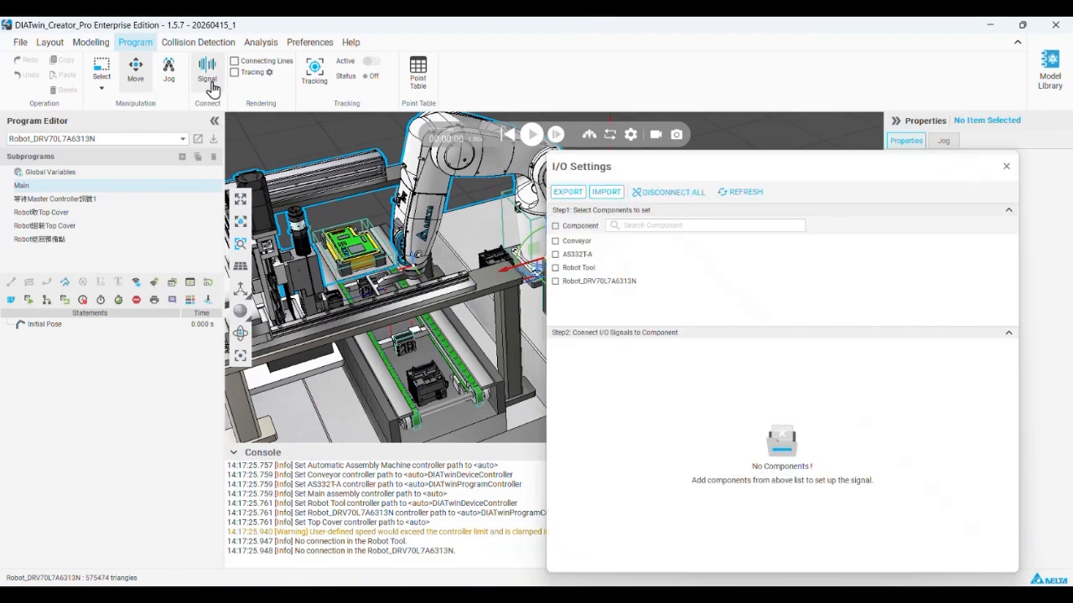
left_click(555, 281)
left_click(554, 267)
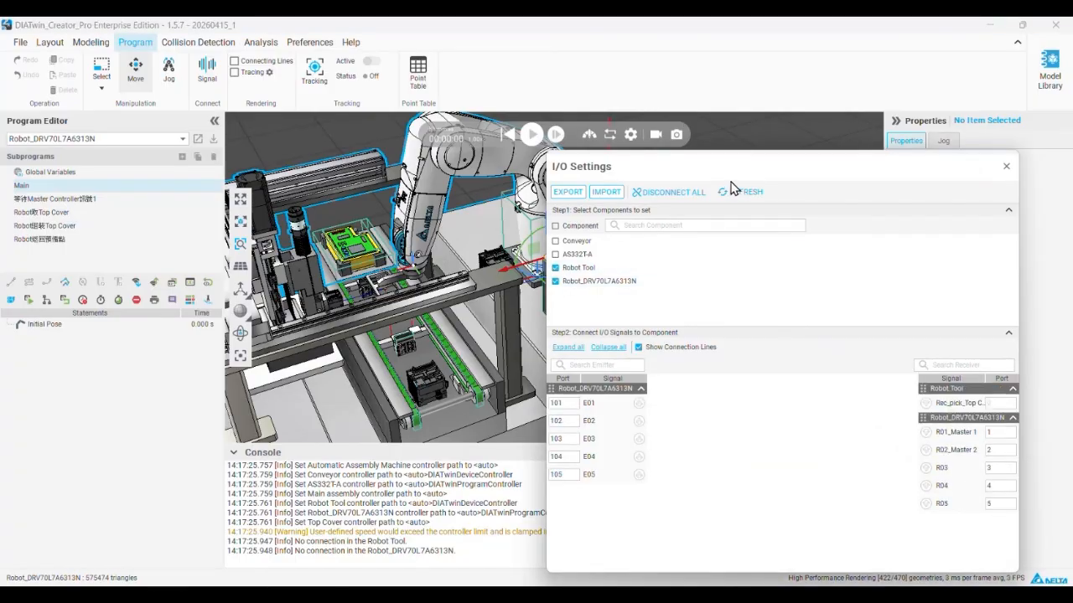
left_click_drag(730, 175, 546, 97)
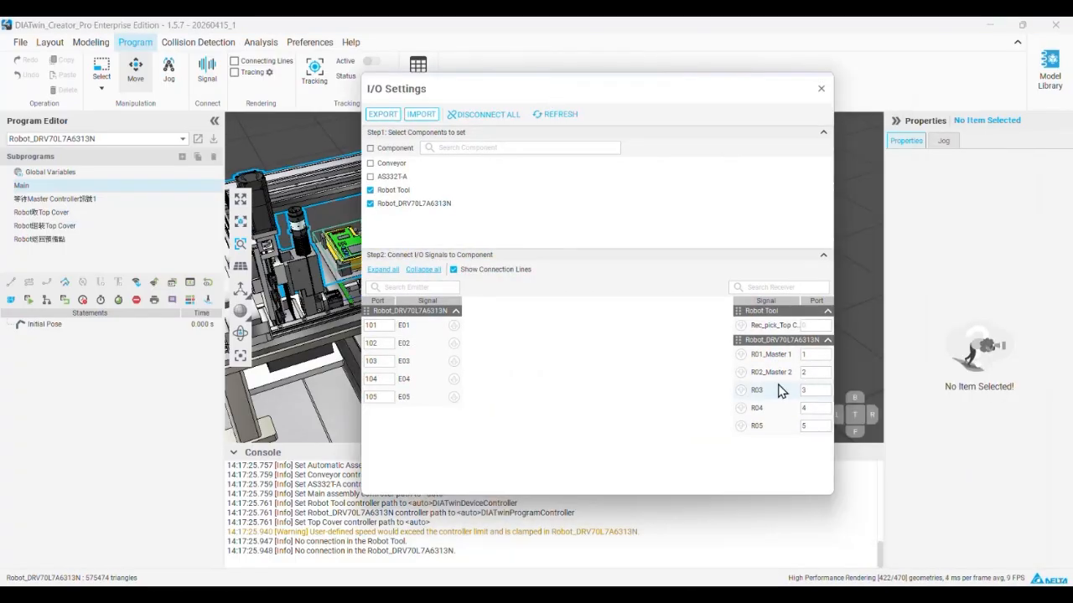
- Examine the statements of the robot's subprograms for the output ports they use, and return to Main
left_click(68, 215)
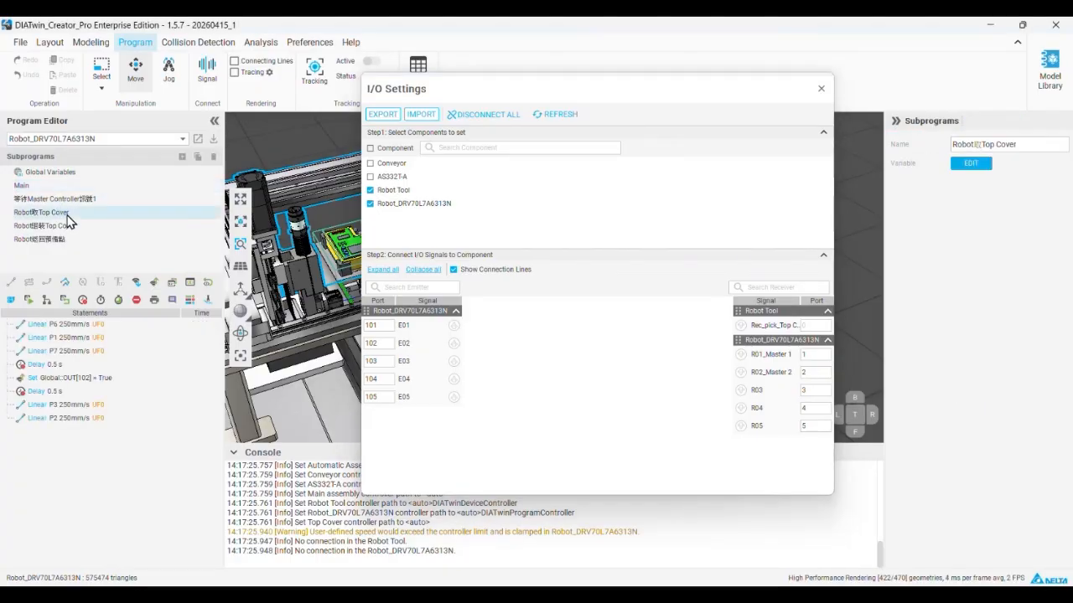
left_click(67, 228)
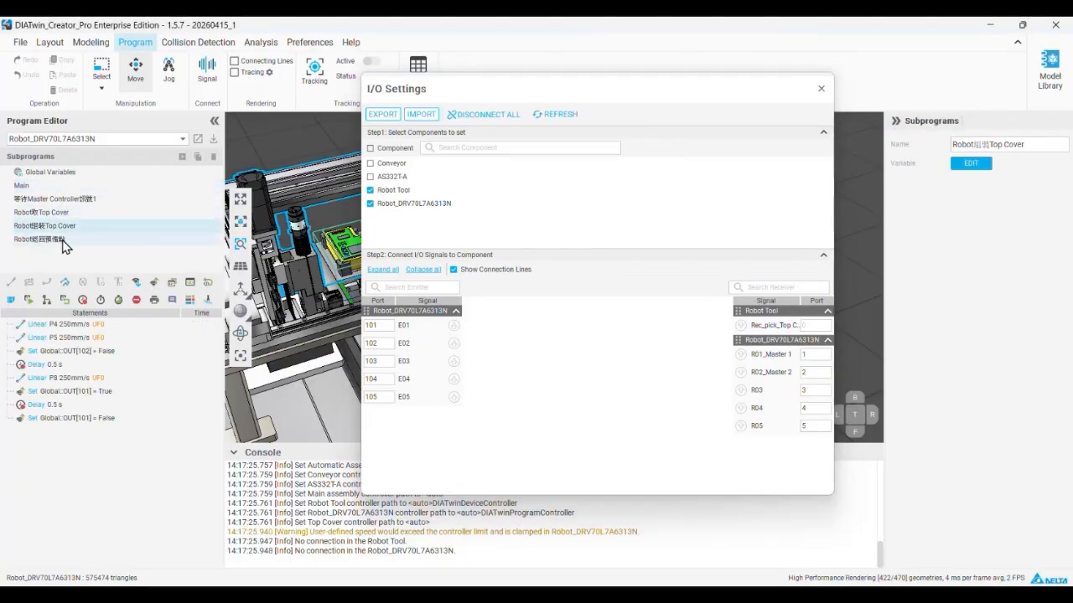
left_click(64, 240)
left_click(66, 227)
left_click(67, 215)
left_click(67, 200)
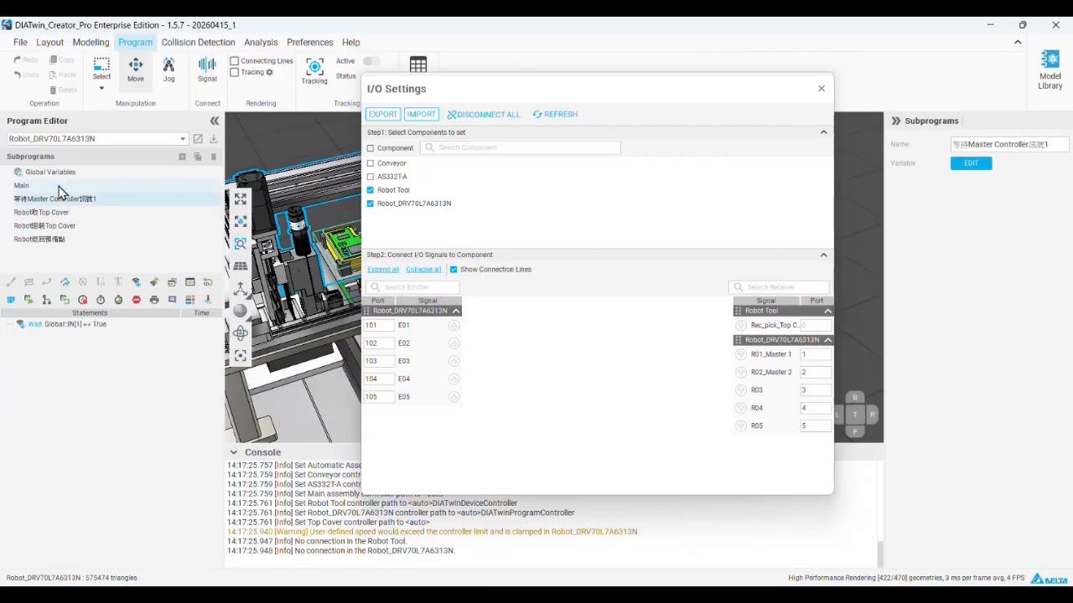
left_click(55, 186)
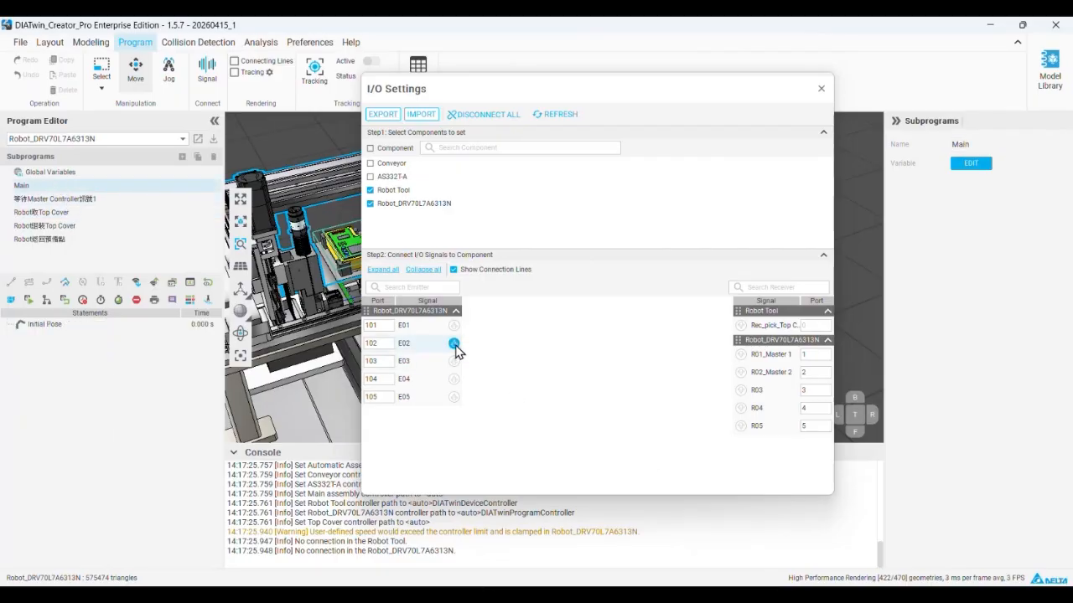
- Connect the robot's E02 signal on port 102 to the Robot Tool's Rec_pick_Top Cover signal and close the I/O settings
left_click_drag(453, 343, 740, 326)
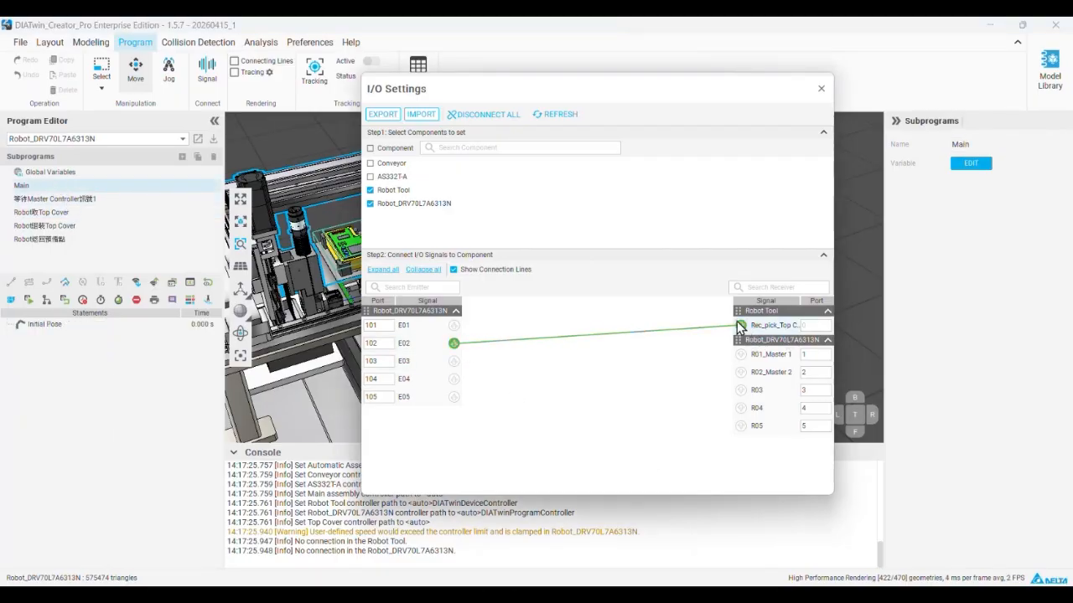
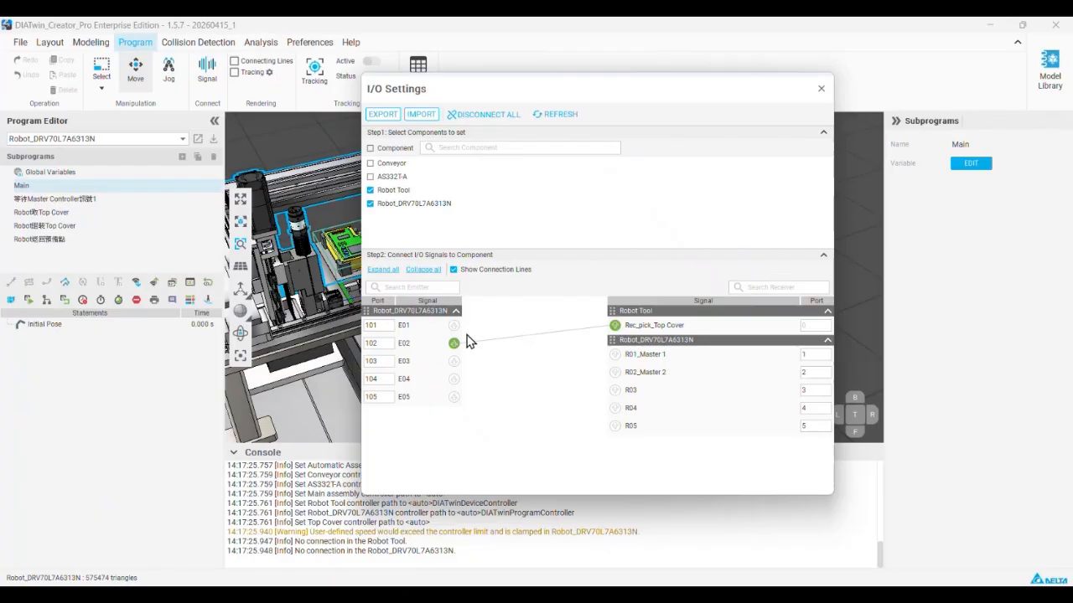
left_click(821, 88)
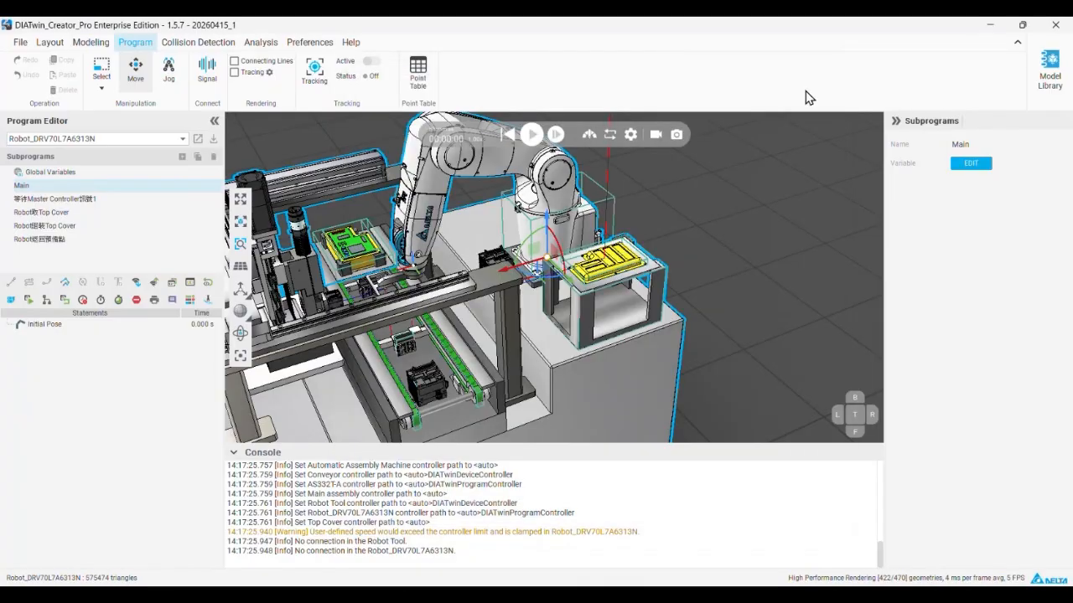
- Add a call to the Robot取Top Cover subprogram in Main, run the simulation to test it, and reset
left_click(53, 215)
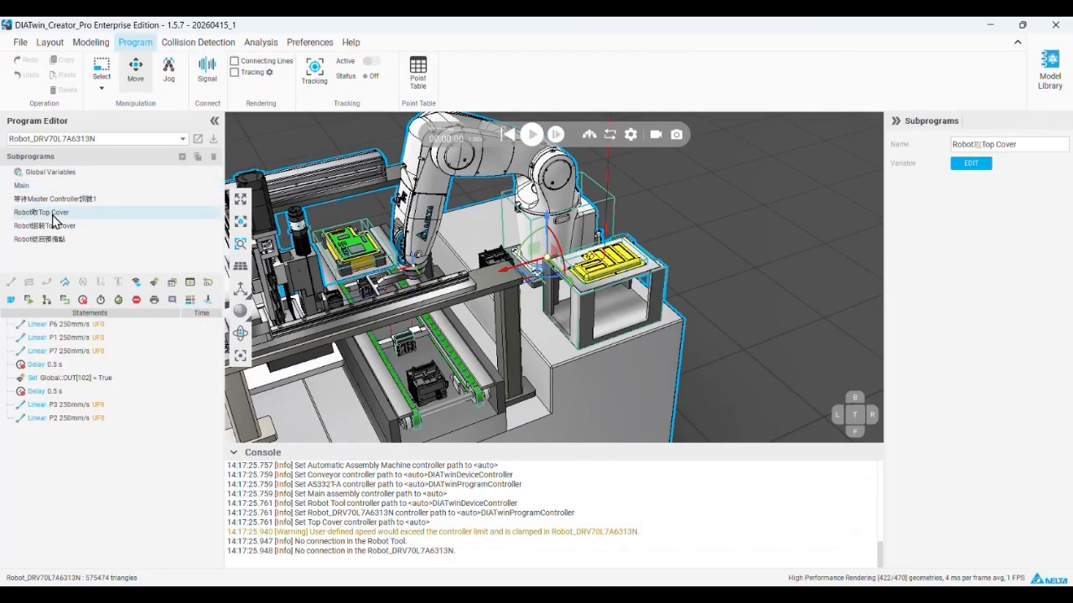
left_click(81, 186)
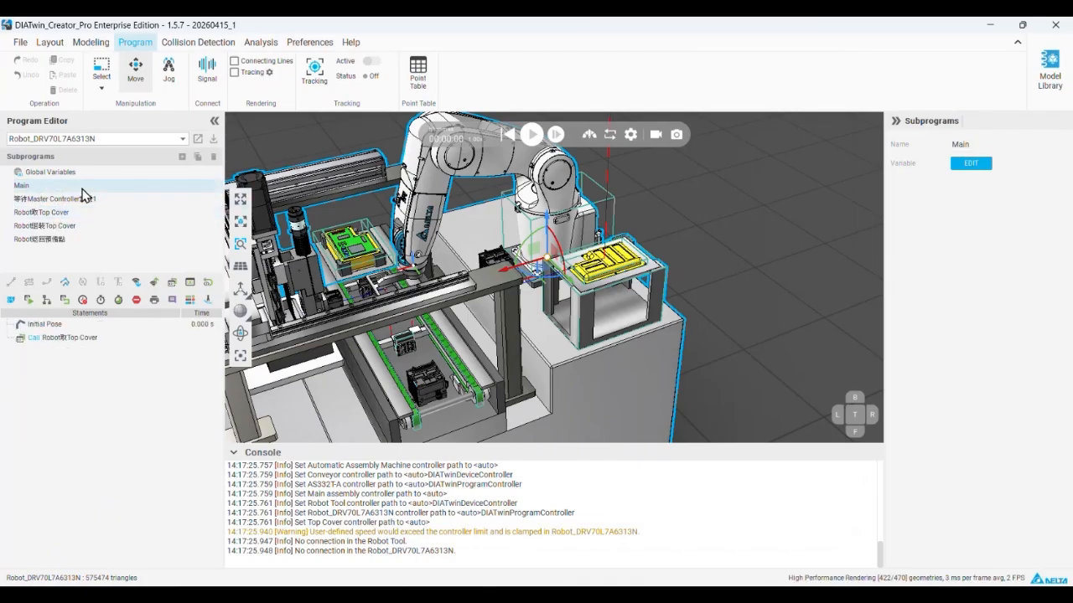
left_click(531, 135)
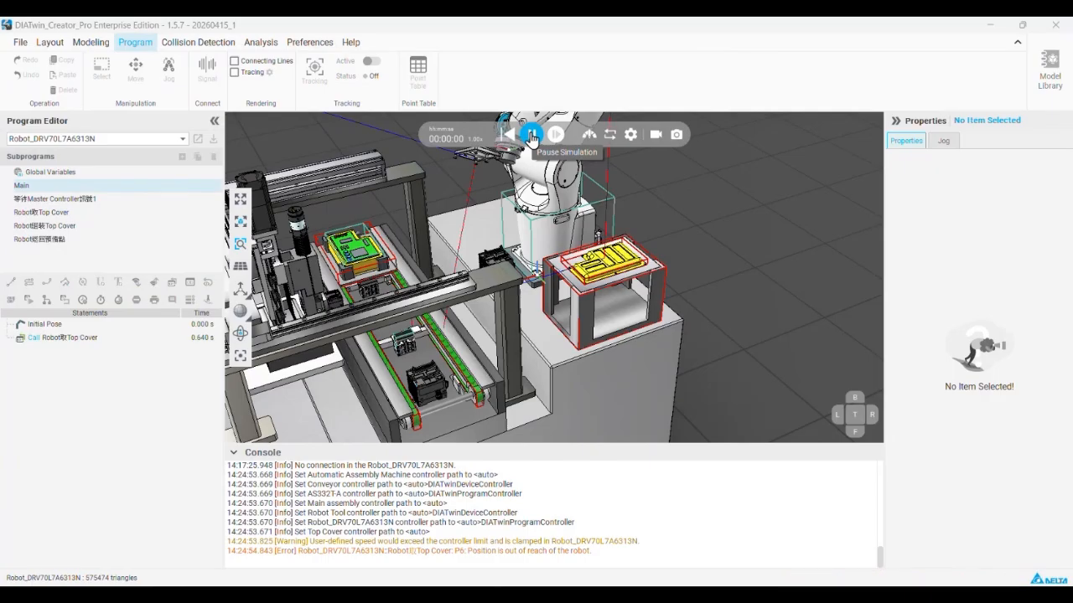
left_click(530, 136)
left_click(511, 137)
left_click(532, 135)
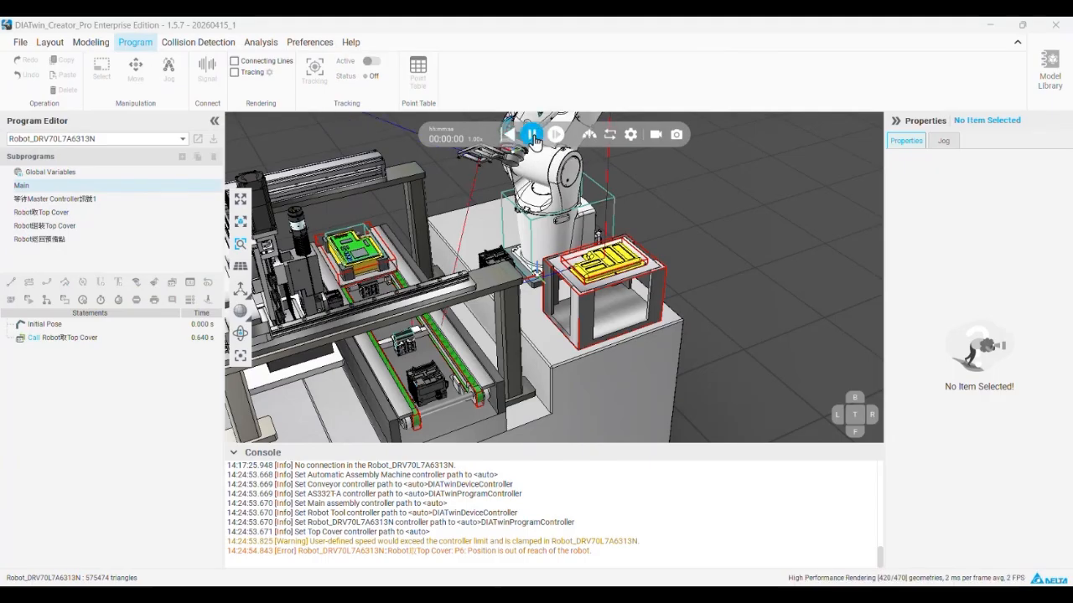
left_click(533, 136)
- Delete the Robot取Top Cover call from the Main program
left_click(106, 338)
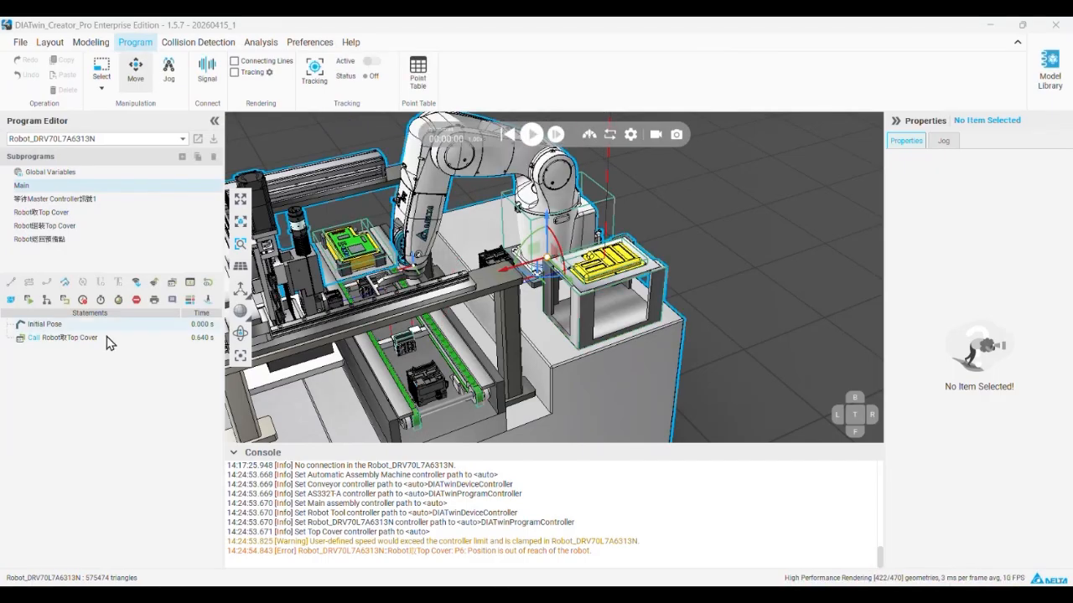
left_click(57, 213)
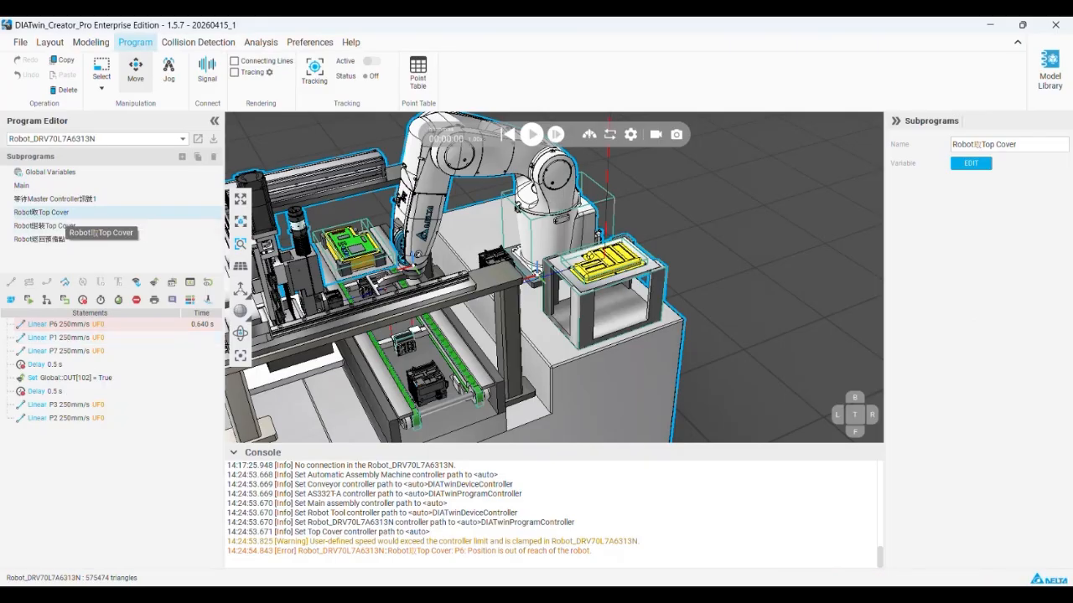
left_click(42, 188)
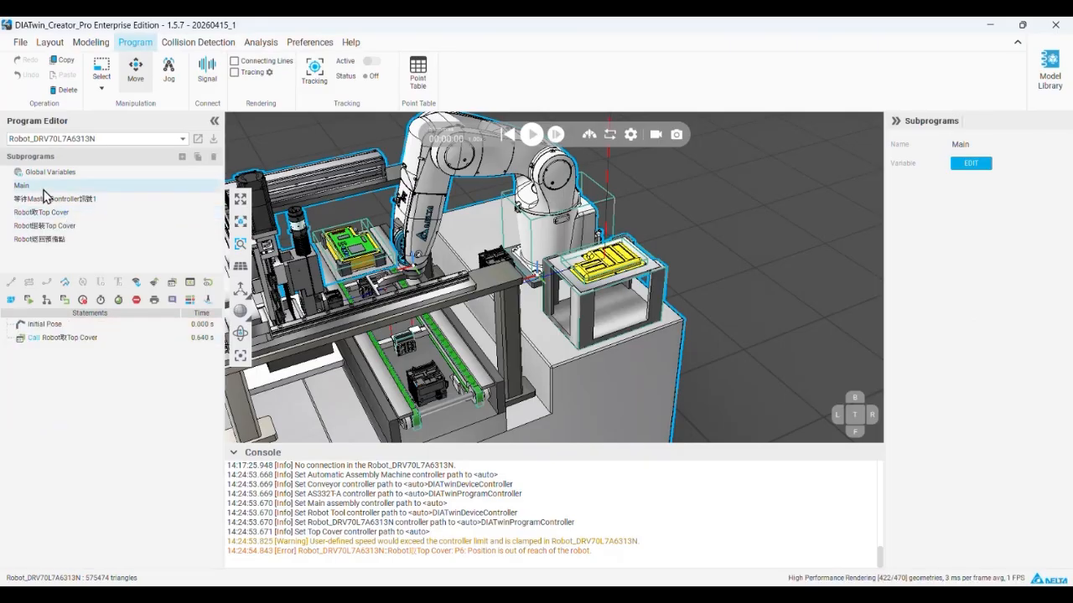
right_click(59, 344)
left_click(77, 368)
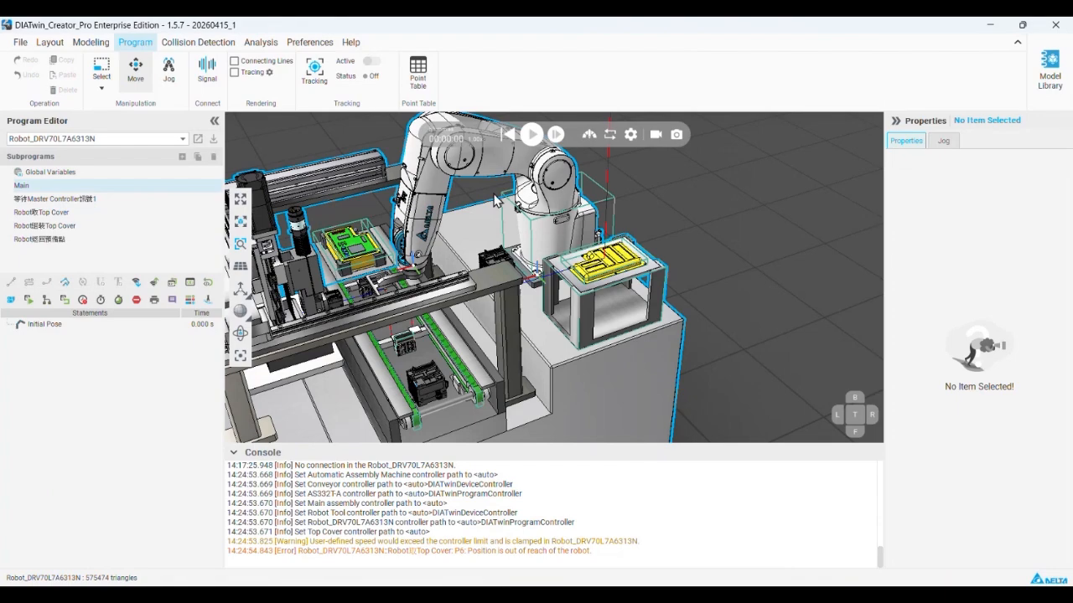
- Review the port of the robot signal connected to the Robot Tool in the I/O settings, and close them
right_click_drag(434, 201, 459, 212)
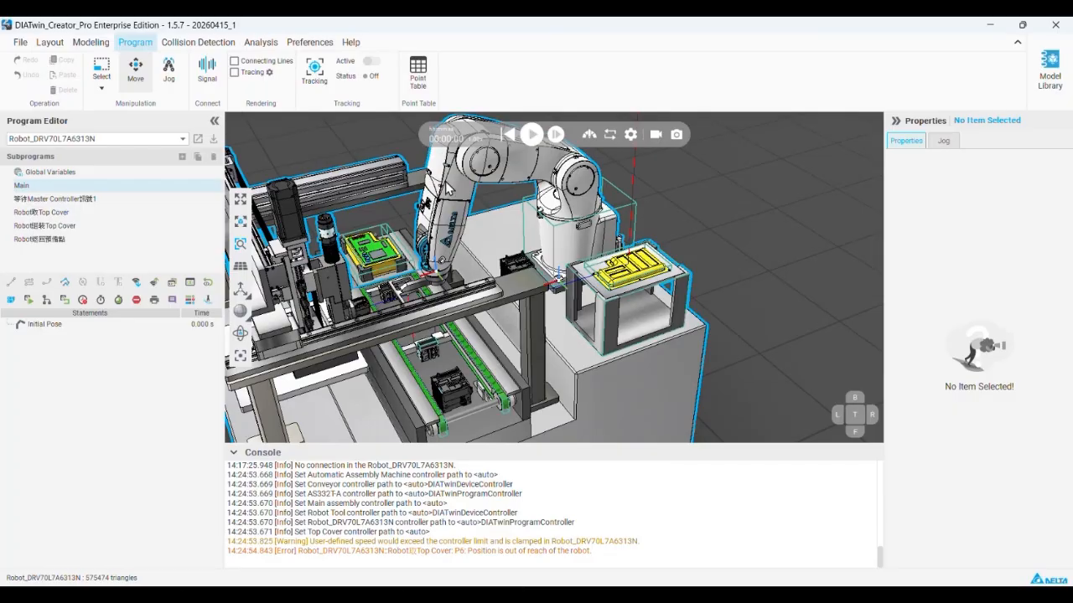
left_click(207, 68)
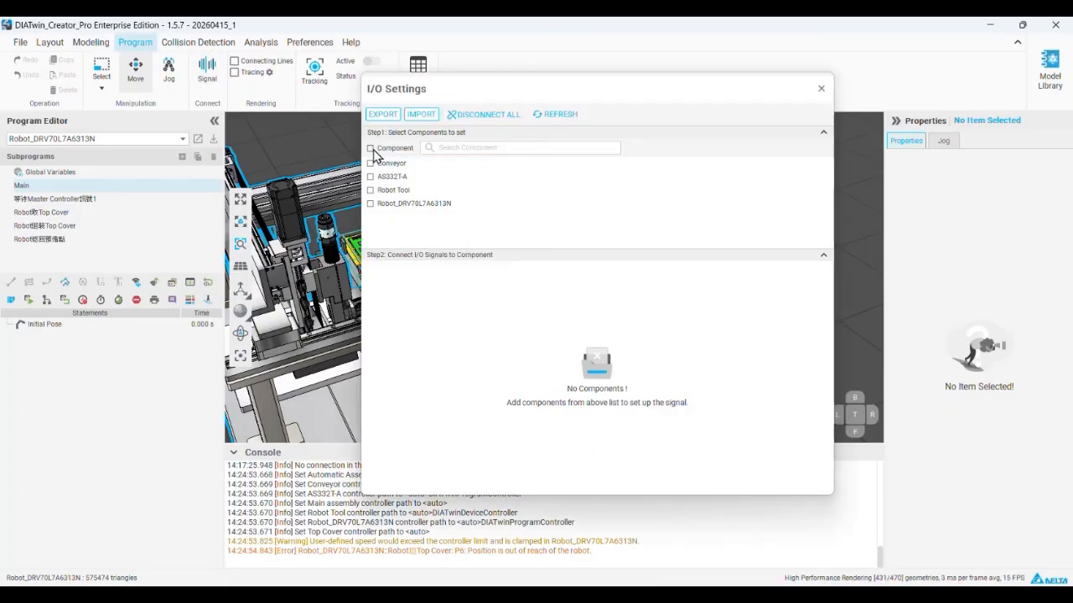
left_click(371, 190)
left_click(371, 204)
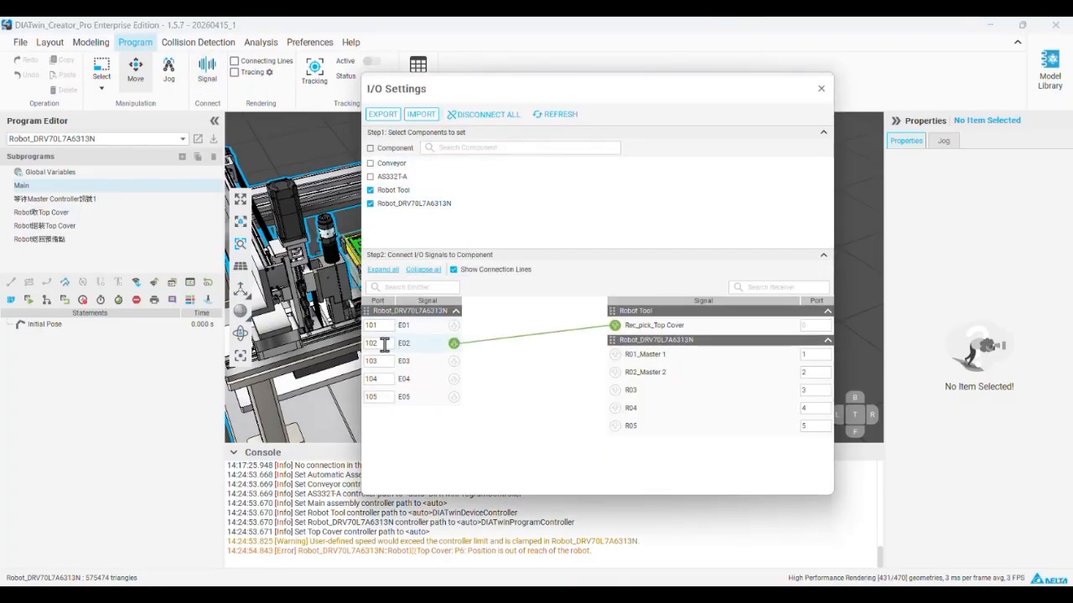
double_click(384, 344)
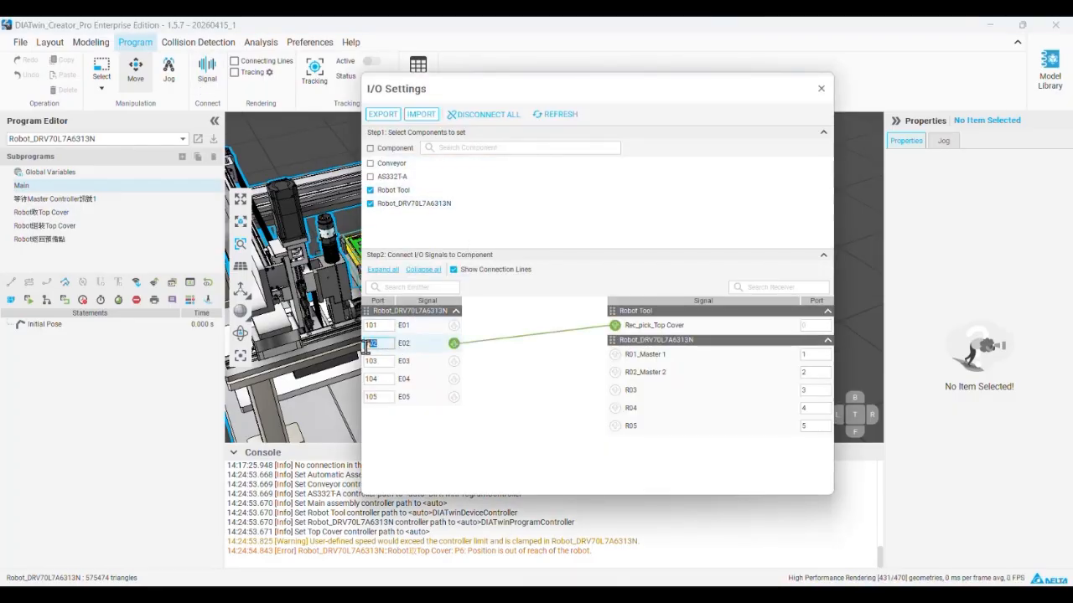
left_click(821, 90)
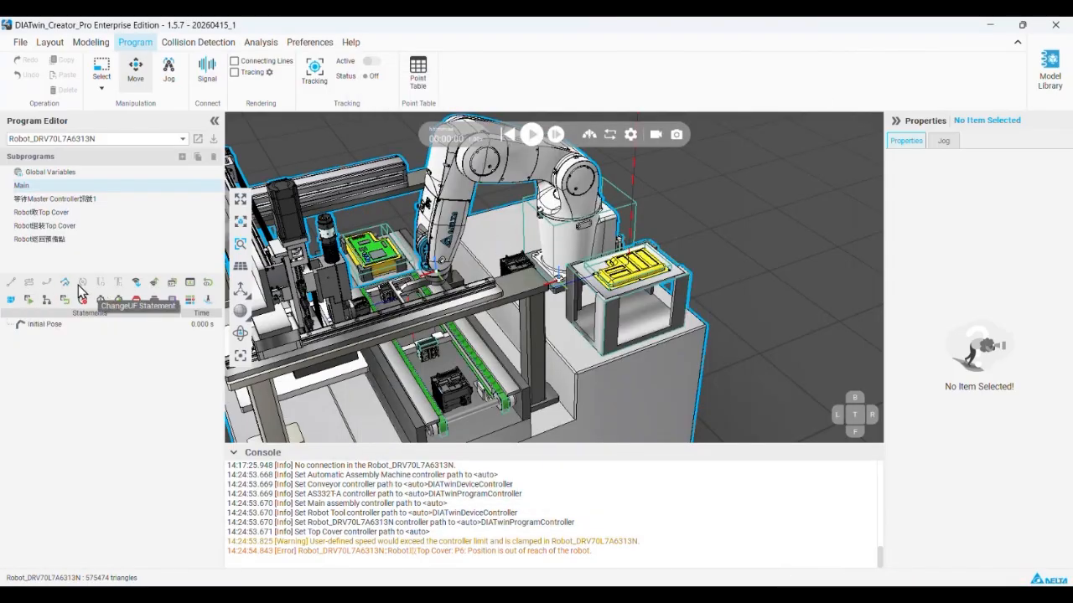
- Start jogging the robot with Jog by Snap enabled and choose the Slot-Parent-1 Tool Frame Container1 as tool frame
left_click(168, 67)
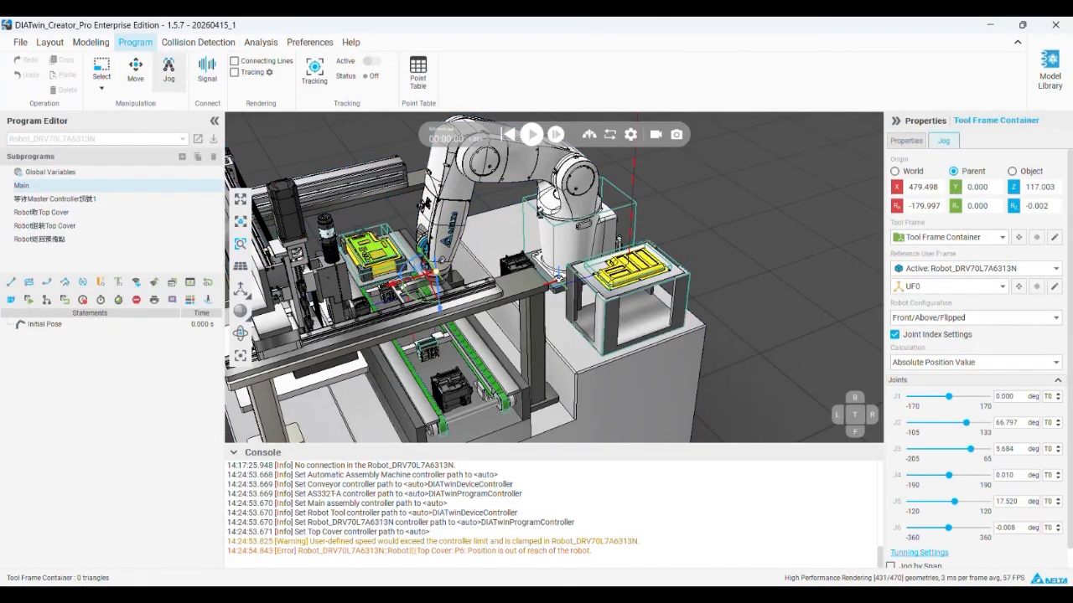
scroll(980, 446, "down", 1)
left_click(891, 546)
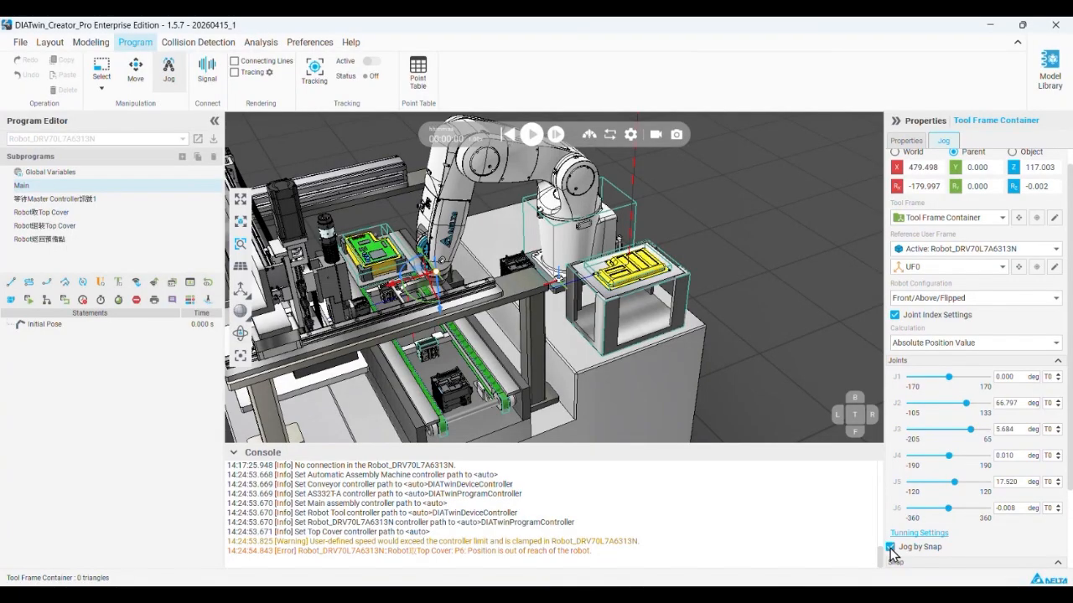
scroll(894, 556, "down", 3)
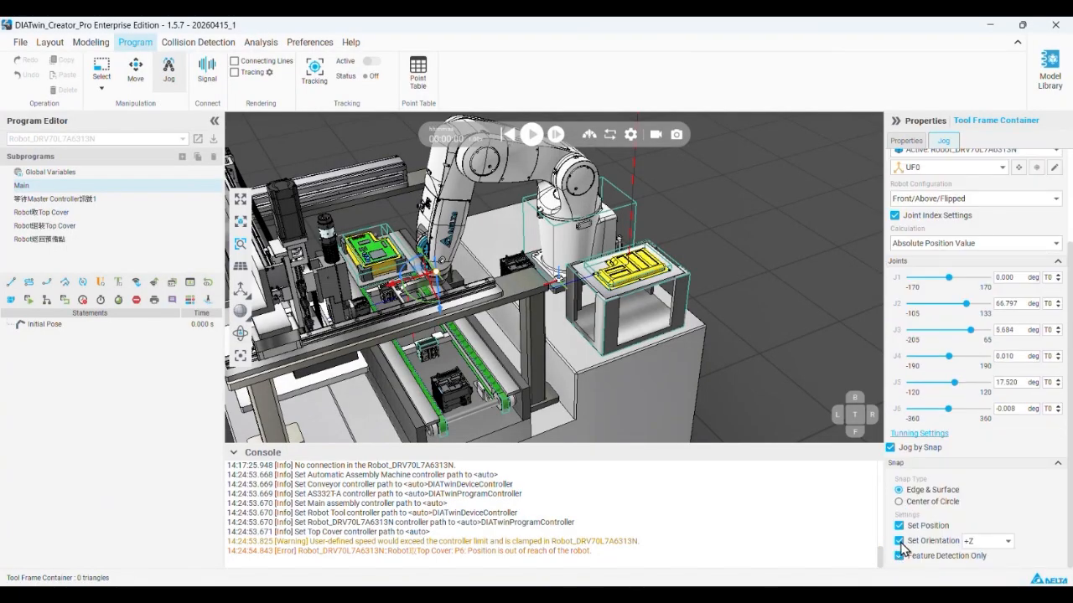
scroll(945, 411, "up", 4)
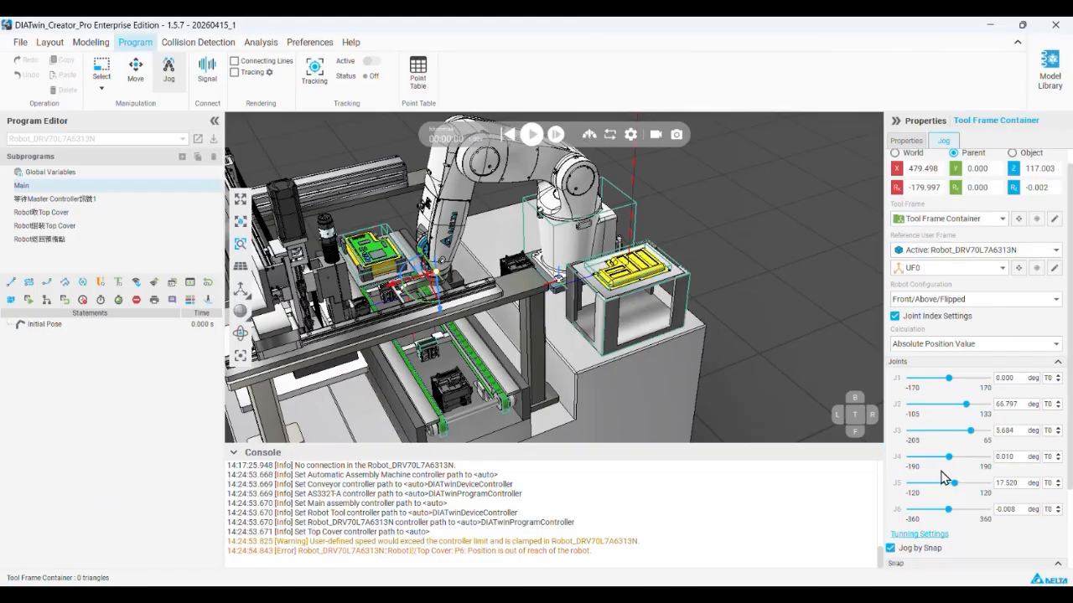
left_click(968, 238)
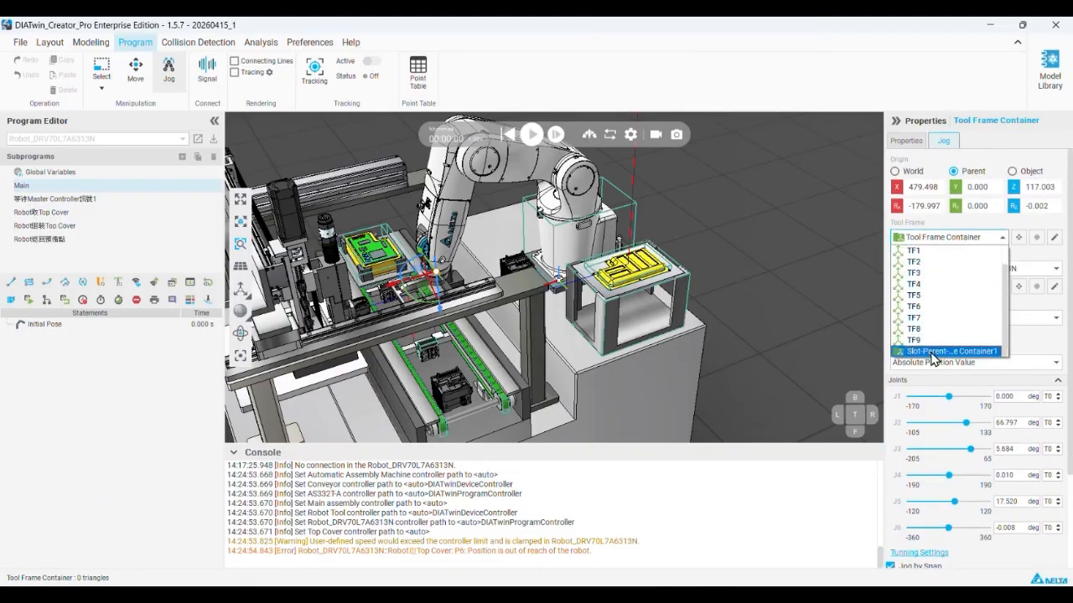
left_click(933, 352)
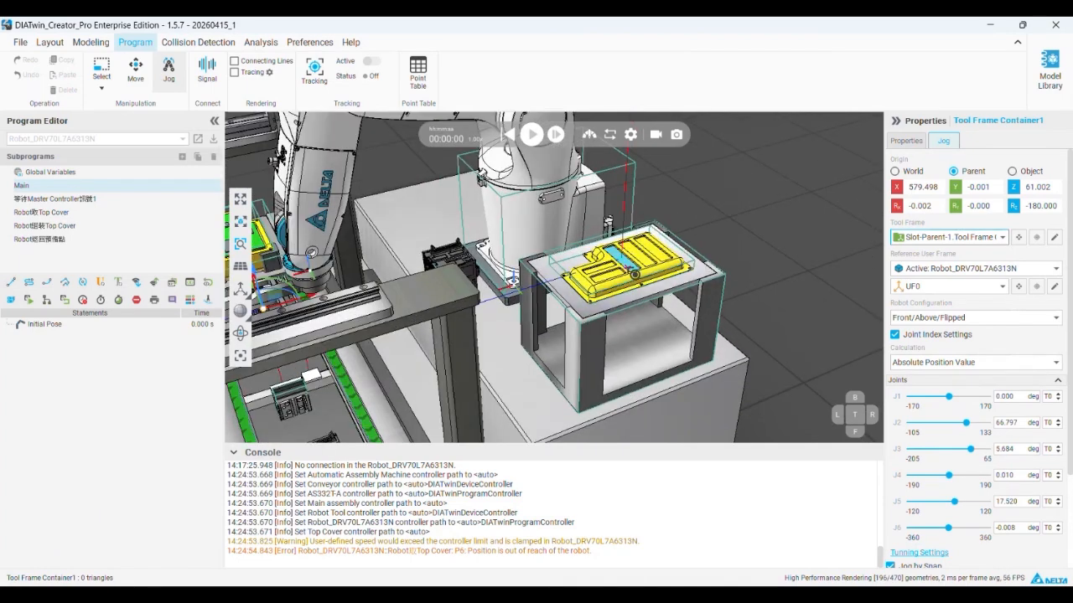
- Snap the vacuum tool onto the Top Cover with Rz at about -90°, and shift it to about X -34 mm
left_click(627, 265)
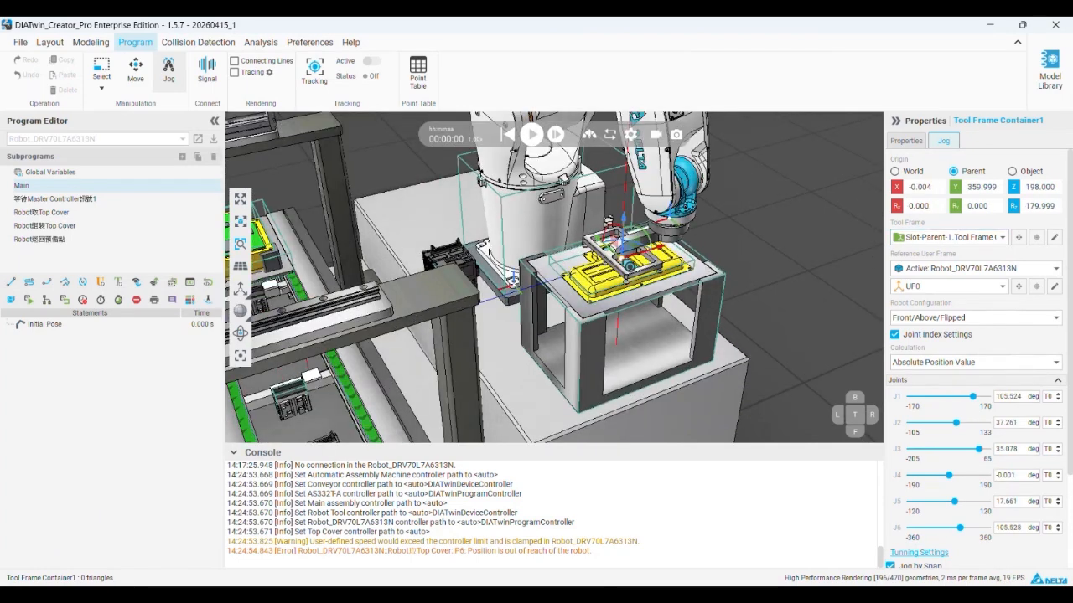
left_click_drag(644, 251, 626, 174)
key("ctrl+z")
key("ctrl+z")
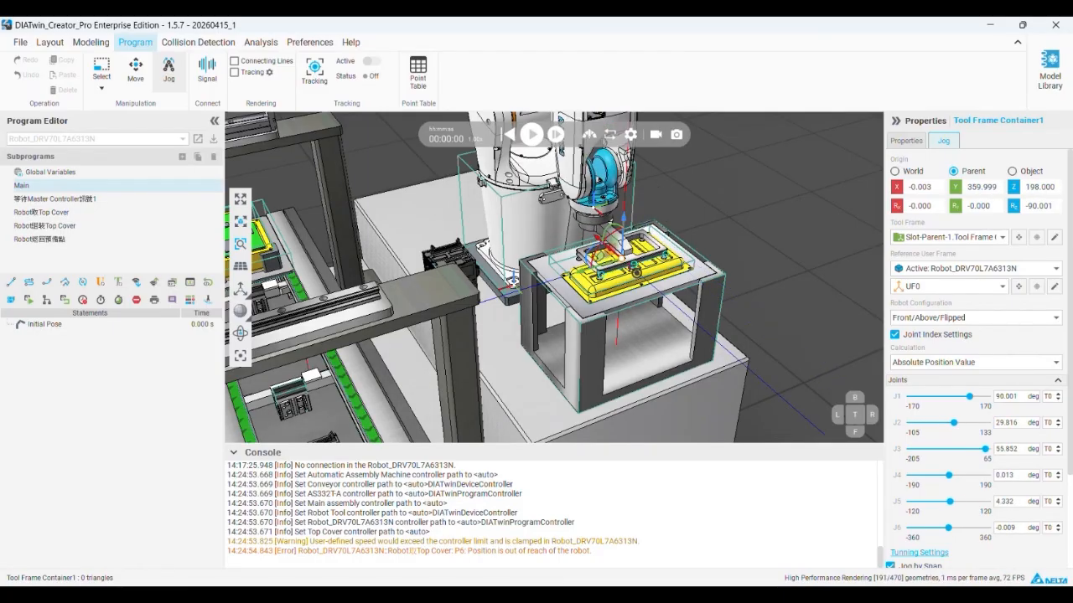
scroll(639, 255, "up", 2)
left_click_drag(590, 222, 612, 233)
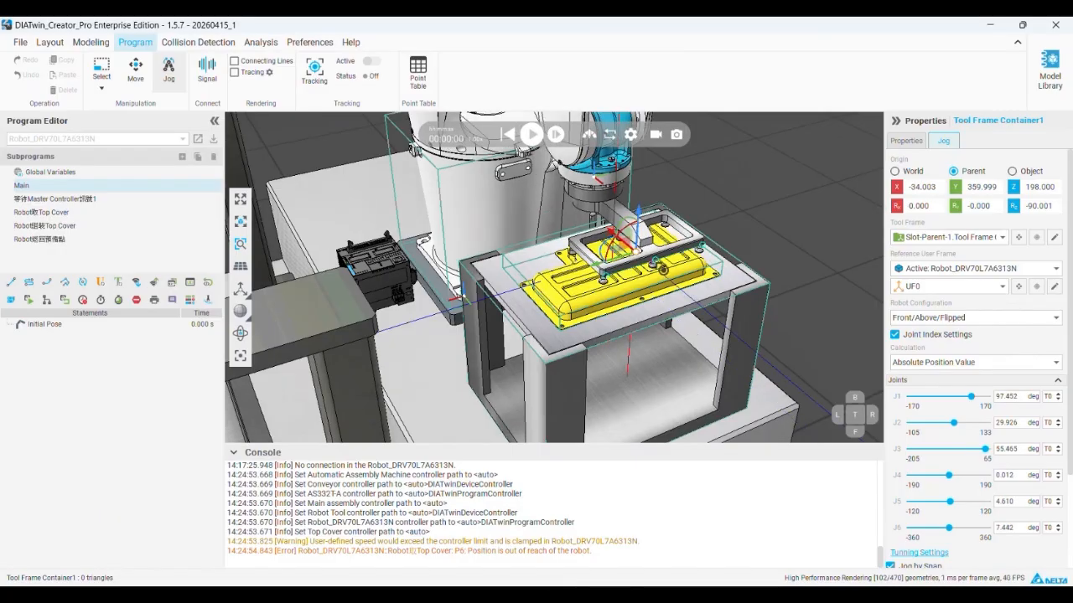
- Try snapping the vacuum tool onto the magazine plate beside the Top Cover, and undo the move
left_click(675, 264)
left_click(660, 316)
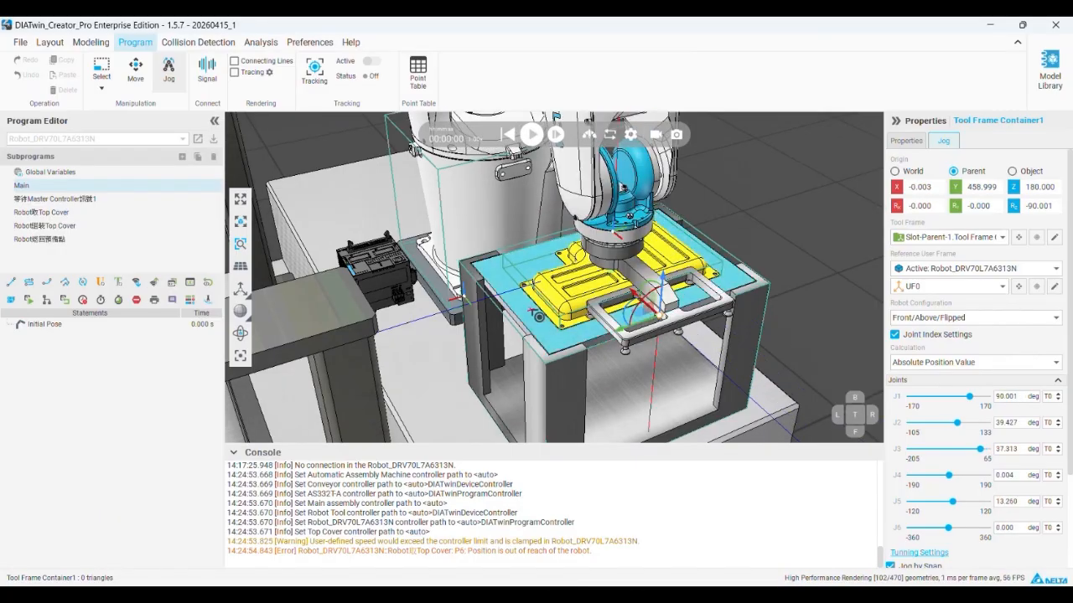
left_click_drag(539, 317, 614, 270)
key("ctrl+z")
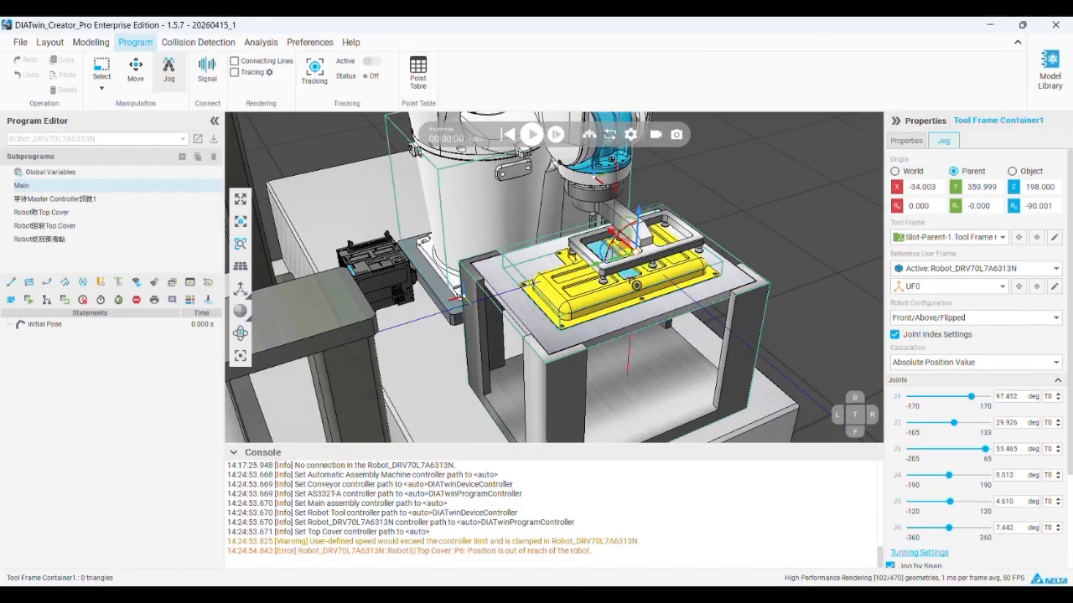
- Undo the tool's X shift, and add a point-to-point motion with the tool raised above the Top Cover to Z 230
key("ctrl+z")
mouse_move(636, 286)
right_mouse_down()
mouse_move(620, 272)
mouse_move(616, 289)
right_mouse_up()
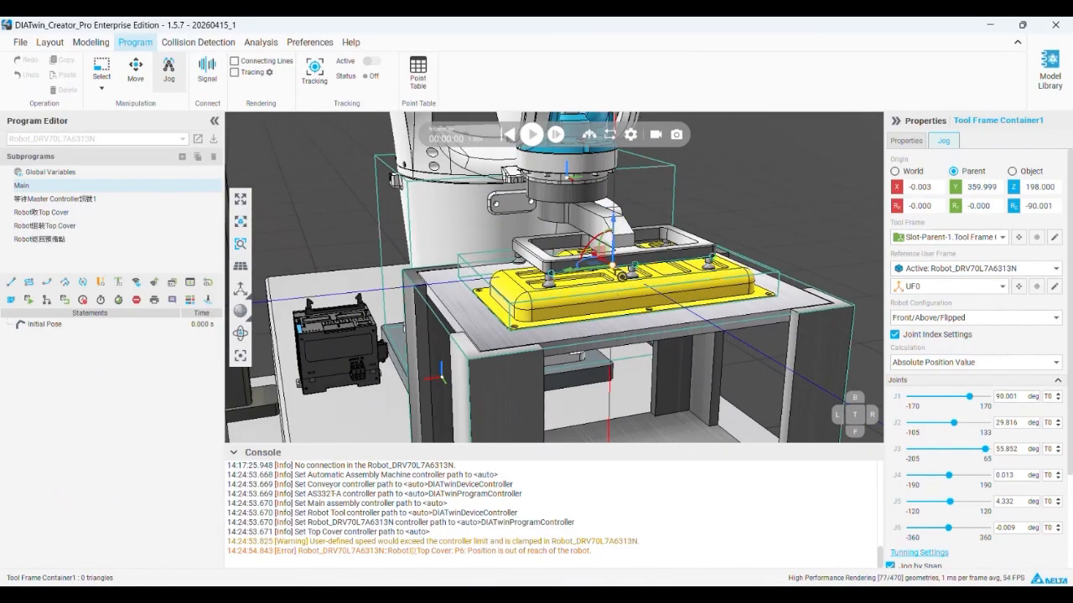
left_click_drag(613, 230, 613, 189)
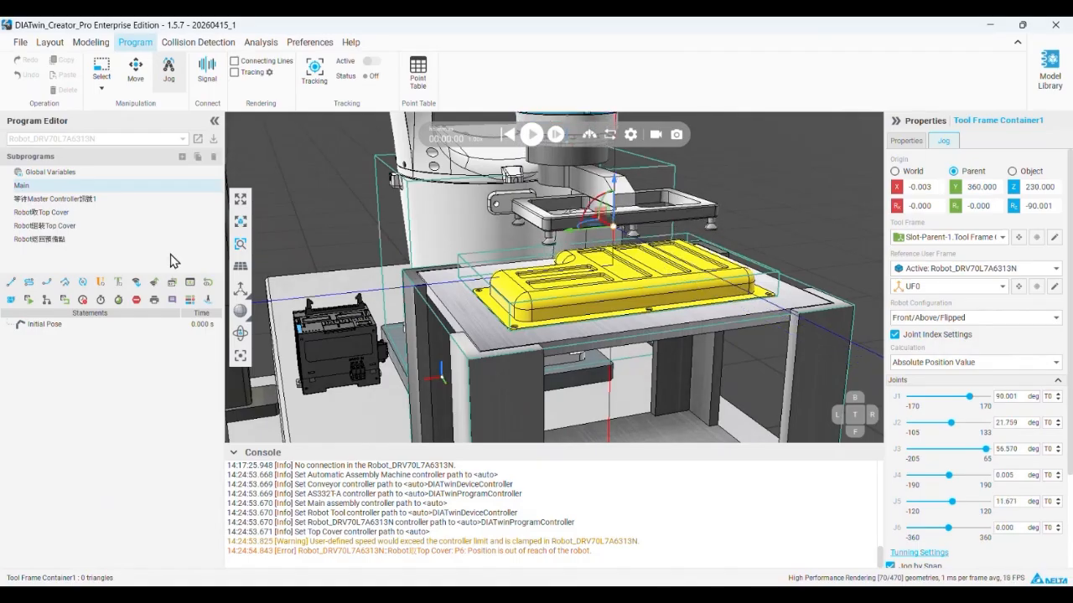
left_click(12, 282)
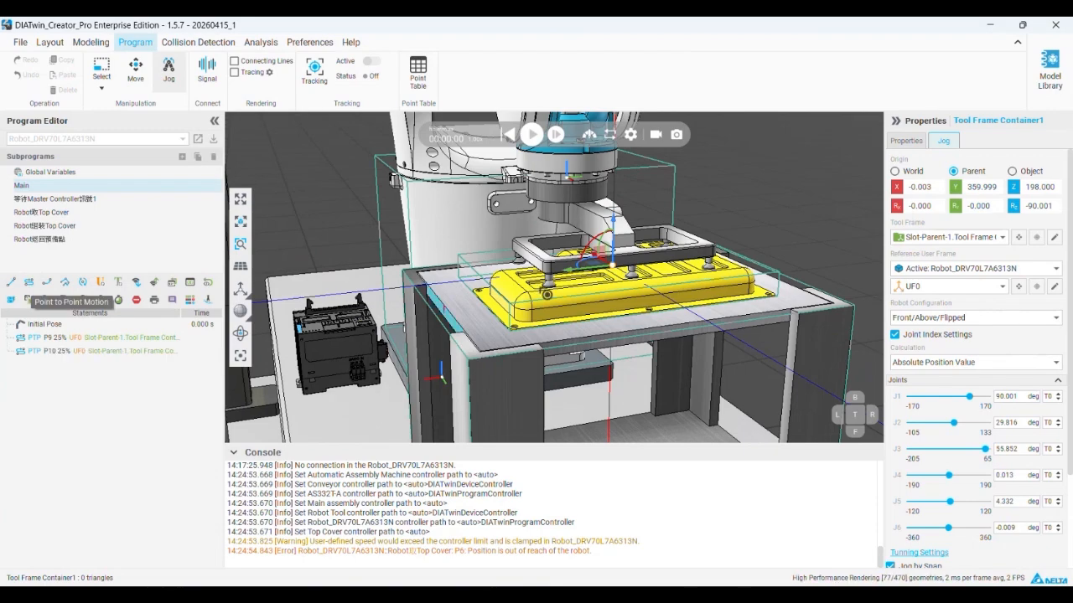
- Add a point-to-point motion at the Top Cover pick position, Z 198, and another with the tool raised to Z 229
left_click(12, 281)
left_click_drag(618, 240, 616, 200)
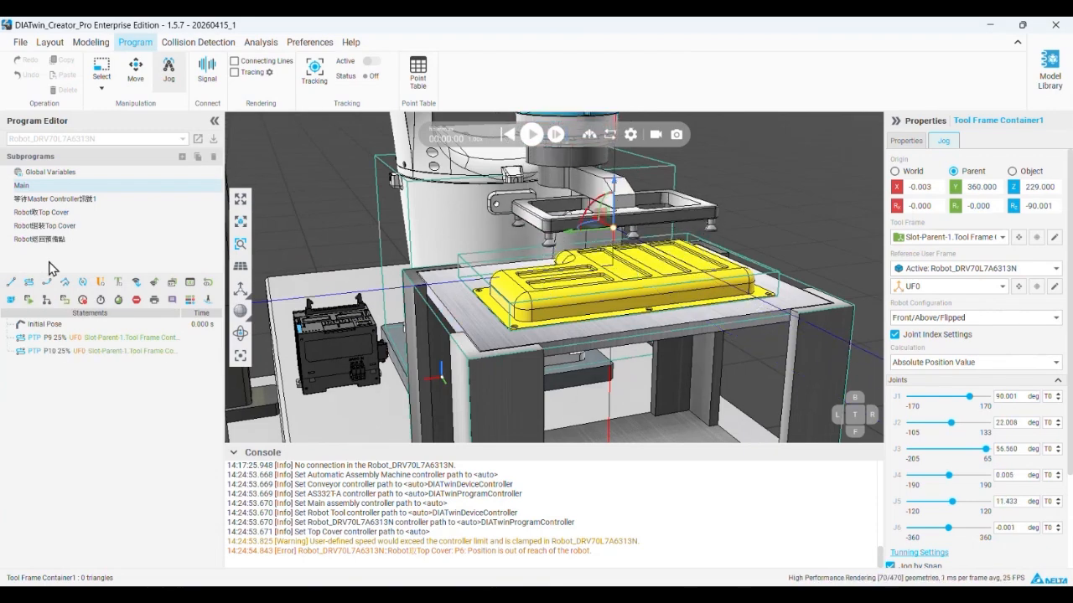
left_click(12, 281)
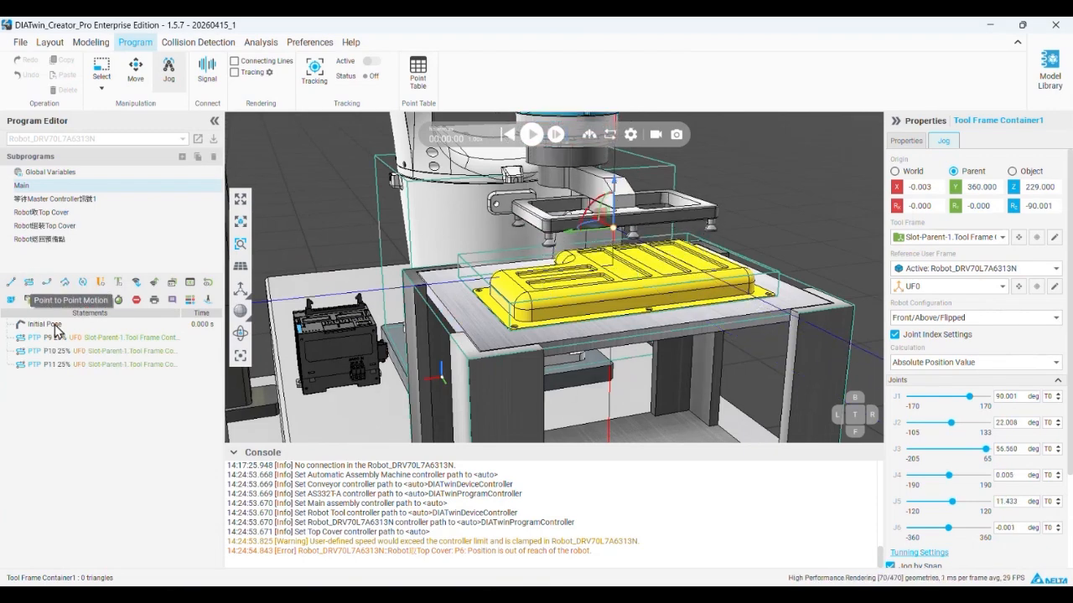
- Insert a set-output statement between the pick motion and the final raise motion, turning output port 102 to True
left_click(152, 289)
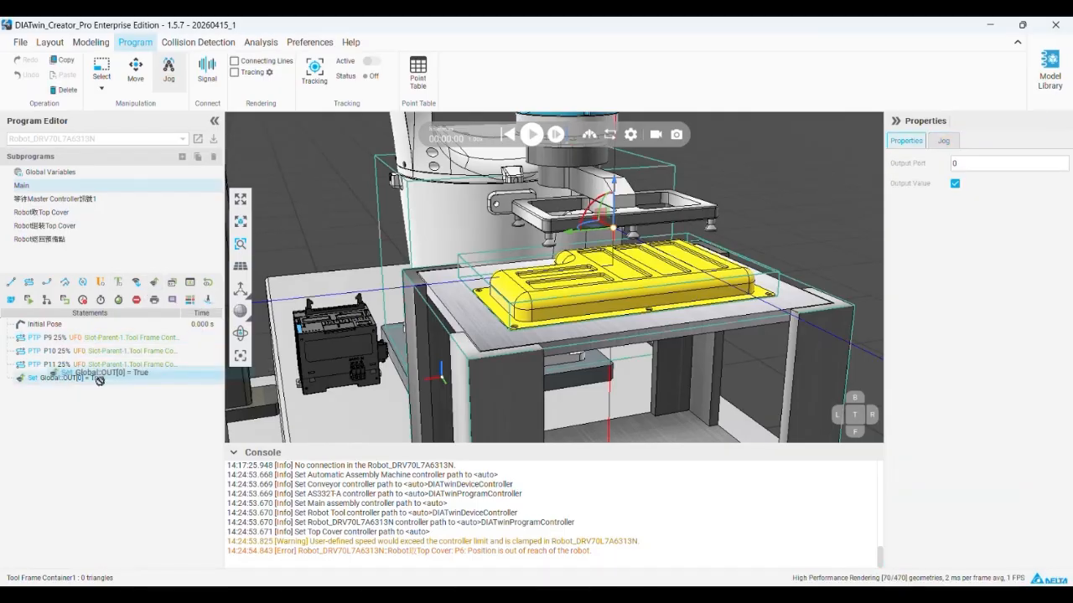
left_click_drag(117, 369, 88, 370)
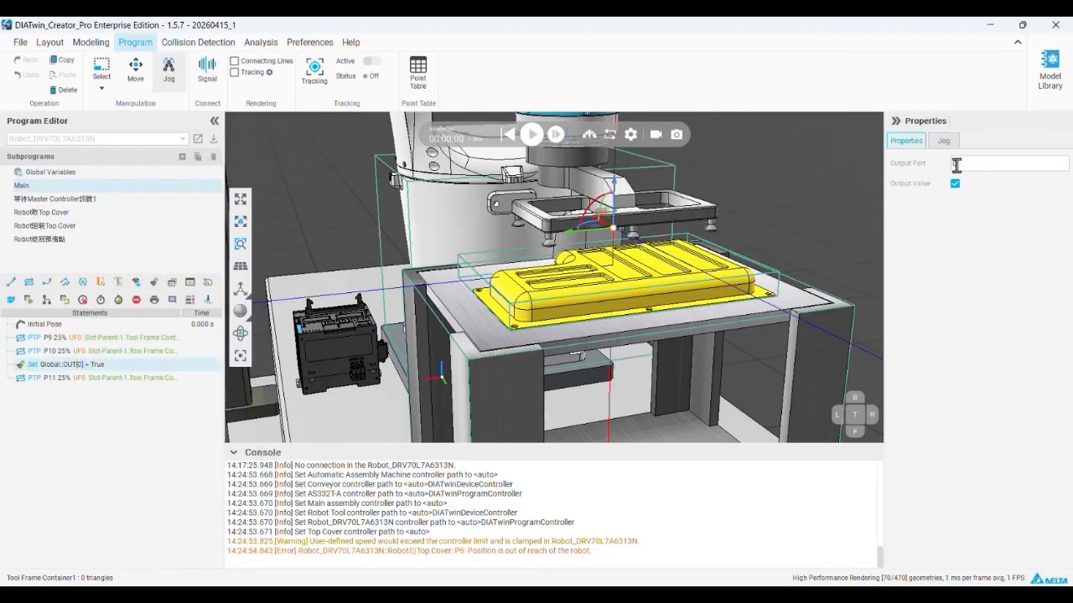
left_click(955, 164)
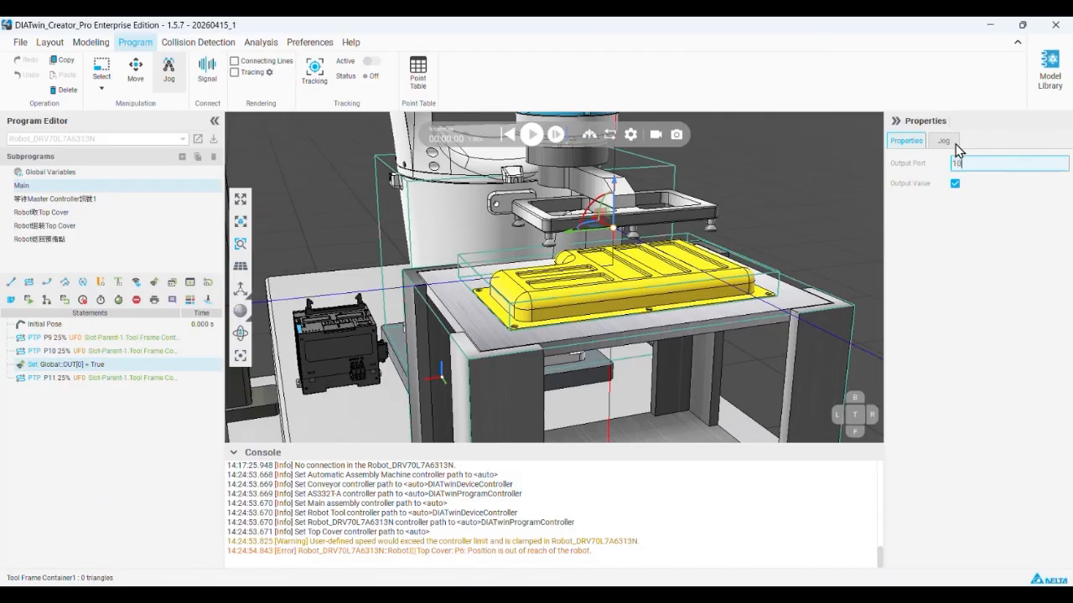
key("Return")
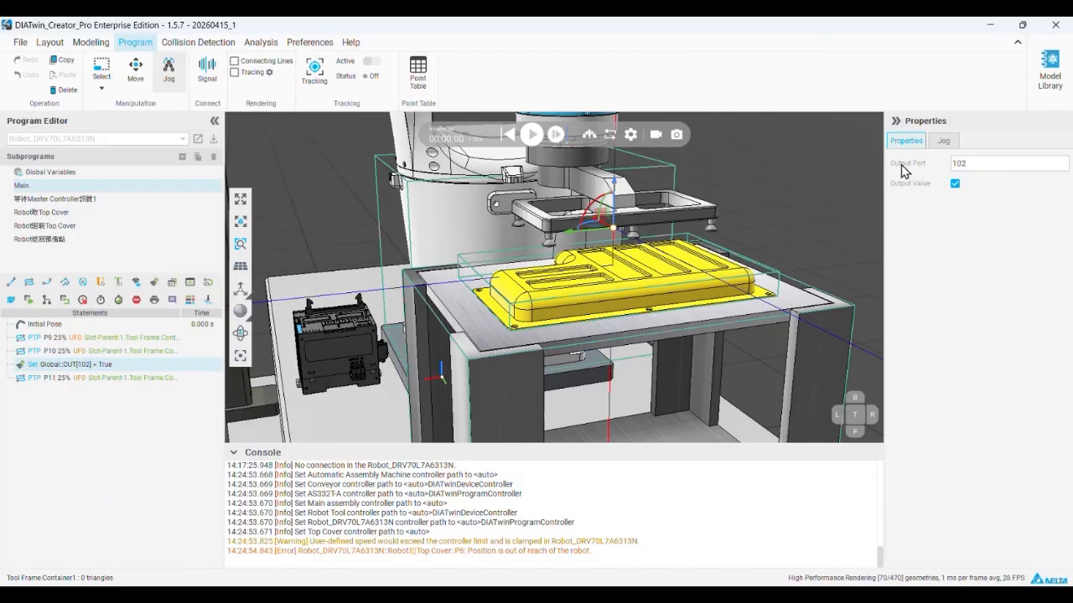
- Return the robot to its Initial Pose, simulate the Top Cover pick and watch the lift, and reset the simulation
left_click(57, 324)
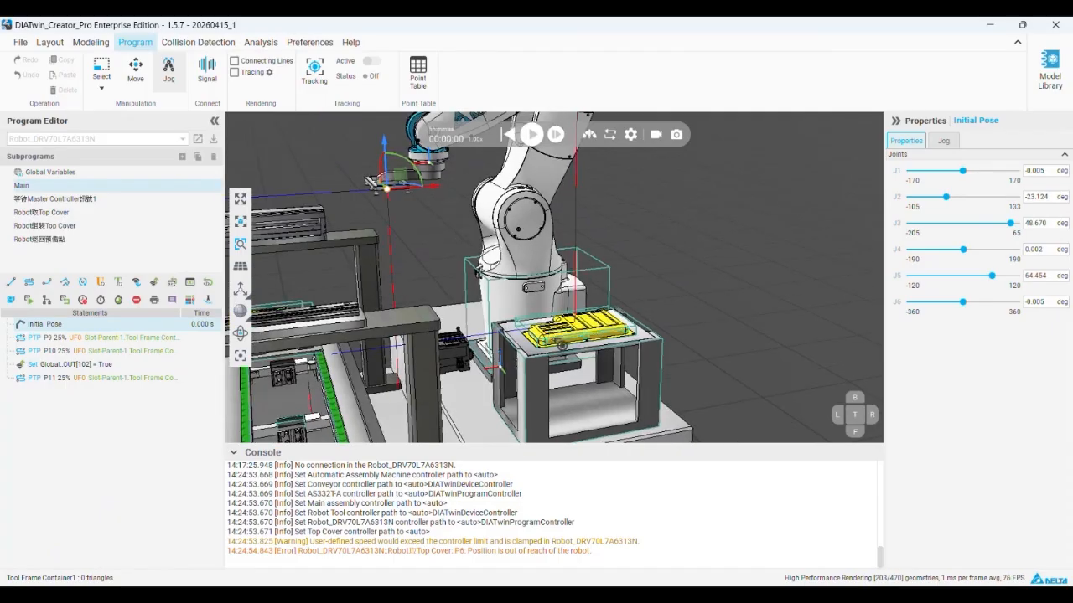
scroll(569, 353, "up", 3)
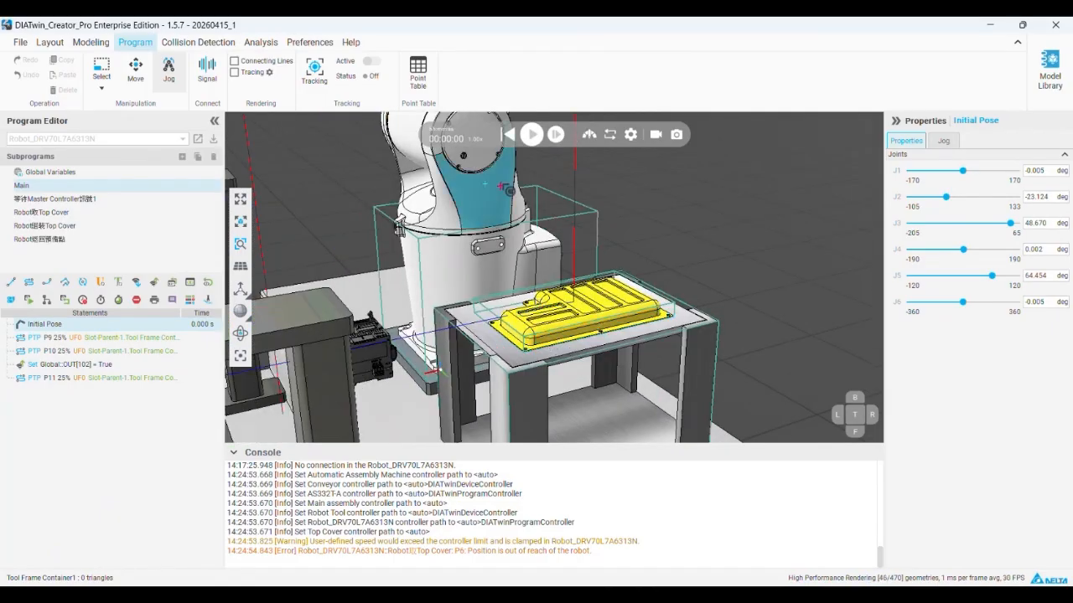
left_click(532, 134)
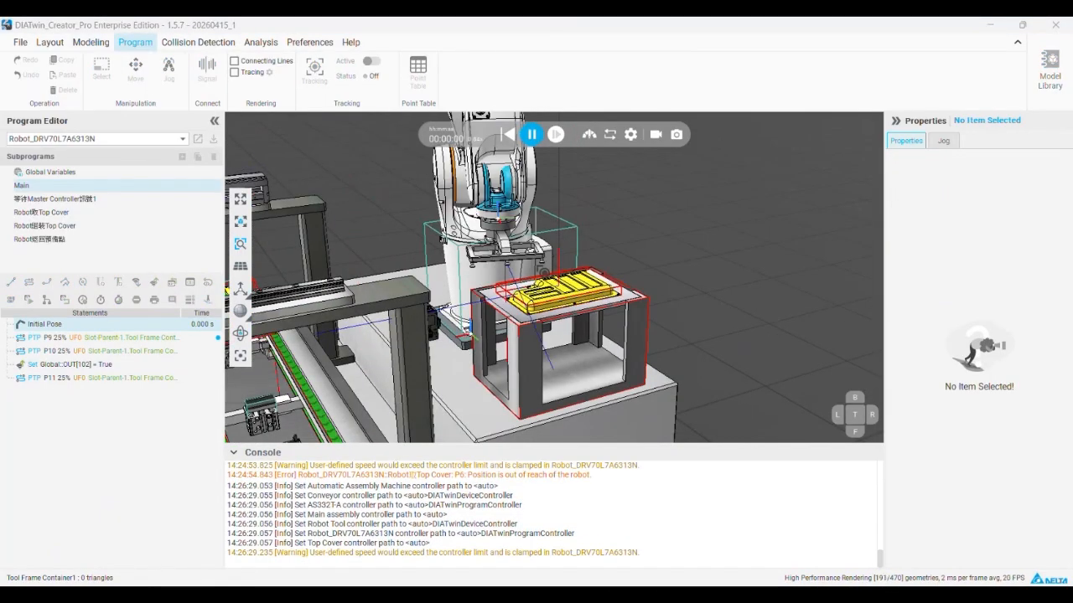
right_click_drag(568, 312, 561, 300)
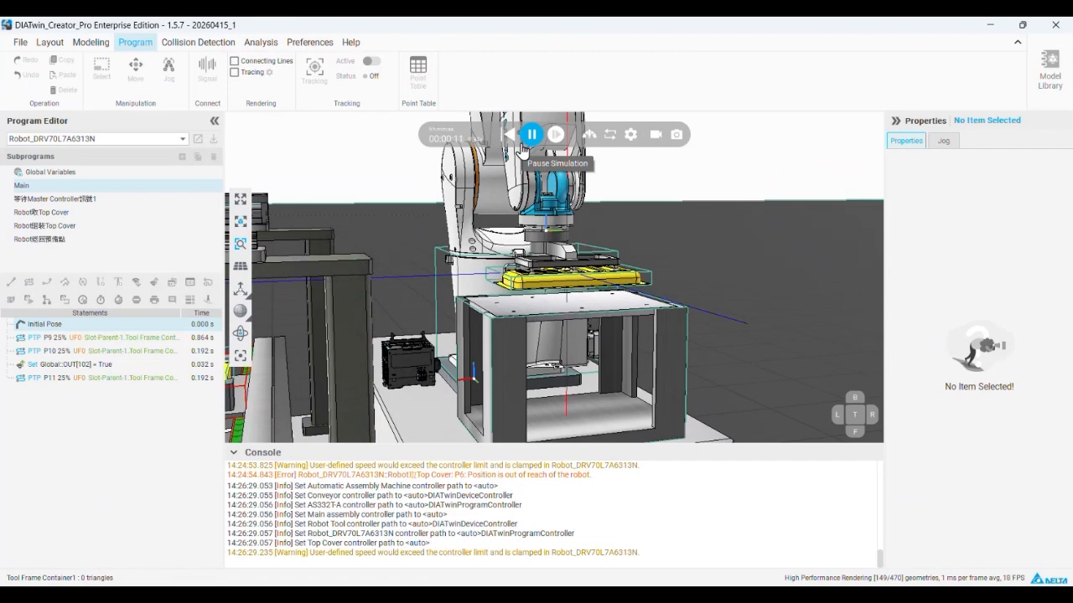
left_click(531, 134)
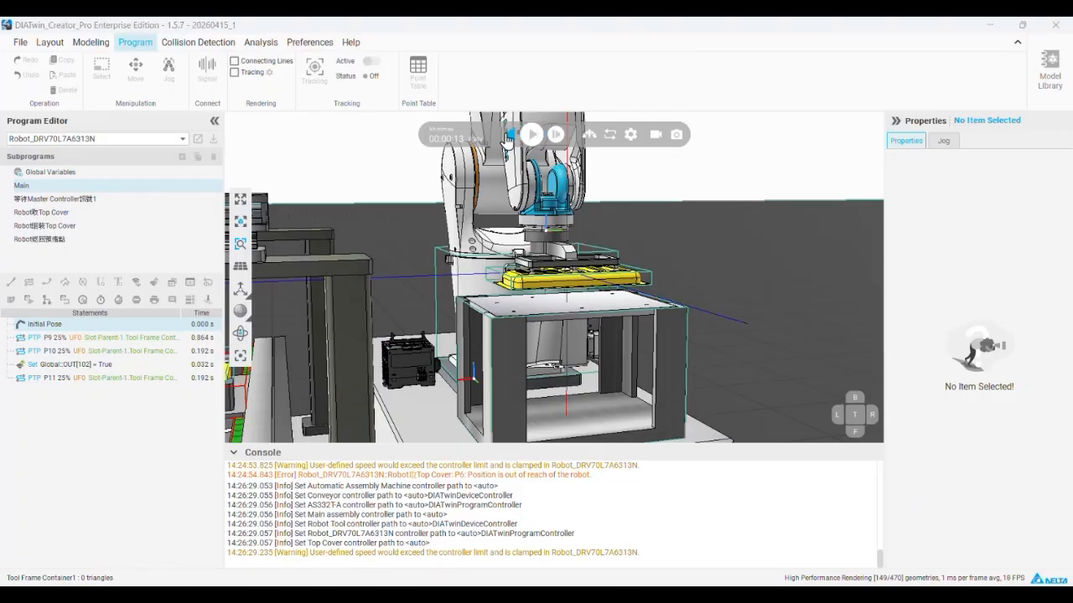
left_click(507, 135)
- Delete the three point-to-point motions and the set-output statement from the Main program, keeping Initial Pose
left_click(62, 338)
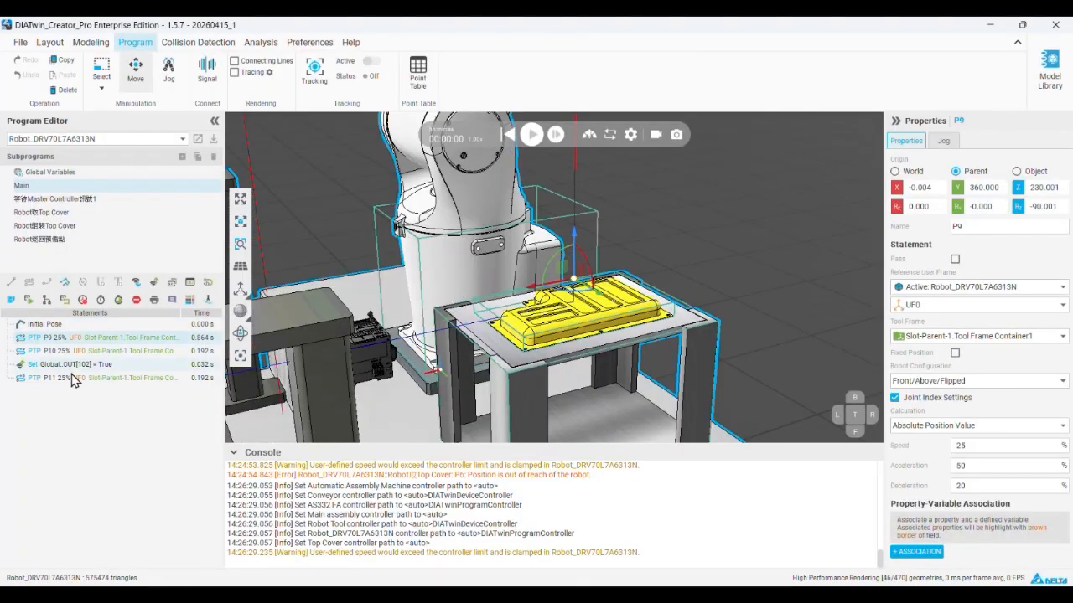
left_click(75, 377, "shift")
right_click(77, 375)
left_click(104, 411)
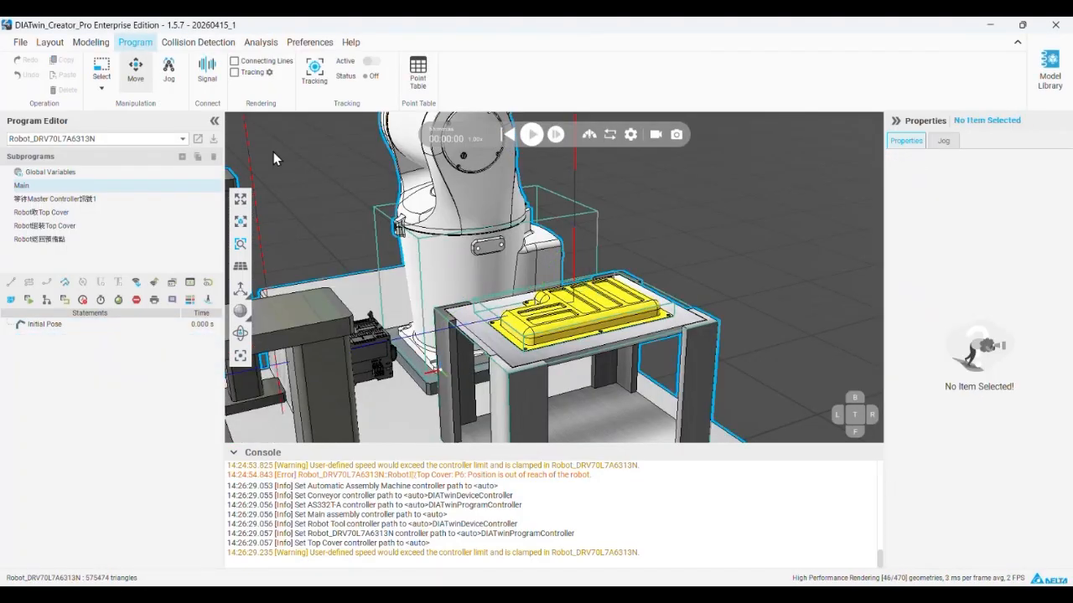
- Start jogging Robot_DRV70L7A6313N with tool frame TF0, and move it to about X 245, Y 31, Z 564
scroll(551, 296, "down", 5)
middle_click_drag(550, 295, 590, 329)
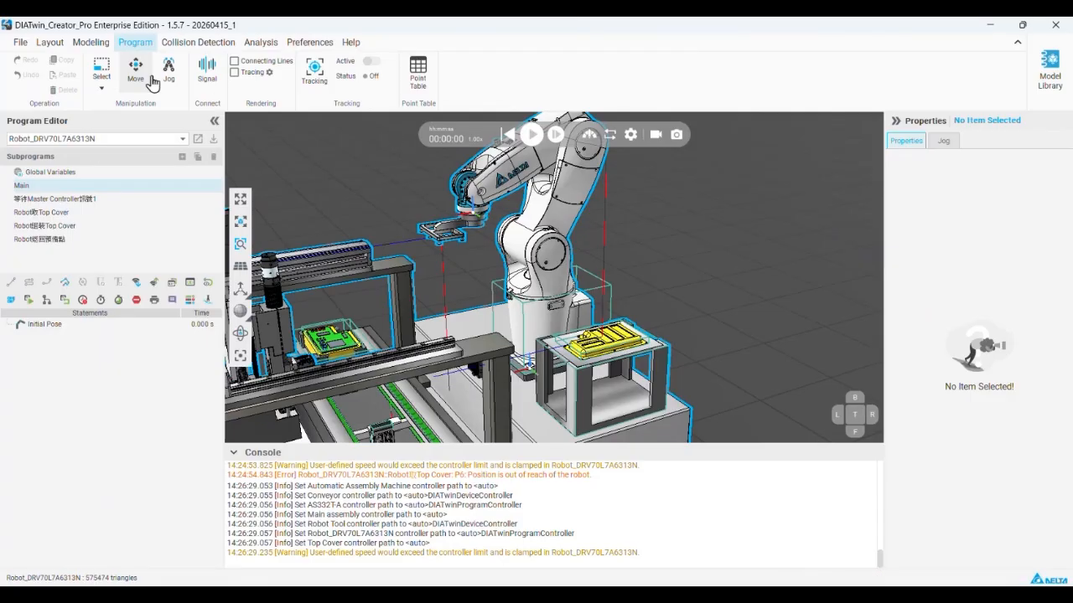
left_click(97, 140)
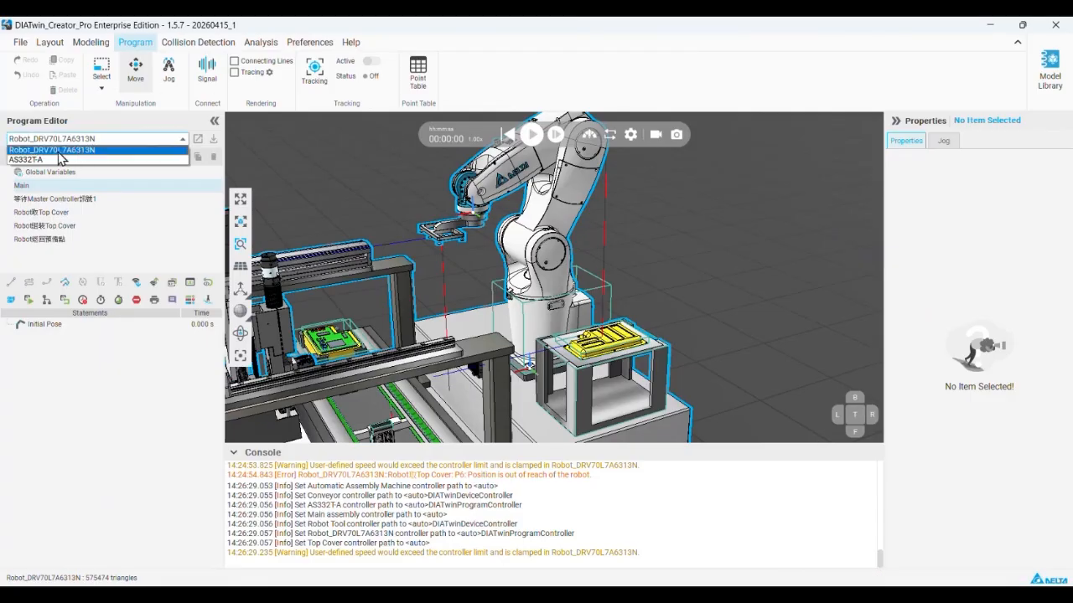
left_click(59, 151)
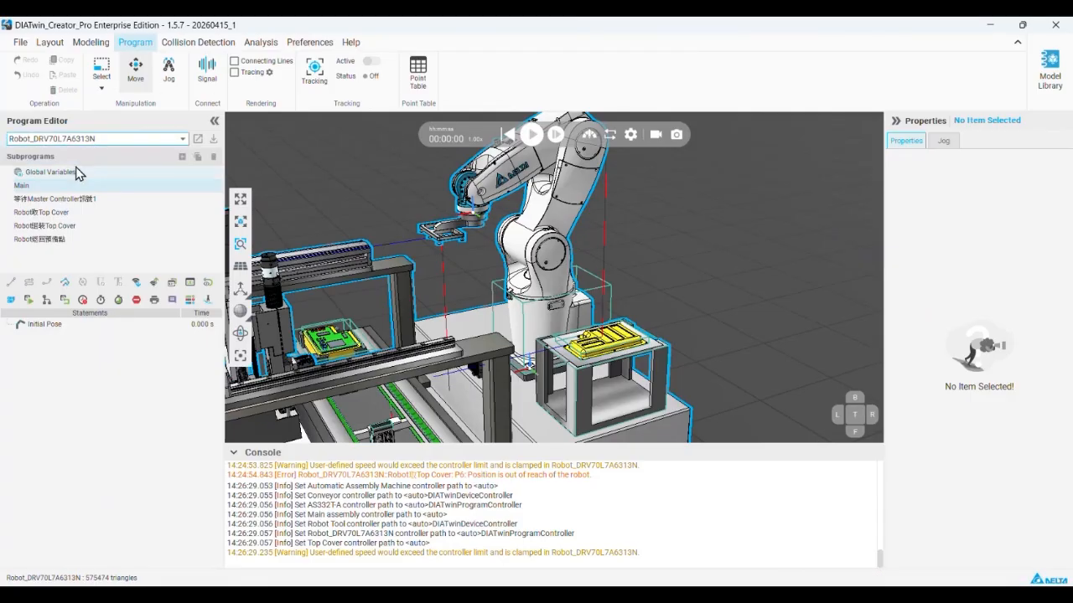
left_click(168, 77)
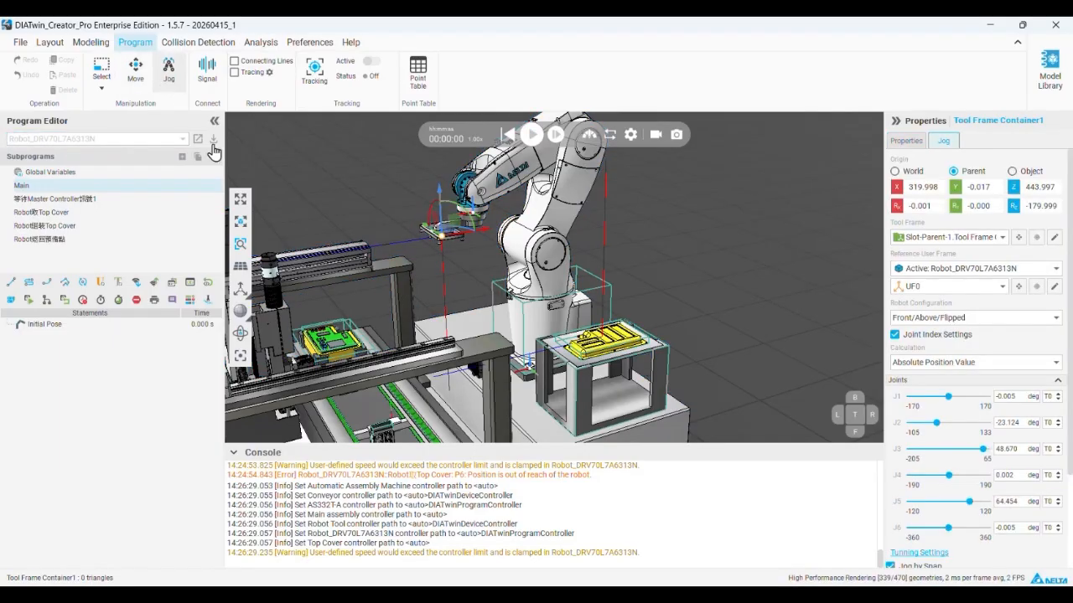
left_click(961, 238)
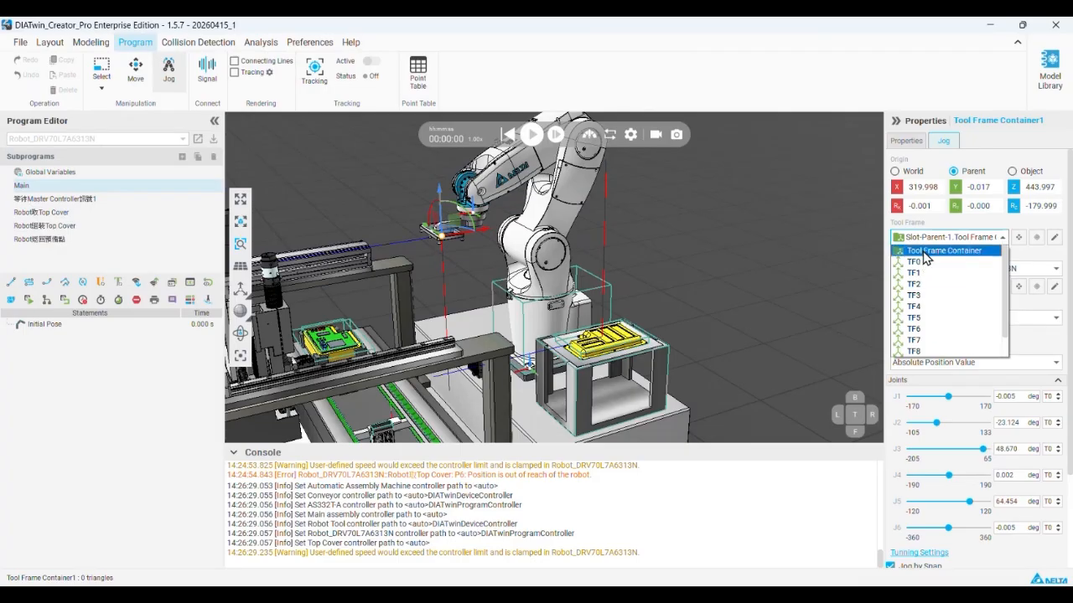
left_click(922, 262)
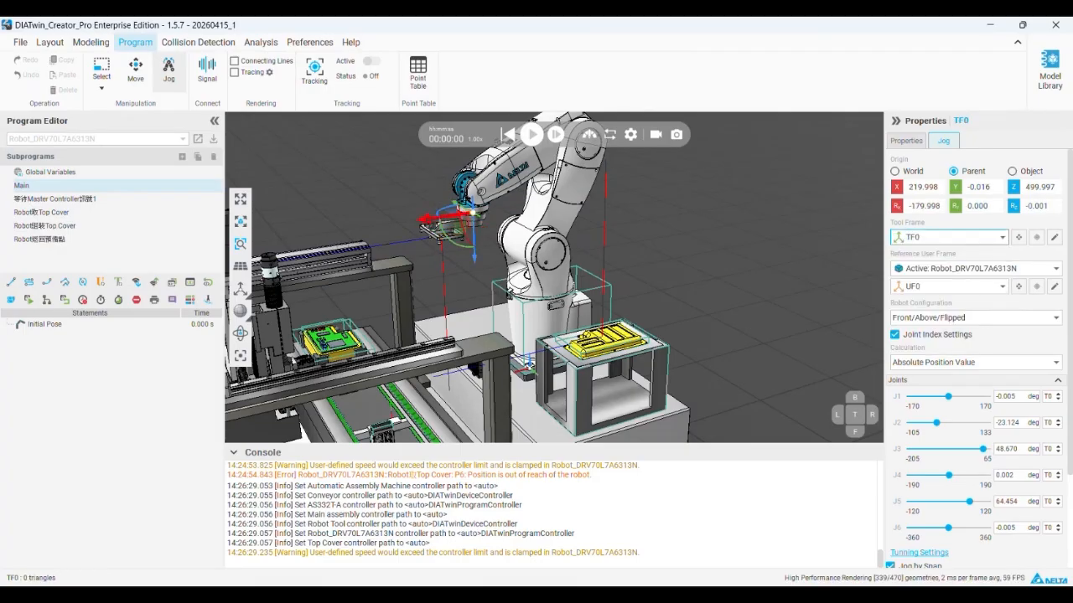
left_click_drag(437, 218, 476, 208)
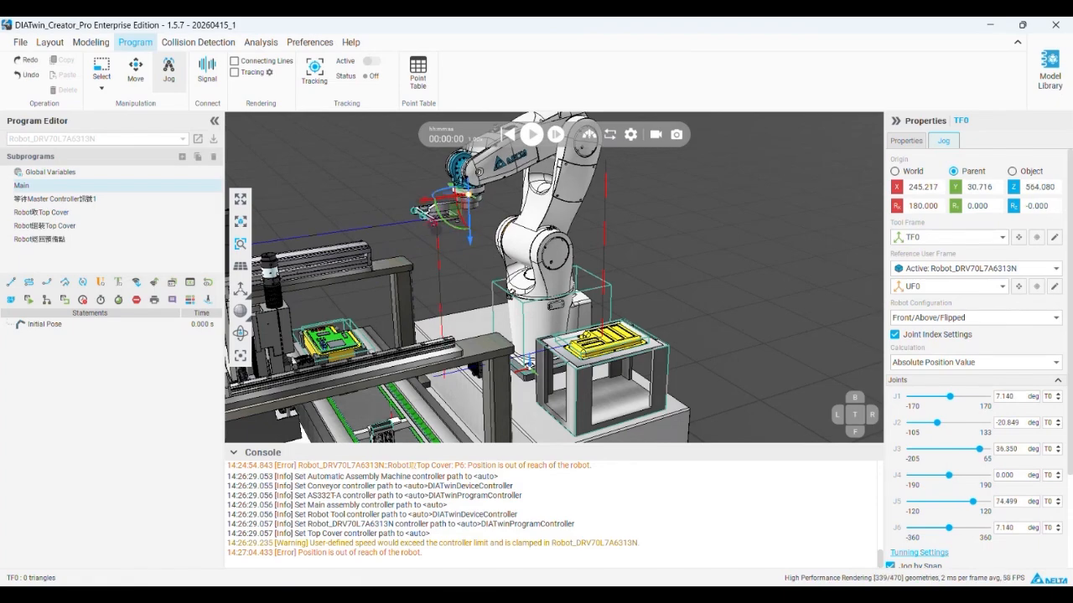
- Inspect Tool Frame Container1 among the Robot Tool's behaviors and its location on the vacuum tool
left_click(91, 42)
left_click(432, 211)
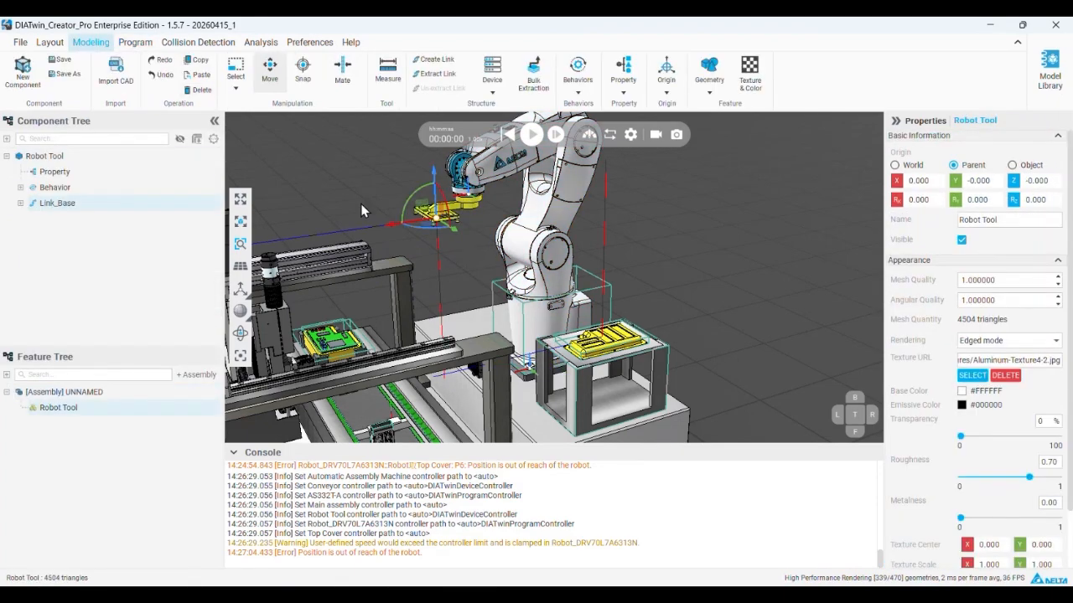
left_click(20, 187)
left_click(84, 219)
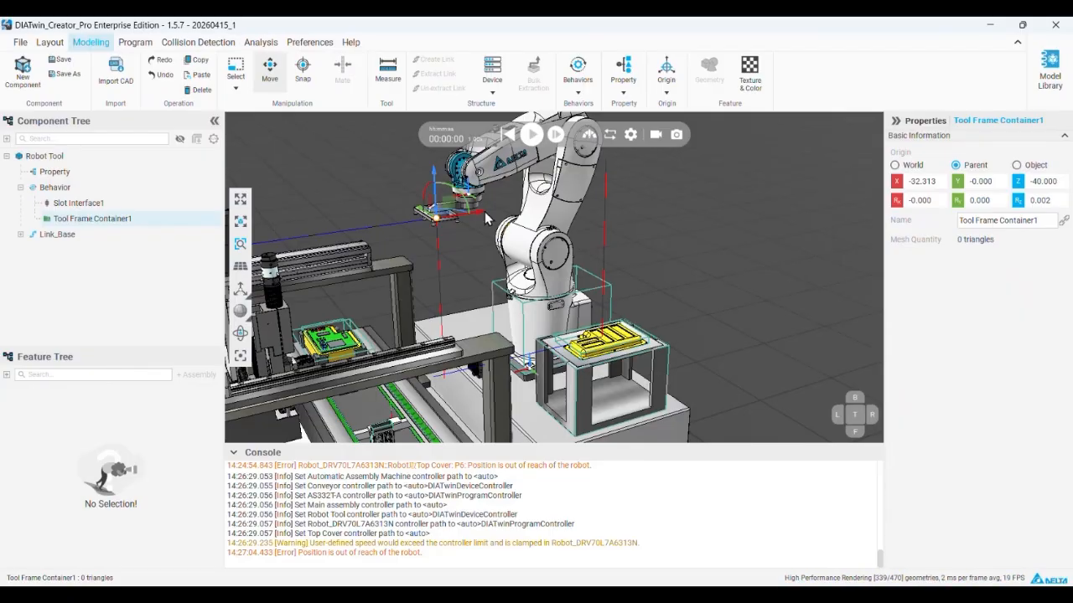
scroll(484, 216, "up", 4)
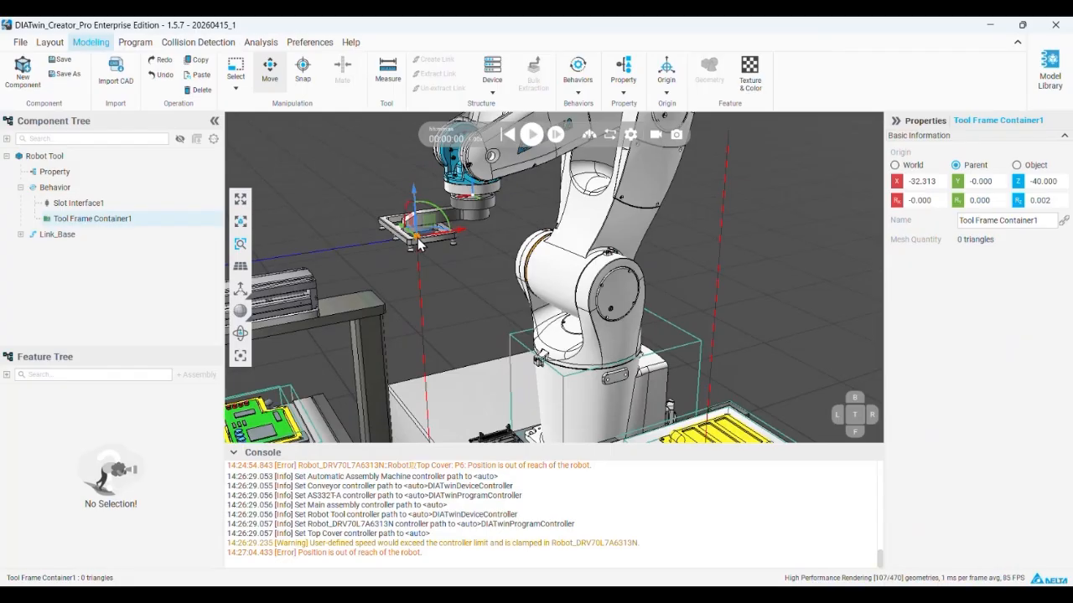
- Resume jogging the robot in the program and set the tool frame to Slot-Parent-1 Tool Frame Container1
left_click(135, 42)
left_click(169, 67)
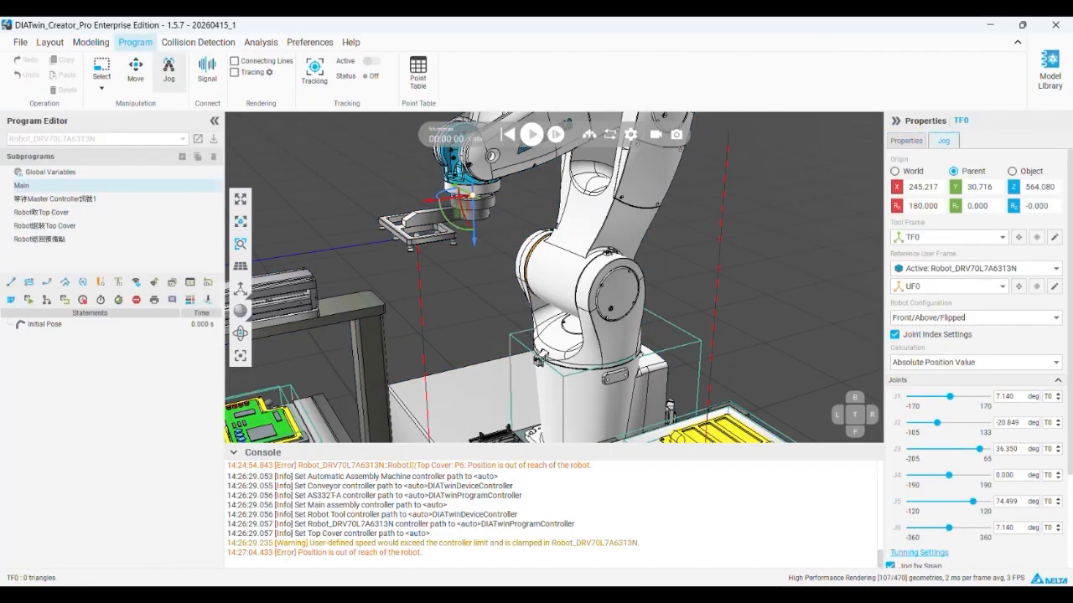
left_click(947, 238)
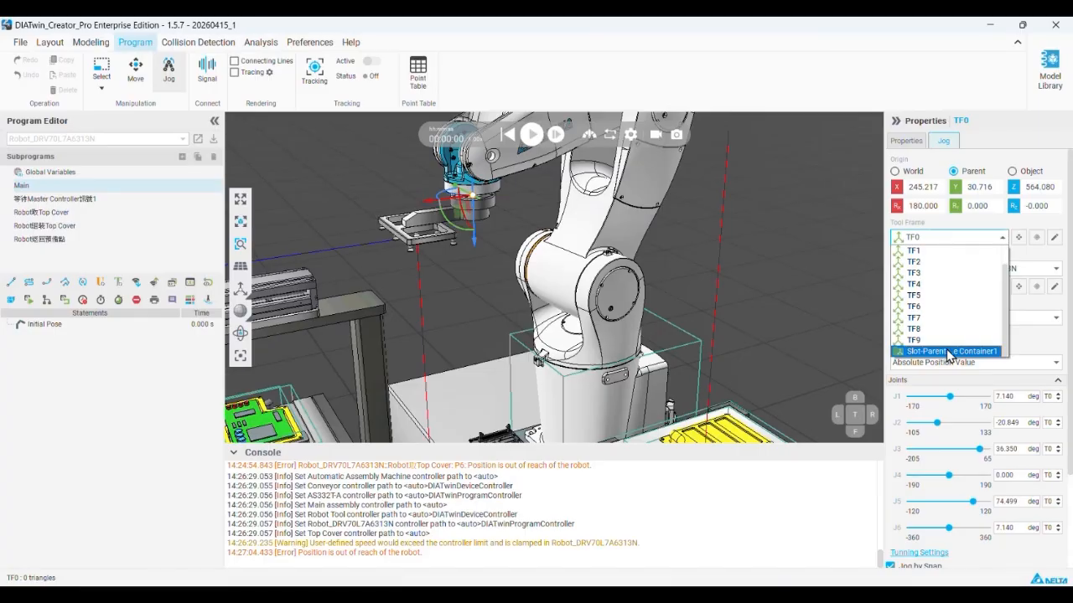
left_click(949, 351)
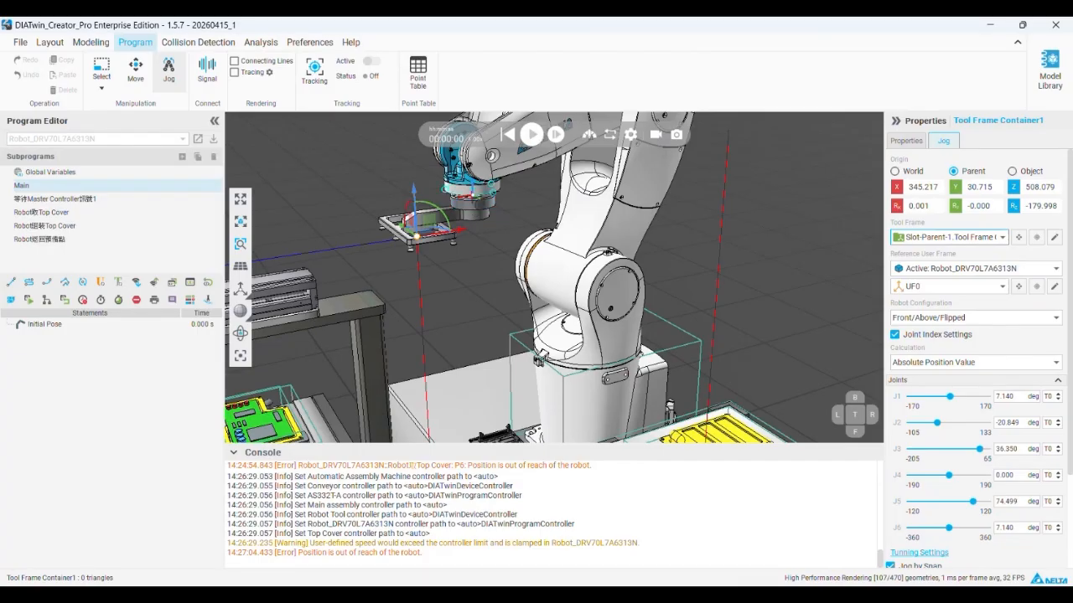
- Compare tool frame TF0 with Slot-Parent-1 Tool Frame Container1 on the robot, keep the latter, and review the Jog by Snap settings
right_click_drag(423, 251, 429, 262)
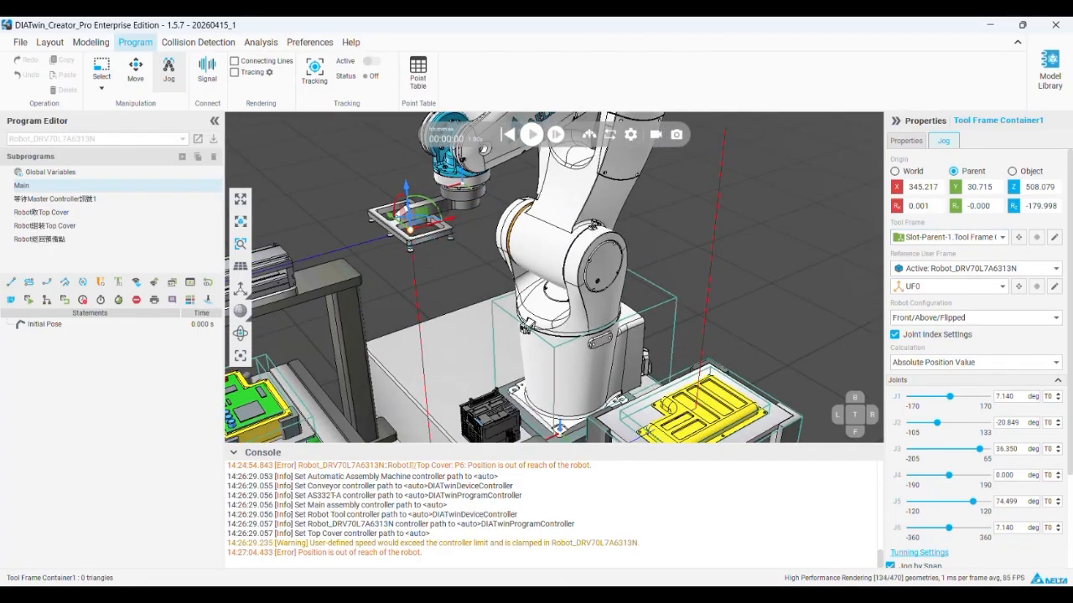
left_click(939, 237)
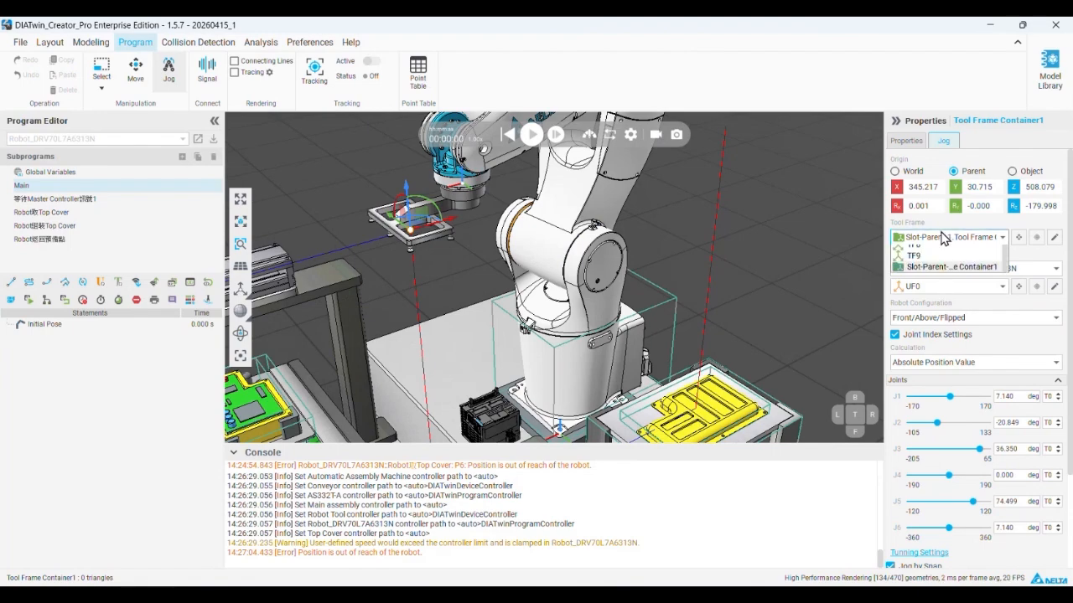
left_click(922, 260)
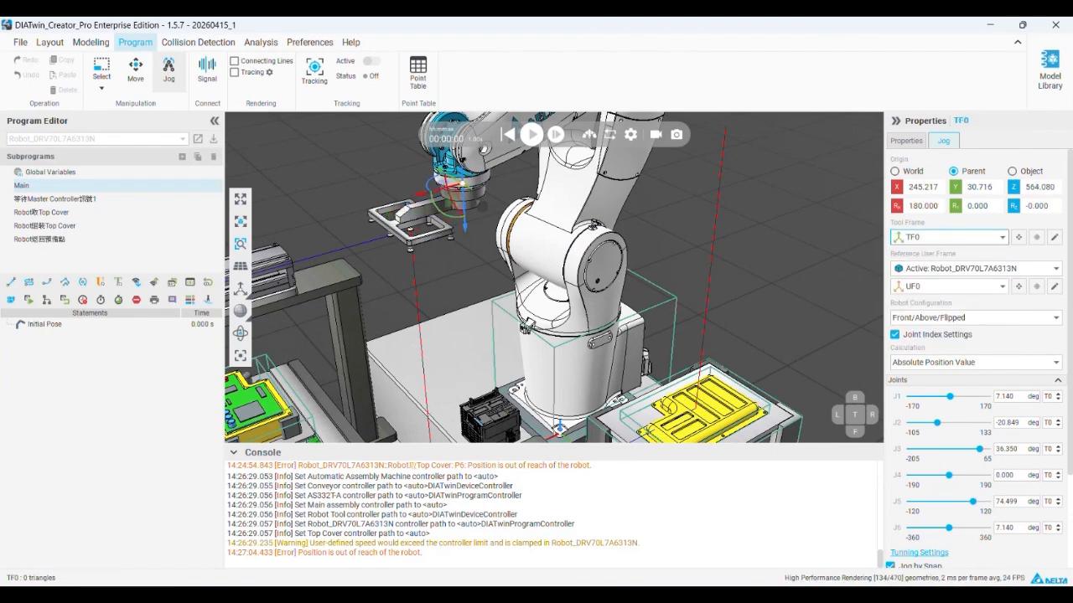
left_click(917, 238)
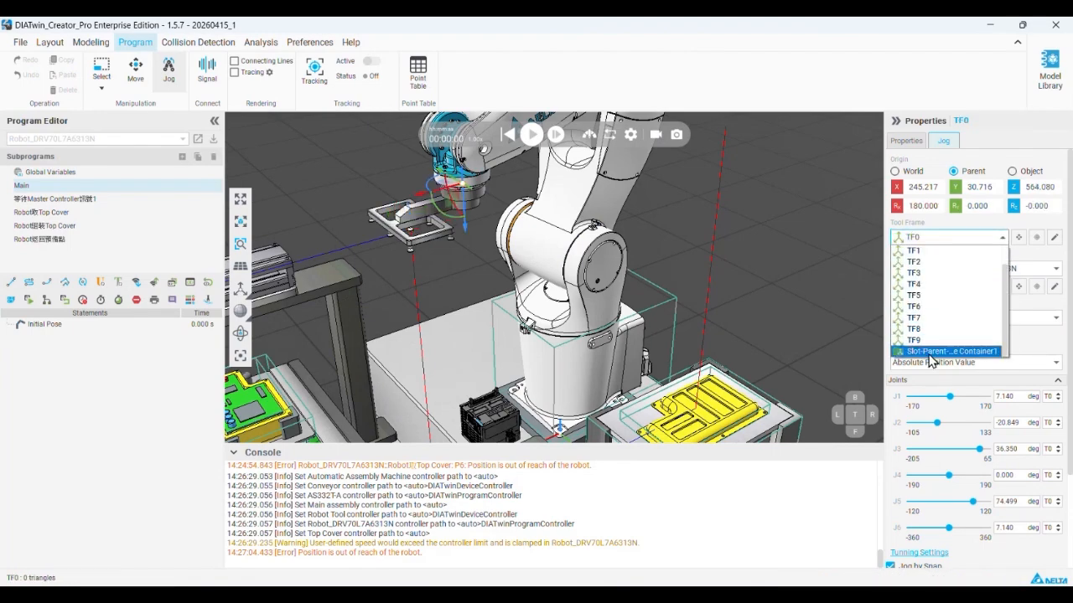
left_click(931, 359)
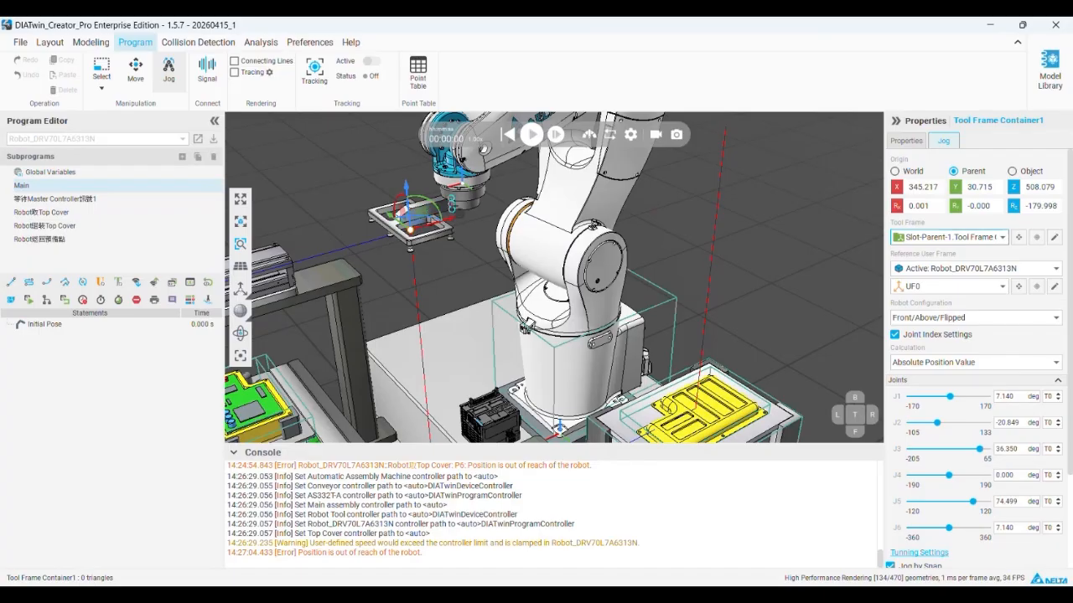
scroll(999, 449, "down", 2)
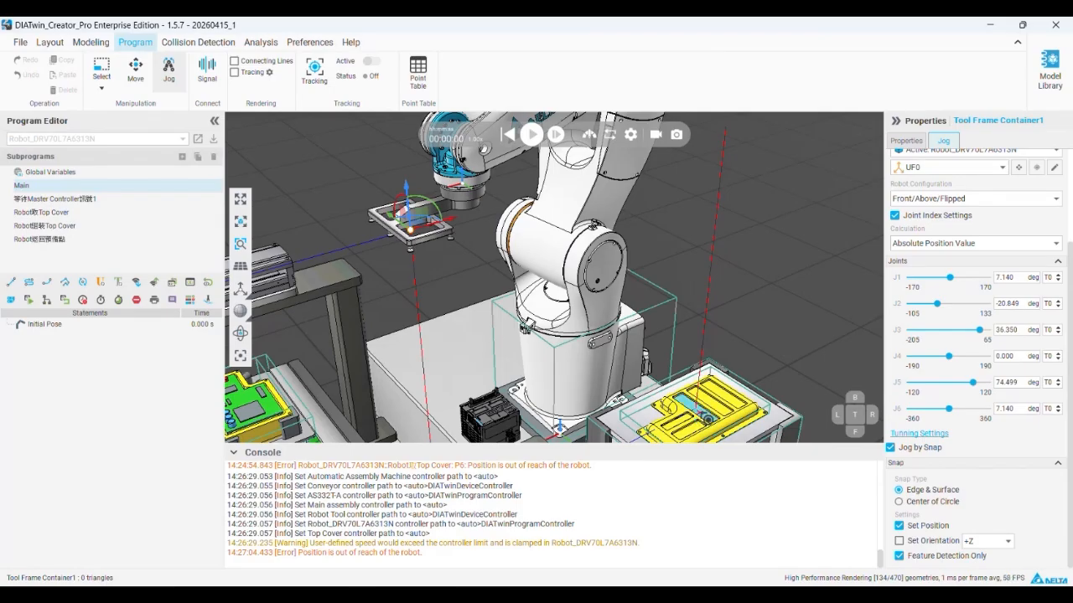
- Snap-jog the robot's vacuum tool onto the Top Cover in the magazine and rotate it to 90°
left_click(708, 418)
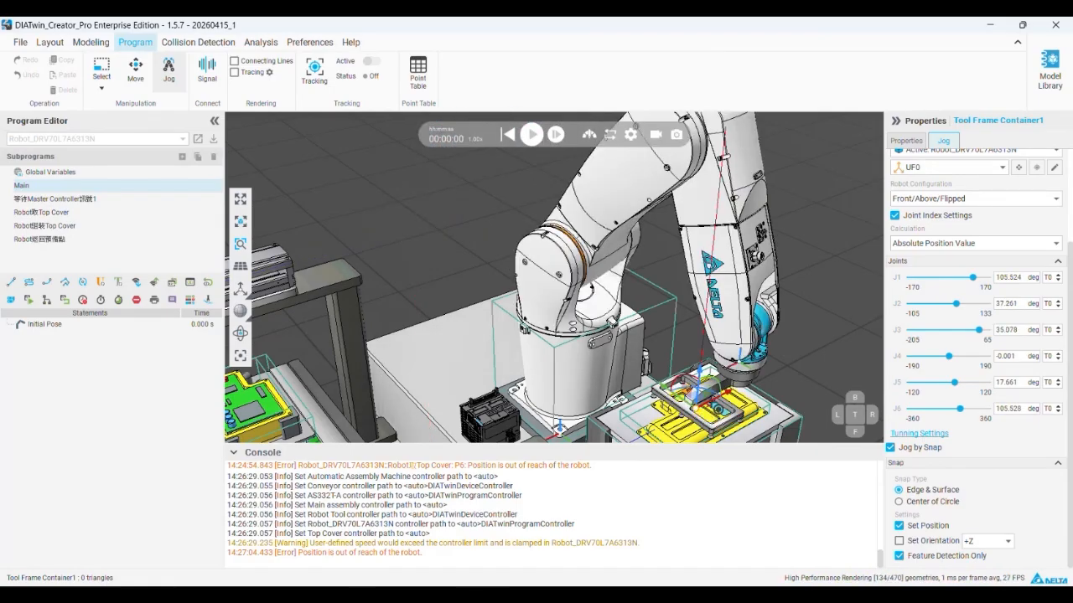
left_click_drag(718, 398, 676, 392)
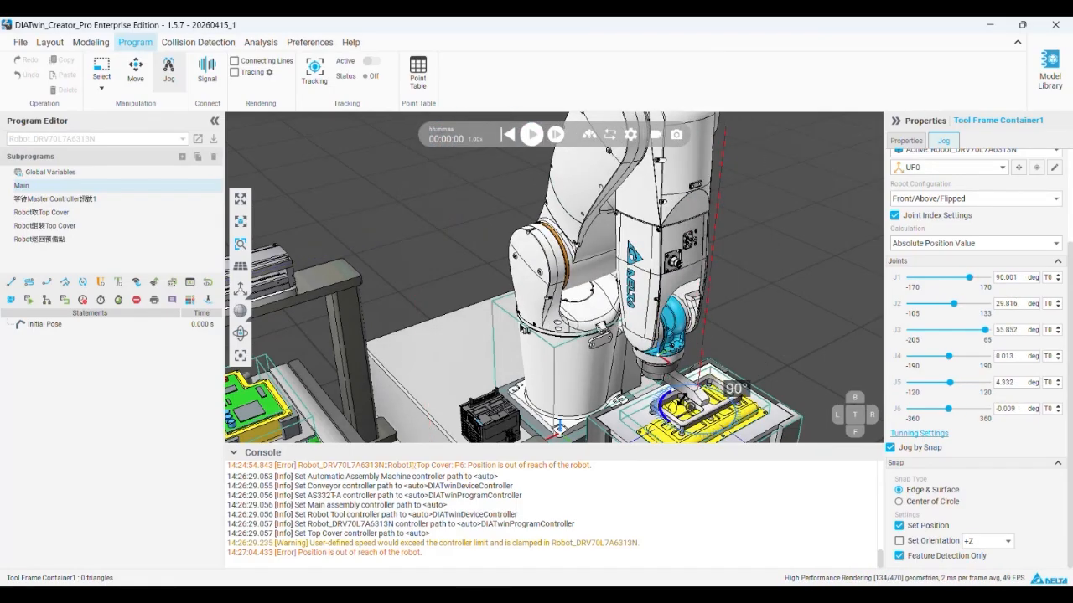
- Record a PTP approach point at about Z 233 above the Top Cover and a PTP pick point at about Z 198
middle_click_drag(727, 419, 585, 322)
left_click_drag(550, 272, 551, 248)
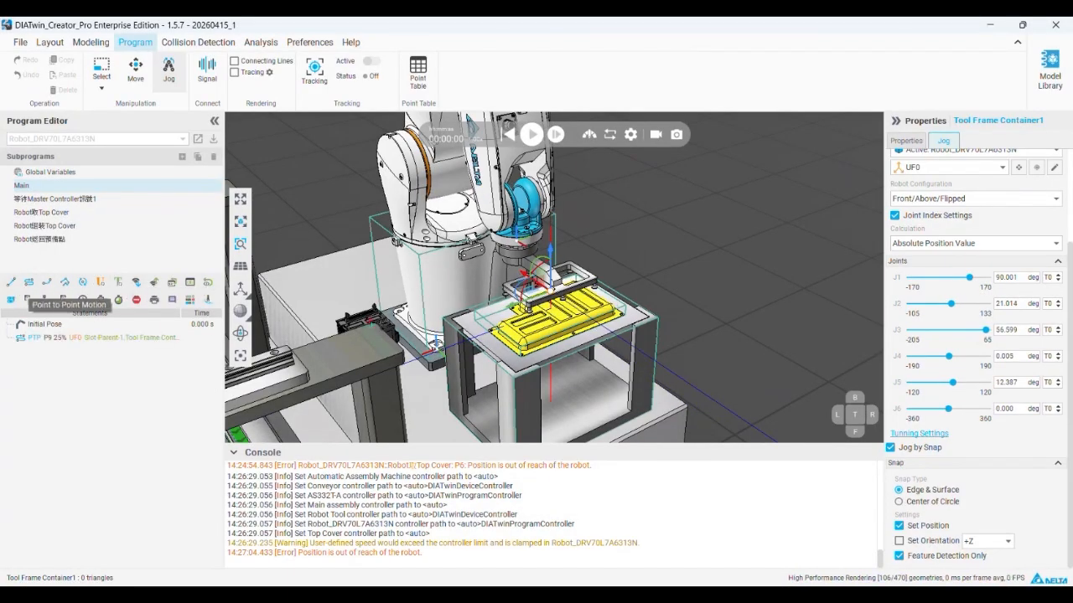
left_click(11, 281)
left_click(550, 323)
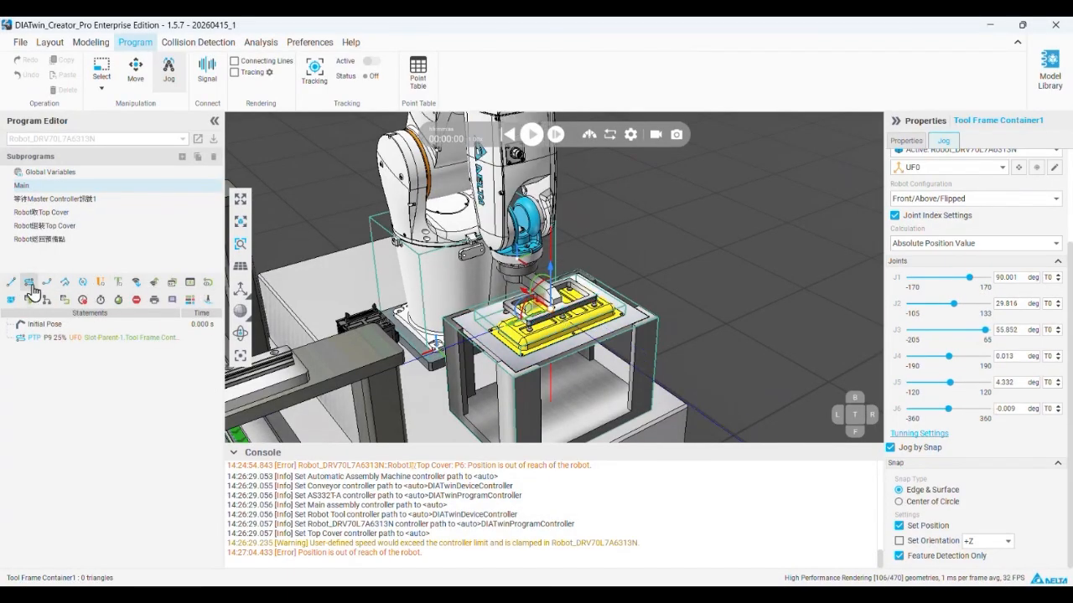
left_click(30, 283)
- Add a set-output statement after the pick point, with output port 102 set to True
left_click(118, 300)
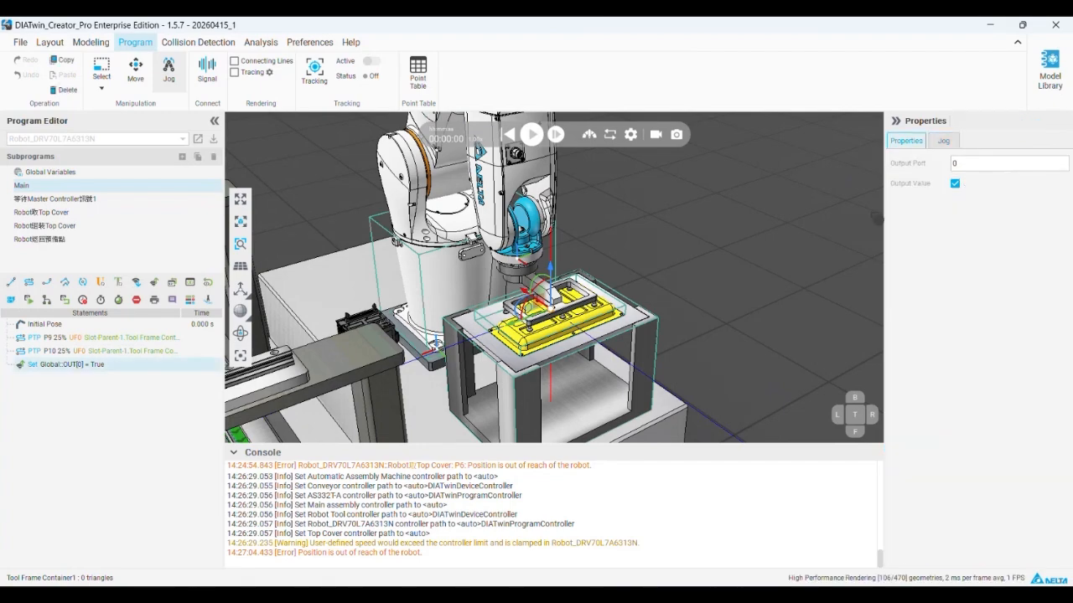
left_click(953, 163)
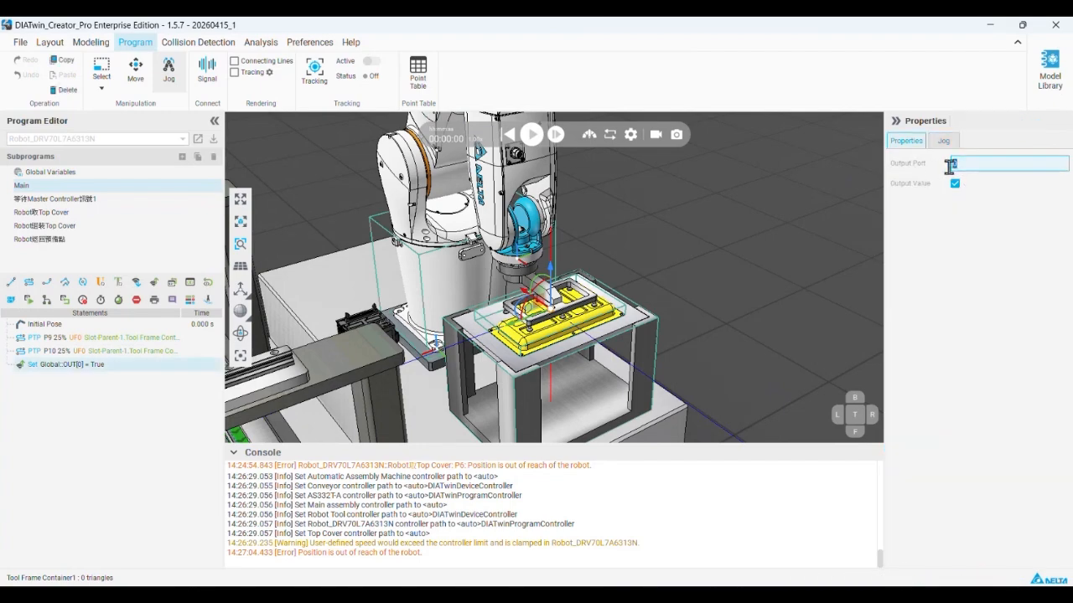
type("102")
key("Return")
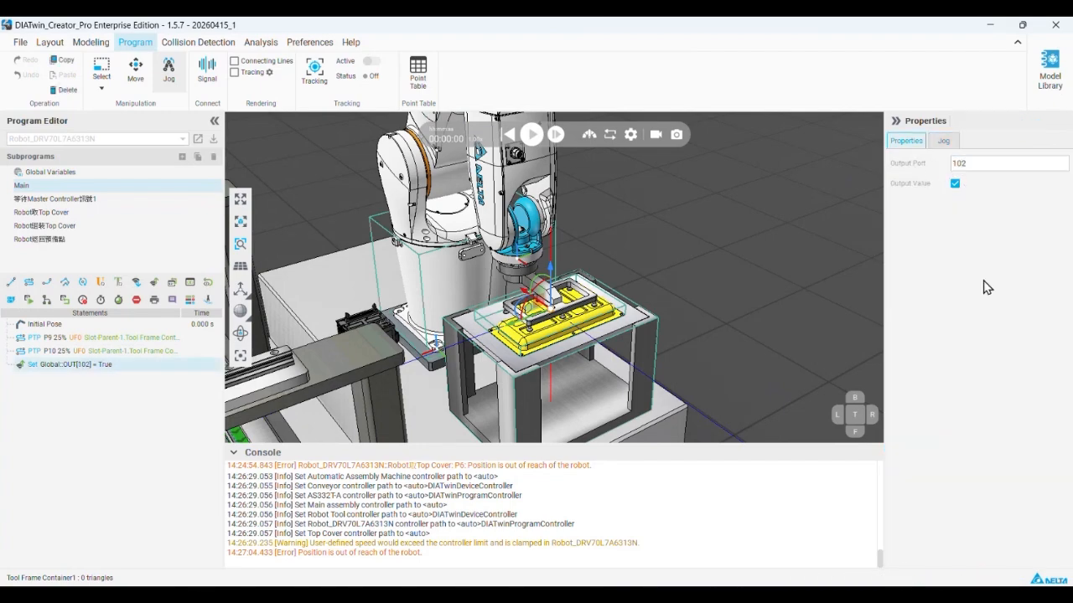
left_click(137, 431)
- Copy the PTP P9 approach statement and paste it at the end of the Main program as the retreat move
right_click(78, 347)
left_click(66, 345)
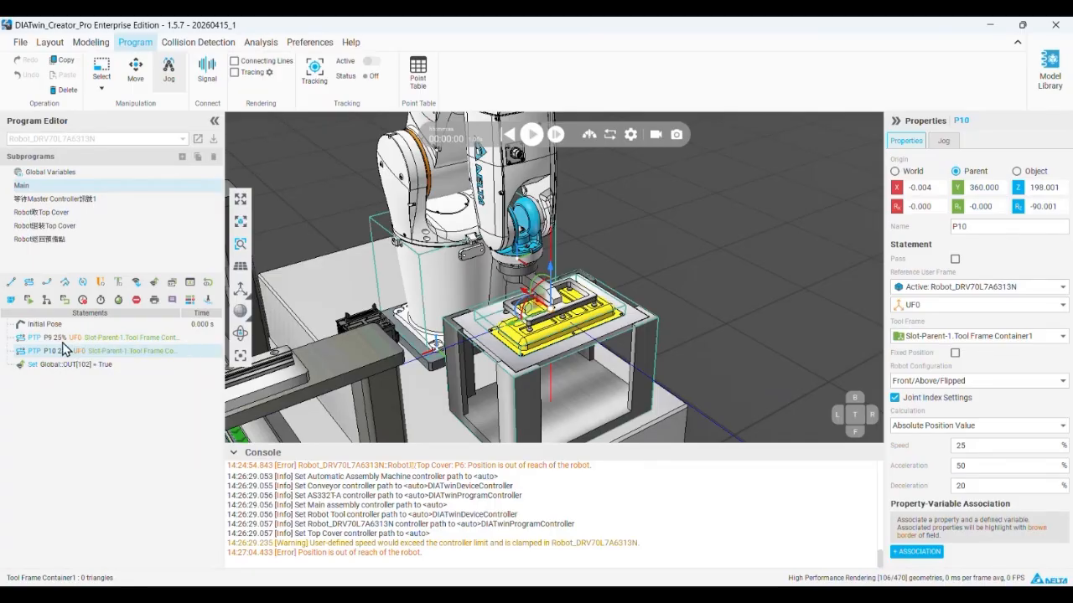
left_click(62, 338)
right_click(60, 338)
left_click(71, 416)
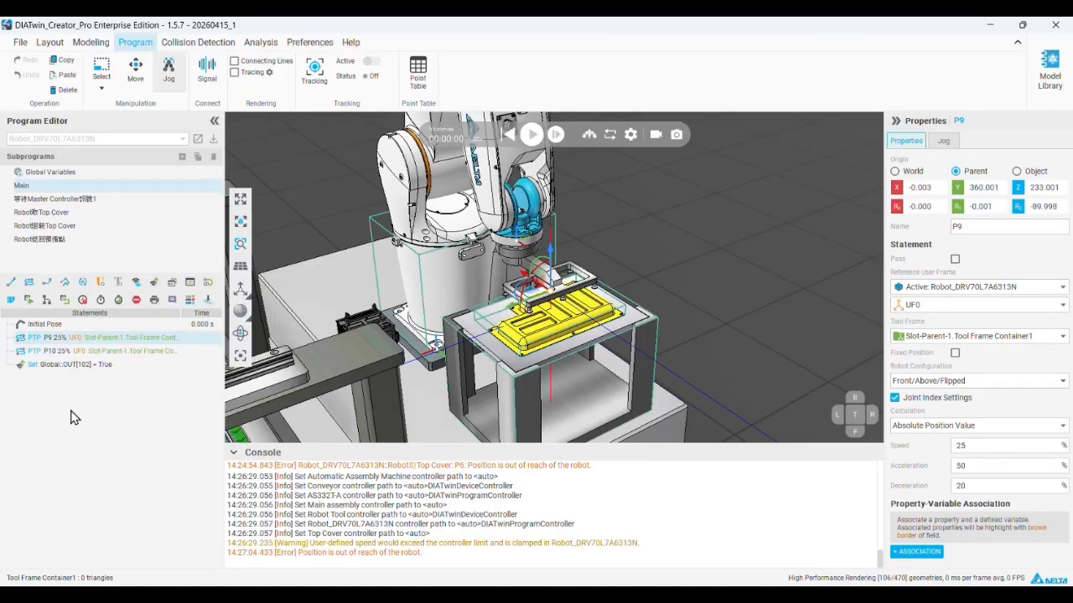
right_click(72, 404)
left_click(82, 420)
- Check the robot poses of points P9, P10 and P9(1) one after another
left_click(62, 339)
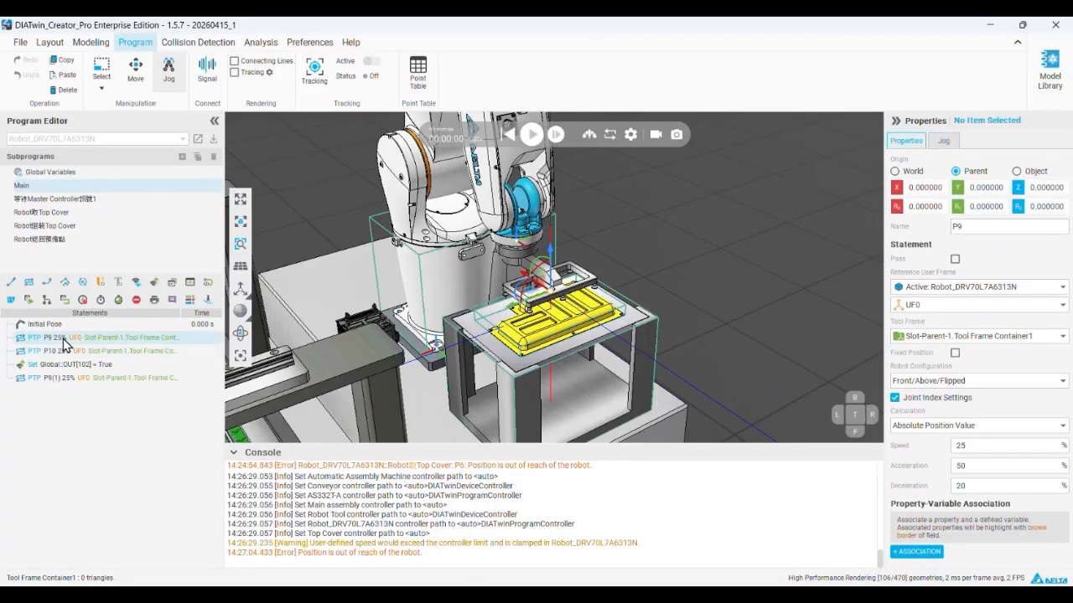
left_click(62, 352)
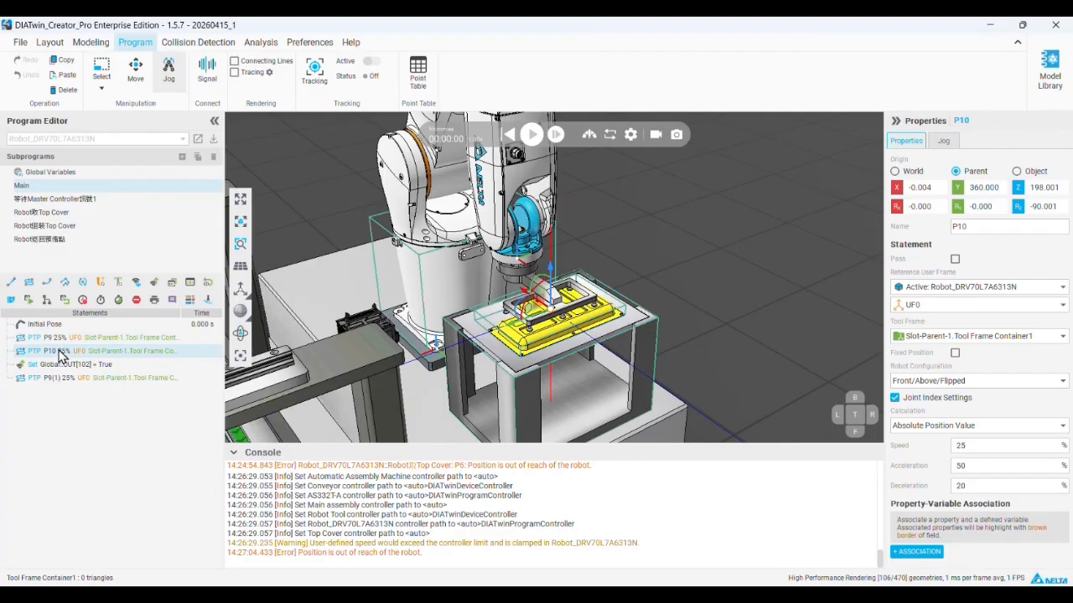
left_click(59, 393)
left_click(60, 380)
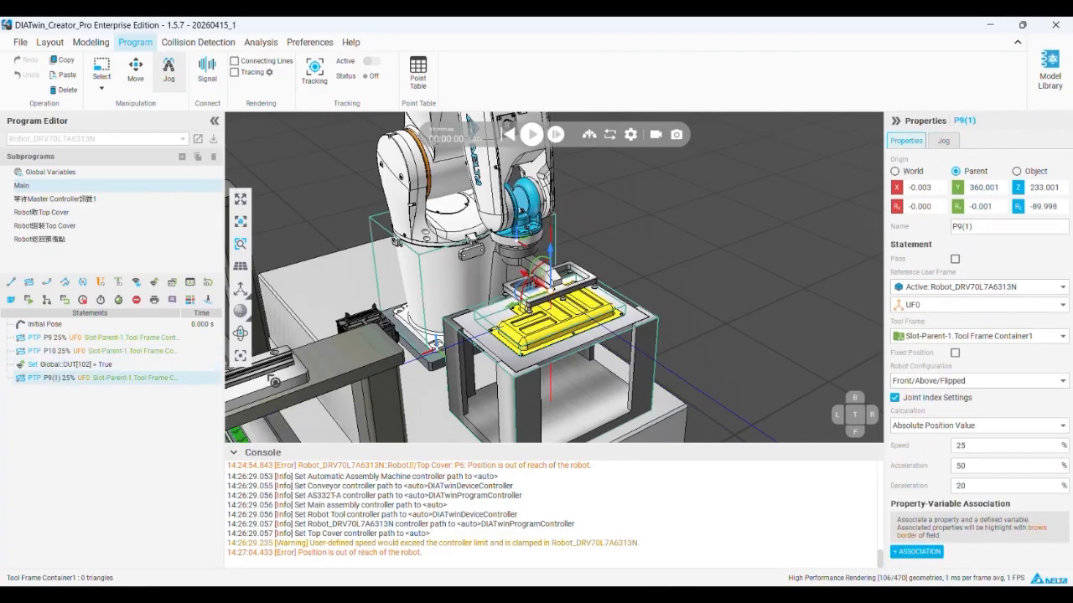
- Clear the console, run the simulation from the initial pose to check the Top Cover pick, and pause it
right_click(539, 543)
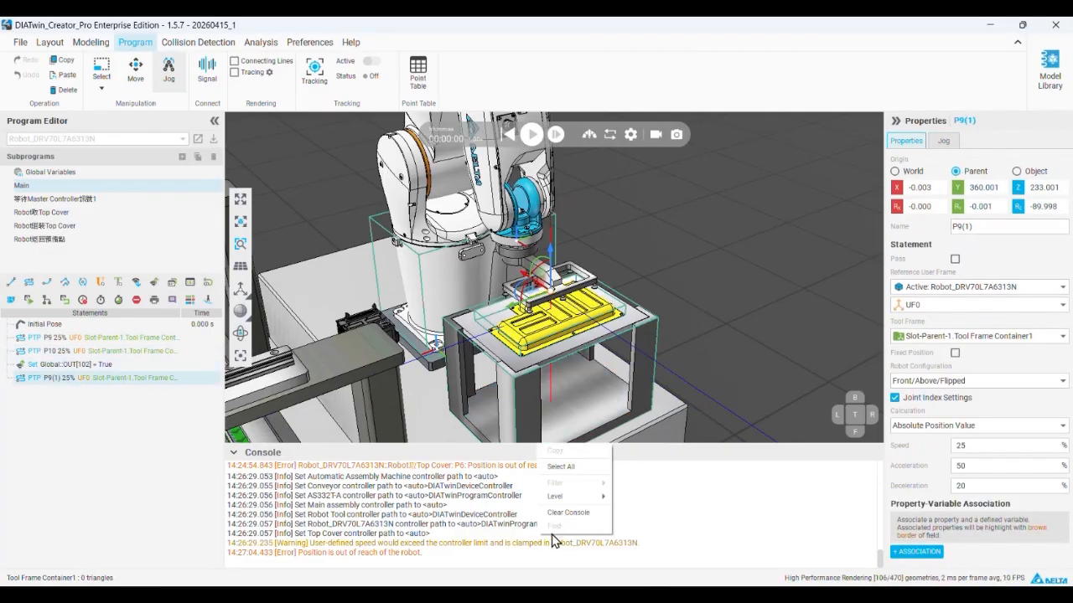
left_click(568, 512)
scroll(528, 343, "up", 3)
right_click_drag(536, 345, 461, 338)
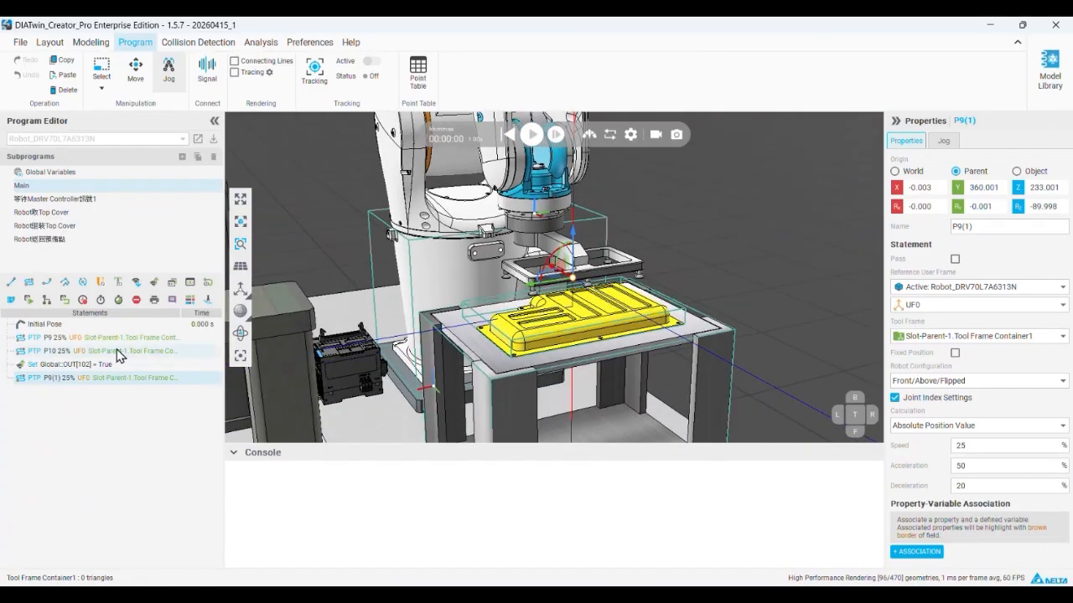
left_click(43, 327)
scroll(536, 243, "down", 4)
left_click(532, 135)
scroll(572, 249, "up", 4)
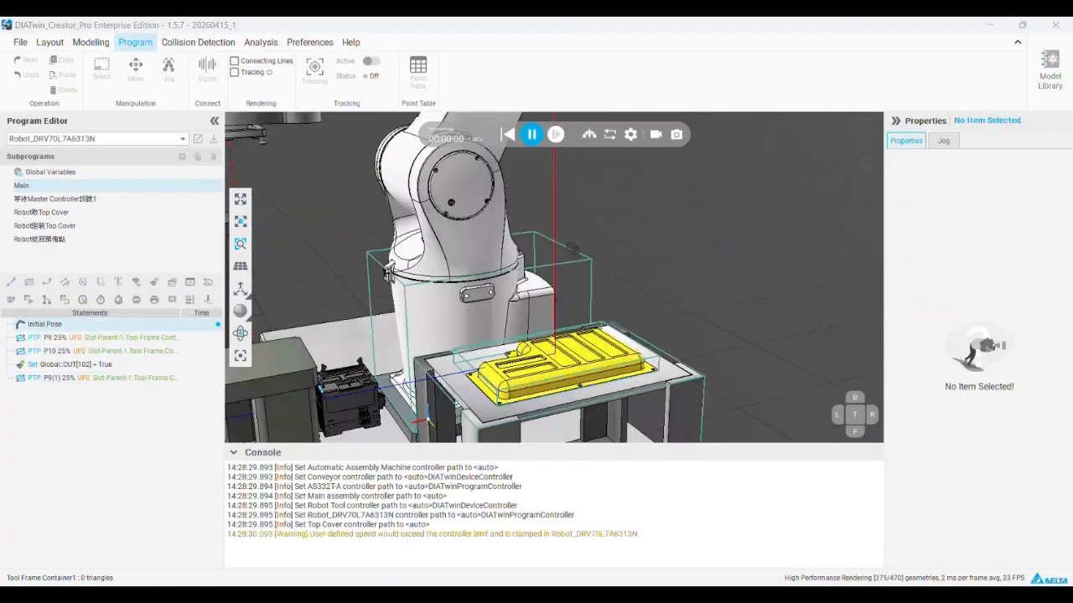
scroll(572, 249, "down", 4)
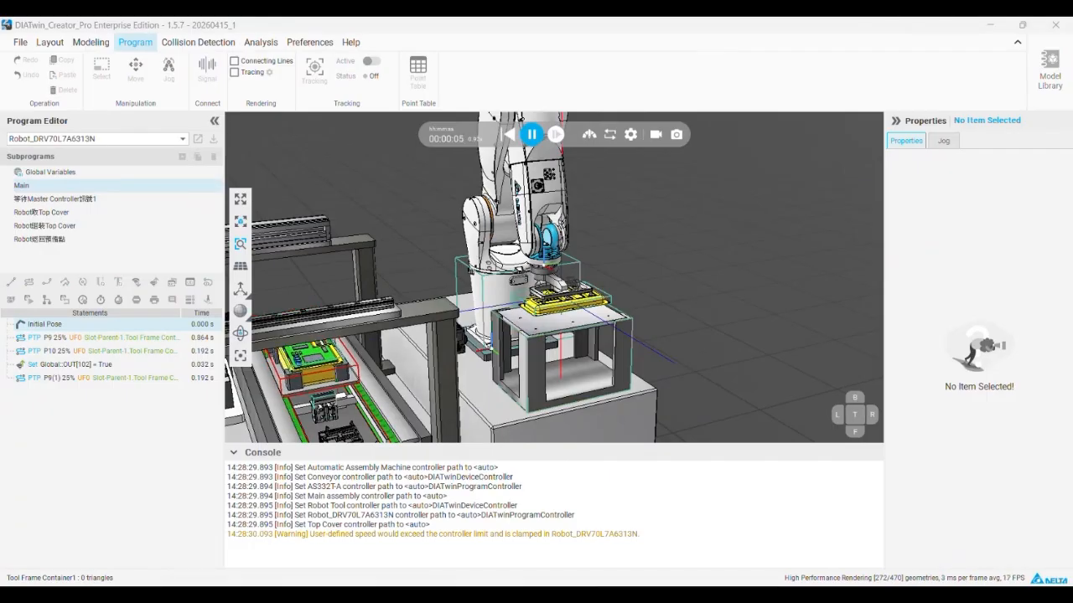
left_click(533, 135)
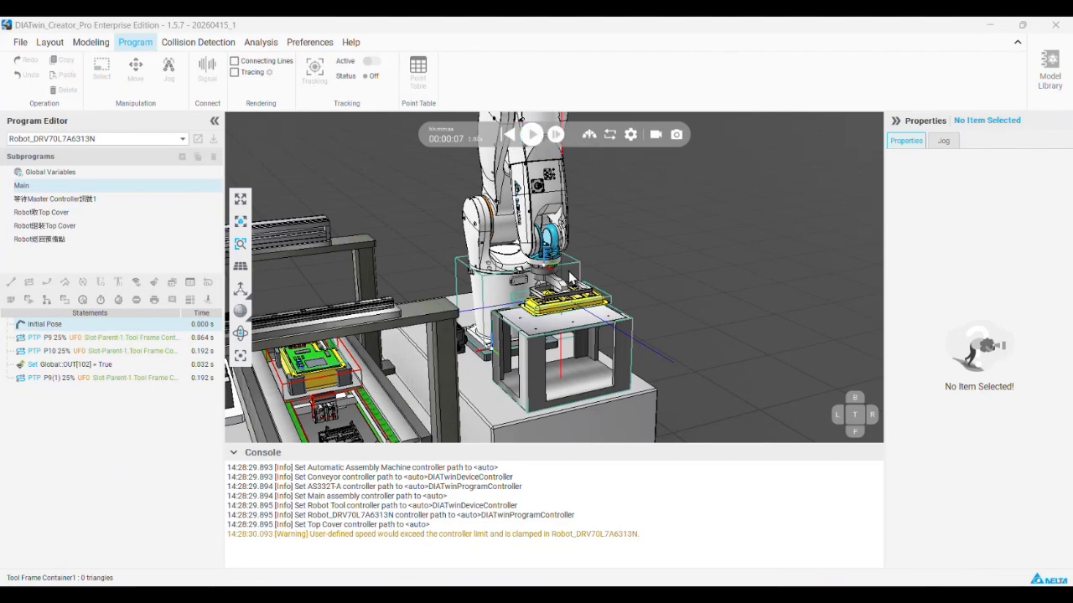
- Examine the main housing and fixture on the conveyor, including the bounding boxes around them, in the Modeling view
right_click_drag(325, 354, 659, 331)
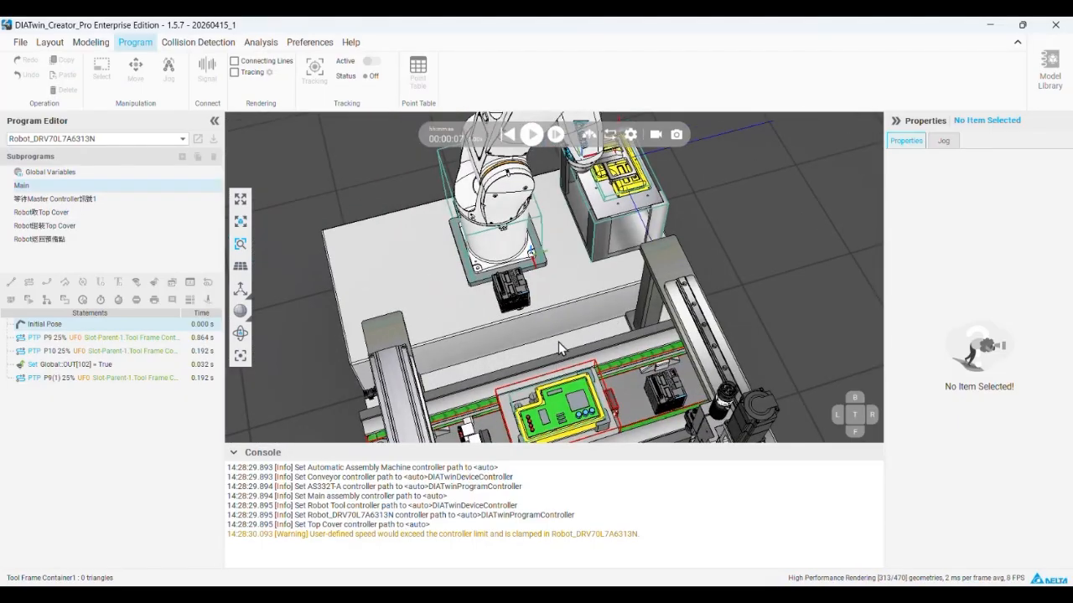
right_click_drag(560, 349, 626, 270)
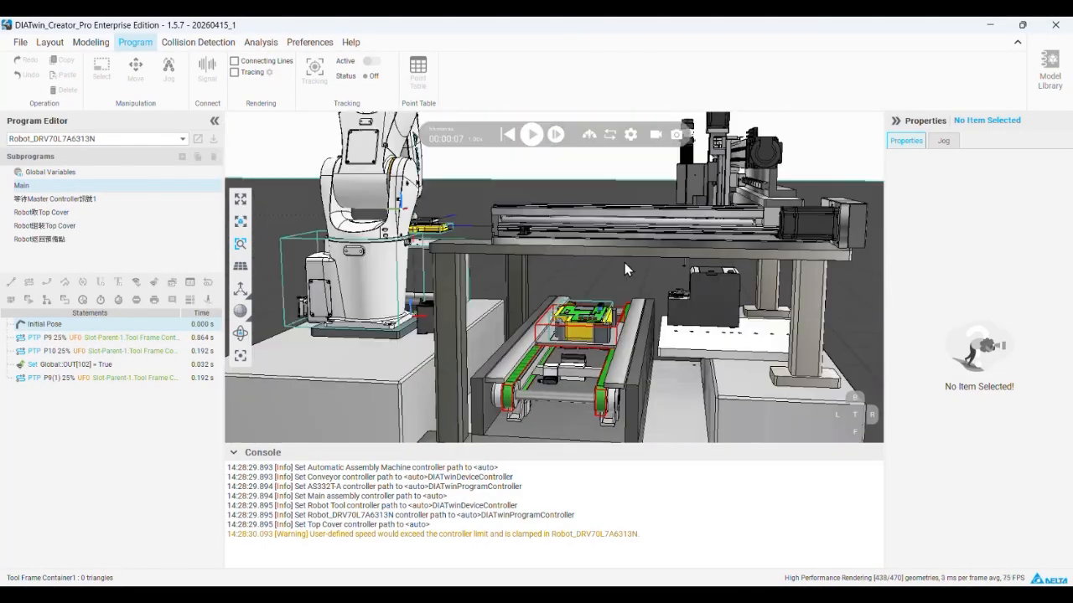
scroll(592, 303, "up", 6)
right_click_drag(578, 295, 584, 276)
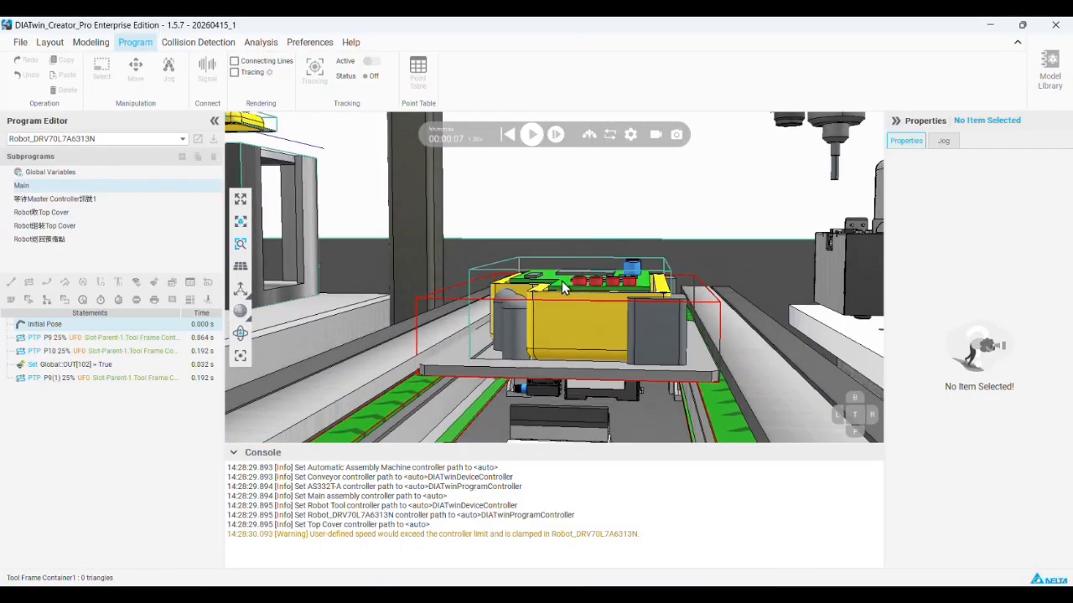
left_click(562, 287)
left_click(90, 41)
left_click(516, 317)
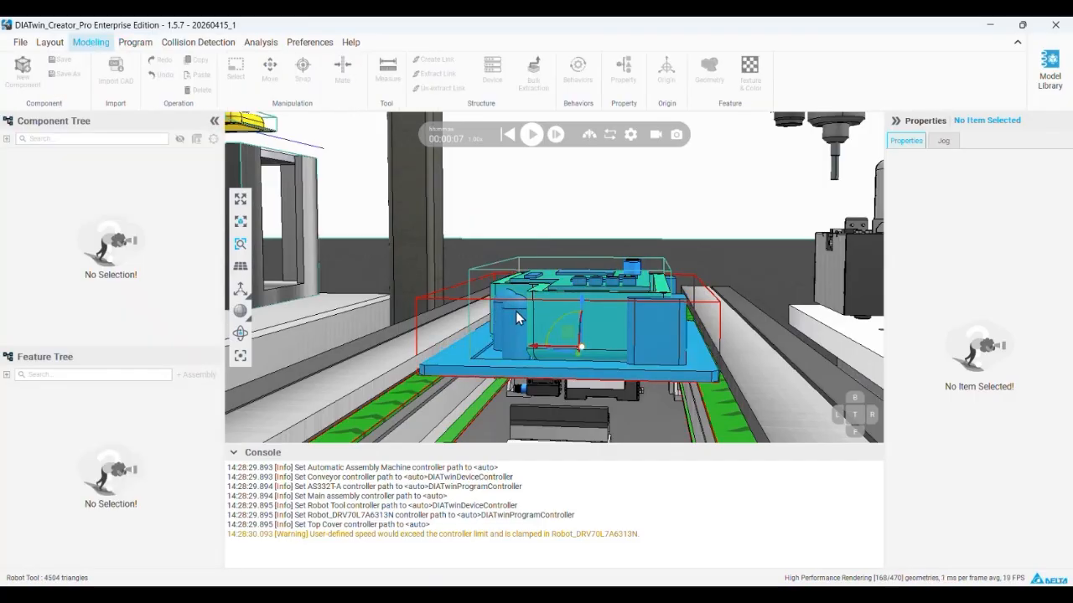
middle_click_drag(564, 294, 575, 290)
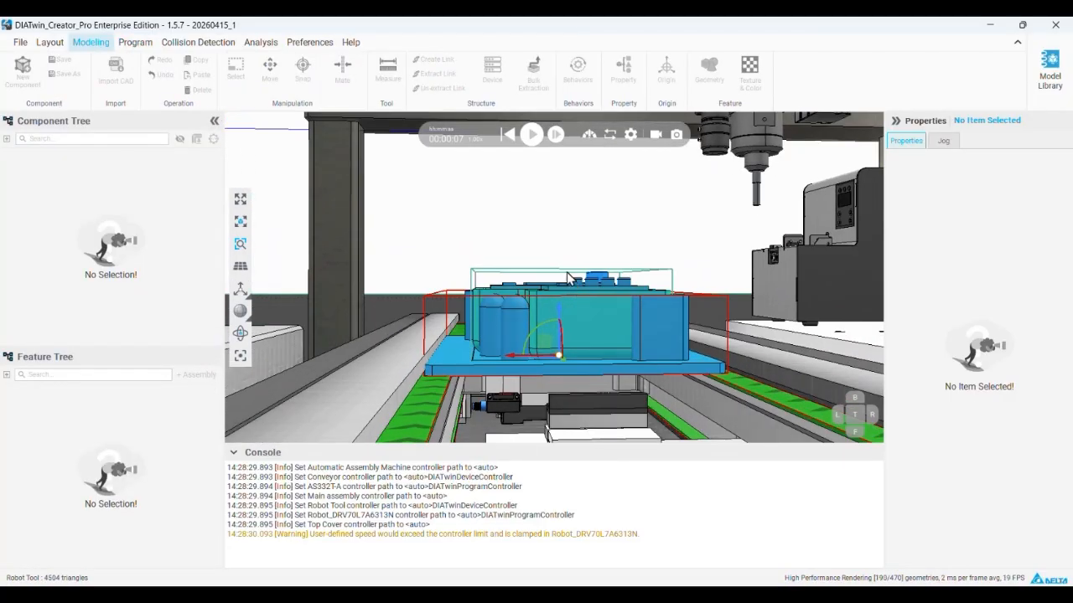
middle_click_drag(507, 268, 563, 287)
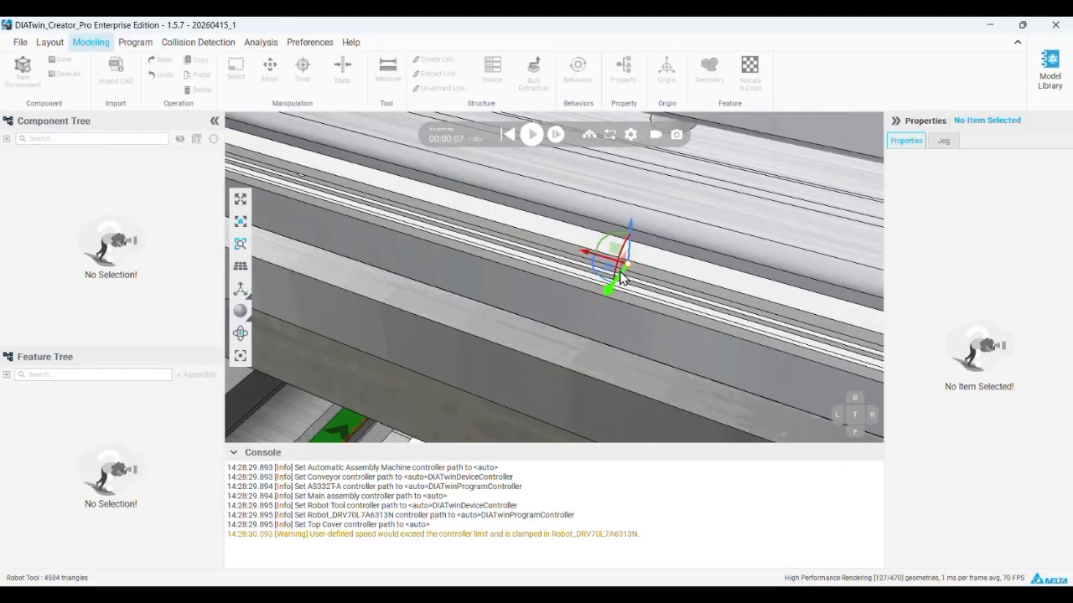
scroll(638, 321, "up", 2)
scroll(644, 280, "down", 2)
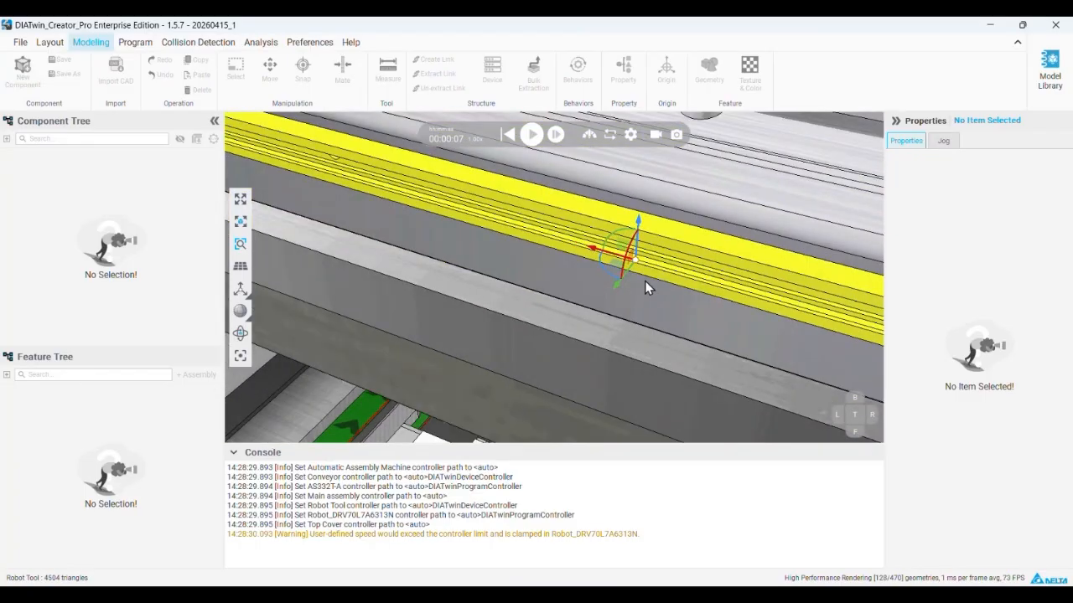
scroll(644, 281, "up", 6)
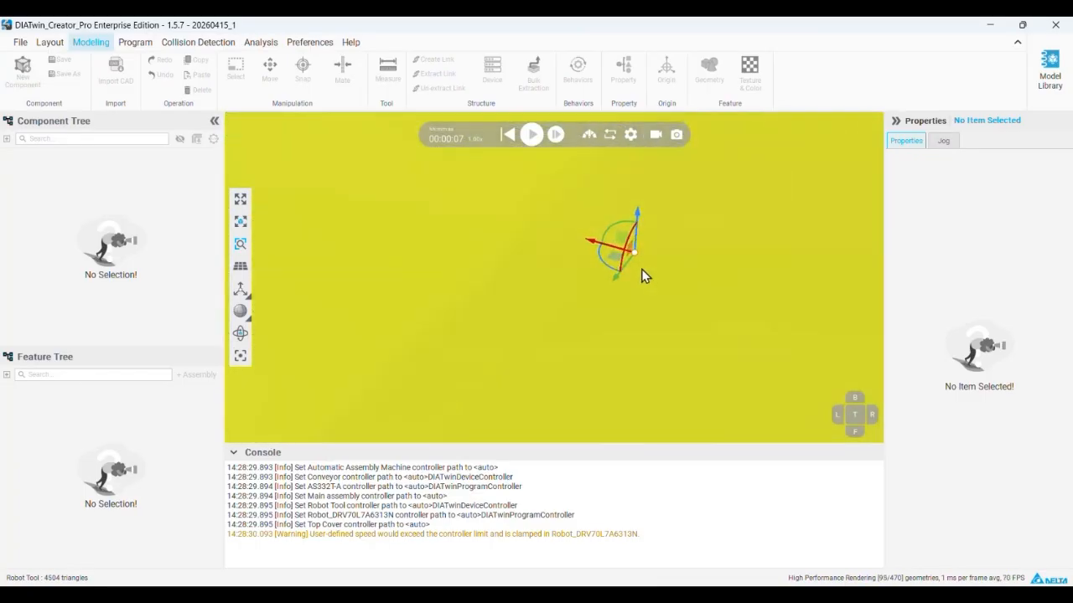
scroll(641, 266, "down", 8)
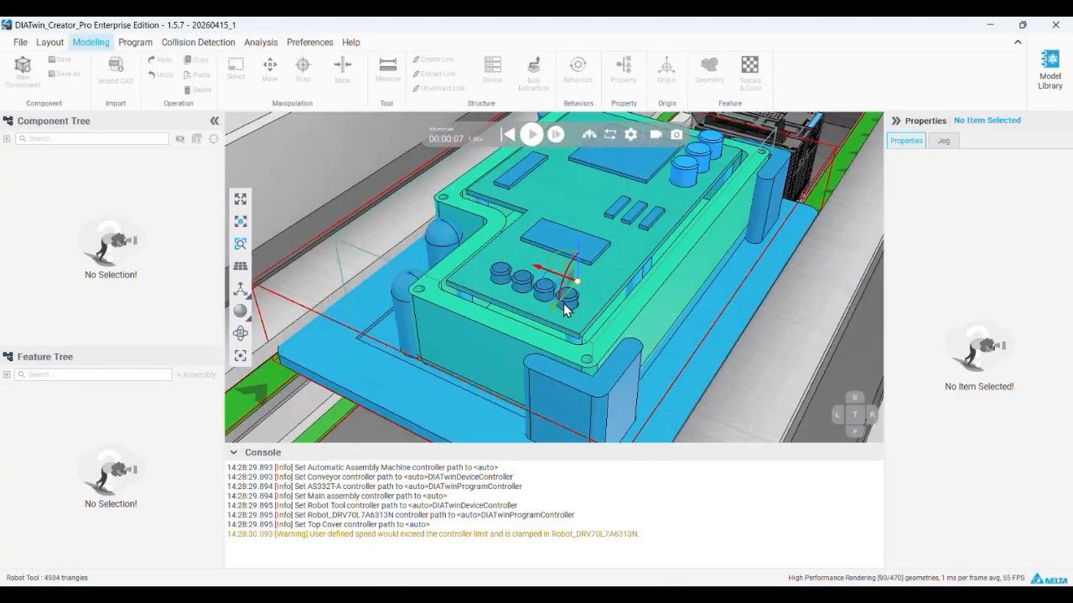
scroll(623, 264, "down", 3)
scroll(687, 235, "up", 3)
right_click_drag(718, 206, 648, 247)
scroll(649, 247, "down", 3)
scroll(649, 247, "up", 3)
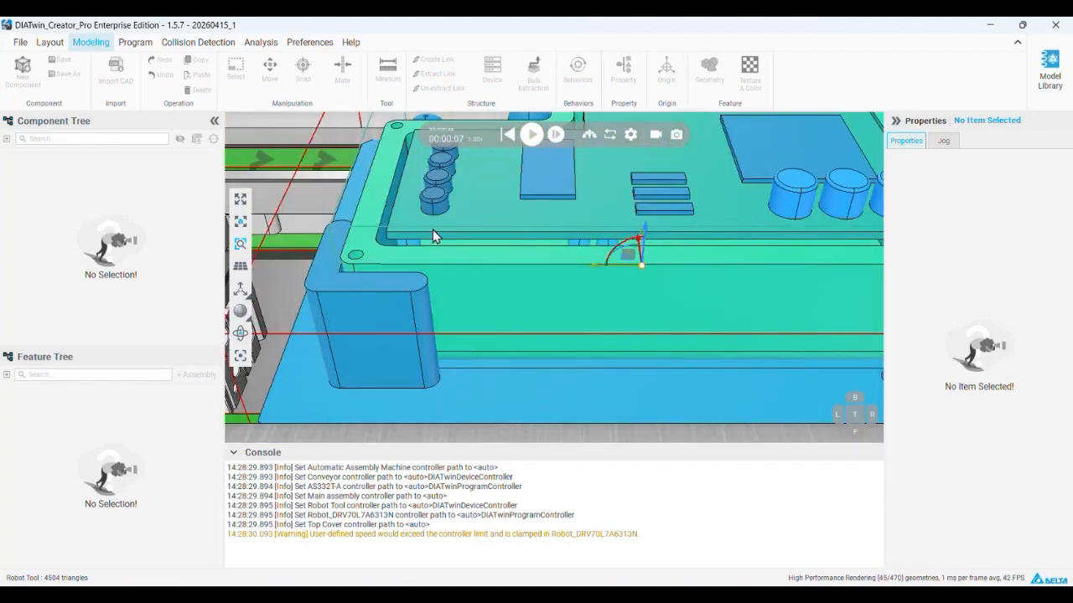
- Select the Main assembly component on the conveyor and reset the simulation to its start
left_click(557, 275)
left_click(38, 157)
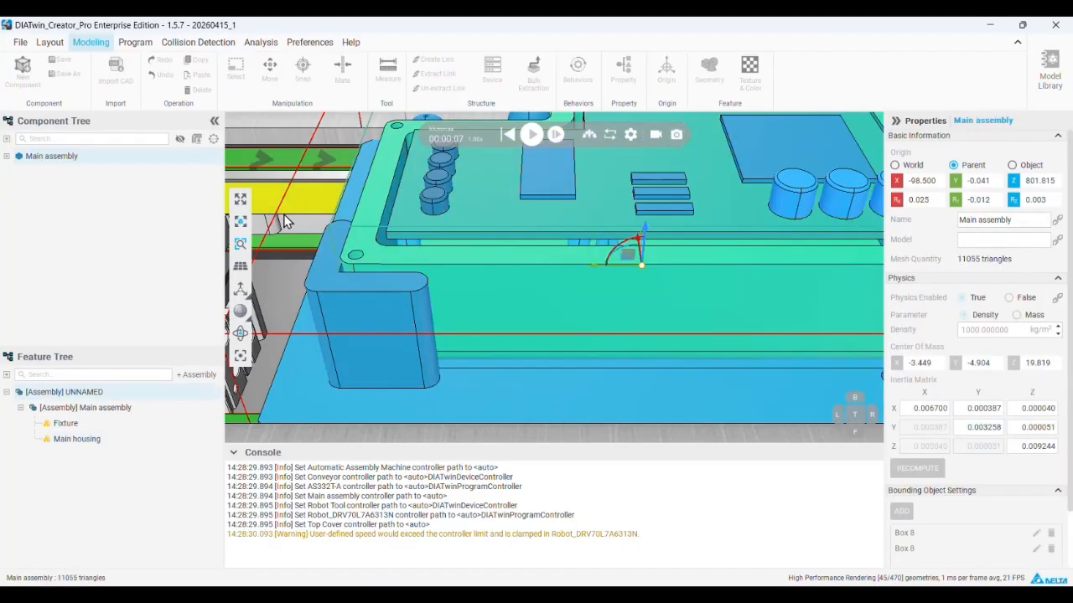
scroll(620, 290, "down", 8)
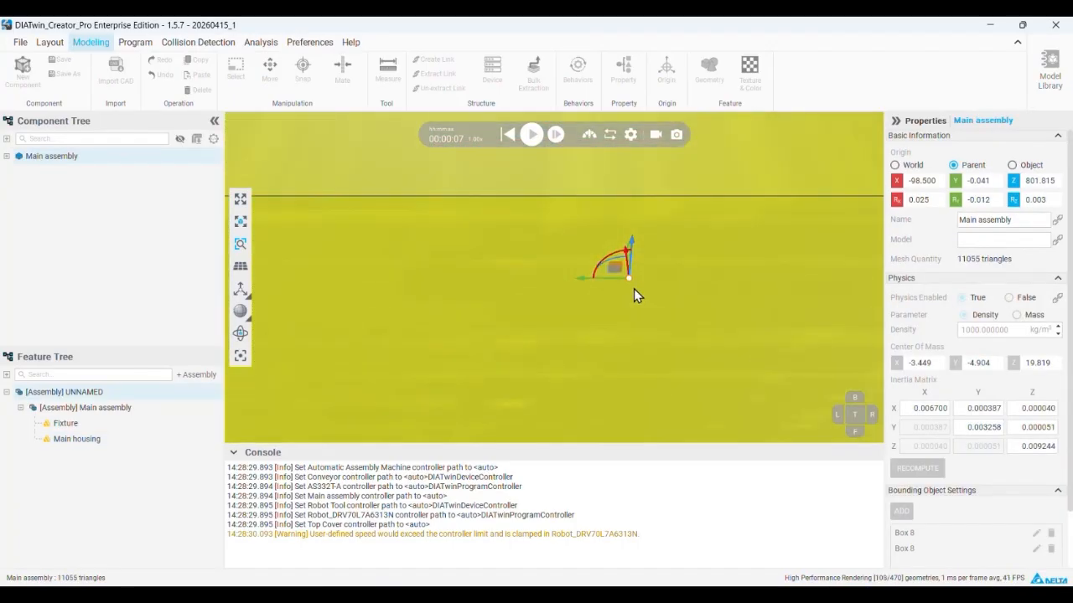
scroll(634, 288, "up", 12)
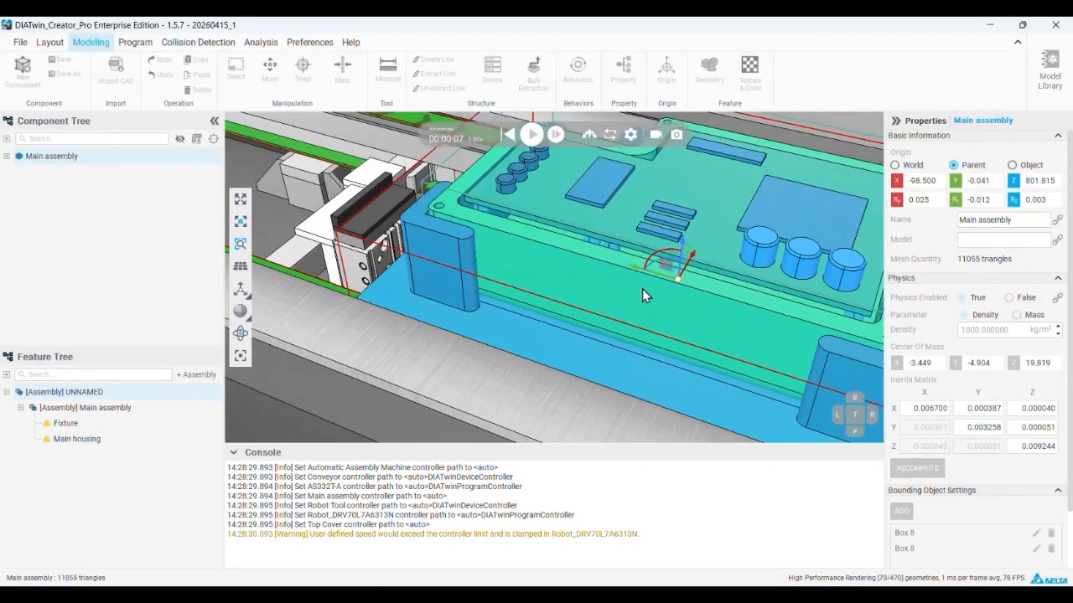
left_click(508, 136)
- Examine the bounding boxes around the Main assembly's housing and fixture on the conveyor
scroll(319, 299, "up", 4)
middle_click_drag(320, 293, 469, 310)
middle_click_drag(299, 270, 424, 268)
scroll(395, 306, "up", 3)
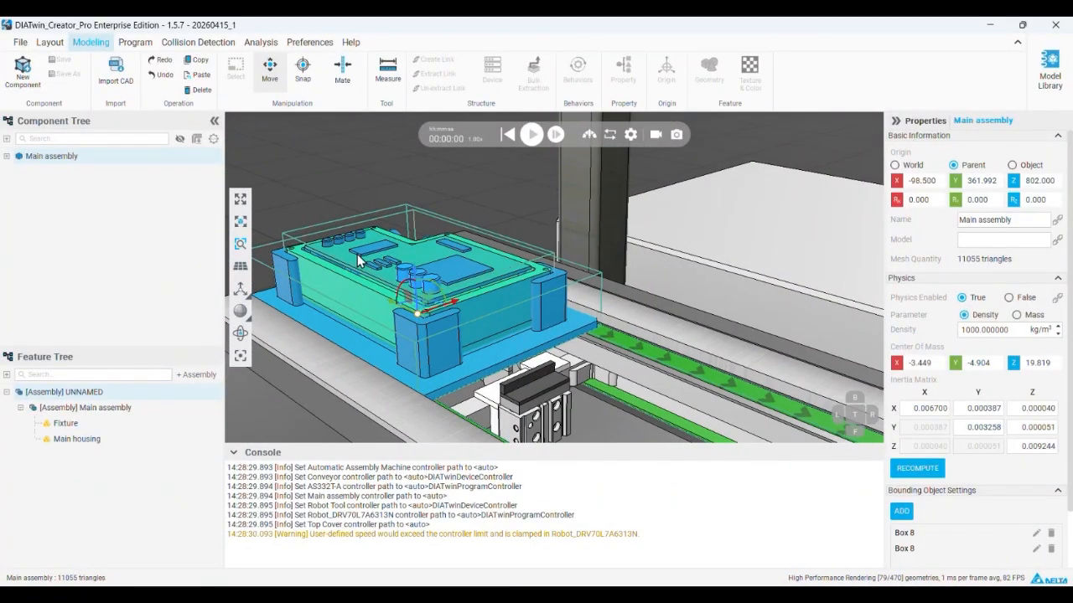
middle_click_drag(357, 255, 355, 251)
scroll(1037, 548, "down", 1)
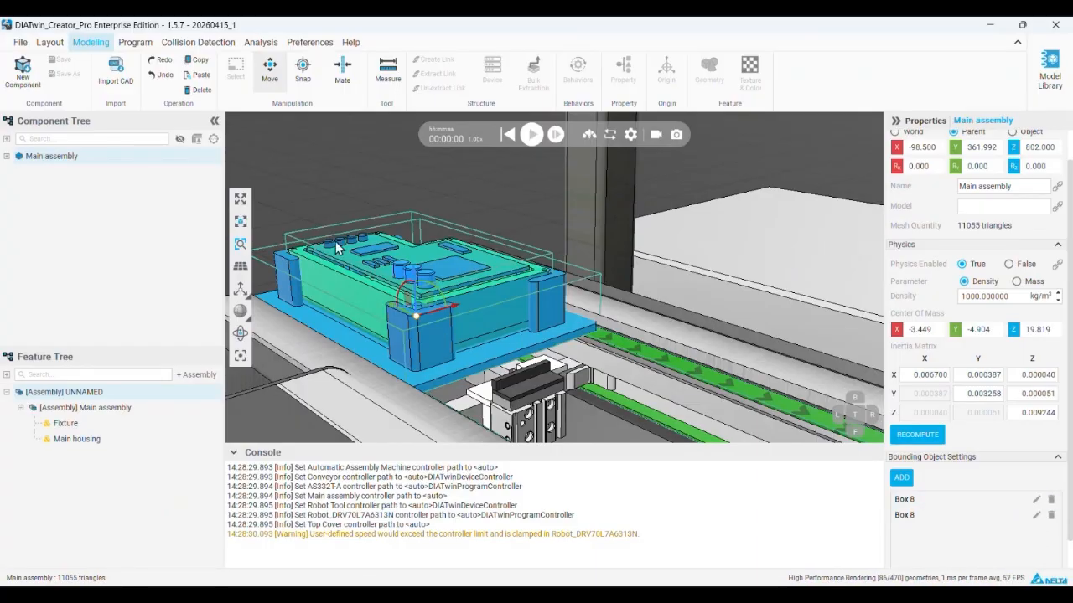
scroll(429, 278, "up", 2)
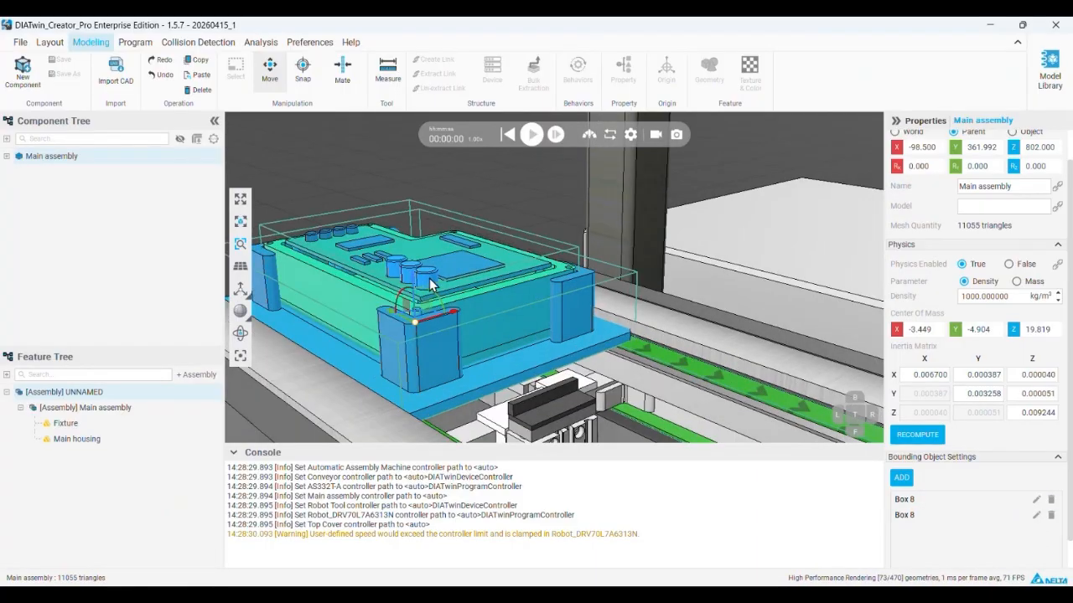
left_click(1038, 502)
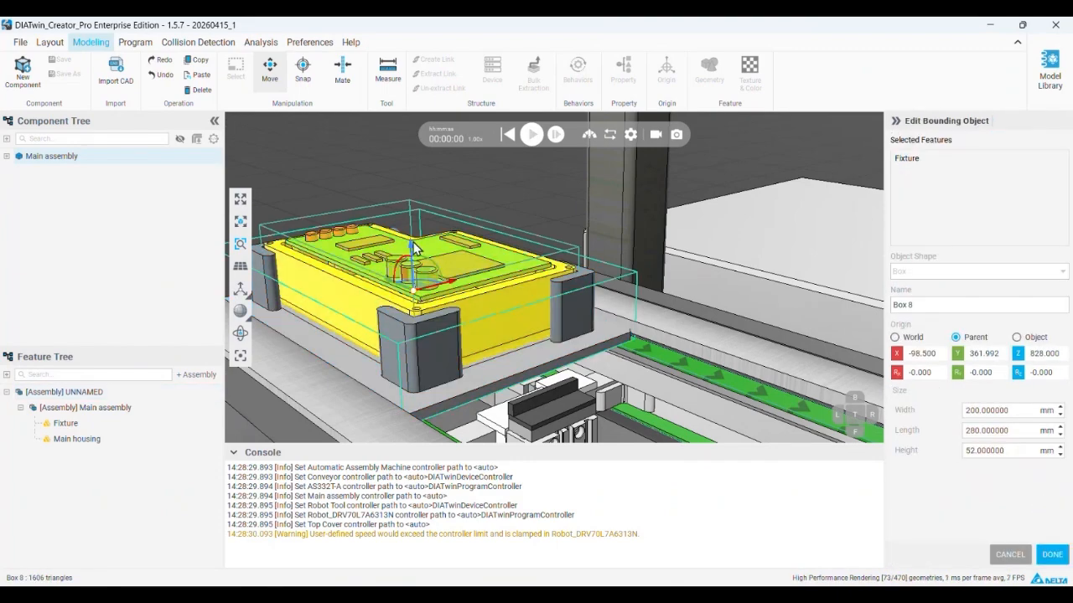
left_click_drag(422, 242, 432, 191)
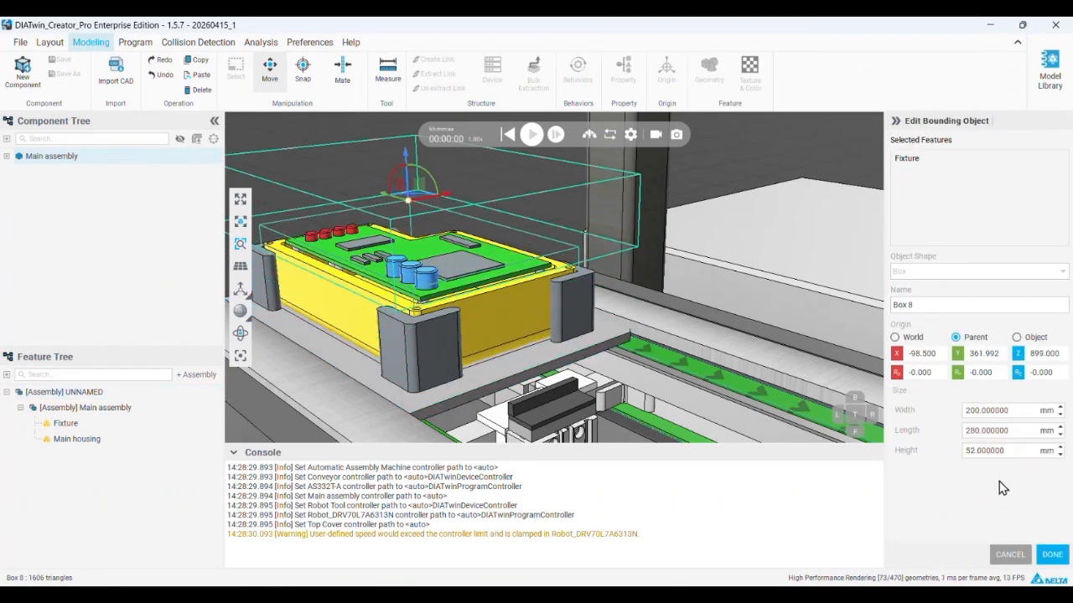
key("ctrl+z")
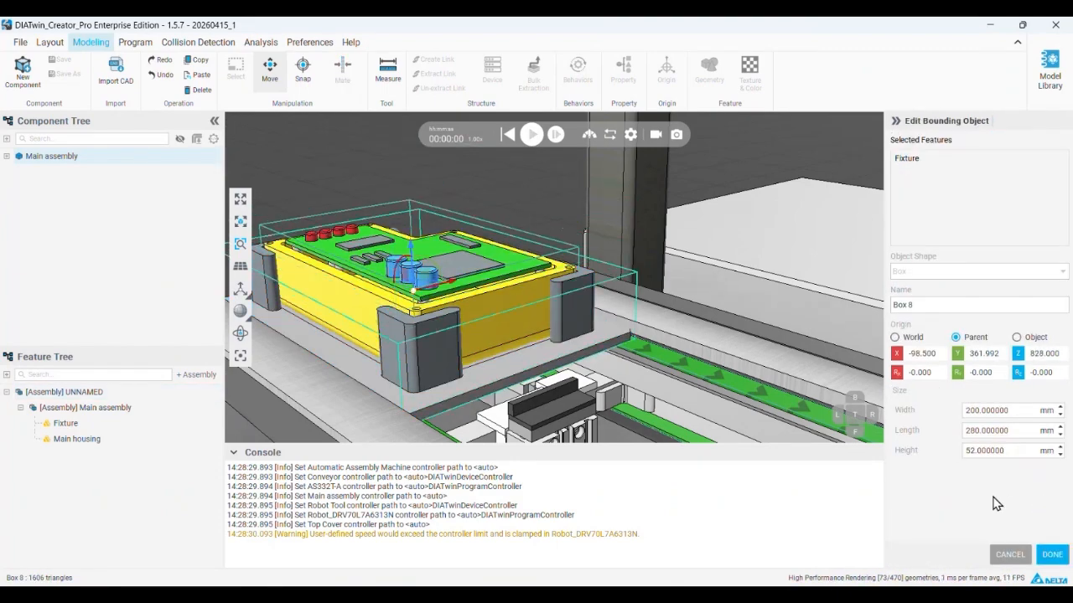
left_click(1011, 558)
- Delete the second Box 8 bounding object from the Main assembly
scroll(1036, 536, "down", 2)
left_click(1036, 485)
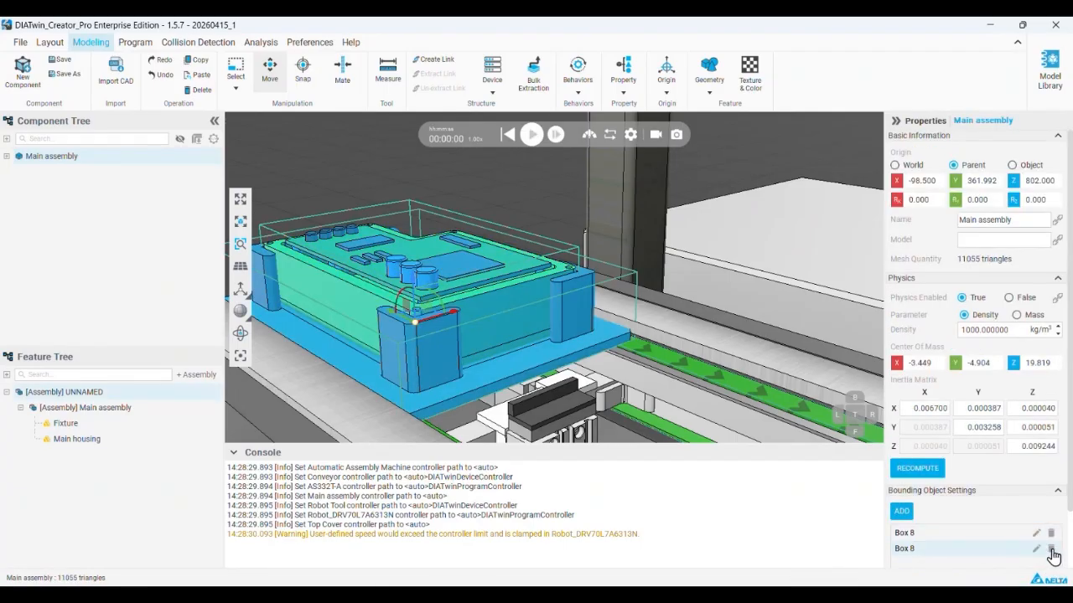
left_click(1050, 549)
- Add a box-shaped bounding object to the Main assembly based on the Main housing feature
scroll(562, 287, "up", 5)
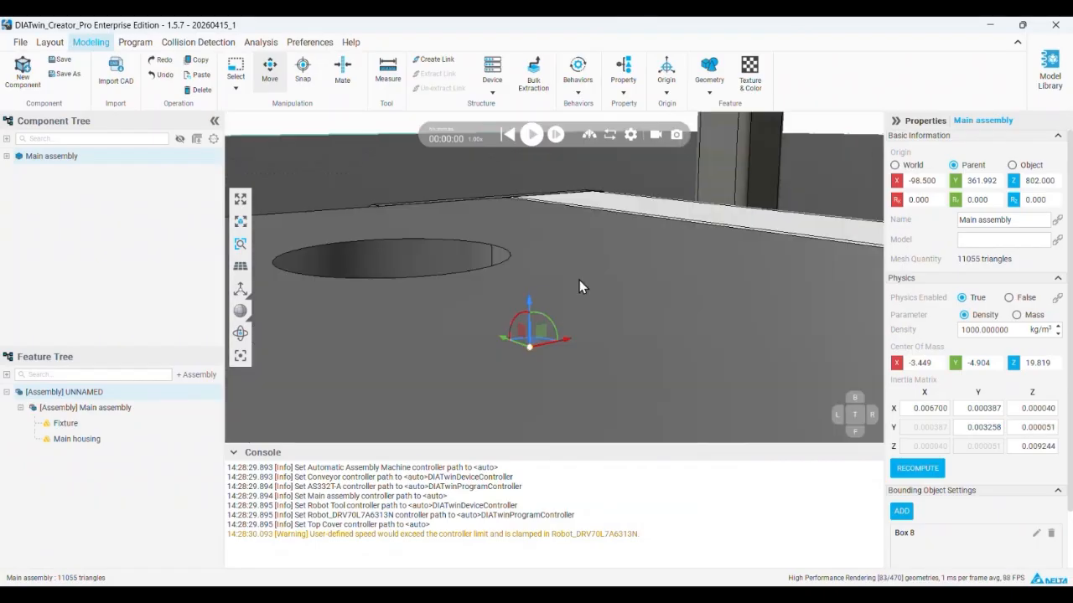
scroll(581, 283, "down", 5)
scroll(581, 290, "up", 2)
mouse_move(577, 296)
middle_mouse_down()
mouse_move(539, 285)
mouse_move(518, 310)
mouse_move(530, 316)
mouse_move(518, 312)
middle_mouse_up()
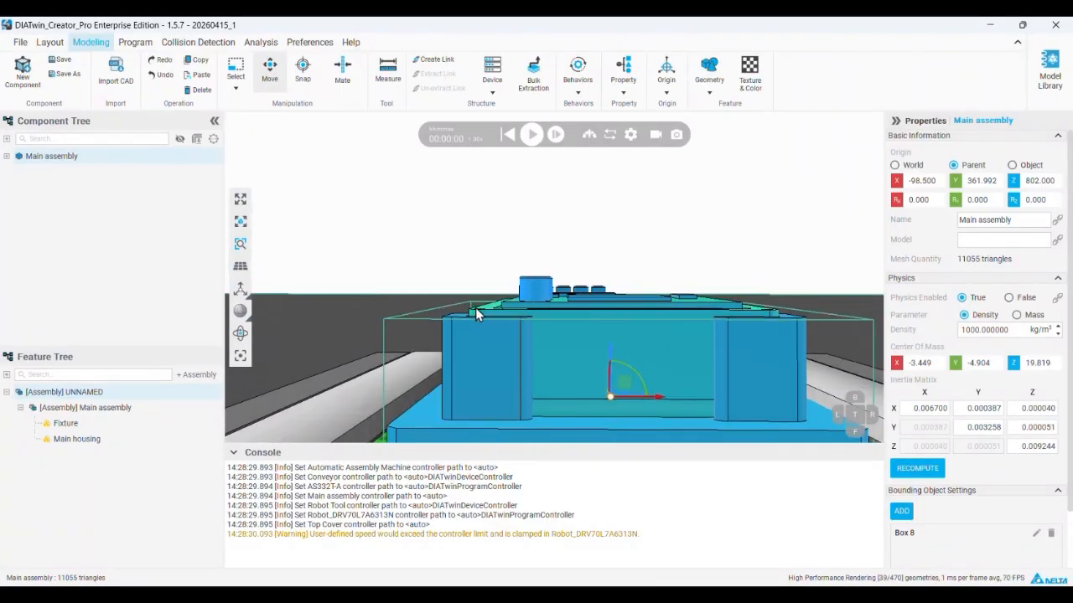
scroll(473, 314, "up", 3)
middle_click_drag(473, 314, 481, 317)
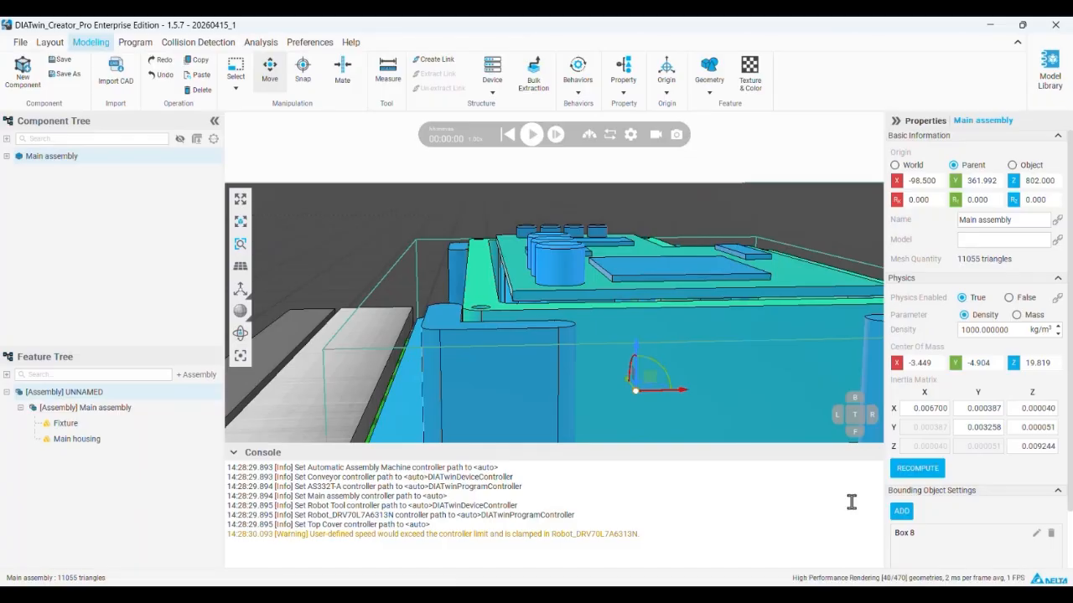
left_click(901, 513)
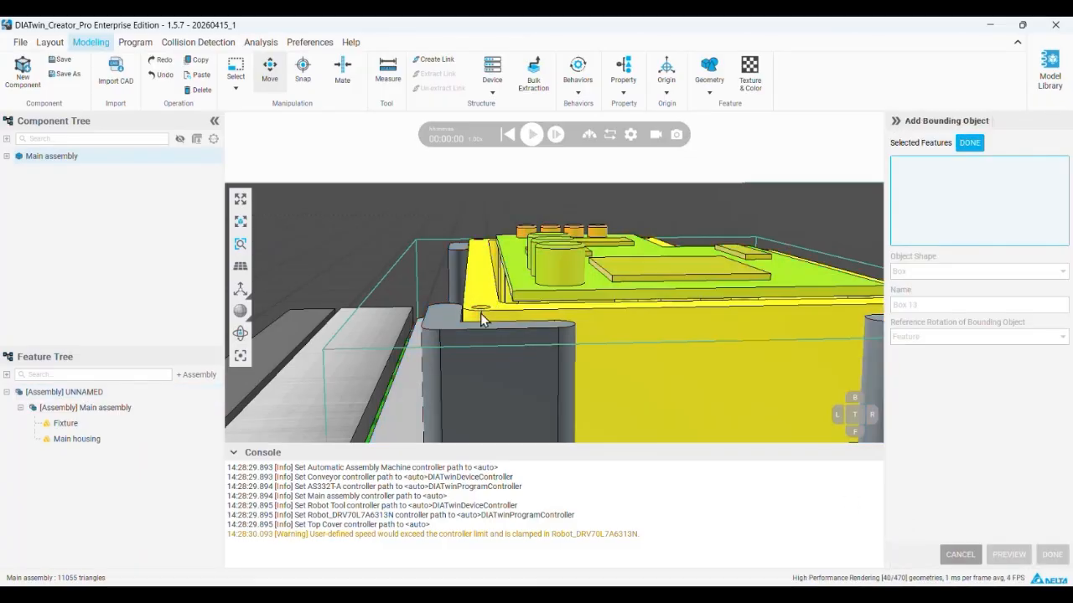
left_click(77, 441)
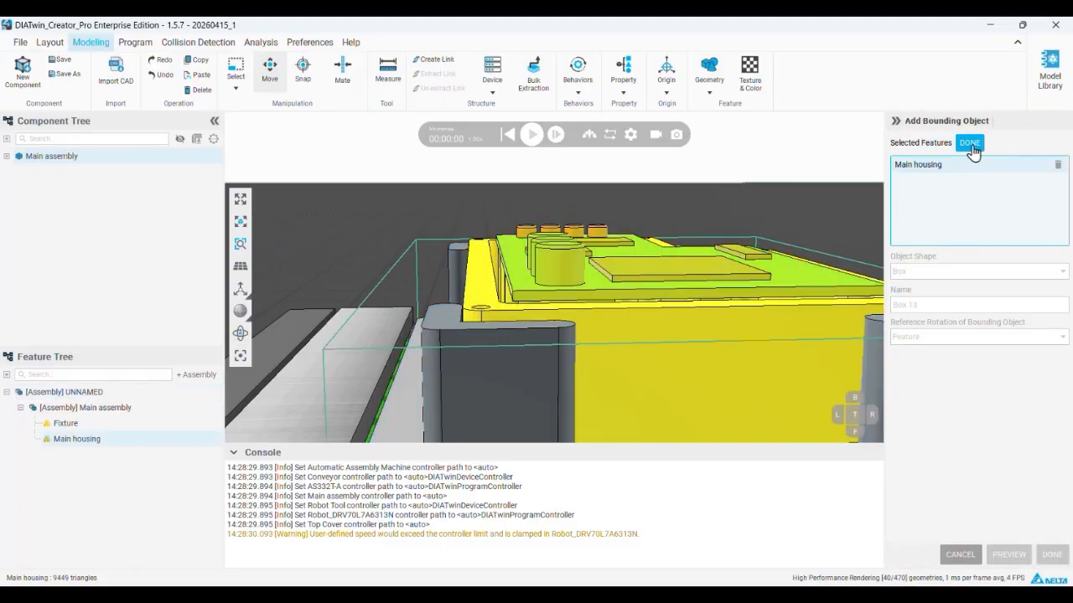
left_click(970, 144)
left_click(1050, 555)
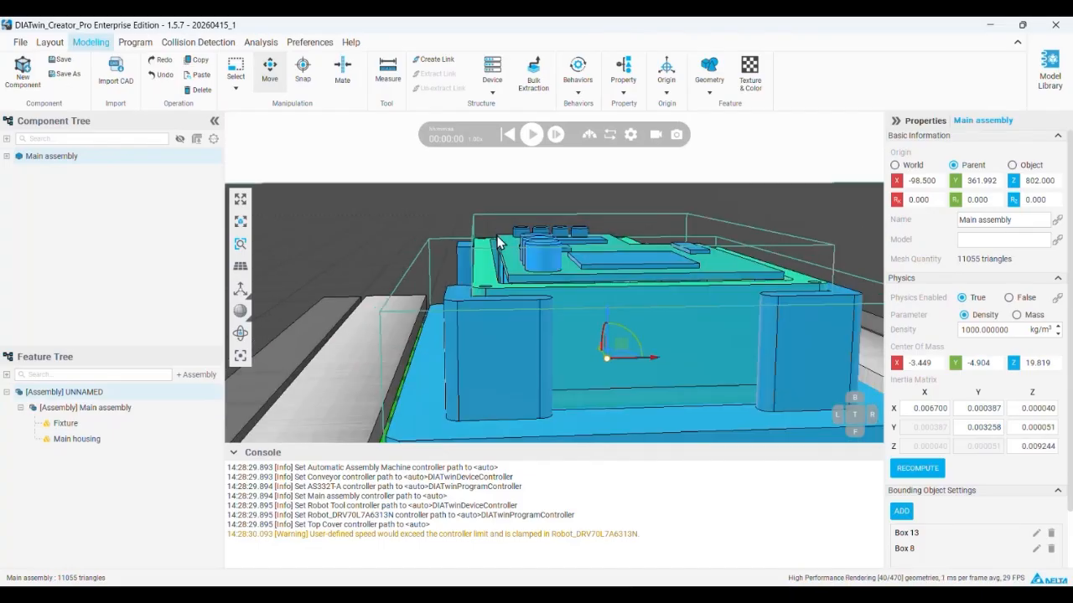
- Check the new bounding box around the housing, and select the Top Cover component on the table beside the robot
right_click_drag(487, 248, 483, 239)
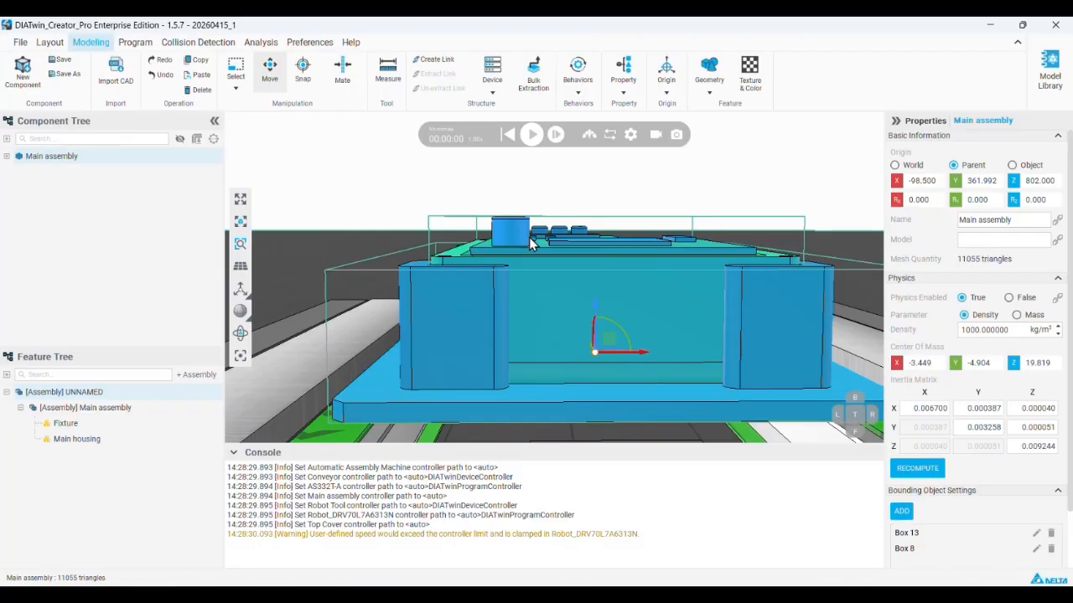
scroll(525, 242, "down", 2)
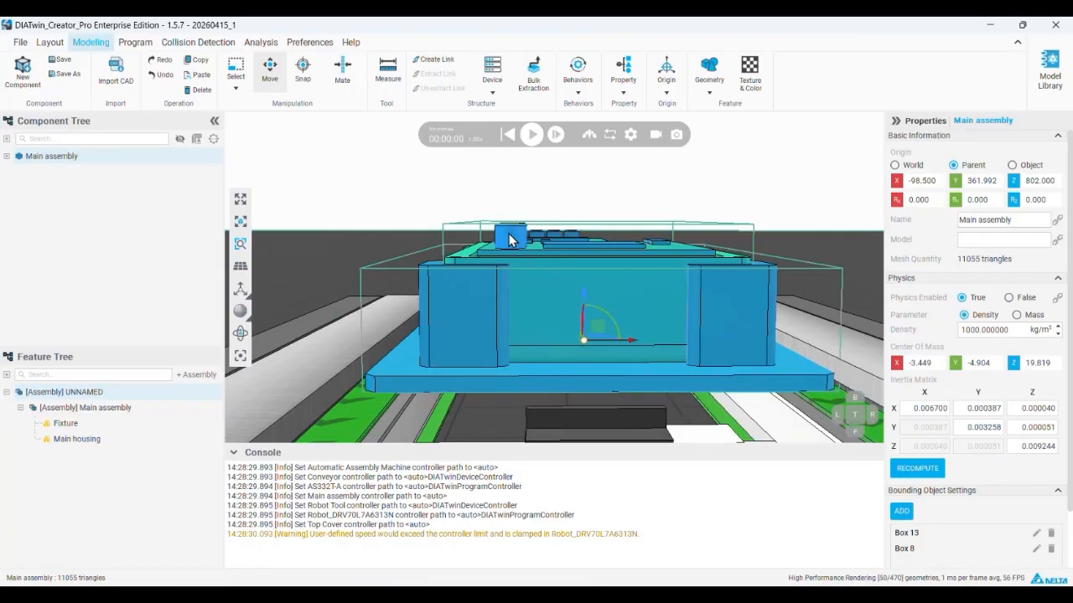
scroll(513, 238, "down", 4)
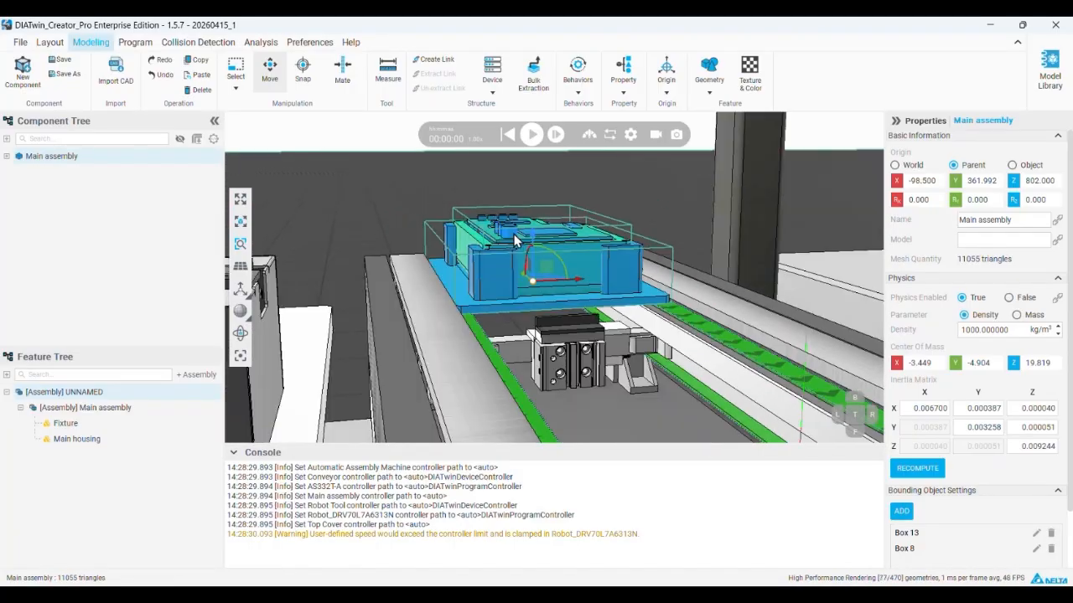
scroll(514, 236, "down", 6)
middle_click_drag(518, 249, 566, 390)
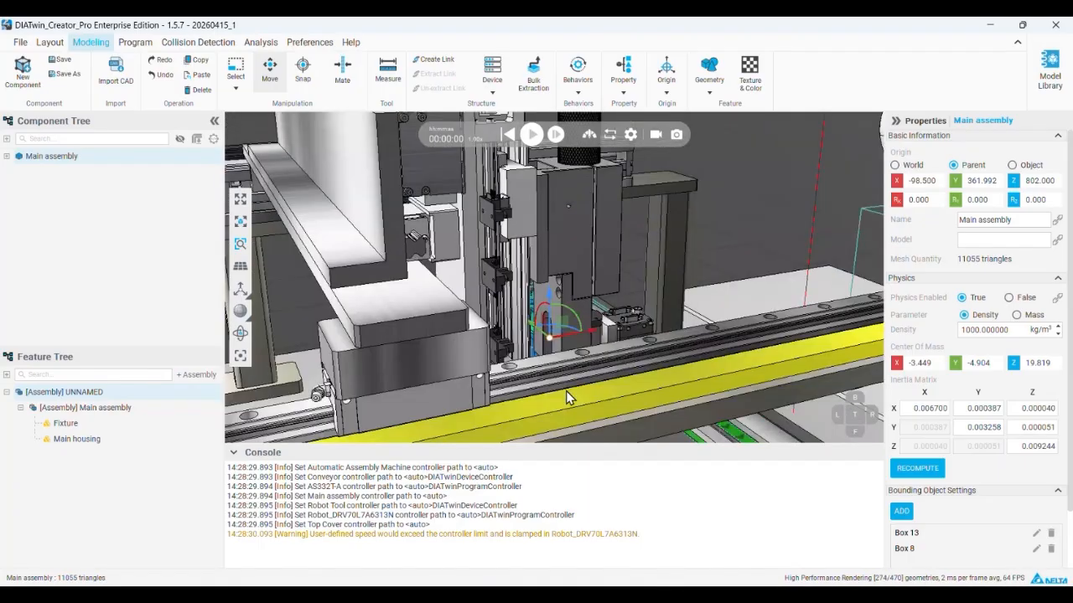
scroll(565, 390, "down", 3)
middle_click_drag(701, 329, 442, 377)
left_click(857, 351)
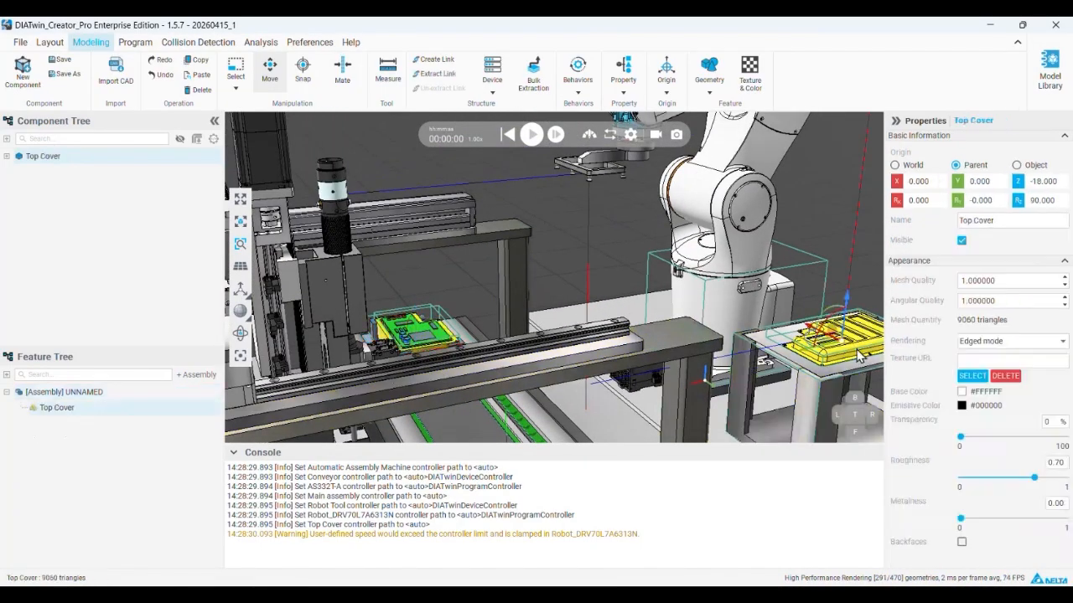
left_click(42, 156)
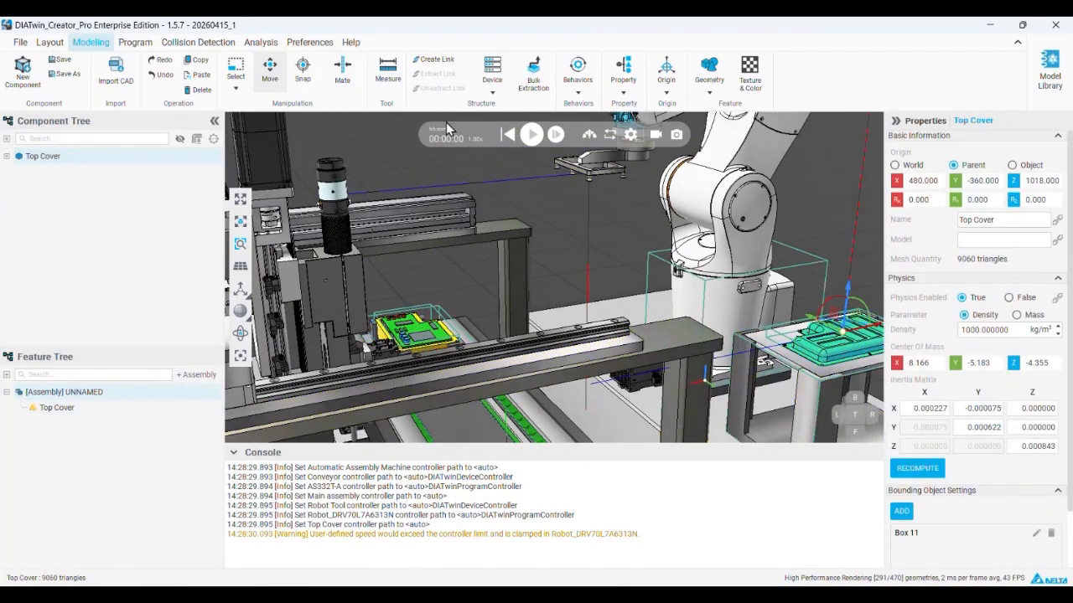
- Snap the Top Cover over the main housing and position it at X -98, Y 361.992, Z 901 with Rz -90
left_click(304, 80)
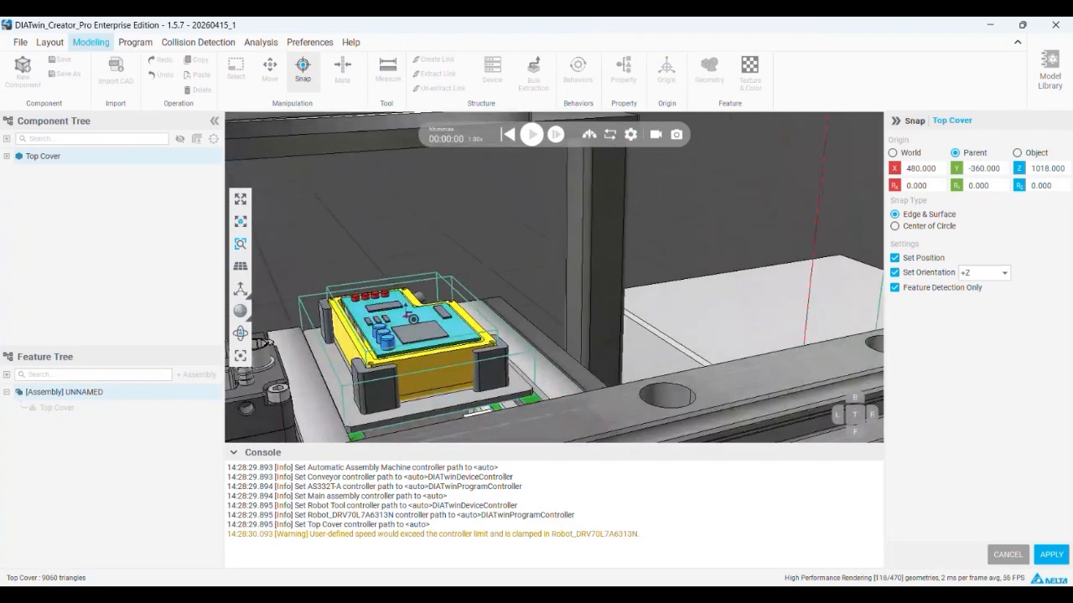
right_click_drag(420, 337, 490, 368)
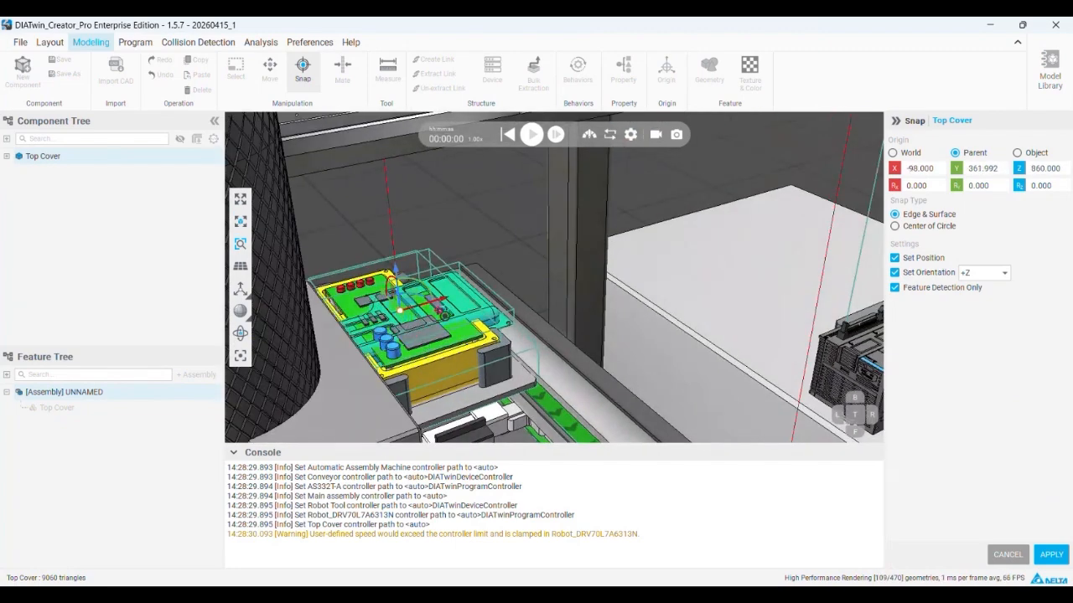
scroll(417, 311, "up", 3)
left_click_drag(399, 309, 365, 247)
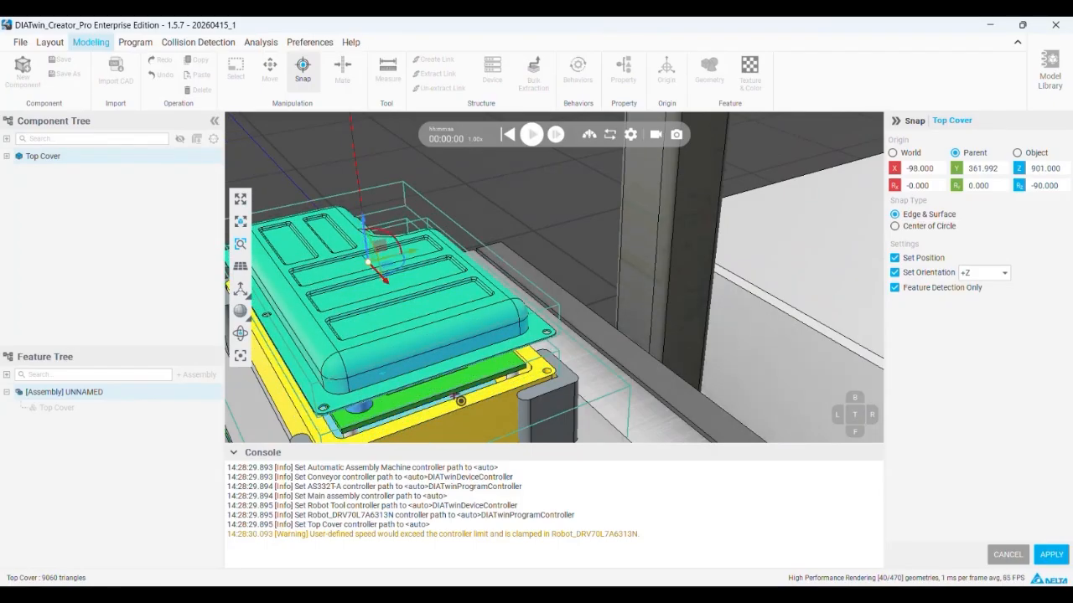
right_click_drag(429, 390, 439, 268)
left_click(1050, 555)
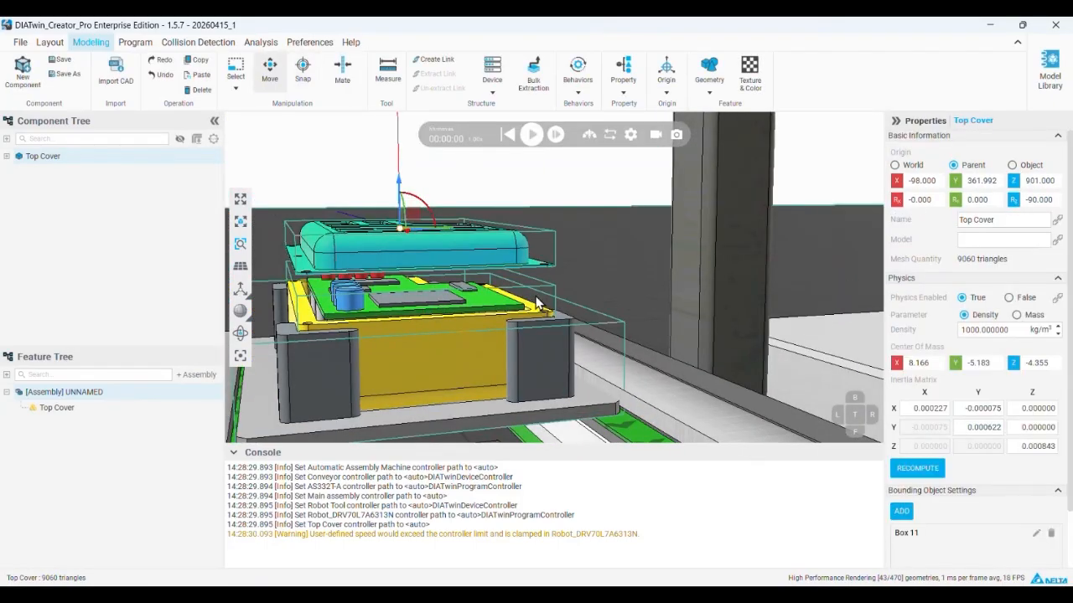
- Open the AS332T-A program and insert a Delay statement directly after Initial Pose in Main
left_click(119, 44)
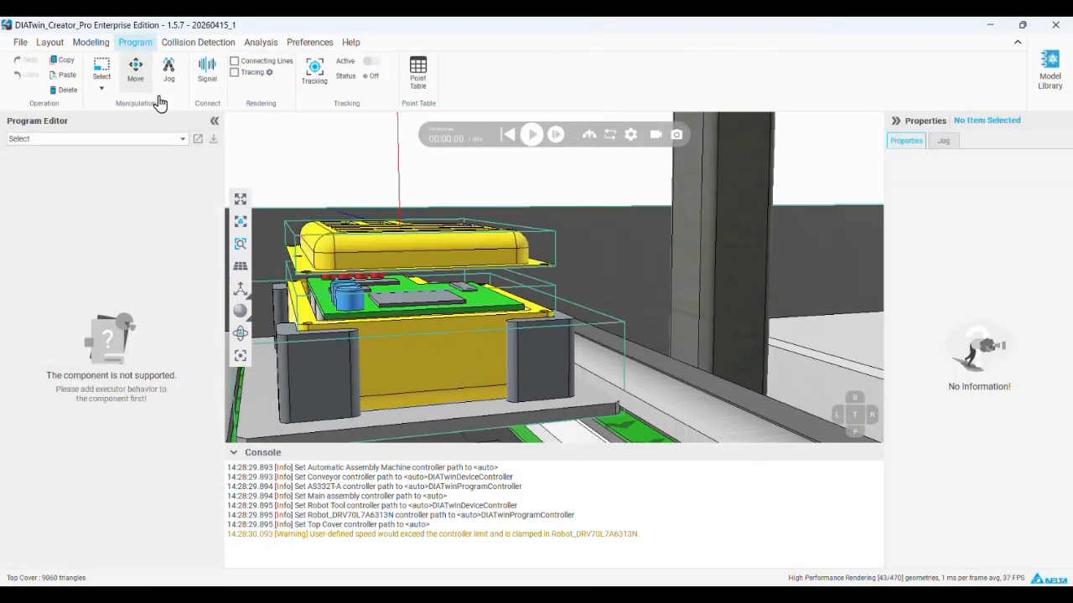
left_click(84, 139)
left_click(81, 159)
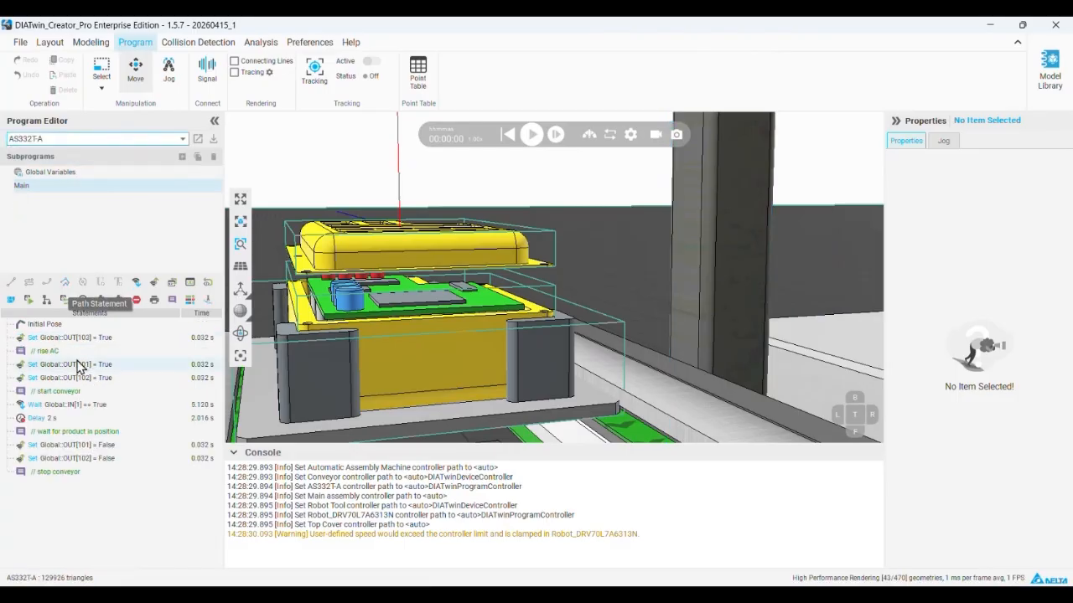
left_click(118, 300)
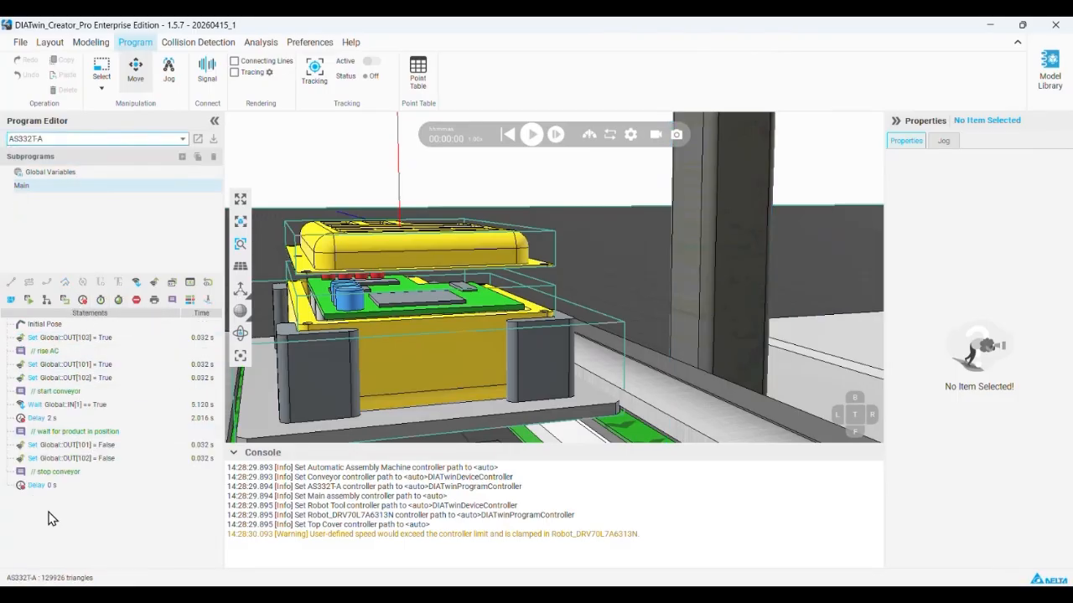
left_click(49, 488)
left_click_drag(49, 485, 50, 336)
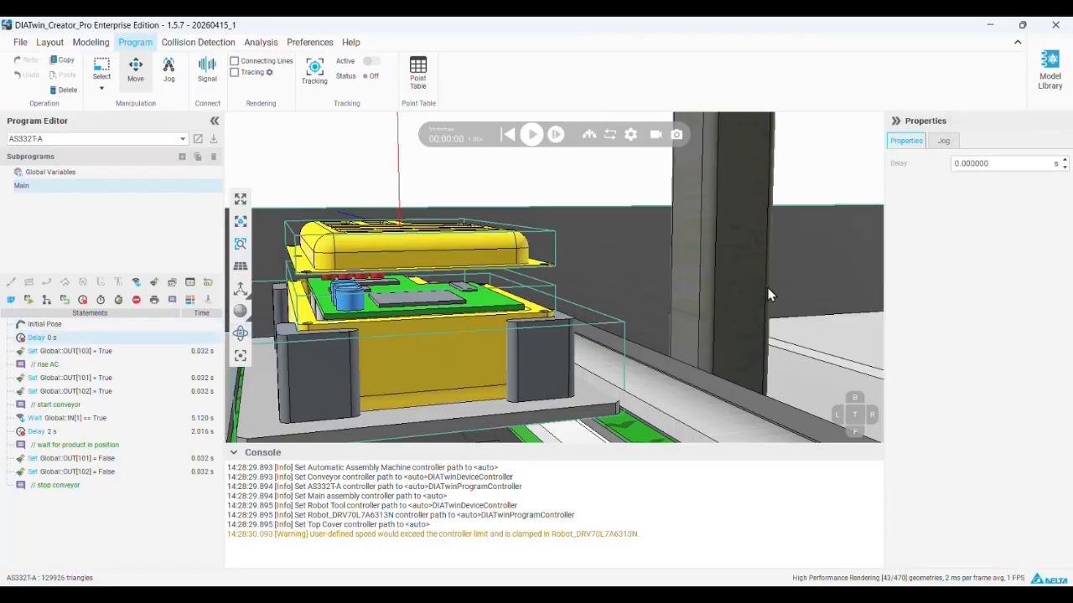
- Set the delay after Initial Pose to 10 s
triple_click(1017, 163)
type("10")
key("Return")
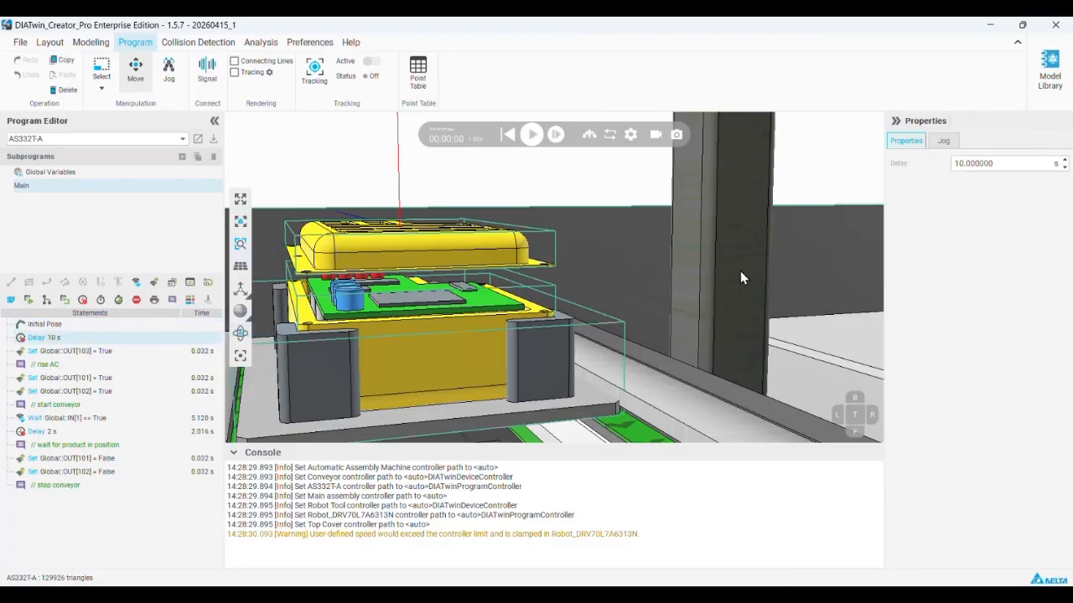
- Return to the Modeling view, start the simulation to check the Top Cover dropping onto the housing, and pause it
left_click(90, 43)
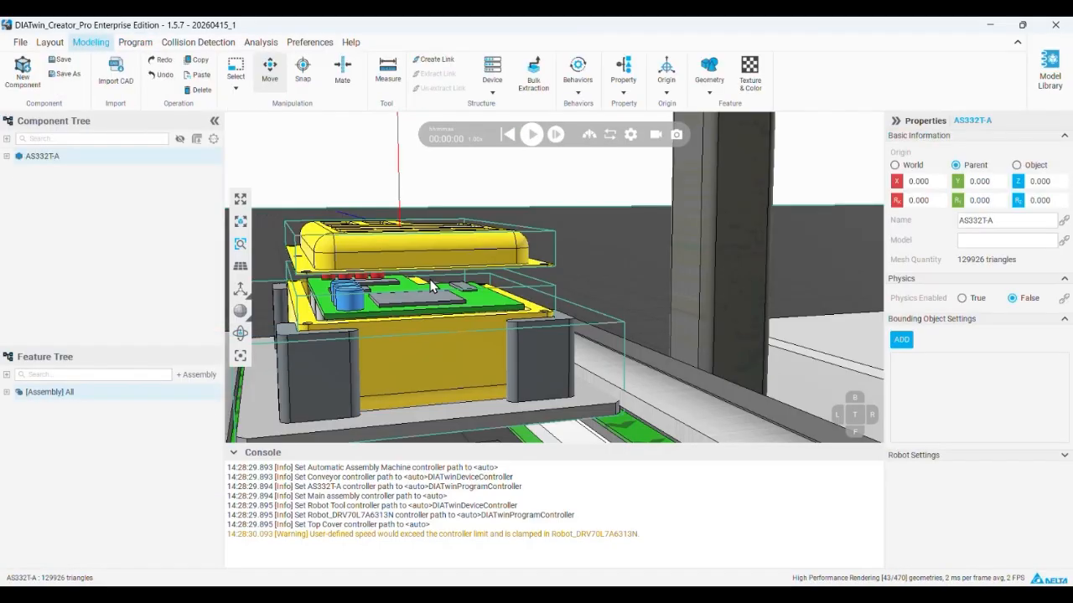
middle_click_drag(319, 339, 685, 292)
middle_click_drag(831, 267, 406, 285)
left_click(531, 135)
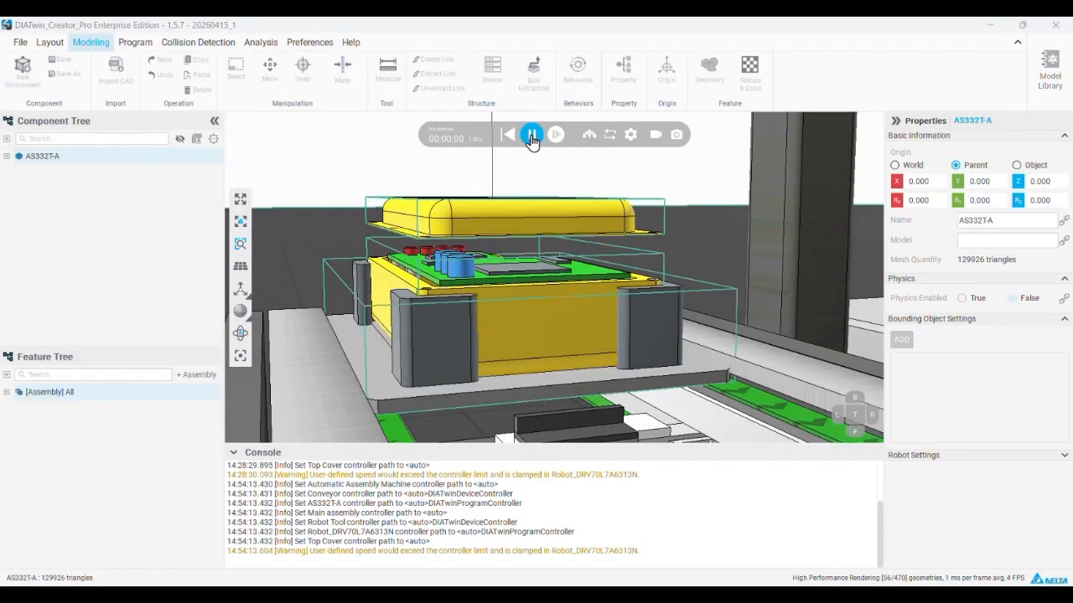
left_click(531, 136)
- Inspect the cover's fit with the Main housing selected, continue the simulation briefly, pause it and reset it to the start
middle_click_drag(516, 285, 435, 262)
left_click(457, 300)
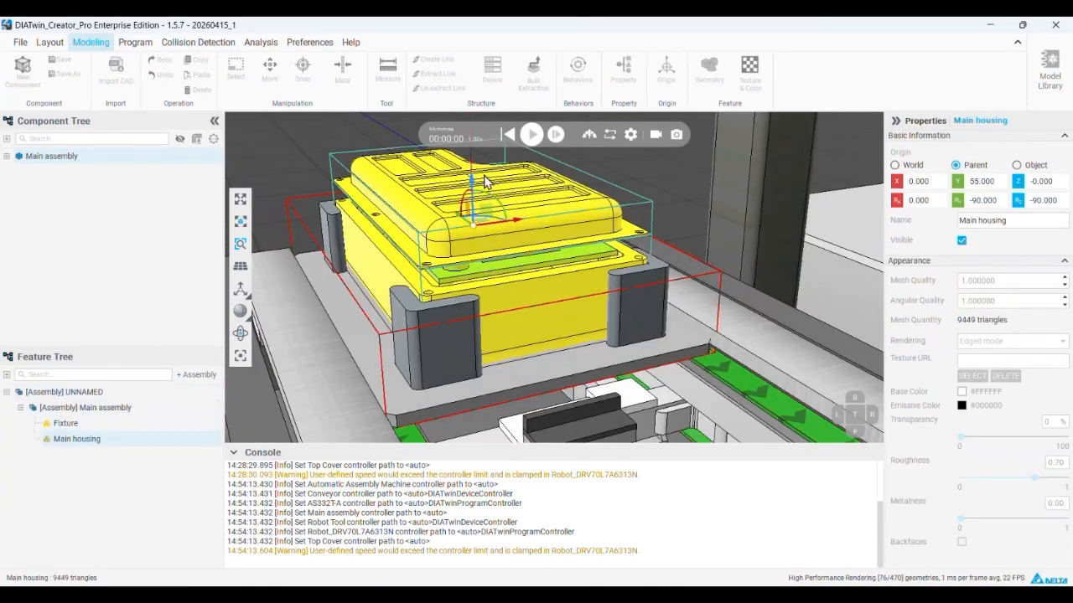
left_click(536, 137)
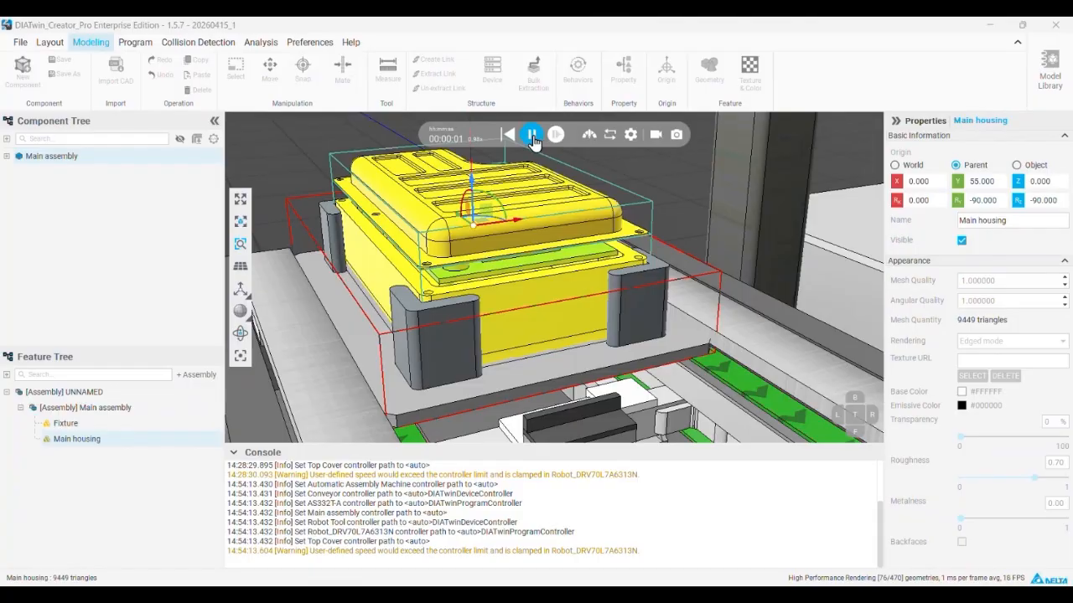
left_click(532, 137)
left_click(508, 134)
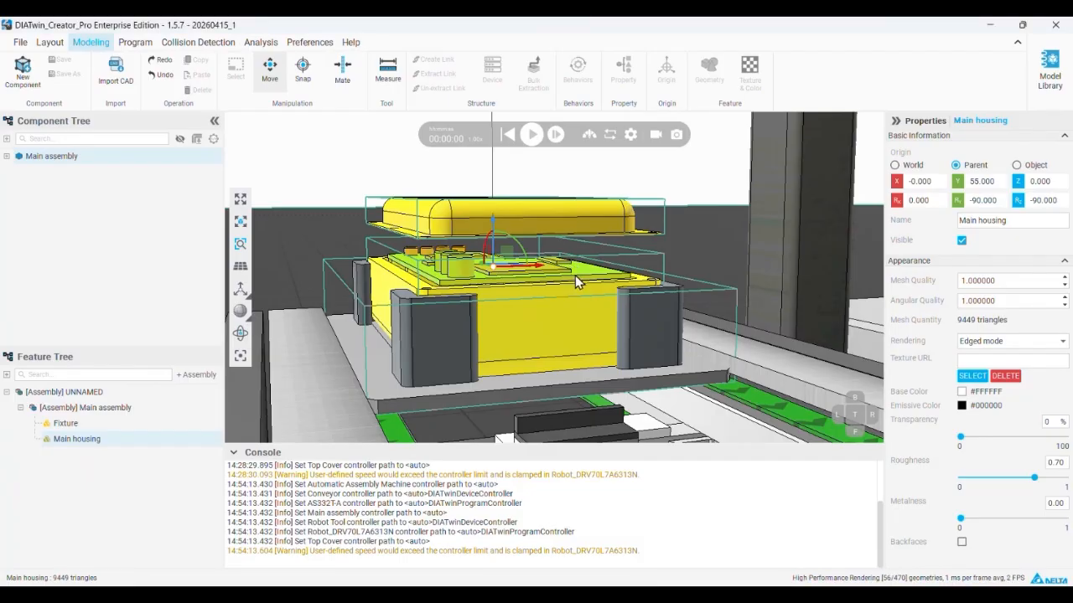
- Select the whole Main assembly component from the Program view and return to the Modeling view
left_click(130, 50)
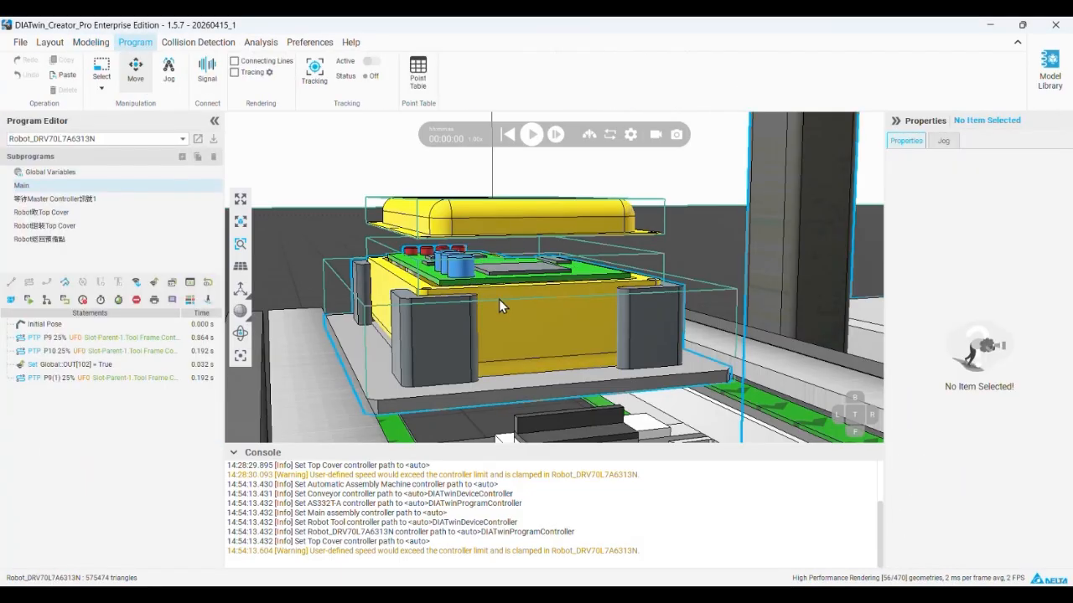
left_click(549, 281)
left_click(81, 51)
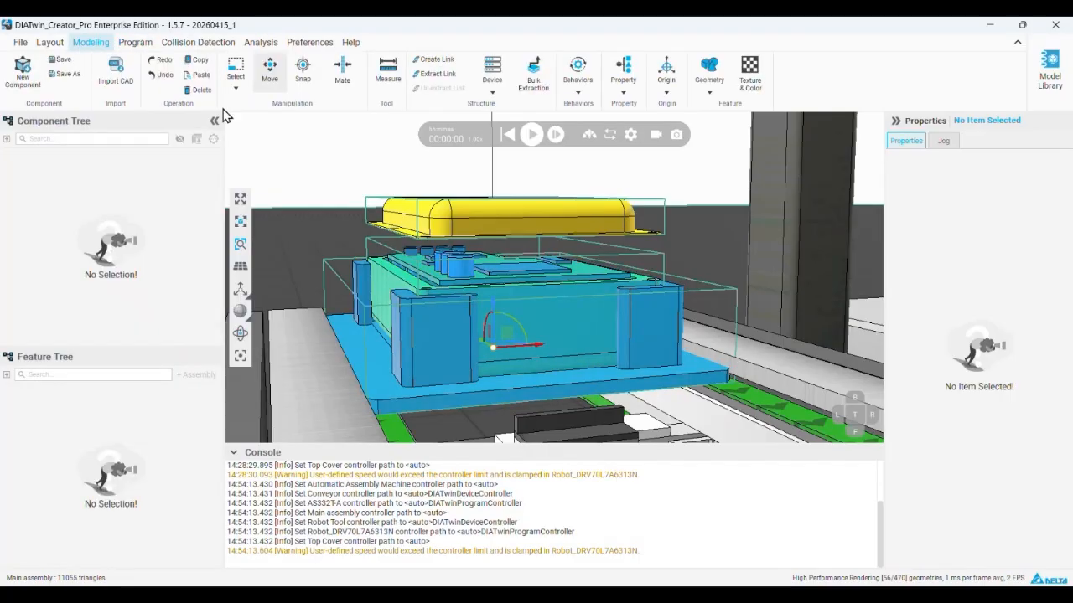
- Check the Main assembly's bounding objects Box 8 and Box 13 to see which features they enclose, leaving both unedited
left_click(461, 292)
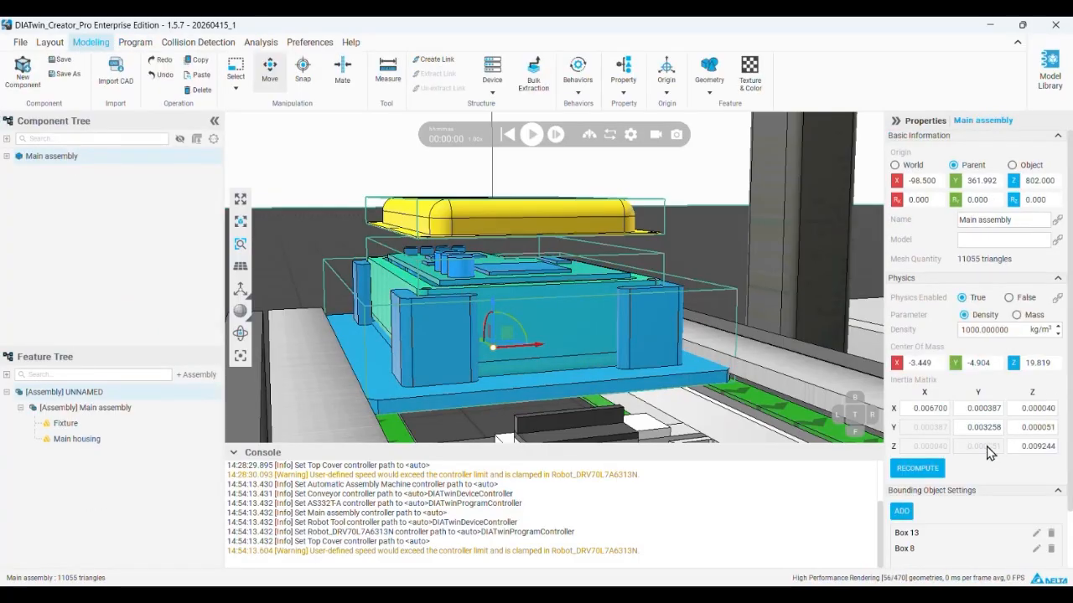
scroll(985, 457, "down", 1)
scroll(985, 456, "down", 1)
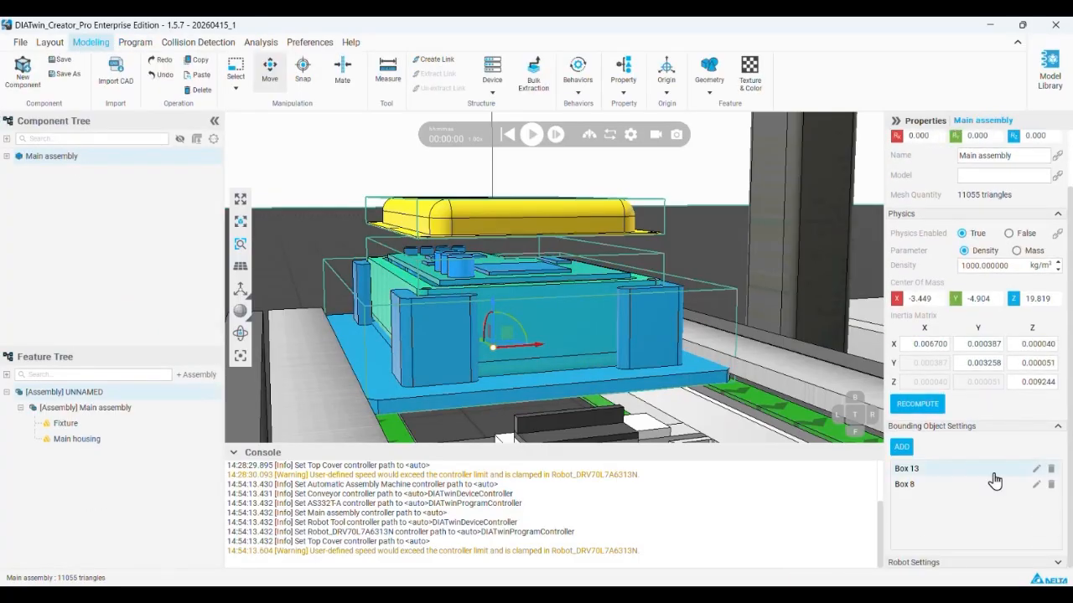
left_click(1035, 485)
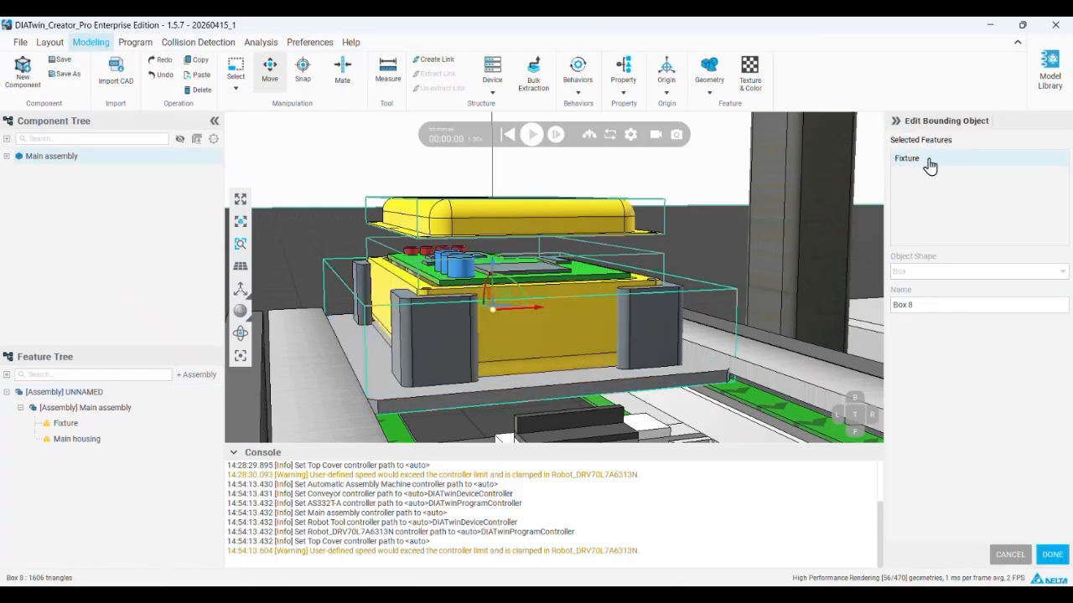
left_click(1008, 557)
left_click(1034, 470)
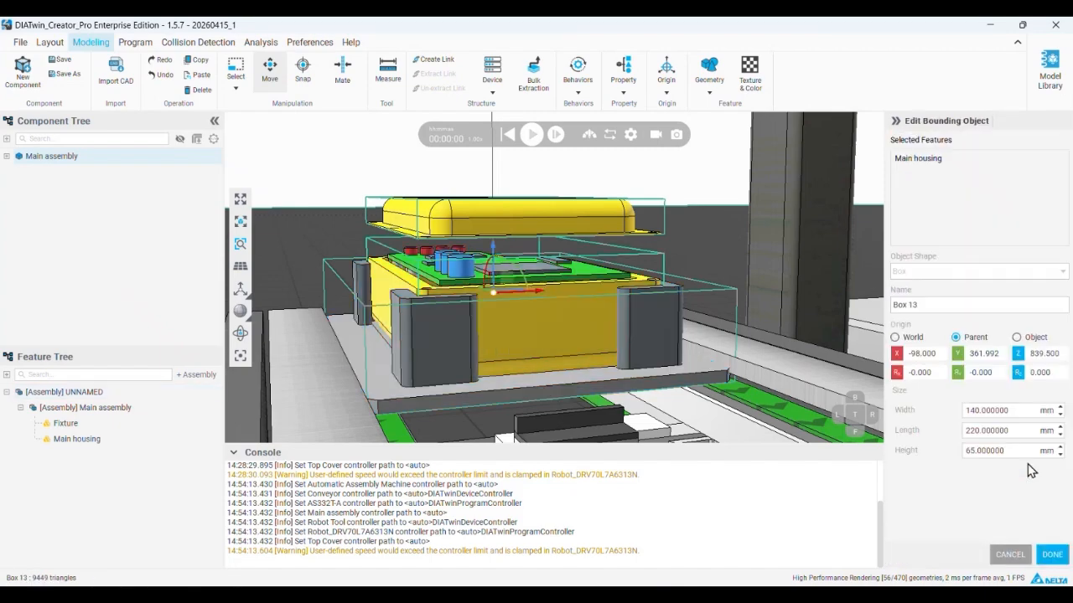
mouse_move(493, 266)
left_mouse_down()
mouse_move(493, 213)
mouse_move(509, 203)
mouse_move(503, 235)
mouse_move(467, 230)
mouse_move(473, 251)
mouse_move(477, 223)
mouse_move(495, 218)
mouse_move(492, 261)
left_mouse_up()
left_click(1011, 558)
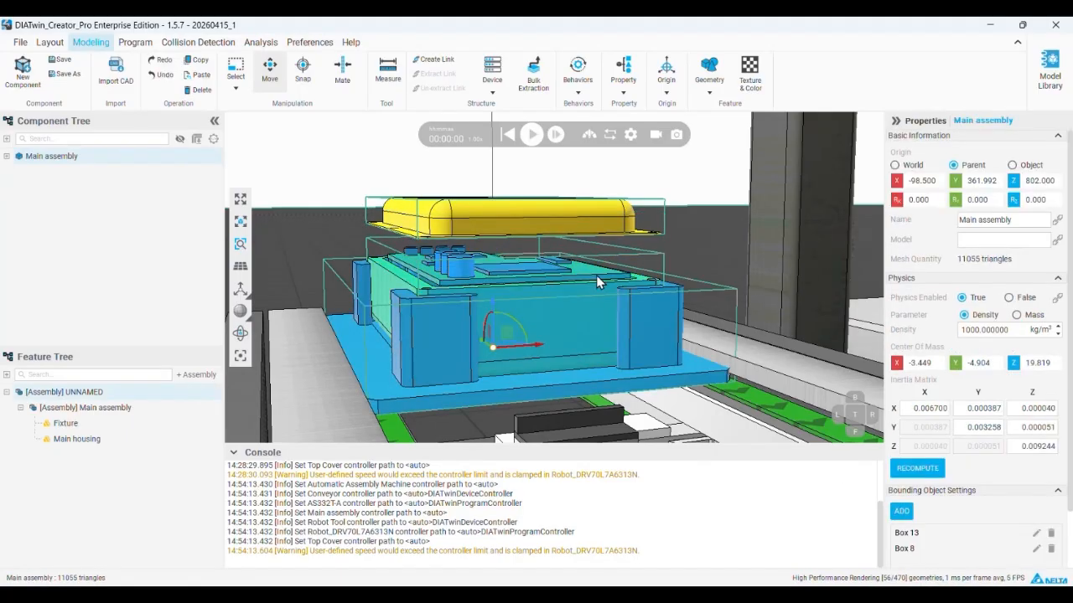
- Save the dragger preferences with a 10 mm move increment and a 15-degree rotation increment
left_click(308, 42)
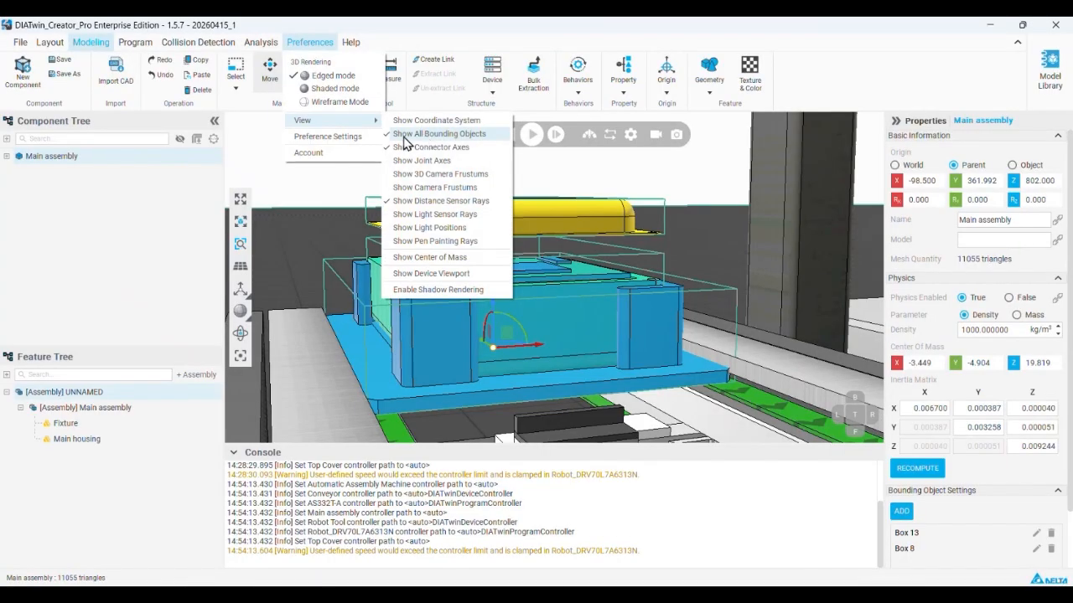
left_click(327, 136)
left_click(362, 245)
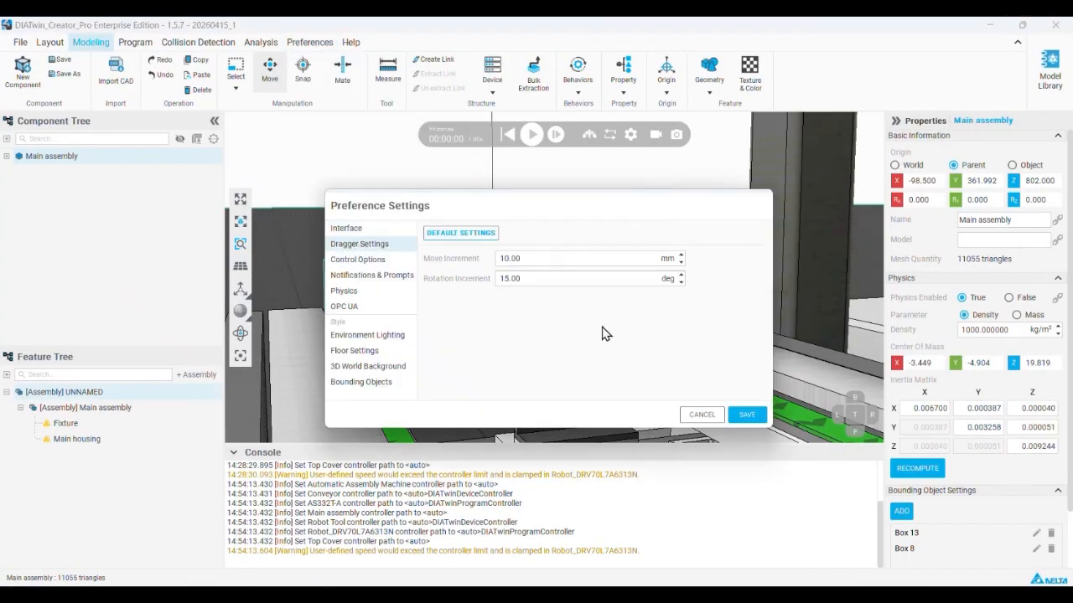
left_click(747, 416)
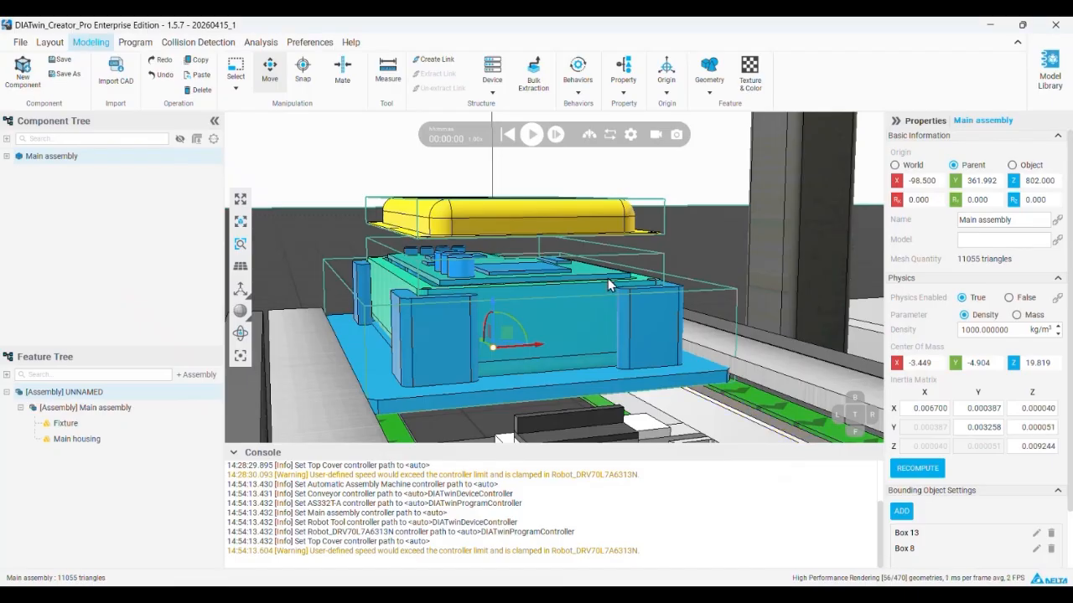
- Edit the Main housing's bounding object Box 13, trying heights of 40 and 45 mm before applying 35 mm
left_click(1035, 533)
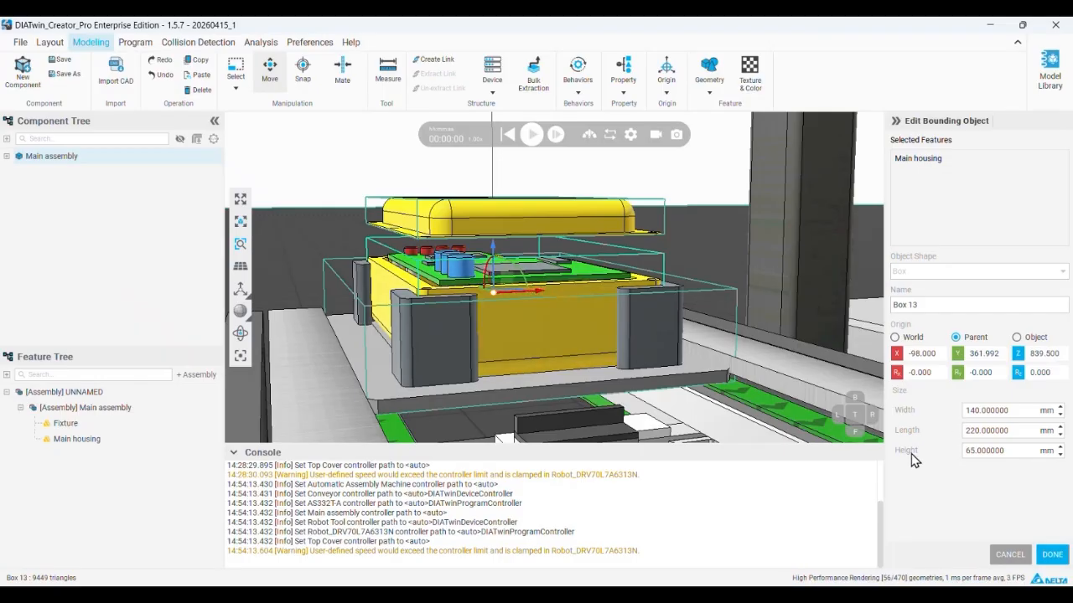
left_click_drag(1020, 451, 946, 451)
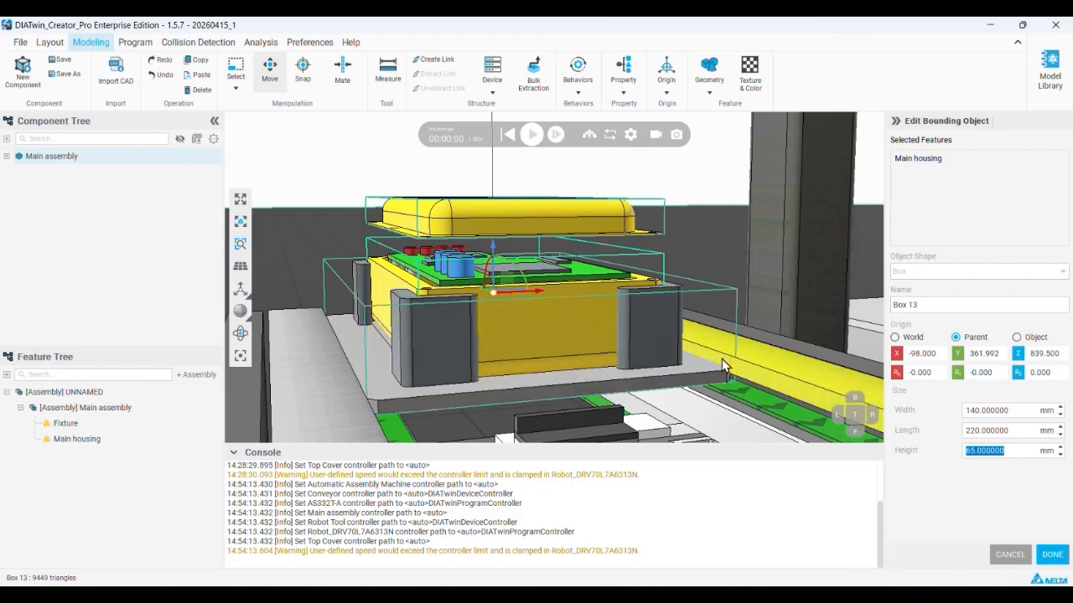
type("40")
key("Return")
scroll(603, 284, "up", 5)
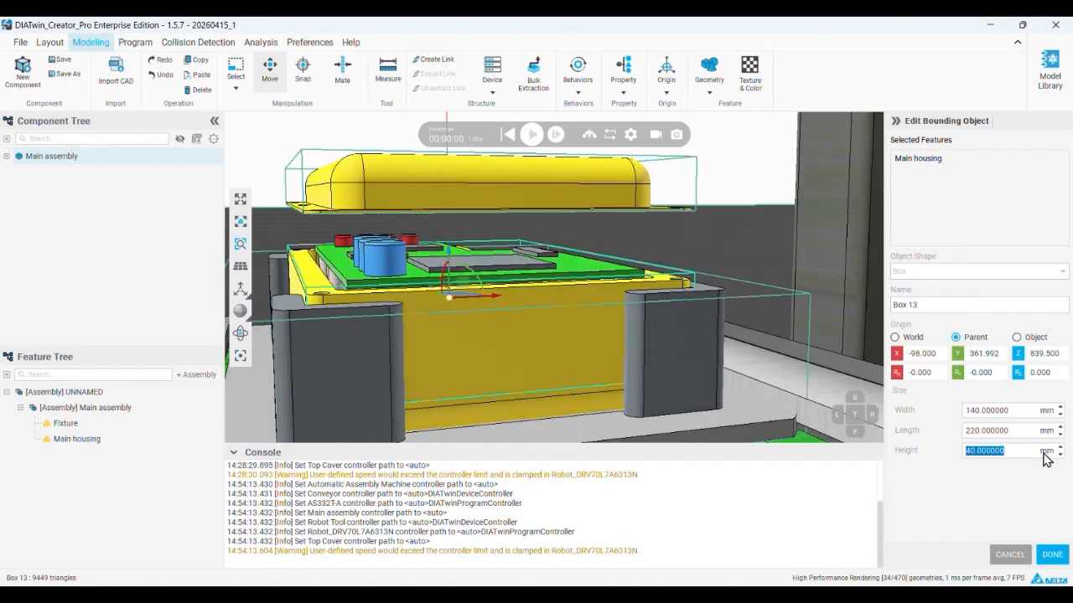
type("45")
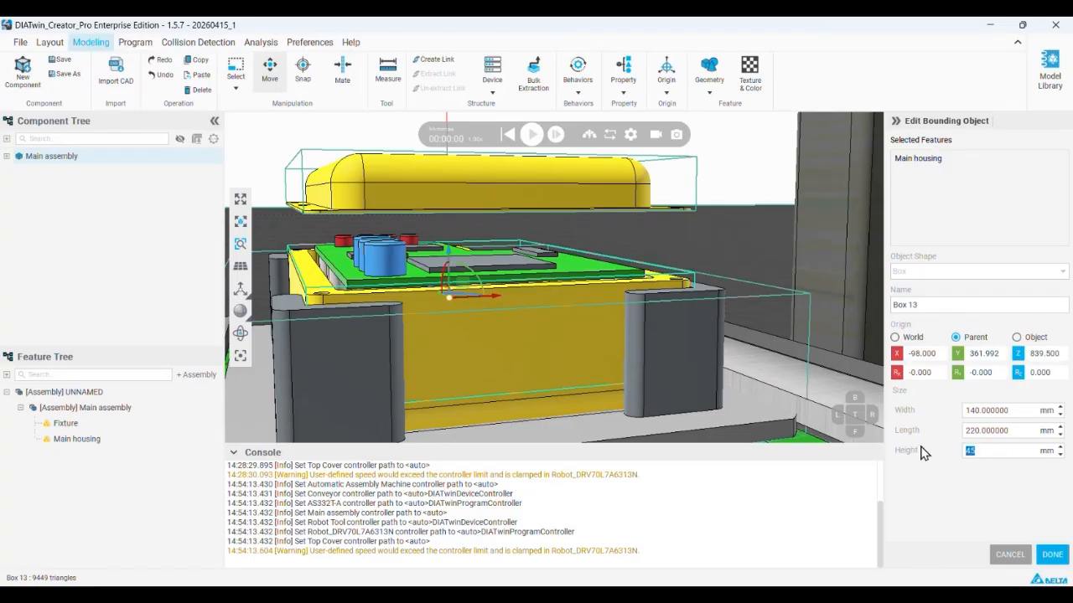
type("35")
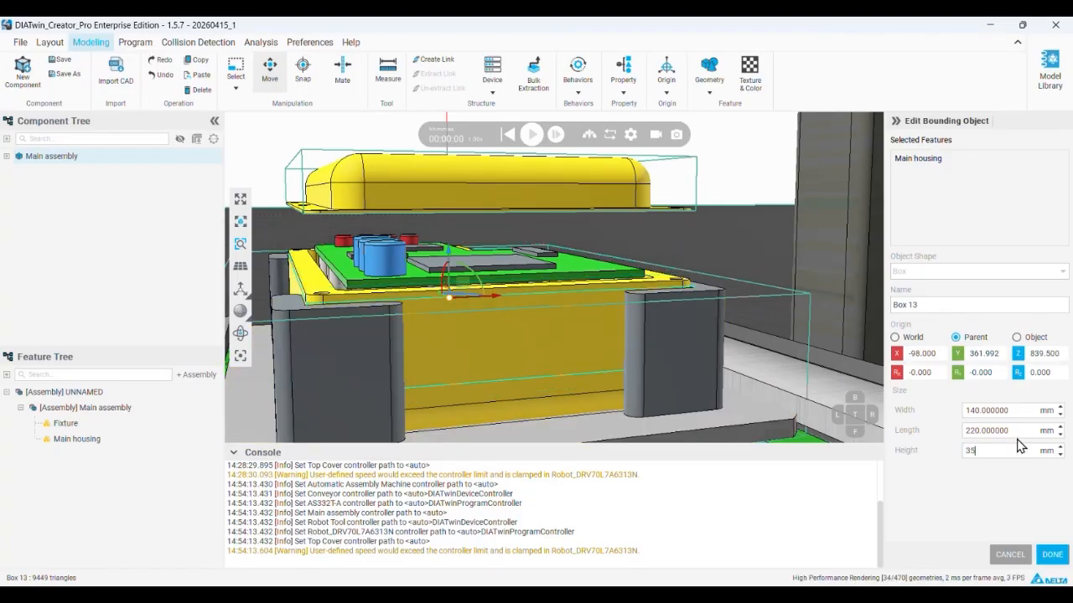
key("Return")
scroll(663, 296, "up", 5)
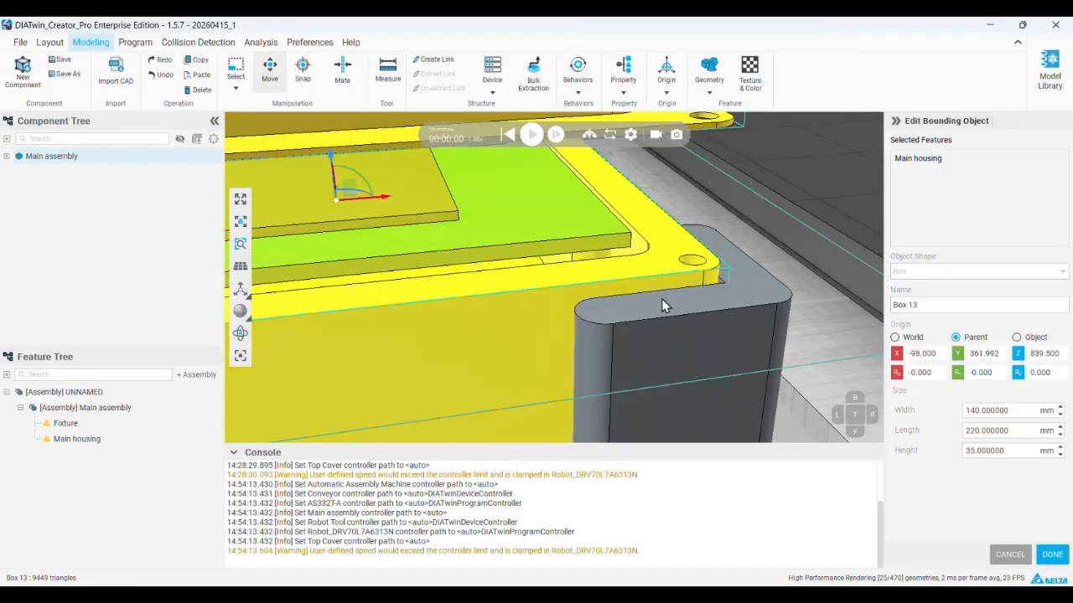
mouse_move(661, 299)
middle_mouse_down()
mouse_move(660, 264)
mouse_move(659, 287)
middle_mouse_up()
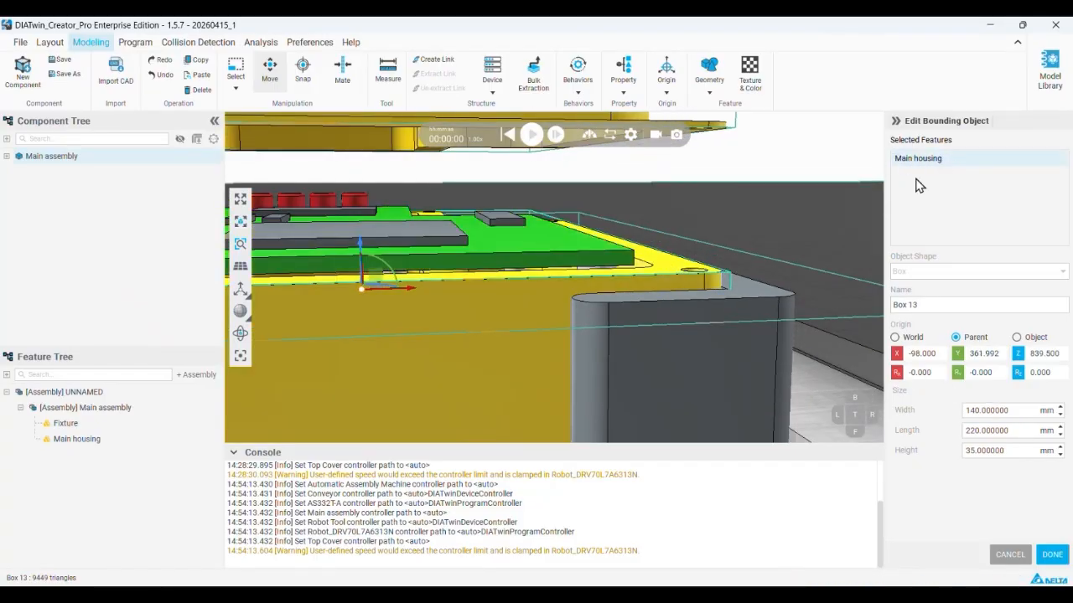
left_click(1051, 555)
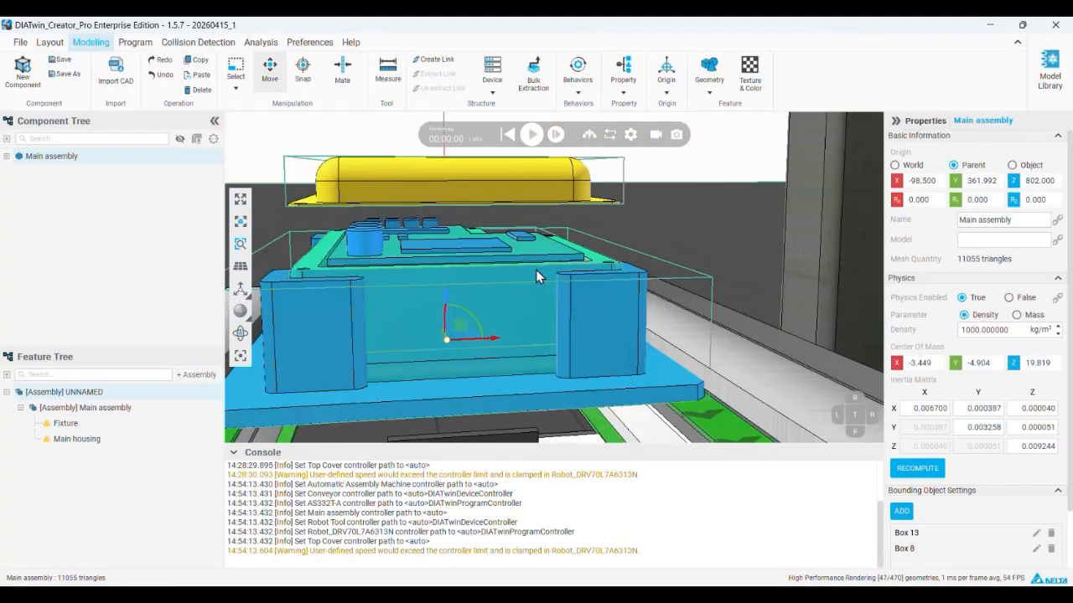
- Start and reset the simulation, and lower the Top Cover by 20 mm toward the housing
left_click(531, 136)
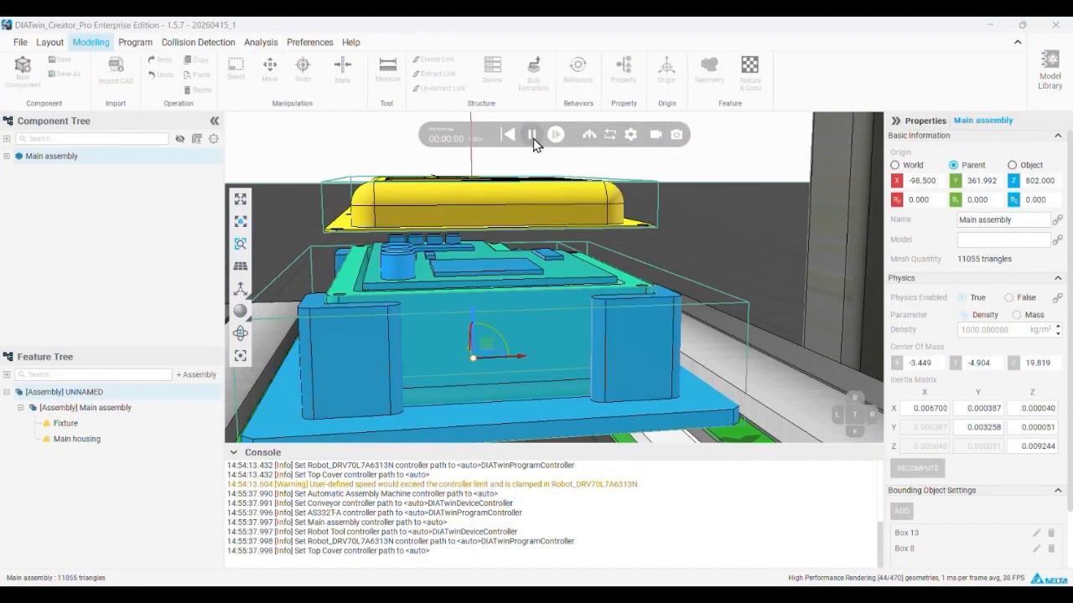
left_click(507, 136)
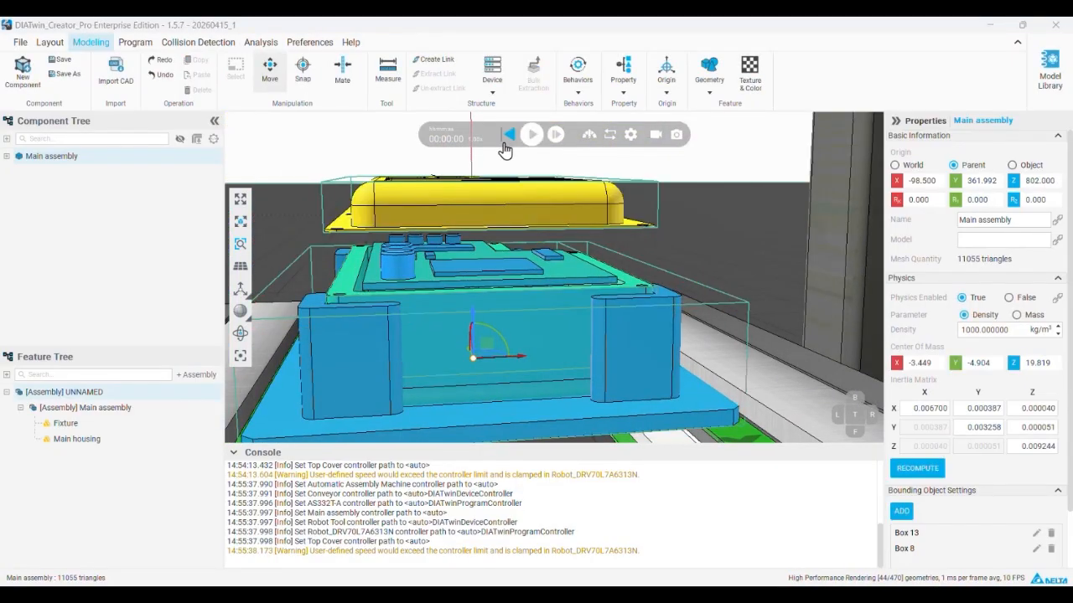
left_click(410, 219)
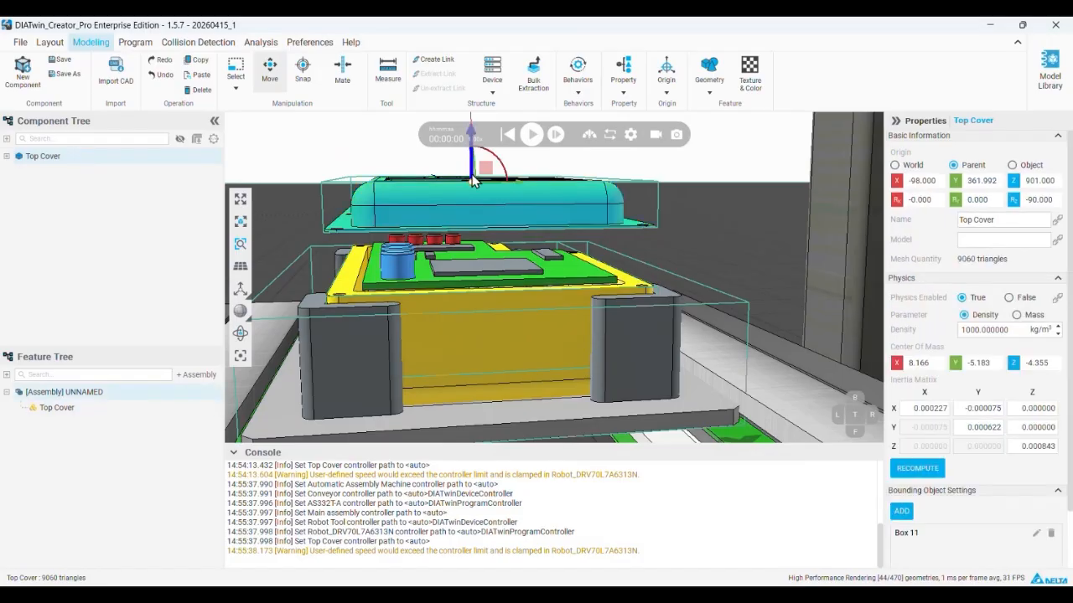
left_click_drag(469, 161, 470, 201)
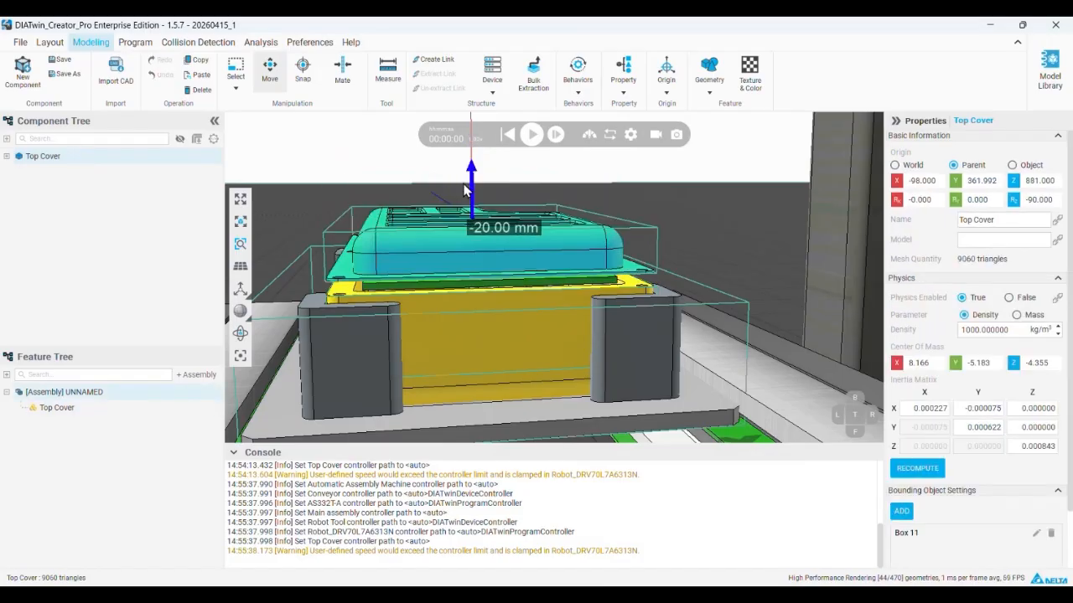
- Simulate the Top Cover dropping onto the housing, pause, and inspect how its flange sits on the housing edge
left_click(532, 136)
left_click(536, 136)
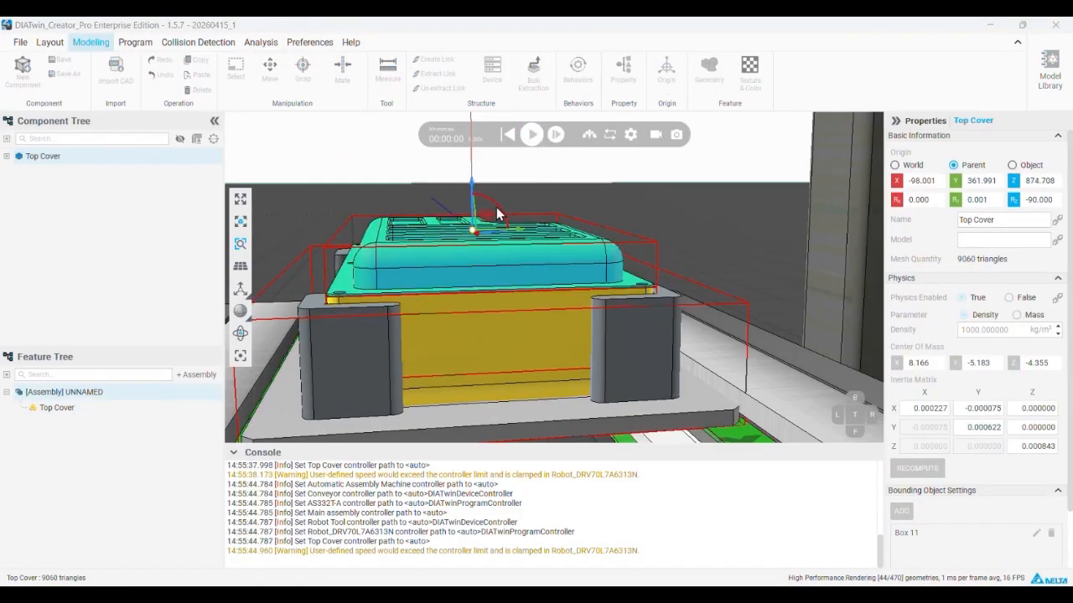
middle_click_drag(443, 290, 363, 288)
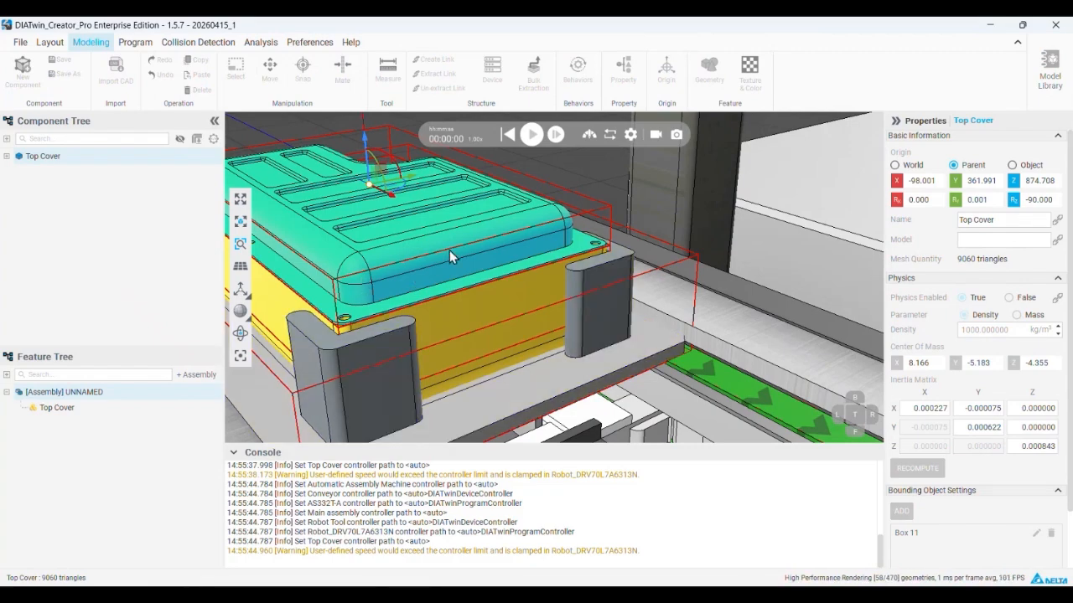
middle_click_drag(410, 258, 368, 295)
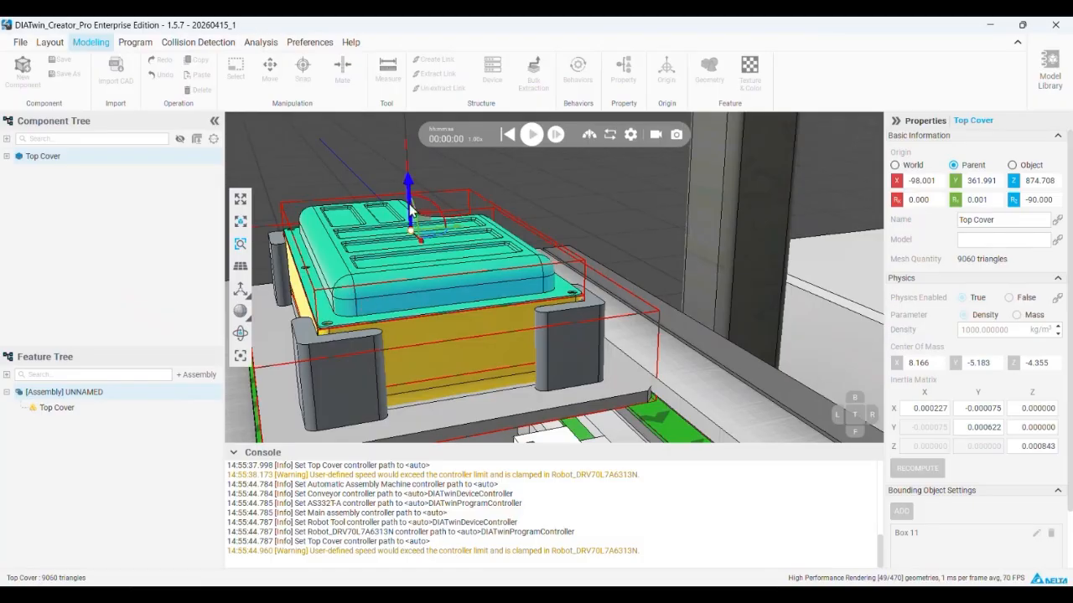
- Lift the Top Cover about 10 mm while paused, resume the simulation to recheck its drop, and reset it to the start
mouse_move(410, 208)
left_mouse_down()
mouse_move(411, 163)
mouse_move(410, 191)
left_mouse_up()
mouse_move(420, 302)
middle_mouse_down()
mouse_move(402, 281)
mouse_move(407, 260)
mouse_move(402, 303)
middle_mouse_up()
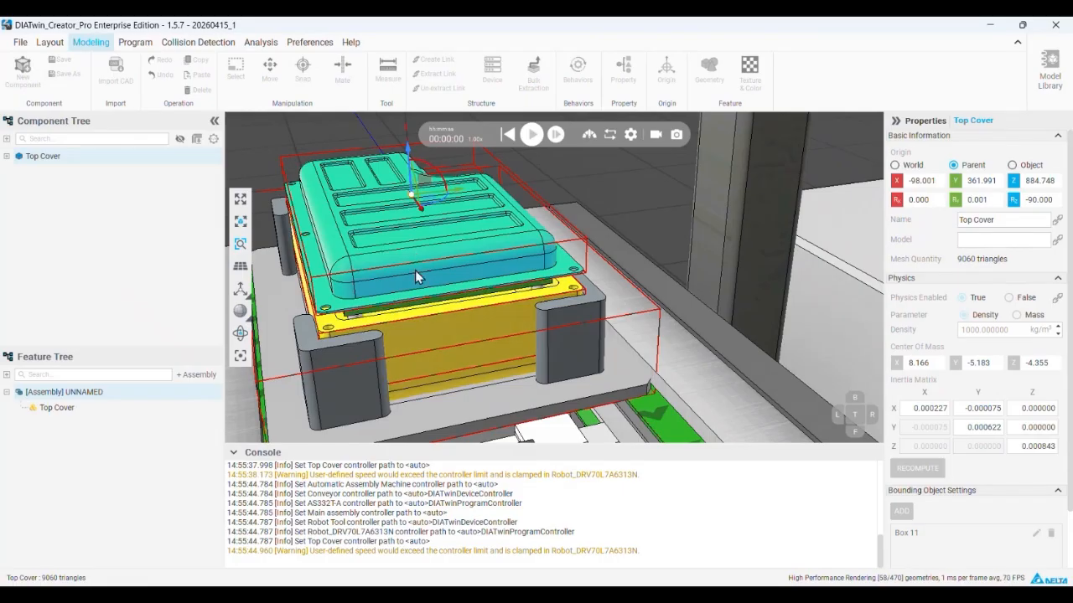
middle_click_drag(414, 270, 503, 168)
left_click(531, 135)
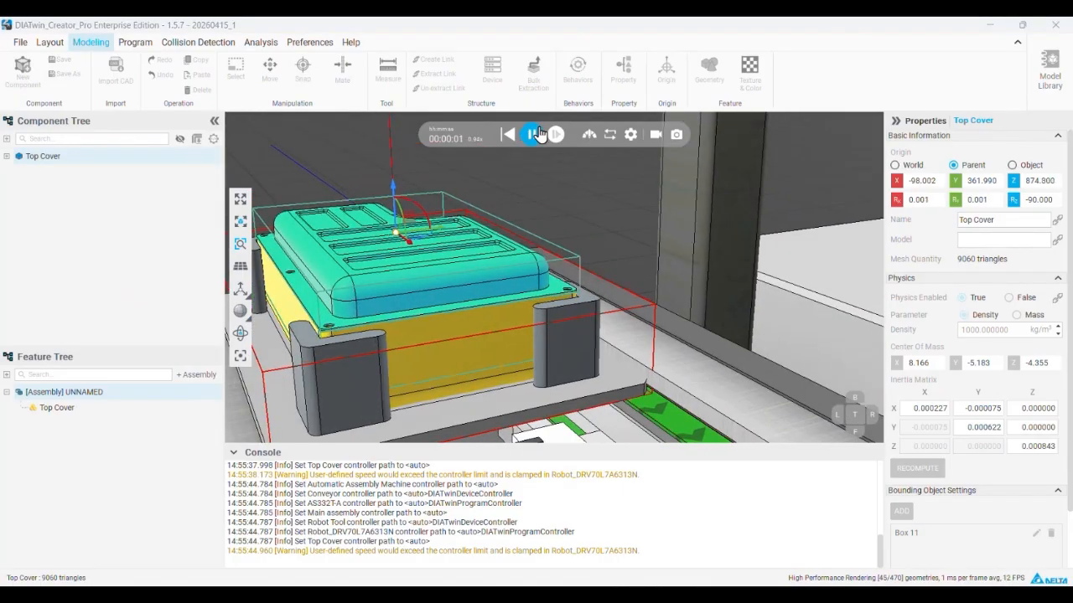
left_click(533, 134)
scroll(502, 280, "down", 8)
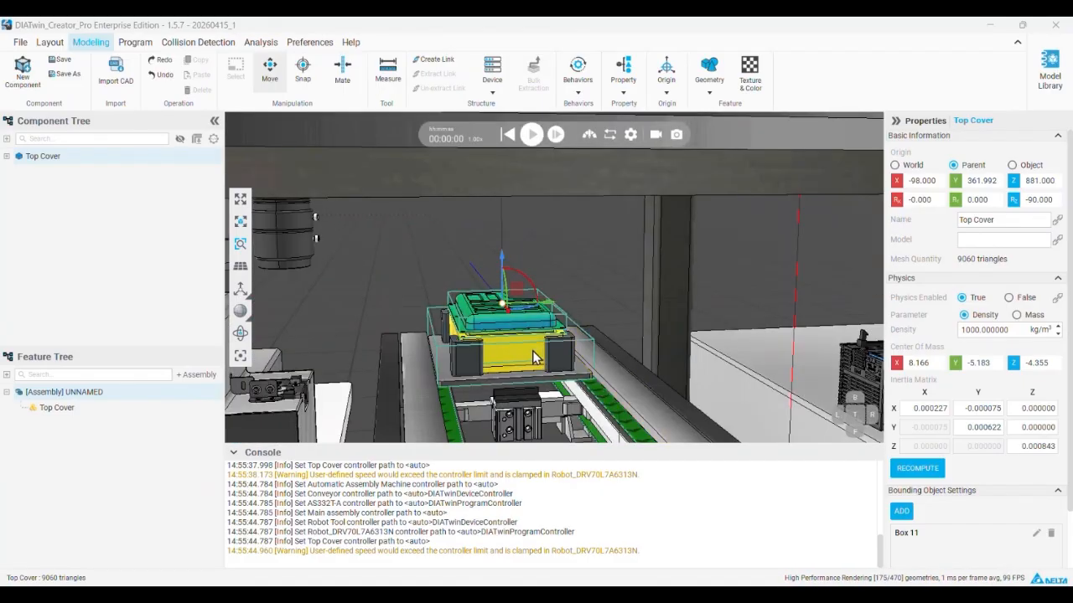
- Reopen bounding object Box 13 of the Main assembly to review its size against the housing, and cancel the edit
left_click(532, 350)
left_click(43, 158)
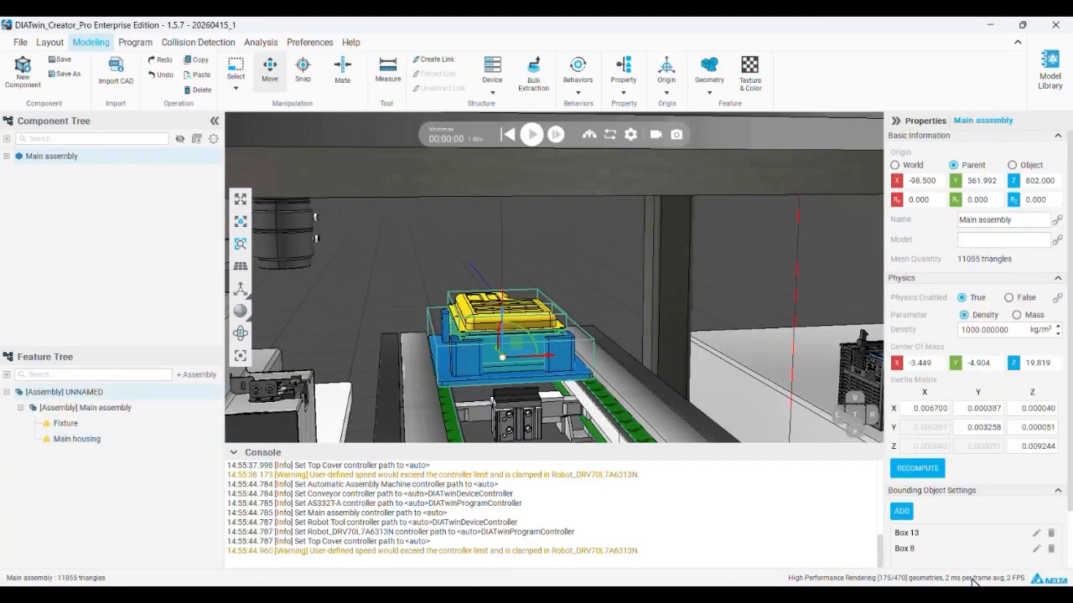
left_click(1036, 534)
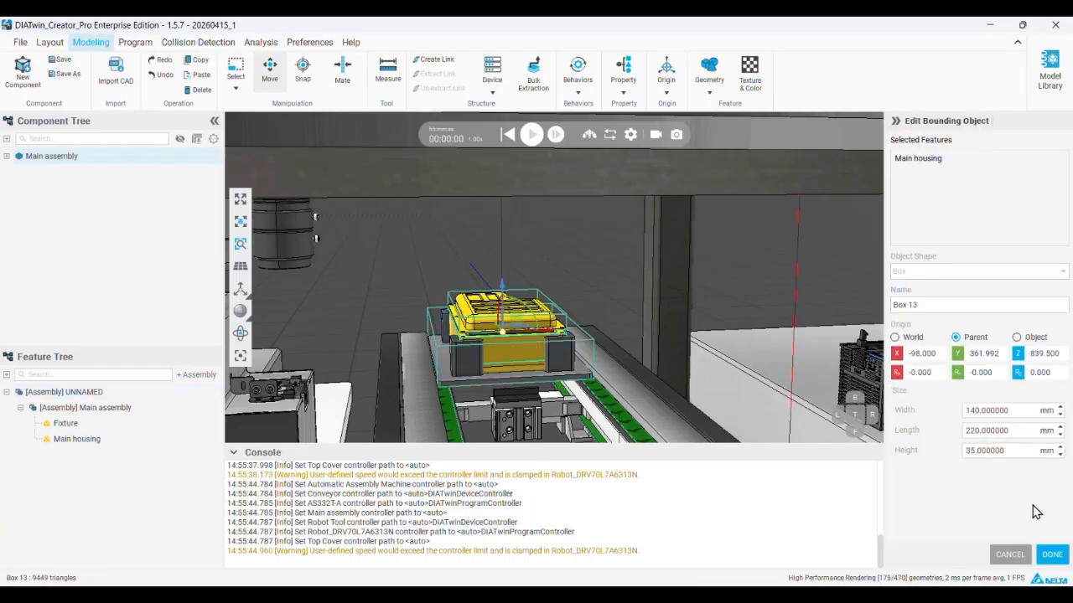
left_click(904, 159)
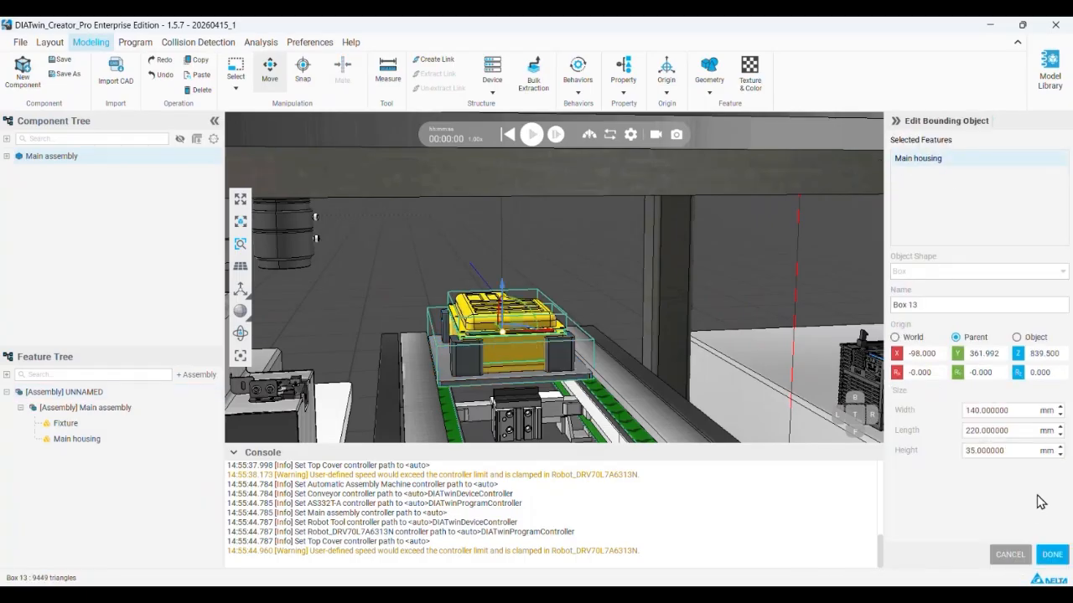
left_click_drag(996, 450, 966, 450)
scroll(479, 347, "up", 5)
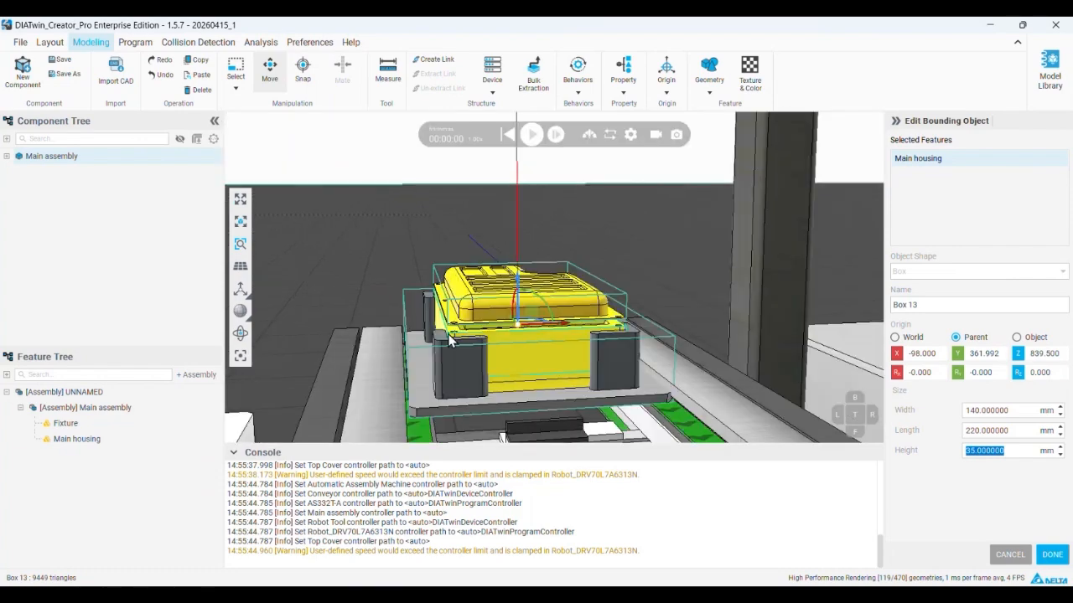
left_click(1008, 555)
left_click(42, 157)
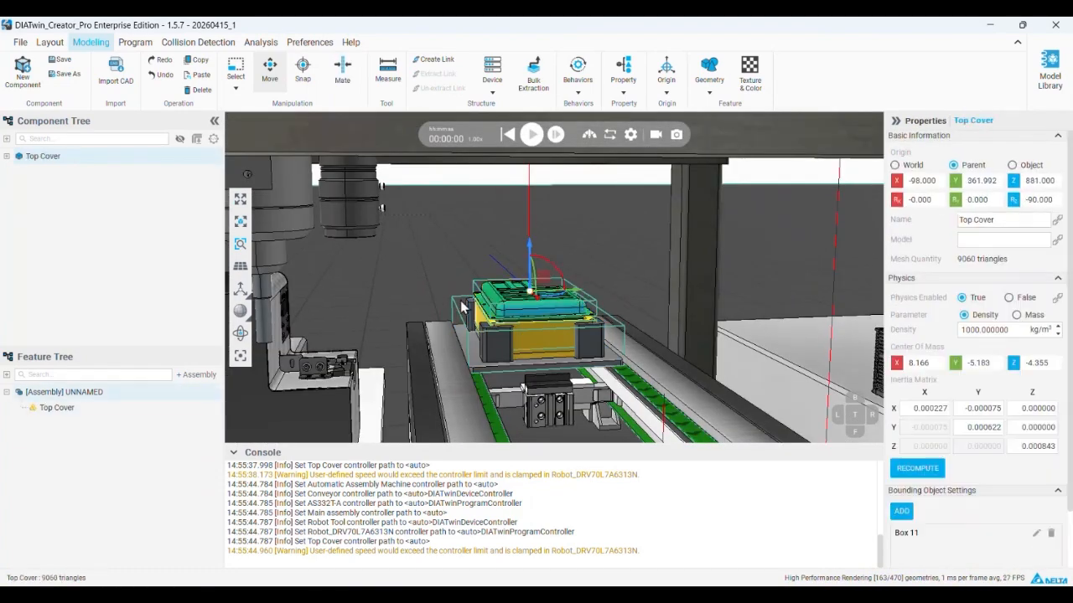
scroll(533, 352, "down", 6)
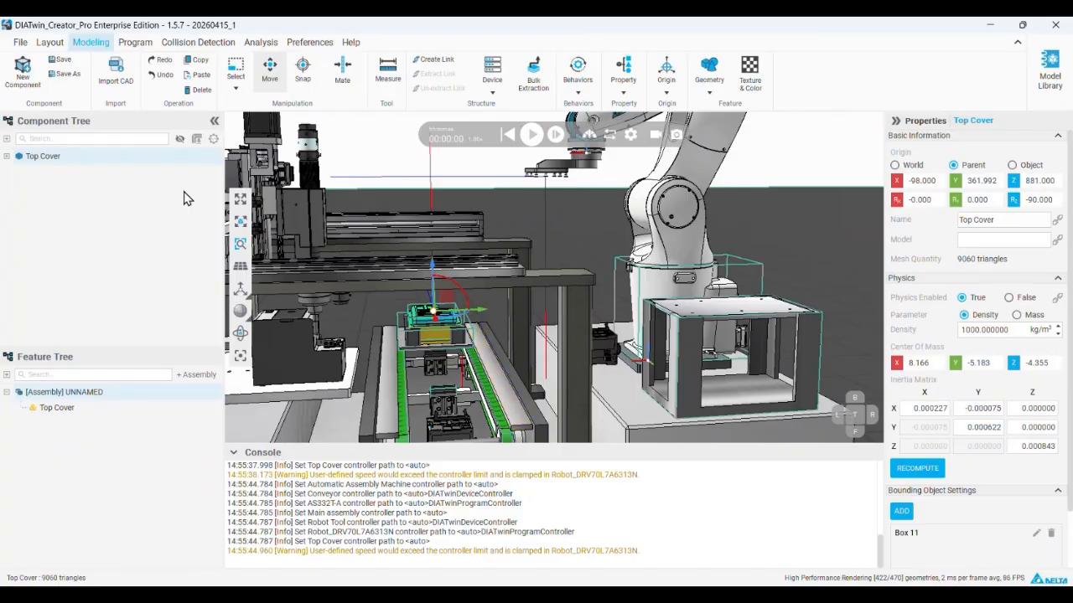
left_click(303, 69)
left_click(762, 302)
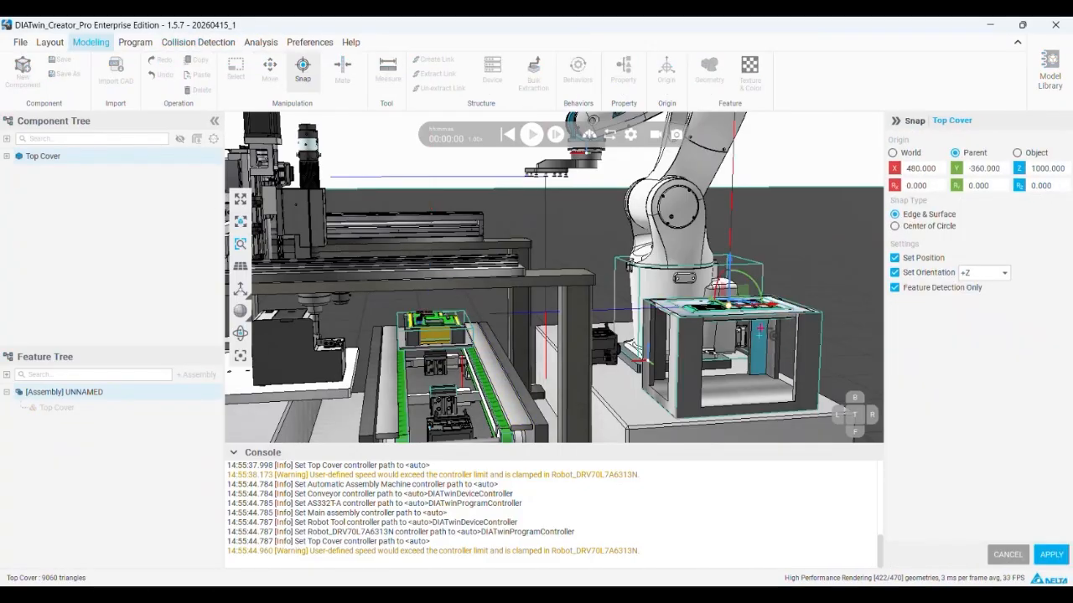
left_click_drag(735, 311, 738, 266)
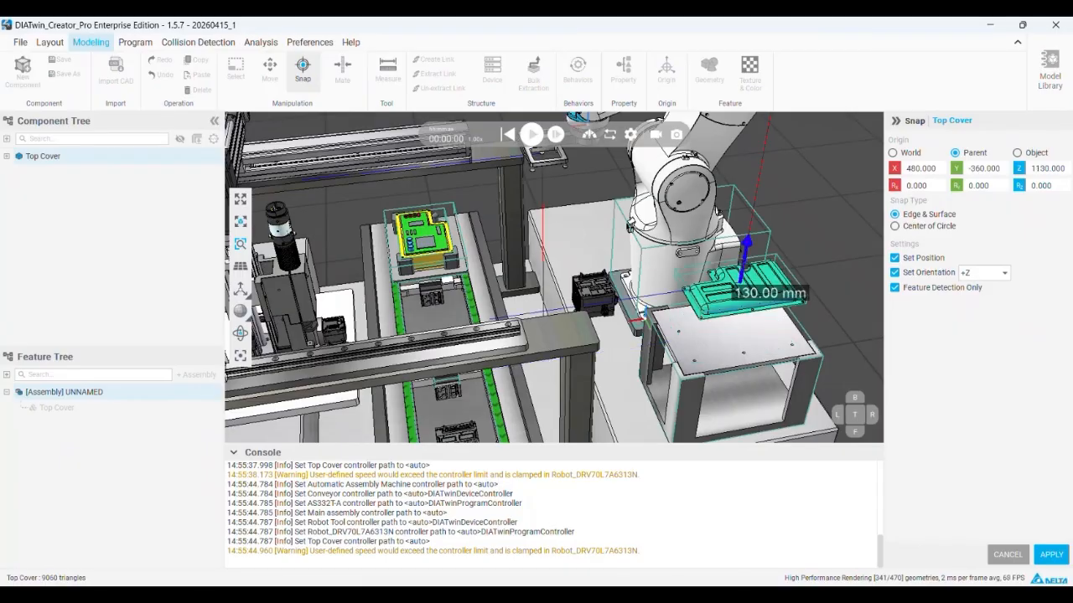
left_click(1009, 557)
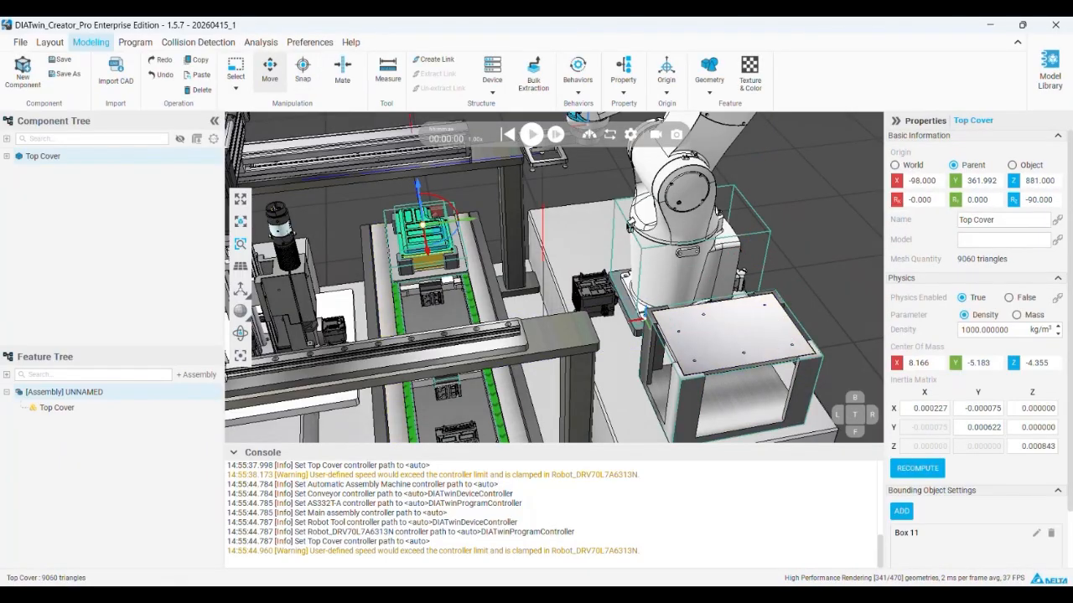
- Snap the Top Cover to the centre of the pickup table's surface with +Z orientation, and raise it to Z 1060
left_click(303, 69)
left_click(724, 351)
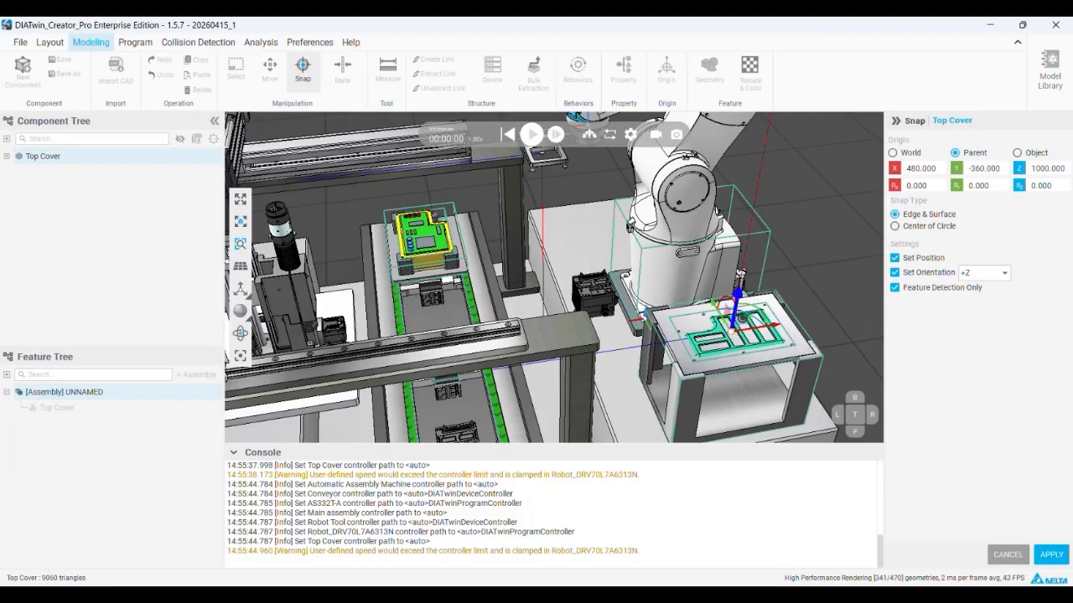
left_click(726, 331)
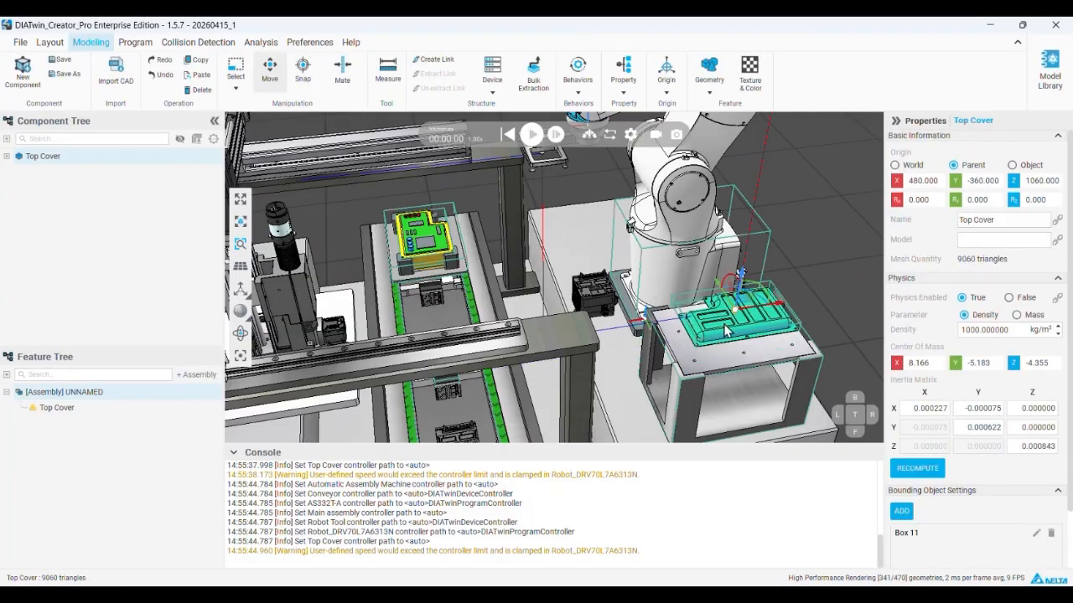
- Snap the Top Cover's origin to the centre of its underside at Z 1042, with all rotations set to 0
scroll(725, 330, "up", 8)
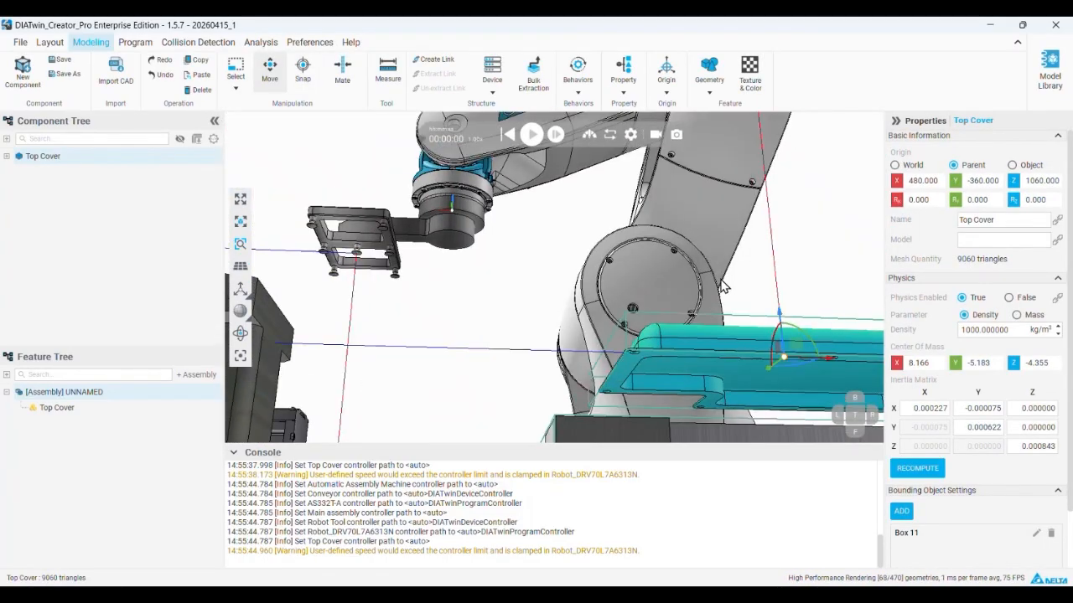
scroll(723, 286, "down", 2)
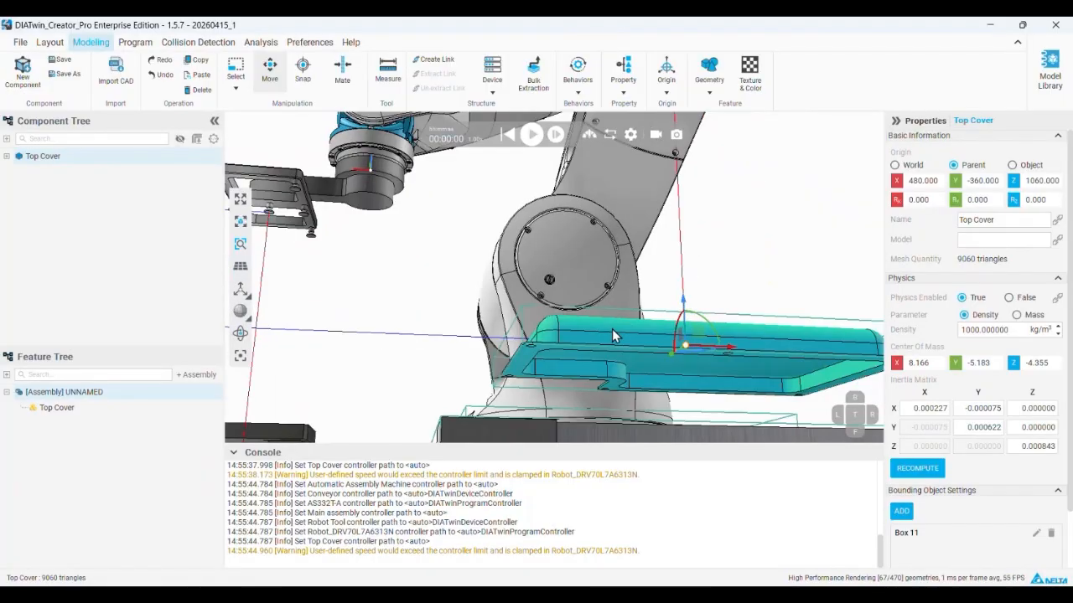
middle_click_drag(612, 335, 677, 297)
middle_click_drag(657, 337, 678, 386)
left_click(666, 74)
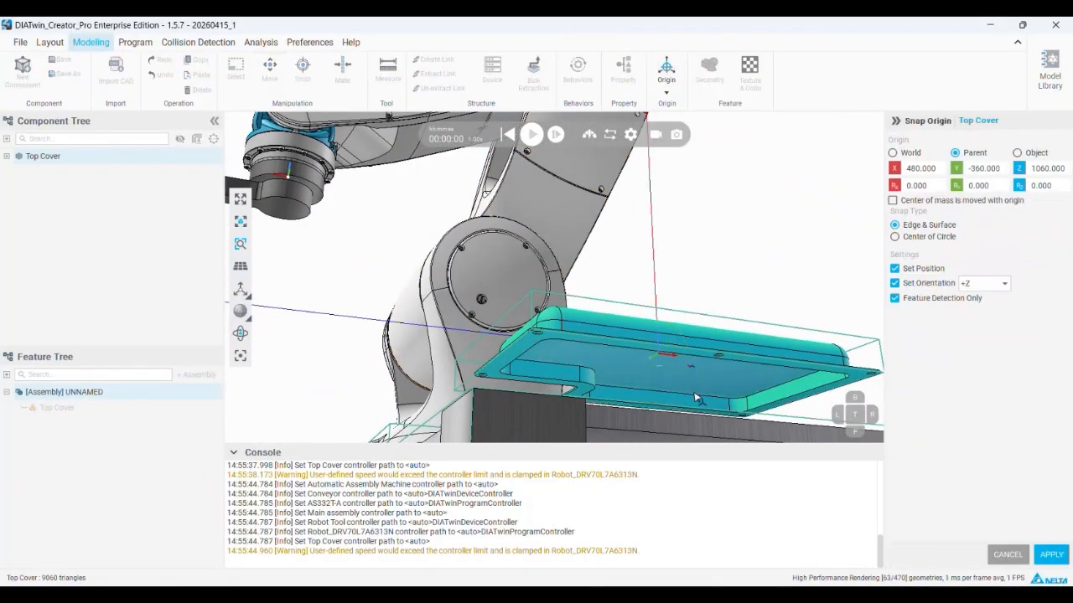
left_click(673, 116)
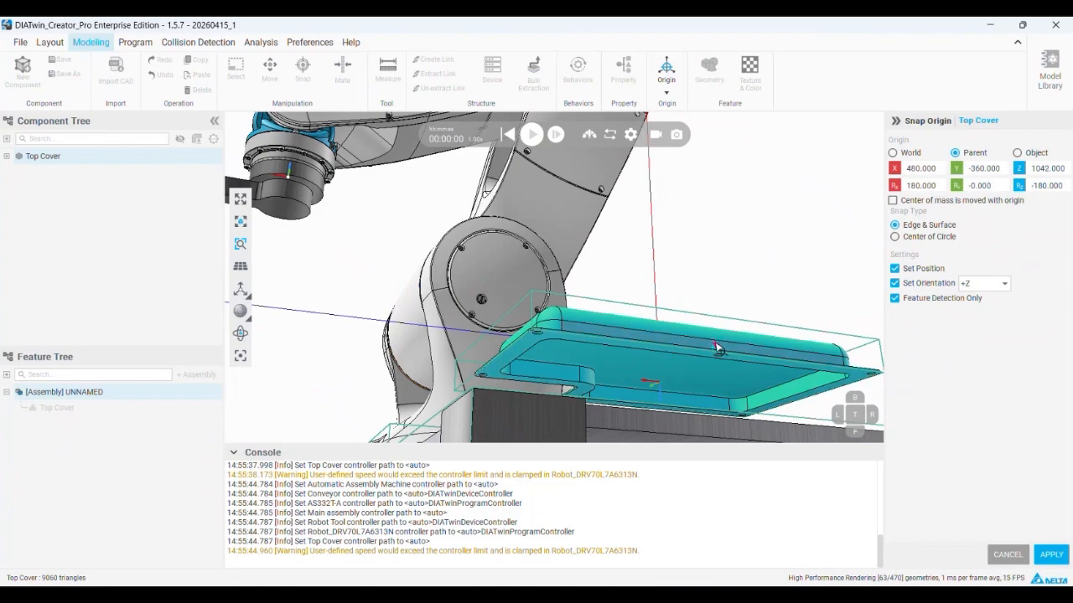
middle_click_drag(717, 347, 1066, 218)
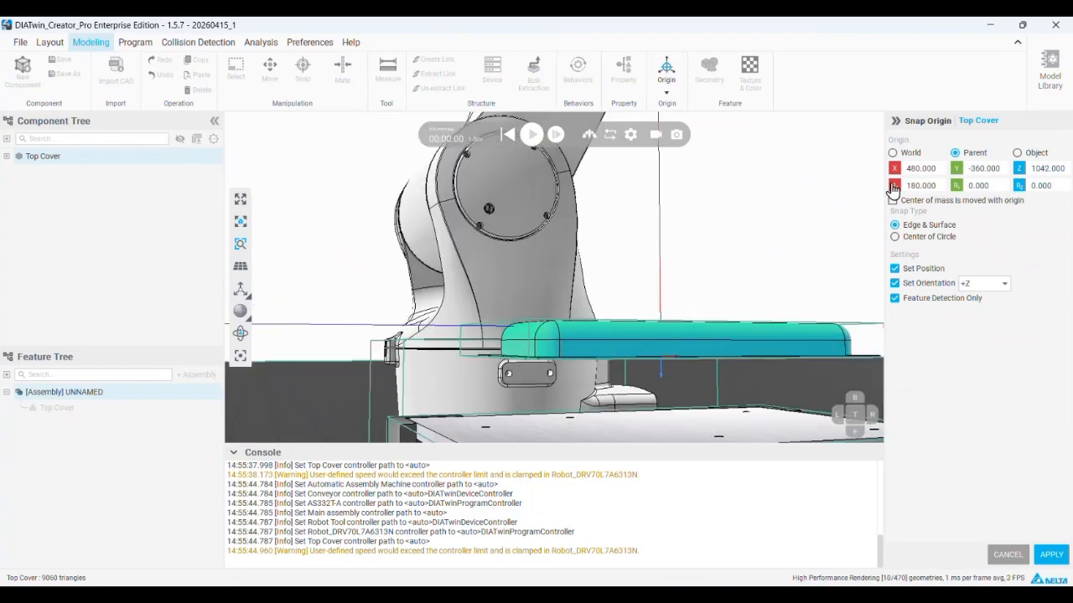
left_click(1047, 557)
- Snap the Top Cover onto the pickup table's top surface by position only, leaving its orientation unset
scroll(692, 408, "up", 3)
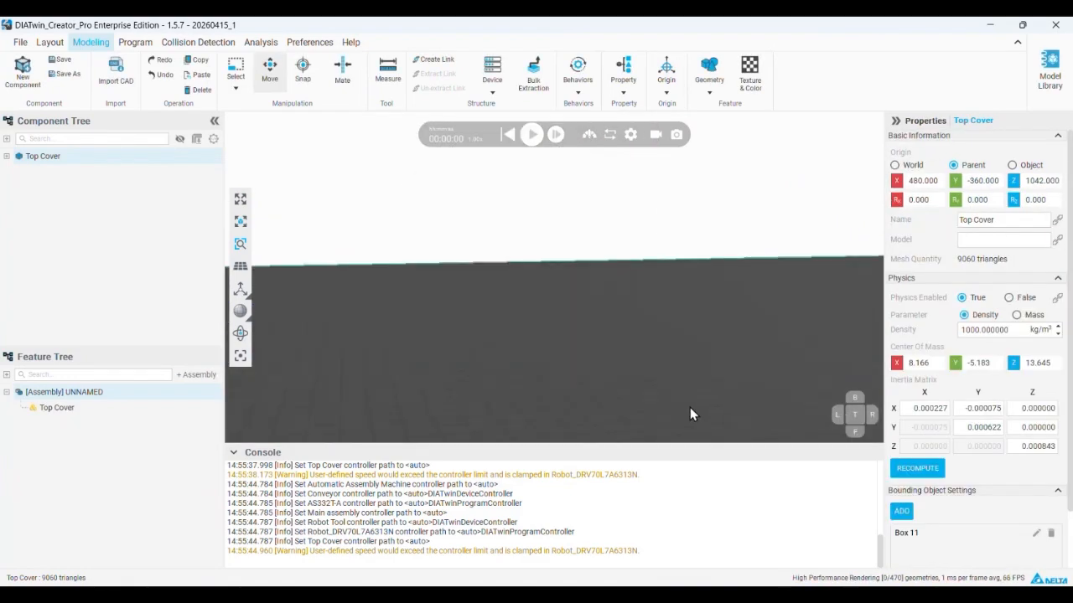
scroll(557, 369, "down", 5)
scroll(560, 408, "up", 1)
scroll(559, 411, "up", 5)
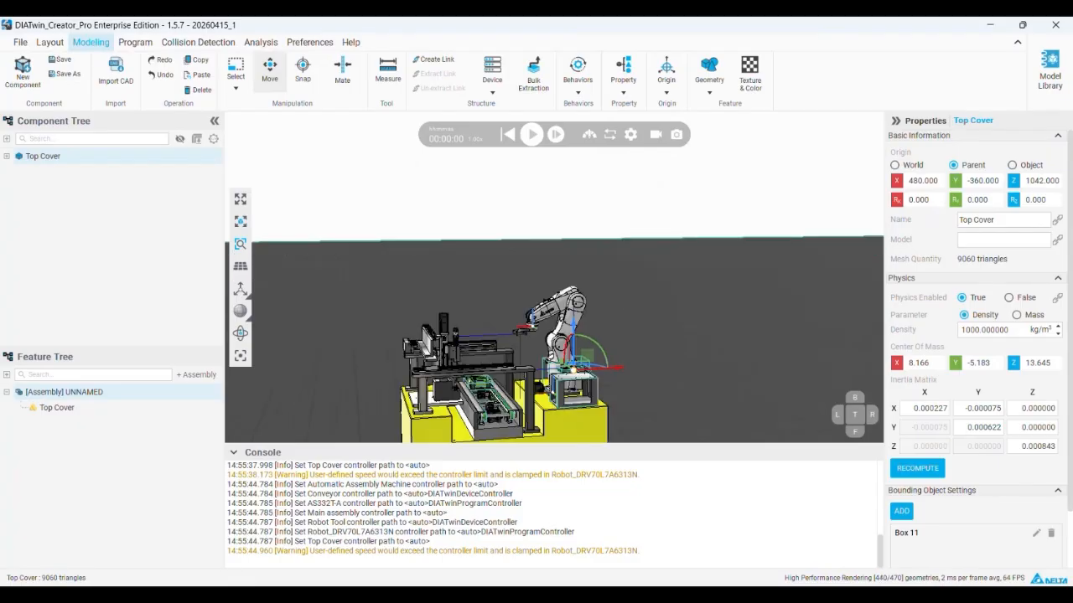
left_click(303, 67)
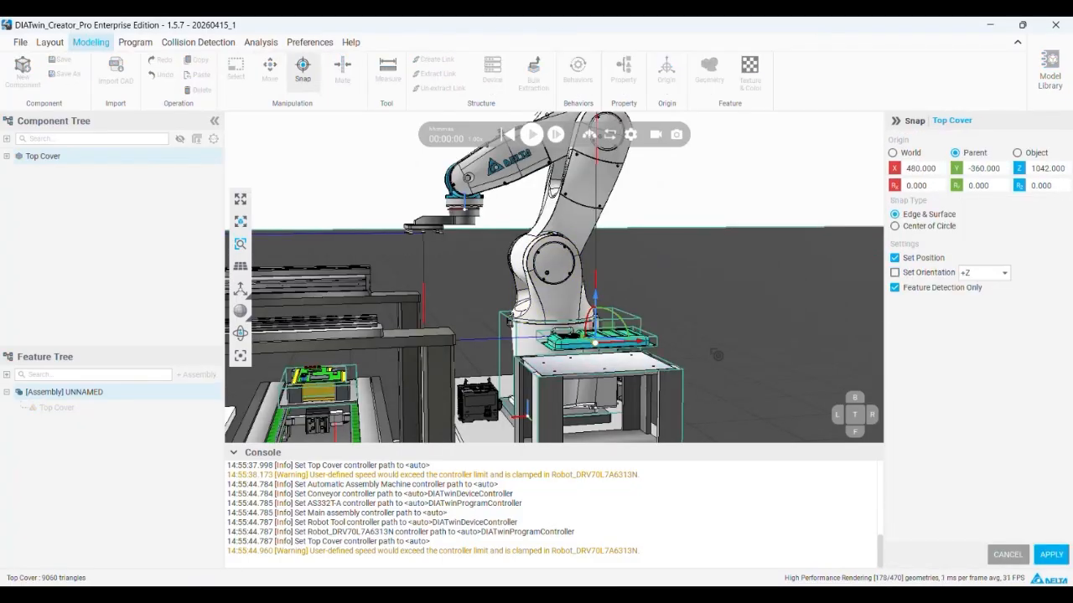
left_click(629, 372)
left_click(1052, 560)
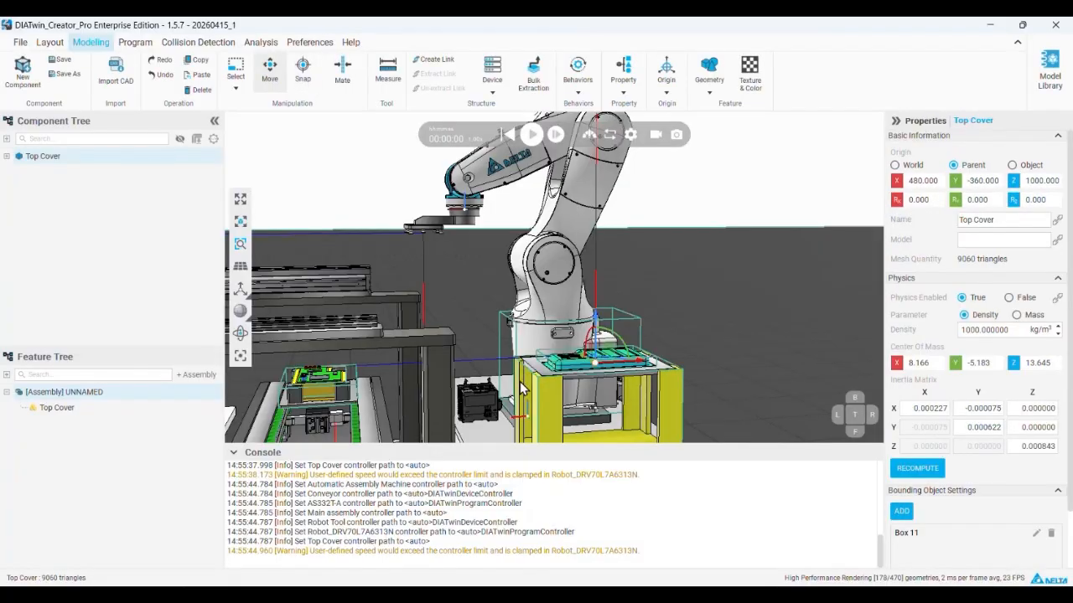
- Run the simulation to check the robot's pickup of the Top Cover from the table, and reset it
middle_click_drag(587, 357, 564, 372)
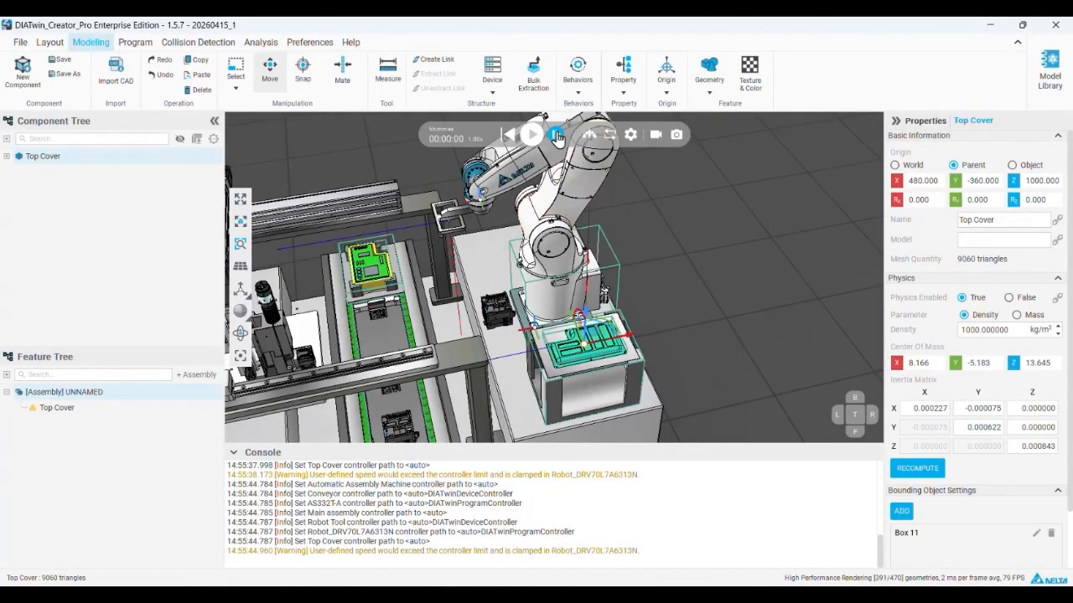
left_click(532, 136)
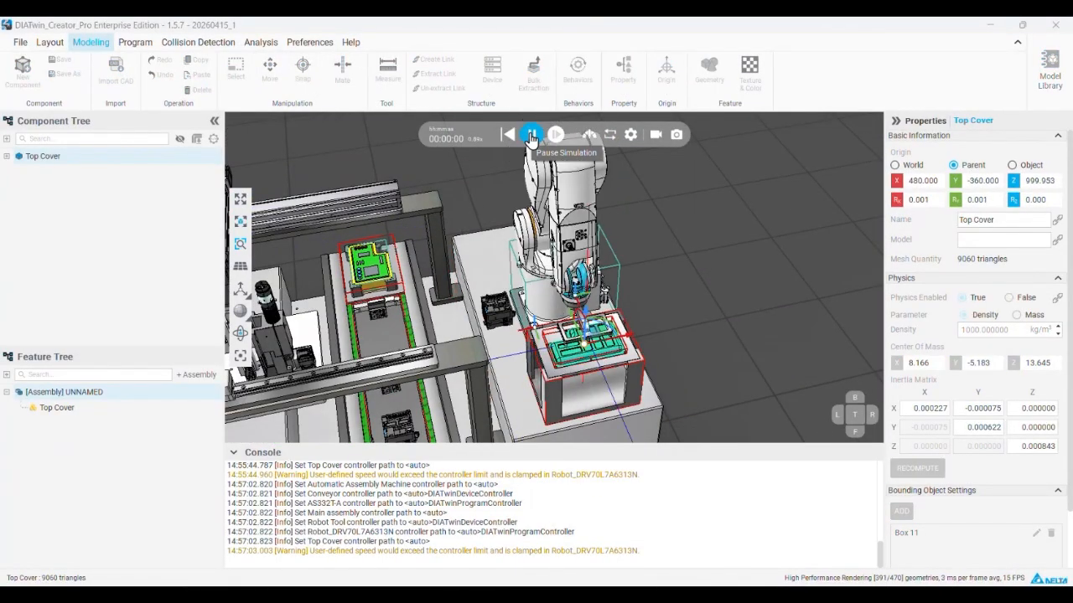
left_click(508, 135)
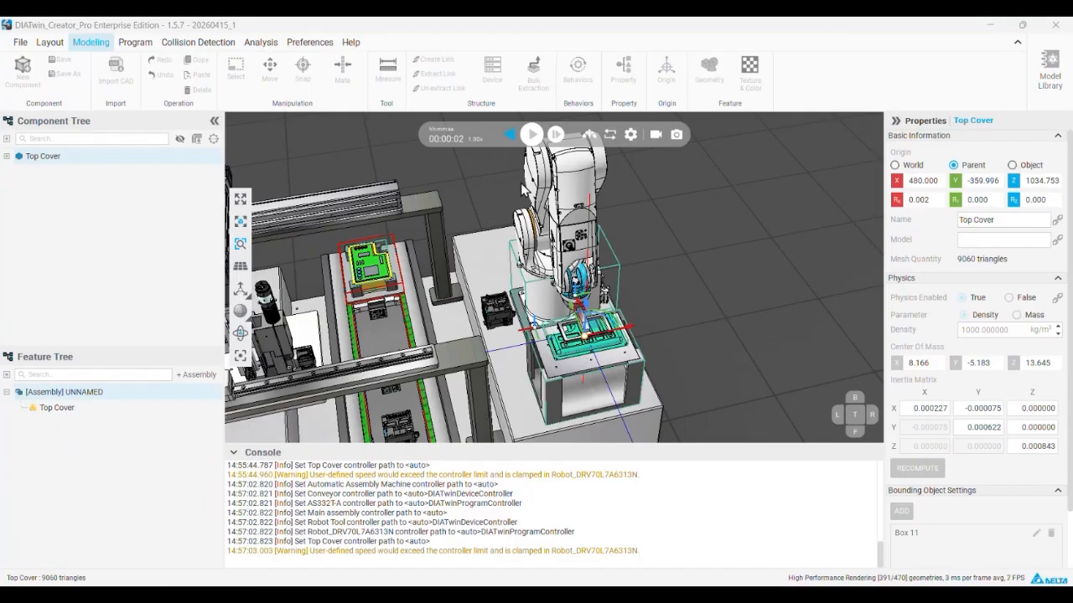
- Switch from modeling to programming and open the AS332T-A controller's Main program
left_click(135, 42)
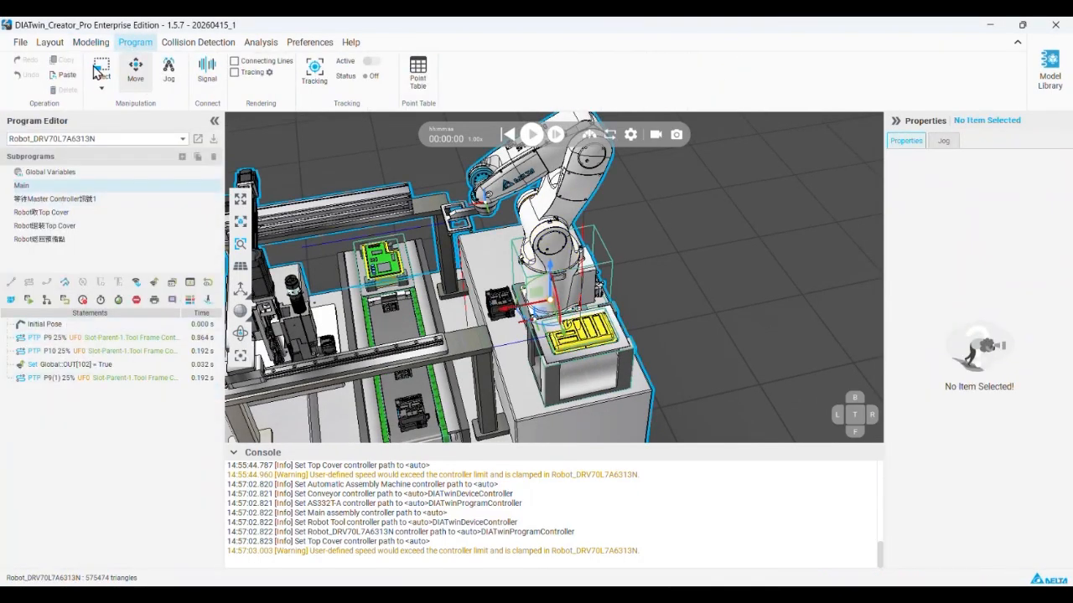
middle_click_drag(580, 277, 608, 263)
right_click_drag(586, 251, 235, 275)
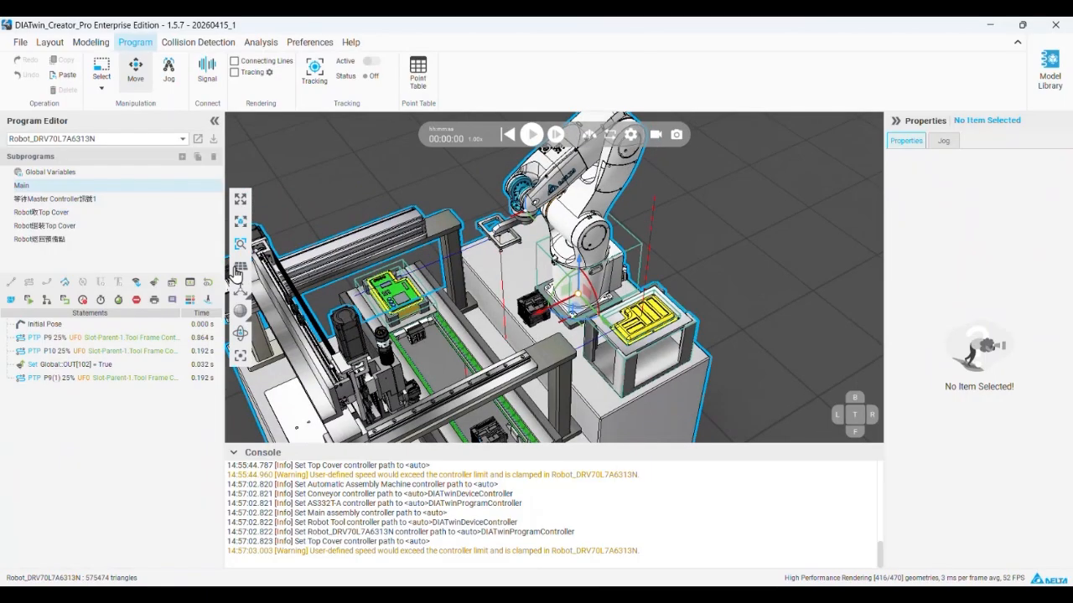
left_click(67, 139)
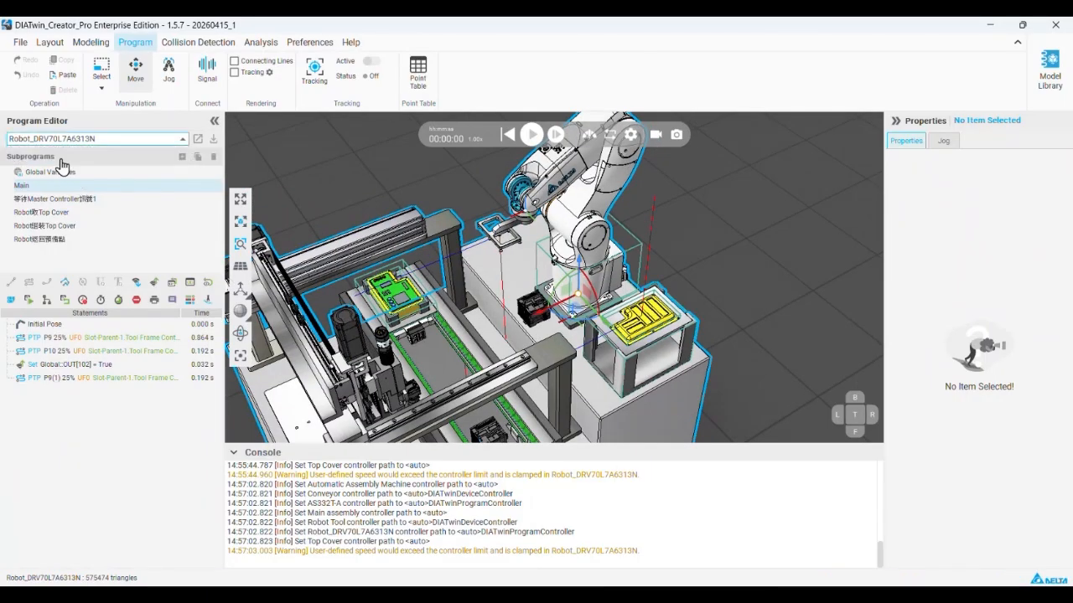
left_click(58, 170)
scroll(386, 308, "up", 3)
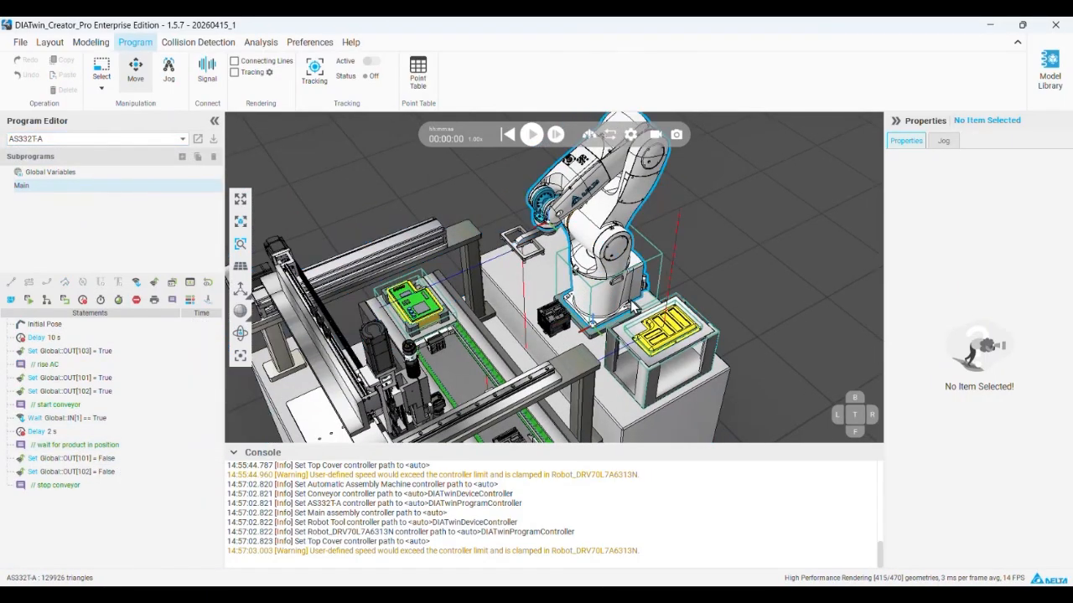
- Delete the 10 s delay statement at the start of the AS332T-A Main program
scroll(423, 317, "up", 3)
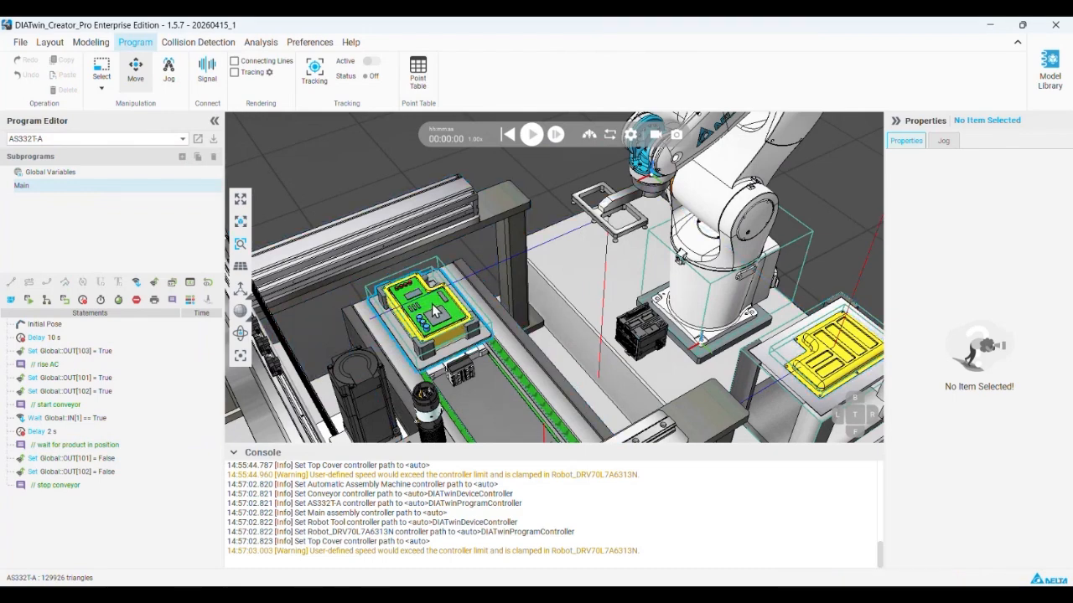
scroll(435, 312, "down", 2)
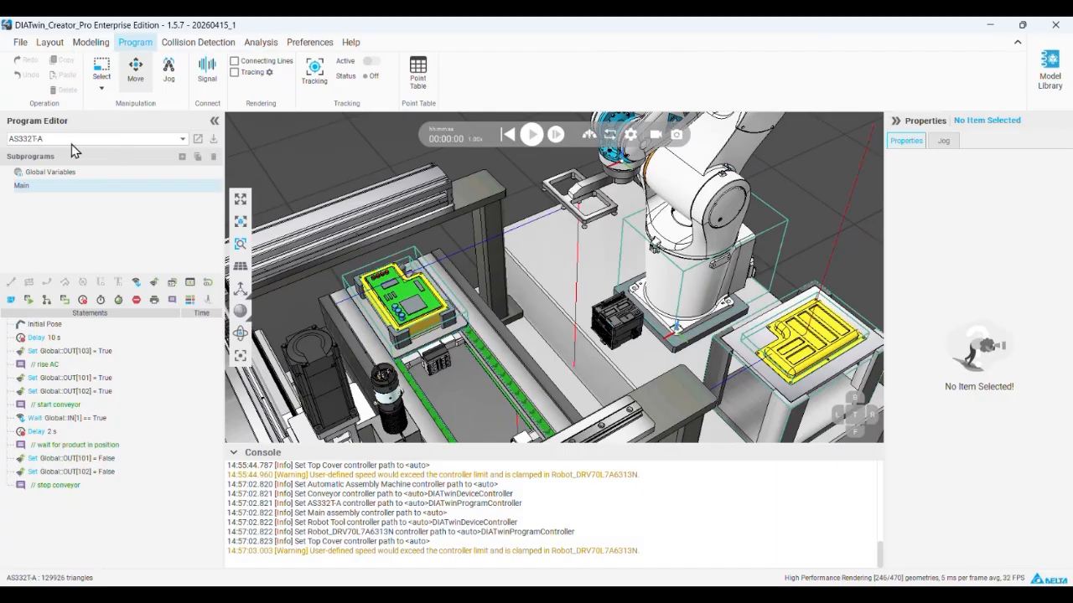
left_click(69, 140)
left_click(51, 162)
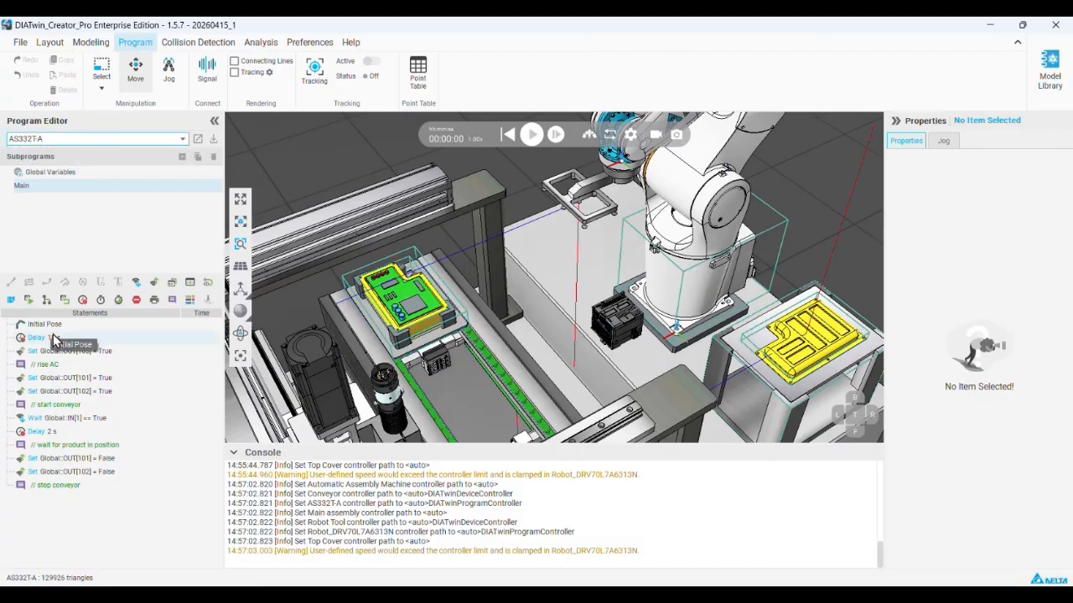
left_click(55, 338)
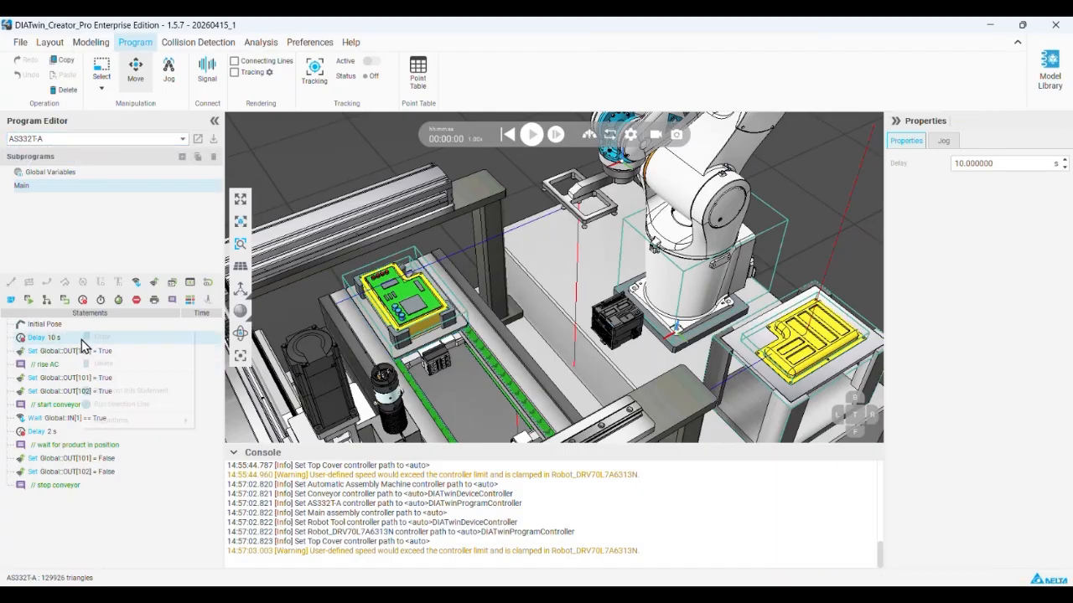
right_click(81, 340)
left_click(117, 366)
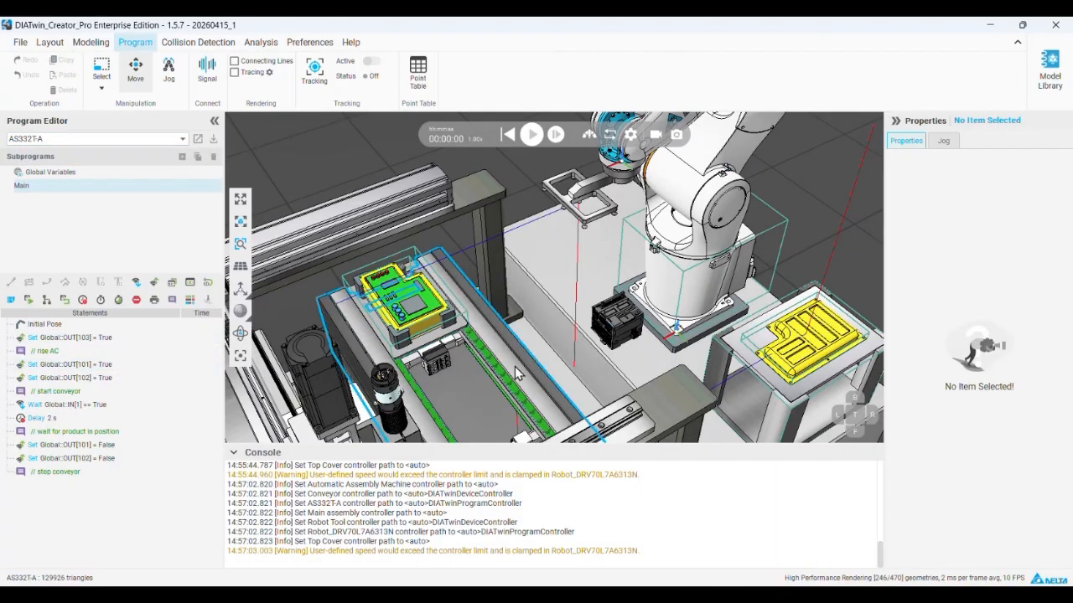
- Simulate the conveyor carrying the Main assembly to its stop without the initial delay, and reset the simulation
left_click(530, 132)
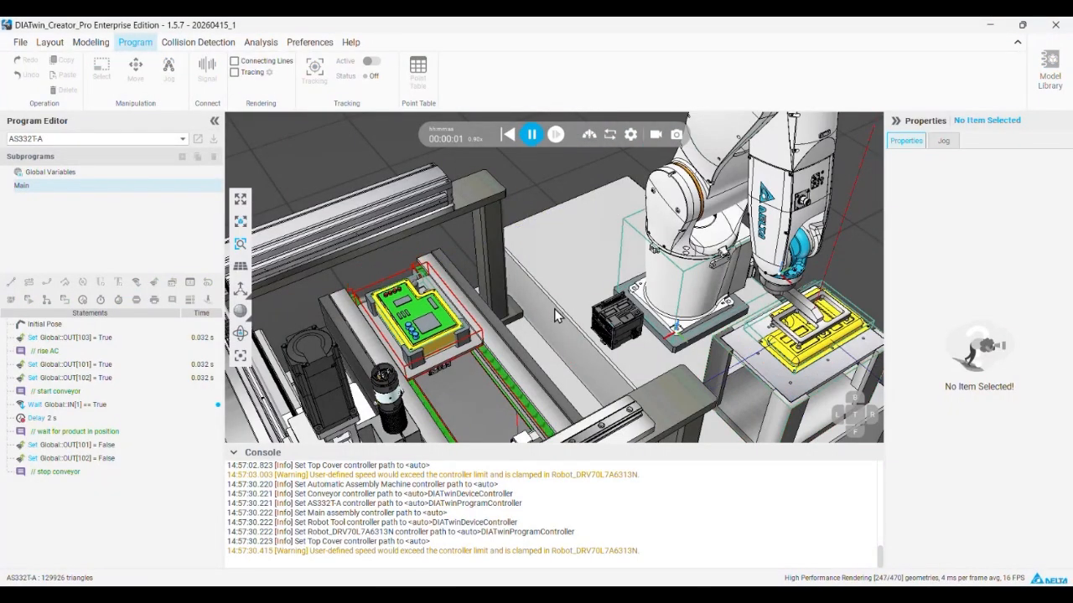
scroll(586, 277, "up", 3)
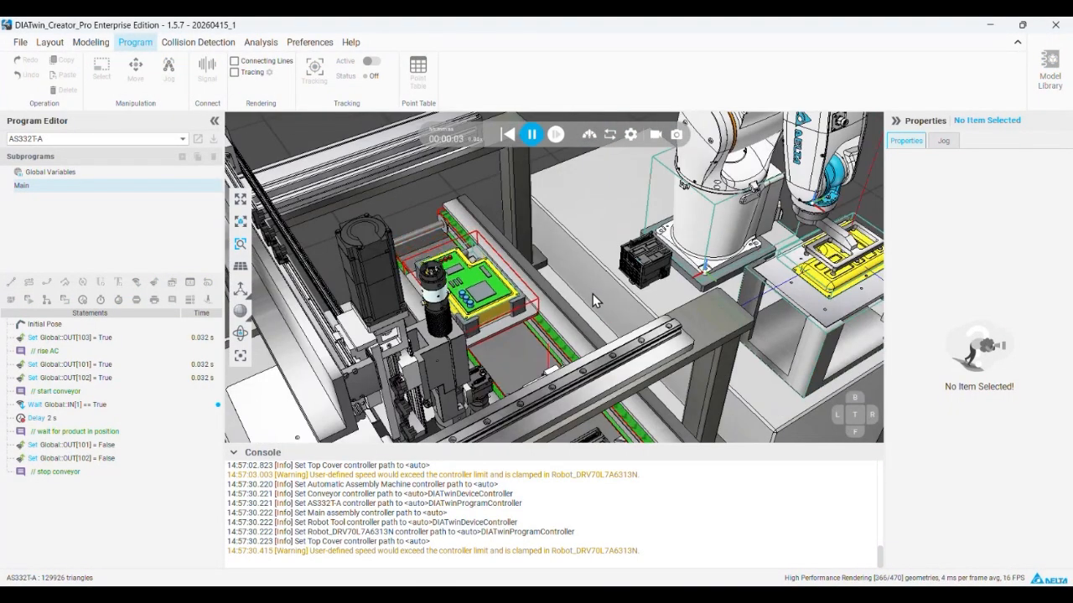
right_click_drag(609, 297, 620, 303)
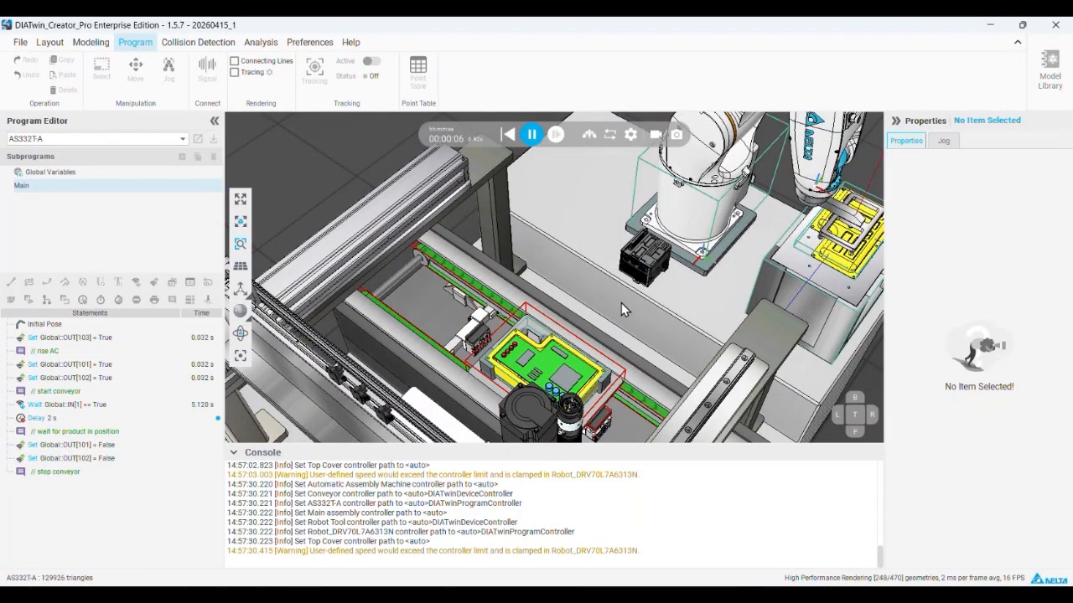
left_click(508, 136)
- Capture the scene's starting state as static Position 1, and move the capture window clear of the model
right_click_drag(589, 348, 610, 349)
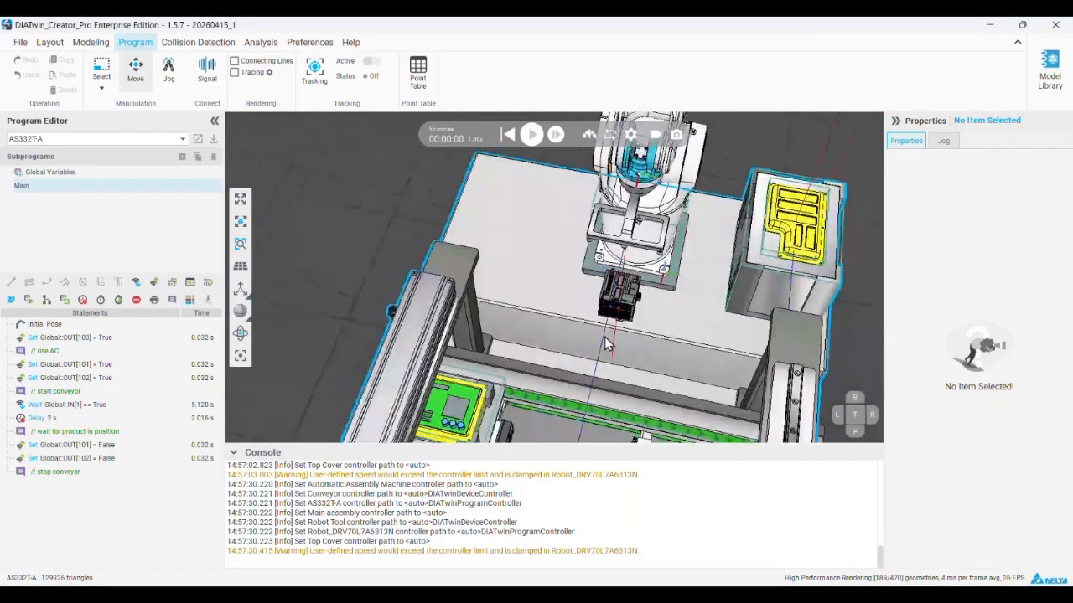
middle_click_drag(610, 348, 562, 270)
right_click_drag(562, 270, 553, 286)
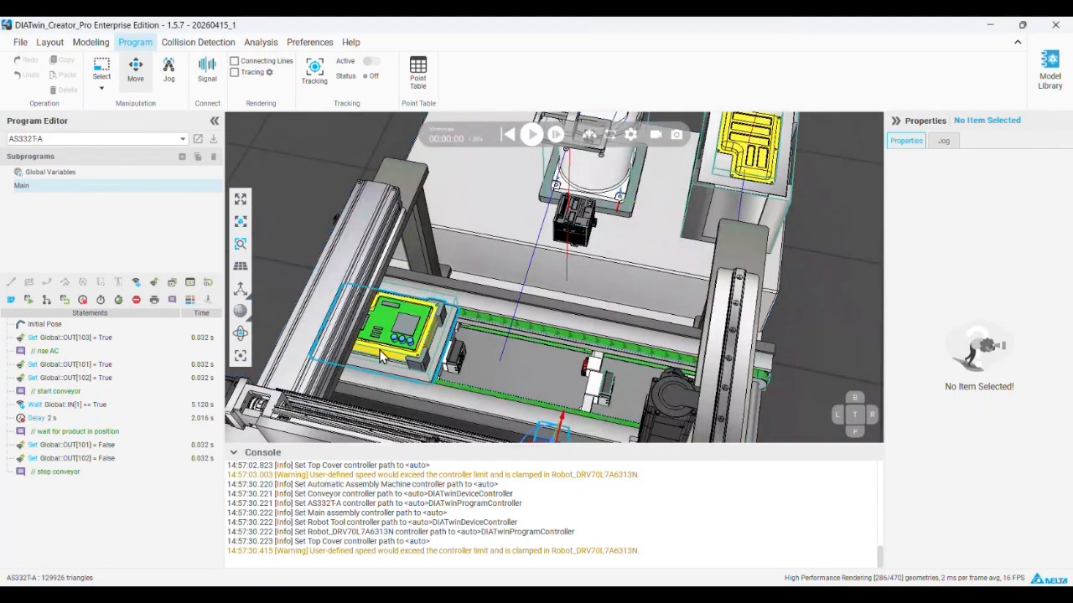
left_click(241, 356)
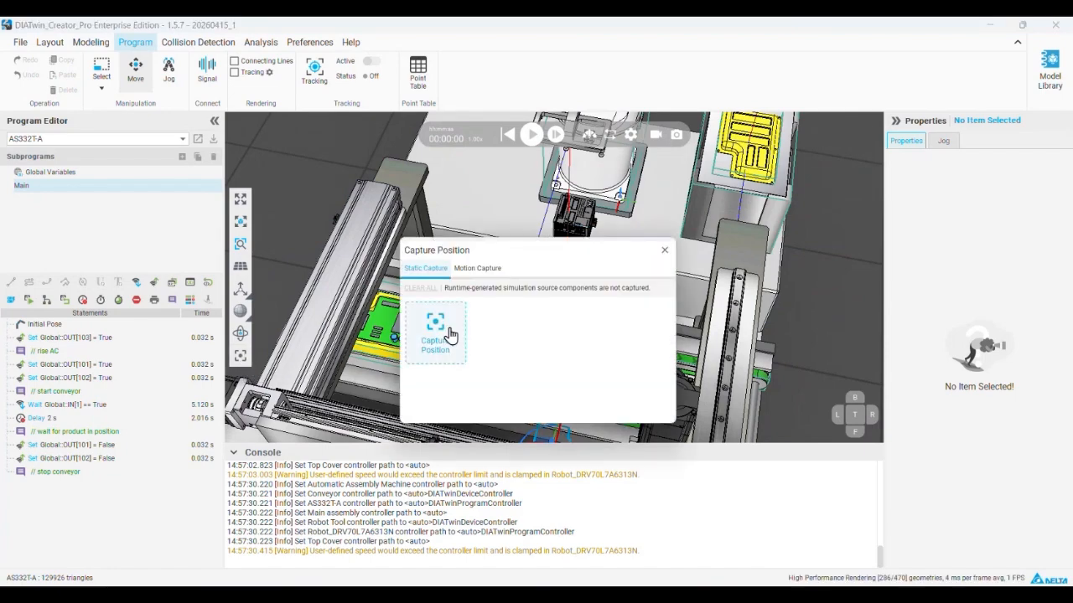
left_click(434, 330)
left_click_drag(617, 257, 1017, 354)
- Simulate until the Main assembly stops on the conveyor, pause, and capture that state as static Position 2
scroll(586, 198, "down", 4)
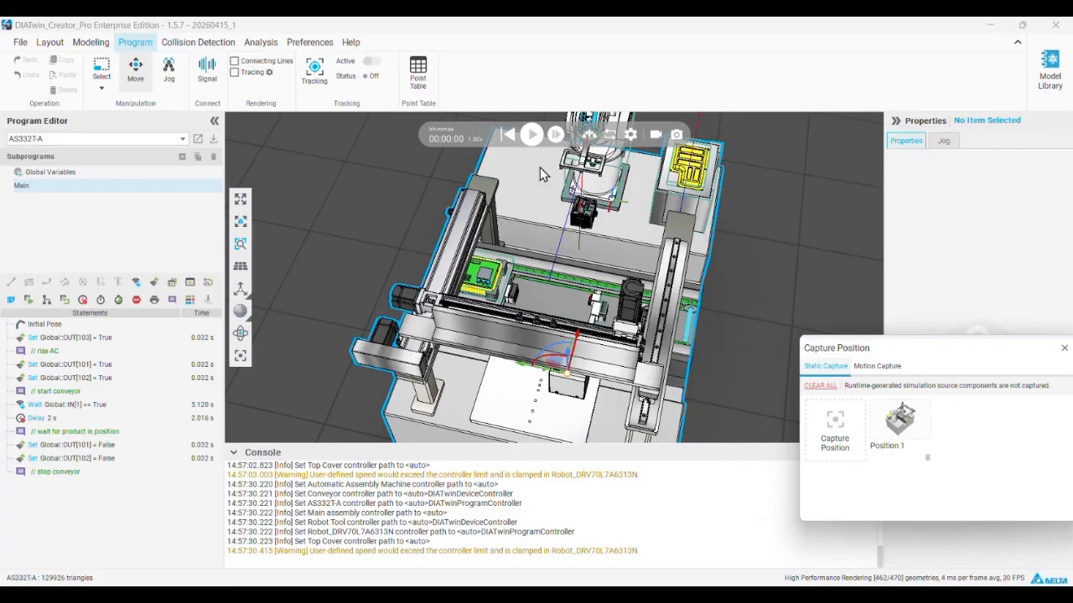
right_click_drag(612, 207, 507, 206)
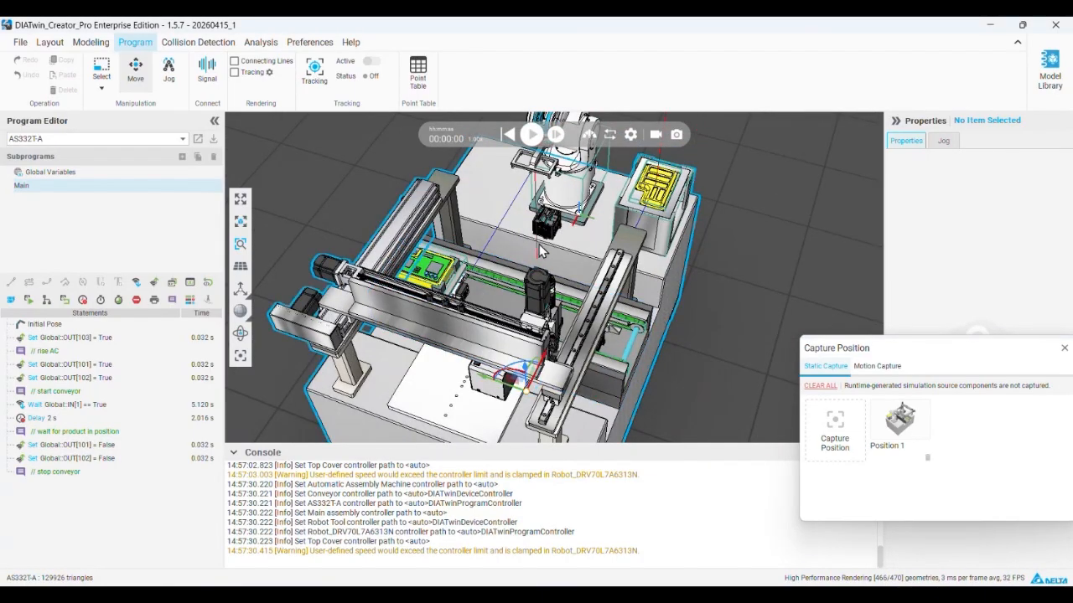
left_click(531, 135)
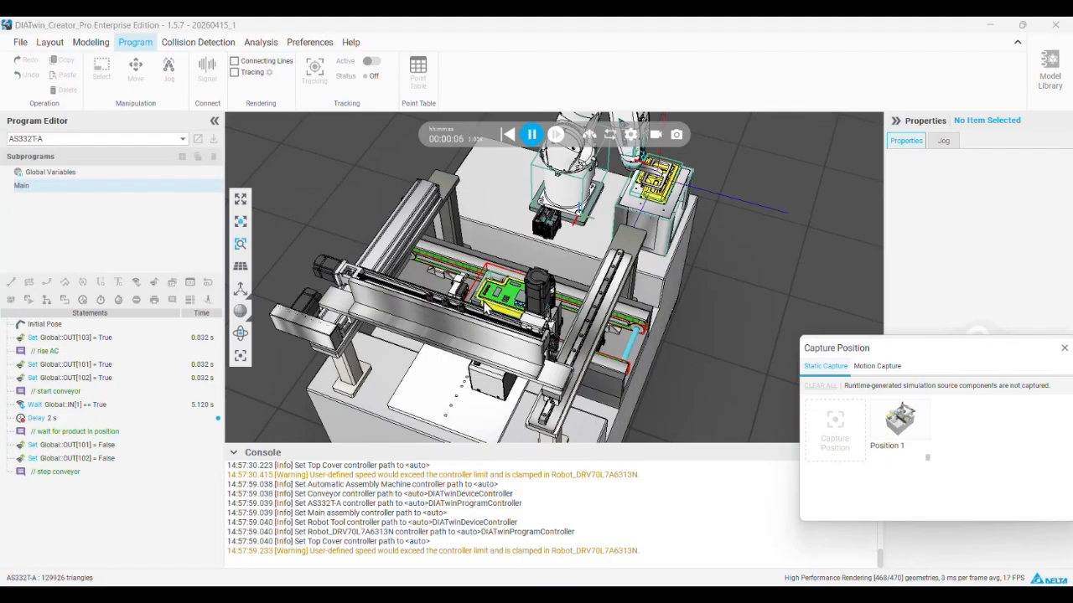
left_click(531, 136)
left_click(848, 434)
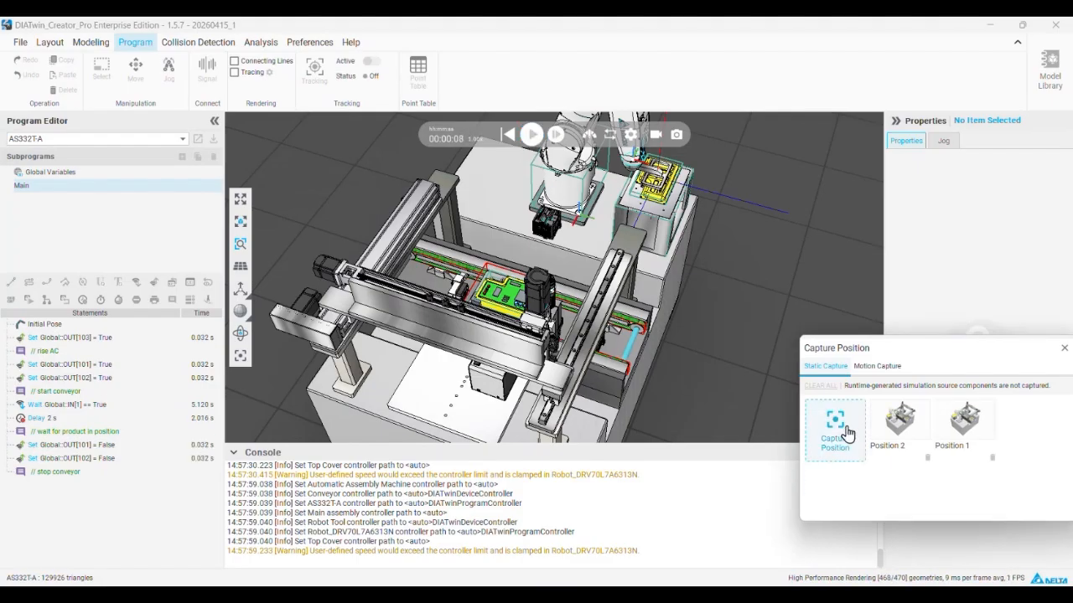
- Reset the simulation and restore the scene to captured Position 2
left_click(506, 135)
left_click_drag(940, 351, 832, 258)
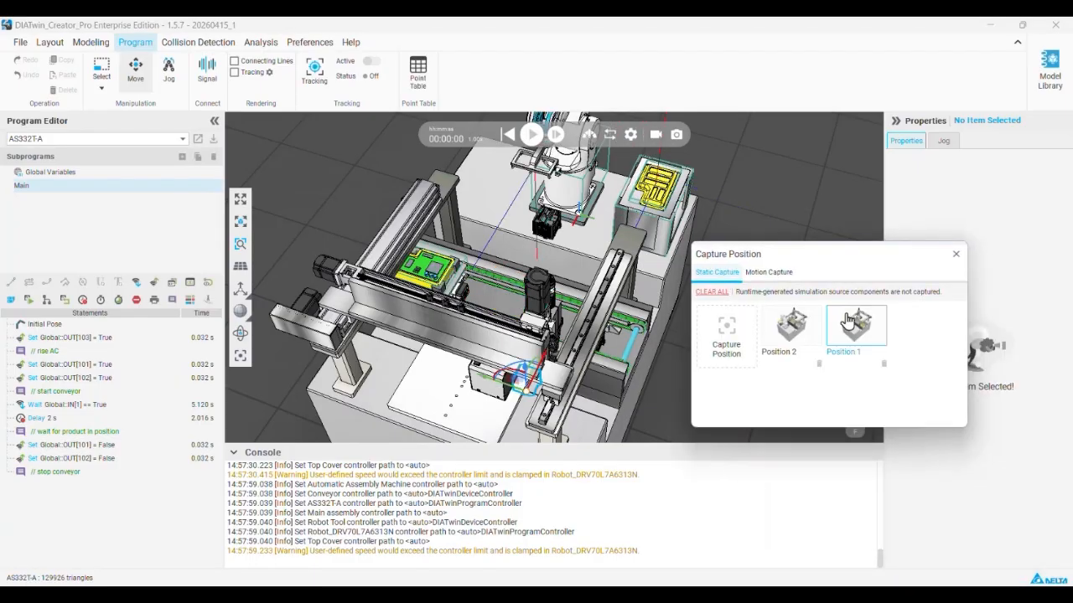
left_click(803, 336)
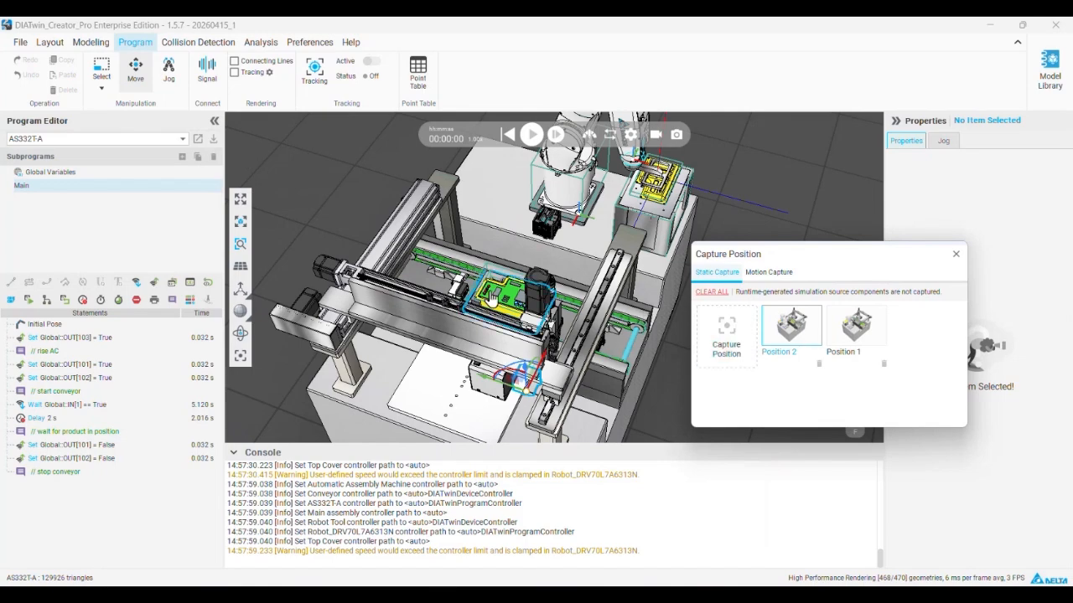
- Compare the housing on the conveyor between captured Position 1 and Position 2, leaving the scene at Position 2
scroll(505, 300, "up", 5)
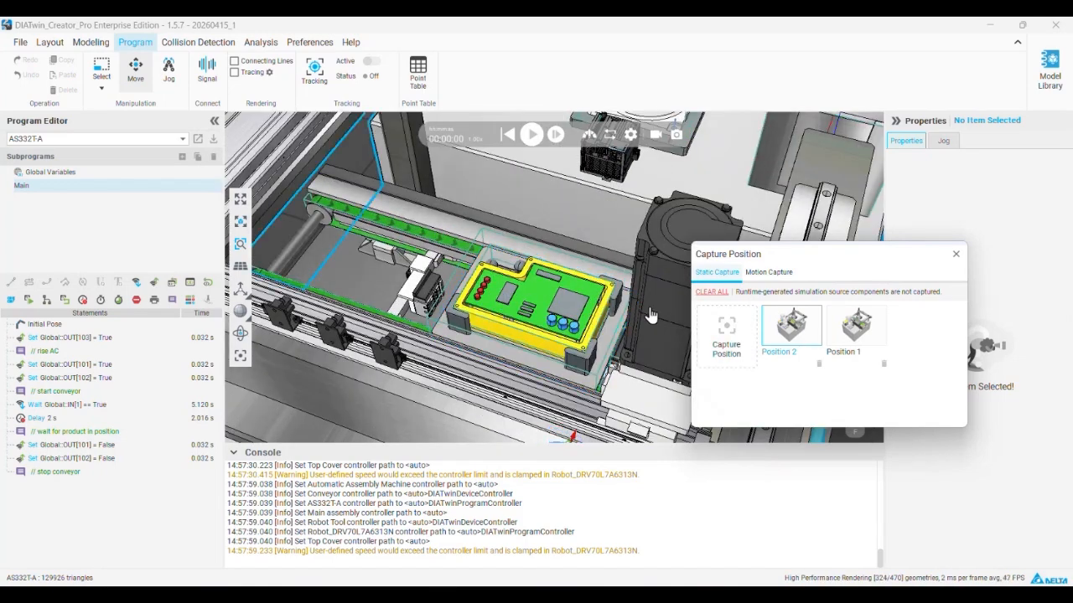
left_click(873, 336)
left_click(796, 339)
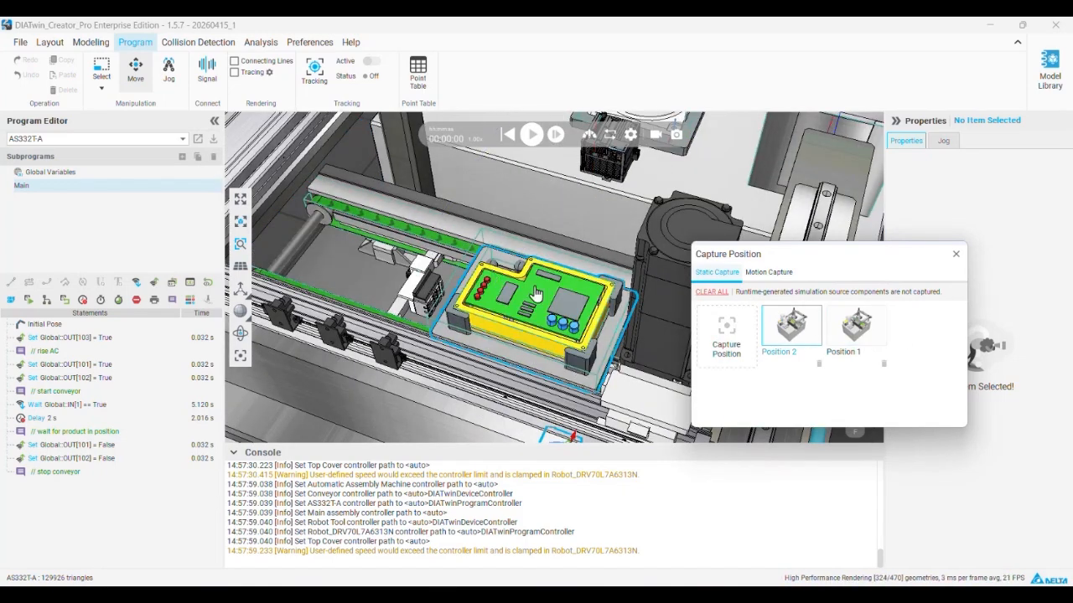
scroll(545, 298, "down", 3)
scroll(540, 295, "down", 2)
middle_click_drag(540, 295, 459, 325)
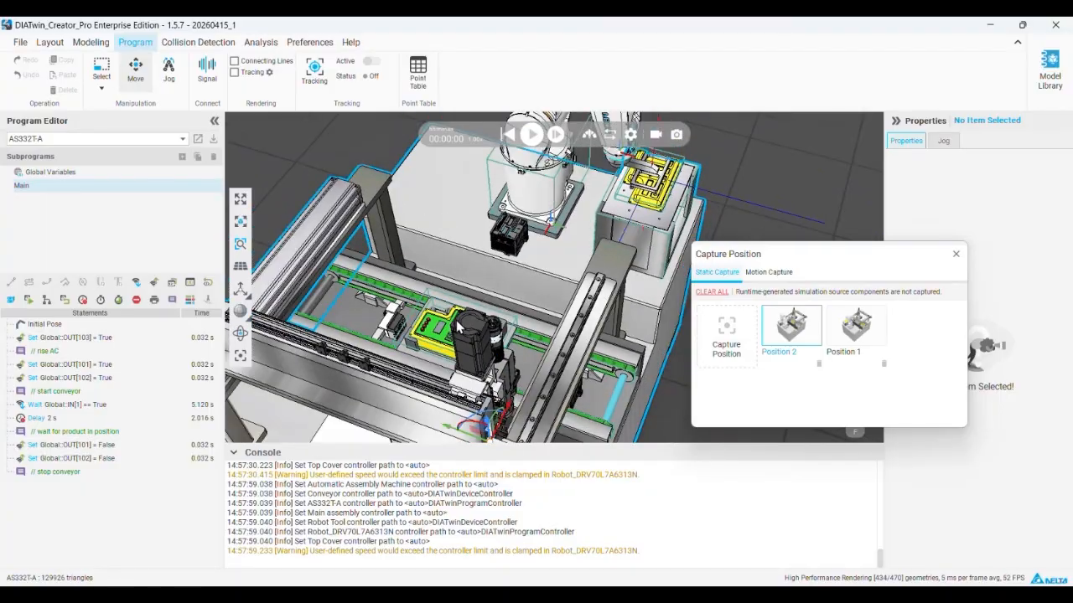
- Open the Robot_DRV70L7A6313N program, close the position capture window, and enable jogging of the robot
left_click(74, 140)
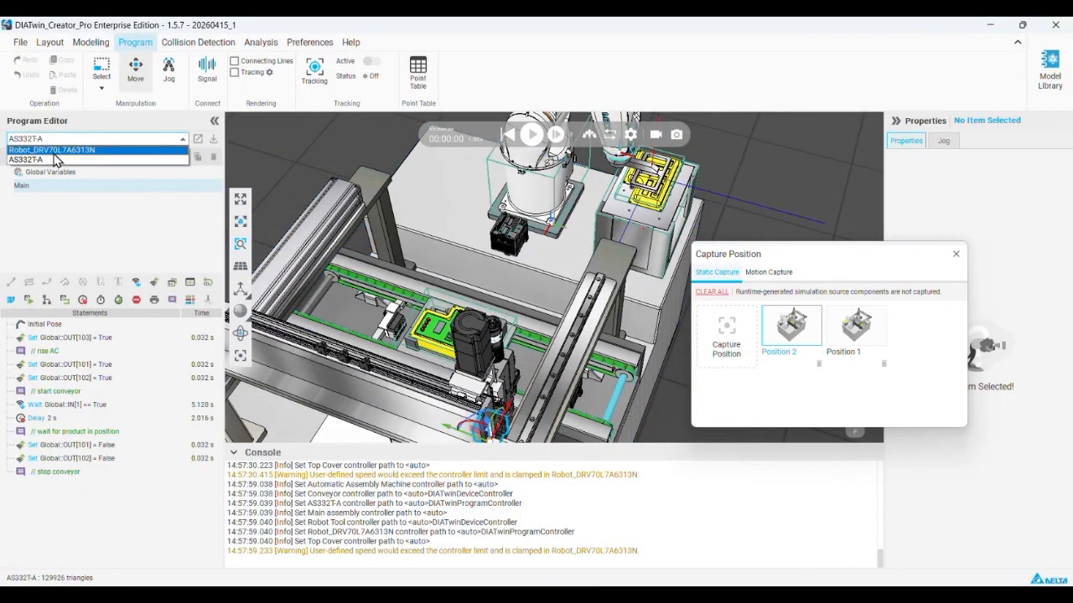
left_click(92, 163)
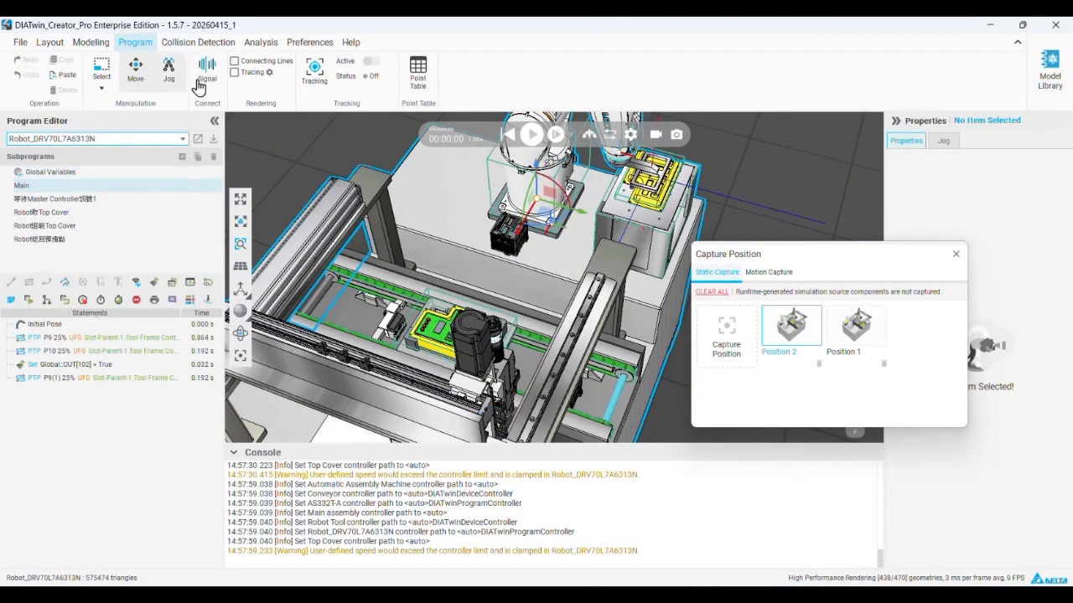
left_click(955, 254)
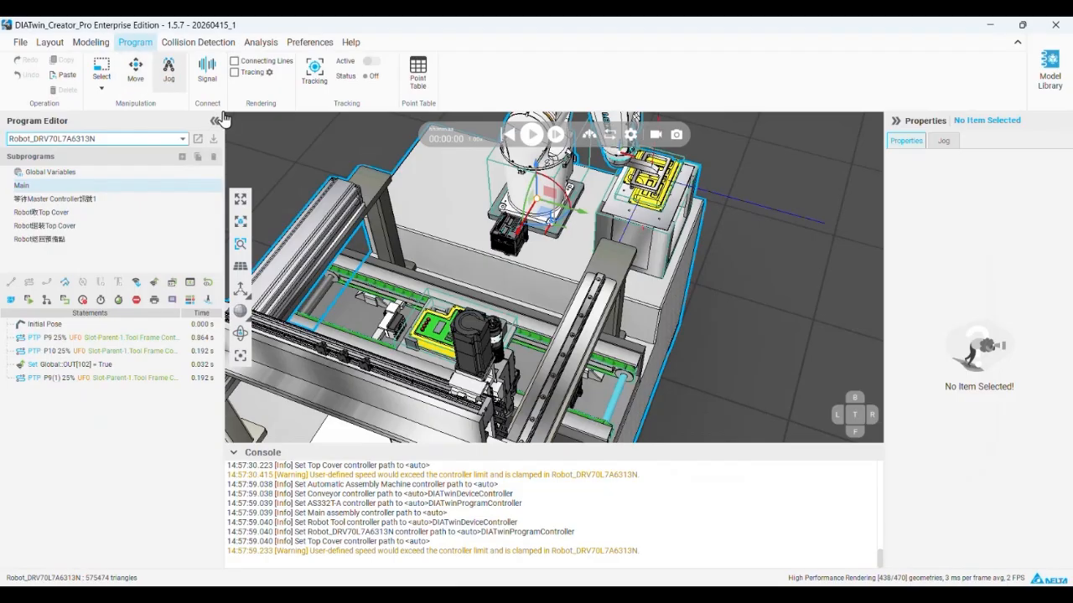
left_click(168, 70)
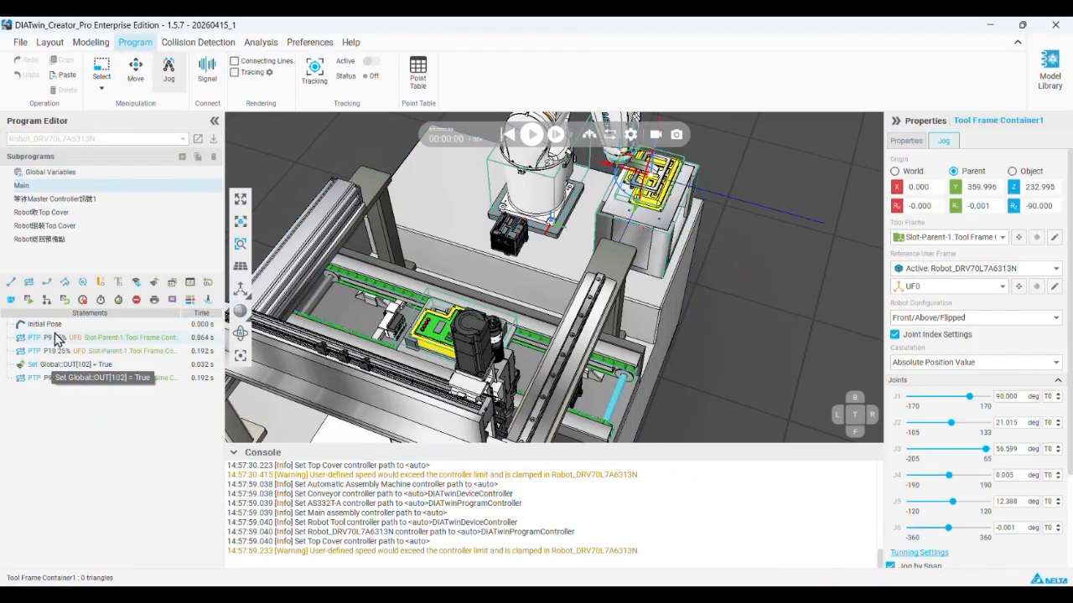
- Add the comment "PICK" at the end of the robot's Main program
left_click_drag(171, 299, 32, 398)
left_click(986, 214)
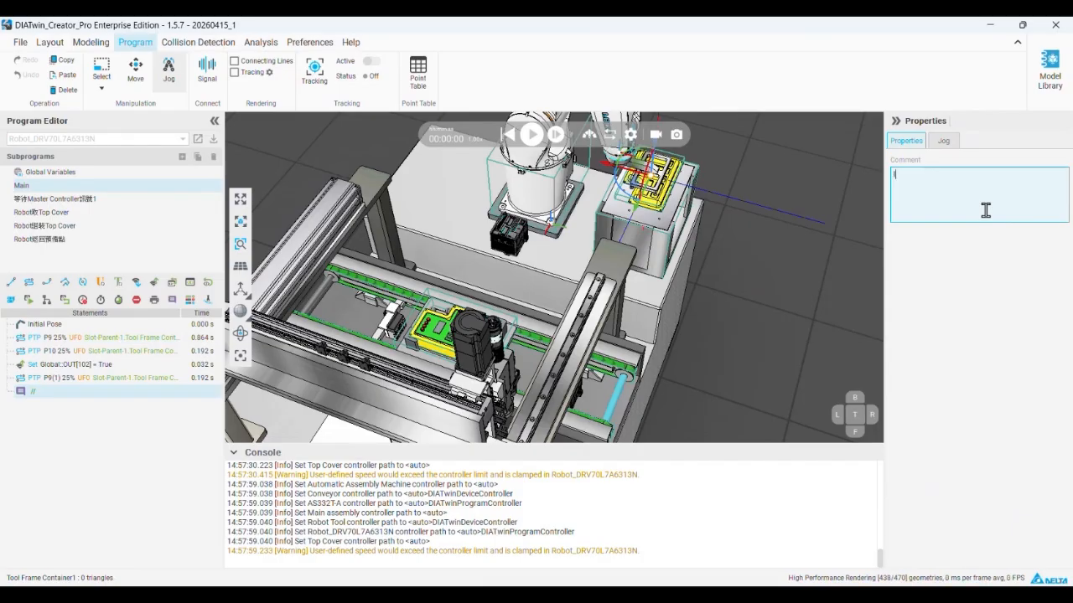
type("PICK")
left_click(59, 433)
left_click(67, 397)
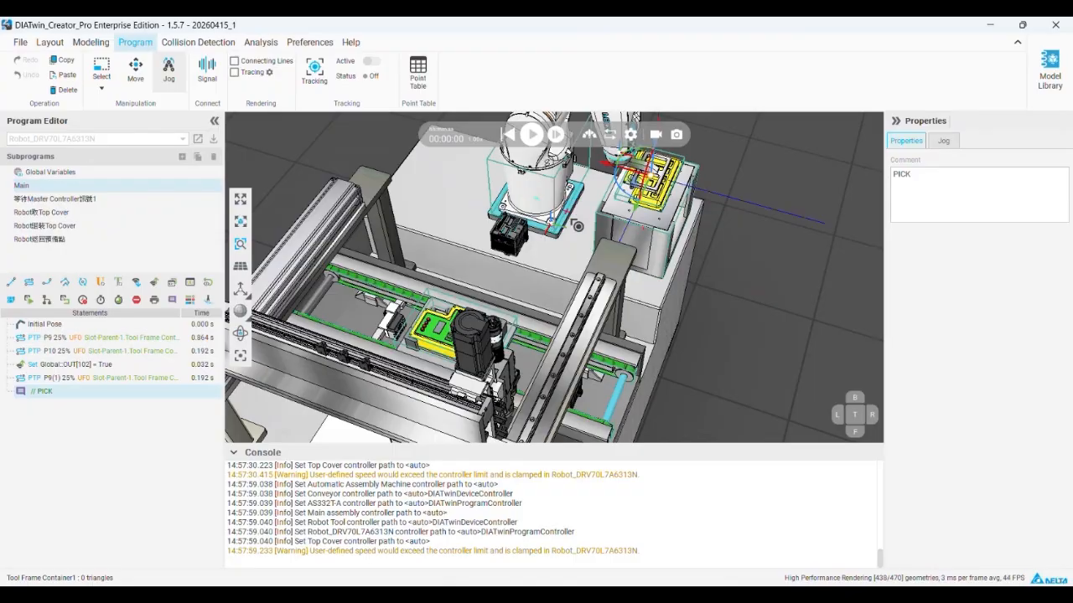
- Jog the robot by snapping its tool onto the housing's green circuit board, at about X 578, Y 0, Z 37
scroll(644, 191, "up", 5)
mouse_move(644, 191)
right_mouse_down()
mouse_move(463, 147)
mouse_move(486, 178)
mouse_move(634, 183)
right_mouse_up()
scroll(407, 335, "down", 1)
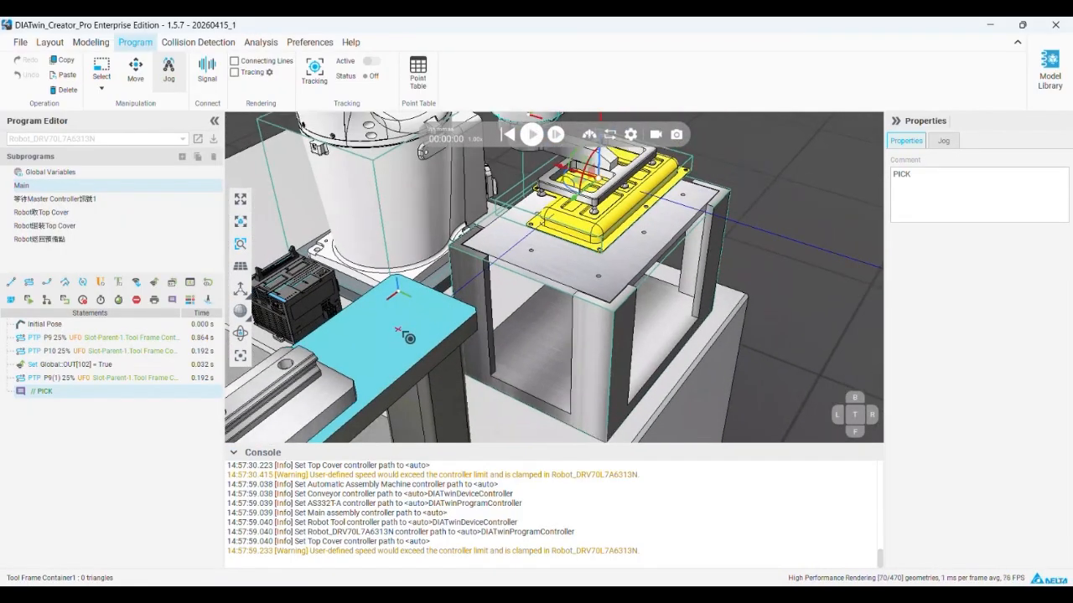
middle_click_drag(407, 335, 587, 379)
scroll(556, 330, "down", 4)
right_click_drag(491, 406, 540, 432)
middle_click_drag(469, 402, 555, 350)
right_click_drag(536, 348, 573, 347)
scroll(573, 348, "up", 2)
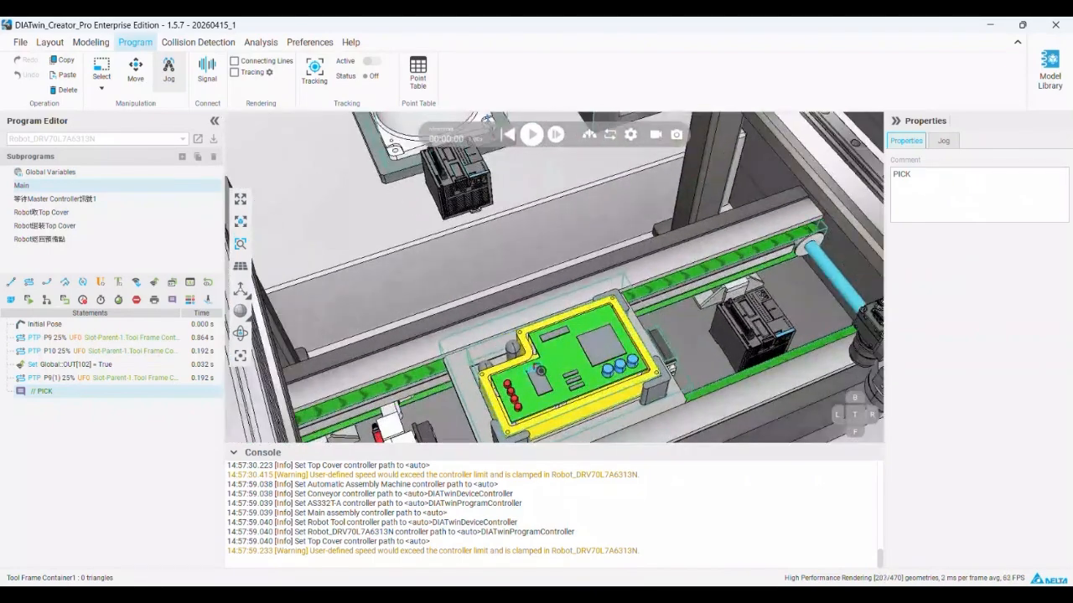
left_click(176, 67)
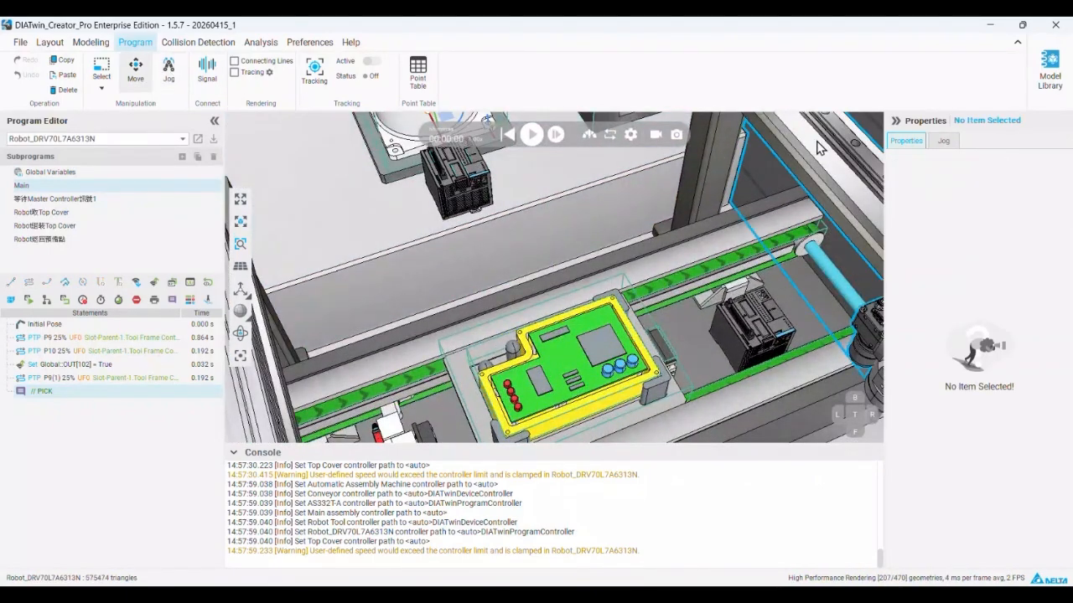
left_click(945, 142)
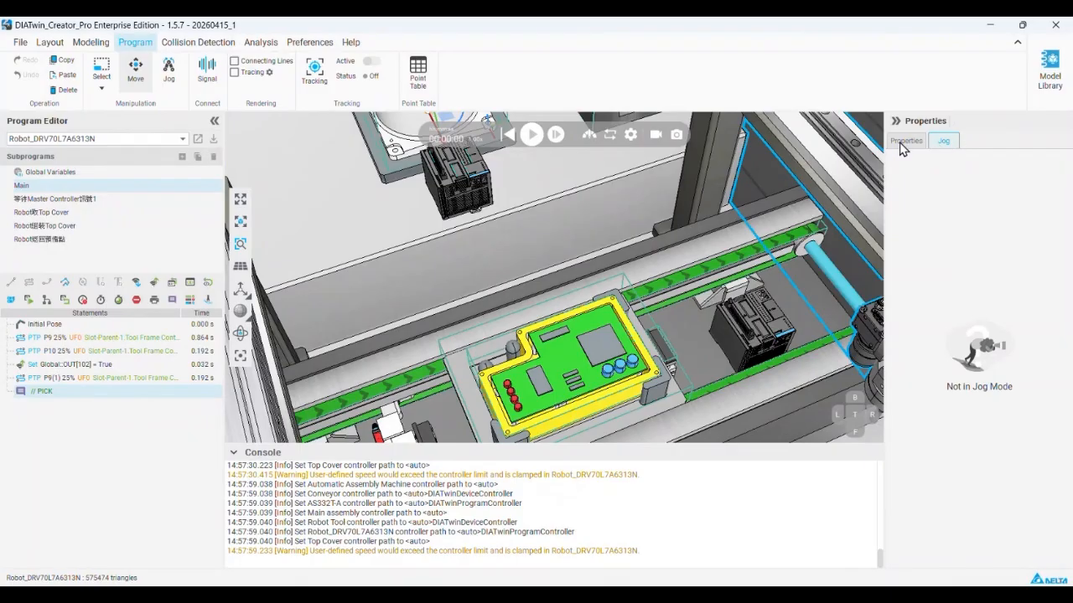
left_click(168, 66)
scroll(946, 369, "down", 3)
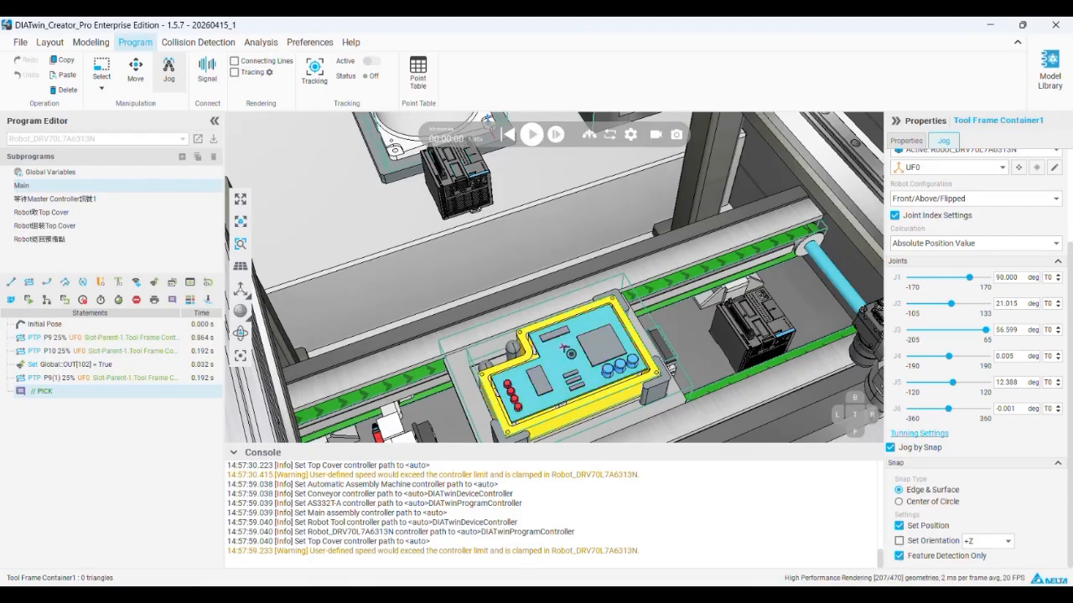
left_click(596, 400)
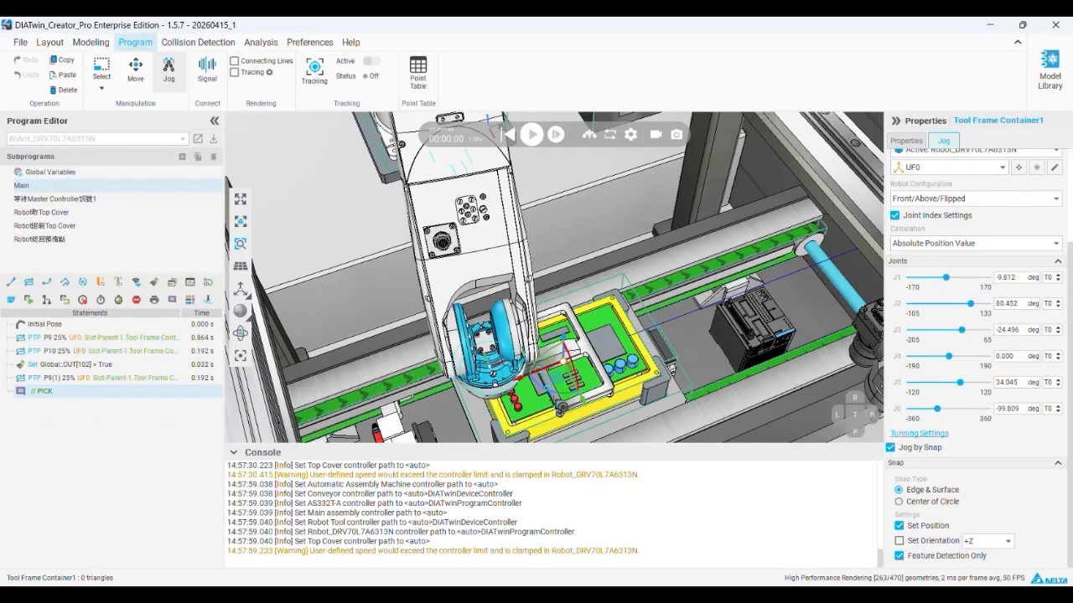
left_click_drag(553, 391, 523, 350)
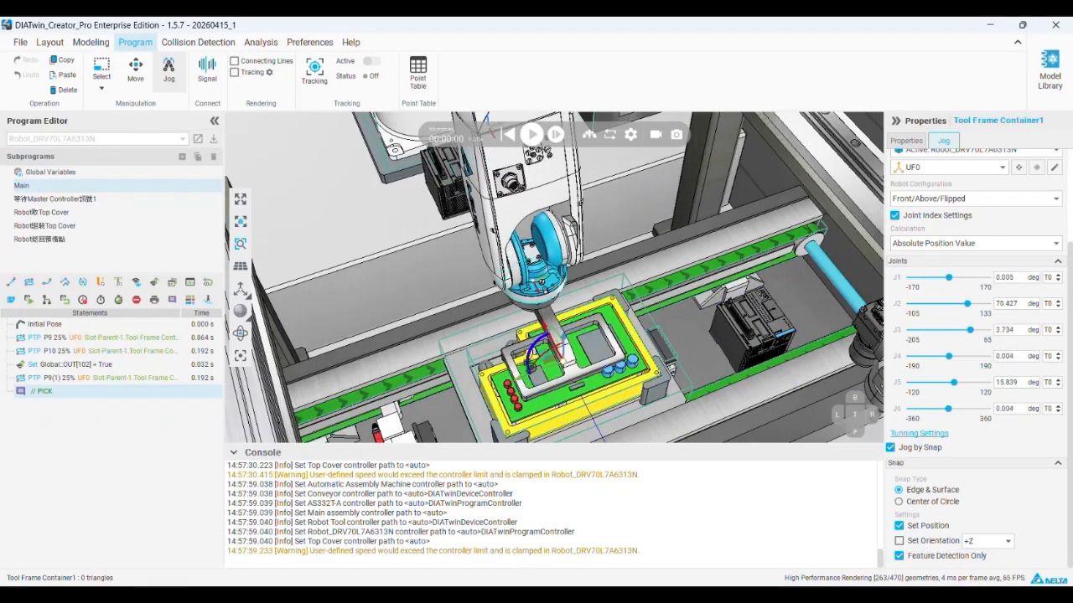
- Raise the tool straight up to Z 56.922 over the housing and add a PTP move at that pose
right_click_drag(523, 350, 448, 270)
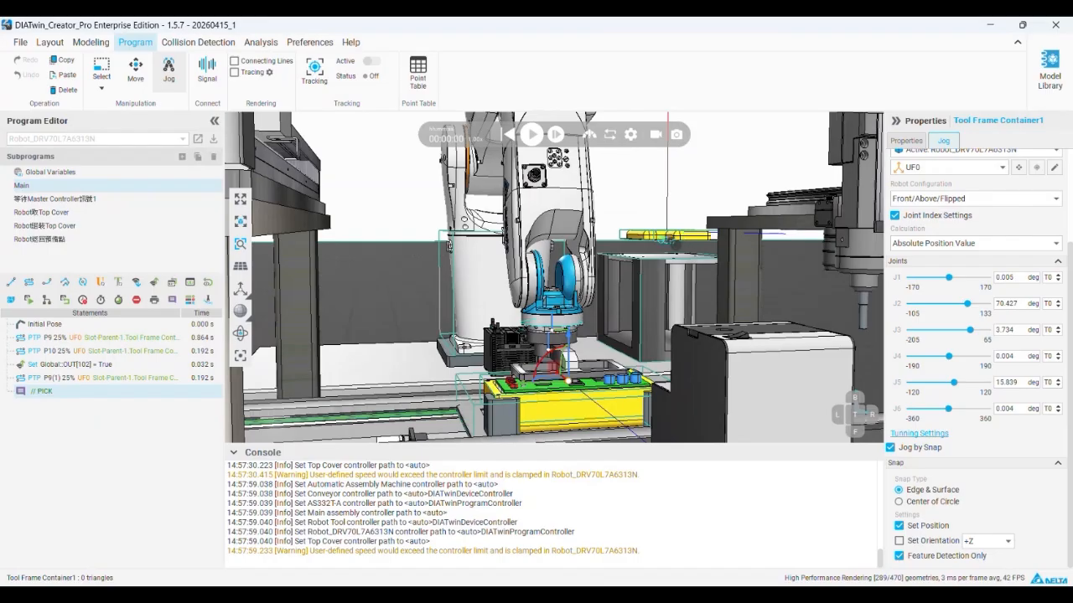
scroll(991, 181, "up", 3)
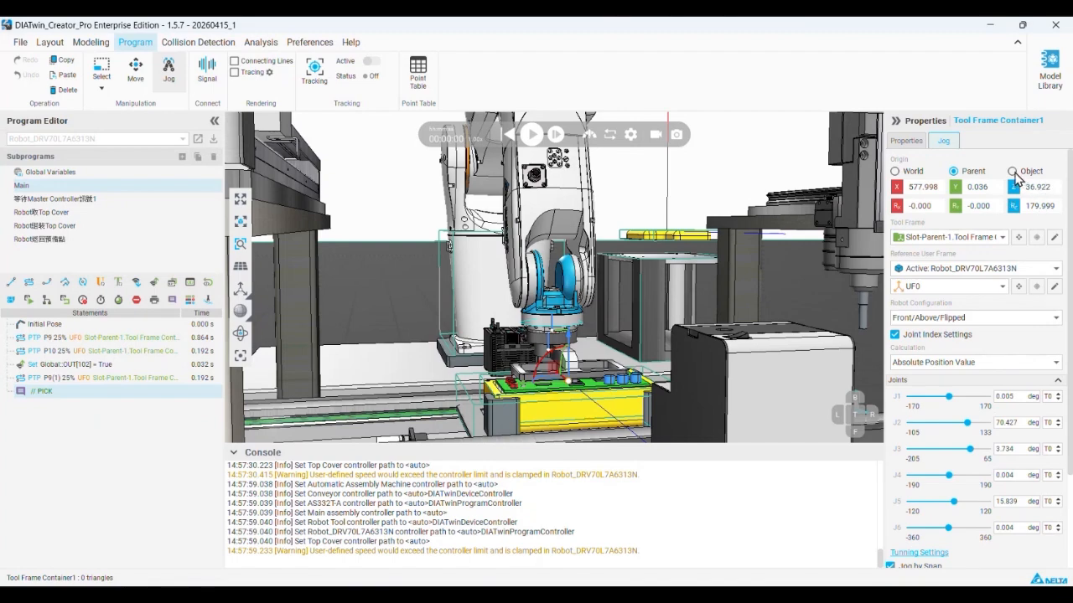
left_click_drag(577, 346, 576, 328)
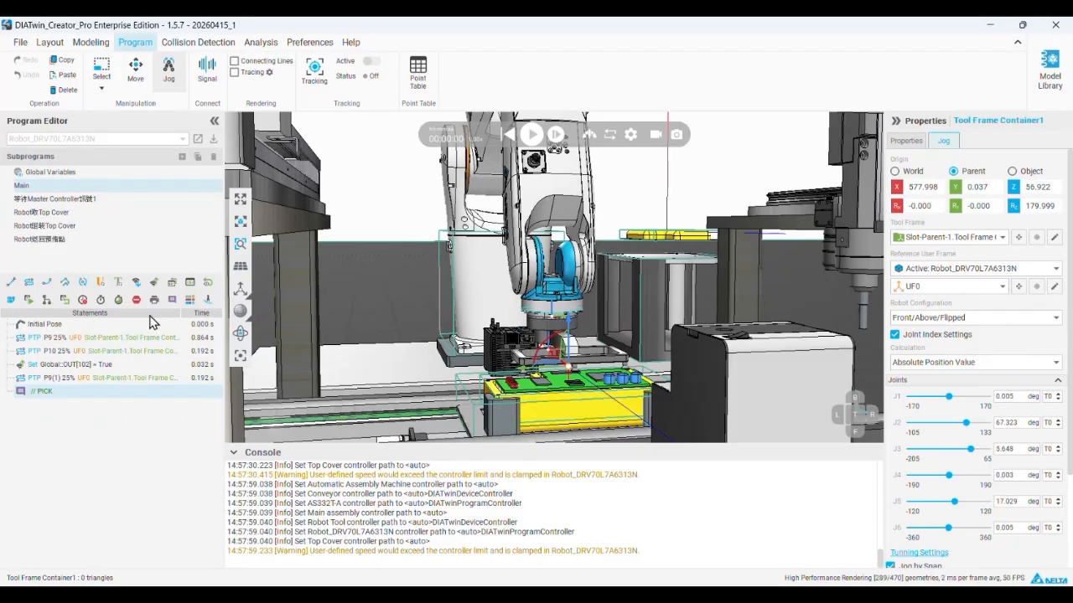
left_click(29, 282)
left_click(63, 405)
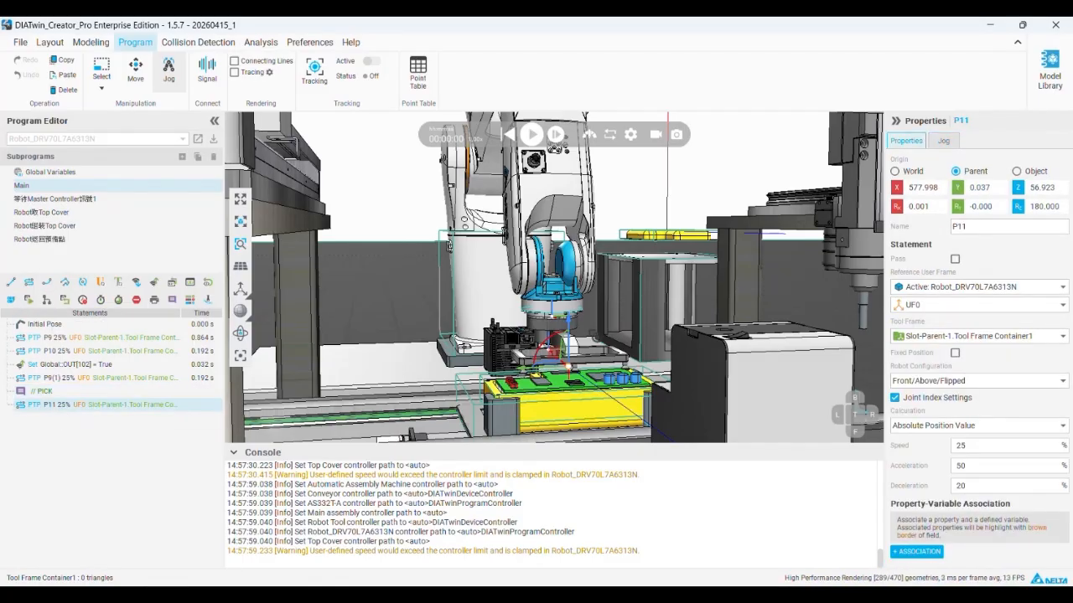
- Raise the tool to Z 86.922, add a PTP approach move there, and place it before the lower P11 move
left_click_drag(568, 322, 568, 299)
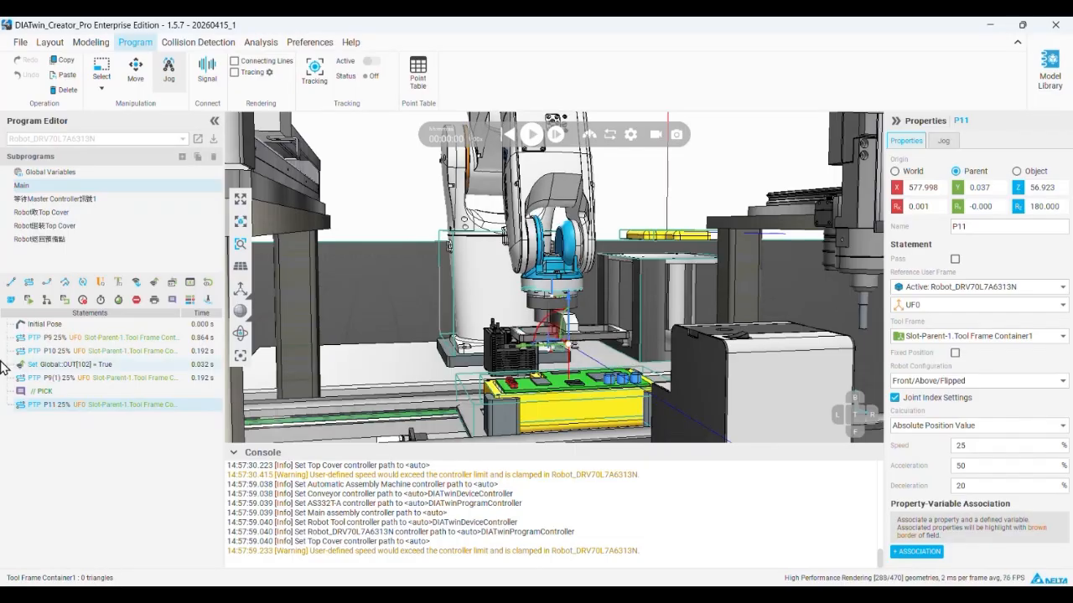
left_click(29, 282)
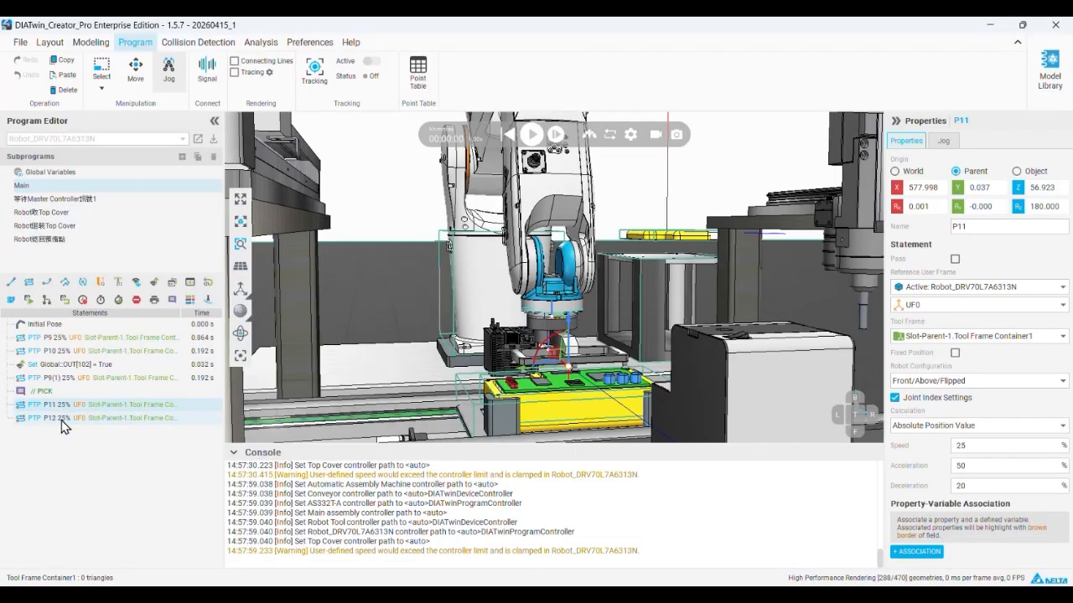
left_click(65, 421)
left_click(64, 407)
left_click(53, 419)
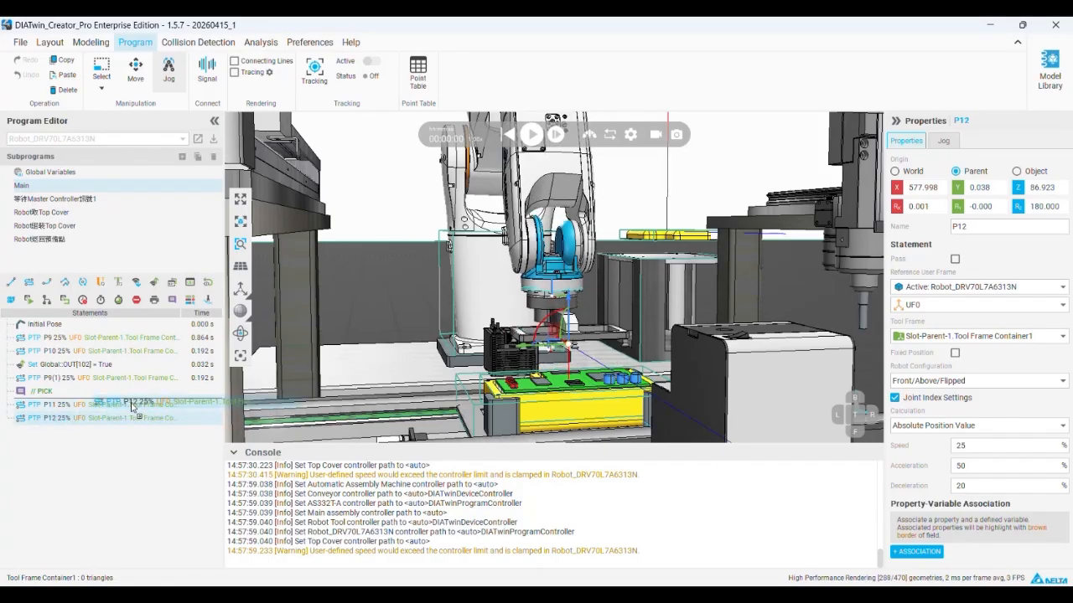
left_click_drag(132, 406, 102, 409)
left_click(103, 407)
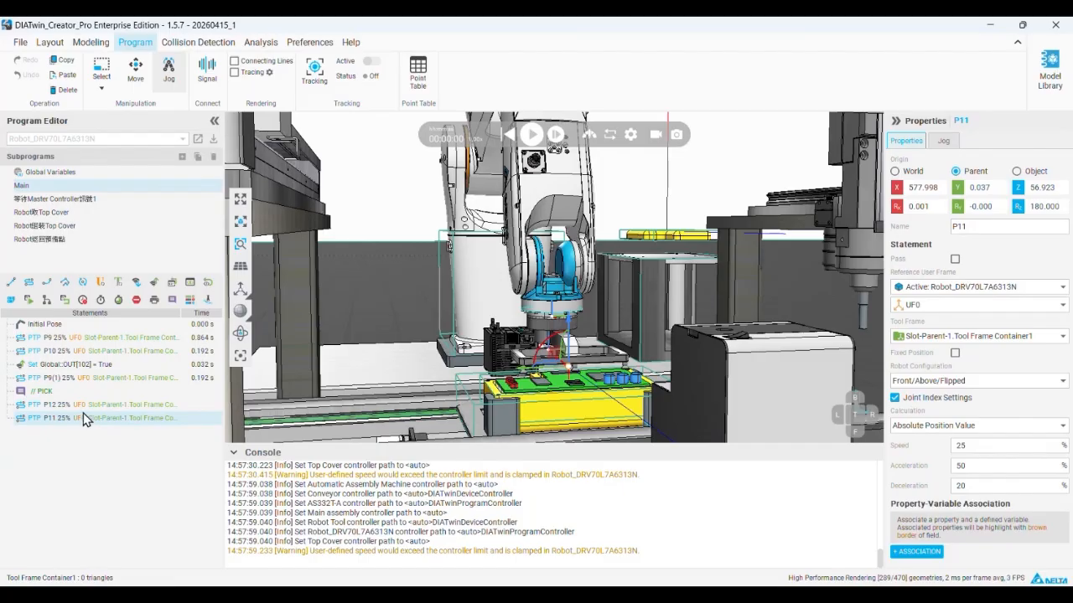
- Copy the P12 approach move to the end of the program as the retreat move, and check the three poses in order
left_click(84, 404)
right_click(84, 404)
left_click(67, 471)
right_click(67, 471)
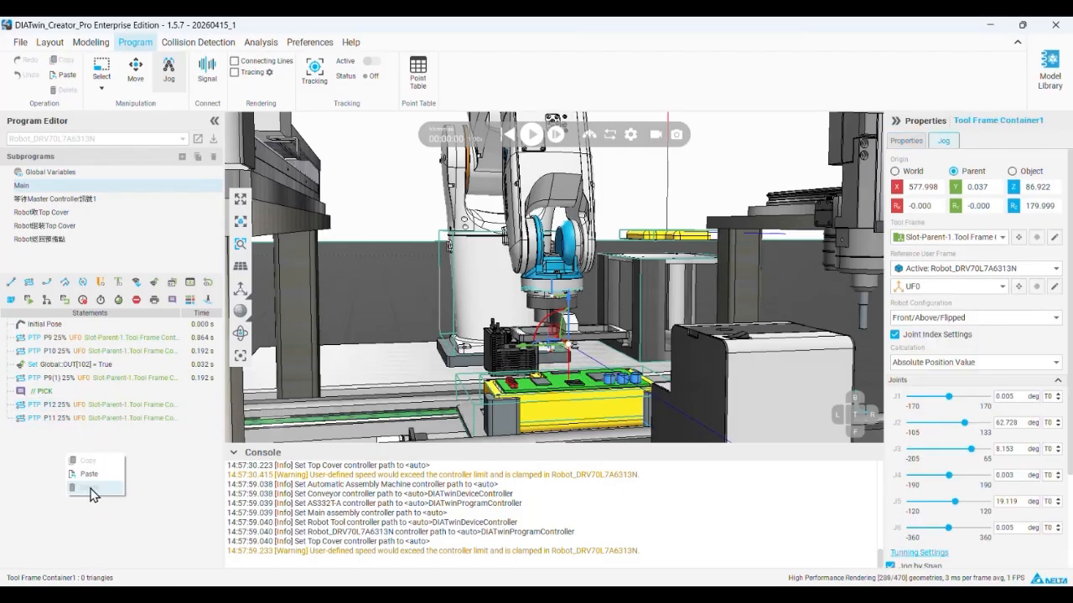
left_click(87, 474)
left_click(65, 407)
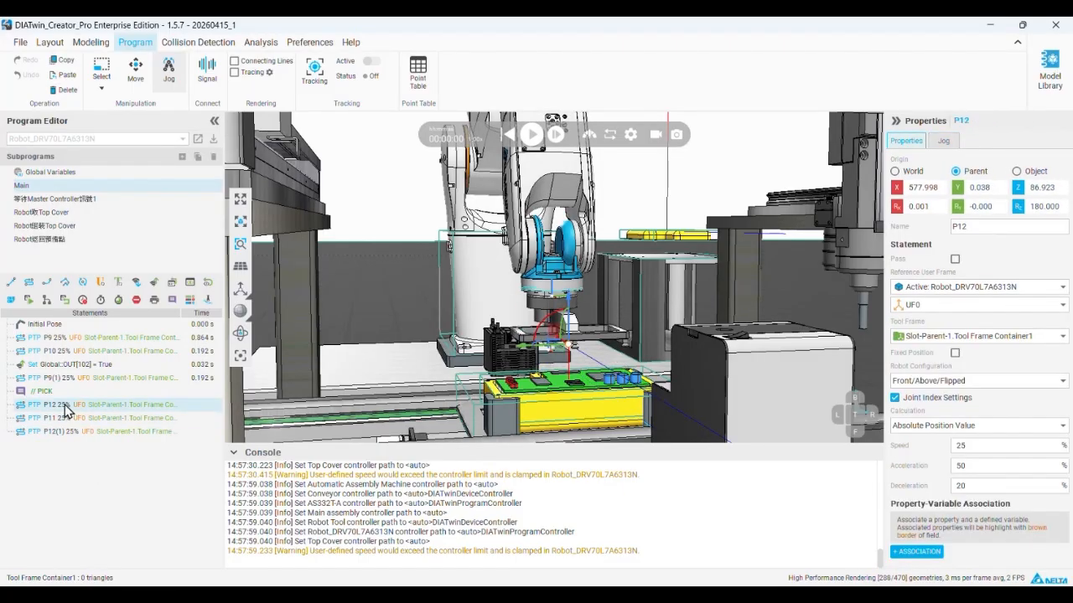
left_click(67, 419)
left_click(66, 431)
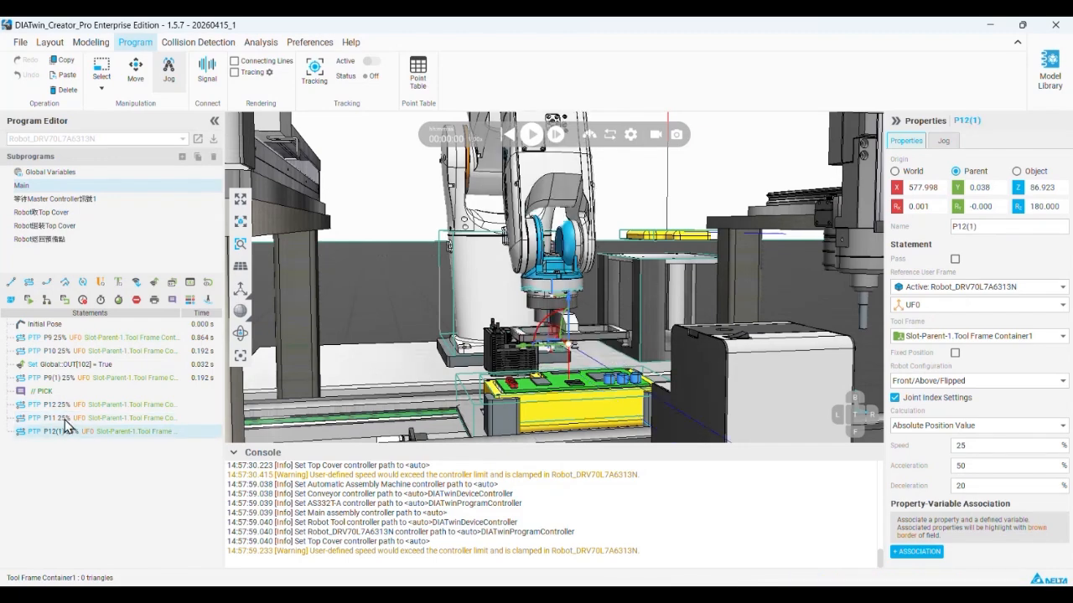
- Insert a set-output statement after the P11 move that sets output port 102 to False, releasing the cover
left_click(73, 369)
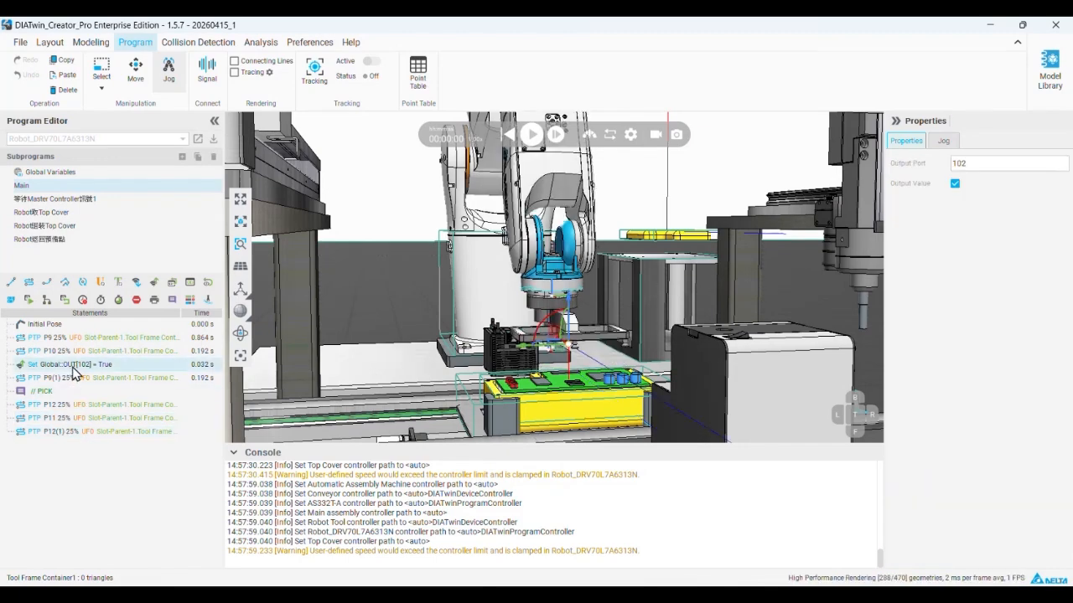
left_click(60, 418)
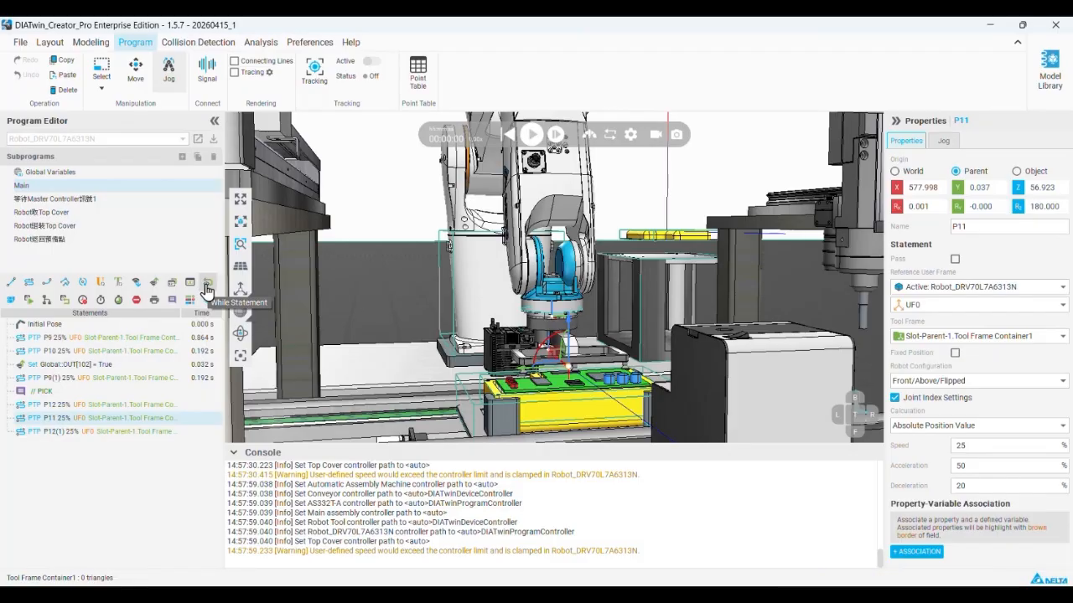
left_click(155, 290)
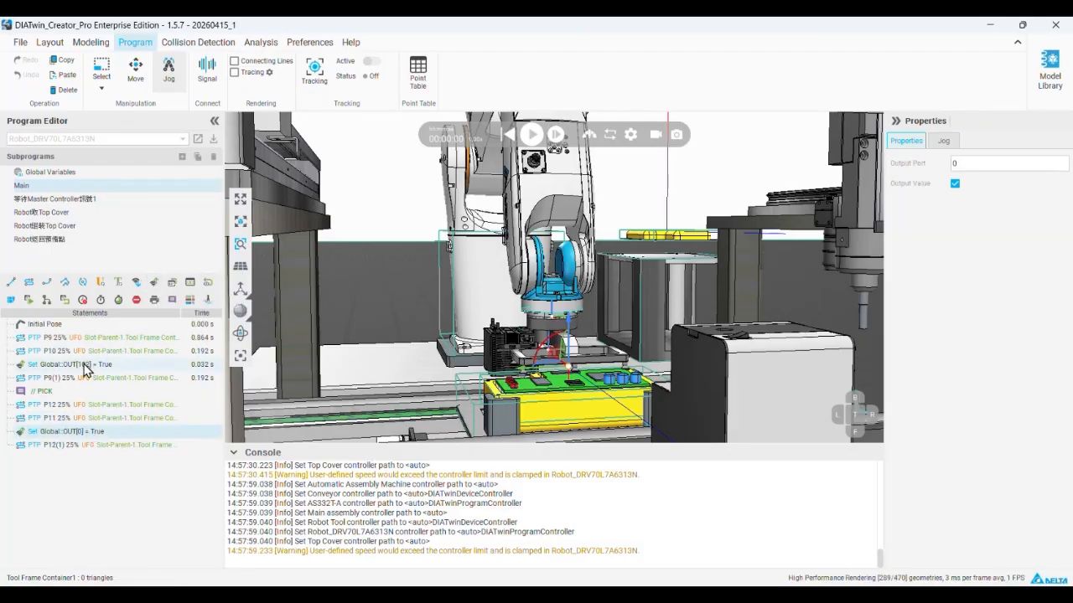
double_click(981, 163)
type("102")
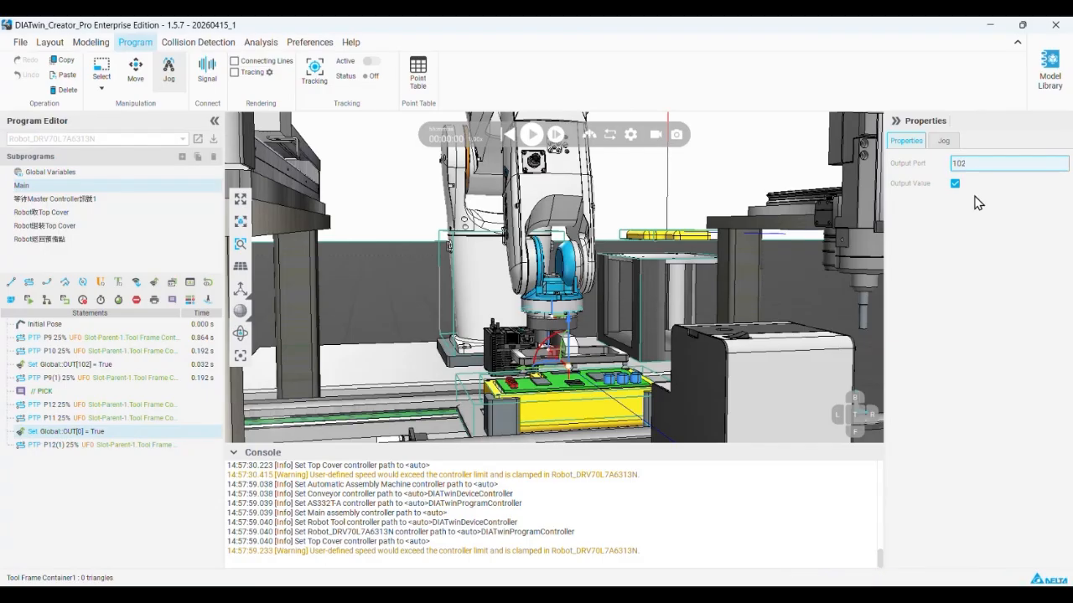
key("Return")
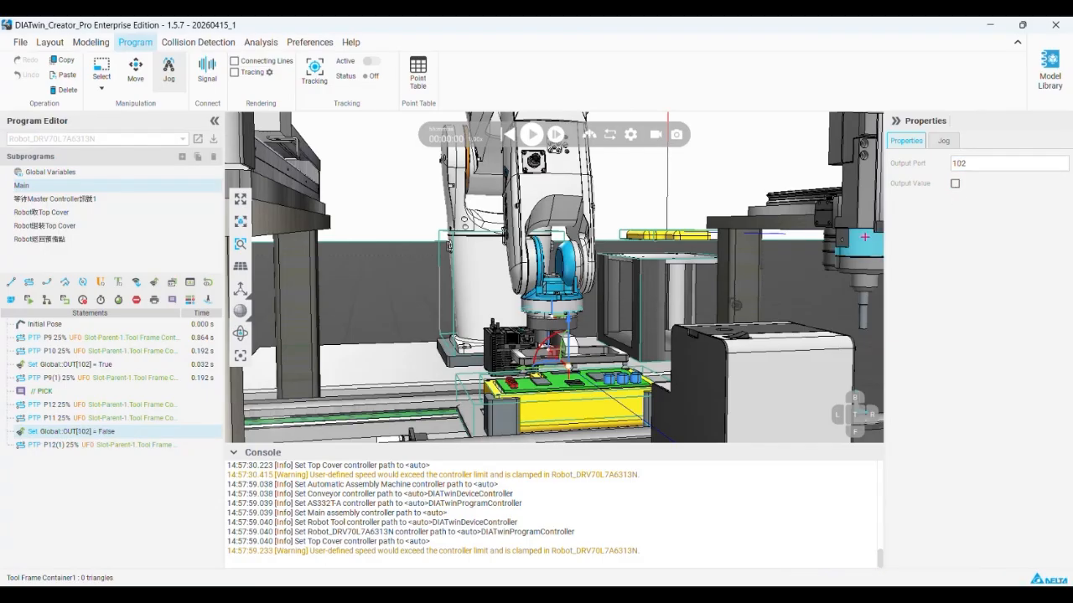
left_click(92, 446)
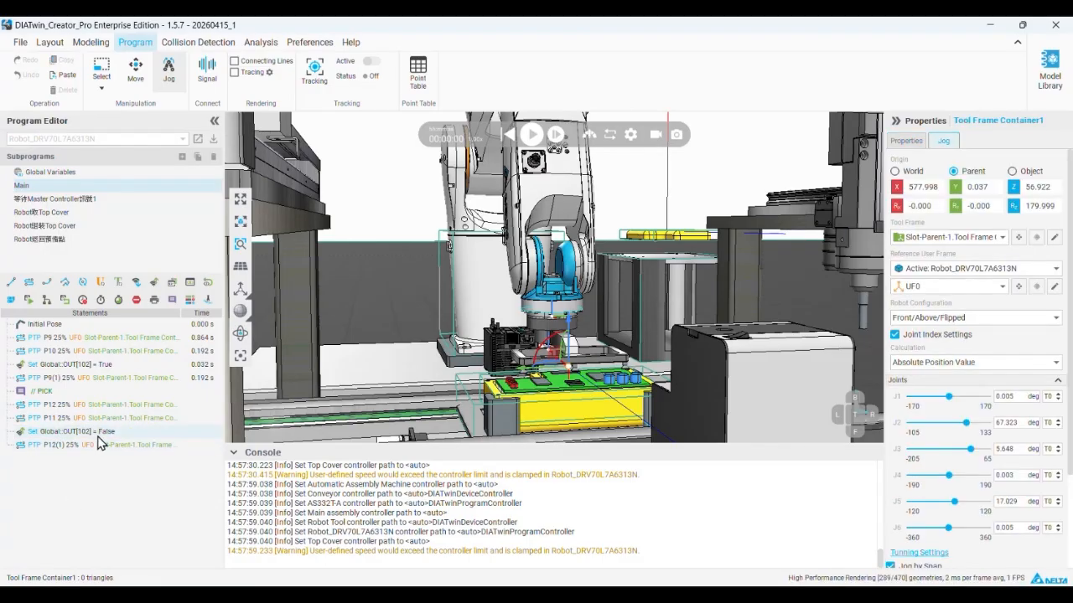
left_click(106, 432)
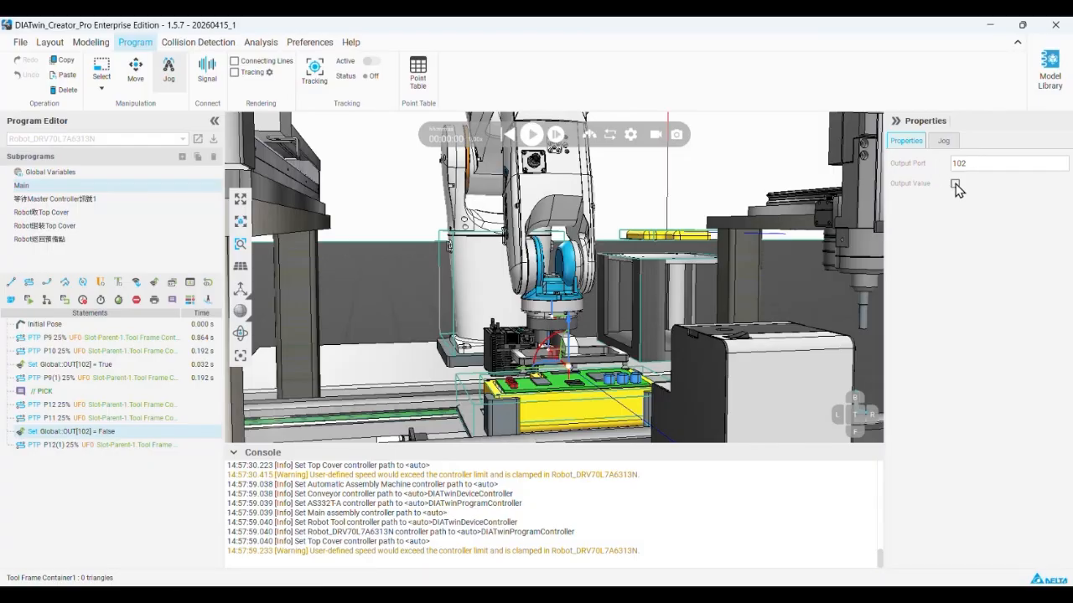
left_click(239, 356)
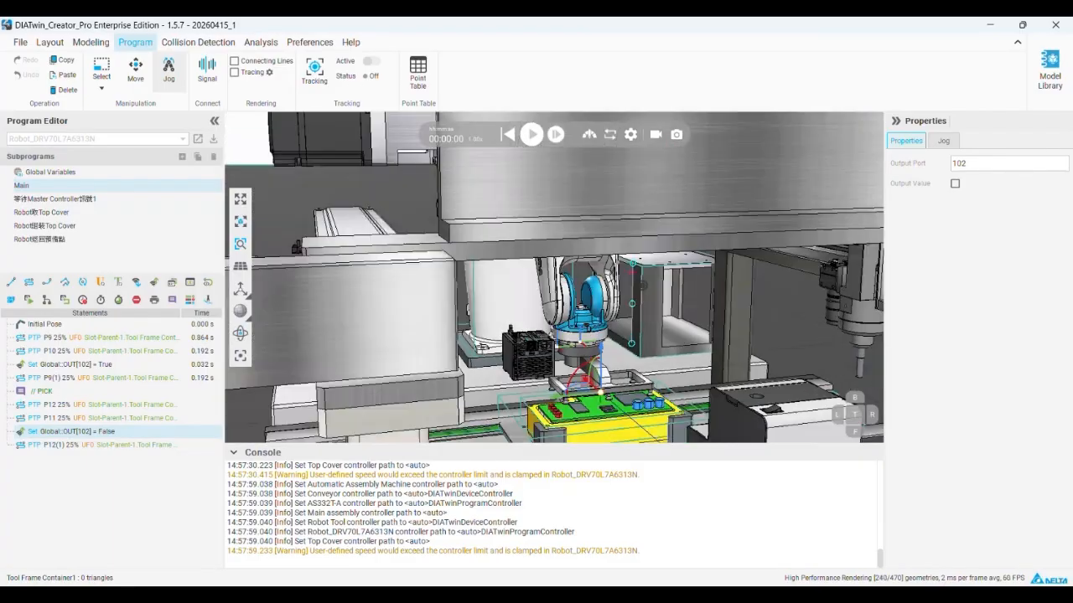
- Restore the robot cell to the captured Position 1 in the static position captures
left_click(240, 338)
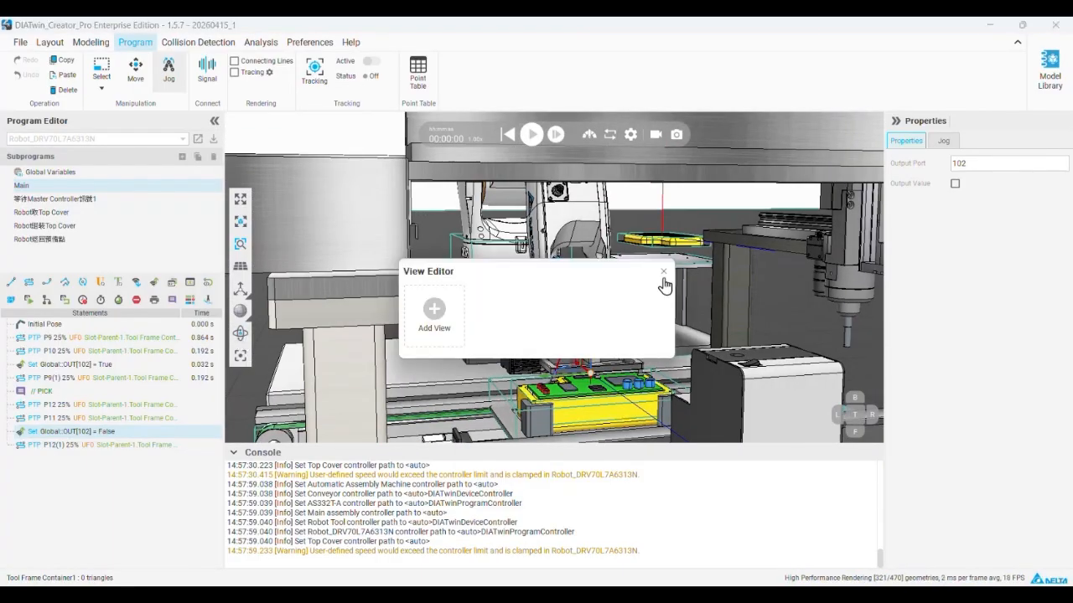
left_click(664, 275)
left_click(241, 357)
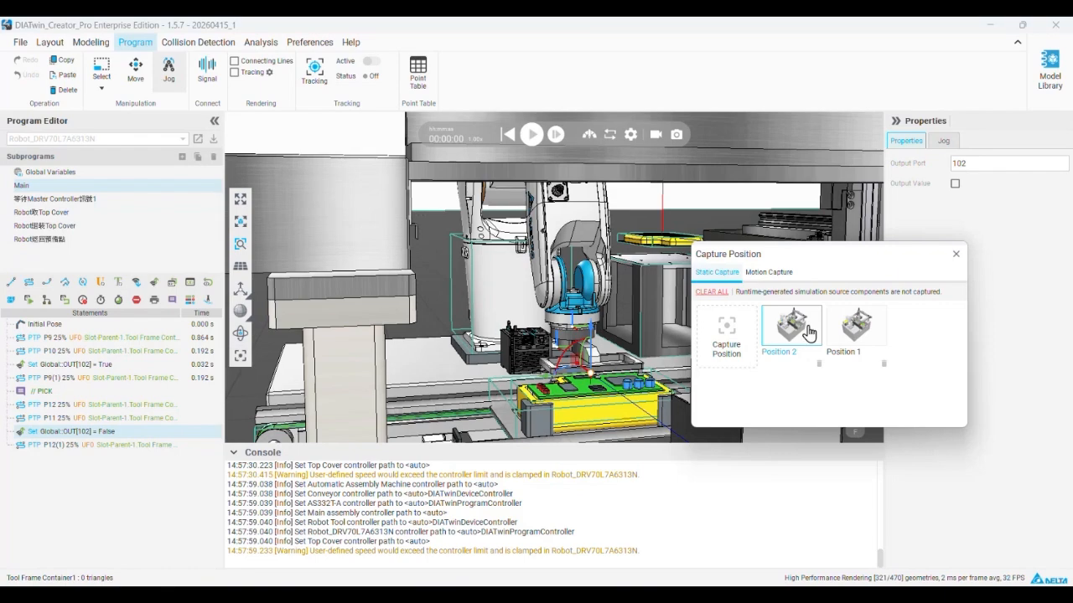
left_click(853, 328)
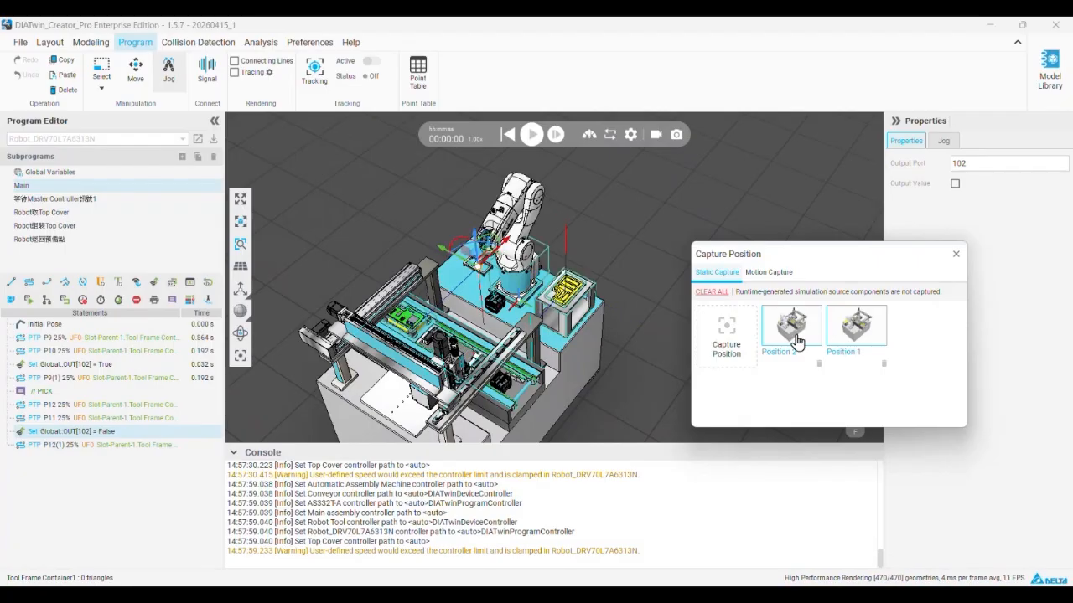
left_click(955, 254)
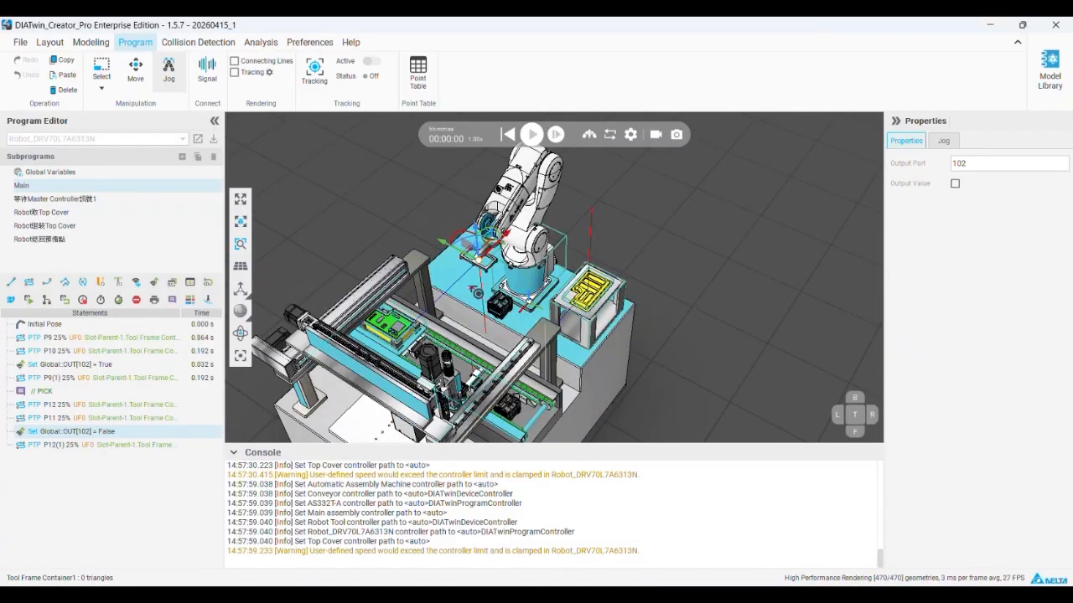
- Copy the PICK comment to the end of the robot's Main program and change the copy's text to PLACE
left_click(90, 42)
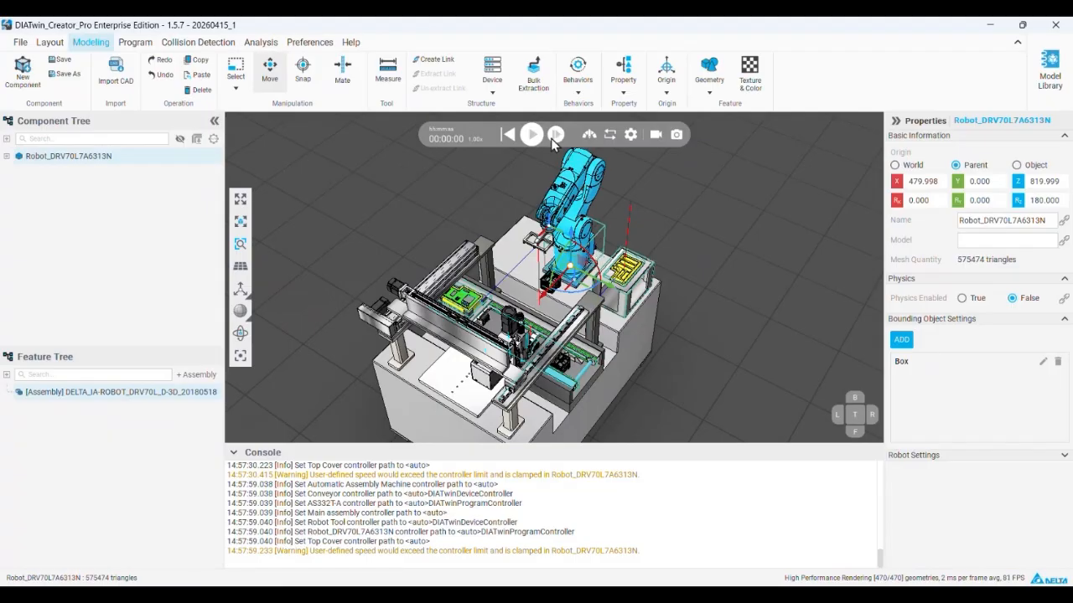
left_click(49, 42)
left_click(135, 42)
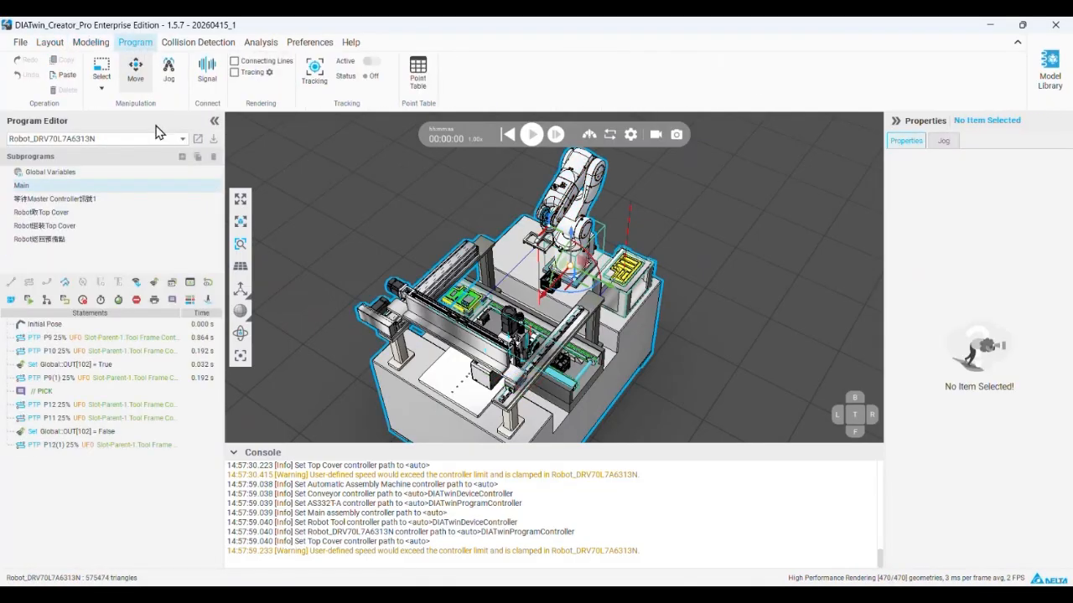
left_click(58, 393)
key("ctrl+c")
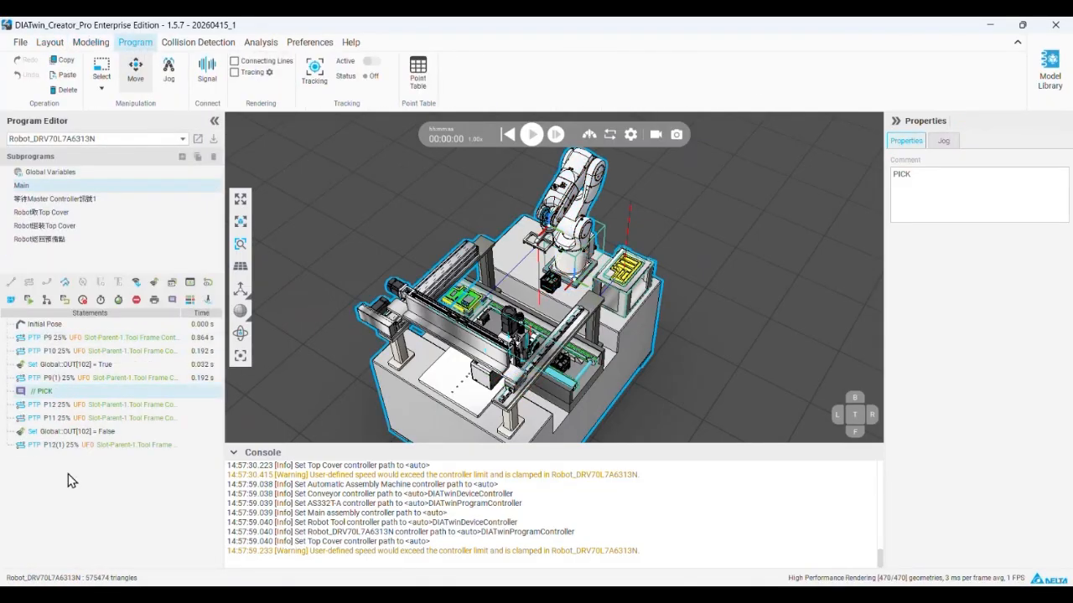
left_click(61, 467)
key("ctrl+v")
left_click(56, 465)
left_click(905, 206)
key("ctrl+a")
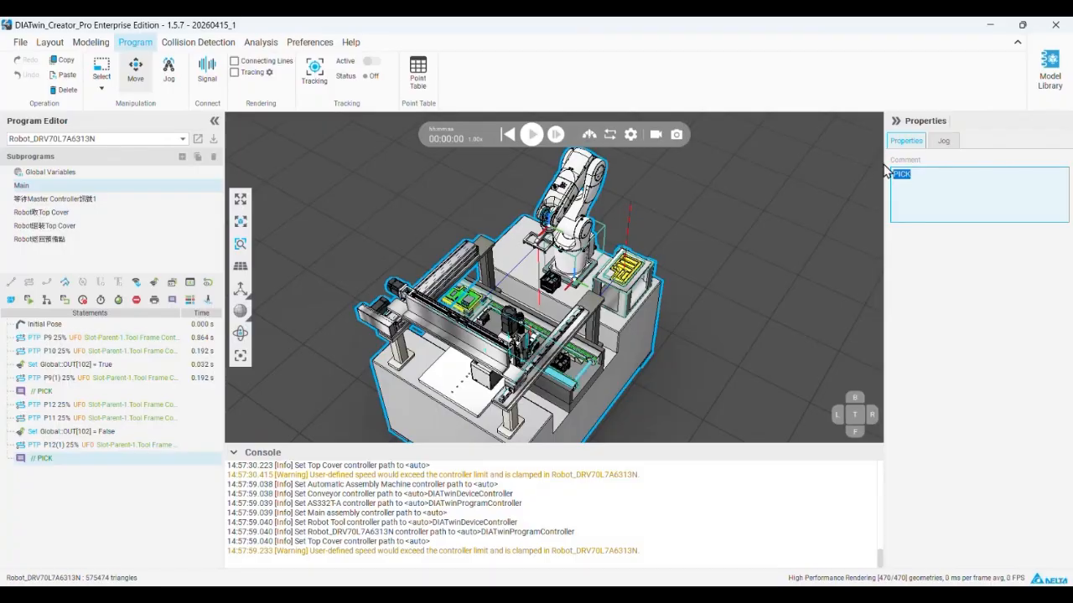
type("PLACE")
left_click(893, 394)
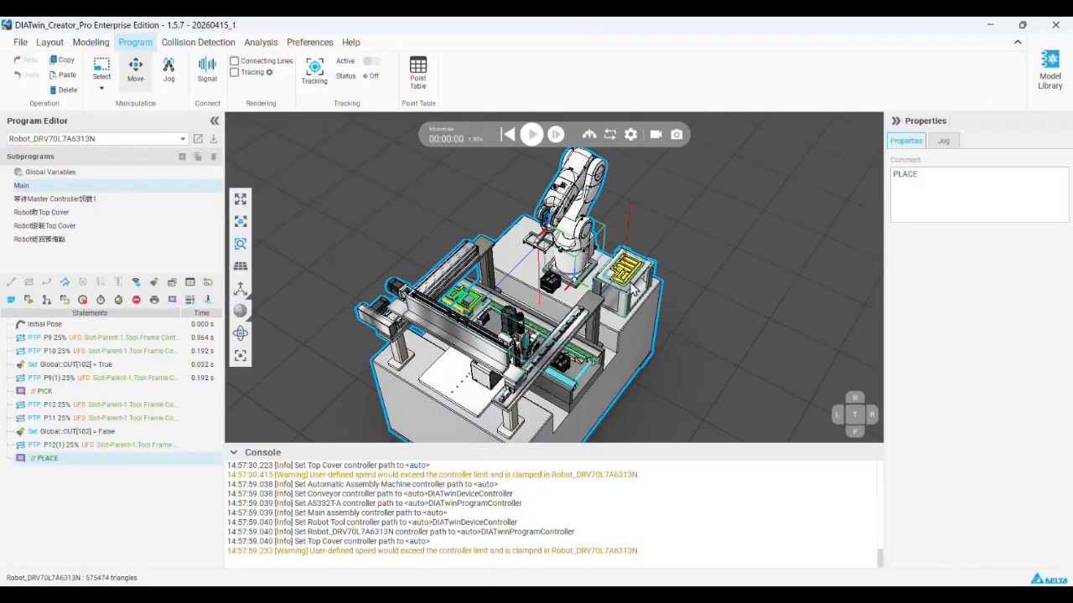
- Run the simulation, watch the robot's cover placement against the housing's arrival on the conveyor, and reset it
left_click(531, 134)
scroll(536, 300, "up", 4)
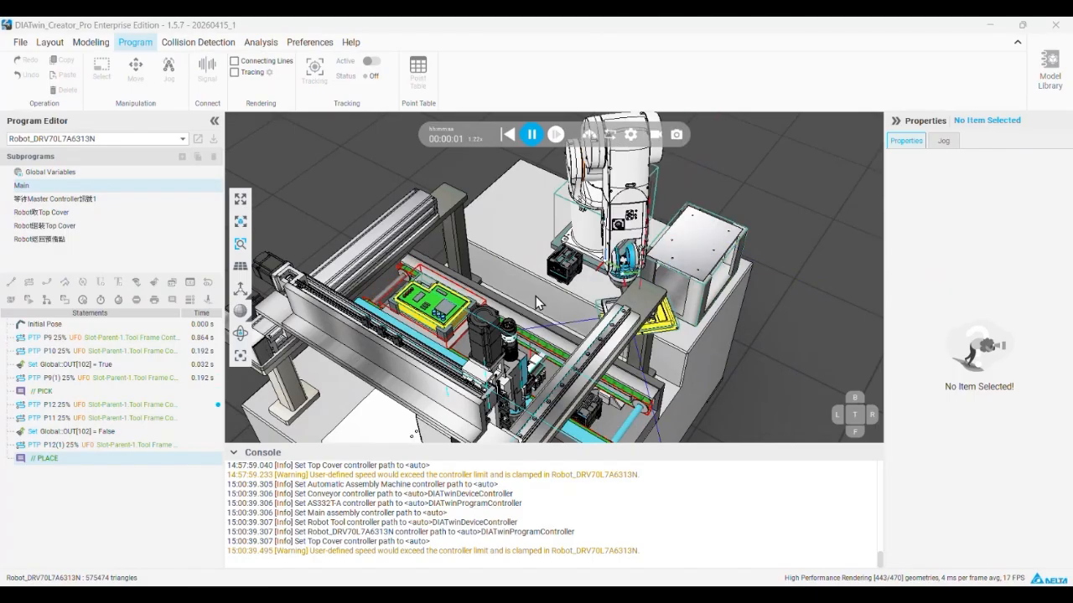
scroll(500, 352, "up", 2)
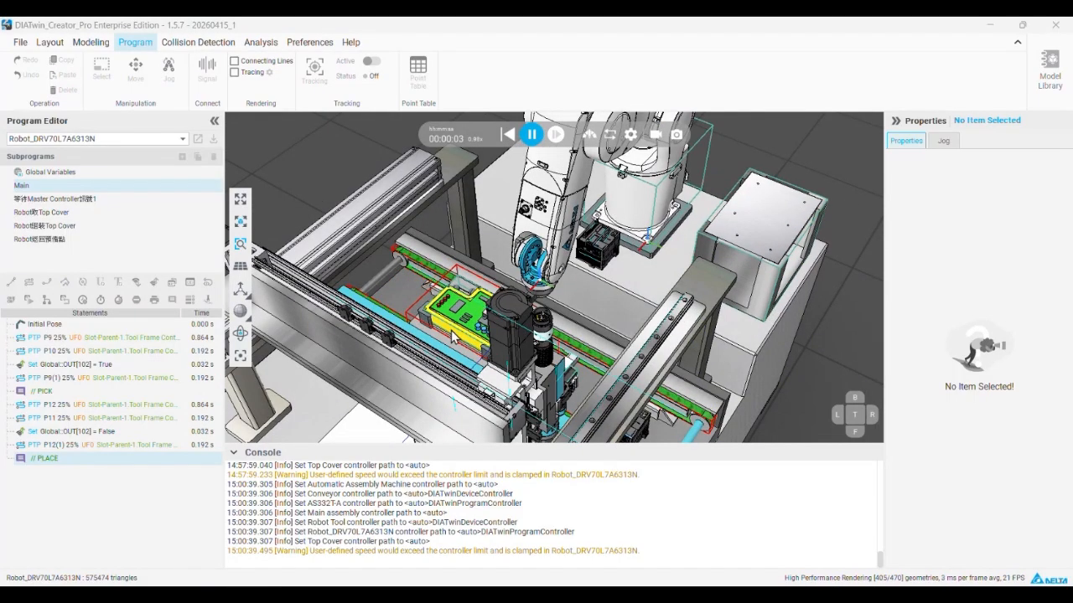
right_click_drag(500, 352, 628, 369)
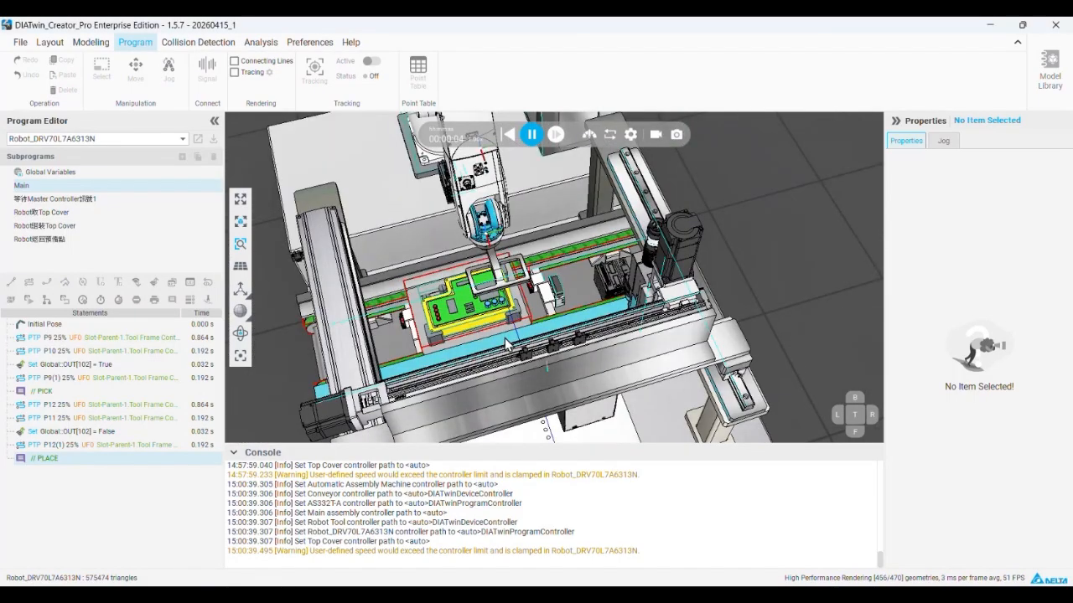
left_click(508, 135)
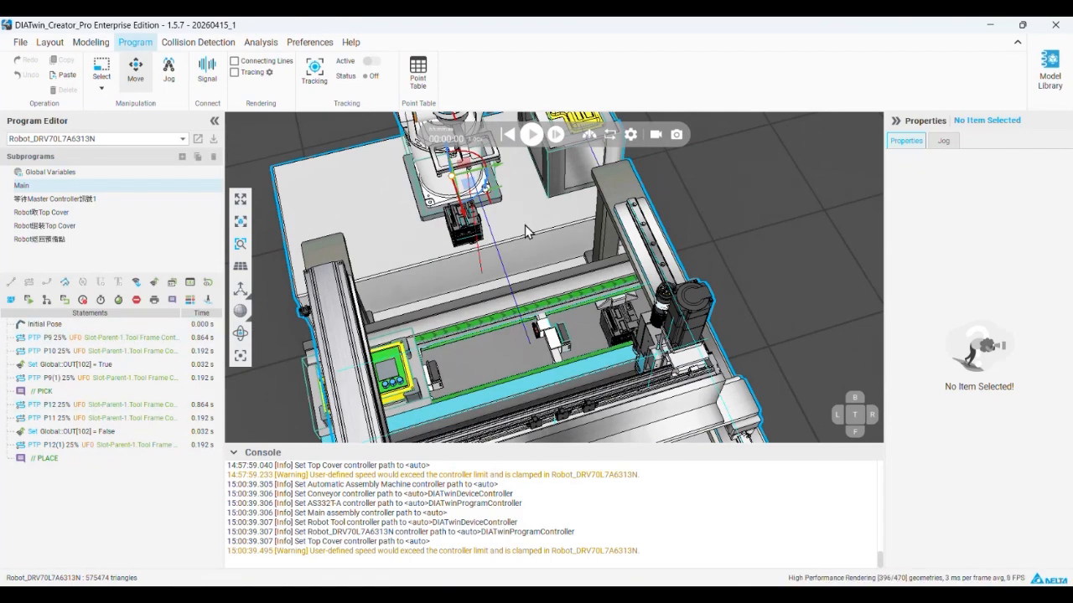
- Insert a 5 s delay statement between the PICK comment and the P12 approach move
middle_click_drag(526, 222, 529, 243)
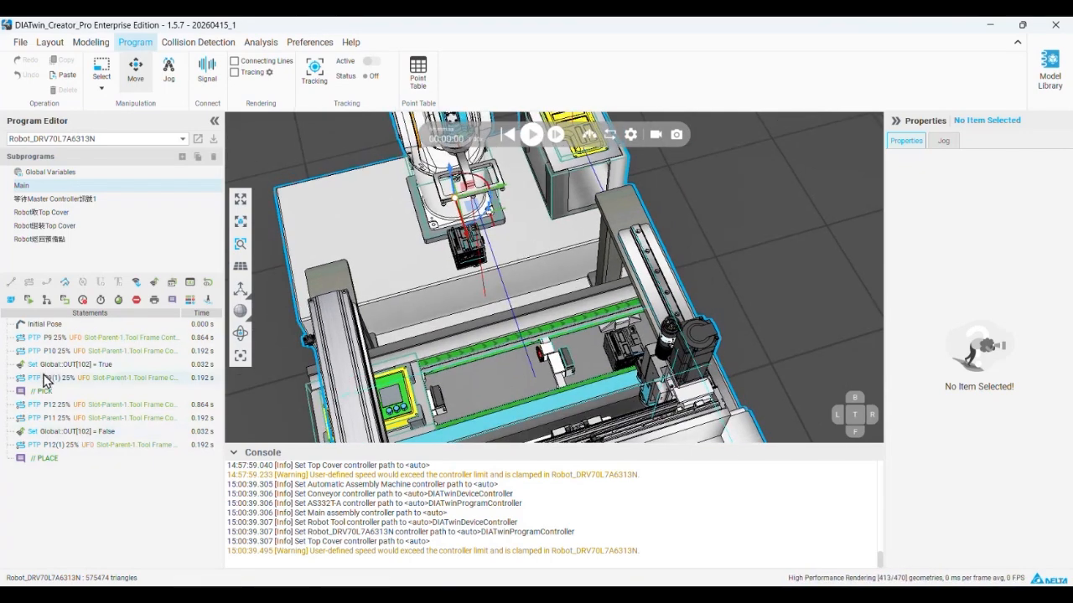
left_click(83, 302)
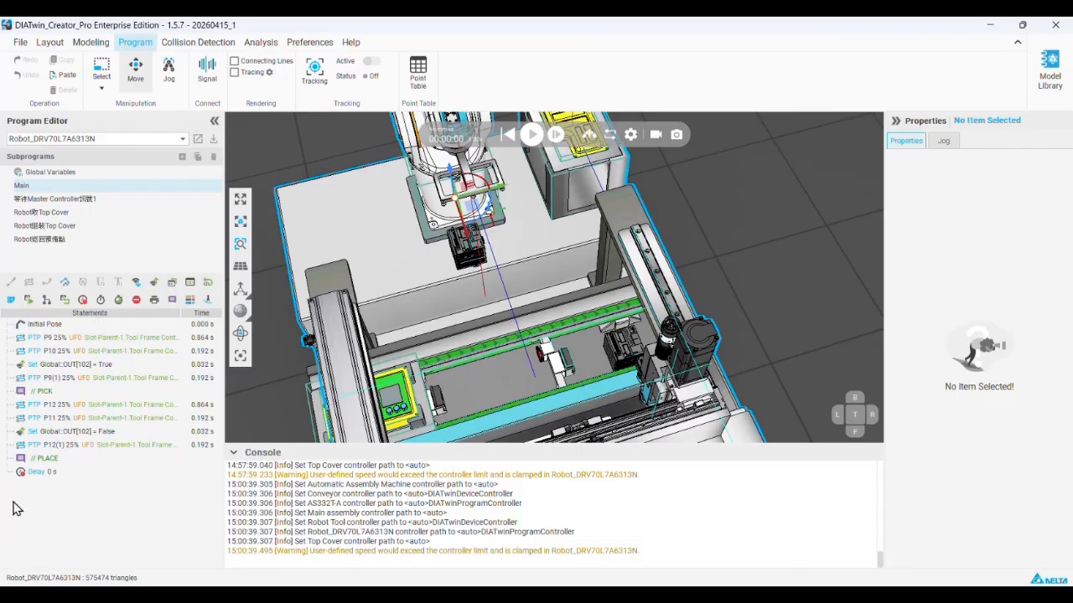
left_click_drag(36, 478, 119, 405)
left_click(70, 408)
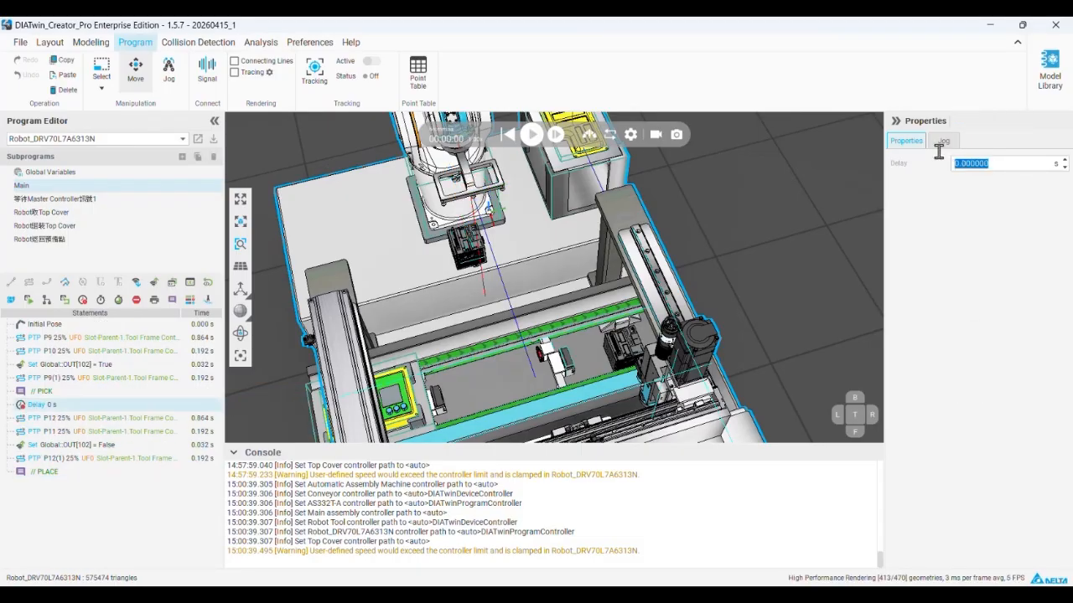
type("5")
- Run the simulation with the delay twice from different angles, checking how the Top Cover is carried and placed, resetting after each run
left_click(531, 134)
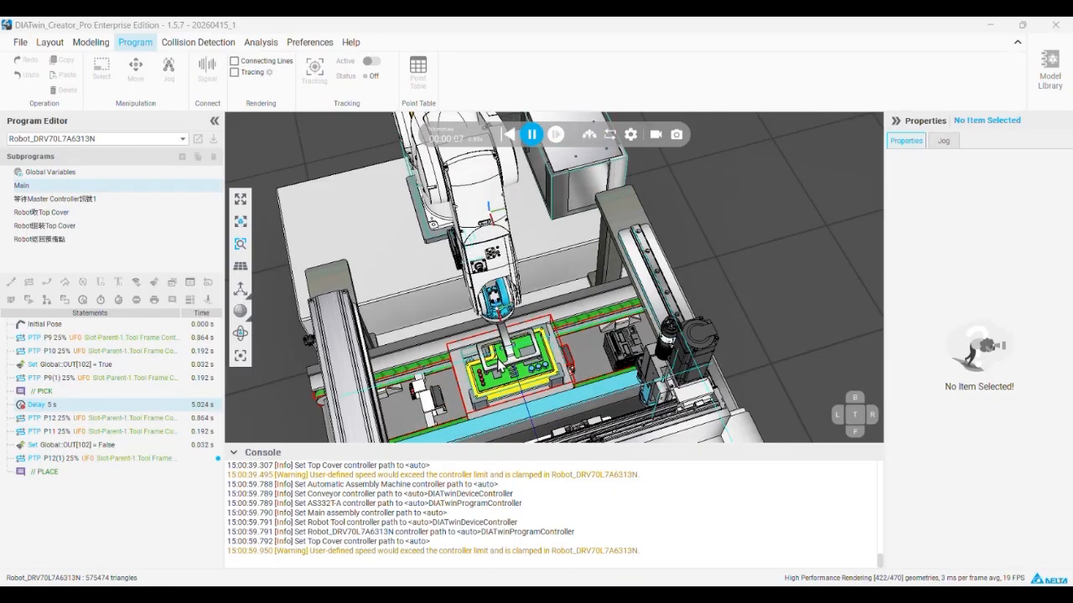
left_click(530, 135)
left_click(508, 135)
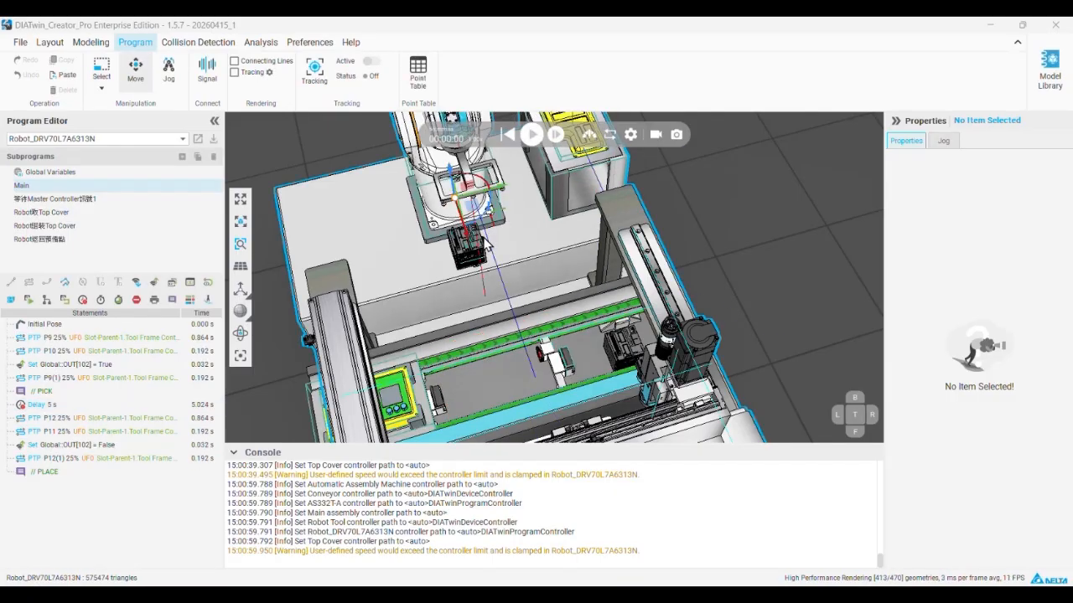
right_click_drag(505, 226, 507, 300)
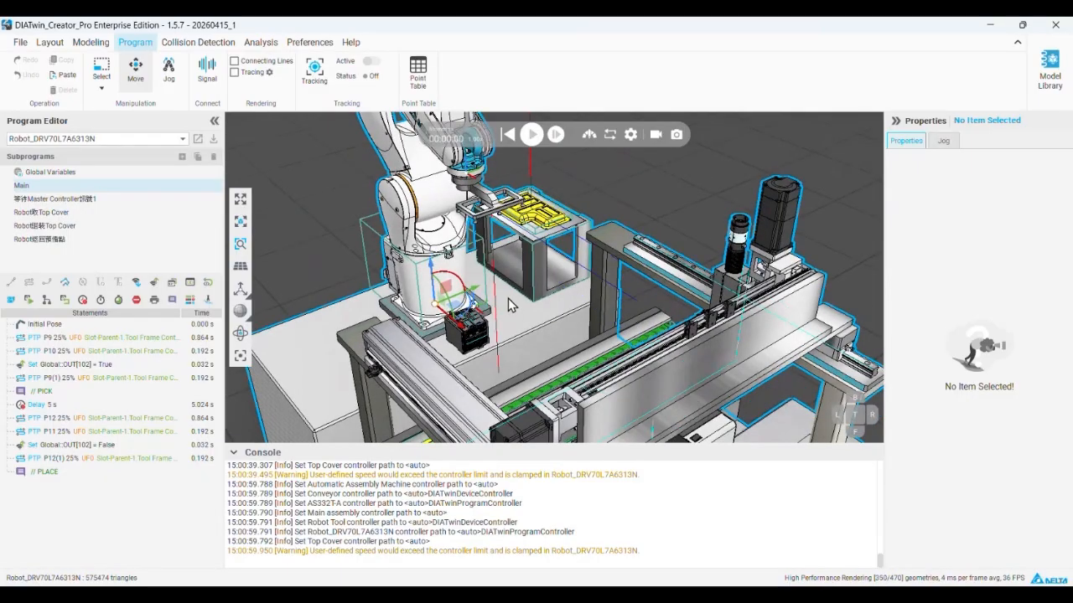
left_click(530, 139)
right_click_drag(511, 341, 529, 340)
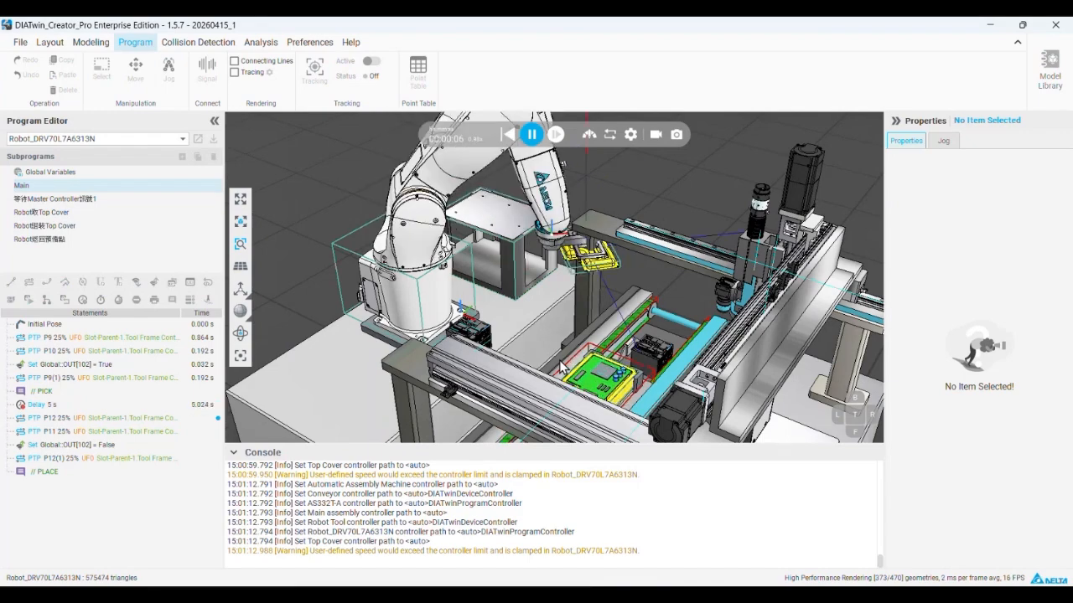
left_click(533, 138)
left_click(509, 139)
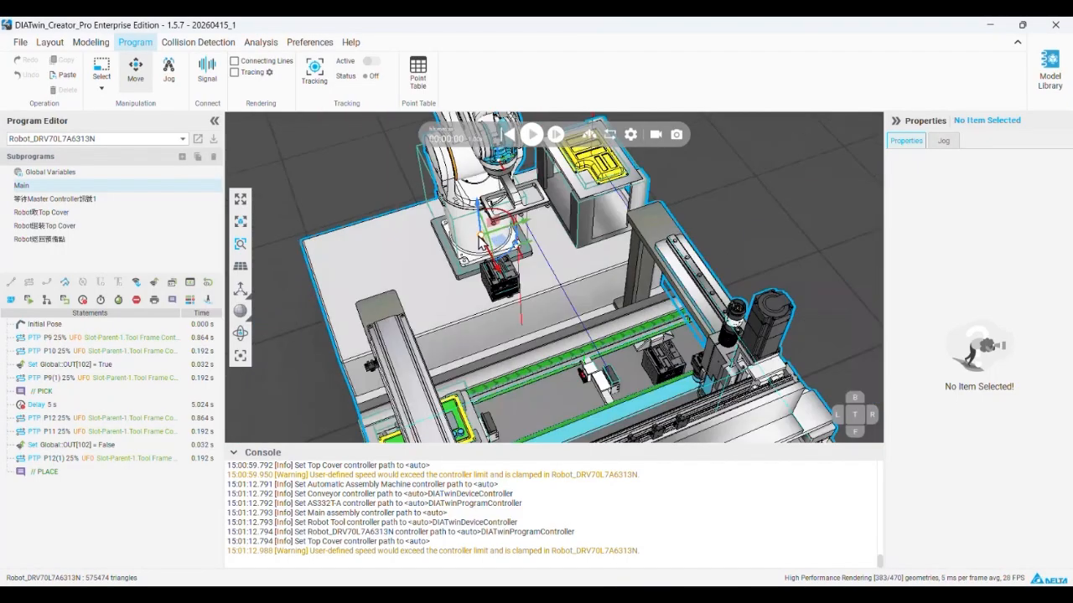
- Set the normal strength and shear strength of the Robot Tool's vacuum gripper behavior to 10000 N each
right_click_drag(479, 235, 506, 211)
left_click(96, 42)
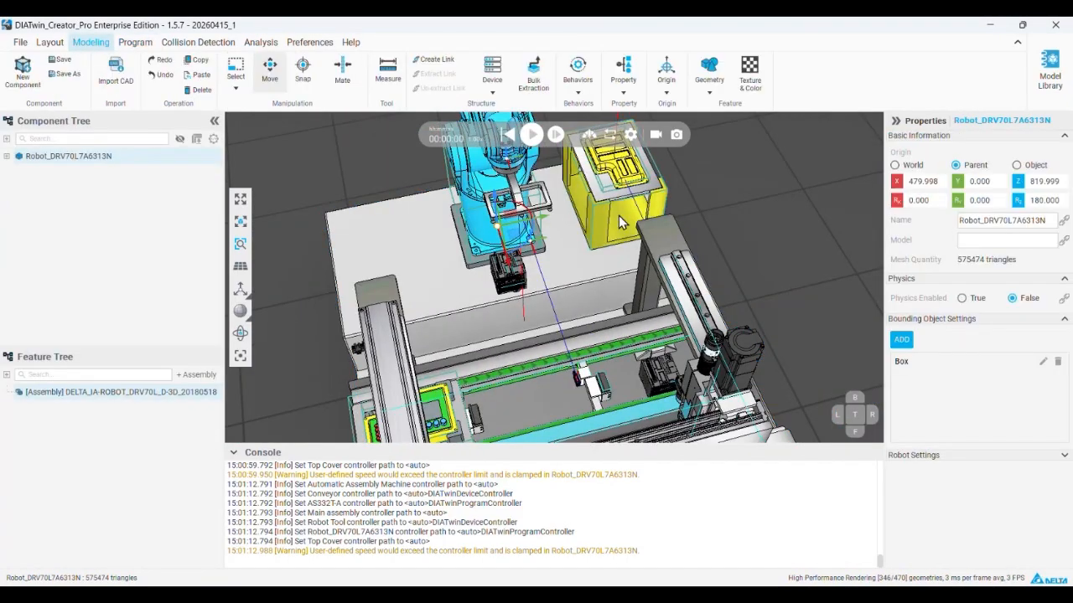
left_click(512, 193)
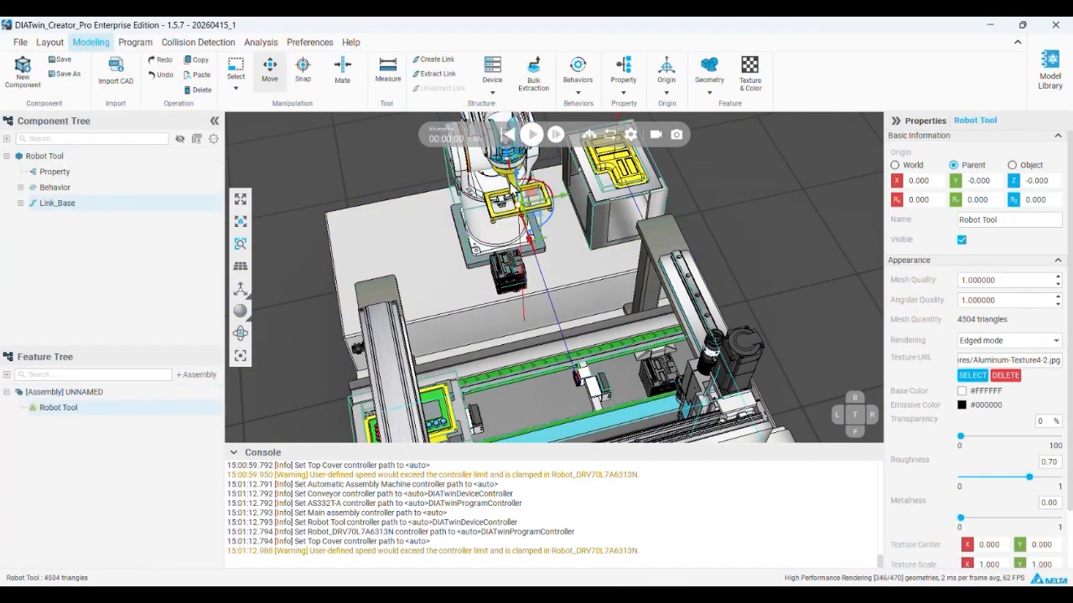
left_click(21, 188)
left_click(21, 235)
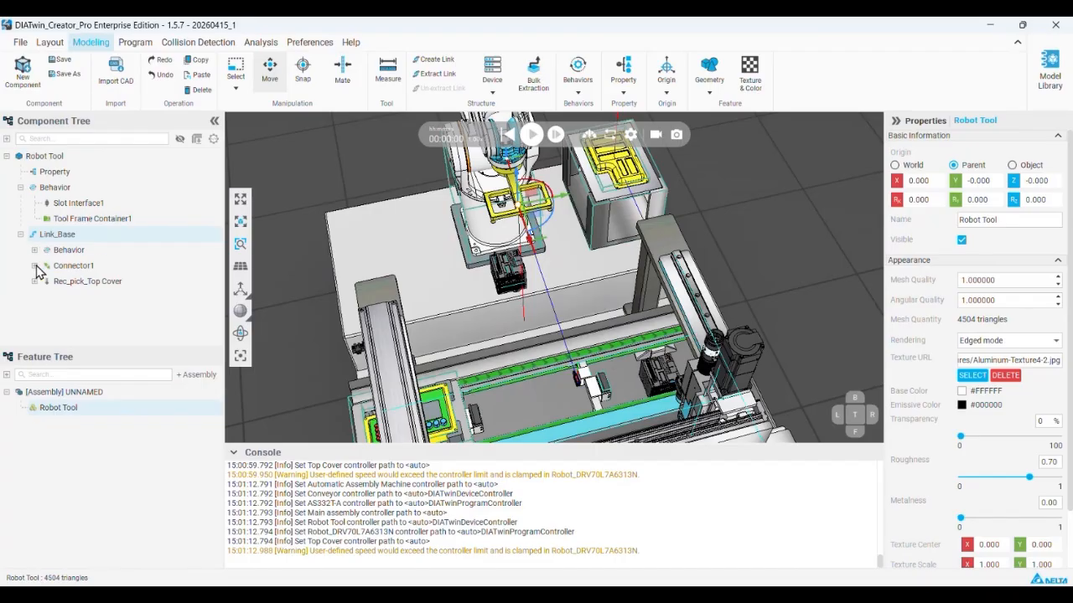
left_click(34, 249)
left_click(101, 266)
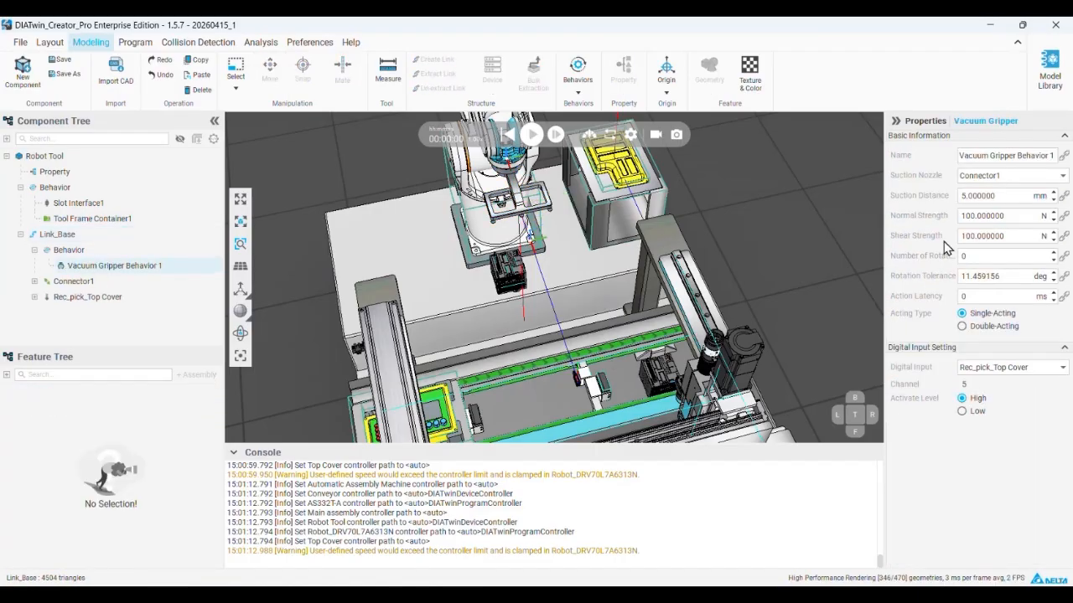
left_click(1020, 216)
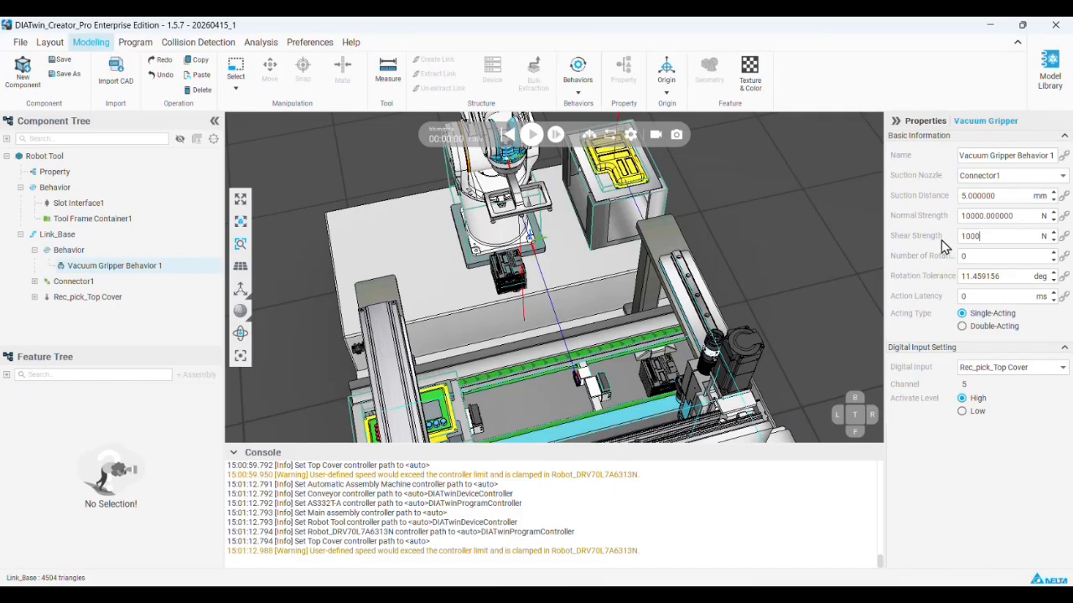
key("Return")
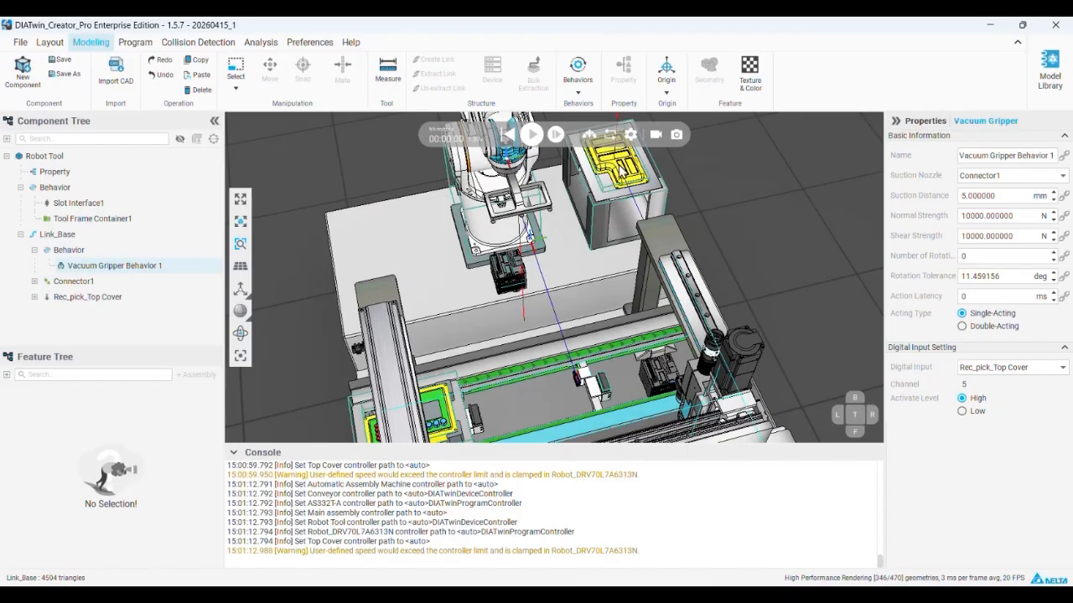
- Run the simulation with the stronger gripper, examine the cover's seating on the housing up close, and reset it
left_click(536, 141)
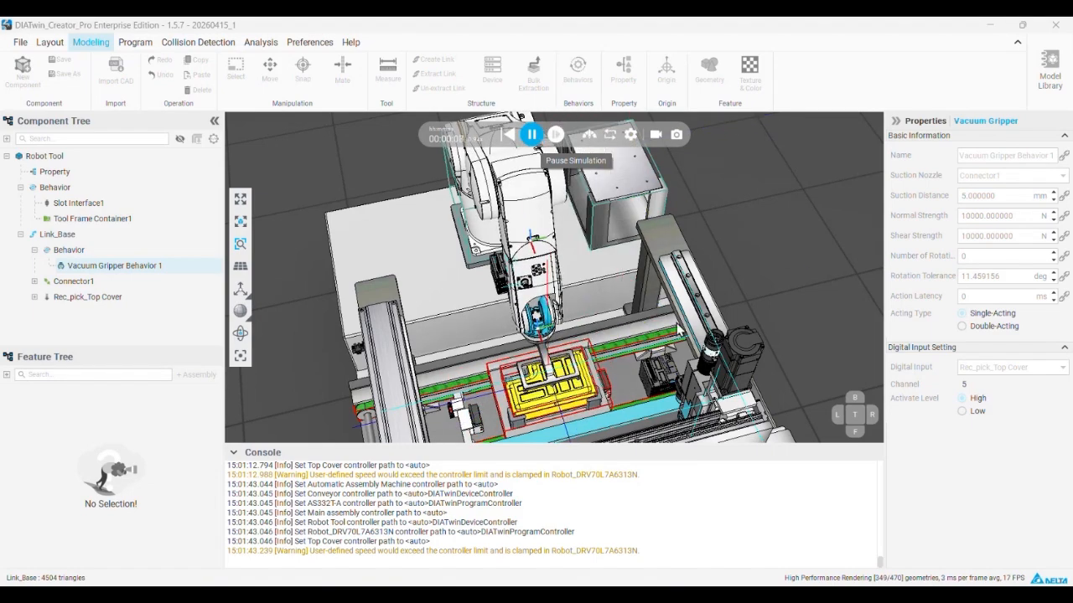
scroll(578, 375, "up", 4)
middle_click_drag(538, 369, 593, 333)
scroll(540, 259, "up", 8)
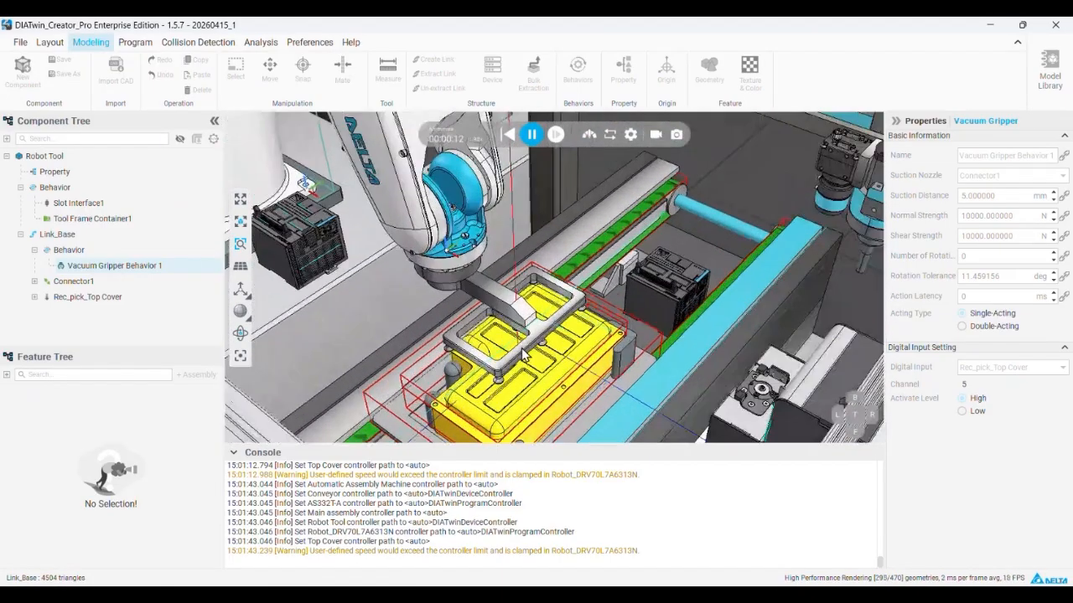
scroll(548, 314, "down", 8)
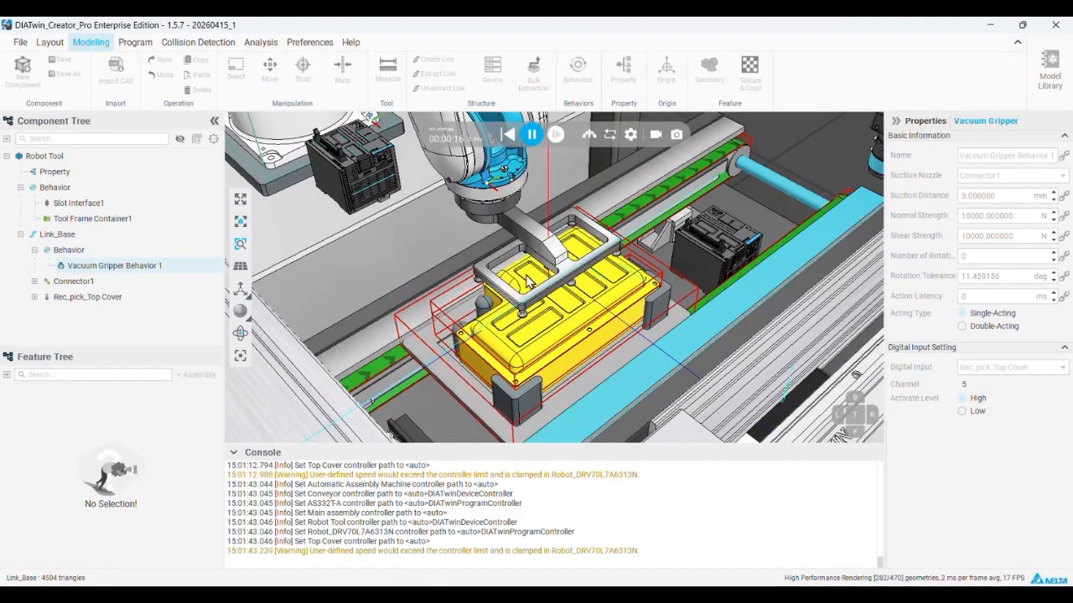
left_click(532, 135)
left_click(508, 136)
- Replay the whole pick-and-place from a wider view of the cell, then stop and reset the simulation
scroll(539, 226, "up", 5)
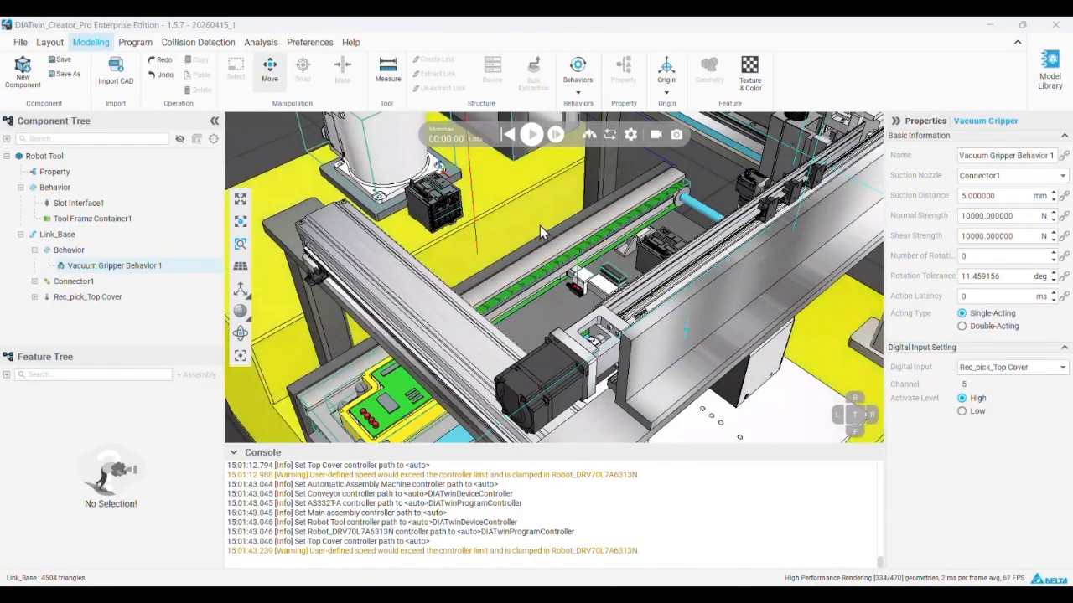
scroll(510, 238, "down", 3)
middle_click_drag(509, 234, 491, 177)
left_click(532, 135)
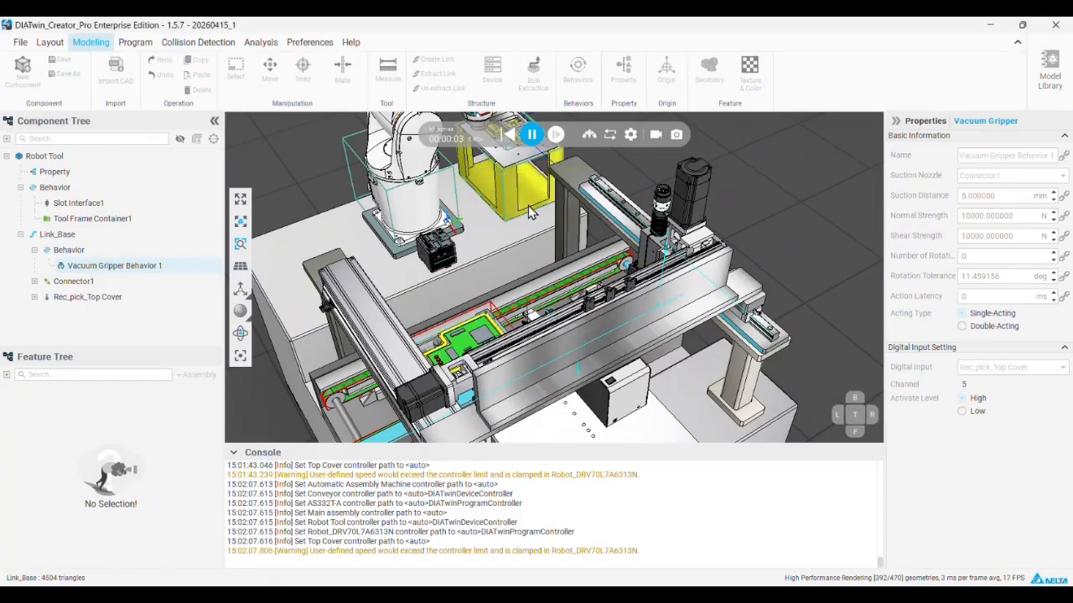
middle_click_drag(528, 206, 556, 241)
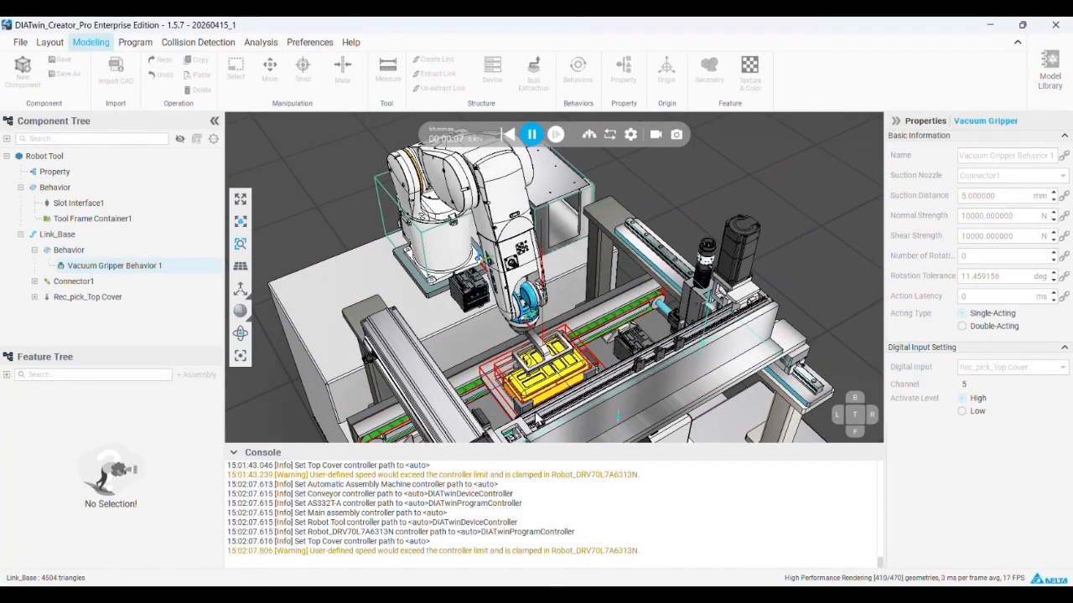
middle_click_drag(540, 389, 561, 229)
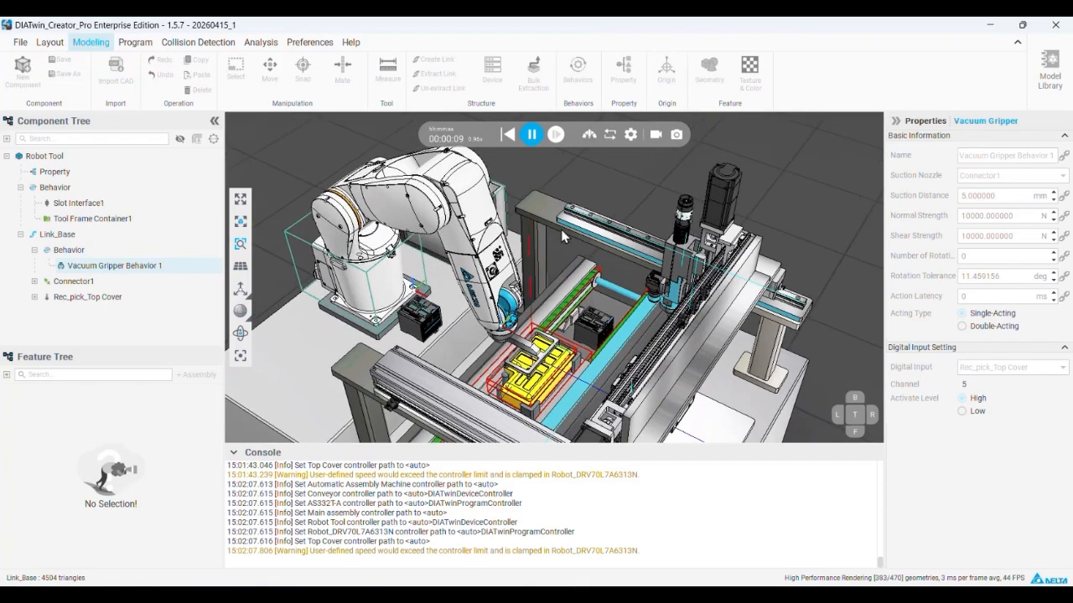
left_click(531, 135)
left_click(508, 134)
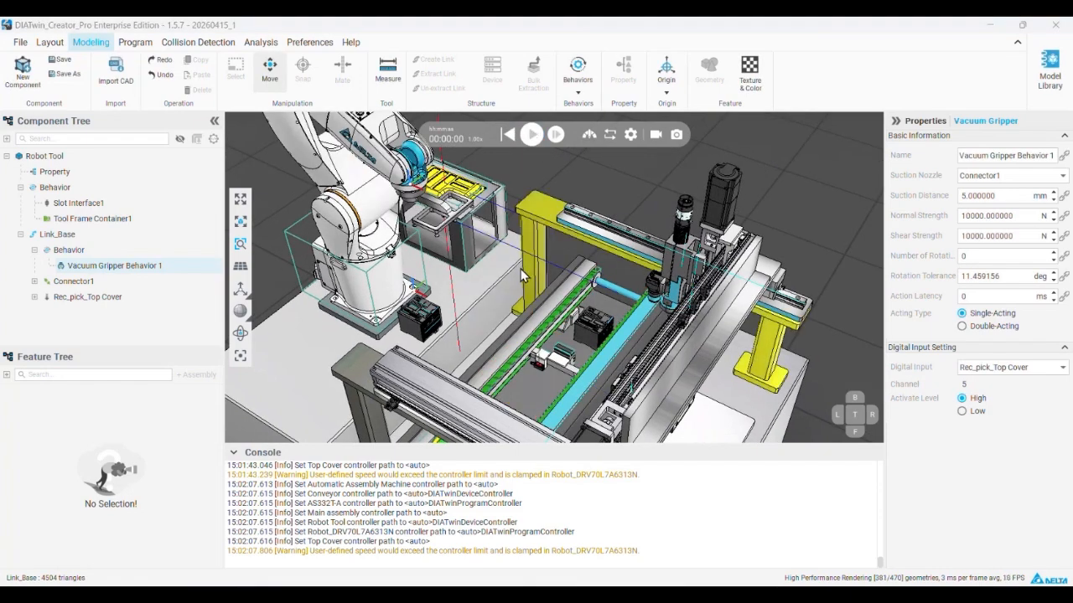
- In the AS332T-A main program, append a copy of the 2 s delay after the "stop conveyor" comment and set it to 5 s
left_click(135, 42)
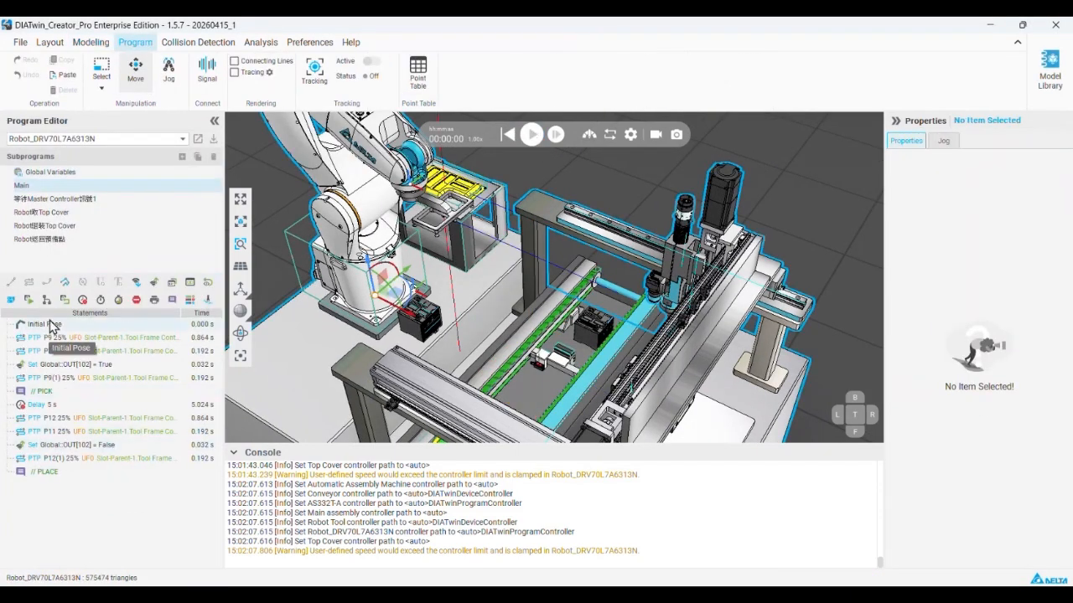
left_click(60, 140)
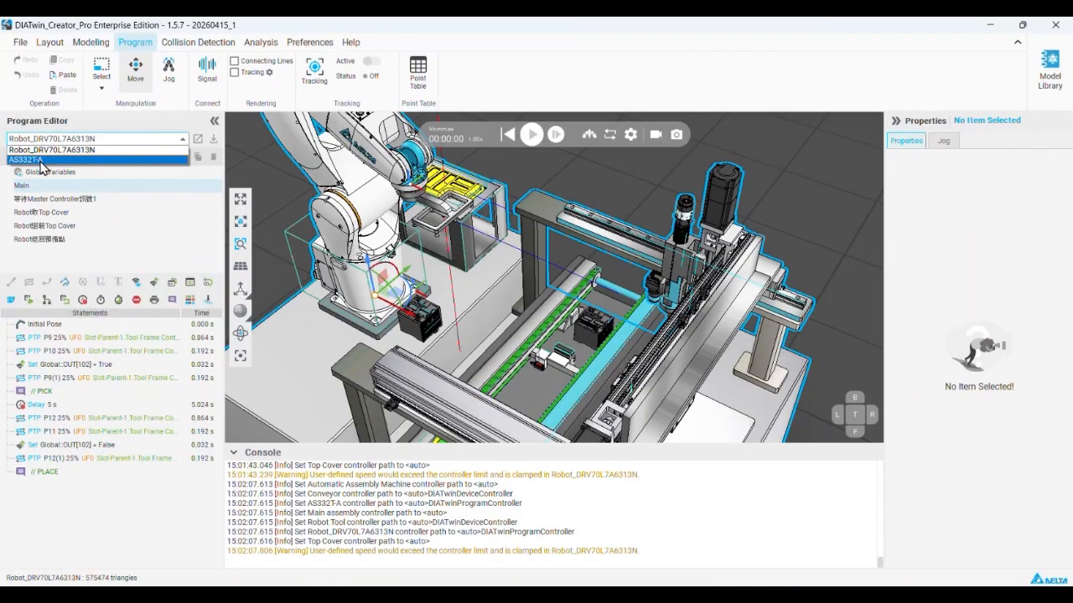
left_click(46, 160)
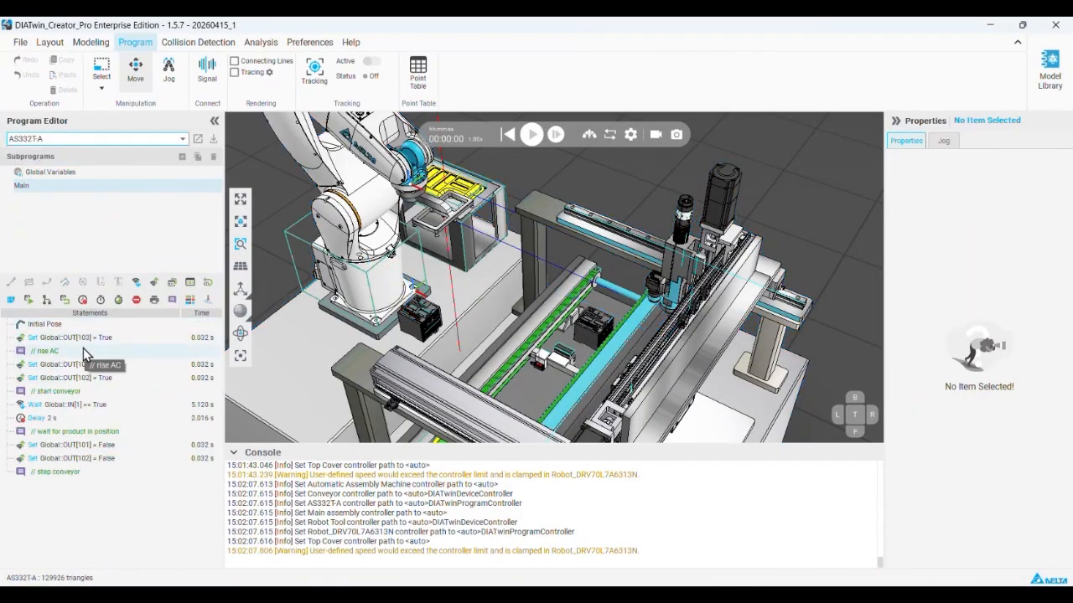
left_click(83, 351)
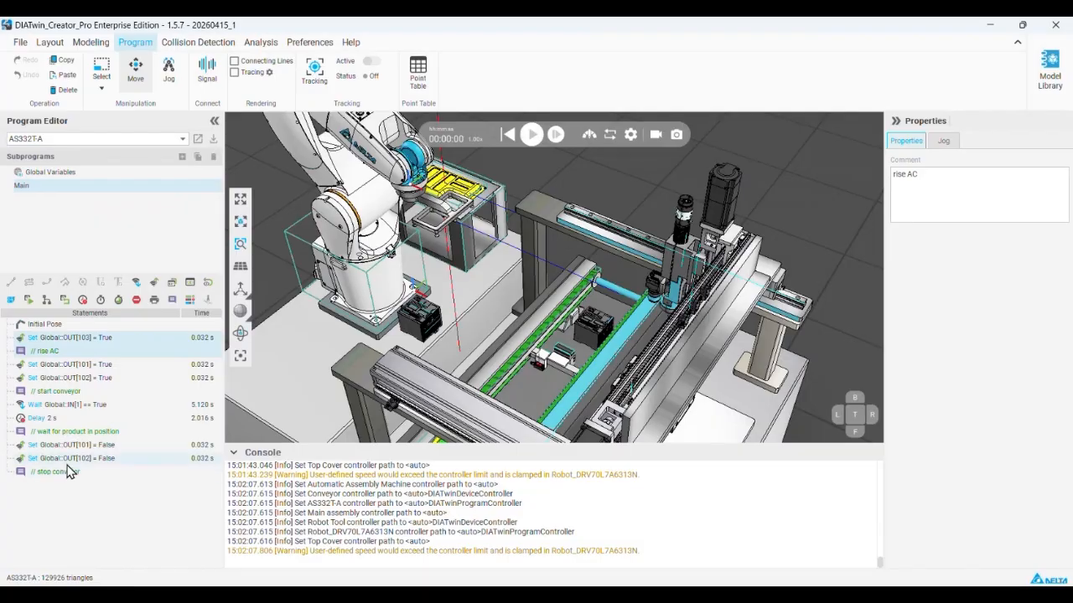
left_click(57, 419)
key("ctrl+c")
left_click(45, 509)
key("ctrl+v")
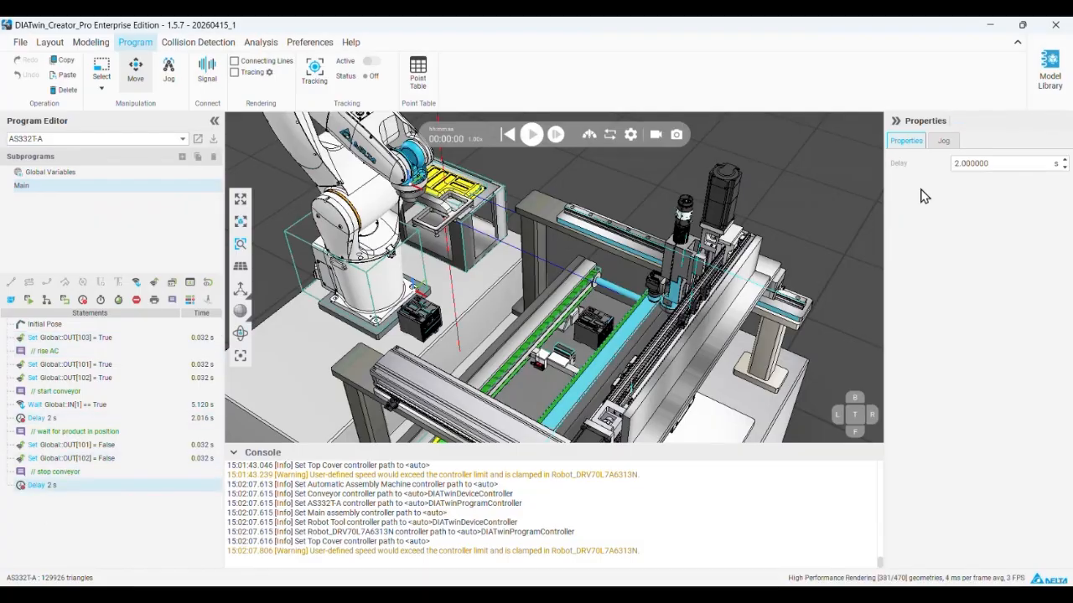
type("5")
- Append copies of the OUT[103] = True statement and its "rise AC" comment after the new delay
left_click(63, 339)
left_click(87, 506)
key("ctrl+v")
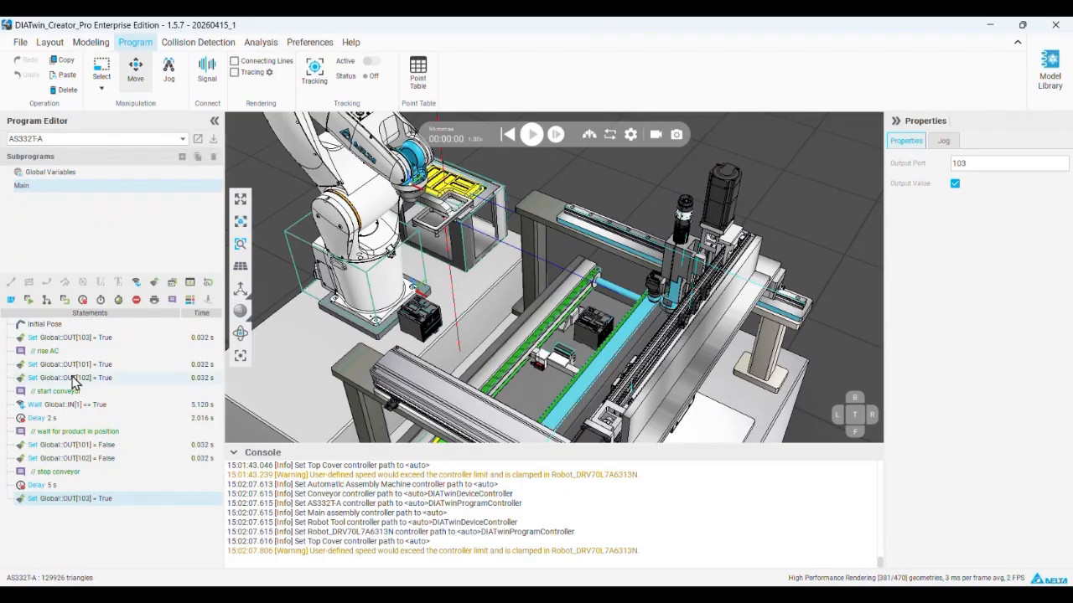
left_click(47, 350)
key("ctrl+c")
left_click(48, 510)
key("ctrl+v")
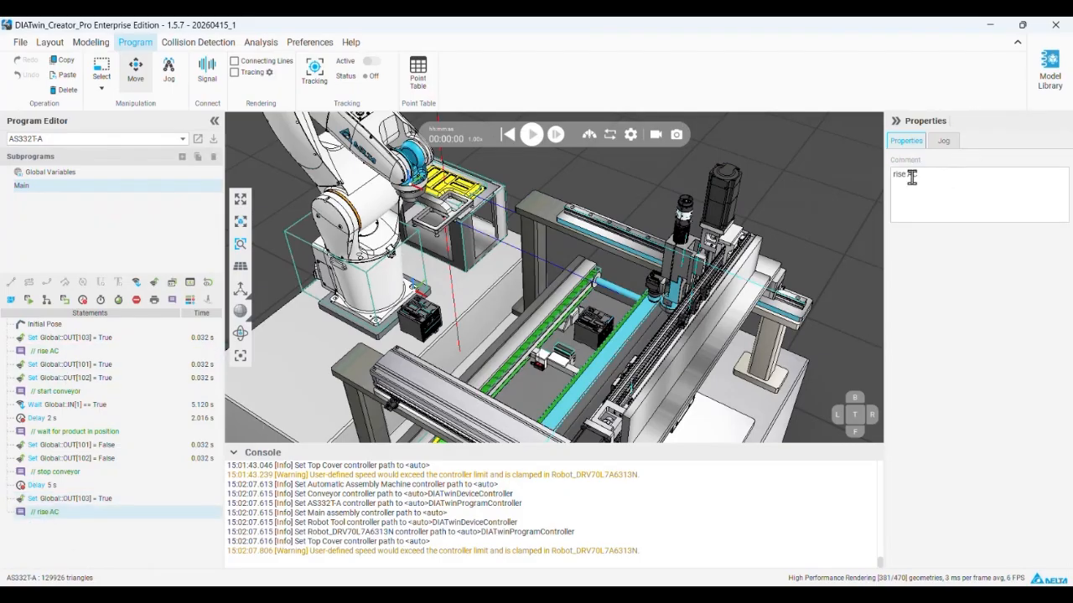
- Reword the copied comment at the end of the program as "fall AC"
left_click_drag(907, 176, 876, 177)
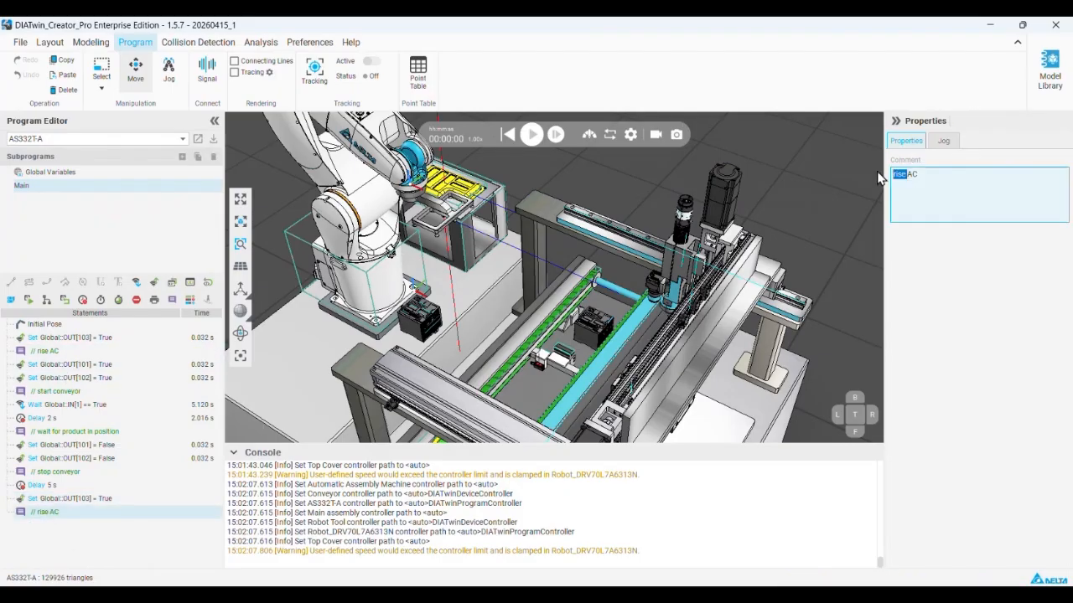
type("fall")
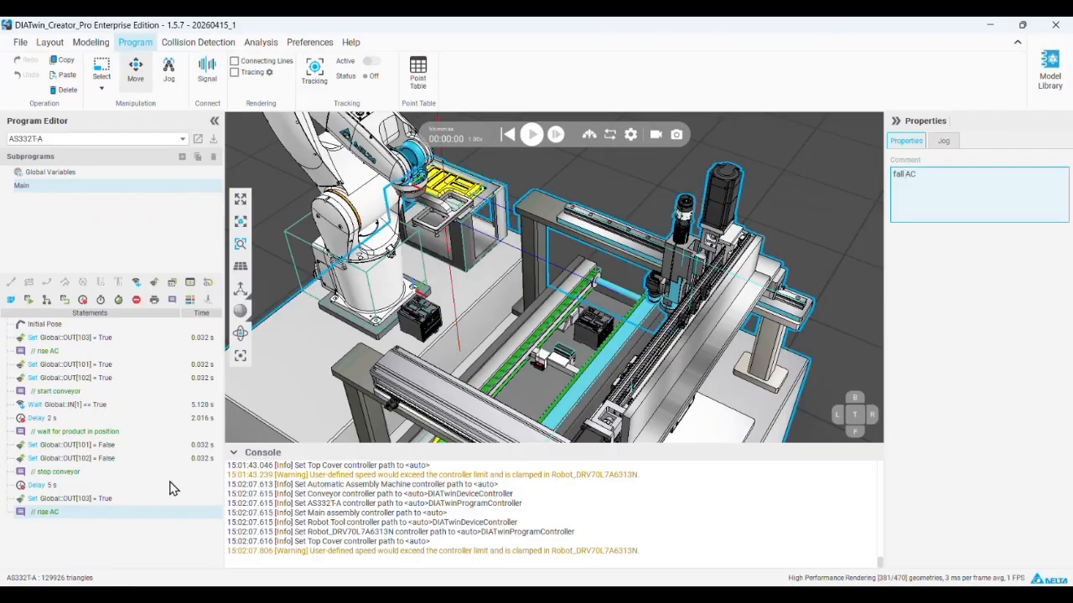
left_click(107, 536)
- Change the last comment to "AC down" and set the OUT[103] statement above it to False
left_click(84, 512)
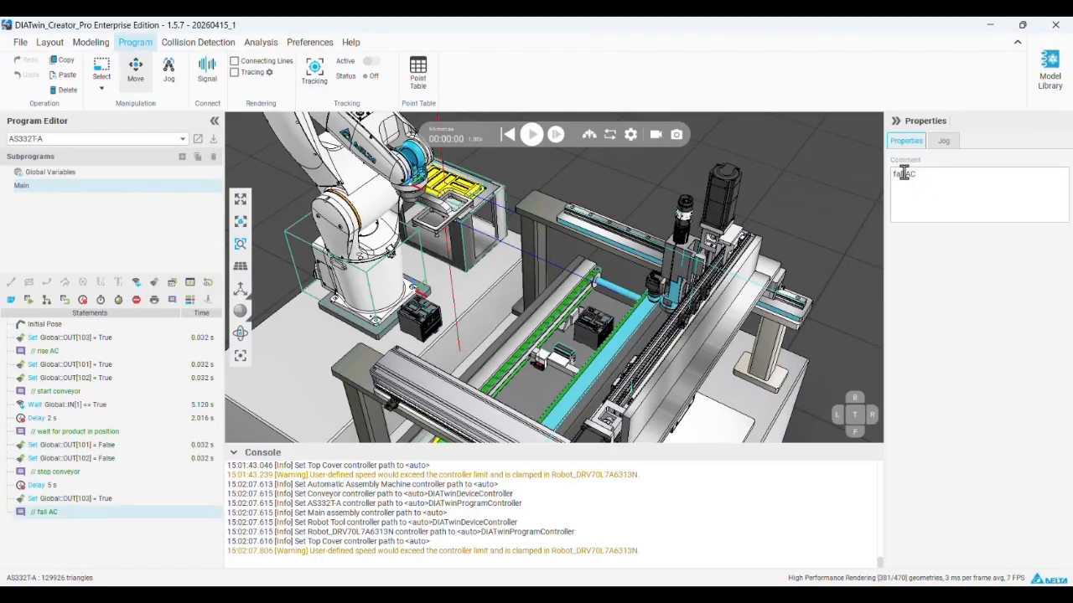
left_click_drag(903, 174, 872, 155)
key("BackSpace")
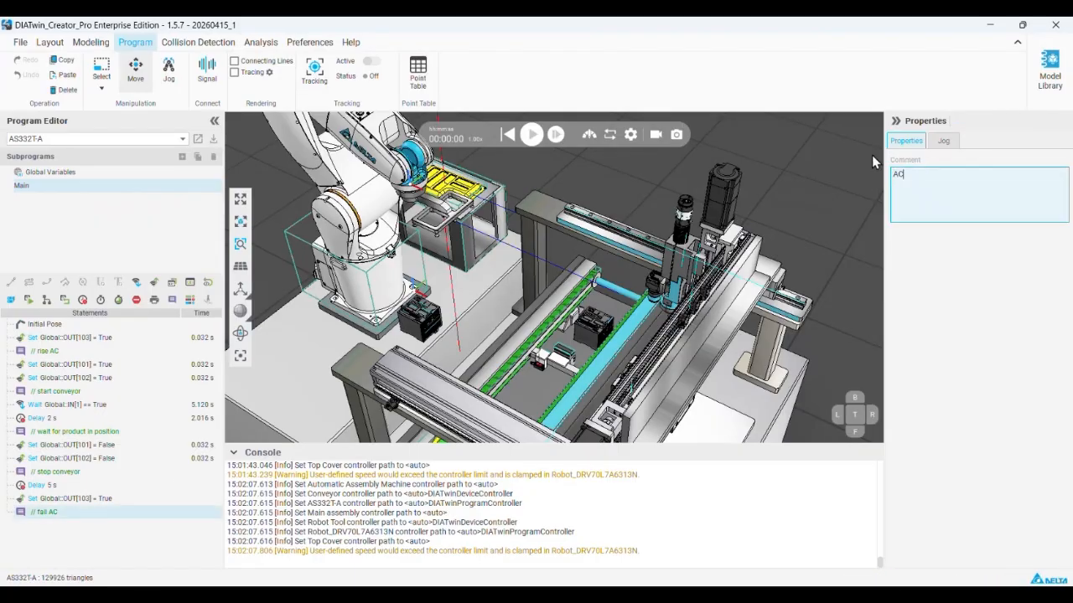
type("down")
left_click(937, 328)
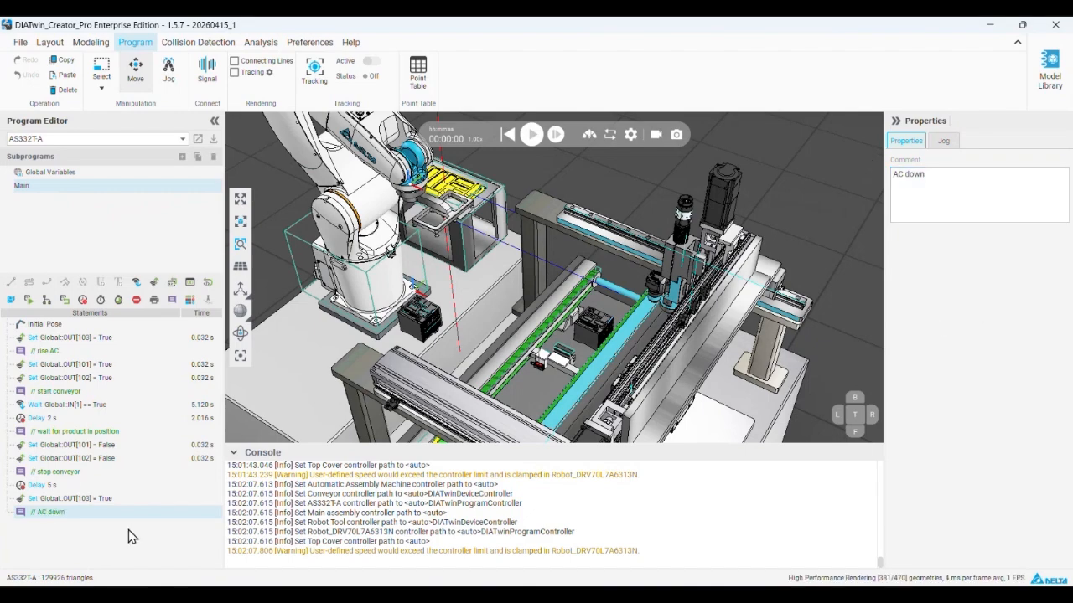
left_click(70, 499)
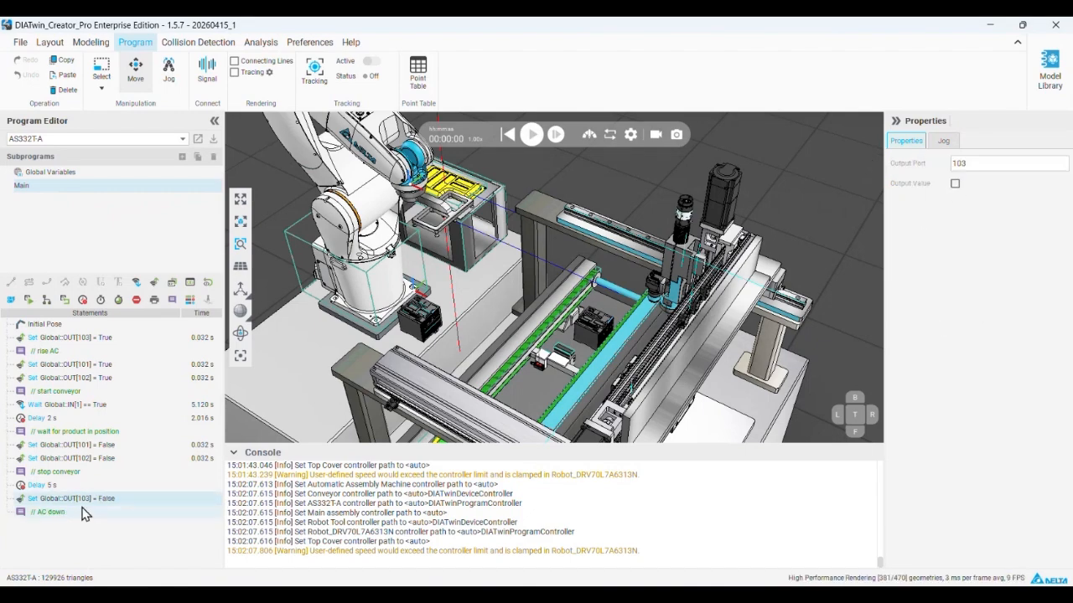
- Append copies of the OUT[101] = True and OUT[102] = True statements with their "start conveyor" comment to the end of the program
left_click(84, 392)
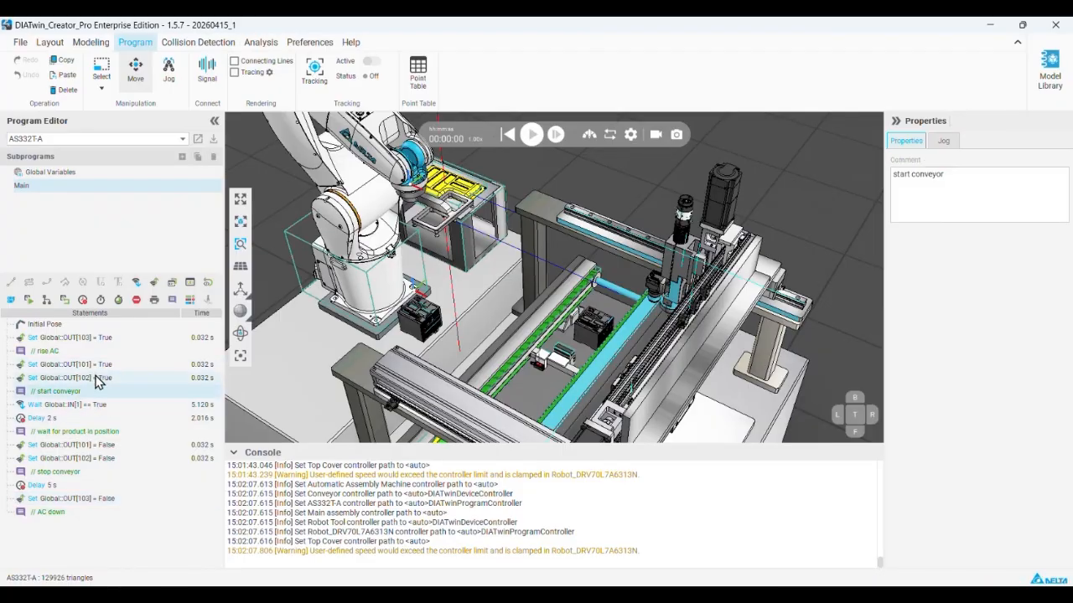
left_click(98, 369, "shift")
left_click(87, 566)
key("ctrl+v")
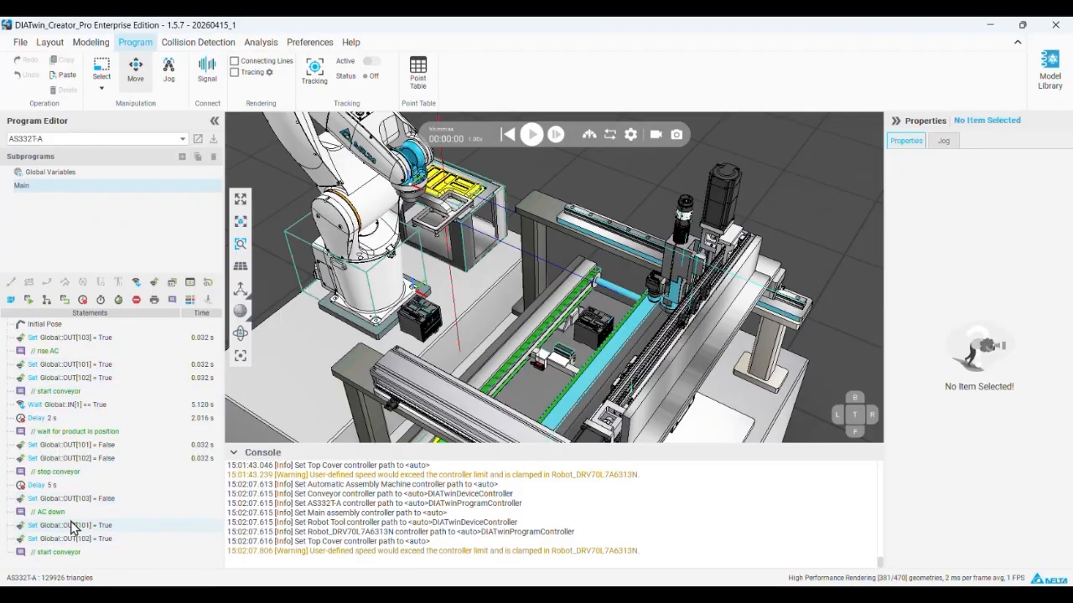
- Run the simulation with the extended AS332T-A program, watching the Top Cover placement and the conveyor, then stop and reset it
left_click(532, 135)
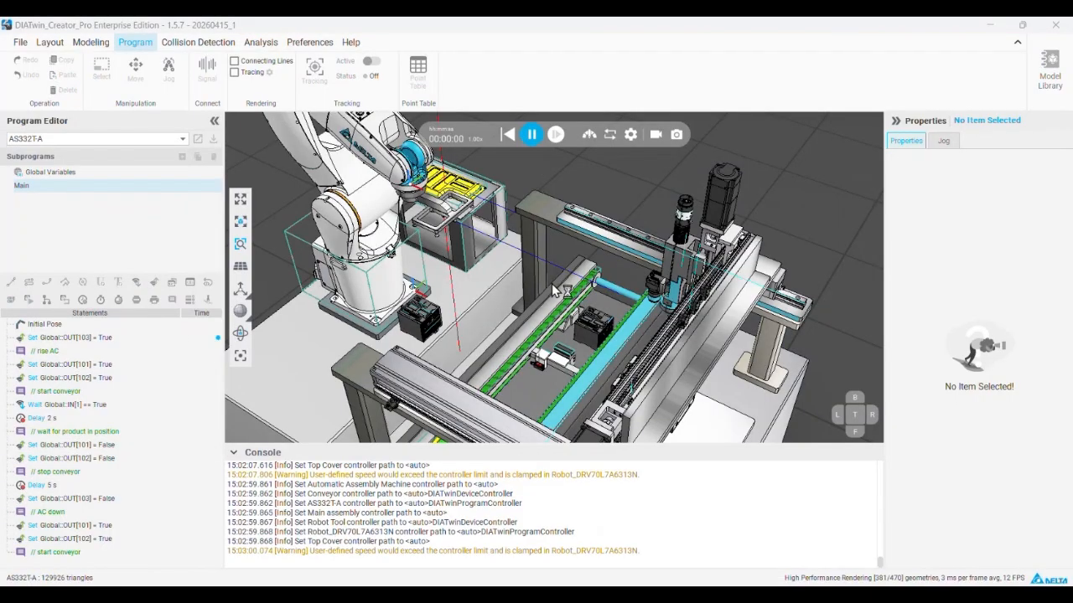
right_click_drag(506, 344, 498, 348)
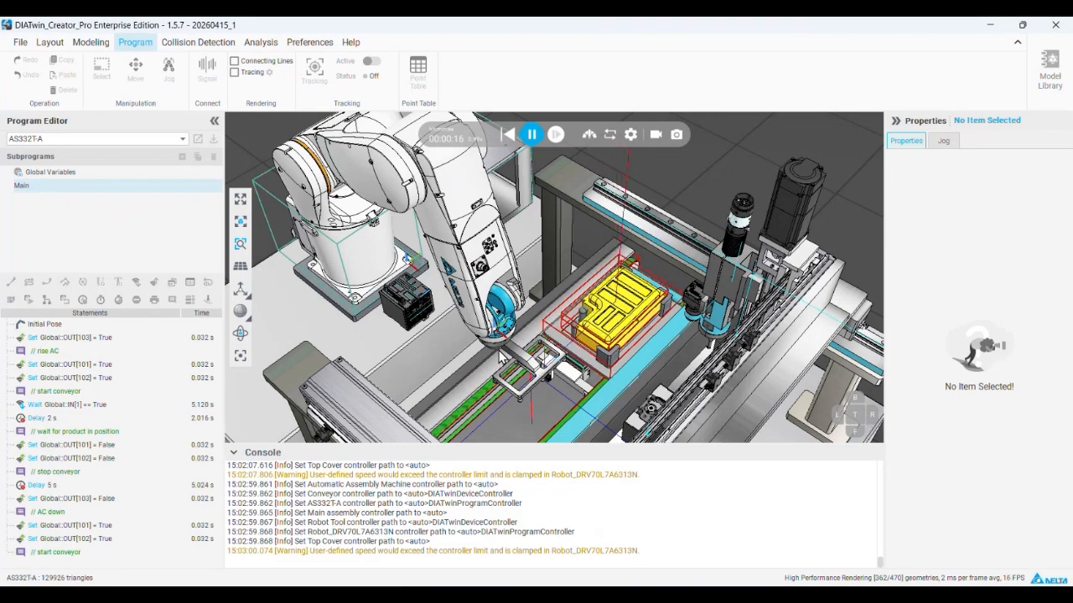
left_click(531, 135)
left_click(507, 136)
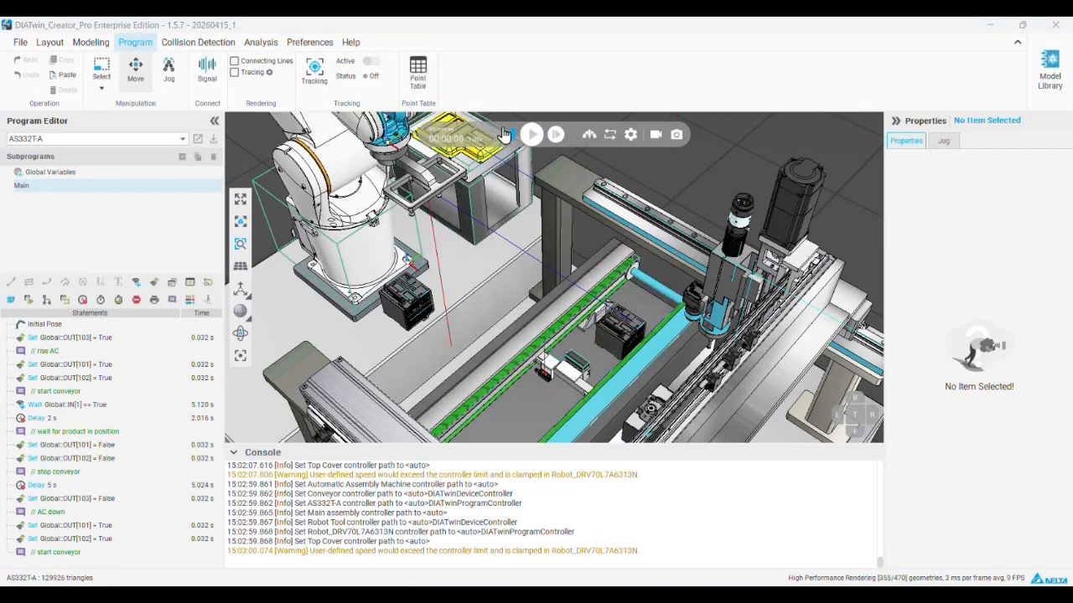